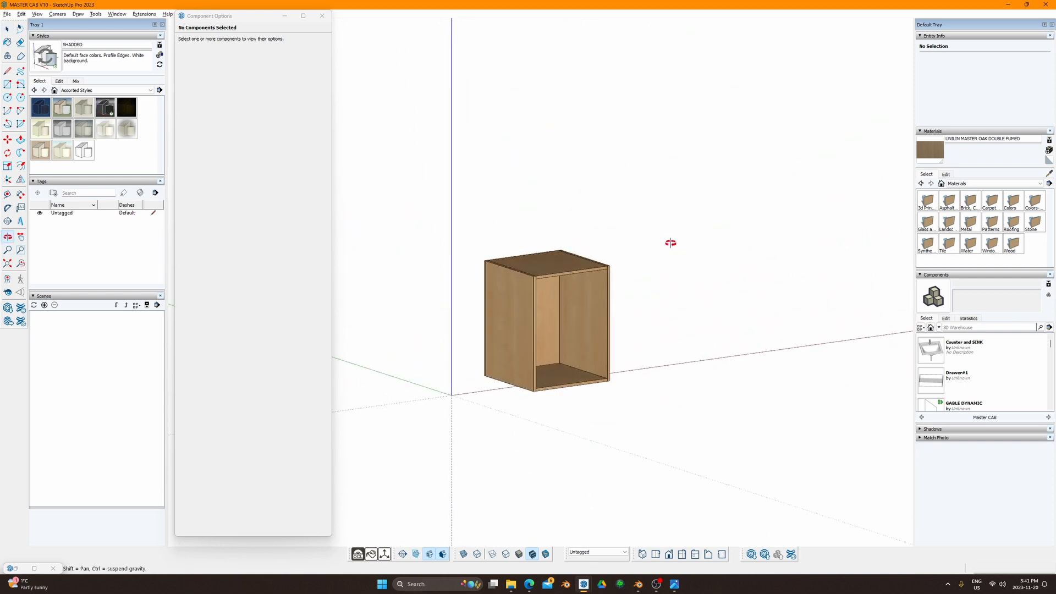
Step: Select the whole cabinet so Component Options lists 610 mm depth, 775 mm height and 600 mm width
{"action": "key", "text": "space"}
{"action": "left_click_drag", "start_coordinate": [492, 252], "coordinate": [618, 414]}
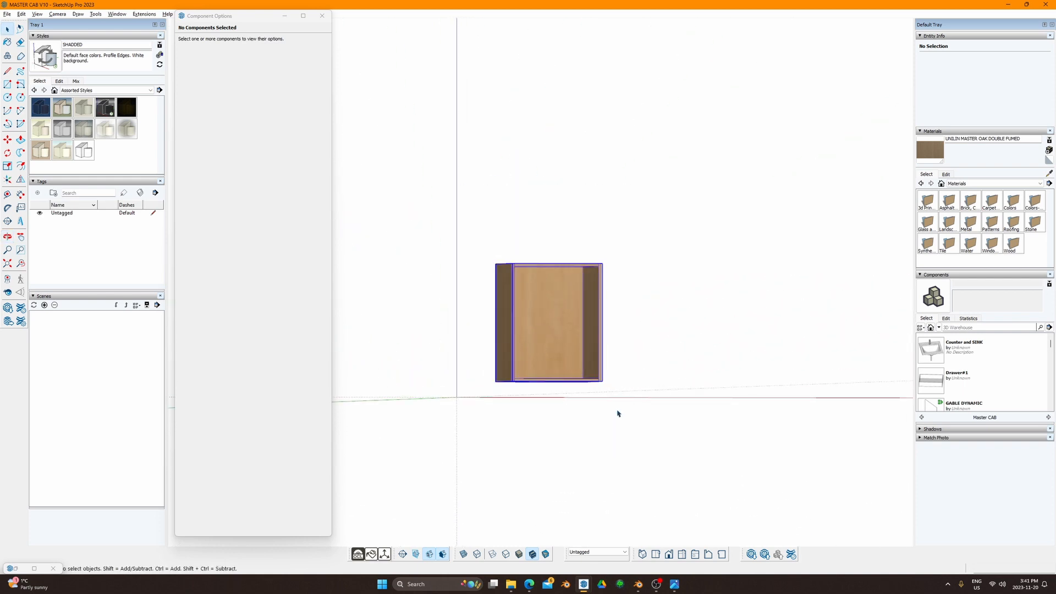
{"action": "middle_click_drag", "start_coordinate": [617, 414], "coordinate": [594, 418]}
{"action": "left_click_drag", "start_coordinate": [471, 220], "coordinate": [632, 428]}
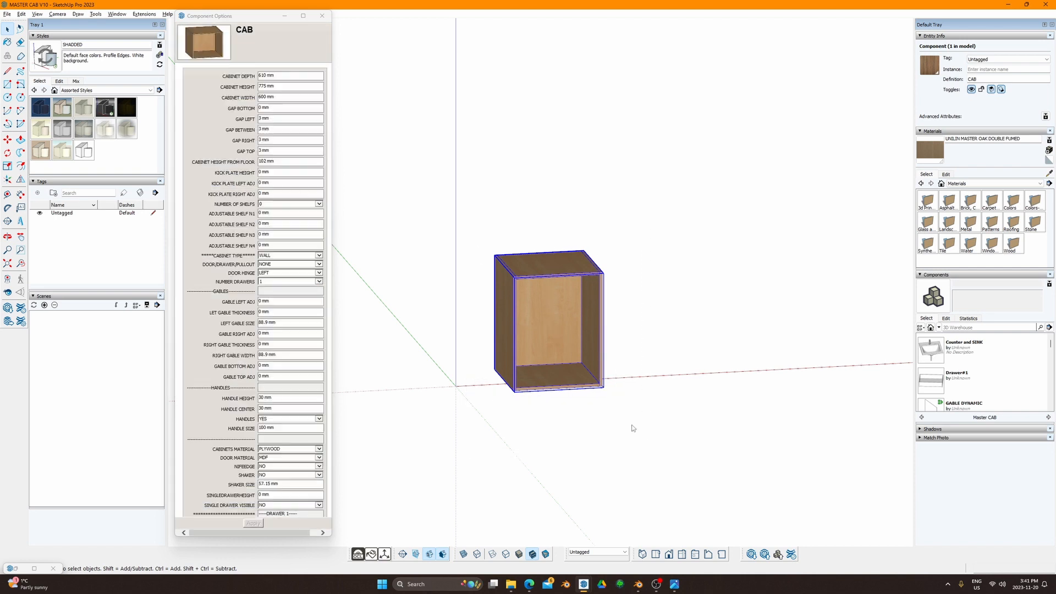
{"action": "left_click_drag", "start_coordinate": [471, 207], "coordinate": [643, 434]}
{"action": "left_click", "coordinate": [143, 14]}
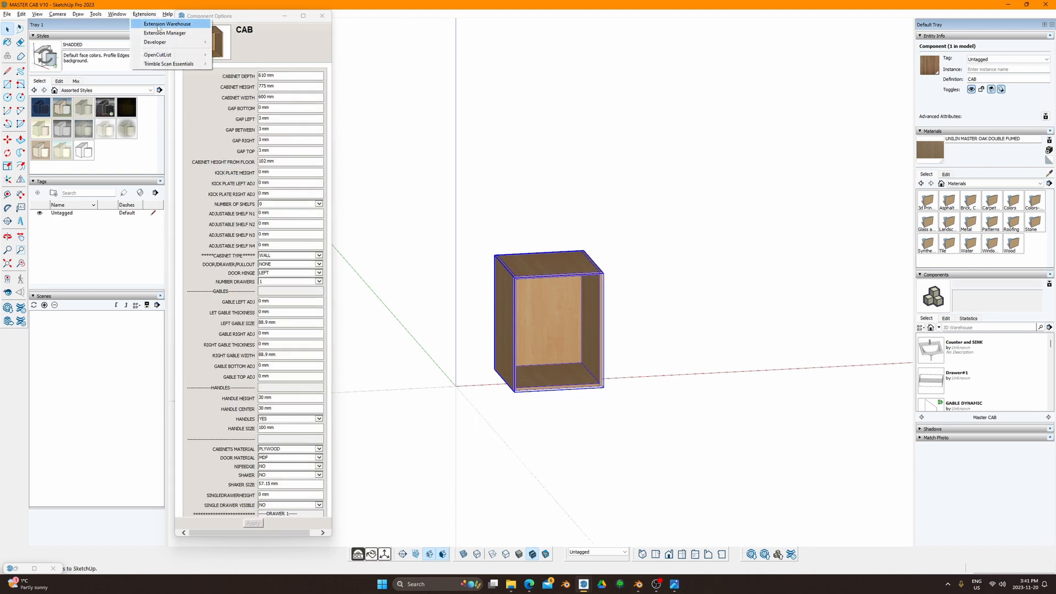
{"action": "middle_click_drag", "start_coordinate": [600, 410], "coordinate": [475, 204]}
{"action": "left_click_drag", "start_coordinate": [474, 200], "coordinate": [643, 454]}
{"action": "middle_click_drag", "start_coordinate": [533, 317], "coordinate": [618, 381]}
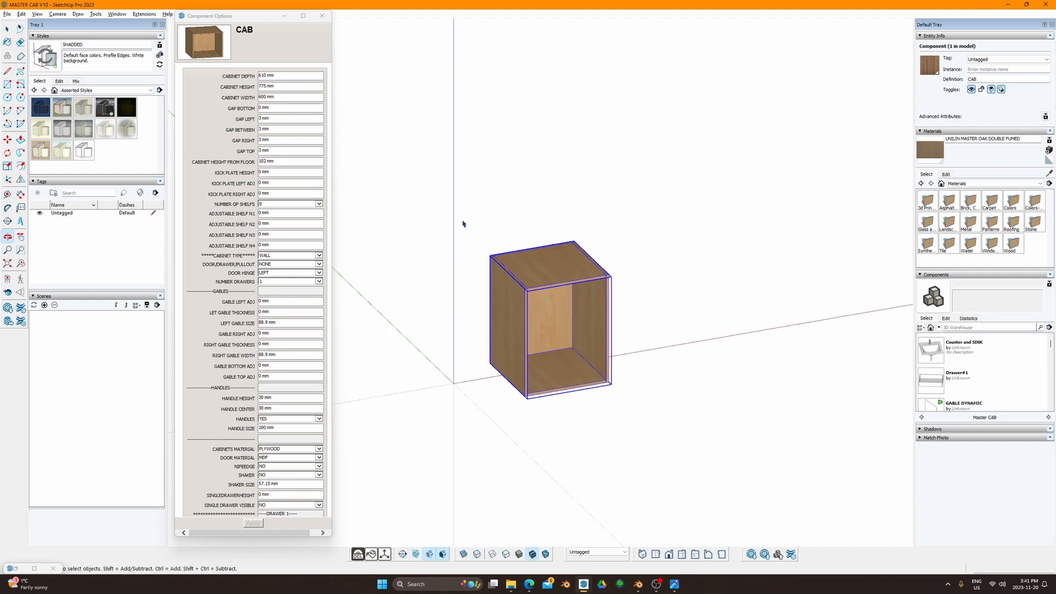
Step: Switch to the SPOSA-KITCHEN model and bring the upper cabinets into a frontal view
{"action": "mouse_move", "coordinate": [584, 584]}
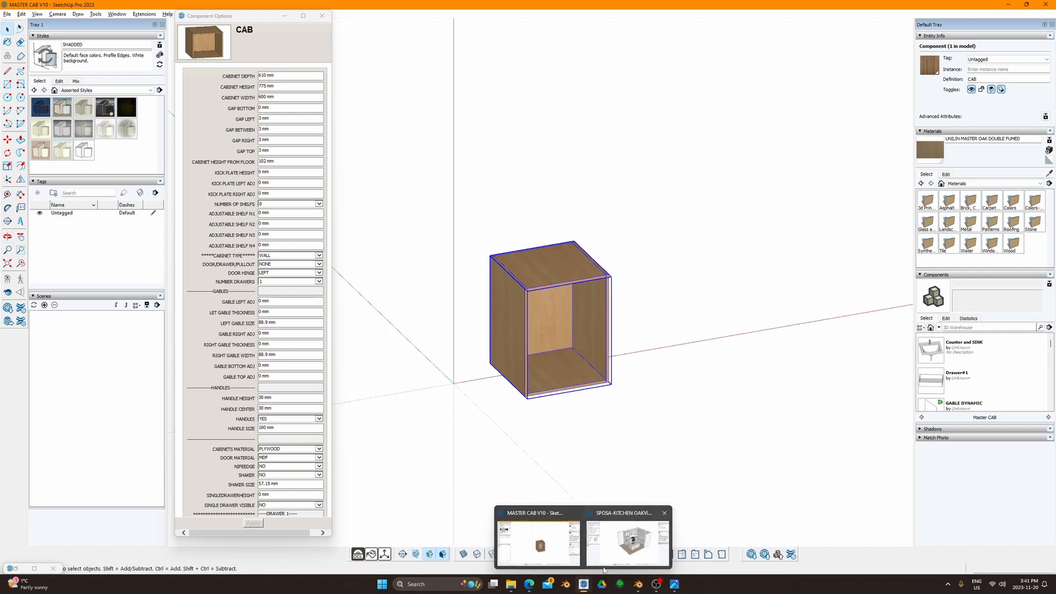
{"action": "left_click", "coordinate": [632, 536]}
{"action": "middle_click_drag", "start_coordinate": [558, 341], "coordinate": [670, 409]}
{"action": "left_click", "coordinate": [670, 410]}
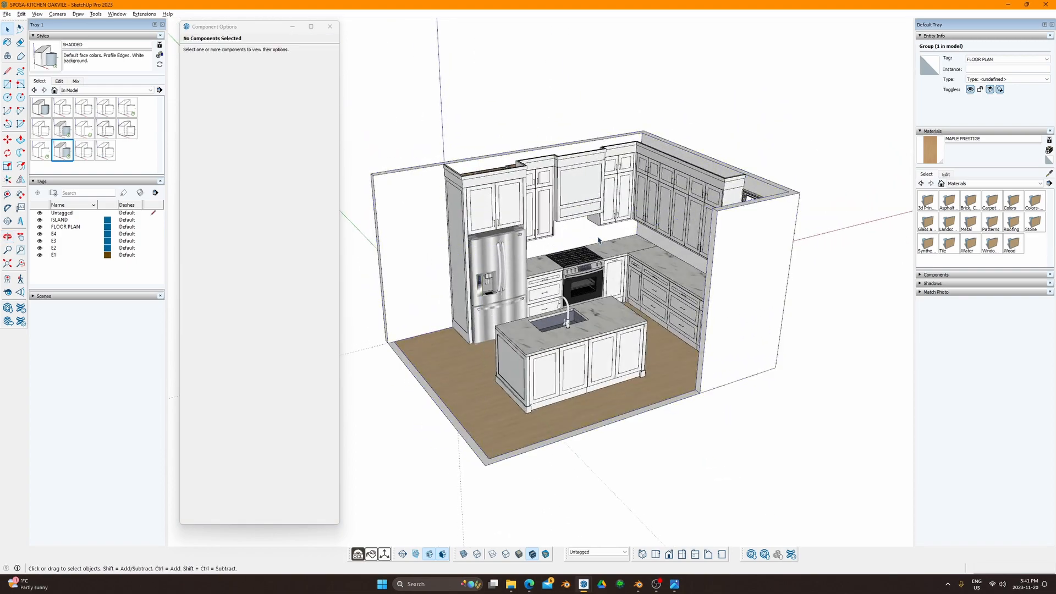
{"action": "middle_click_drag", "start_coordinate": [554, 207], "coordinate": [496, 210]}
{"action": "scroll", "coordinate": [517, 283], "scroll_direction": "up", "scroll_amount": 5}
{"action": "scroll", "coordinate": [496, 210], "scroll_direction": "up", "scroll_amount": 2}
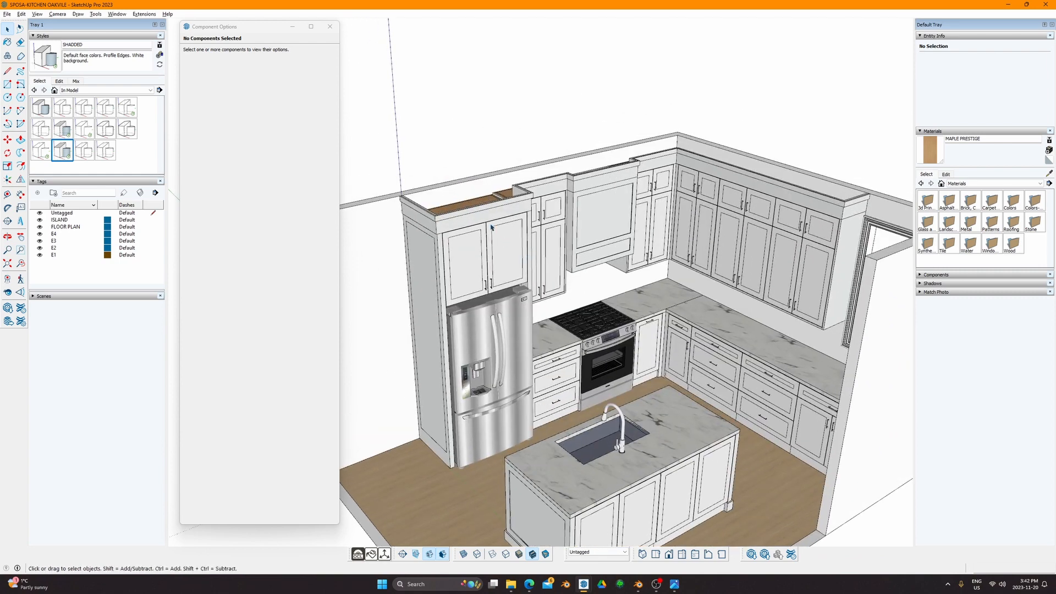
Step: Delete the crown molding, the upper cabinets, the fridge side panel and the range hood filler
{"action": "left_click", "coordinate": [486, 213]}
{"action": "key", "text": "Delete"}
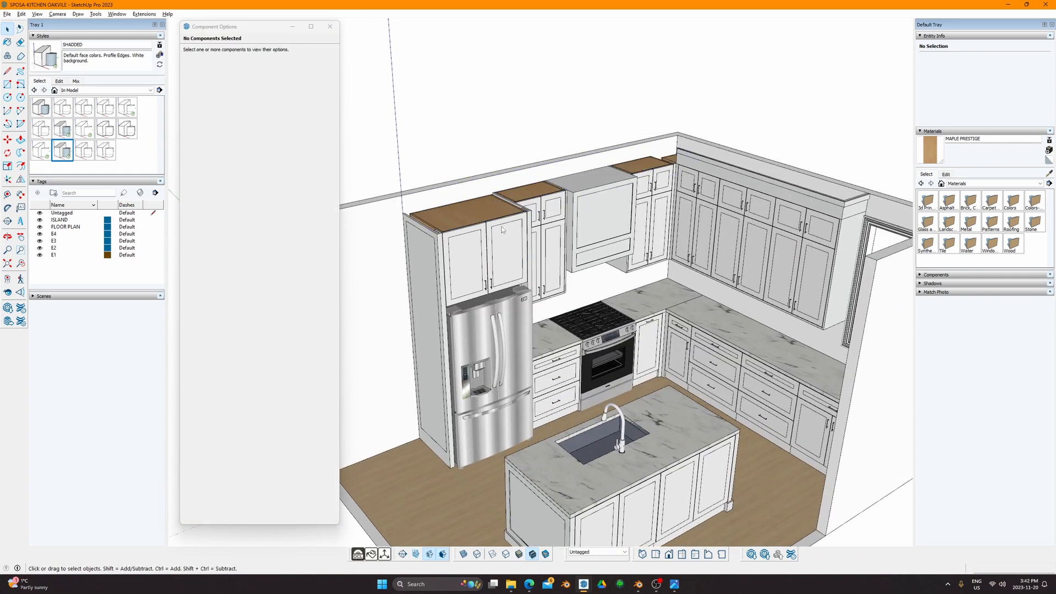
{"action": "left_click", "coordinate": [498, 258]}
{"action": "key", "text": "Delete"}
{"action": "left_click", "coordinate": [547, 241]}
{"action": "key", "text": "Delete"}
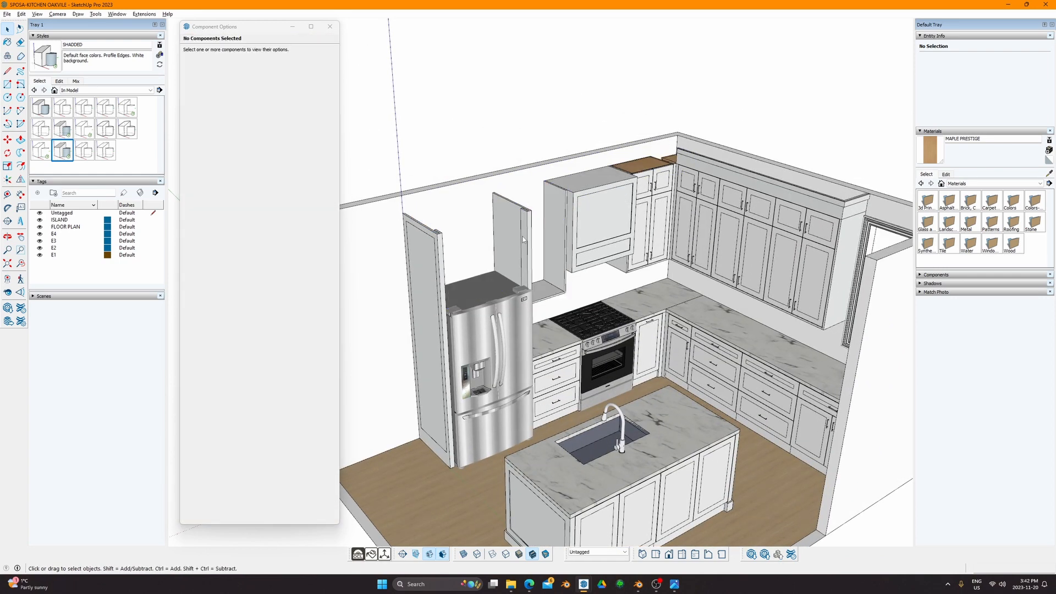
{"action": "left_click", "coordinate": [514, 241]}
{"action": "key", "text": "Delete"}
{"action": "left_click", "coordinate": [556, 240]}
{"action": "key", "text": "Delete"}
{"action": "left_click", "coordinate": [602, 236]}
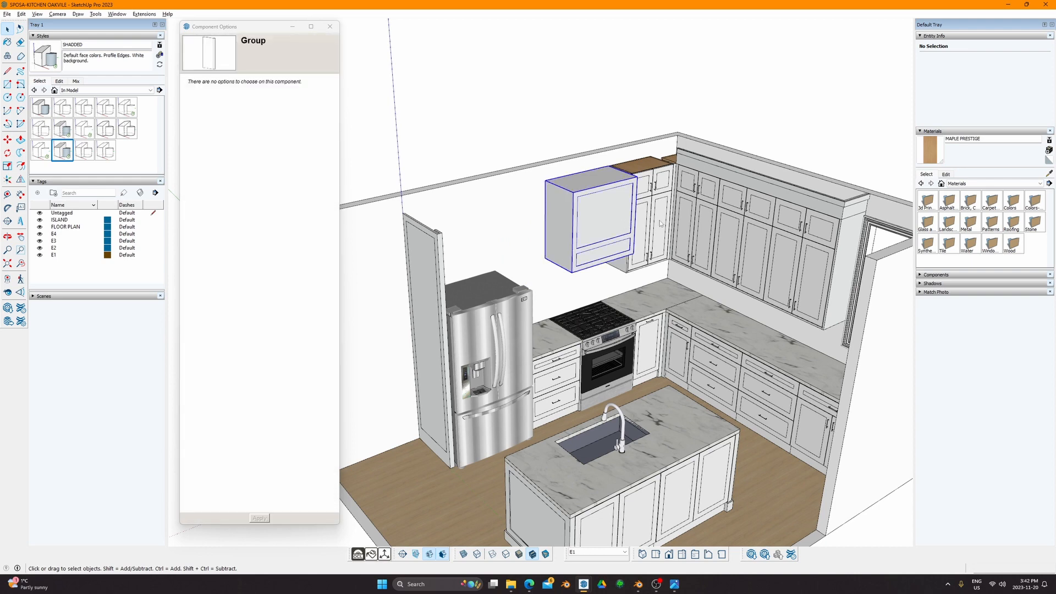
{"action": "key", "text": "Delete"}
Step: Delete the stove and a countertop piece, then select the marble countertop
{"action": "left_click", "coordinate": [642, 184]}
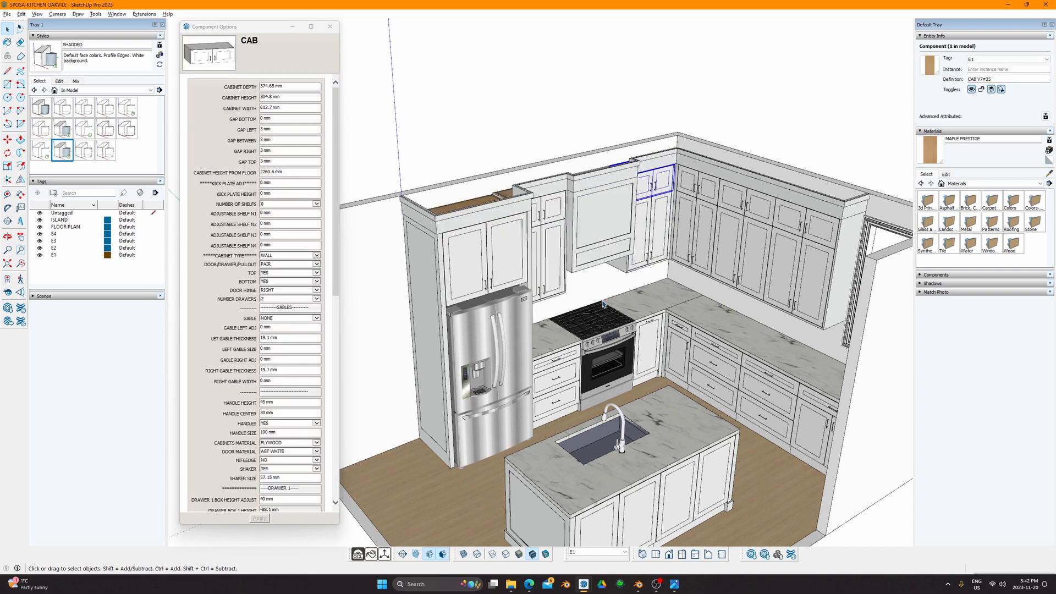
{"action": "scroll", "coordinate": [635, 306], "scroll_direction": "up", "scroll_amount": 2}
{"action": "left_click", "coordinate": [553, 333]}
{"action": "key", "text": "Delete"}
{"action": "left_click", "coordinate": [635, 307]}
{"action": "key", "text": "Delete"}
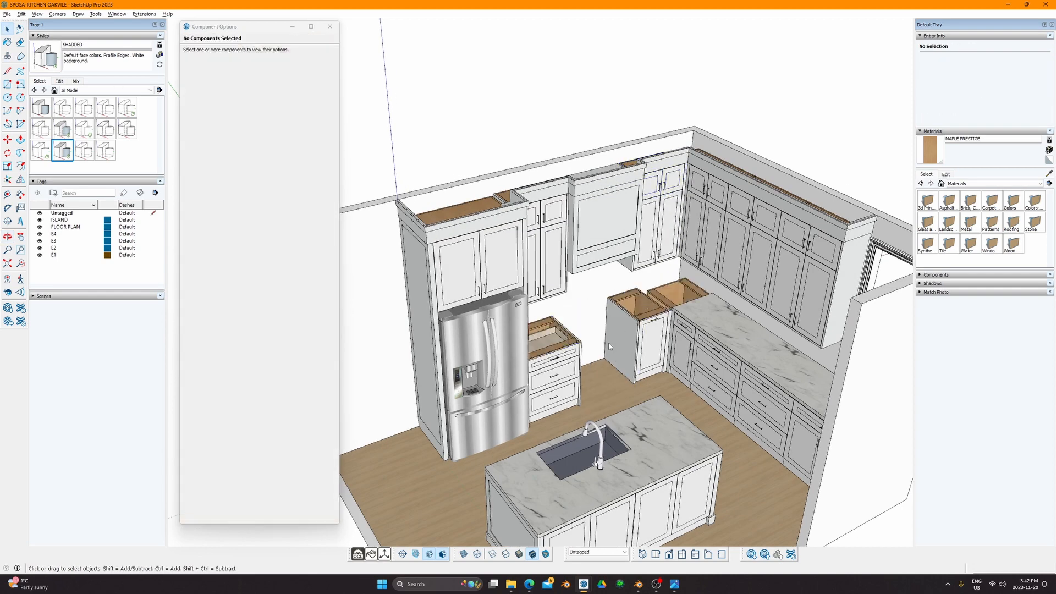
{"action": "scroll", "coordinate": [660, 332], "scroll_direction": "up", "scroll_amount": 3}
{"action": "middle_click_drag", "start_coordinate": [660, 332], "coordinate": [695, 378]}
{"action": "left_click", "coordinate": [665, 394]}
Step: Delete the marble countertop and a drawer cabinet in the kitchen model
{"action": "key", "text": "Delete"}
{"action": "middle_click_drag", "start_coordinate": [660, 412], "coordinate": [770, 378], "text": "shift"}
{"action": "scroll", "coordinate": [567, 334], "scroll_direction": "down", "scroll_amount": 2}
{"action": "left_click", "coordinate": [604, 325]}
{"action": "key", "text": "Delete"}
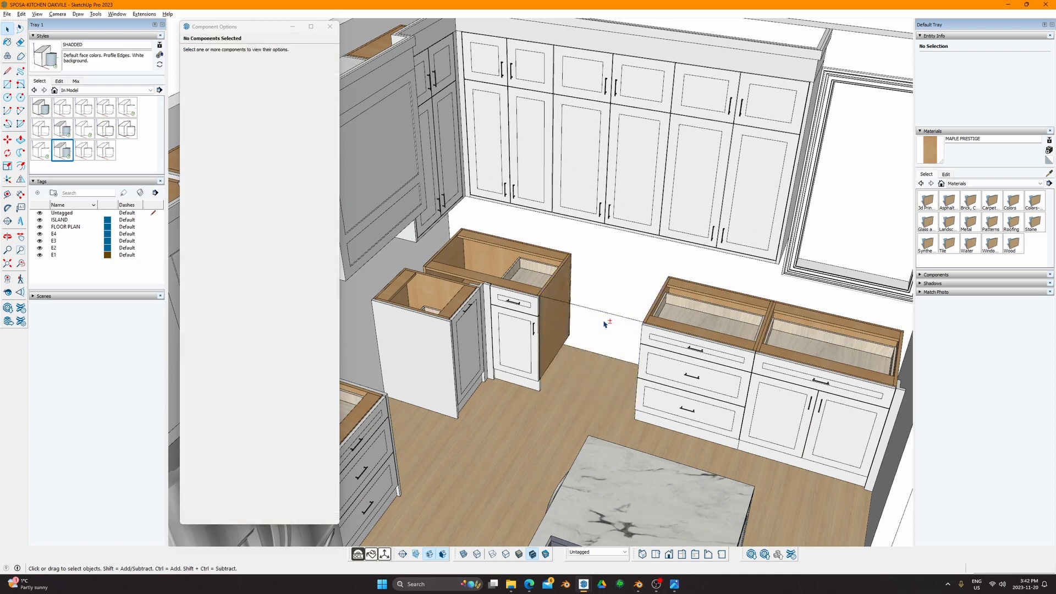
{"action": "left_click", "coordinate": [616, 317]}
Step: Unhide everything, hide the countertop, and open a drawer cabinet to inspect its drawers
{"action": "key", "text": "shift+h"}
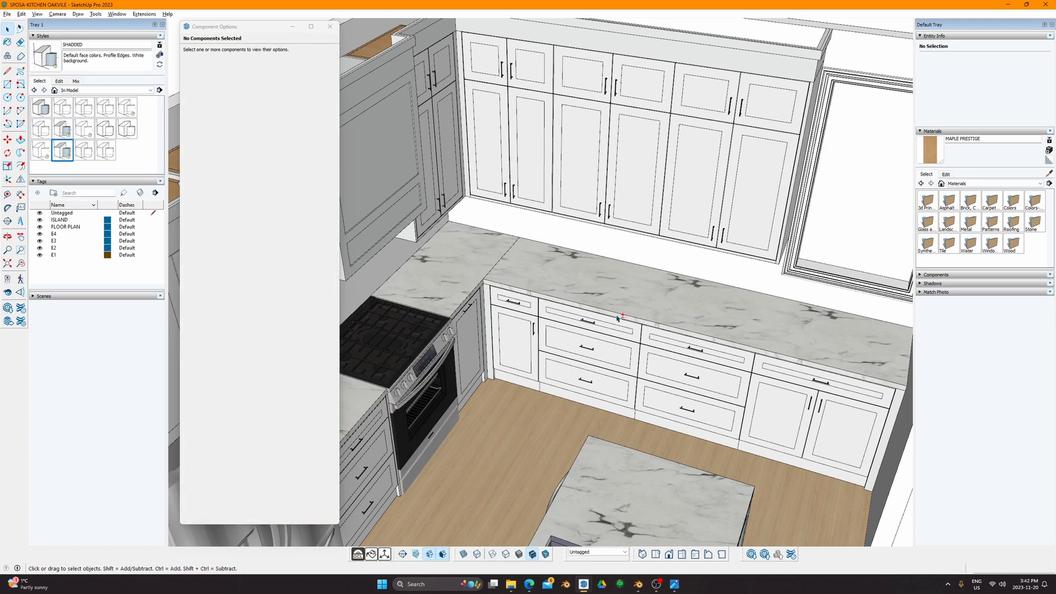
{"action": "left_click", "coordinate": [707, 325]}
{"action": "key", "text": "h"}
{"action": "left_click", "coordinate": [714, 348]}
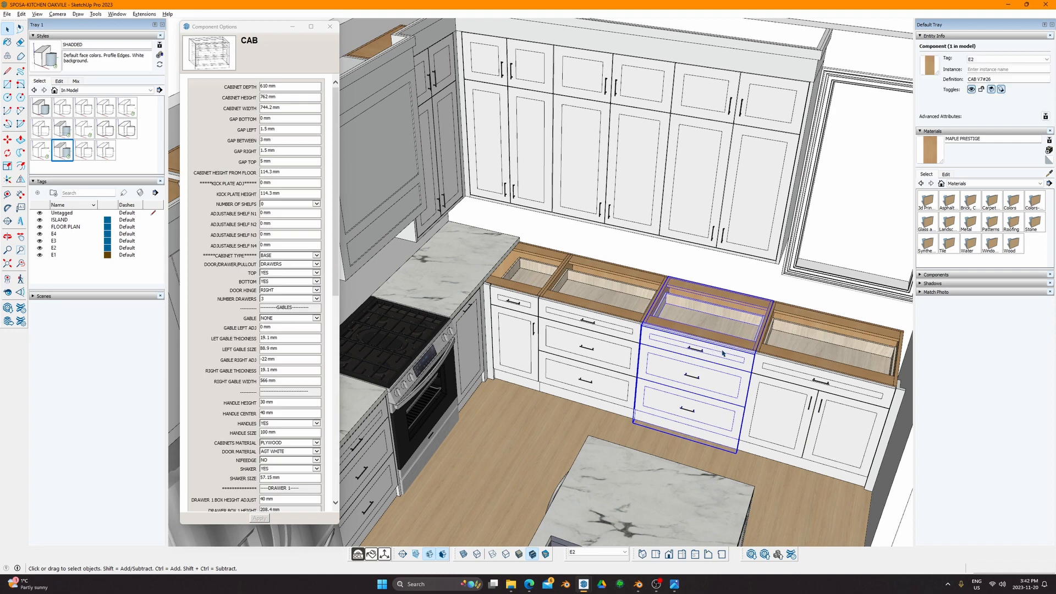
{"action": "double_click", "coordinate": [724, 353]}
{"action": "left_click", "coordinate": [694, 323]}
{"action": "key", "text": "Escape"}
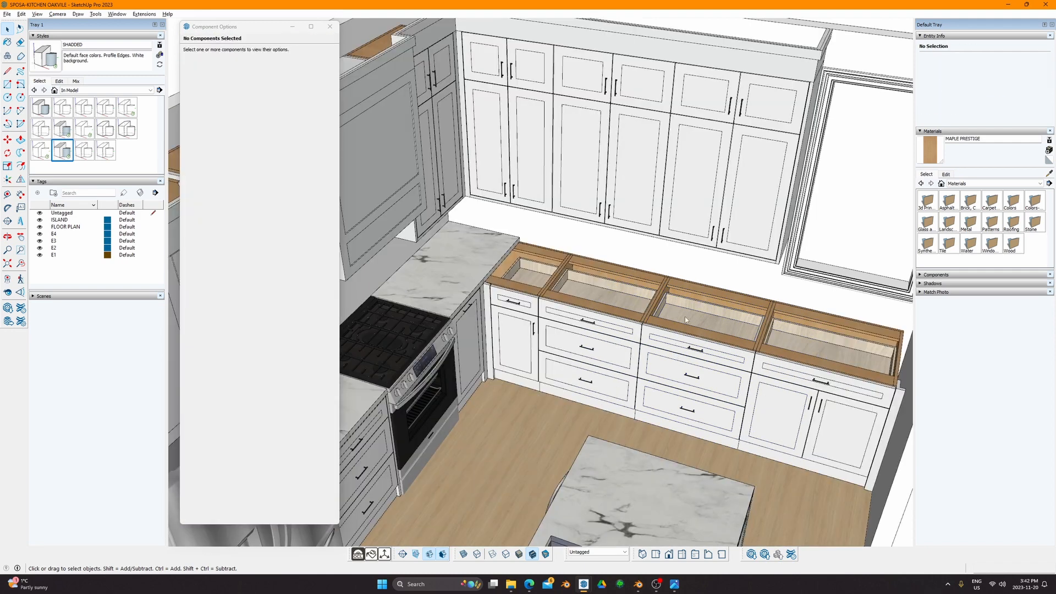
Step: Open the drawer cabinet again and inspect drawer D3 inside it
{"action": "left_click", "coordinate": [727, 322]}
{"action": "double_click", "coordinate": [725, 322]}
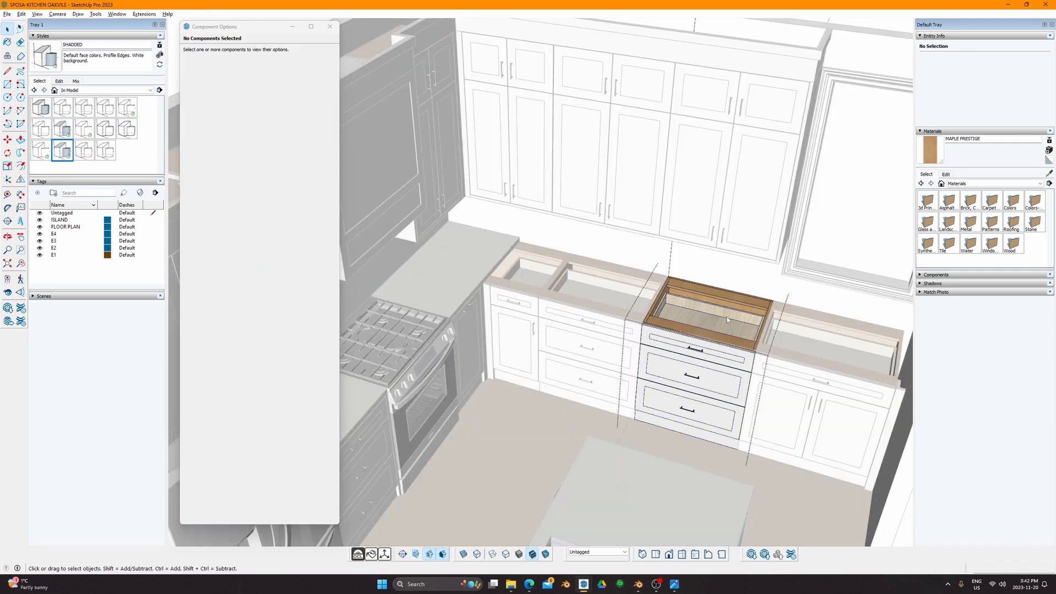
{"action": "scroll", "coordinate": [721, 323], "scroll_direction": "up", "scroll_amount": 3}
{"action": "left_click", "coordinate": [721, 322]}
{"action": "middle_click_drag", "start_coordinate": [721, 319], "coordinate": [392, 190]}
{"action": "left_click", "coordinate": [524, 357]}
Step: Widen the kitchen view and return to the MASTER CAB V10 model
{"action": "scroll", "coordinate": [524, 357], "scroll_direction": "down", "scroll_amount": 6}
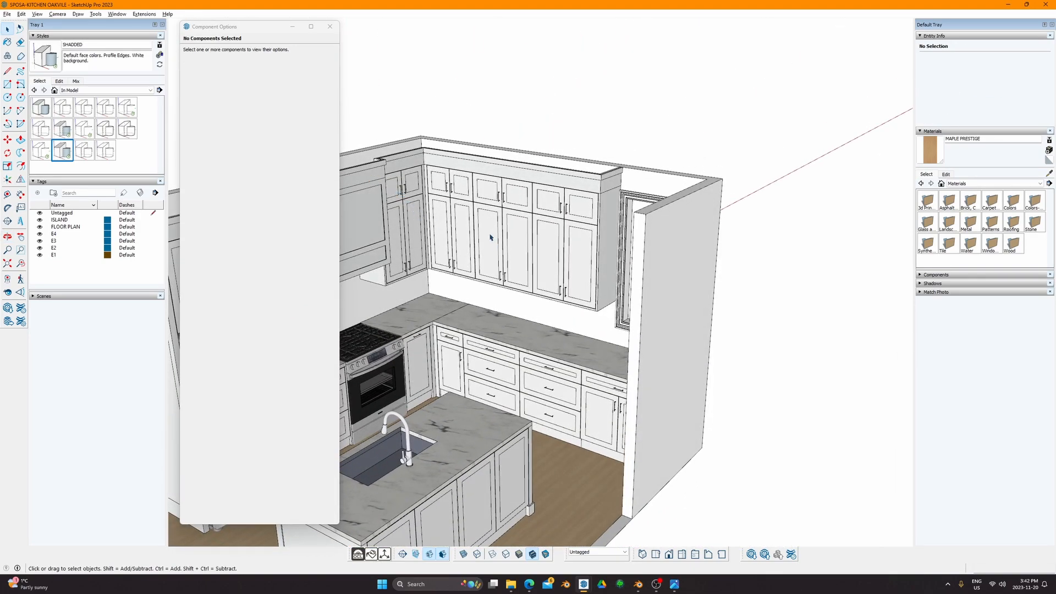
{"action": "middle_click_drag", "start_coordinate": [491, 238], "coordinate": [571, 246]}
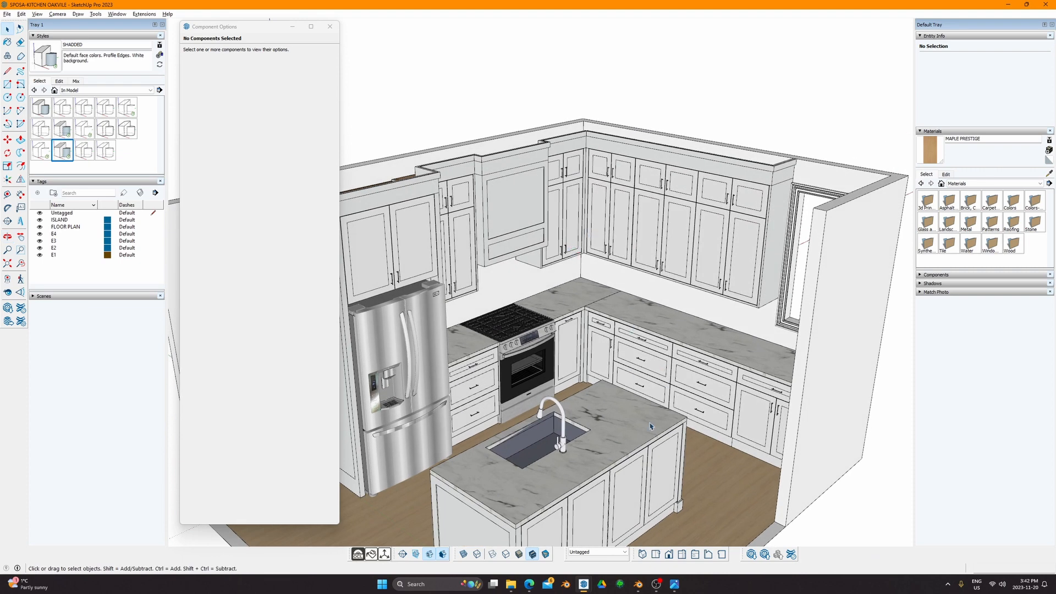
{"action": "mouse_move", "coordinate": [584, 584]}
{"action": "left_click", "coordinate": [536, 531]}
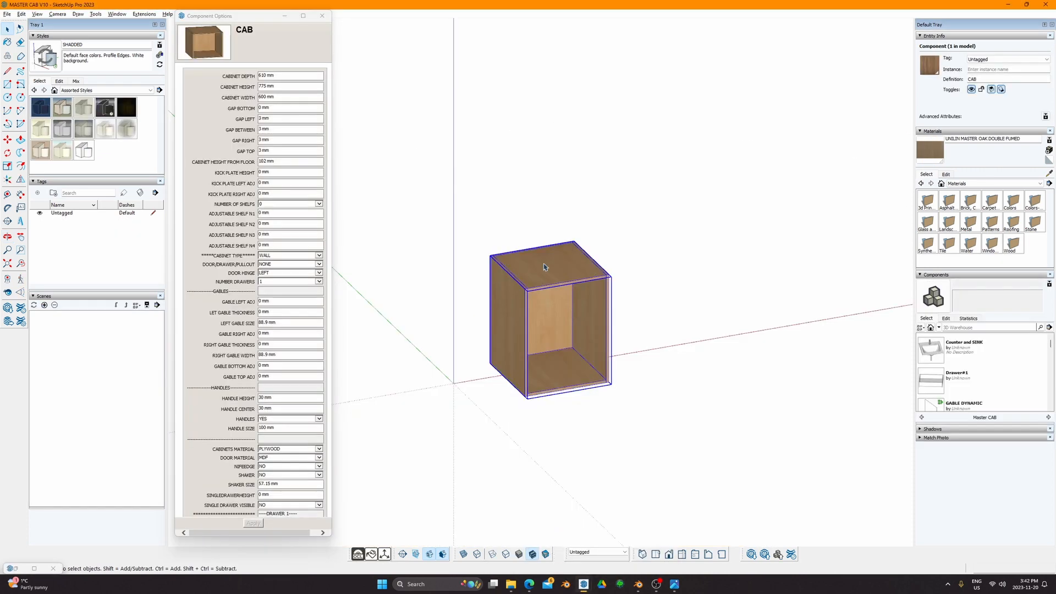
{"action": "middle_click_drag", "start_coordinate": [682, 319], "coordinate": [597, 270]}
{"action": "middle_click_drag", "start_coordinate": [463, 202], "coordinate": [583, 286], "text": "shift"}
{"action": "scroll", "coordinate": [601, 271], "scroll_direction": "up", "scroll_amount": 4}
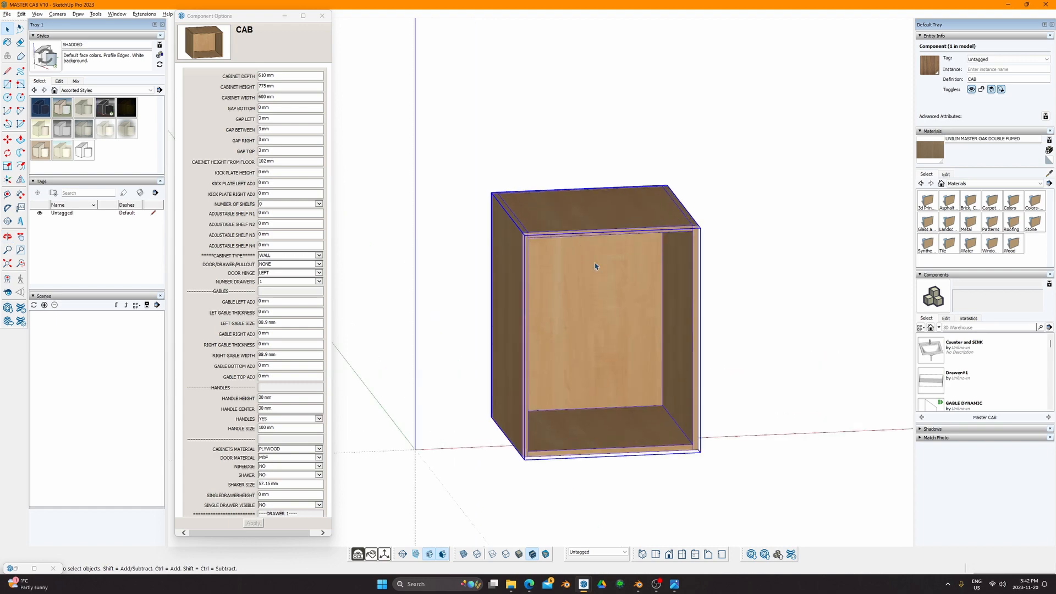
{"action": "middle_click_drag", "start_coordinate": [465, 216], "coordinate": [556, 212]}
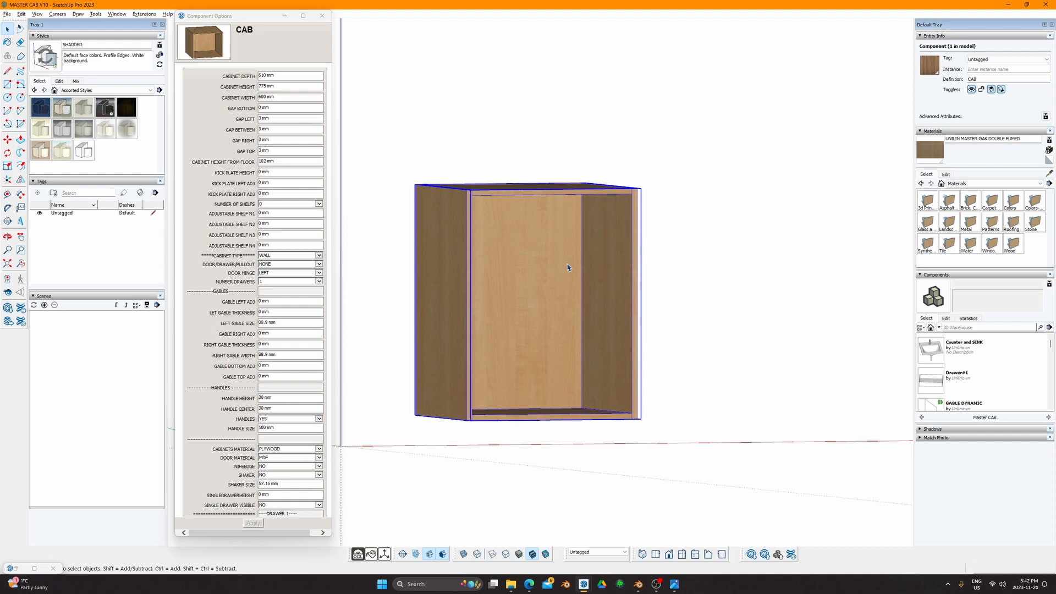
{"action": "middle_click_drag", "start_coordinate": [567, 265], "coordinate": [601, 354]}
{"action": "middle_click_drag", "start_coordinate": [428, 218], "coordinate": [444, 254]}
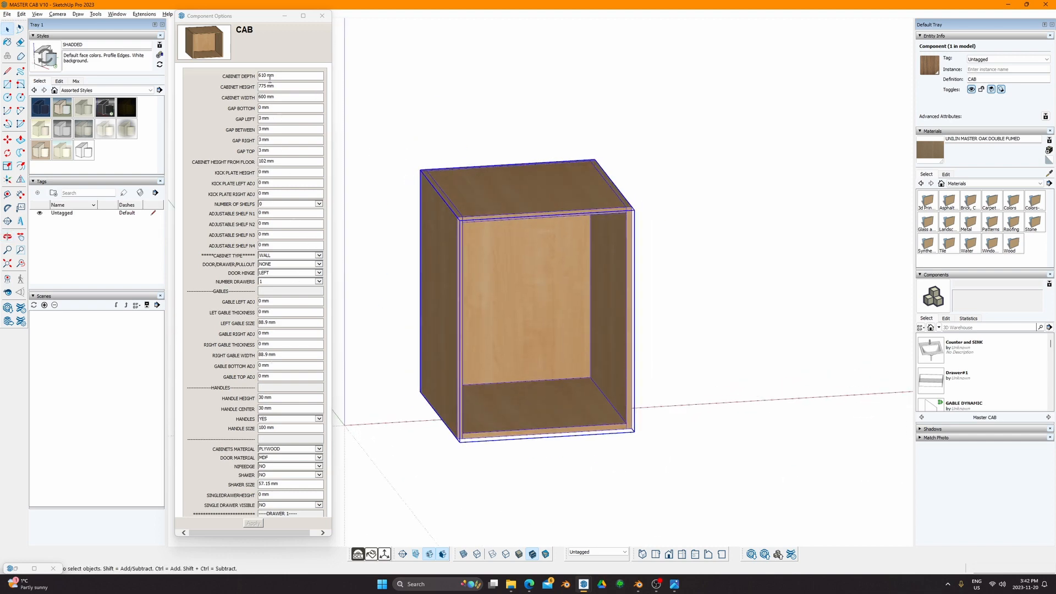
{"action": "scroll", "coordinate": [262, 385], "scroll_direction": "down", "scroll_amount": 8}
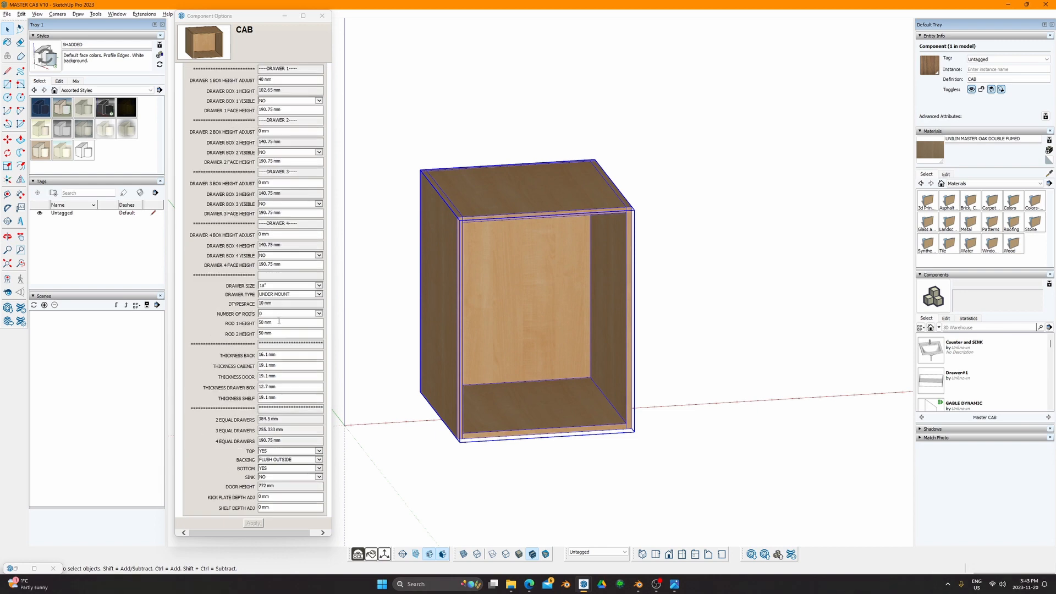
{"action": "scroll", "coordinate": [487, 302], "scroll_direction": "up", "scroll_amount": 3}
{"action": "scroll", "coordinate": [475, 291], "scroll_direction": "down", "scroll_amount": 3}
{"action": "middle_click_drag", "start_coordinate": [467, 264], "coordinate": [611, 254]}
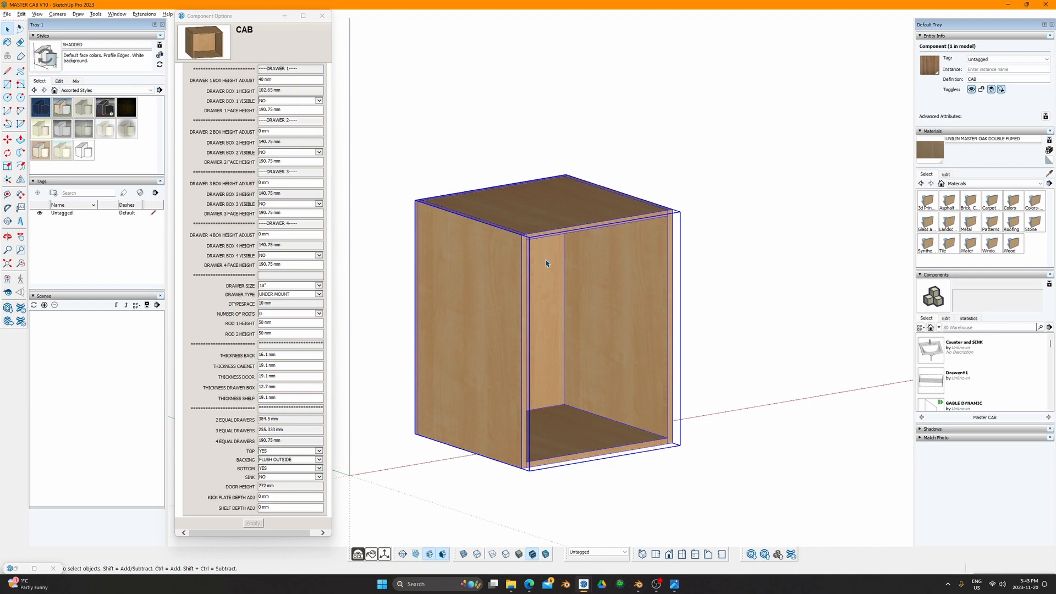
{"action": "scroll", "coordinate": [259, 217], "scroll_direction": "up", "scroll_amount": 8}
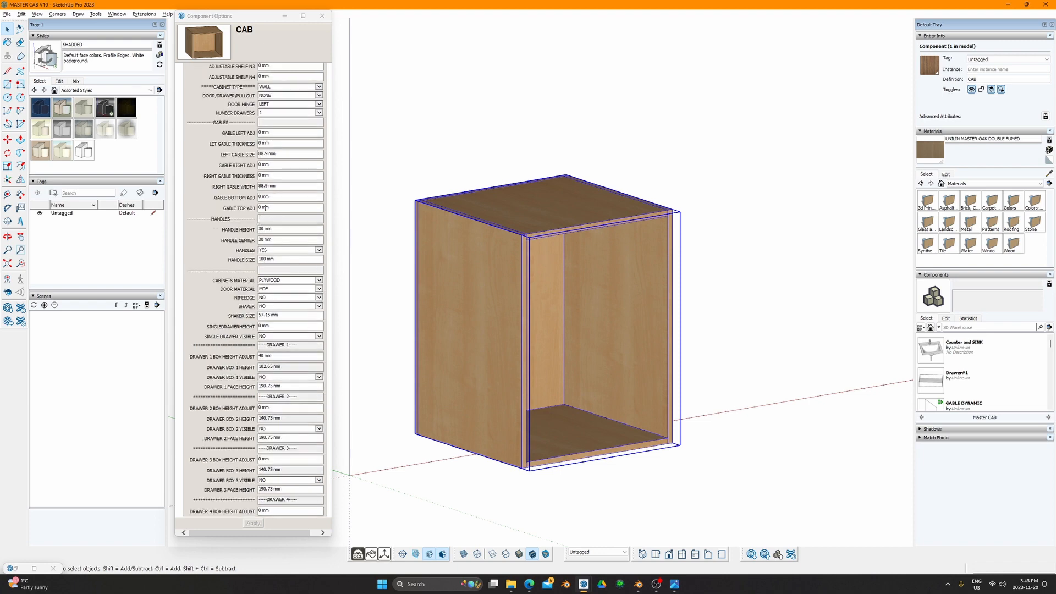
{"action": "scroll", "coordinate": [314, 119], "scroll_direction": "up", "scroll_amount": 5}
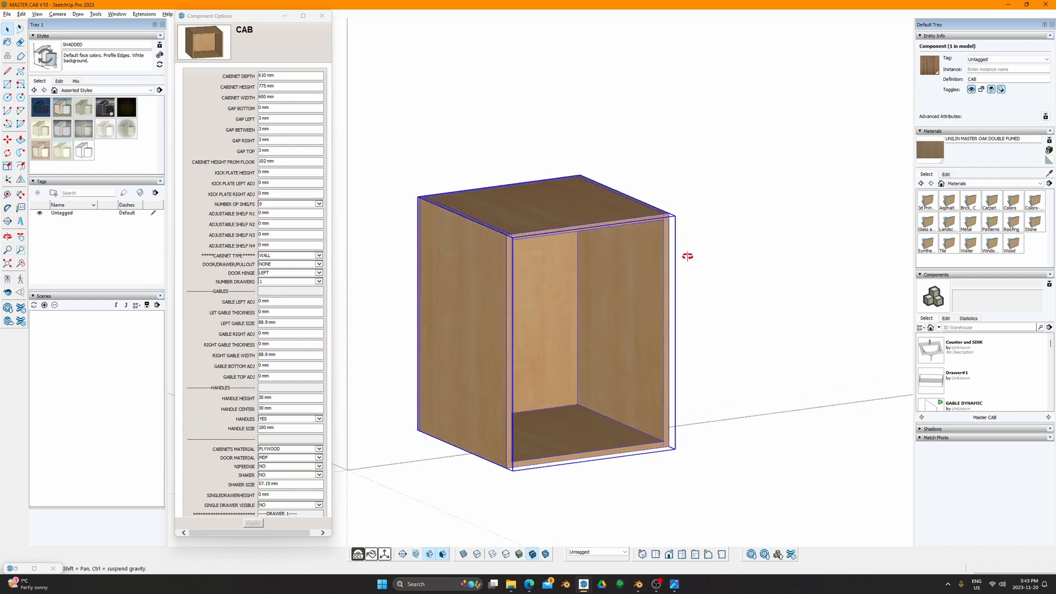
{"action": "middle_click_drag", "start_coordinate": [685, 255], "coordinate": [402, 275]}
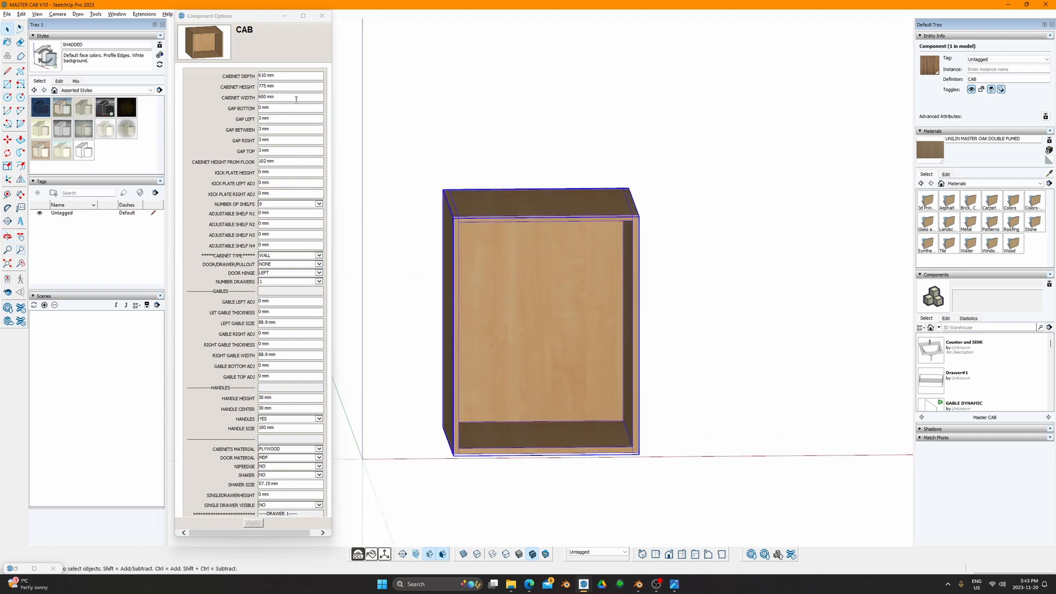
Step: Edit the cabinet depth field and apply the options, briefly leaving the depth at 300 mm
{"action": "left_click", "coordinate": [283, 75]}
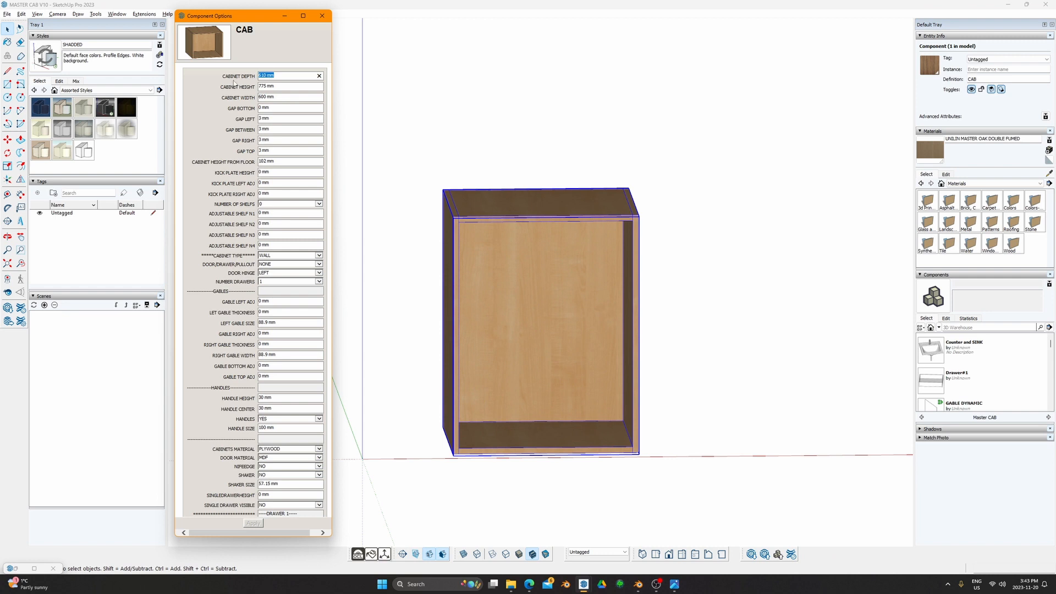
{"action": "left_click_drag", "start_coordinate": [247, 76], "coordinate": [278, 102]}
{"action": "left_click", "coordinate": [248, 85]}
{"action": "scroll", "coordinate": [287, 158], "scroll_direction": "down", "scroll_amount": 2}
{"action": "scroll", "coordinate": [283, 130], "scroll_direction": "up", "scroll_amount": 2}
{"action": "left_click", "coordinate": [318, 89]}
{"action": "key", "text": "Return"}
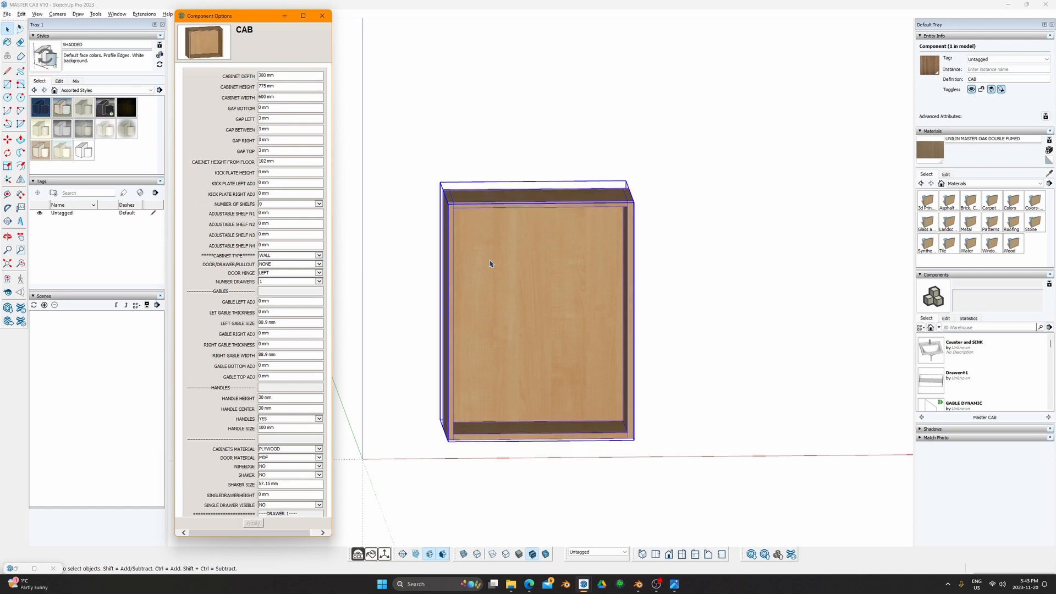
{"action": "middle_click_drag", "start_coordinate": [491, 264], "coordinate": [490, 226]}
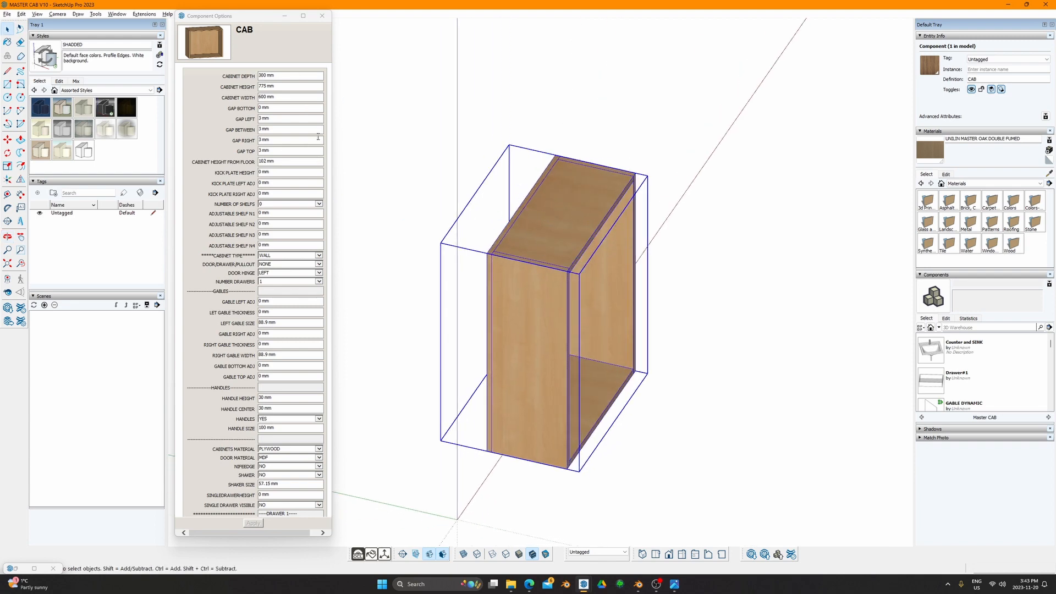
Step: Set the cabinet depth to 610 mm and orbit to check the deeper box
{"action": "left_click", "coordinate": [278, 76]}
{"action": "type", "text": "61"}
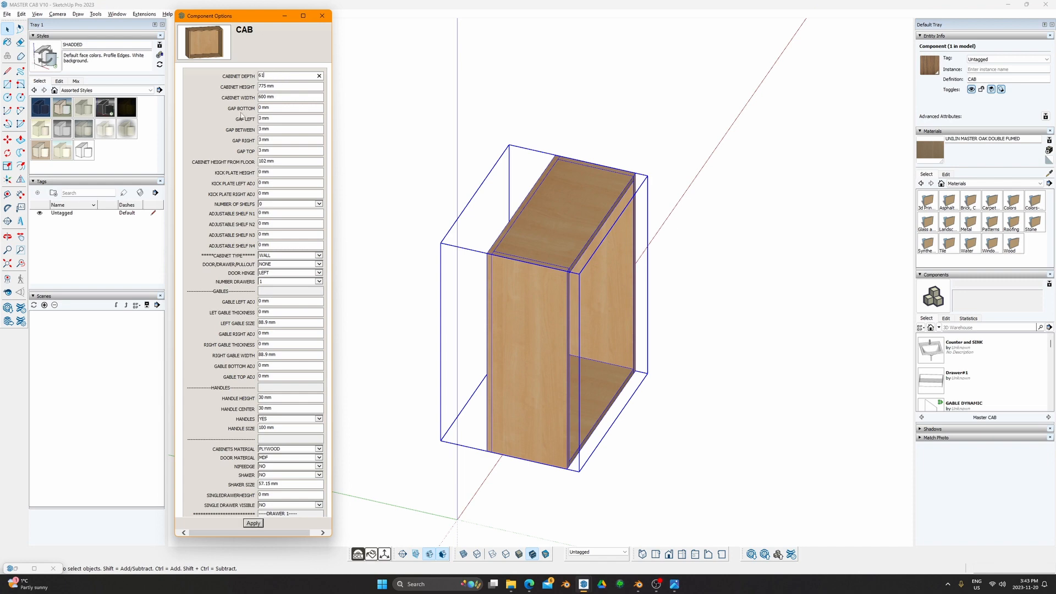
{"action": "type", "text": "0"}
{"action": "key", "text": "Return"}
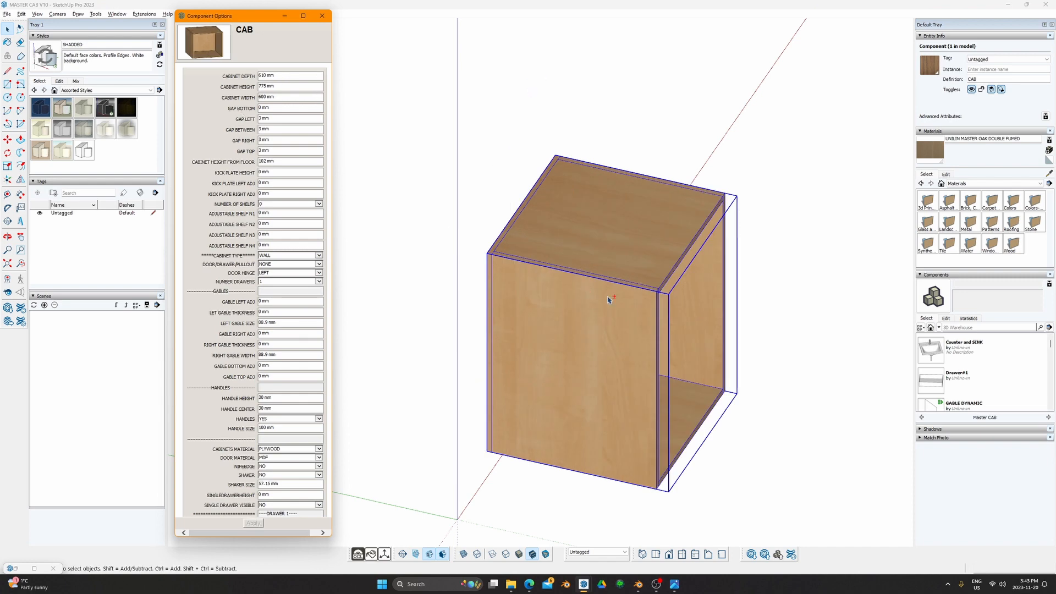
{"action": "middle_click_drag", "start_coordinate": [608, 300], "coordinate": [457, 260]}
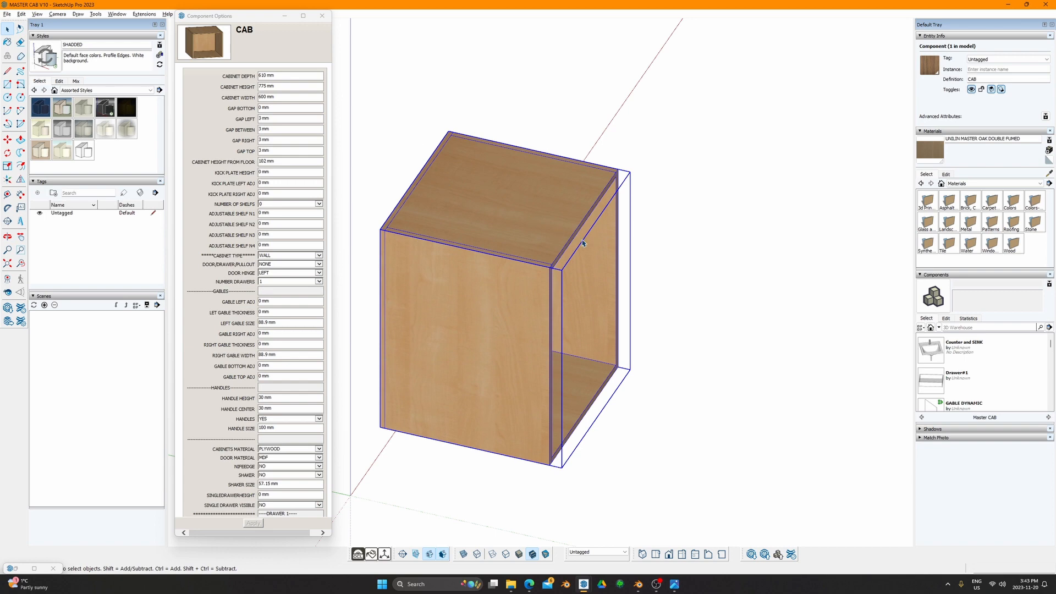
{"action": "key", "text": "t"}
{"action": "scroll", "coordinate": [413, 212], "scroll_direction": "up", "scroll_amount": 2}
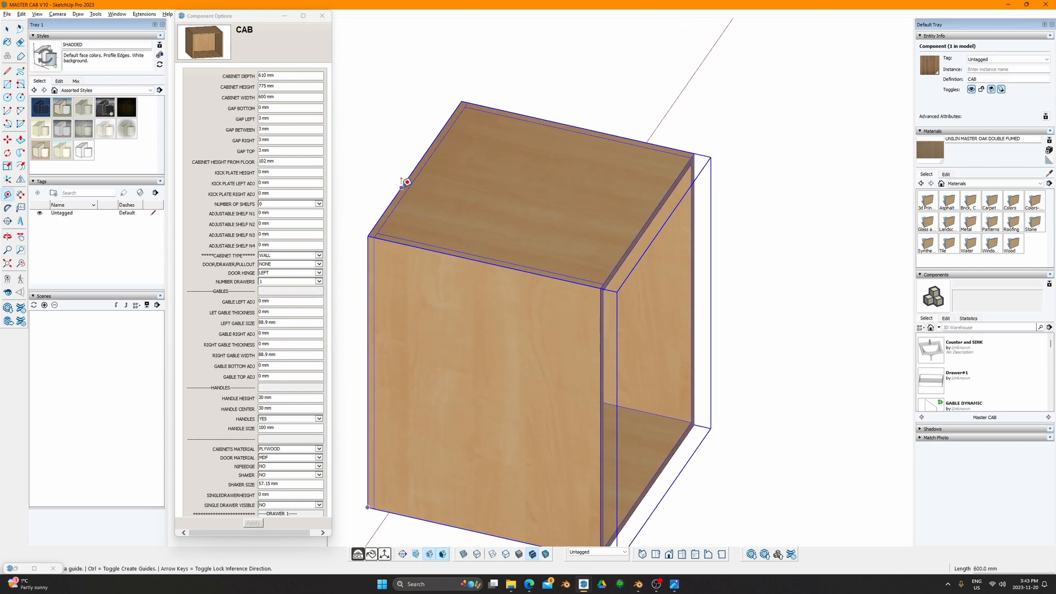
{"action": "left_click", "coordinate": [402, 187]}
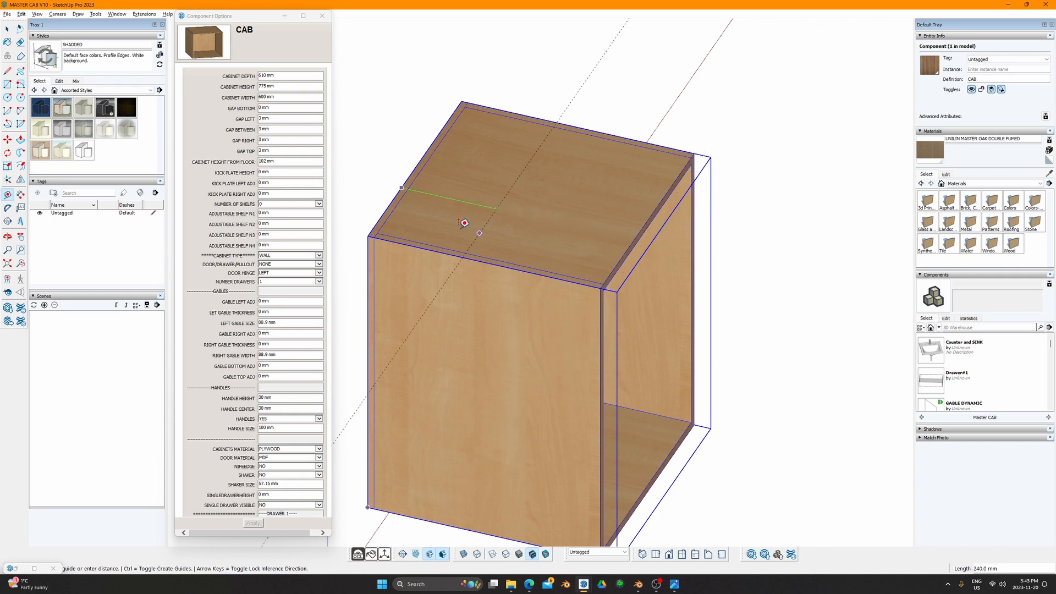
{"action": "key", "text": "Escape"}
{"action": "middle_click_drag", "start_coordinate": [430, 165], "coordinate": [316, 192]}
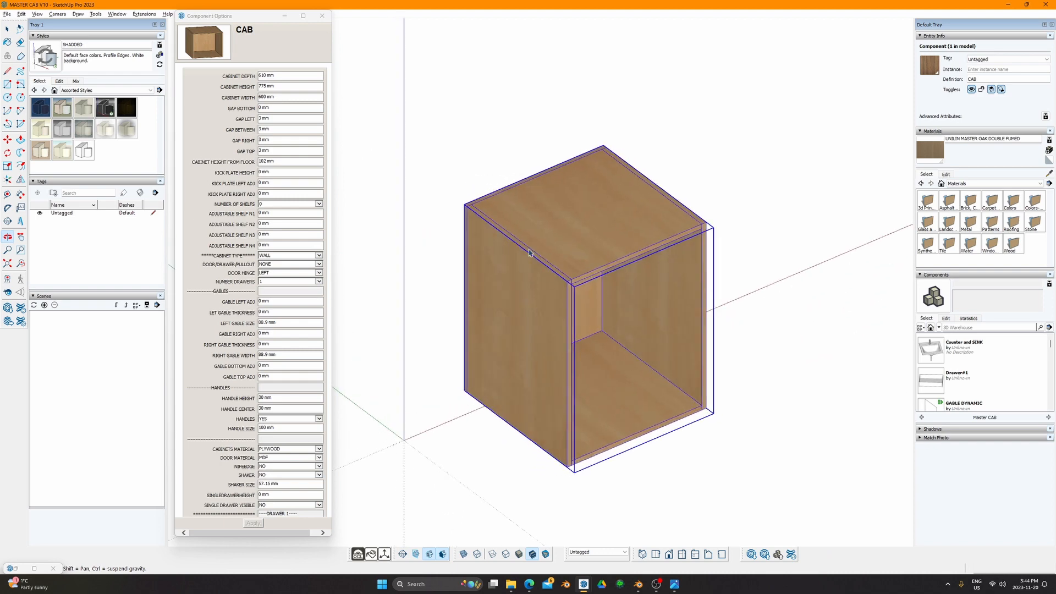
{"action": "left_click", "coordinate": [302, 205]}
{"action": "left_click", "coordinate": [287, 260]}
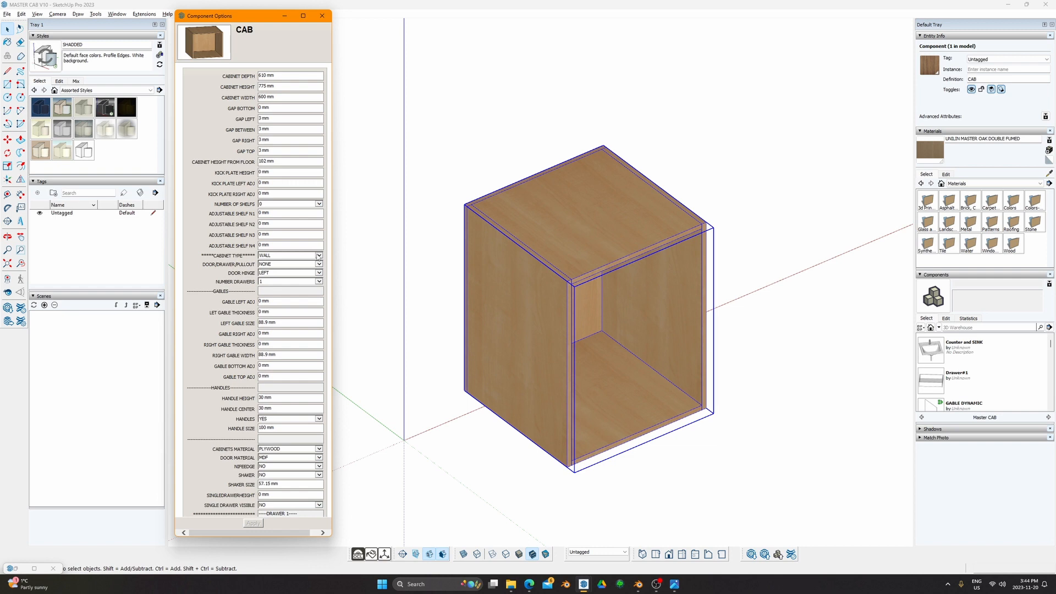
Step: Keep the cabinet type on WALL and apply a SINGLE door
{"action": "left_click", "coordinate": [319, 256]}
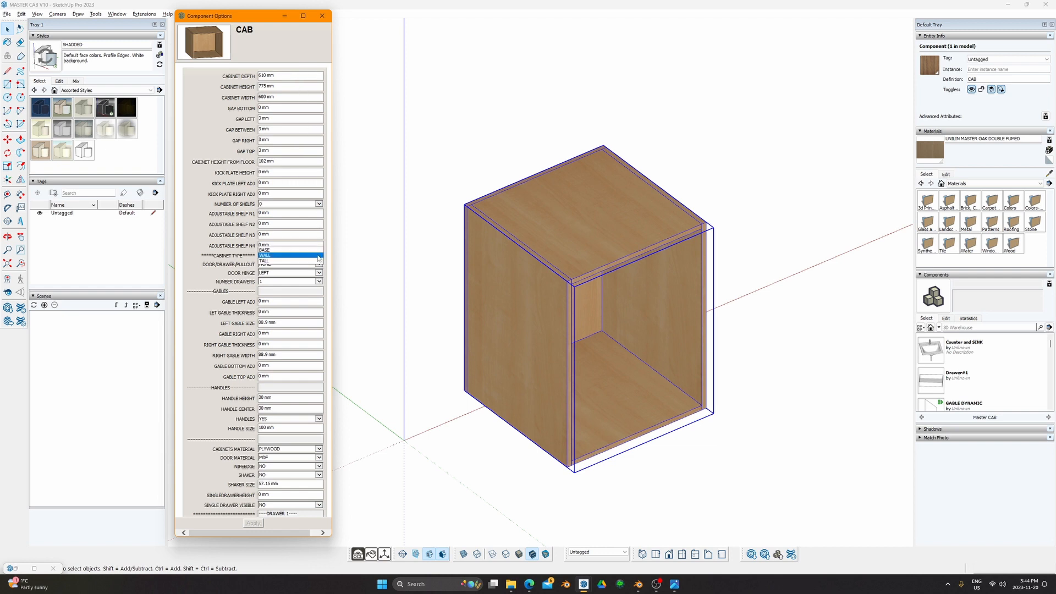
{"action": "left_click", "coordinate": [281, 255]}
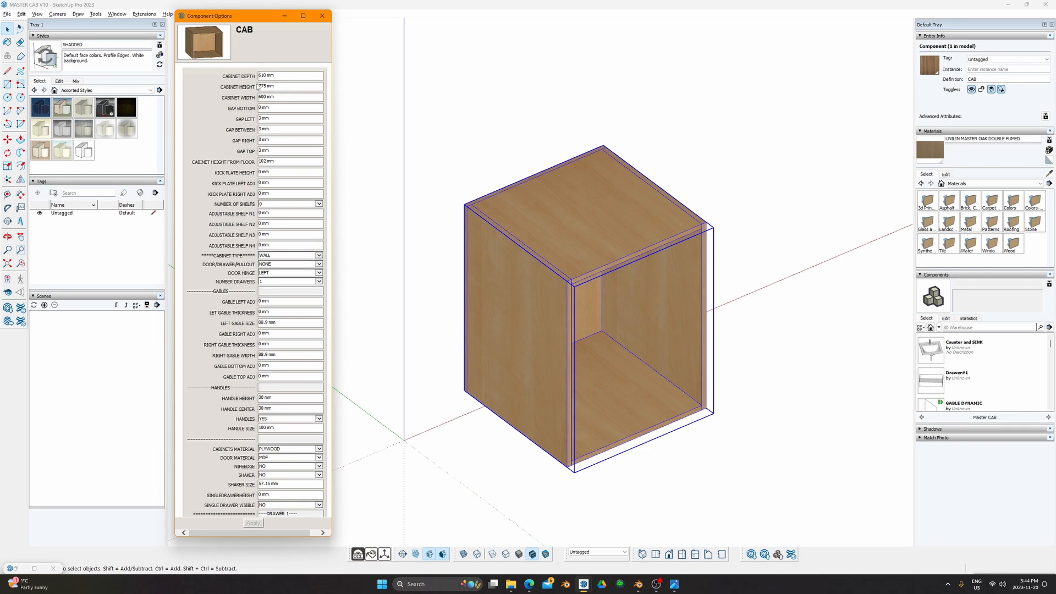
{"action": "left_click_drag", "start_coordinate": [266, 72], "coordinate": [270, 108]}
{"action": "left_click", "coordinate": [315, 265]}
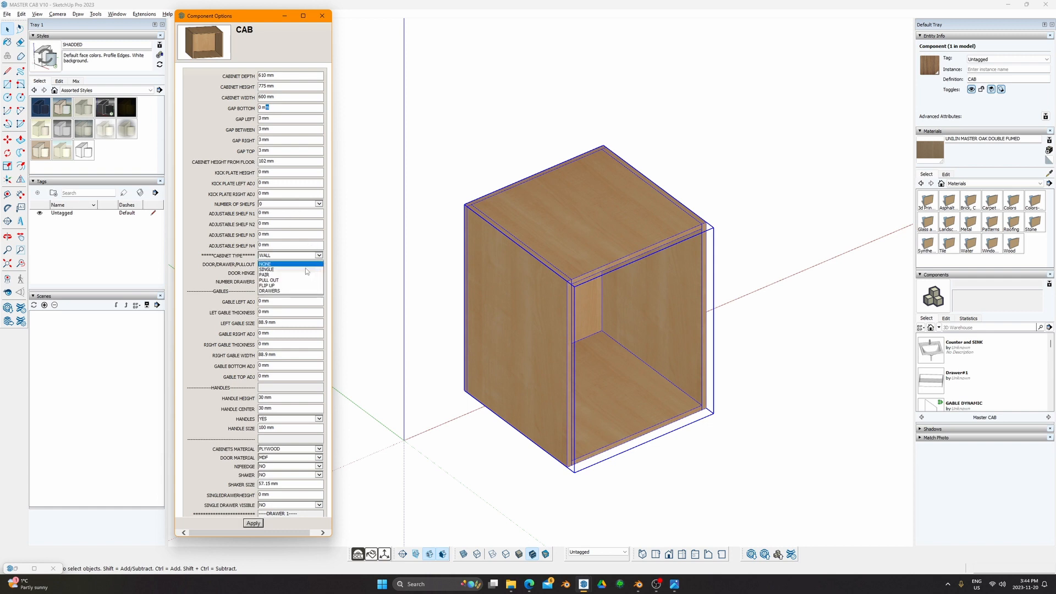
{"action": "left_click", "coordinate": [305, 269]}
{"action": "left_click", "coordinate": [253, 522]}
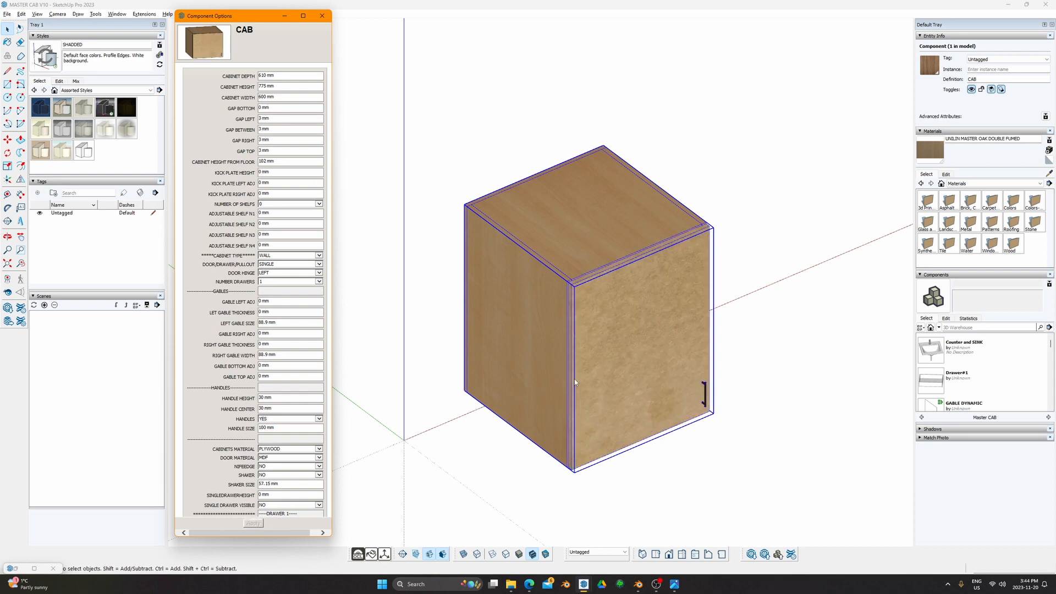
Step: View the cabinet from the Front and enter 3 mm for the gap bottom
{"action": "middle_click_drag", "start_coordinate": [574, 378], "coordinate": [482, 227]}
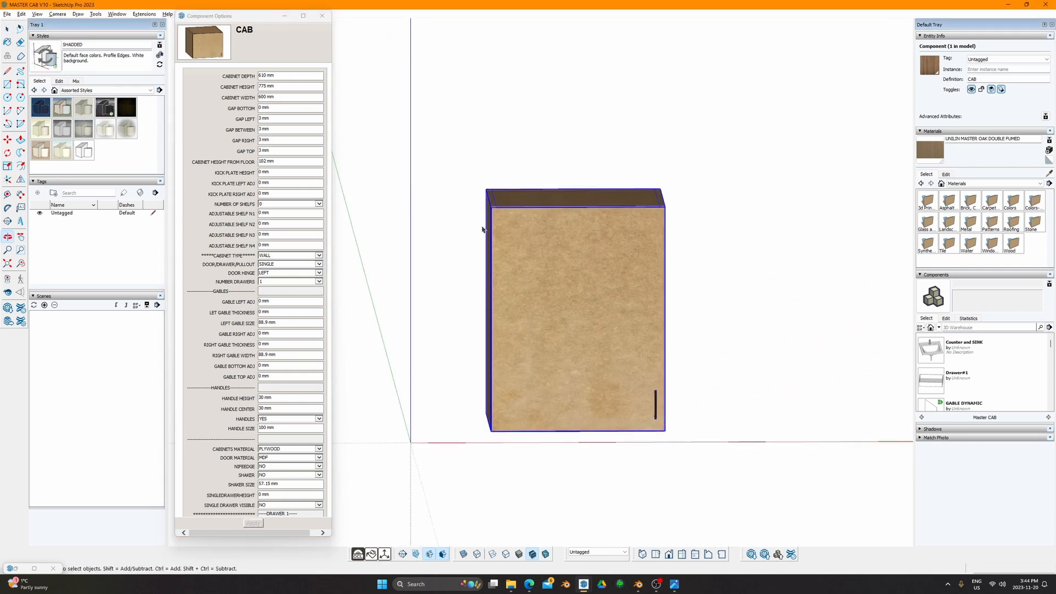
{"action": "key", "text": "F3"}
{"action": "scroll", "coordinate": [563, 194], "scroll_direction": "up", "scroll_amount": 4}
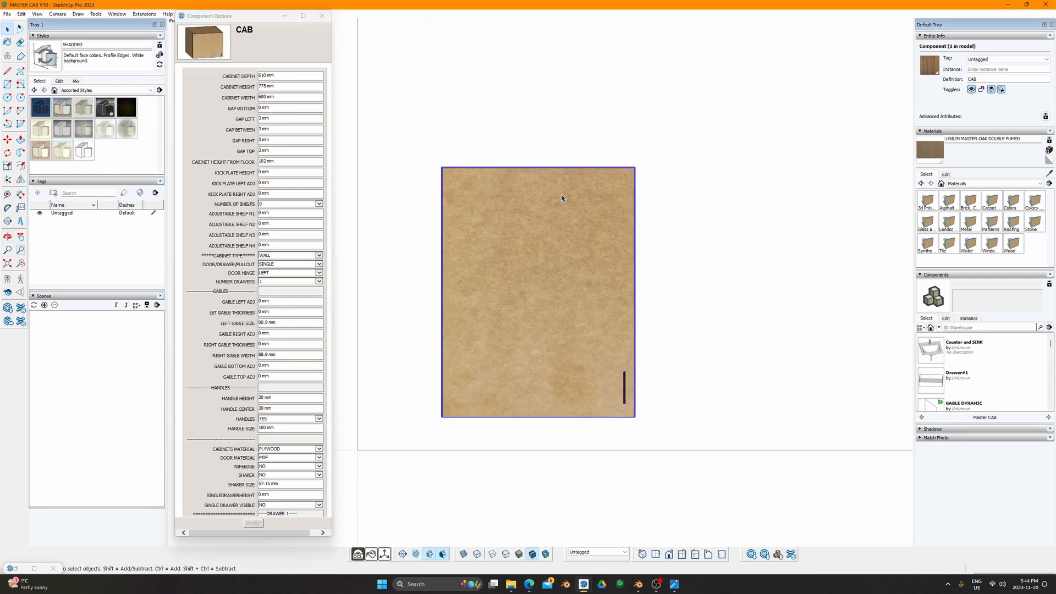
{"action": "left_click", "coordinate": [667, 125]}
{"action": "scroll", "coordinate": [665, 160], "scroll_direction": "up", "scroll_amount": 6}
{"action": "scroll", "coordinate": [642, 158], "scroll_direction": "down", "scroll_amount": 6}
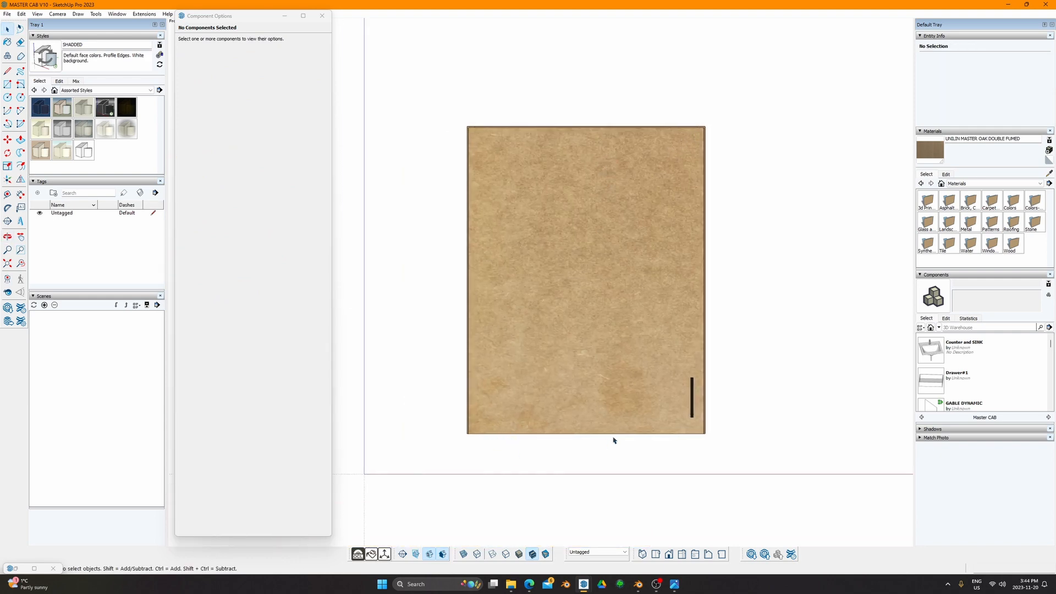
{"action": "left_click", "coordinate": [567, 361]}
{"action": "scroll", "coordinate": [470, 134], "scroll_direction": "up", "scroll_amount": 2}
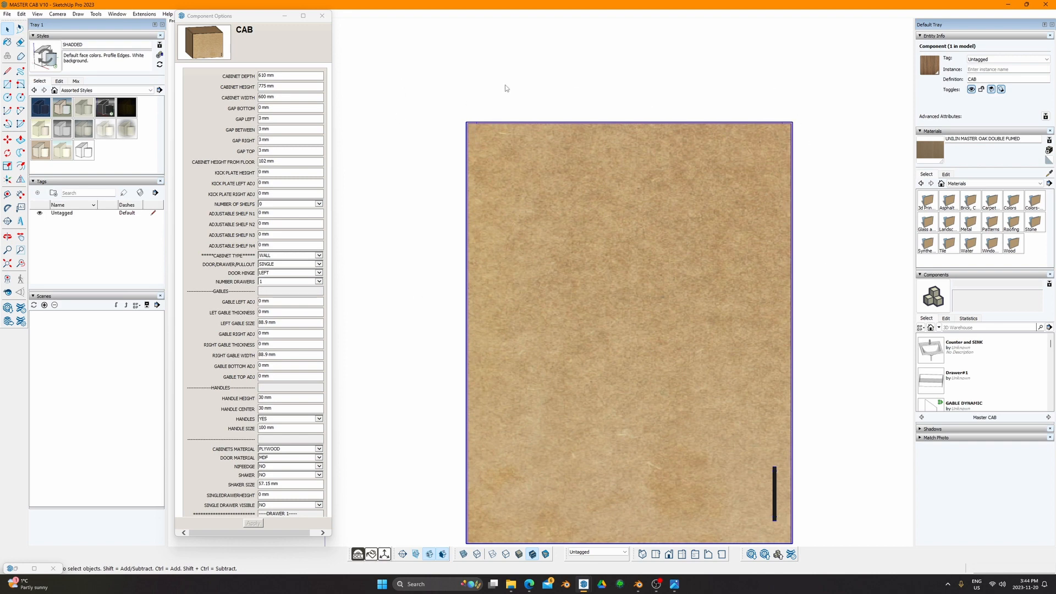
{"action": "middle_click_drag", "start_coordinate": [548, 360], "coordinate": [534, 274], "text": "shift"}
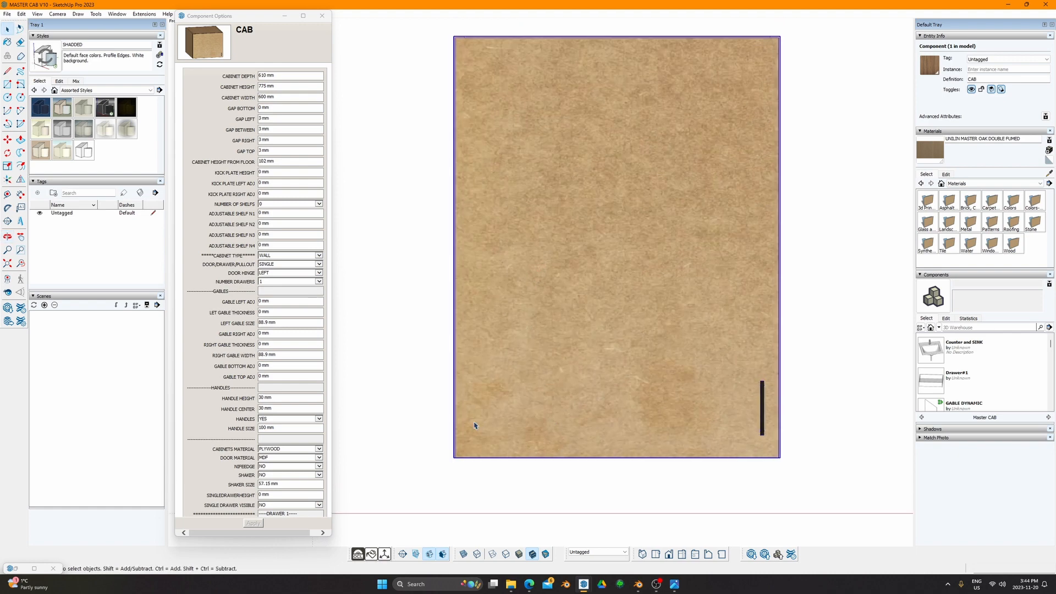
{"action": "left_click", "coordinate": [271, 109]}
{"action": "type", "text": "3"}
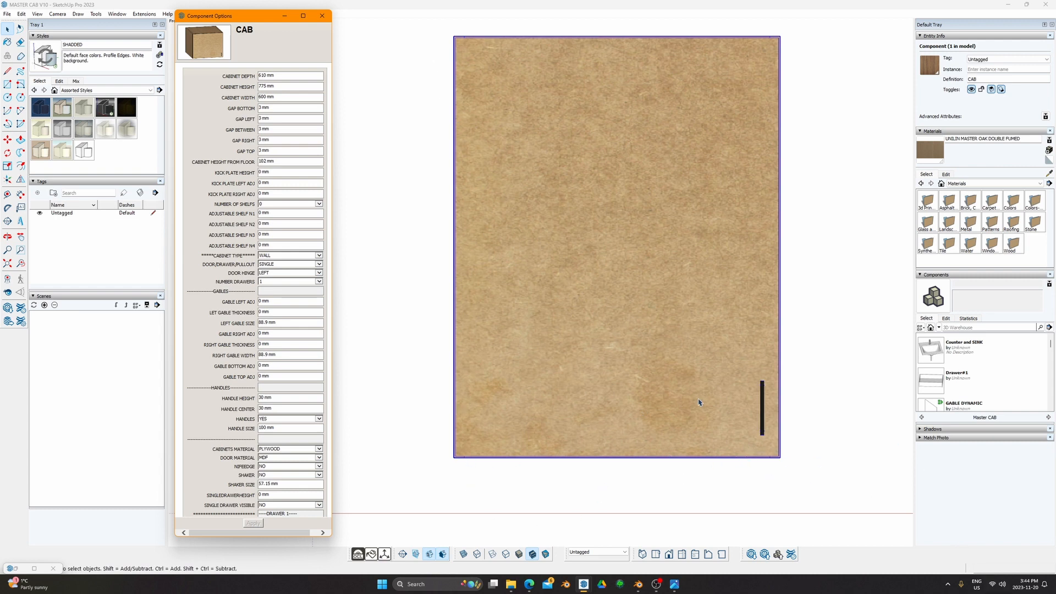
Step: Set the gap bottom to 0 mm and the gap left to 1.5 mm
{"action": "left_click", "coordinate": [272, 108]}
{"action": "type", "text": "0"}
{"action": "key", "text": "Return"}
{"action": "left_click", "coordinate": [272, 120]}
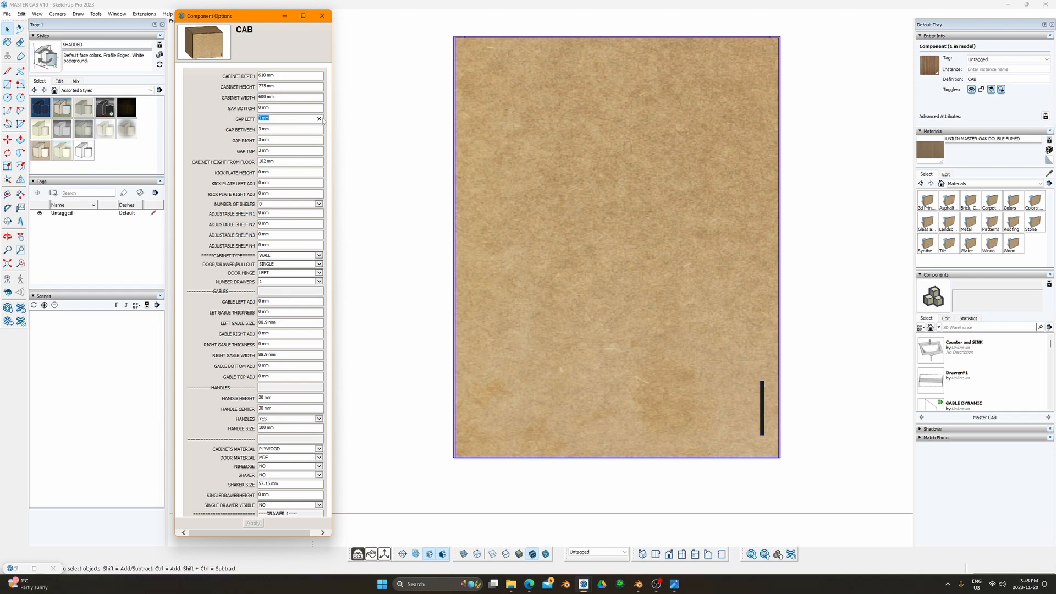
{"action": "type", "text": "1.5"}
{"action": "key", "text": "Return"}
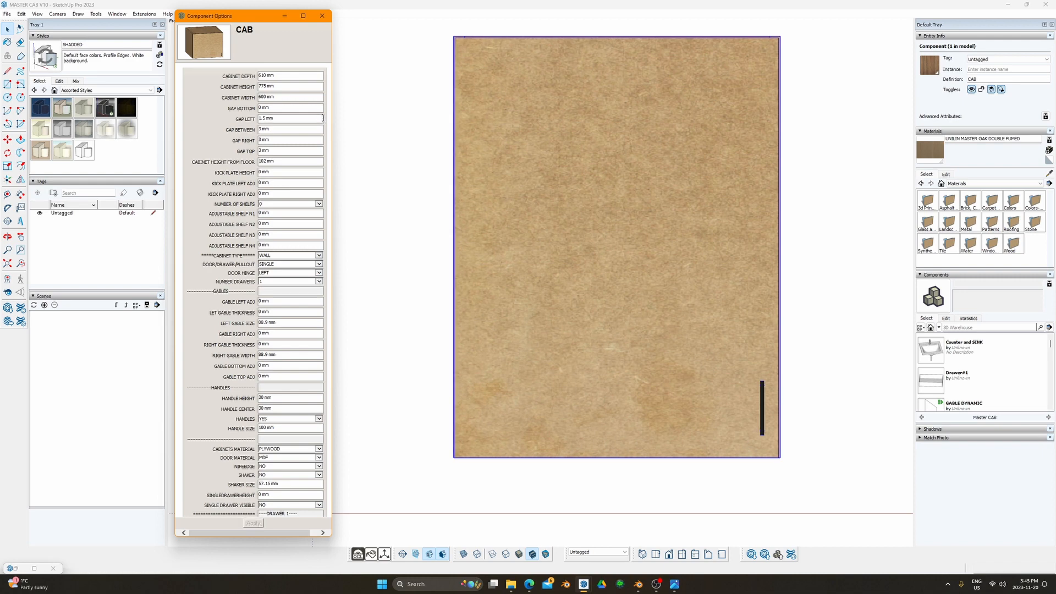
Step: Try a 32 mm left gap, restore it to 3 mm, and start editing gap between
{"action": "left_click", "coordinate": [285, 118]}
{"action": "type", "text": "32"}
{"action": "key", "text": "Return"}
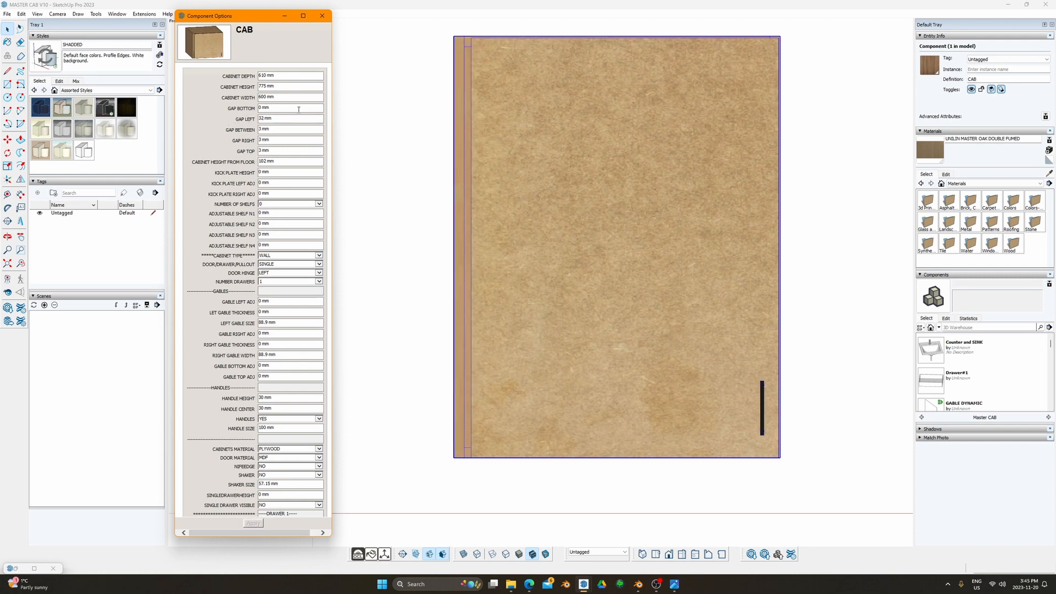
{"action": "left_click", "coordinate": [271, 119]}
{"action": "type", "text": "3"}
{"action": "key", "text": "Return"}
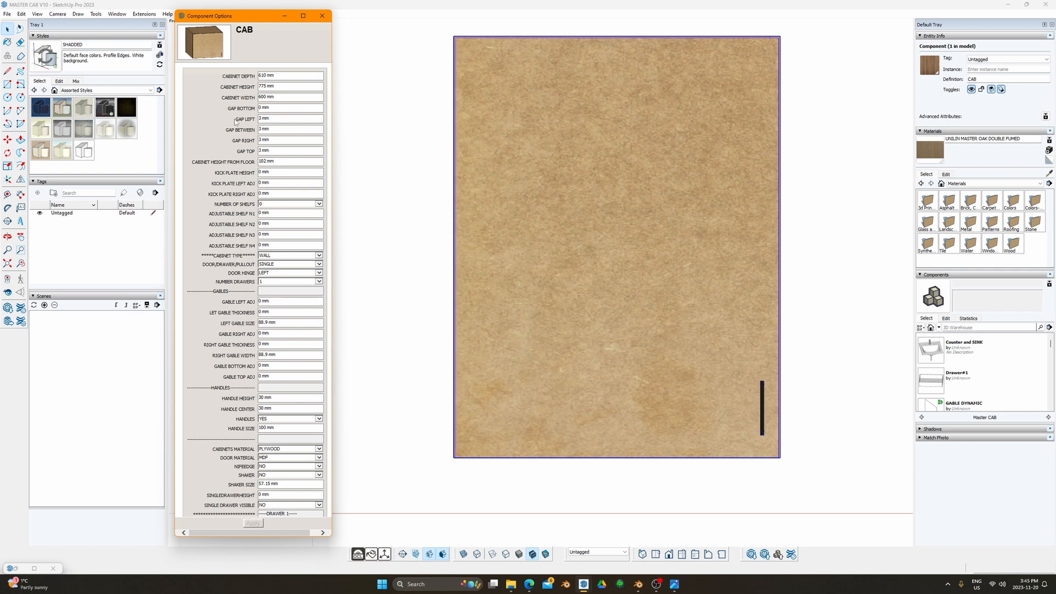
{"action": "left_click", "coordinate": [277, 129]}
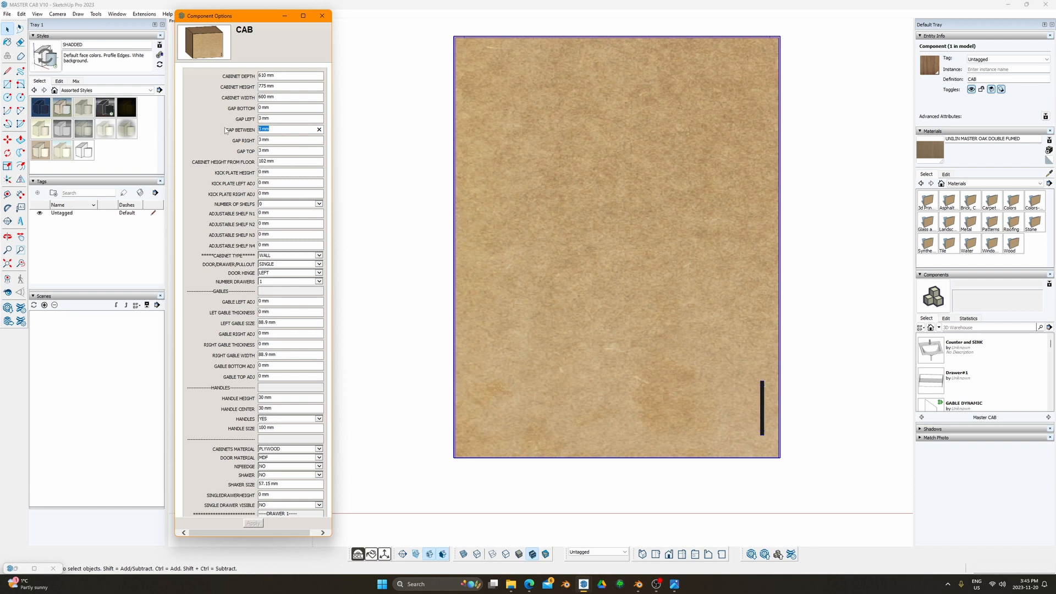
{"action": "left_click_drag", "start_coordinate": [224, 131], "coordinate": [265, 129]}
Step: Edit the gap right value, then the cabinet height from floor field
{"action": "left_click", "coordinate": [267, 141]}
{"action": "scroll", "coordinate": [255, 171], "scroll_direction": "down", "scroll_amount": 2}
{"action": "scroll", "coordinate": [278, 186], "scroll_direction": "up", "scroll_amount": 2}
{"action": "left_click_drag", "start_coordinate": [278, 161], "coordinate": [240, 159]}
{"action": "middle_click_drag", "start_coordinate": [474, 184], "coordinate": [577, 281]}
{"action": "scroll", "coordinate": [584, 242], "scroll_direction": "down", "scroll_amount": 4}
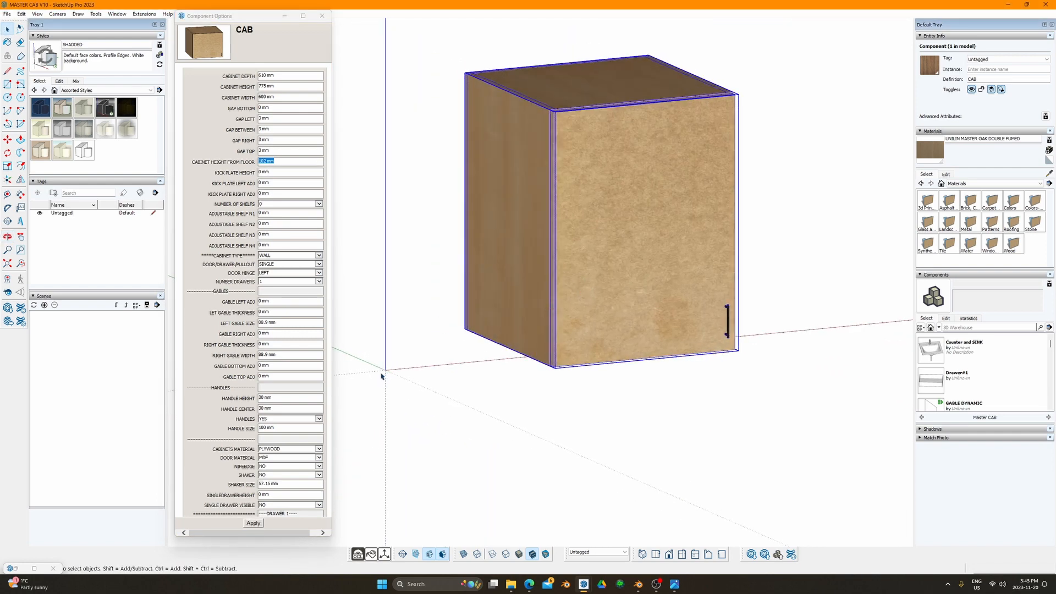
Step: Raise the cabinet 200 mm off the floor and measure the rise with the Tape Measure
{"action": "key", "text": "m"}
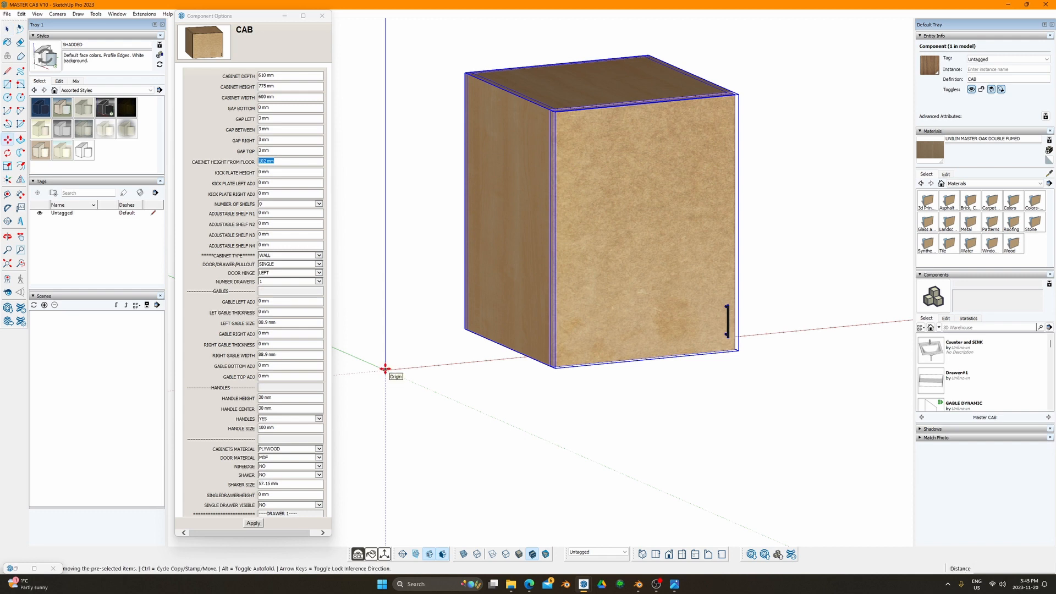
{"action": "left_click", "coordinate": [286, 161]}
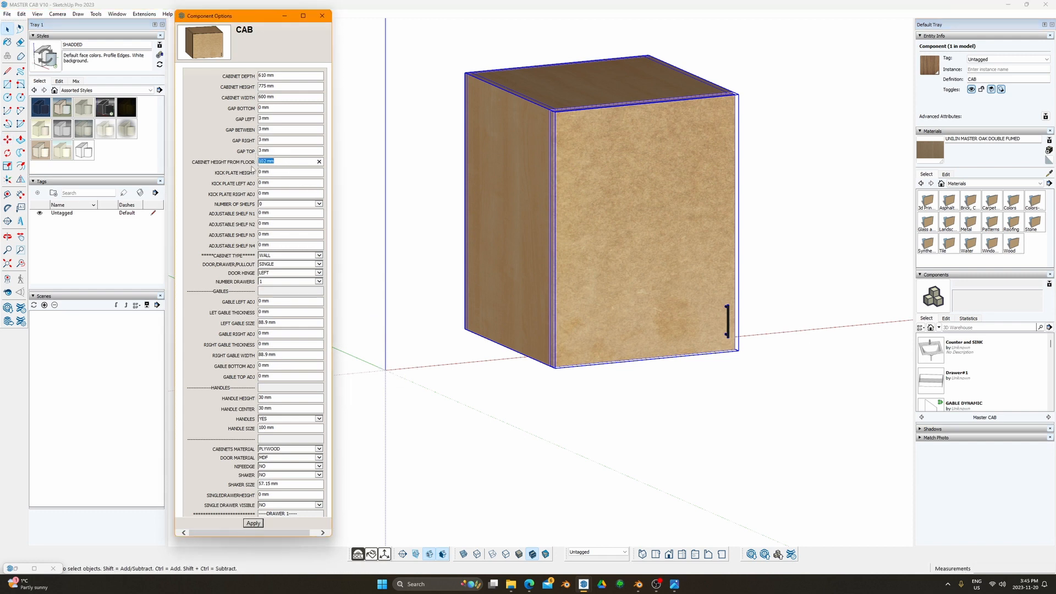
{"action": "type", "text": "200"}
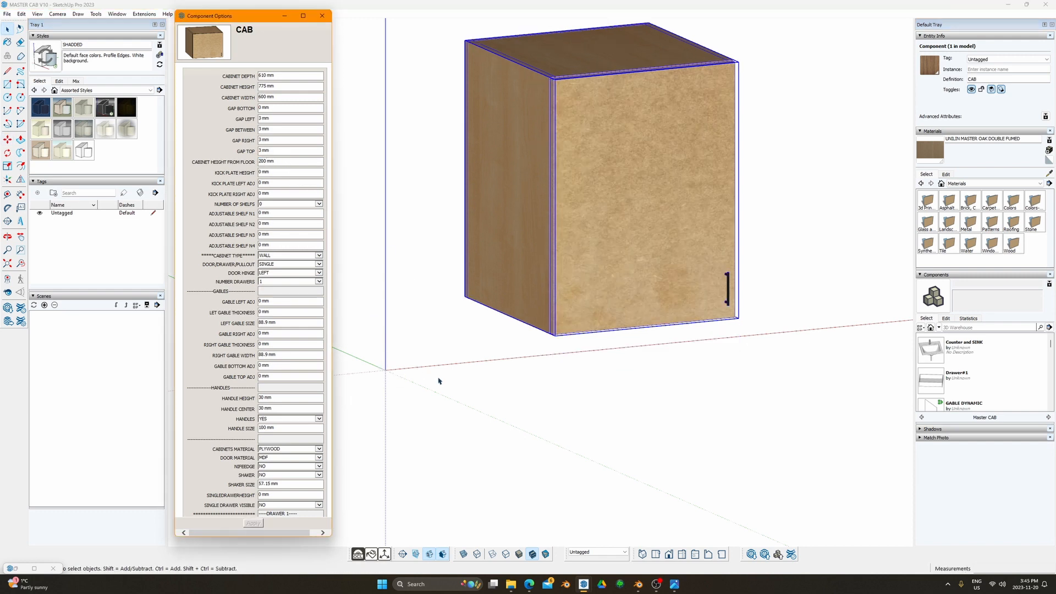
{"action": "middle_click", "coordinate": [384, 359]}
{"action": "key", "text": "t"}
{"action": "left_click", "coordinate": [403, 367]}
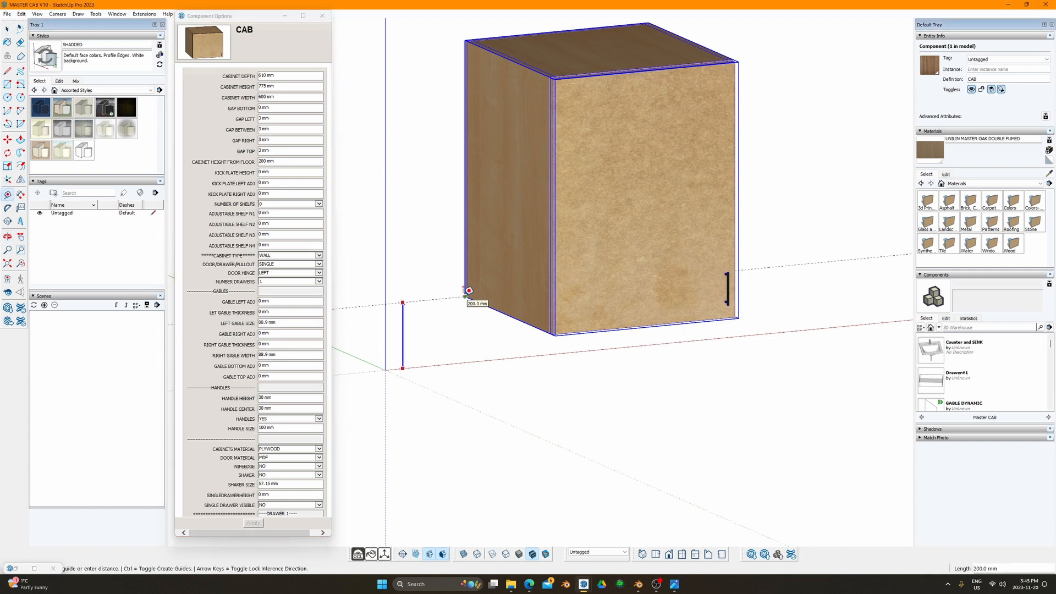
{"action": "key", "text": "space"}
{"action": "middle_click_drag", "start_coordinate": [553, 193], "coordinate": [553, 214]}
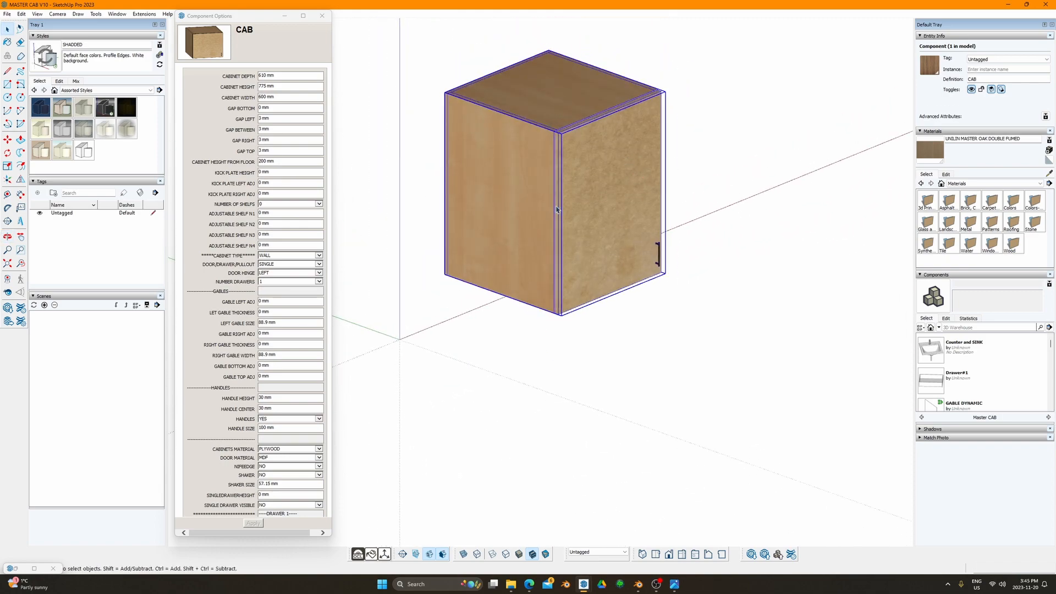
Step: Change the height from floor to 102 mm and review the lowered cabinet
{"action": "triple_click", "coordinate": [282, 158]}
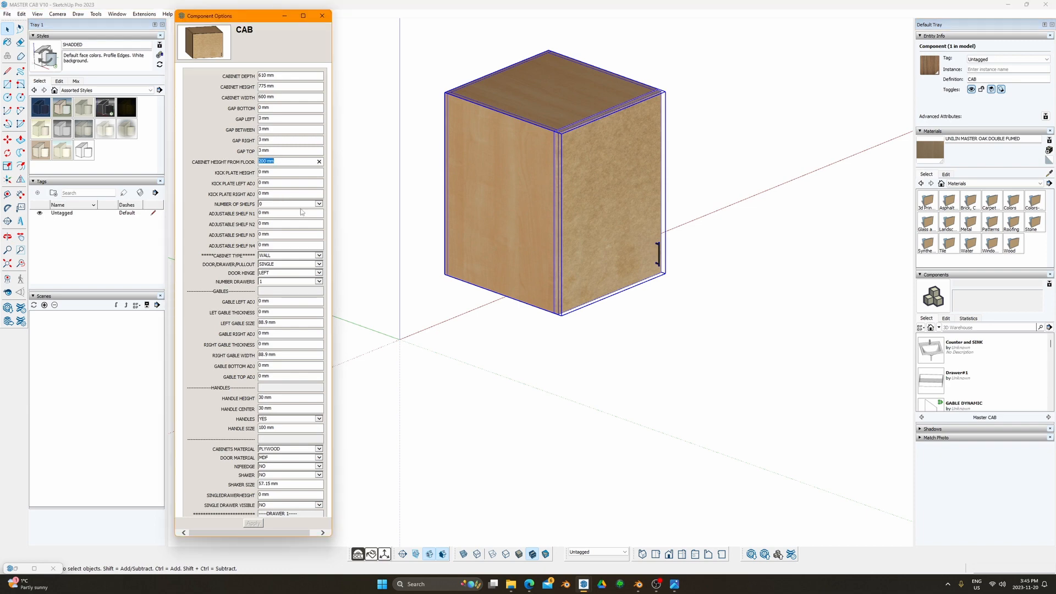
{"action": "type", "text": "10"}
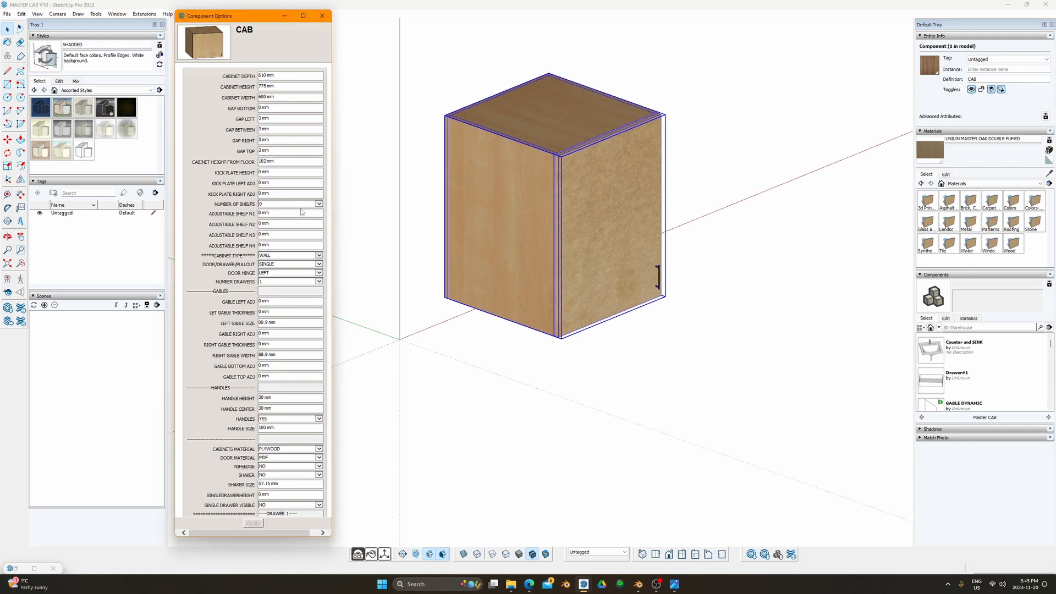
{"action": "middle_click_drag", "start_coordinate": [420, 260], "coordinate": [504, 226], "text": "shift"}
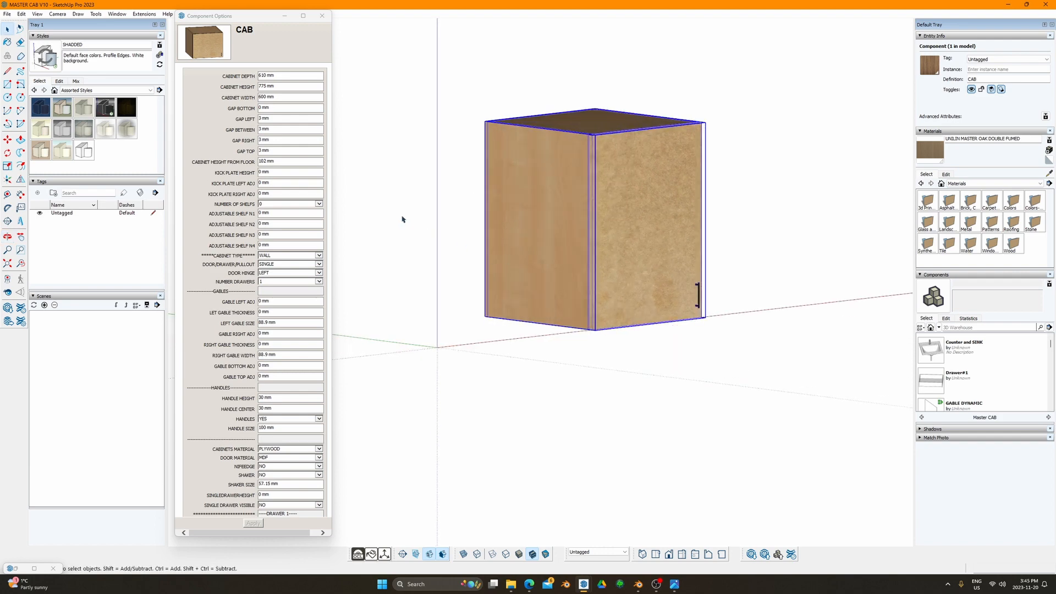
{"action": "middle_click_drag", "start_coordinate": [418, 206], "coordinate": [436, 226], "text": "shift"}
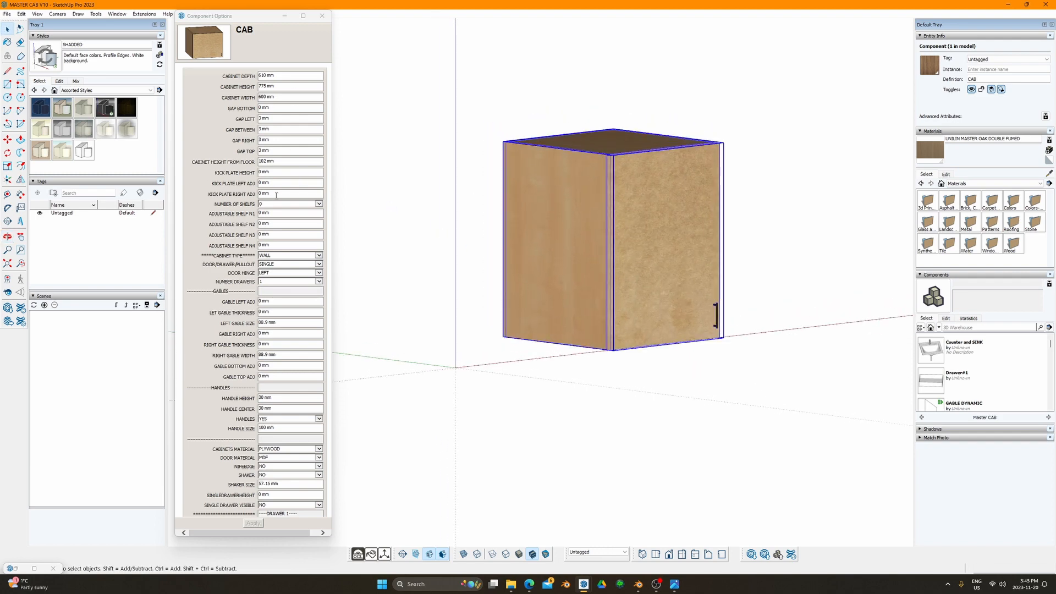
{"action": "middle_click_drag", "start_coordinate": [488, 247], "coordinate": [424, 282]}
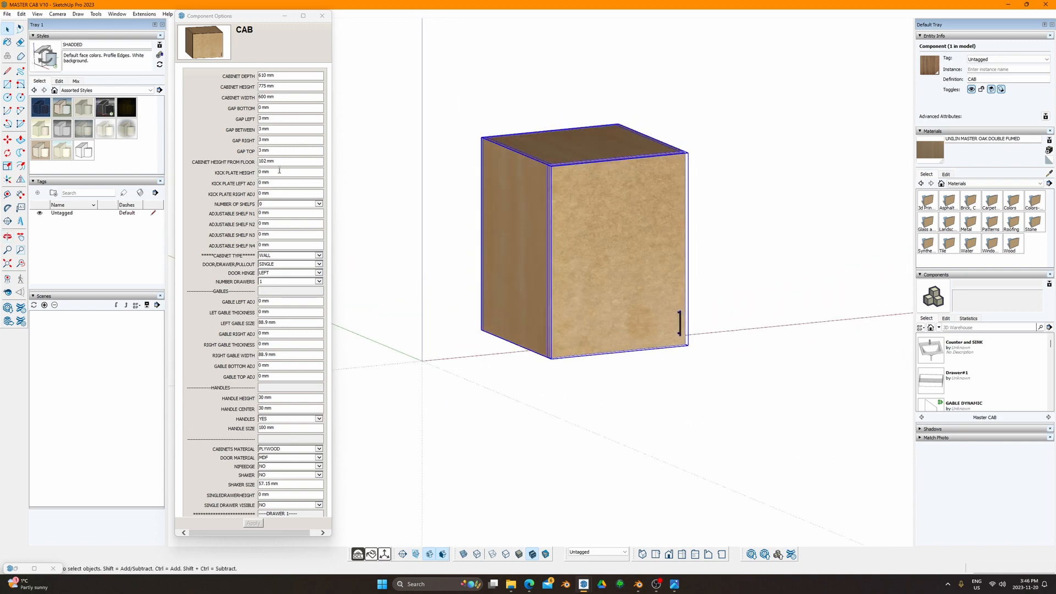
{"action": "middle_click_drag", "start_coordinate": [524, 220], "coordinate": [517, 223], "text": "shift"}
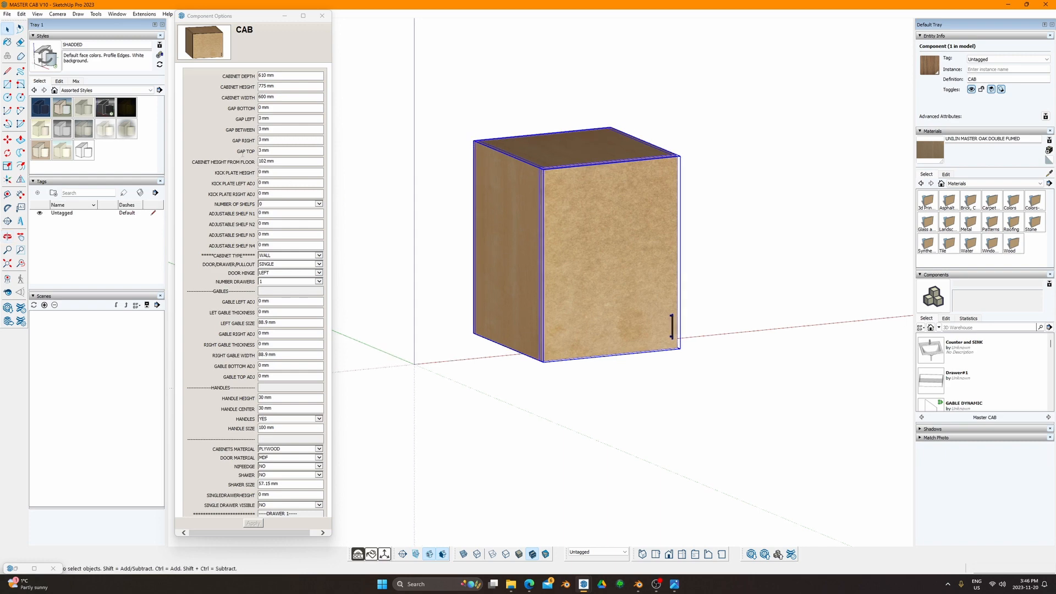
{"action": "left_click", "coordinate": [287, 174]}
Step: Set the cabinet's kick plate height to 102 mm
{"action": "middle_click_drag", "start_coordinate": [432, 206], "coordinate": [499, 160]}
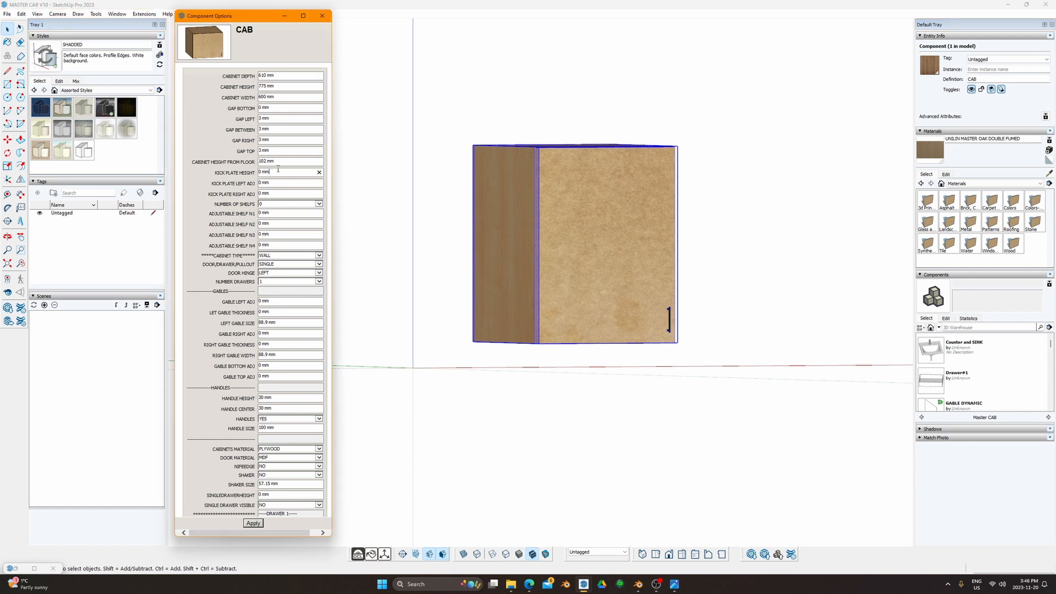
{"action": "type", "text": "102"}
{"action": "middle_click_drag", "start_coordinate": [577, 321], "coordinate": [537, 316]}
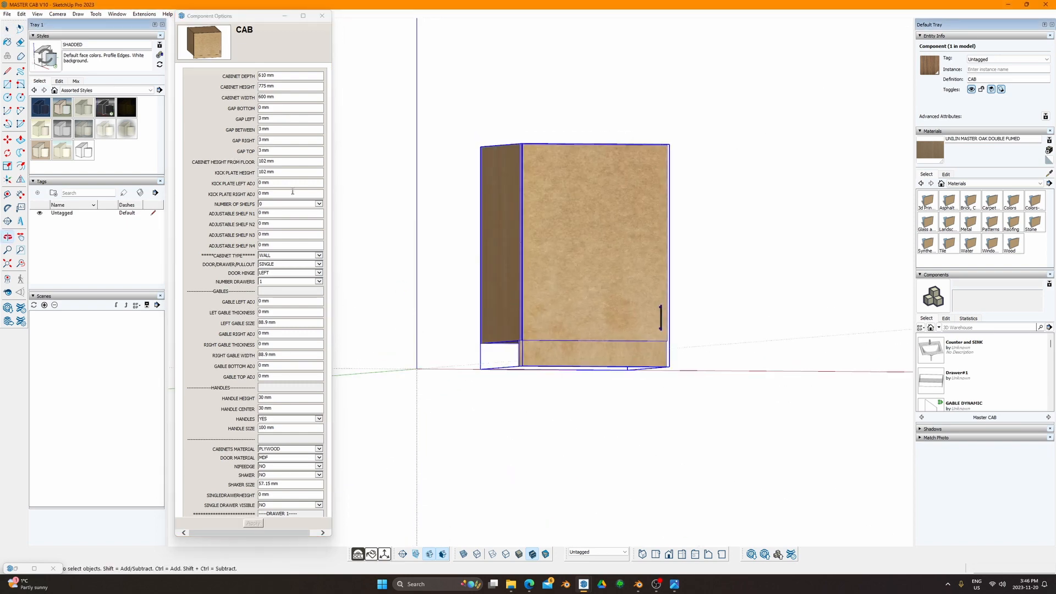
{"action": "left_click", "coordinate": [290, 172]}
{"action": "middle_click_drag", "start_coordinate": [508, 229], "coordinate": [580, 322]}
{"action": "scroll", "coordinate": [565, 364], "scroll_direction": "up", "scroll_amount": 4}
{"action": "middle_click_drag", "start_coordinate": [341, 202], "coordinate": [354, 205], "text": "shift"}
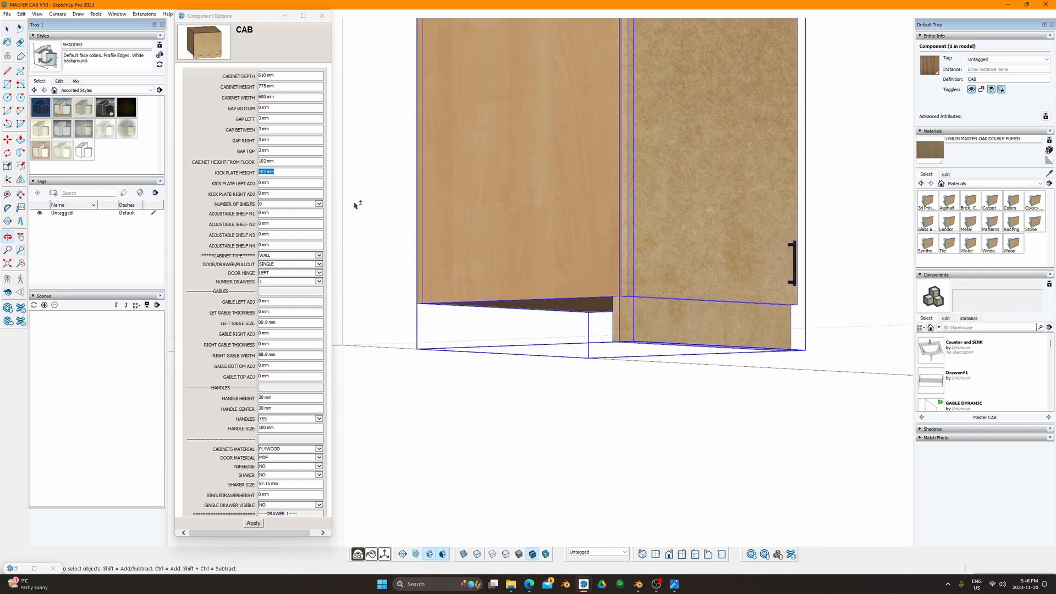
{"action": "left_click", "coordinate": [283, 173]}
{"action": "left_click", "coordinate": [286, 162]}
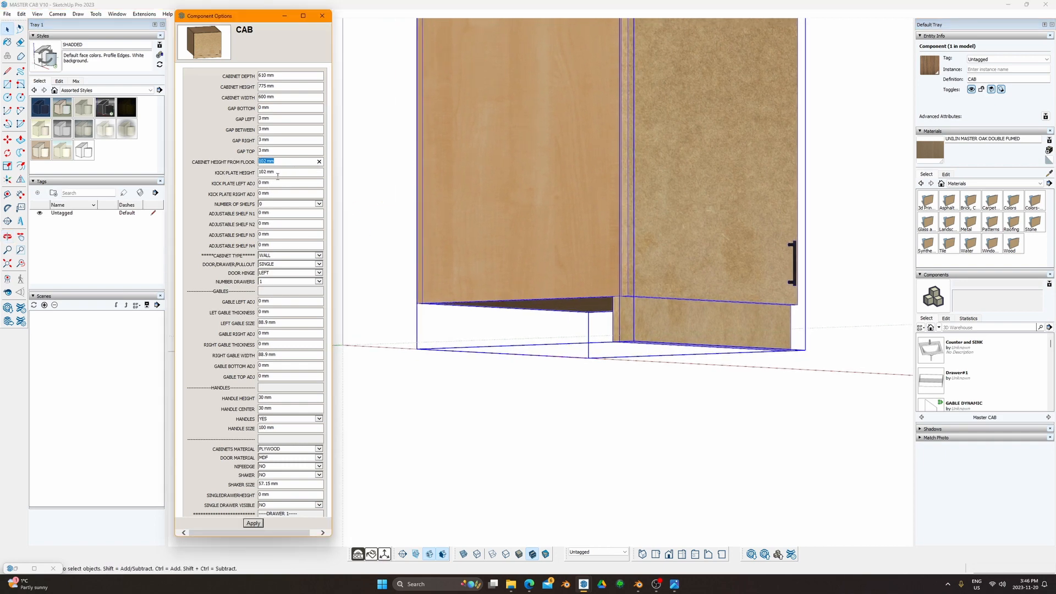
{"action": "scroll", "coordinate": [278, 176], "scroll_direction": "down", "scroll_amount": 15}
{"action": "scroll", "coordinate": [495, 250], "scroll_direction": "down", "scroll_amount": 3}
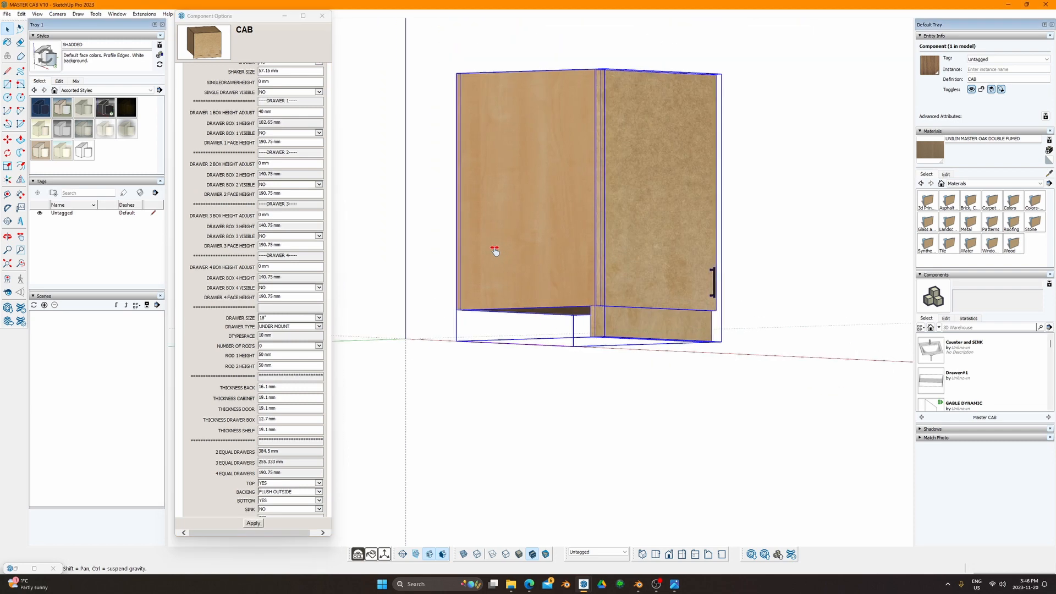
{"action": "middle_click_drag", "start_coordinate": [495, 250], "coordinate": [503, 306]}
{"action": "scroll", "coordinate": [291, 159], "scroll_direction": "up", "scroll_amount": 15}
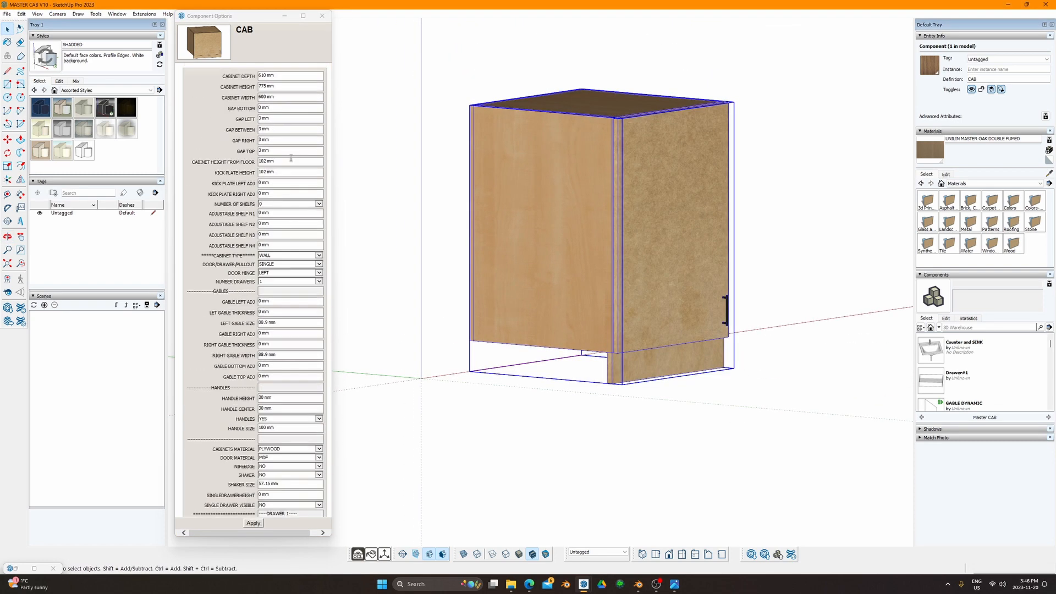
Step: Extend the kick plate 25 mm past both the left and right sides
{"action": "left_click", "coordinate": [267, 182]}
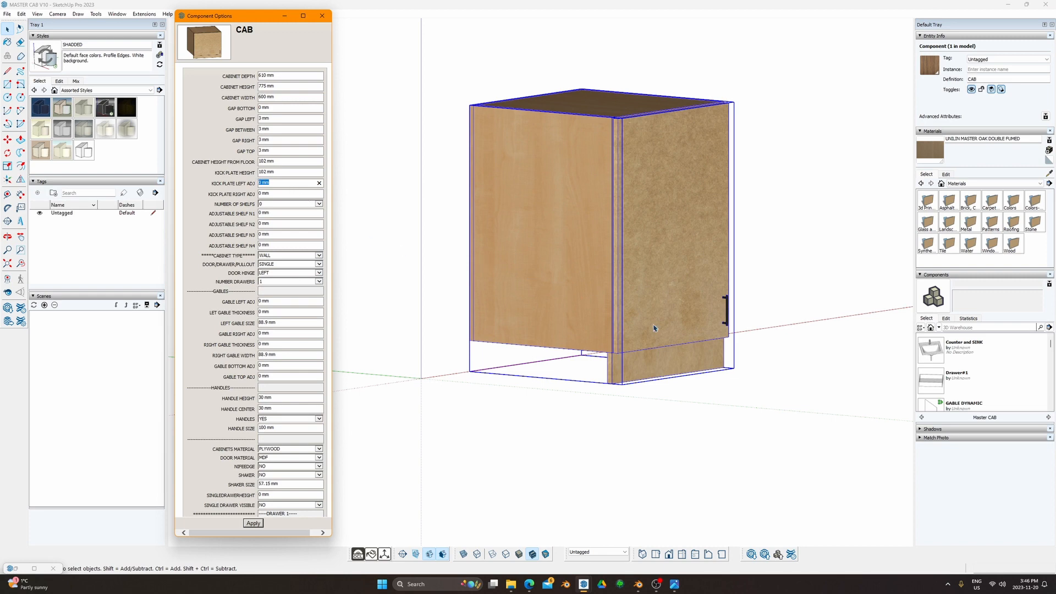
{"action": "middle_click_drag", "start_coordinate": [625, 301], "coordinate": [590, 310]}
{"action": "key", "text": "F4"}
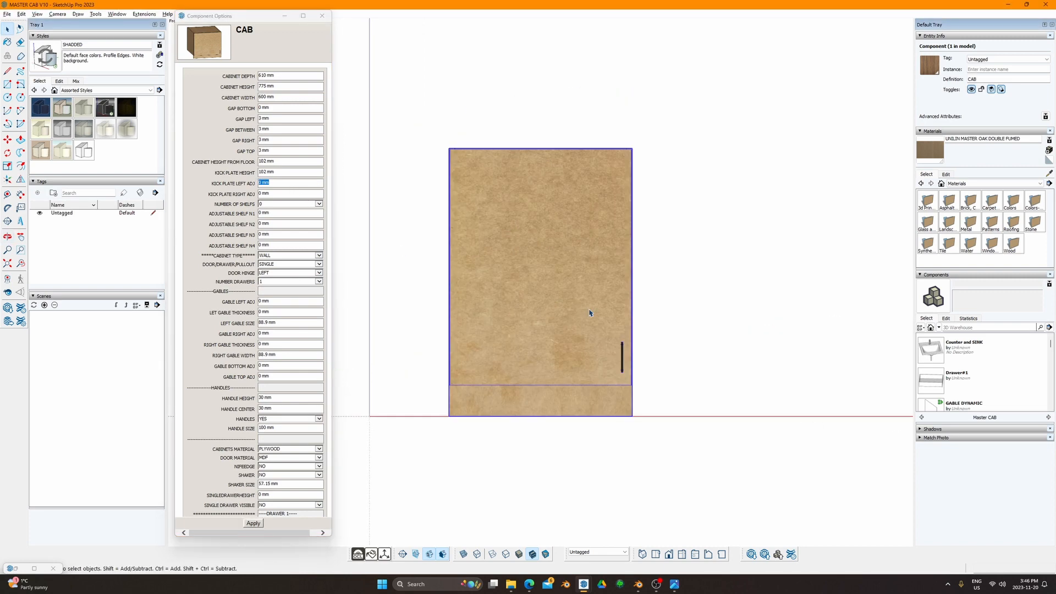
{"action": "left_click", "coordinate": [279, 182]}
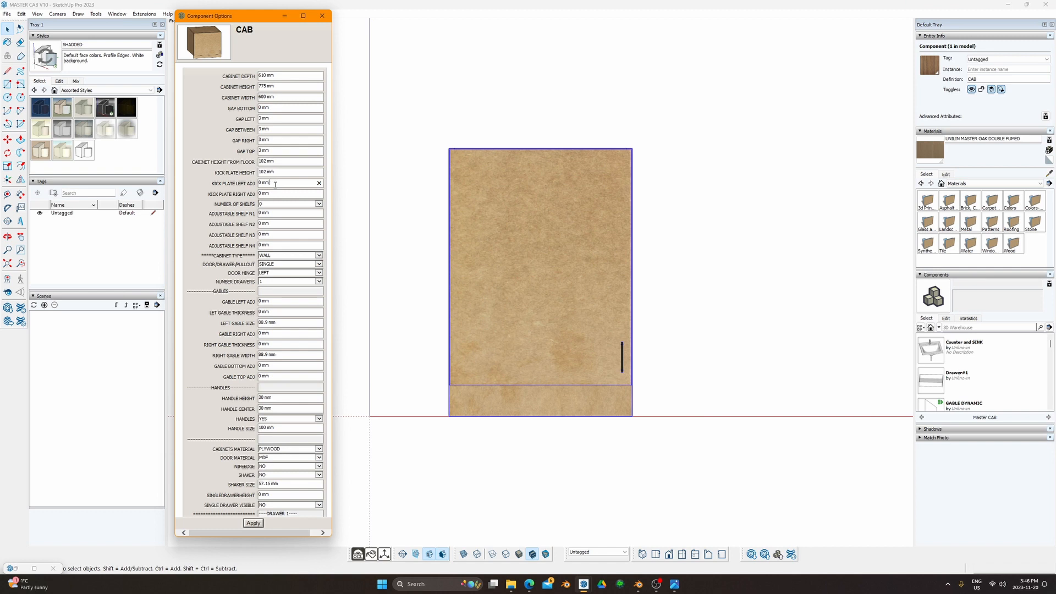
{"action": "left_click_drag", "start_coordinate": [275, 184], "coordinate": [220, 179]}
{"action": "type", "text": "25"}
{"action": "key", "text": "Return"}
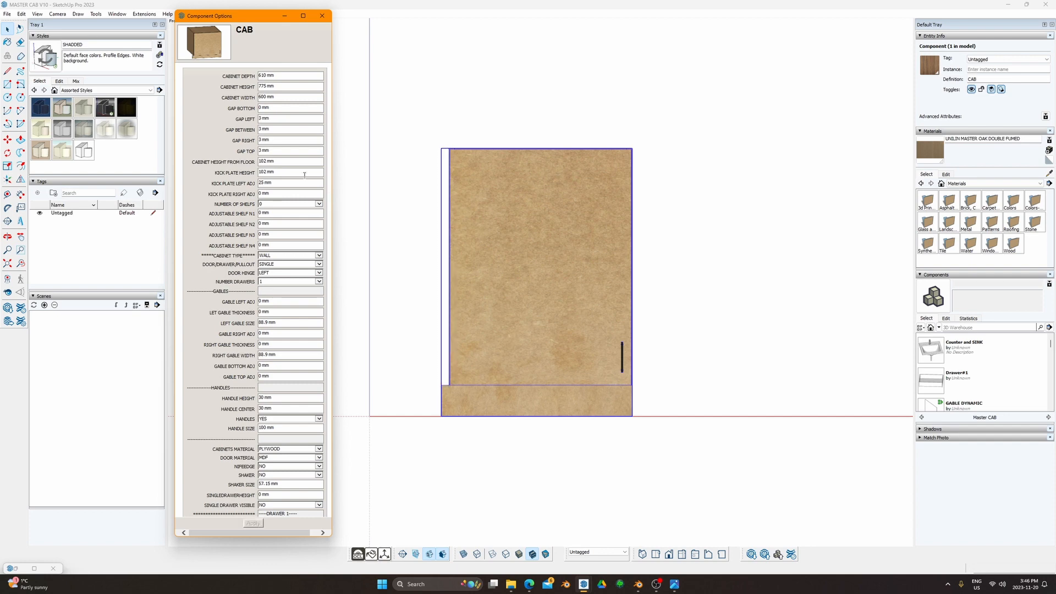
{"action": "left_click_drag", "start_coordinate": [272, 194], "coordinate": [254, 194]}
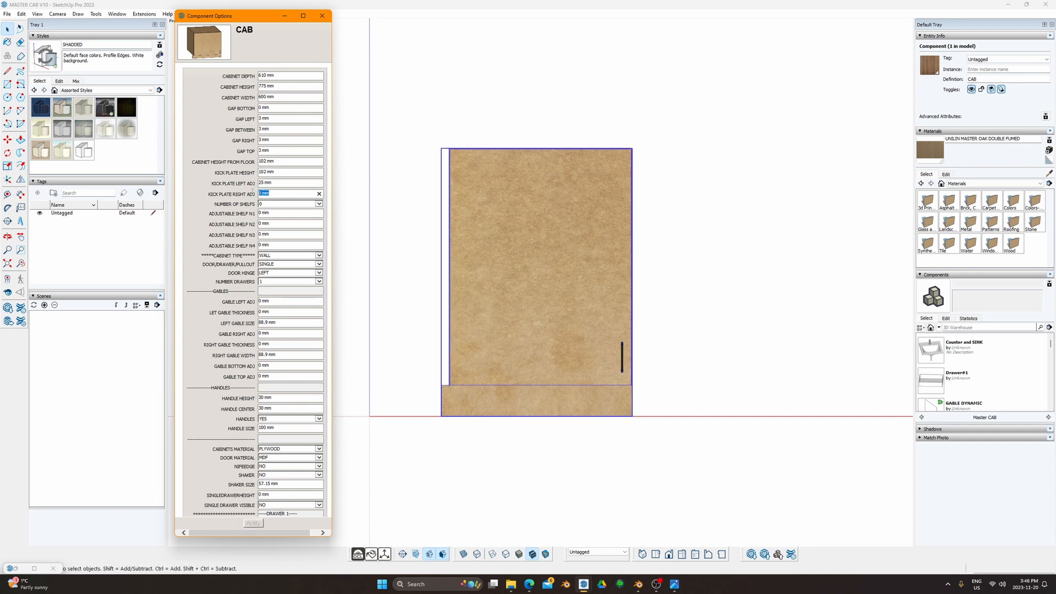
{"action": "type", "text": "25"}
{"action": "key", "text": "Return"}
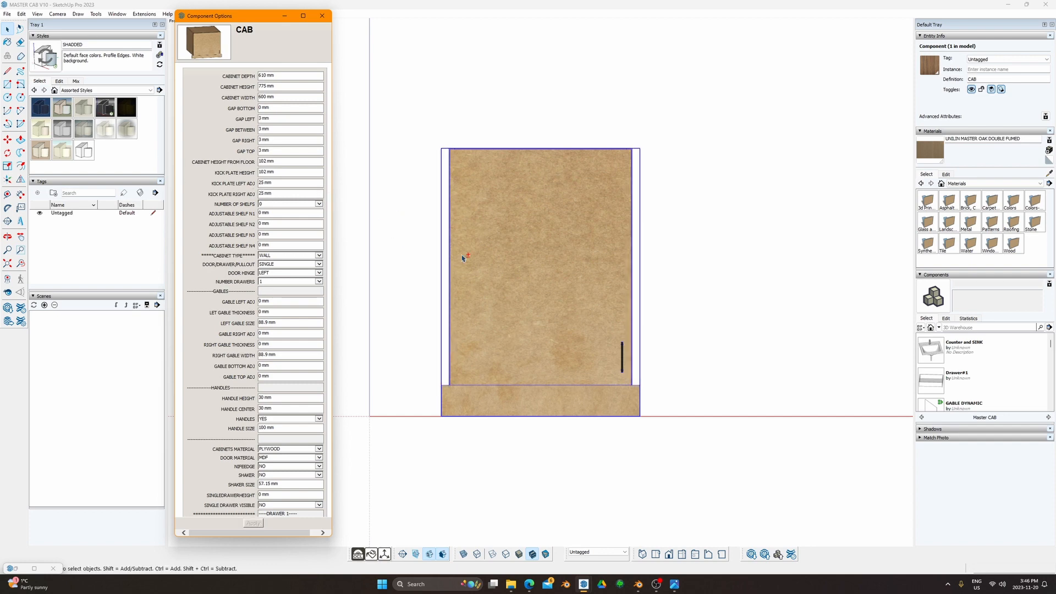
{"action": "middle_click_drag", "start_coordinate": [461, 257], "coordinate": [400, 151]}
Step: Copy the cabinet with Move and place the copy 600 mm to the right
{"action": "key", "text": "m"}
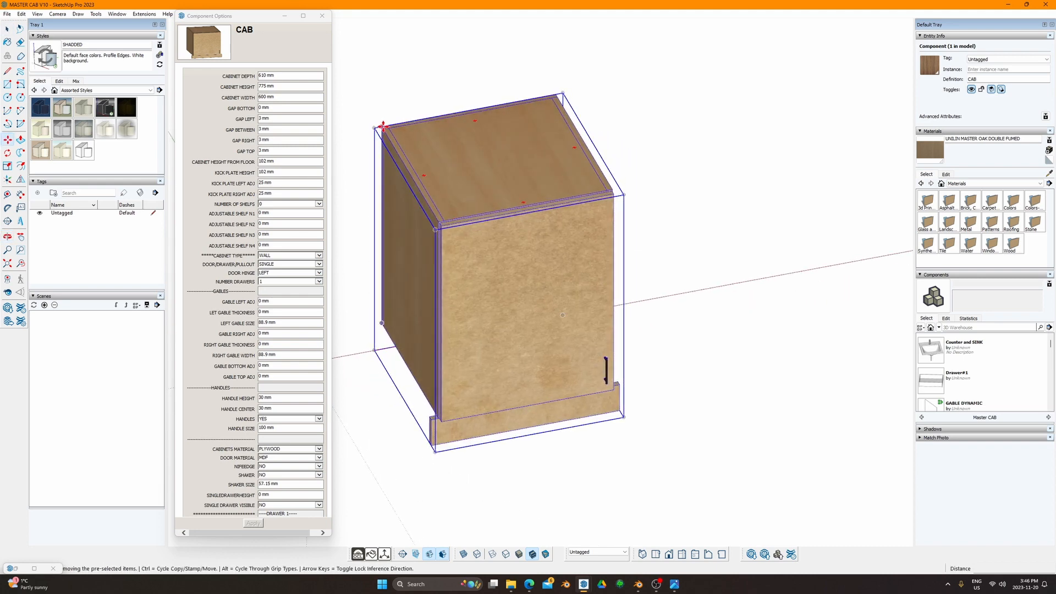
{"action": "left_click", "coordinate": [377, 128]}
{"action": "key", "text": "ctrl"}
{"action": "left_click", "coordinate": [555, 91]}
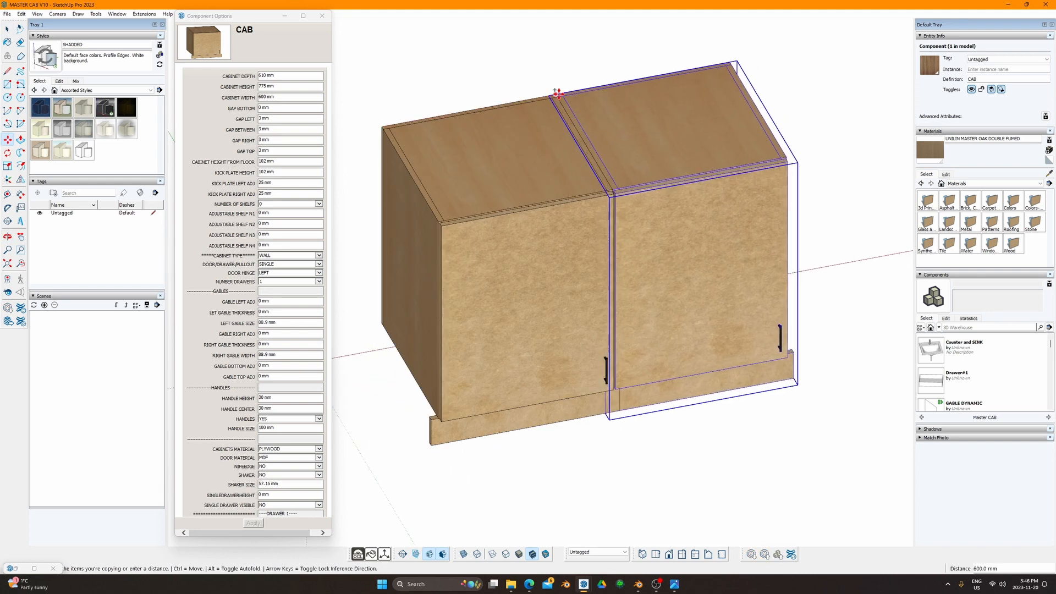
{"action": "middle_click_drag", "start_coordinate": [560, 99], "coordinate": [702, 273]}
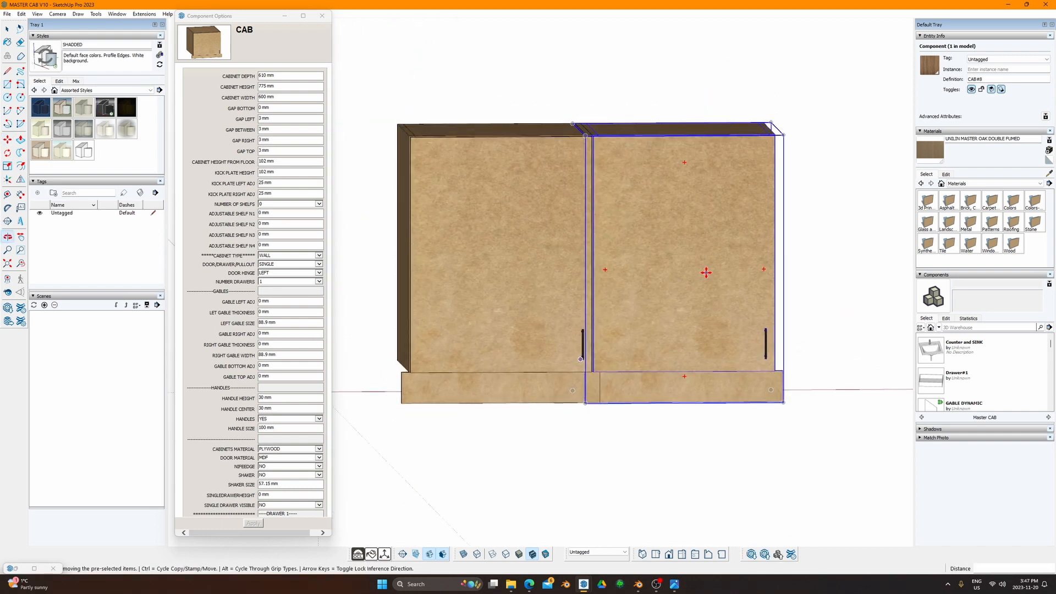
{"action": "scroll", "coordinate": [691, 327], "scroll_direction": "down", "scroll_amount": 2}
{"action": "middle_click_drag", "start_coordinate": [693, 329], "coordinate": [700, 284]}
{"action": "key", "text": "space"}
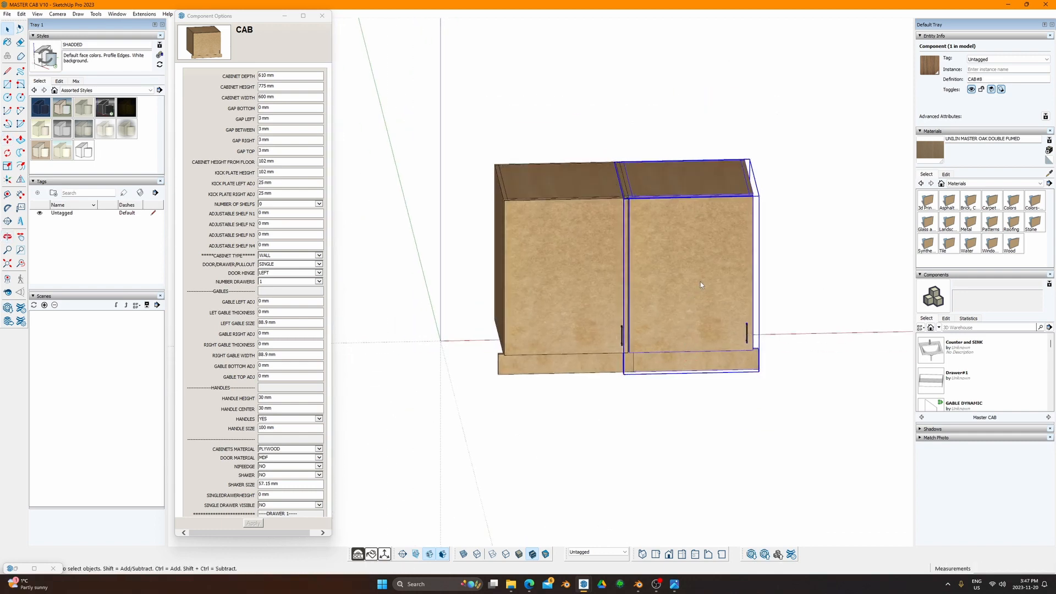
Step: Set the copy's kick plate height and left adjustment to 0 mm
{"action": "left_click", "coordinate": [283, 174]}
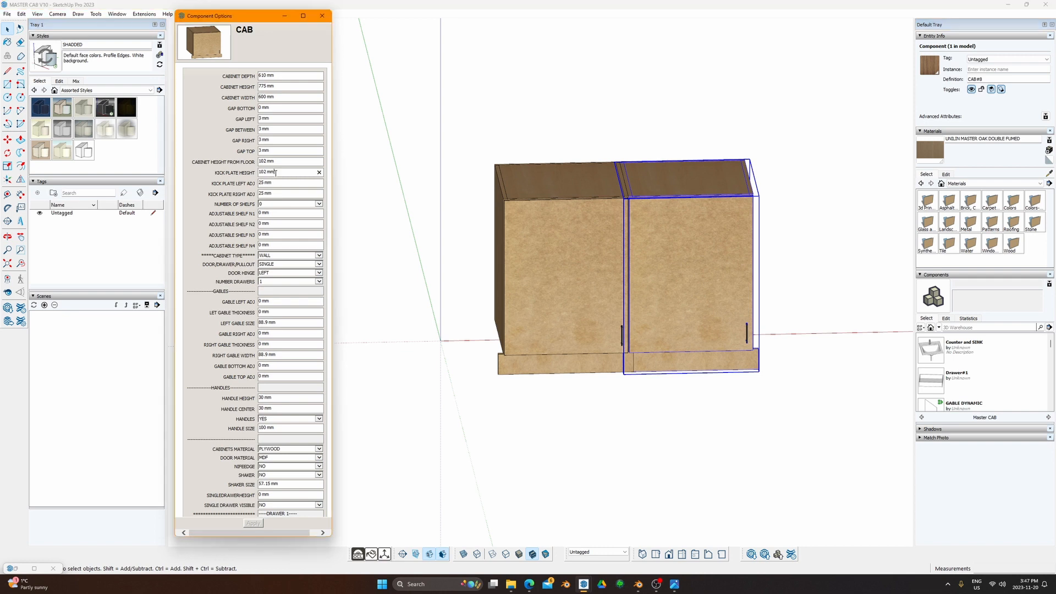
{"action": "type", "text": "0"}
{"action": "key", "text": "Return"}
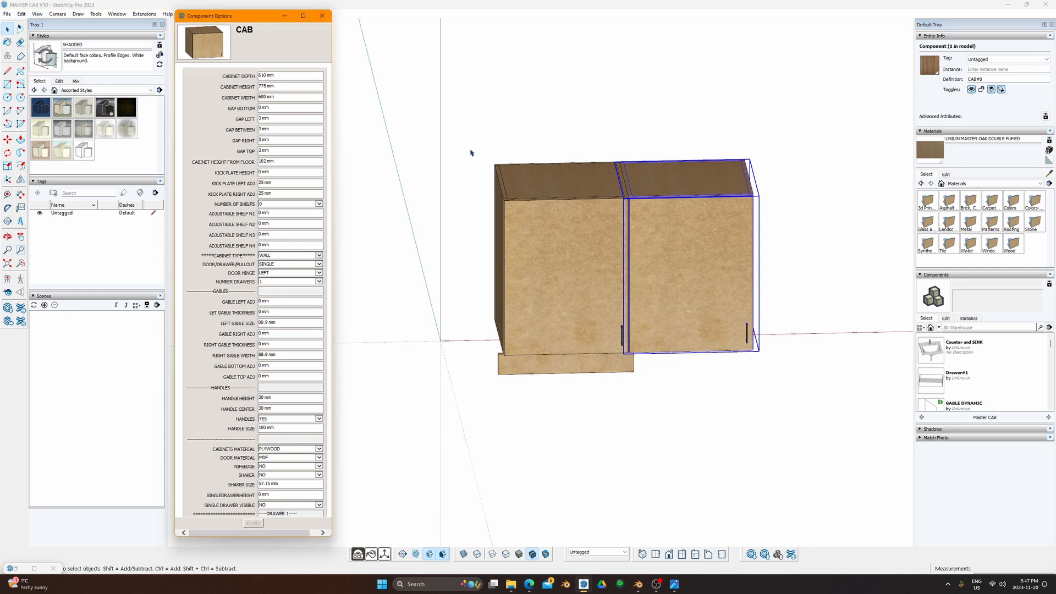
{"action": "key", "text": "Tab"}
{"action": "type", "text": "0"}
{"action": "key", "text": "Return"}
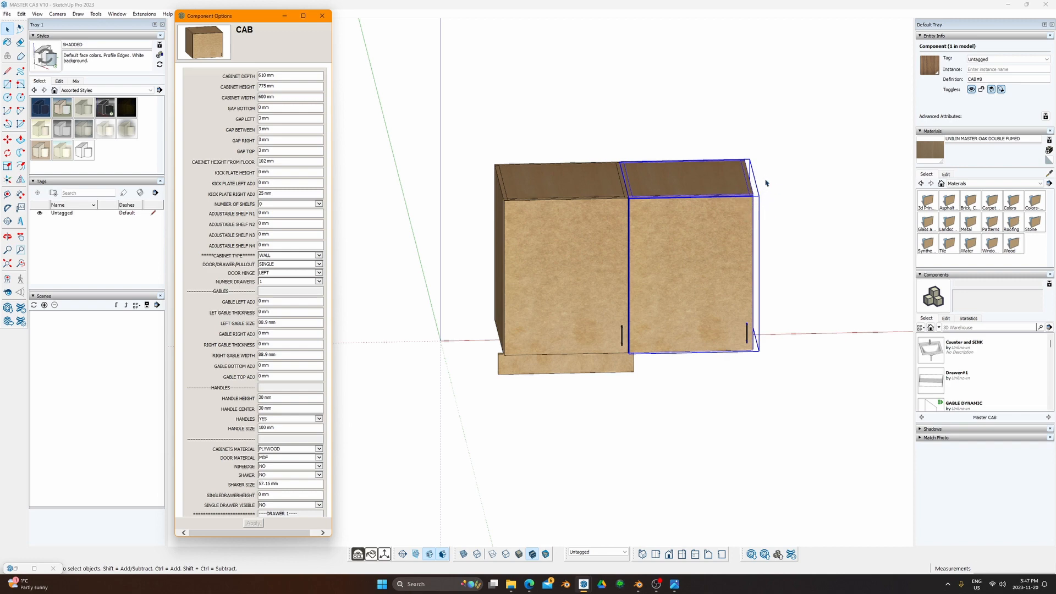
{"action": "mouse_move", "coordinate": [751, 170]}
{"action": "middle_mouse_down"}
{"action": "mouse_move", "coordinate": [712, 162]}
{"action": "mouse_move", "coordinate": [767, 164]}
{"action": "middle_mouse_up"}
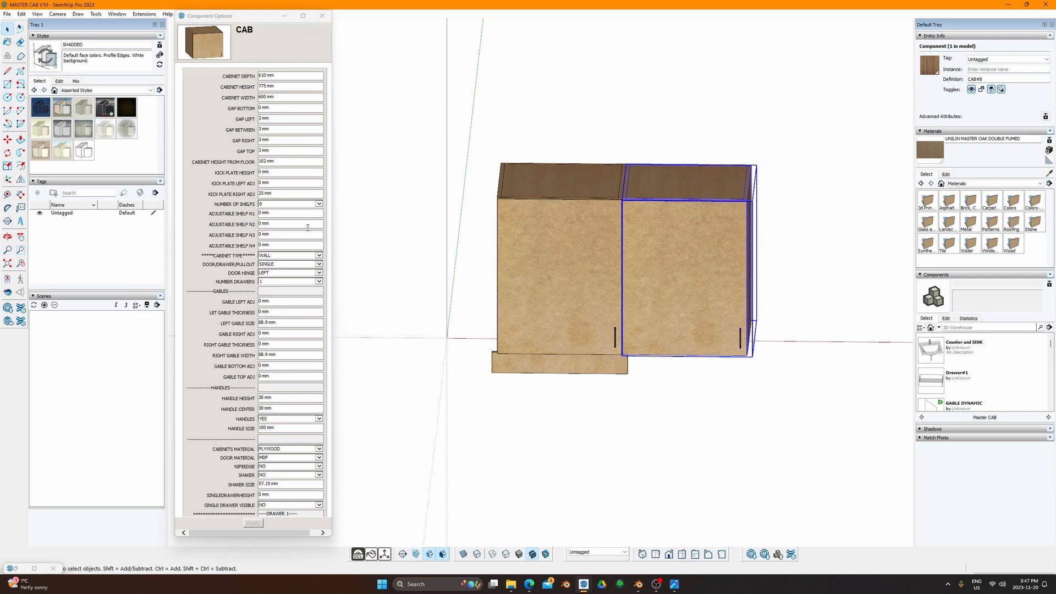
Step: Set the copy's kick plate right adjustment and the left cabinet's left adjustment to 0 mm
{"action": "left_click", "coordinate": [277, 193]}
{"action": "type", "text": "0"}
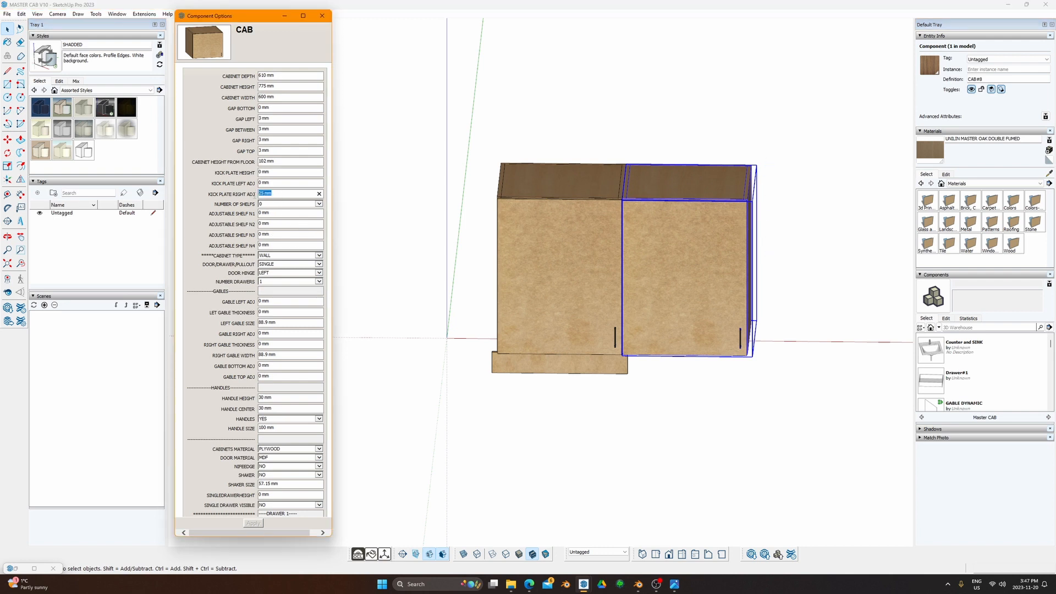
{"action": "key", "text": "Return"}
{"action": "middle_click_drag", "start_coordinate": [593, 406], "coordinate": [610, 392]}
{"action": "left_click", "coordinate": [568, 344]}
{"action": "left_click", "coordinate": [278, 183]}
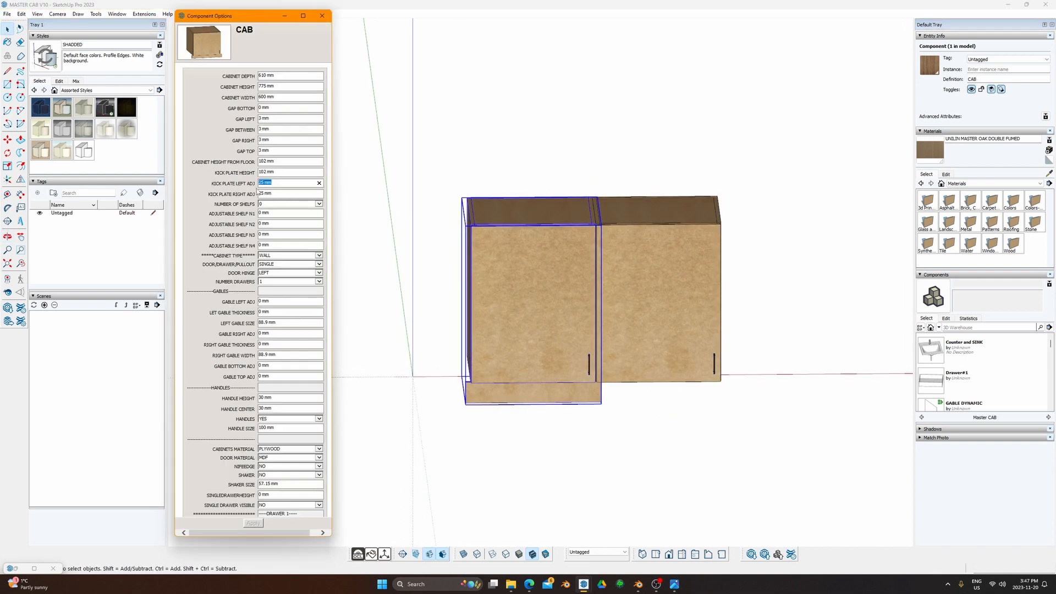
{"action": "type", "text": "0"}
{"action": "key", "text": "Return"}
Step: Paste 600 mm into the left cabinet's kick plate right adjustment
{"action": "left_click", "coordinate": [597, 223]}
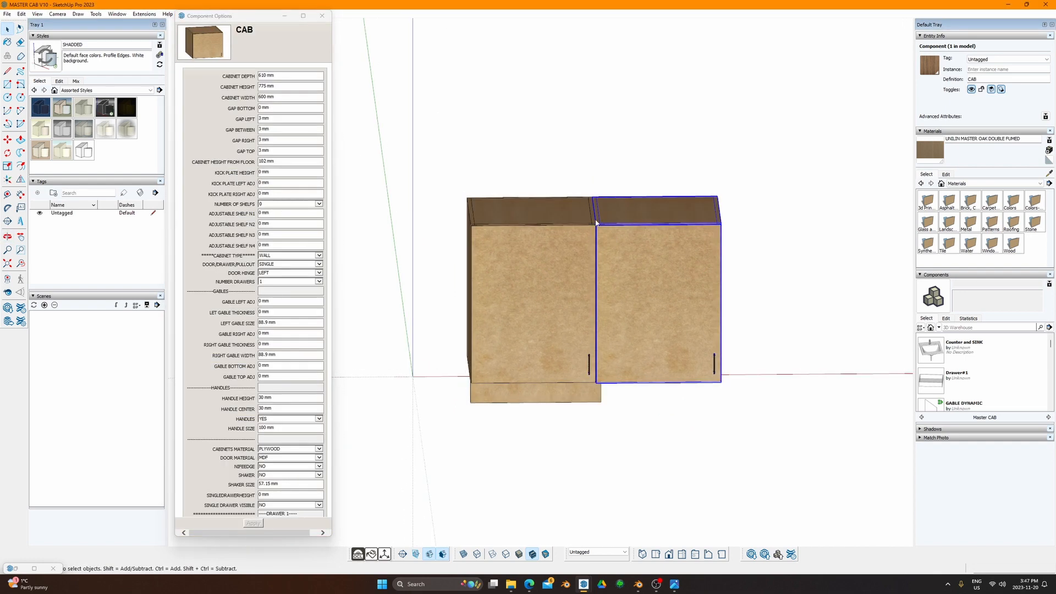
{"action": "left_click", "coordinate": [283, 98]}
{"action": "key", "text": "ctrl+c"}
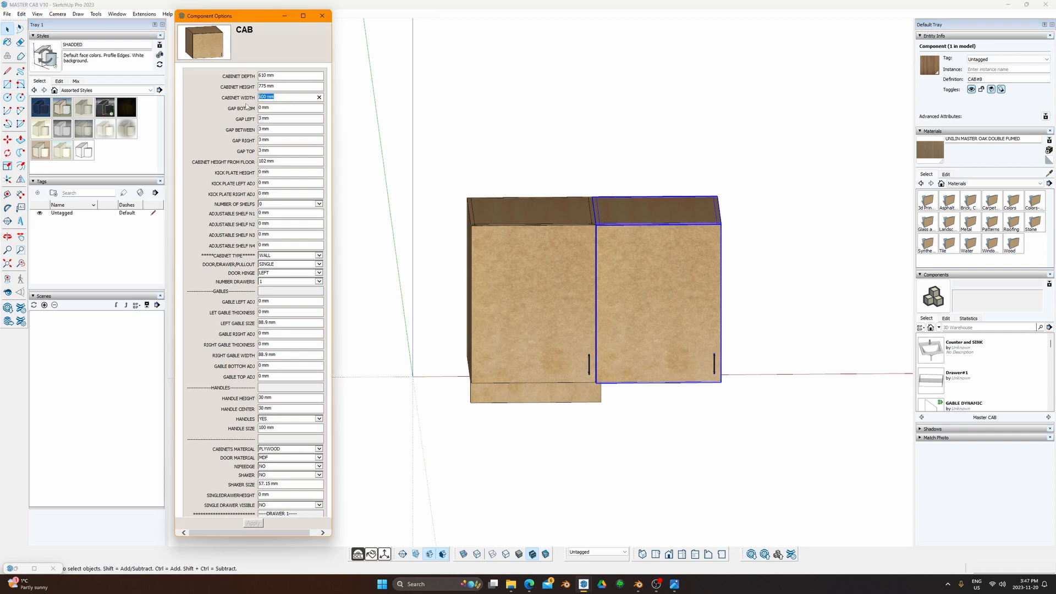
{"action": "left_click", "coordinate": [556, 204]}
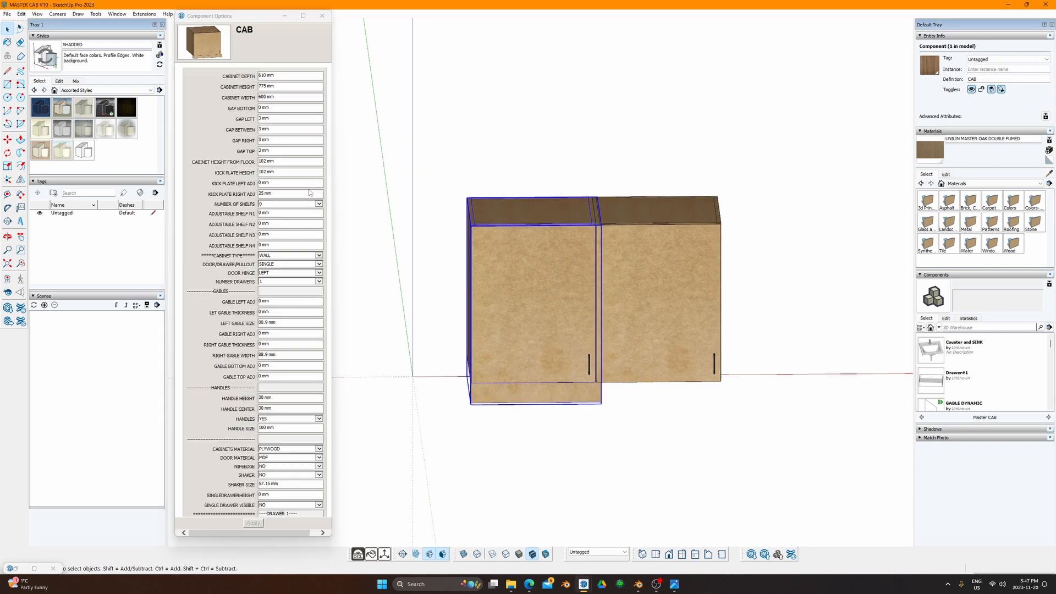
{"action": "left_click", "coordinate": [283, 193]}
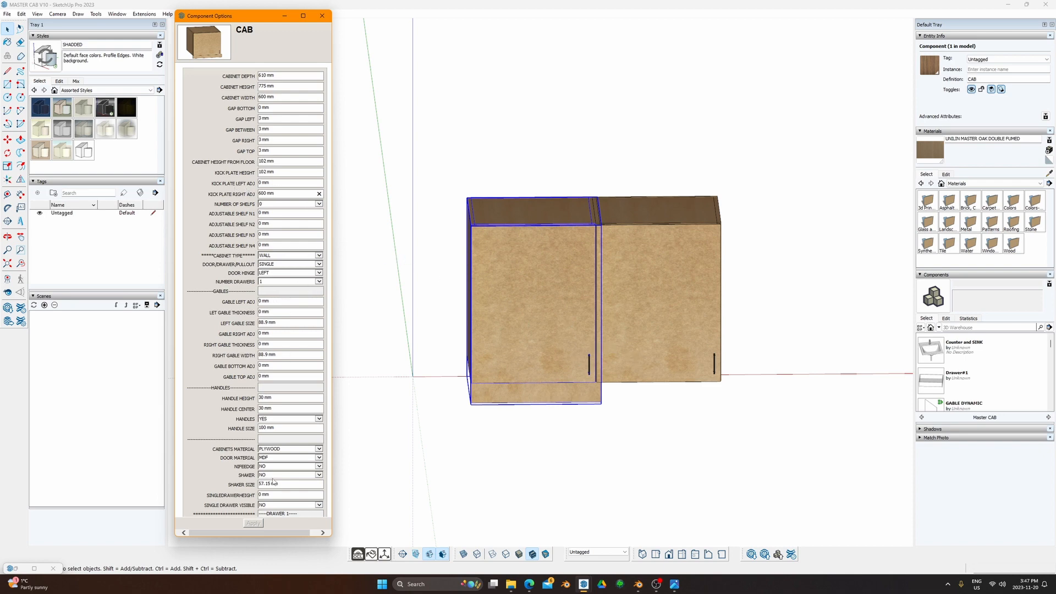
{"action": "left_click", "coordinate": [485, 271]}
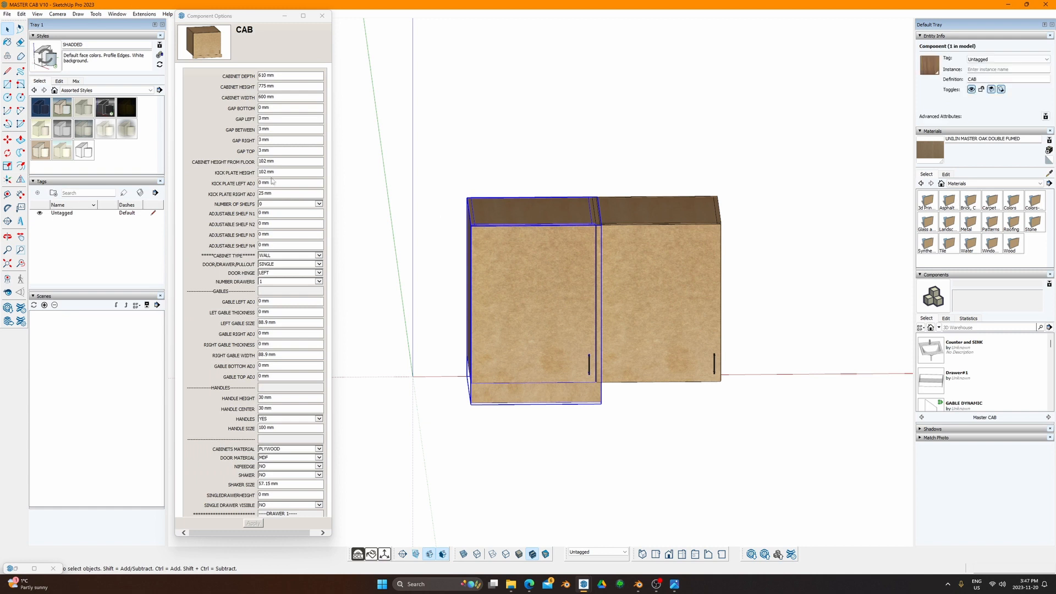
{"action": "left_click_drag", "start_coordinate": [280, 193], "coordinate": [253, 190]}
{"action": "key", "text": "ctrl+v"}
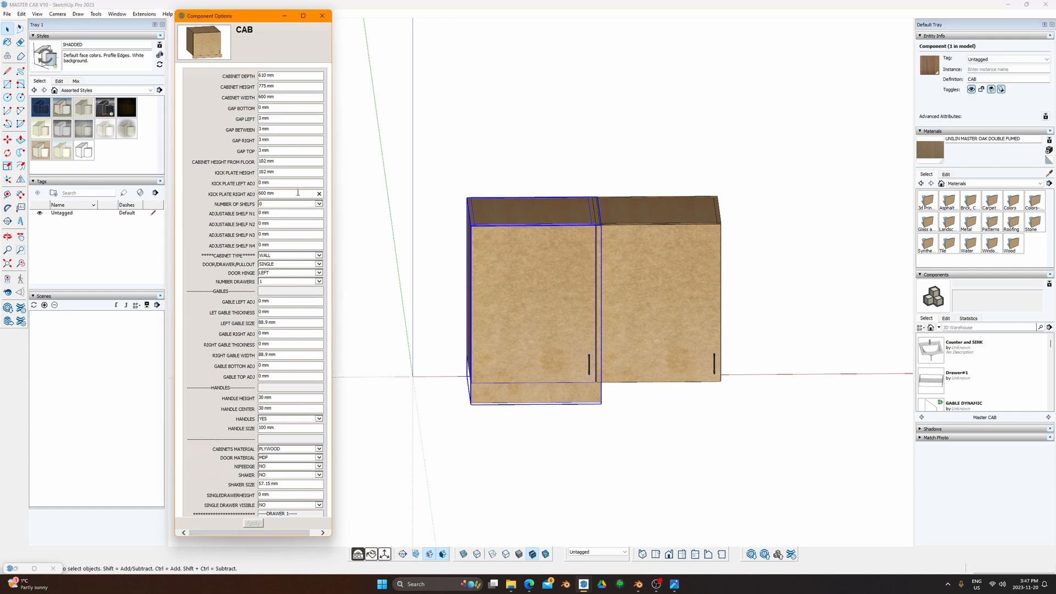
Step: Reselect the left cabinet and enter 600 mm as its kick plate right adjustment
{"action": "left_click", "coordinate": [493, 461]}
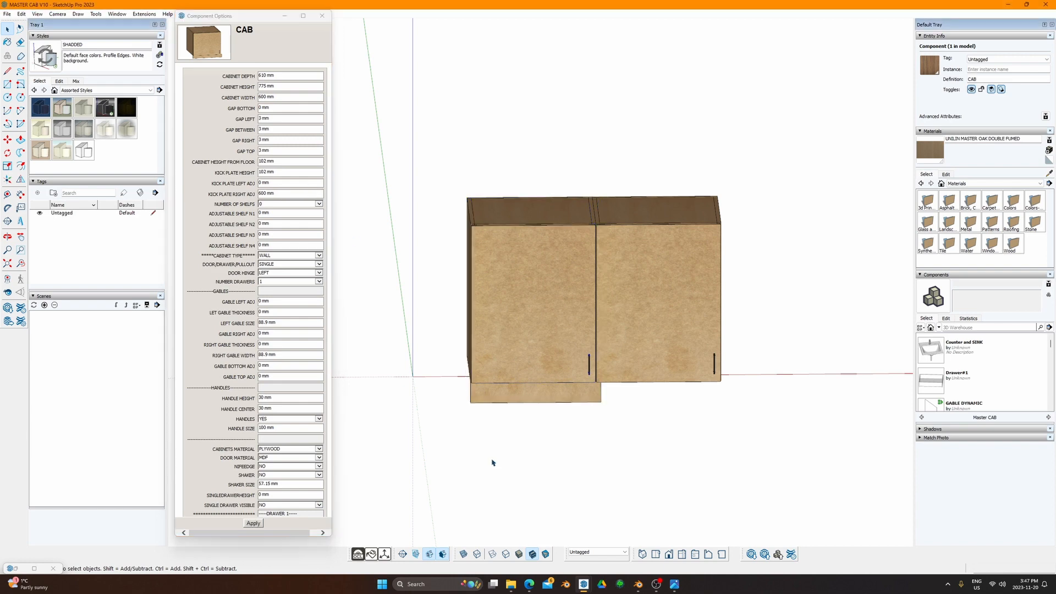
{"action": "left_click", "coordinate": [533, 390]}
{"action": "middle_click_drag", "start_coordinate": [449, 242], "coordinate": [386, 236]}
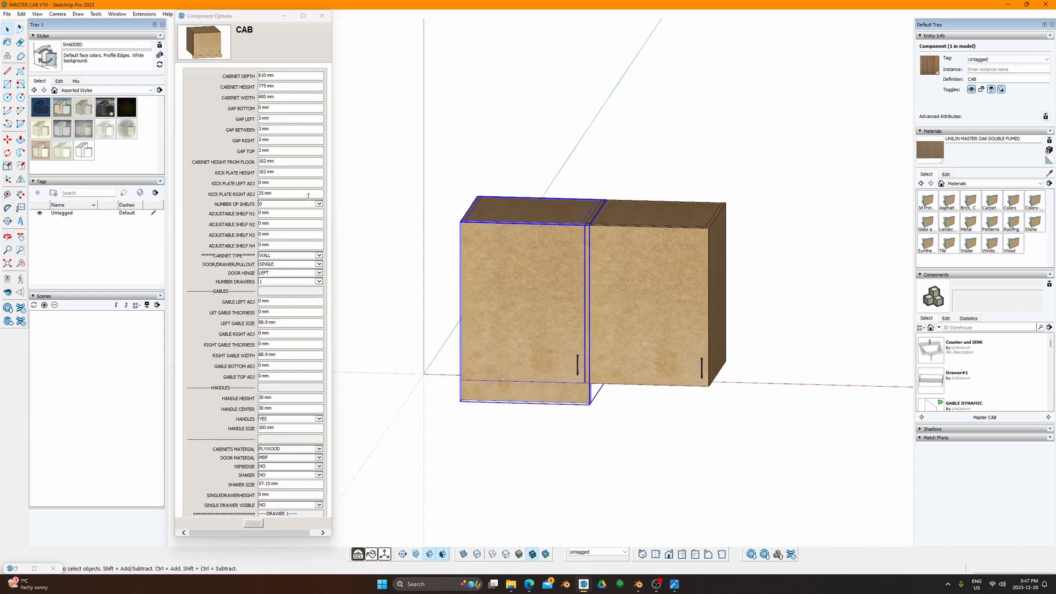
{"action": "middle_click_drag", "start_coordinate": [588, 220], "coordinate": [651, 242]}
{"action": "left_click", "coordinate": [622, 242]}
{"action": "left_click", "coordinate": [562, 232]}
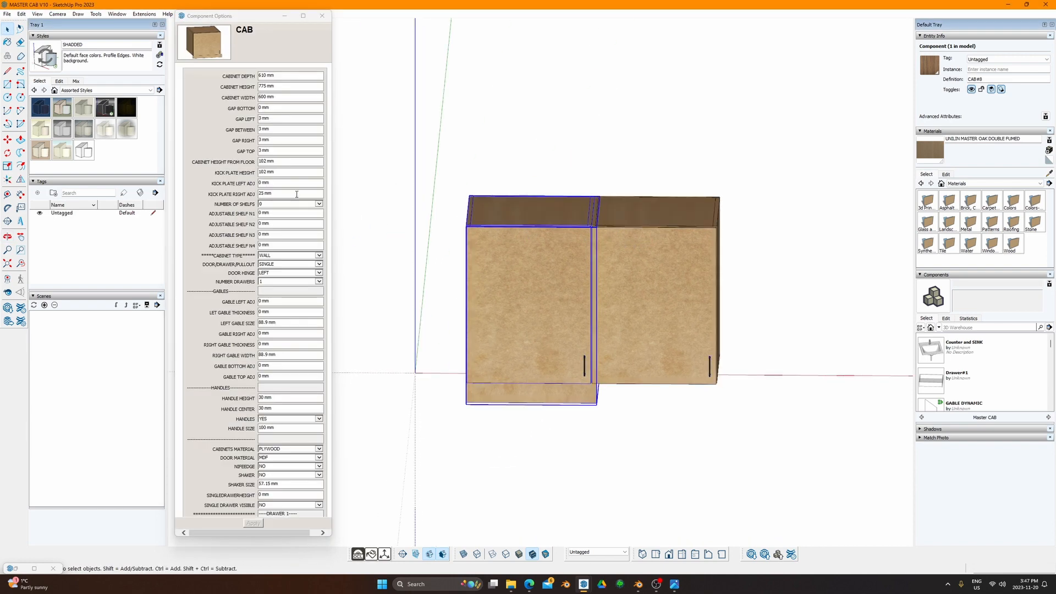
{"action": "left_click_drag", "start_coordinate": [296, 194], "coordinate": [216, 189]}
{"action": "type", "text": "600"}
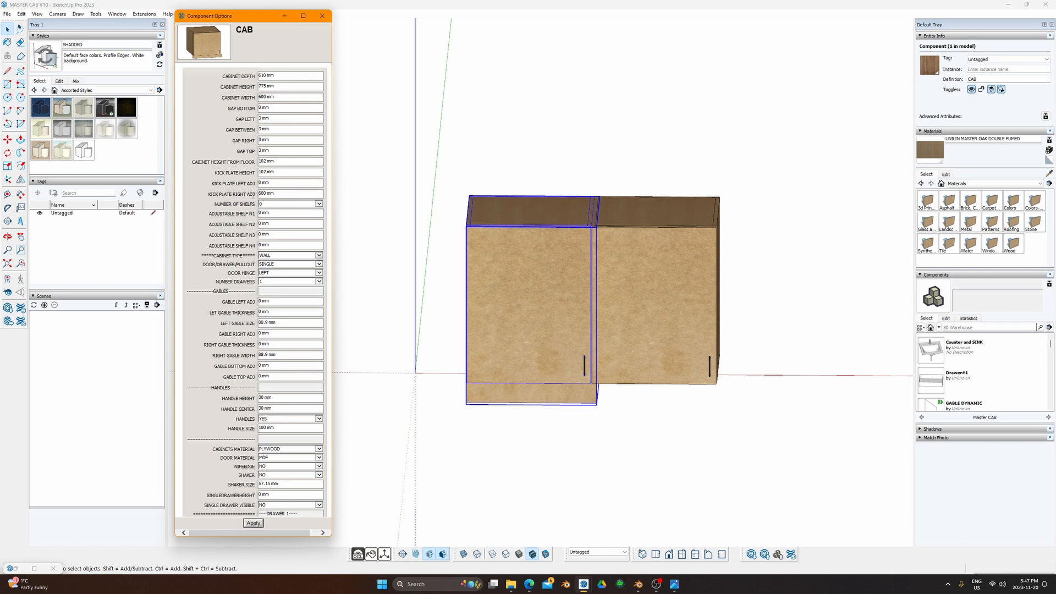
{"action": "key", "text": "Return"}
{"action": "middle_click_drag", "start_coordinate": [490, 270], "coordinate": [528, 273]}
Step: Reset the kick plate right adjustment to 0 and apply a 102 mm kick plate height
{"action": "key", "text": "space"}
{"action": "middle_click_drag", "start_coordinate": [684, 400], "coordinate": [405, 309]}
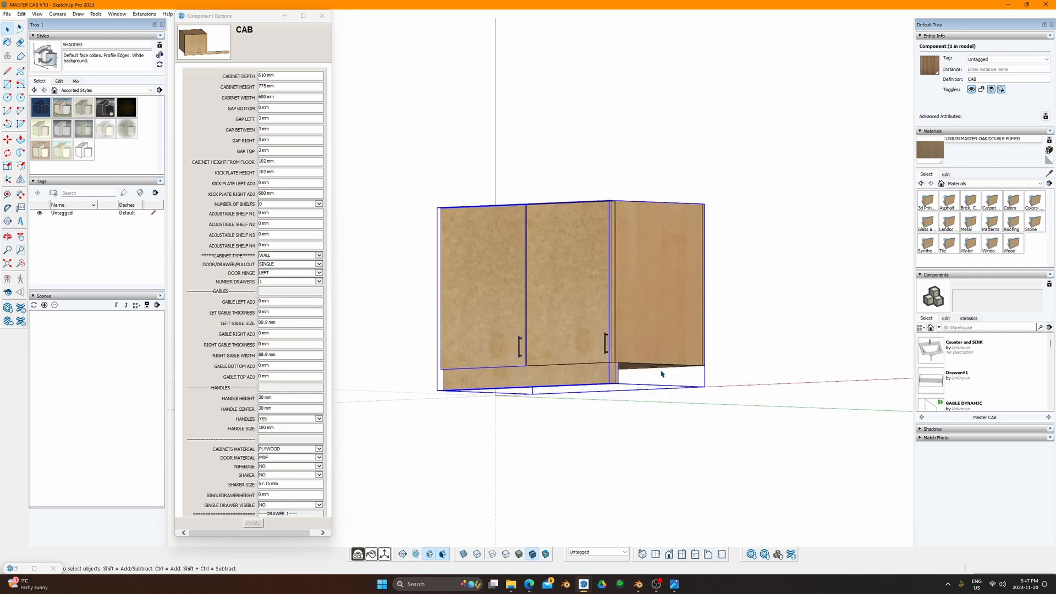
{"action": "middle_click_drag", "start_coordinate": [661, 374], "coordinate": [534, 363]}
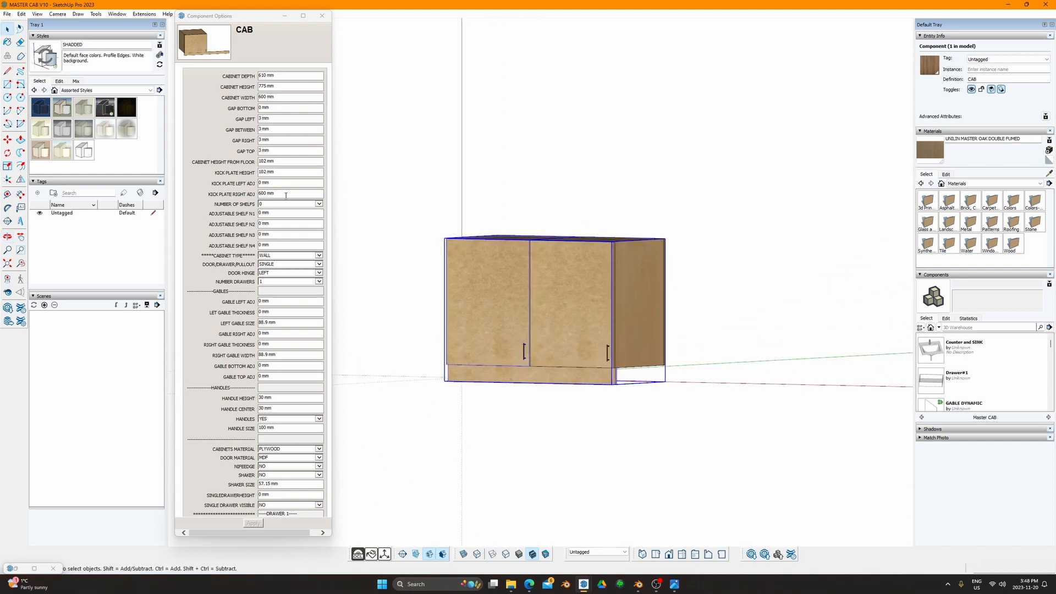
{"action": "left_click_drag", "start_coordinate": [286, 195], "coordinate": [209, 198]}
{"action": "type", "text": "0"}
{"action": "key", "text": "Return"}
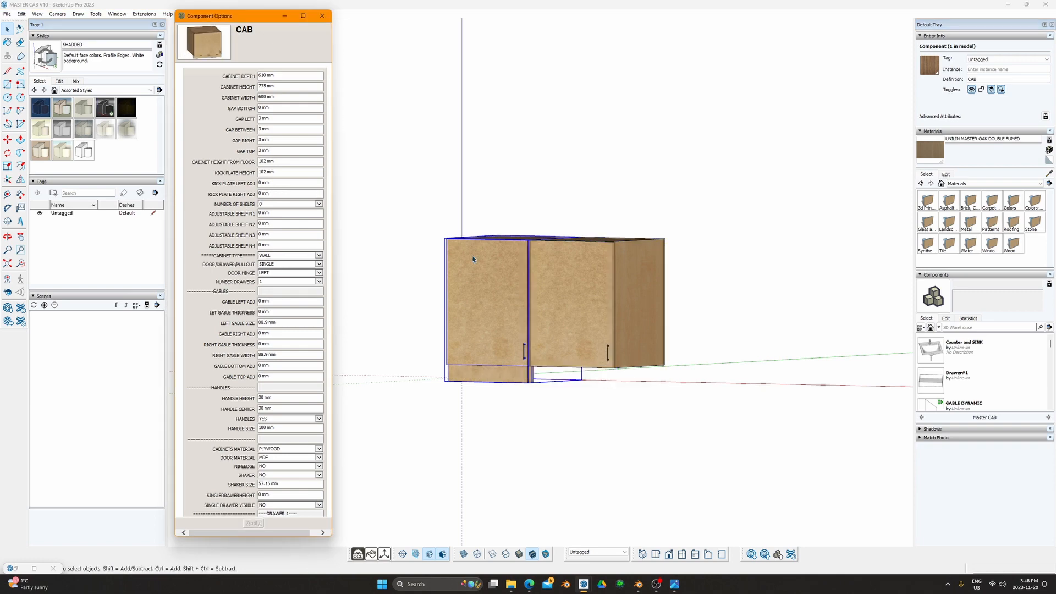
{"action": "double_click", "coordinate": [273, 172]}
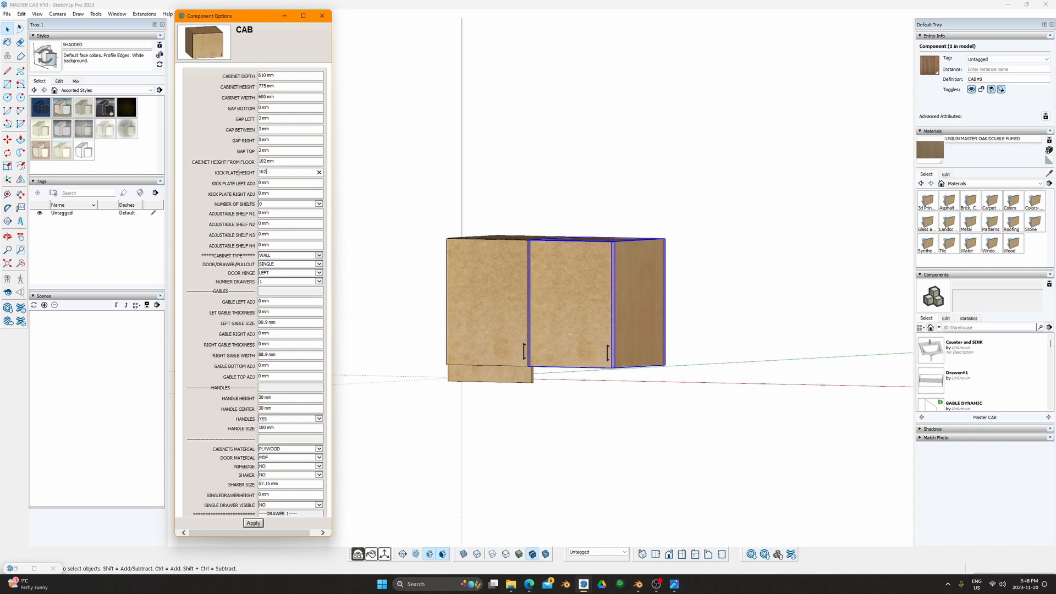
{"action": "key", "text": "Return"}
{"action": "middle_click_drag", "start_coordinate": [647, 291], "coordinate": [675, 308]}
{"action": "left_click", "coordinate": [587, 200]}
{"action": "middle_click_drag", "start_coordinate": [594, 205], "coordinate": [528, 297]}
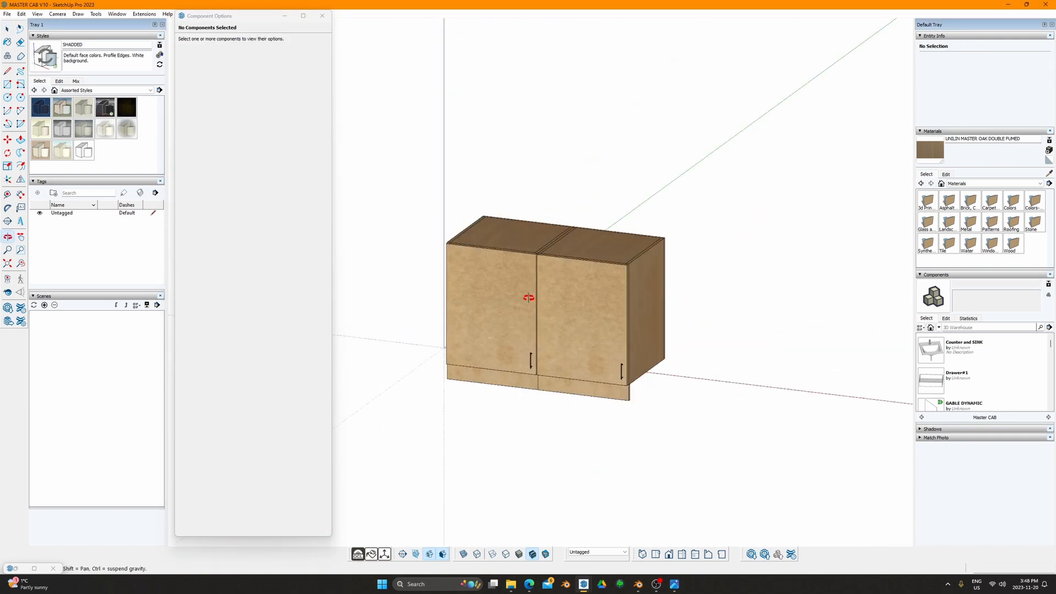
{"action": "scroll", "coordinate": [511, 217], "scroll_direction": "up", "scroll_amount": 3}
{"action": "middle_click_drag", "start_coordinate": [511, 217], "coordinate": [577, 104]}
{"action": "middle_click_drag", "start_coordinate": [492, 101], "coordinate": [573, 353]}
Step: Box-select both cabinets and set their shared kick plate height to 0
{"action": "left_click", "coordinate": [562, 183]}
{"action": "scroll", "coordinate": [562, 183], "scroll_direction": "down", "scroll_amount": 3}
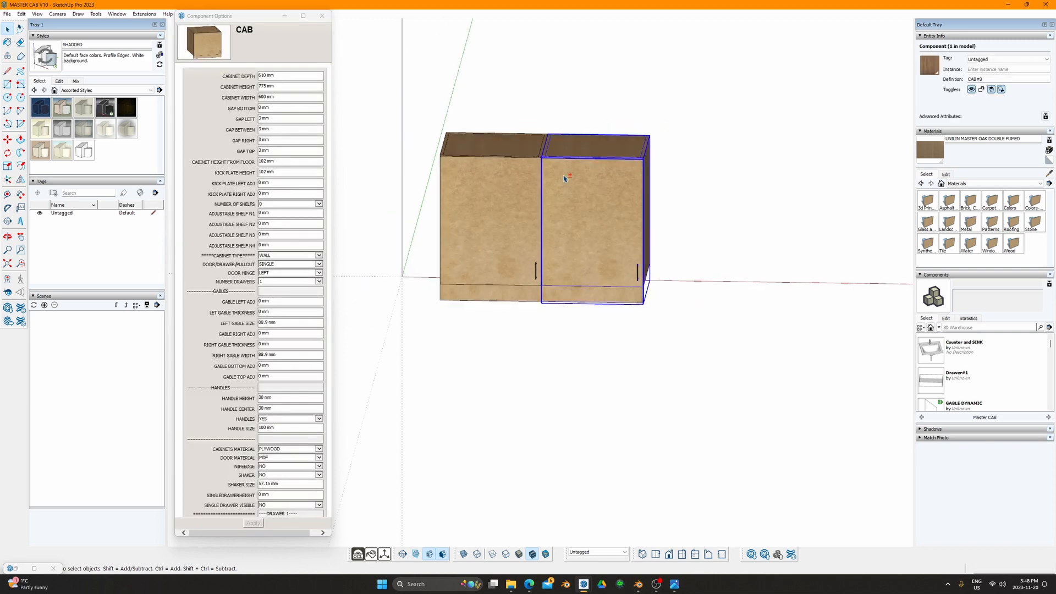
{"action": "left_click", "coordinate": [516, 138]}
{"action": "left_click_drag", "start_coordinate": [418, 118], "coordinate": [718, 398]}
{"action": "left_click_drag", "start_coordinate": [244, 23], "coordinate": [239, 31]}
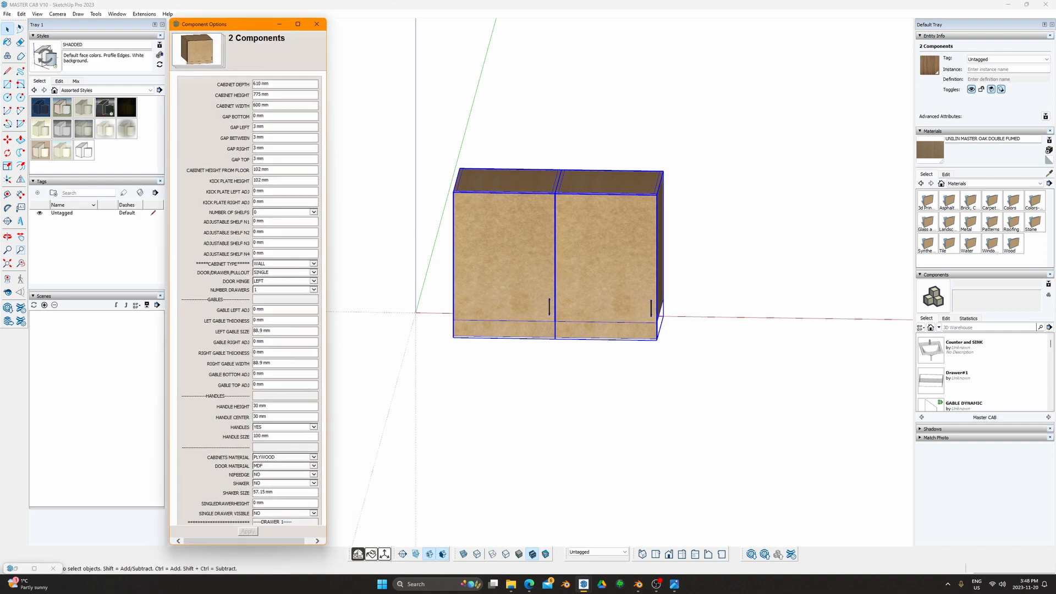
{"action": "middle_click_drag", "start_coordinate": [639, 313], "coordinate": [462, 146]}
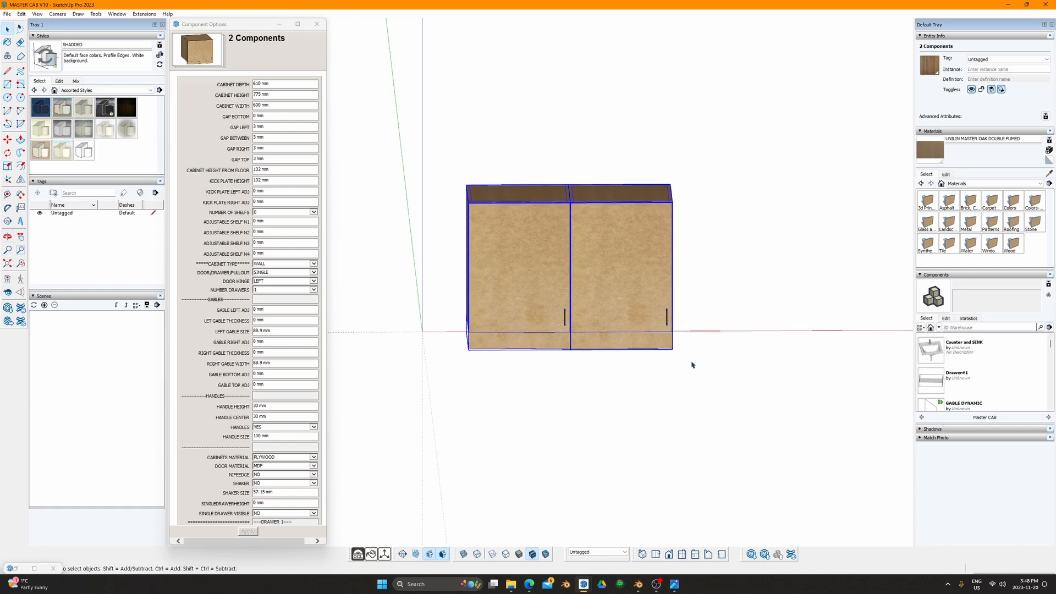
{"action": "middle_click_drag", "start_coordinate": [578, 419], "coordinate": [634, 361]}
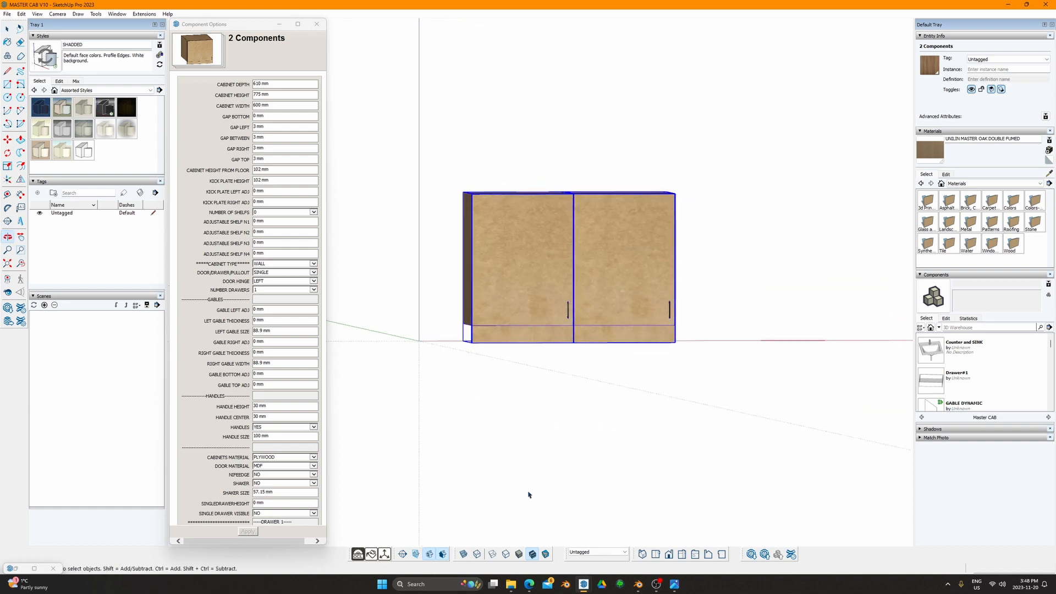
{"action": "triple_click", "coordinate": [278, 180]}
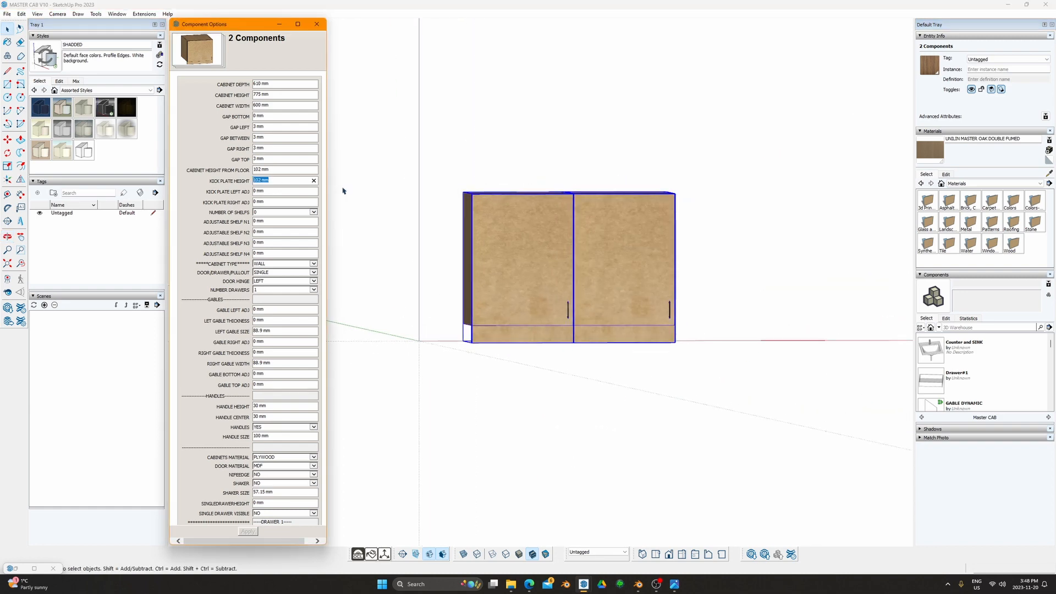
{"action": "type", "text": "0"}
Step: Give the left cabinet a 102 mm kick plate with a 600 mm right adjustment
{"action": "left_click", "coordinate": [517, 262]}
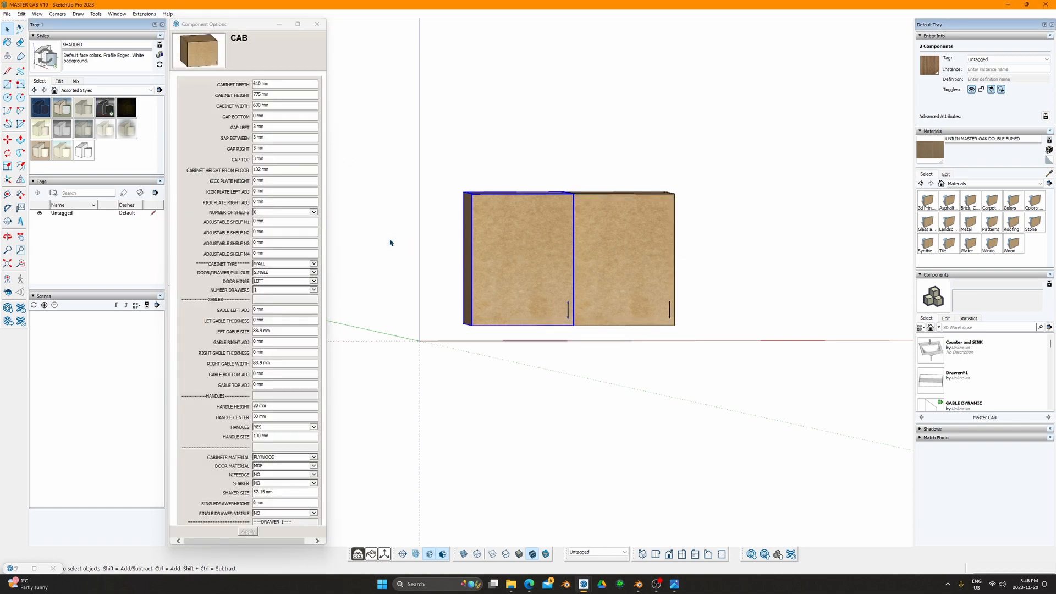
{"action": "triple_click", "coordinate": [280, 181]}
{"action": "type", "text": "1"}
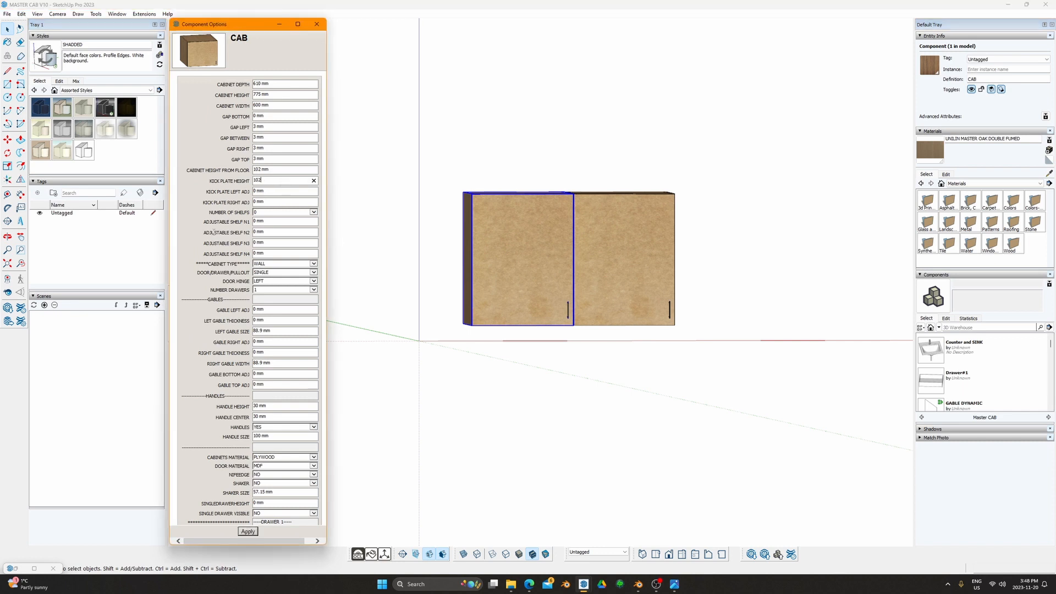
{"action": "type", "text": "02"}
{"action": "key", "text": "Return"}
{"action": "type", "text": "600 mm"}
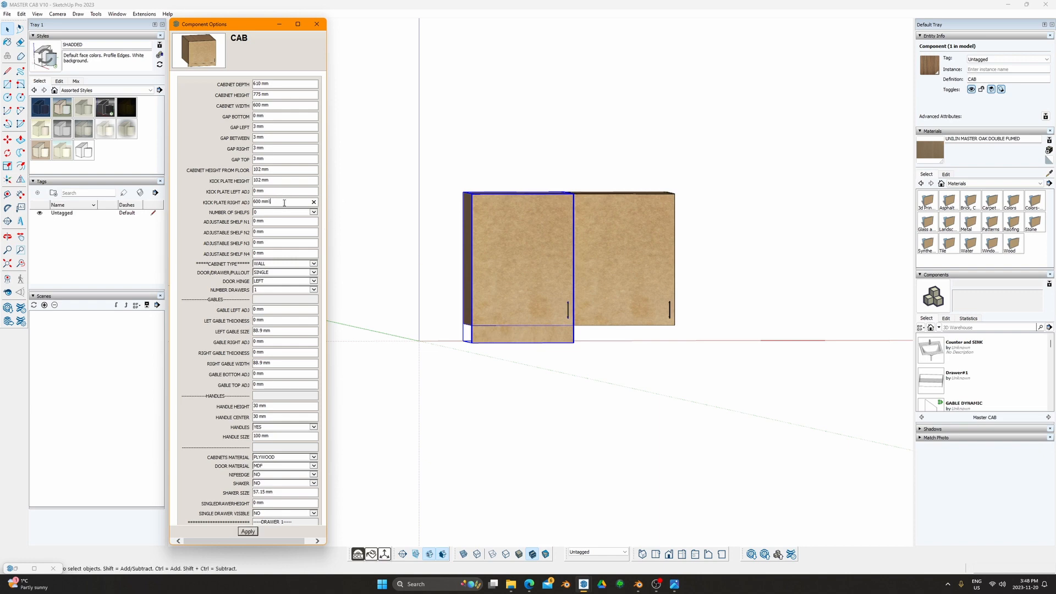
{"action": "key", "text": "Return"}
{"action": "middle_click_drag", "start_coordinate": [660, 360], "coordinate": [512, 382]}
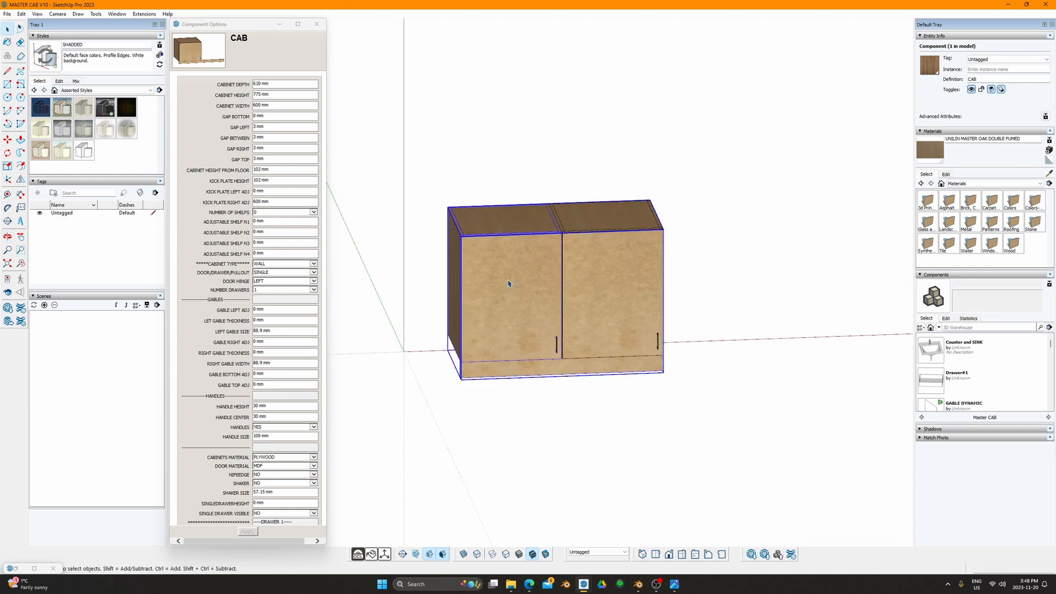
{"action": "middle_click_drag", "start_coordinate": [535, 280], "coordinate": [503, 302]}
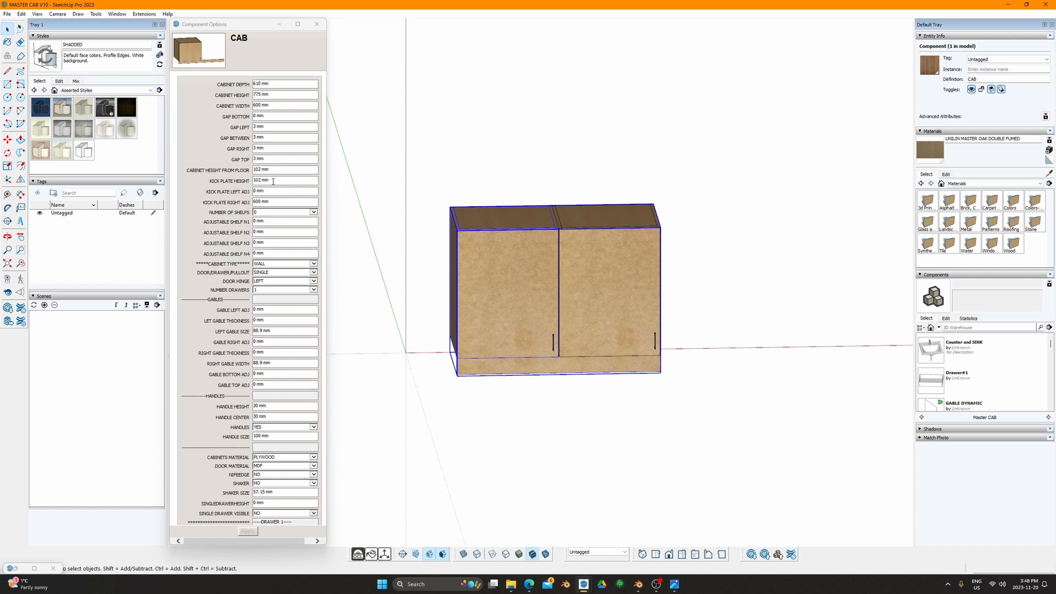
{"action": "scroll", "coordinate": [266, 200], "scroll_direction": "down", "scroll_amount": 15}
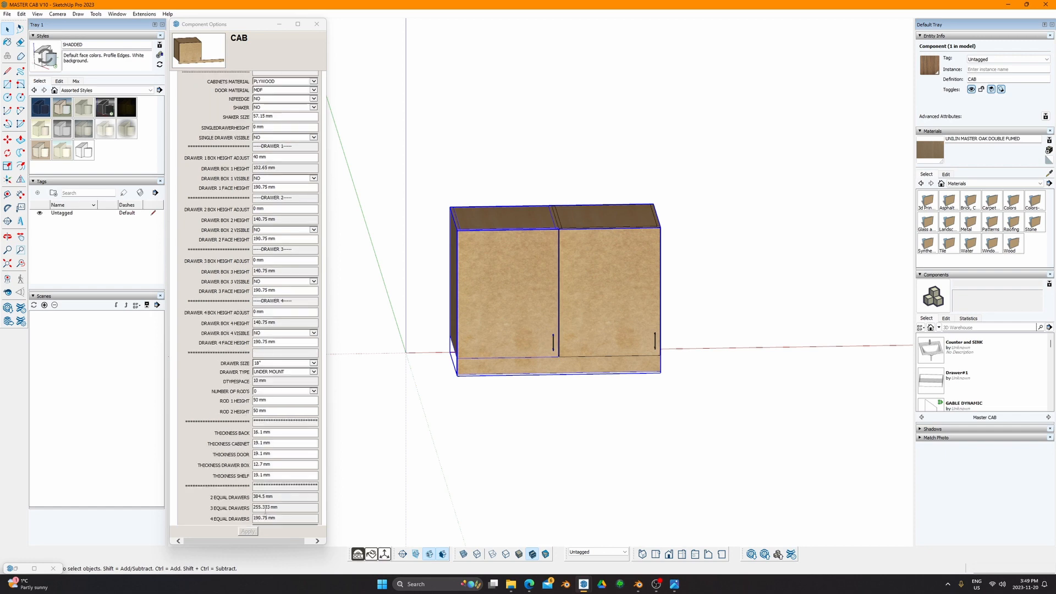
Step: Set the left cabinet's kick plate depth adjustment to -38.1 mm to recess the toe kick
{"action": "middle_click_drag", "start_coordinate": [539, 308], "coordinate": [571, 357]}
{"action": "scroll", "coordinate": [489, 338], "scroll_direction": "up", "scroll_amount": 5}
{"action": "scroll", "coordinate": [490, 338], "scroll_direction": "down", "scroll_amount": 5}
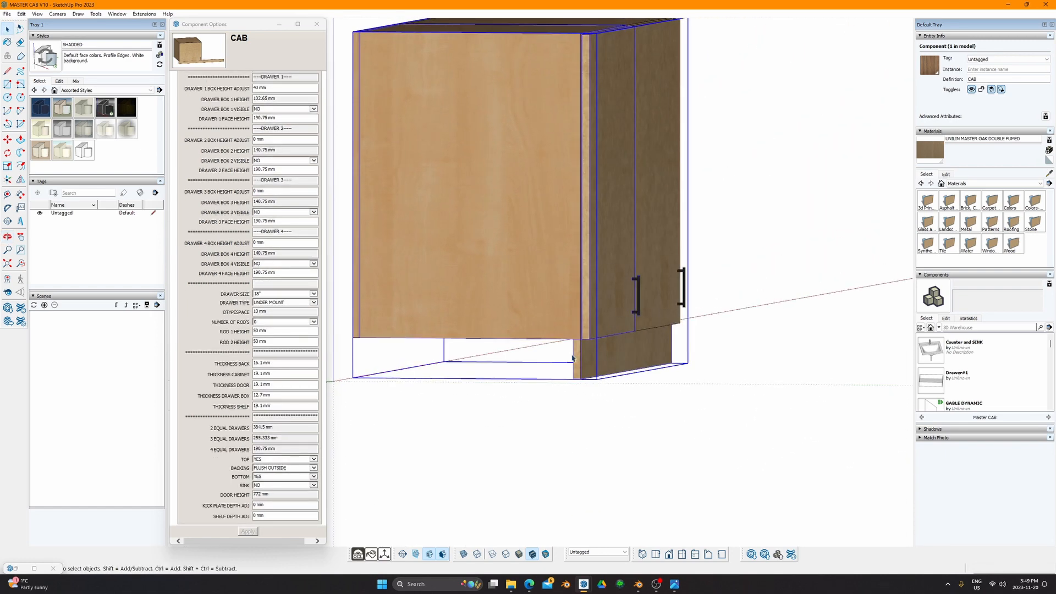
{"action": "left_click", "coordinate": [276, 505]}
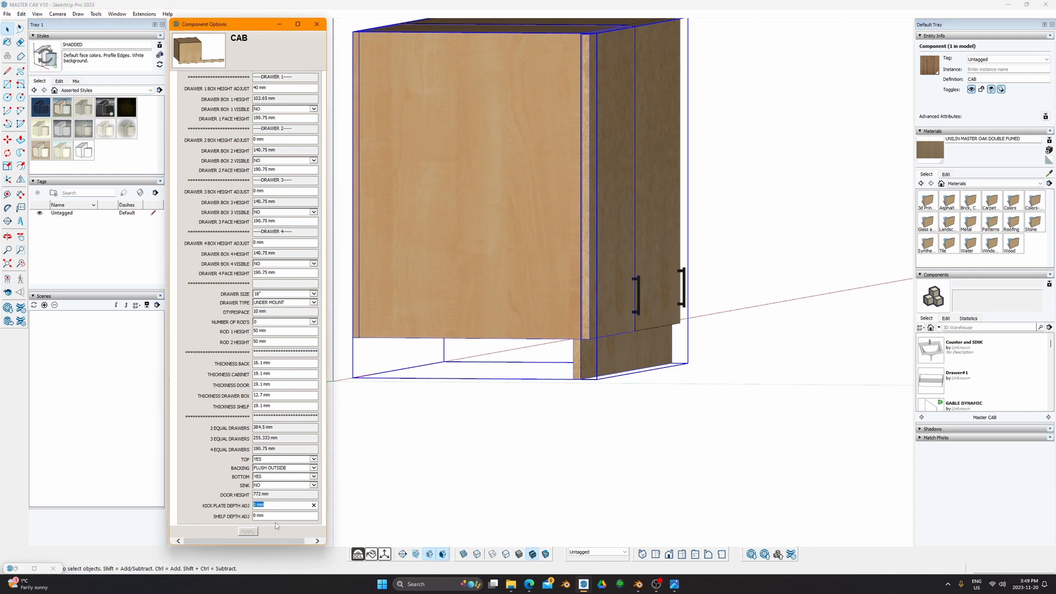
{"action": "type", "text": "38.1"}
{"action": "key", "text": "Return"}
{"action": "scroll", "coordinate": [235, 442], "scroll_direction": "down", "scroll_amount": 8}
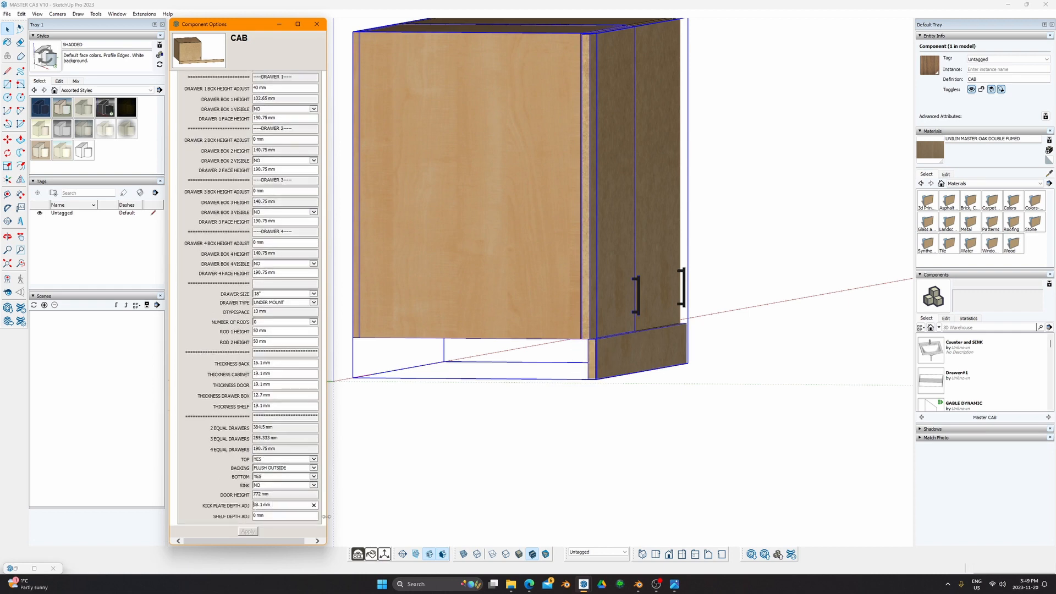
{"action": "type", "text": "-"}
{"action": "key", "text": "Return"}
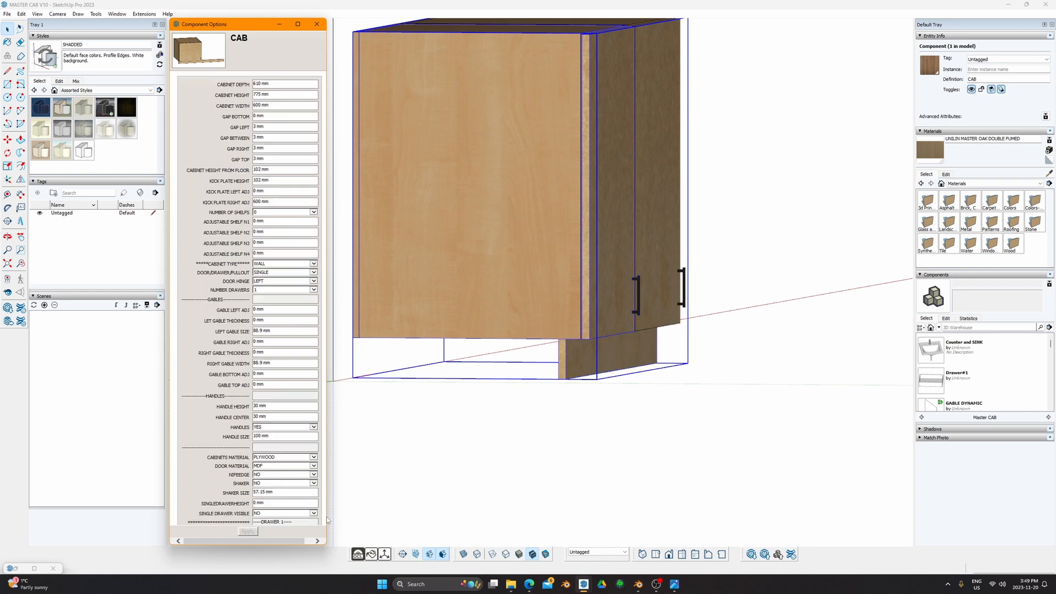
{"action": "middle_click_drag", "start_coordinate": [620, 490], "coordinate": [633, 421]}
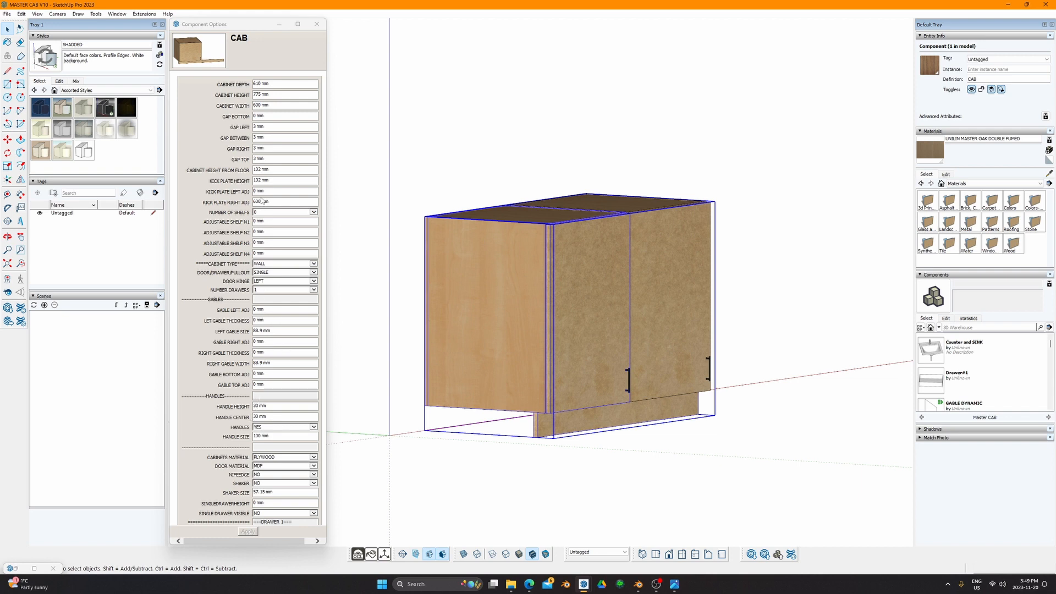
Step: Switch to a front view and select the cabinet to load its options
{"action": "left_click", "coordinate": [275, 201]}
{"action": "left_click", "coordinate": [282, 213]}
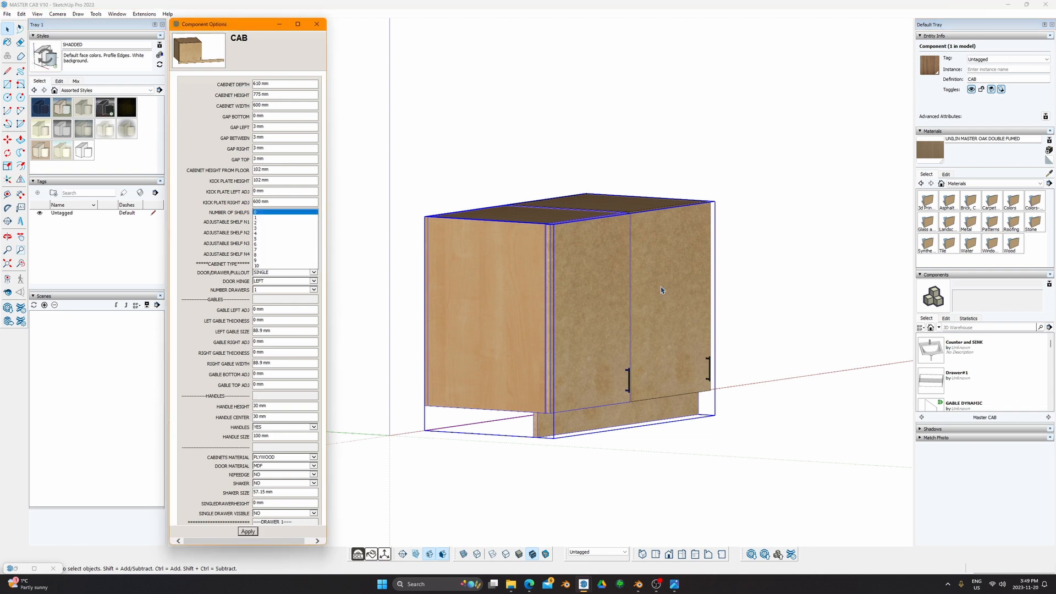
{"action": "left_click", "coordinate": [408, 246]}
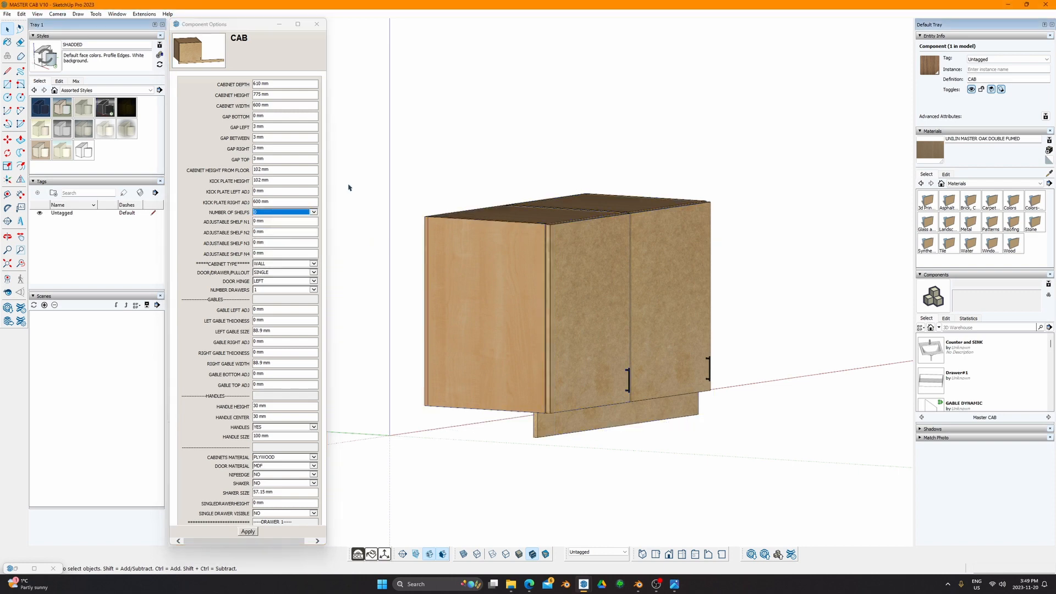
{"action": "middle_click_drag", "start_coordinate": [349, 189], "coordinate": [638, 262]}
{"action": "scroll", "coordinate": [482, 282], "scroll_direction": "up", "scroll_amount": 3}
{"action": "key", "text": "f"}
{"action": "scroll", "coordinate": [544, 271], "scroll_direction": "down", "scroll_amount": 2}
{"action": "key", "text": "space"}
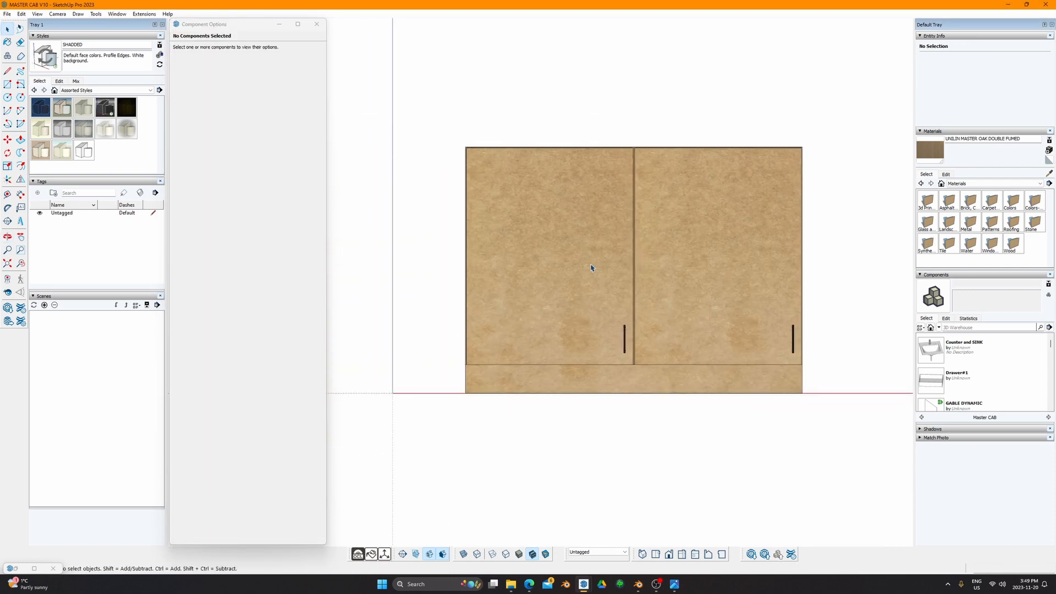
{"action": "left_click", "coordinate": [510, 232]}
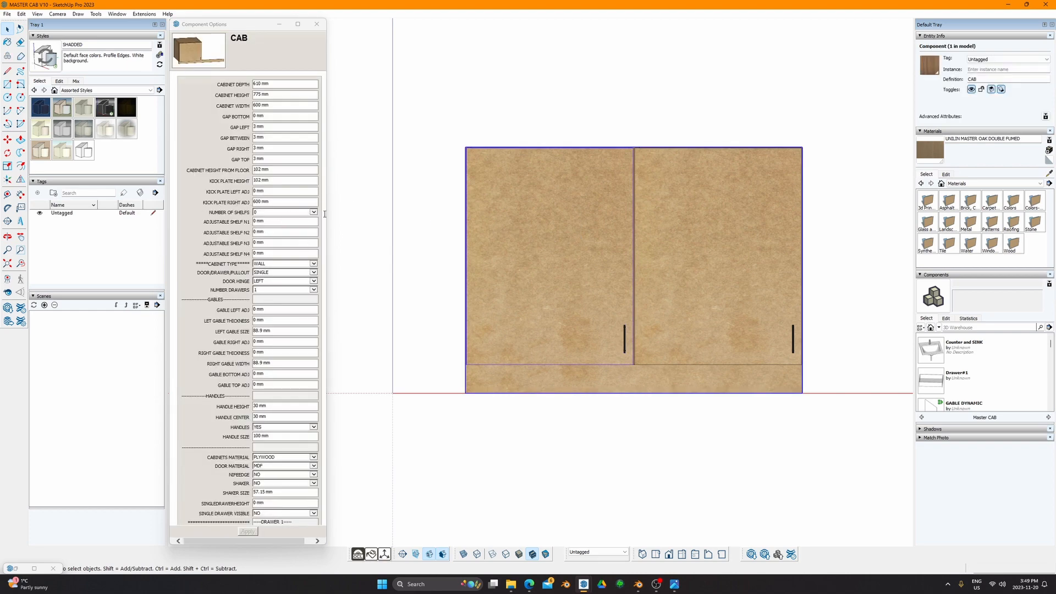
Step: Set the cabinet's number of shelves to 1 and apply
{"action": "double_click", "coordinate": [605, 257]}
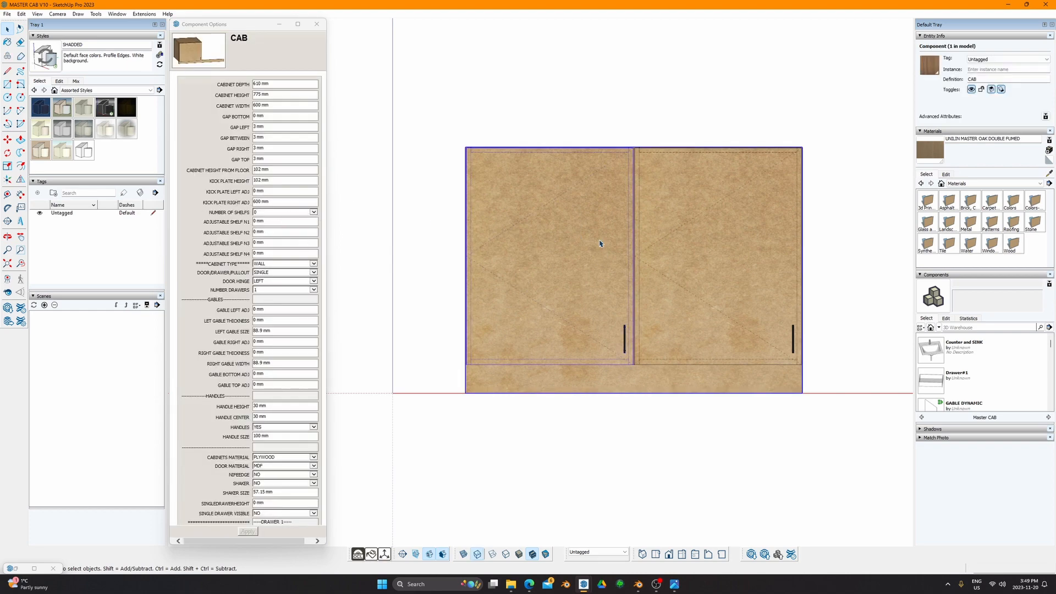
{"action": "middle_click_drag", "start_coordinate": [582, 240], "coordinate": [633, 352]}
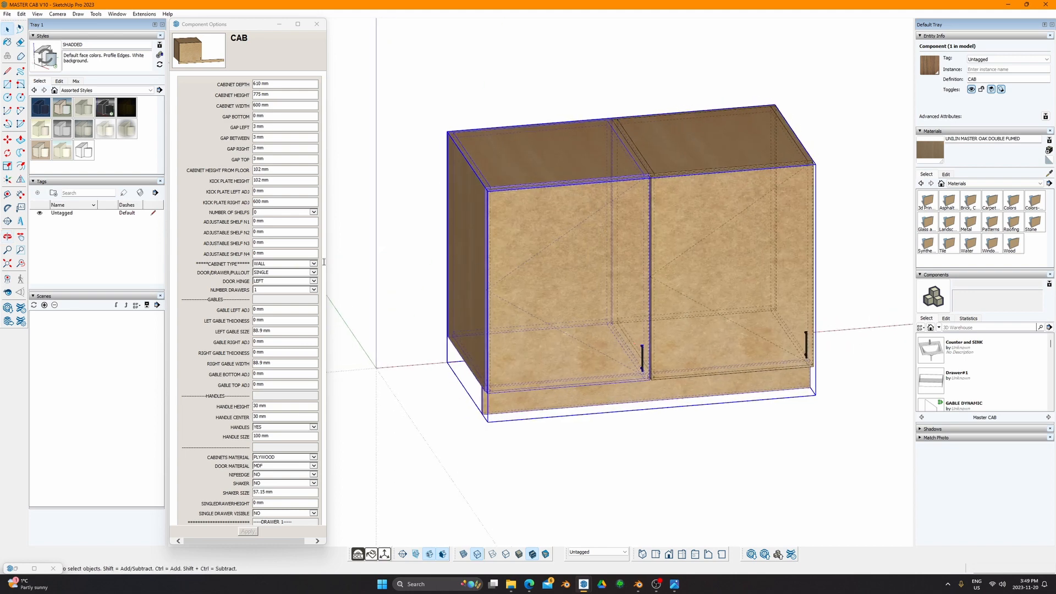
{"action": "left_click", "coordinate": [310, 212]}
{"action": "left_click", "coordinate": [265, 225]}
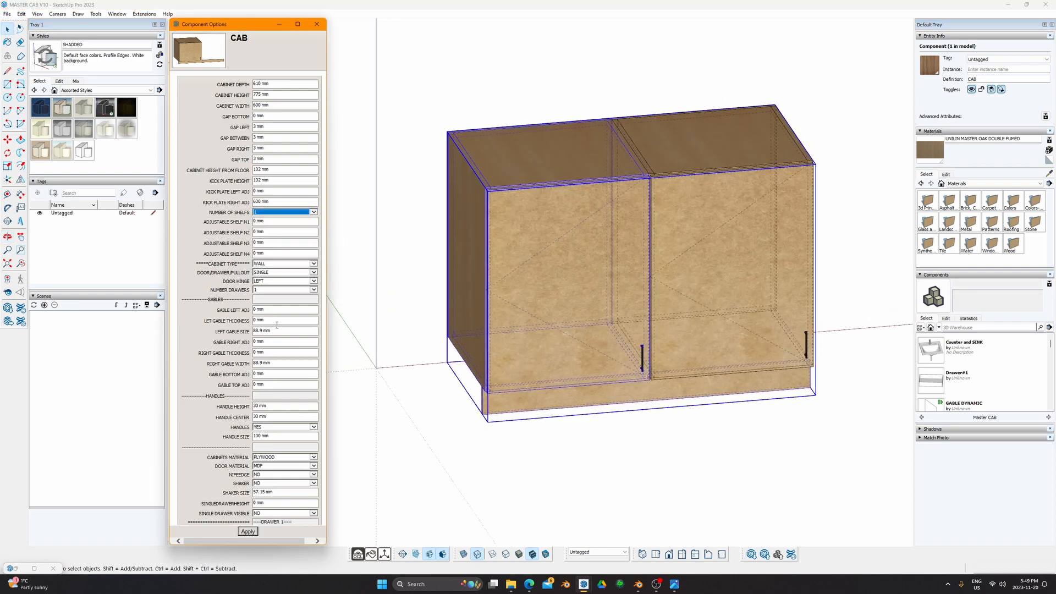
{"action": "left_click", "coordinate": [248, 531]}
{"action": "middle_click_drag", "start_coordinate": [526, 479], "coordinate": [561, 294]}
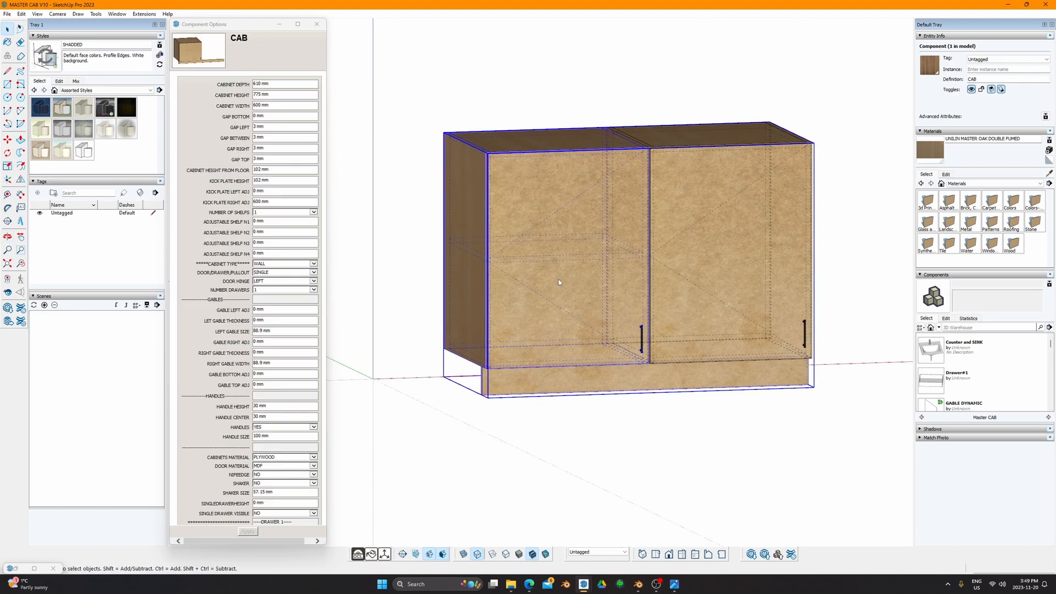
Step: Set the left cabinet's door/drawer/pullout option to NONE to remove its door
{"action": "double_click", "coordinate": [559, 279]}
{"action": "double_click", "coordinate": [559, 278]}
{"action": "key", "text": "Escape"}
{"action": "left_click", "coordinate": [542, 284]}
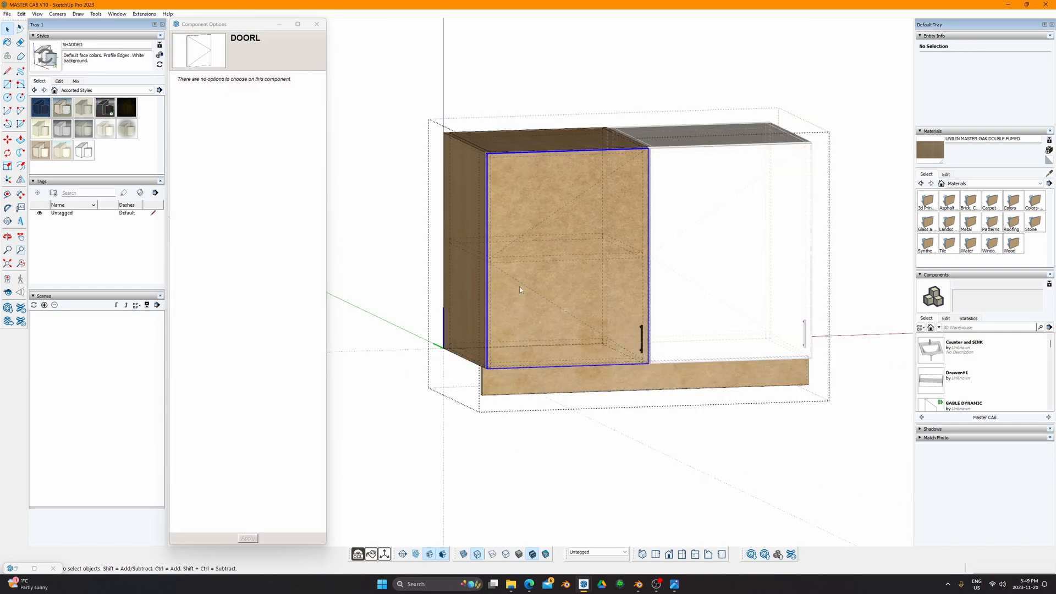
{"action": "left_click", "coordinate": [408, 265]}
{"action": "left_click", "coordinate": [523, 255]}
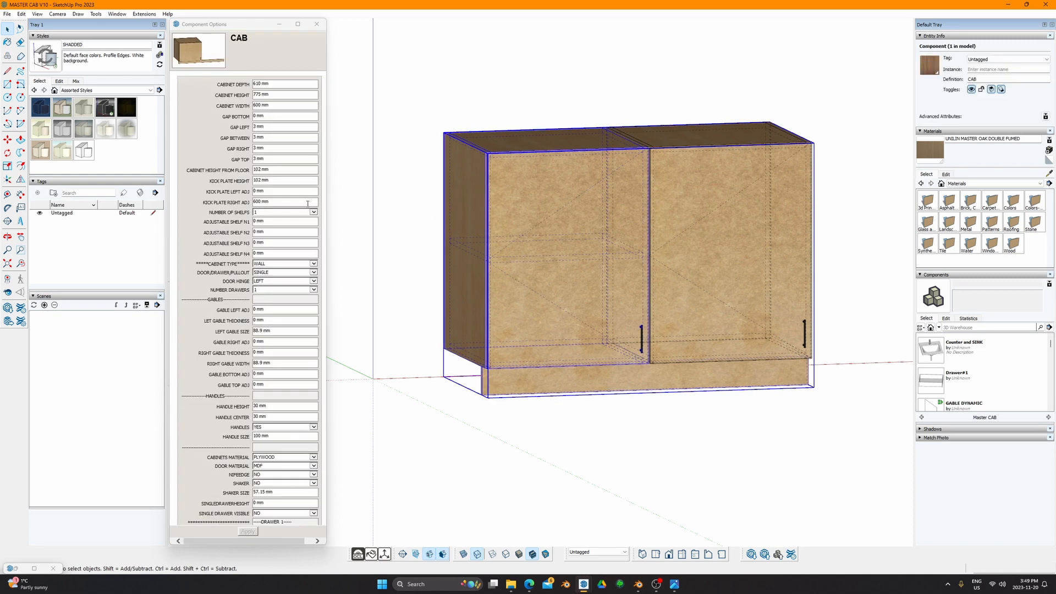
{"action": "left_click", "coordinate": [313, 272]}
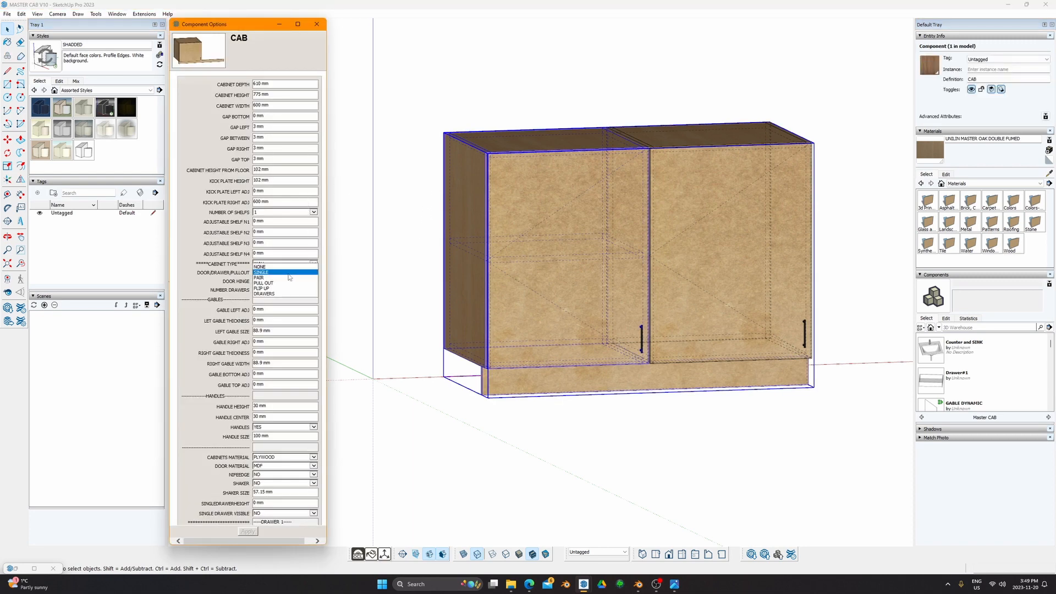
{"action": "left_click", "coordinate": [260, 267]}
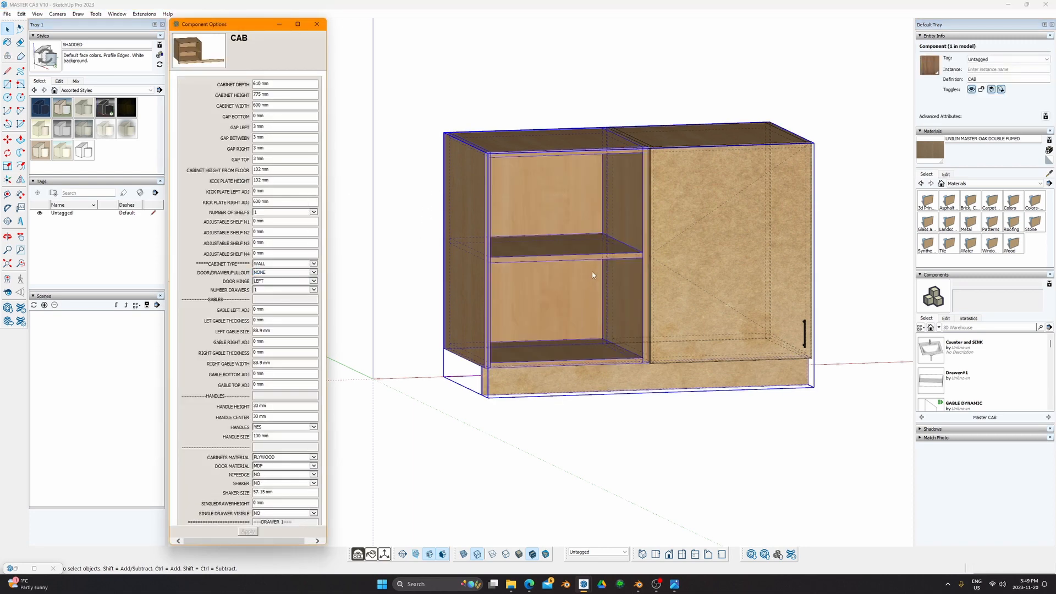
Step: Increase the shelves to 2 and begin measuring from the bottom shelf
{"action": "middle_click_drag", "start_coordinate": [593, 275], "coordinate": [498, 231]}
{"action": "middle_click_drag", "start_coordinate": [368, 247], "coordinate": [354, 248]}
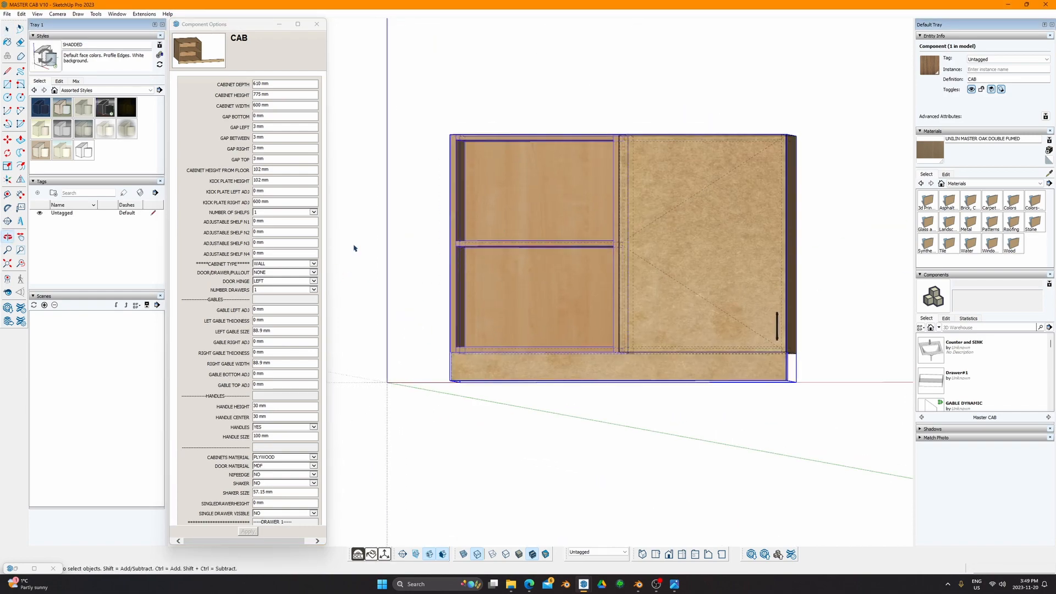
{"action": "left_click", "coordinate": [313, 212]}
{"action": "left_click", "coordinate": [275, 221]}
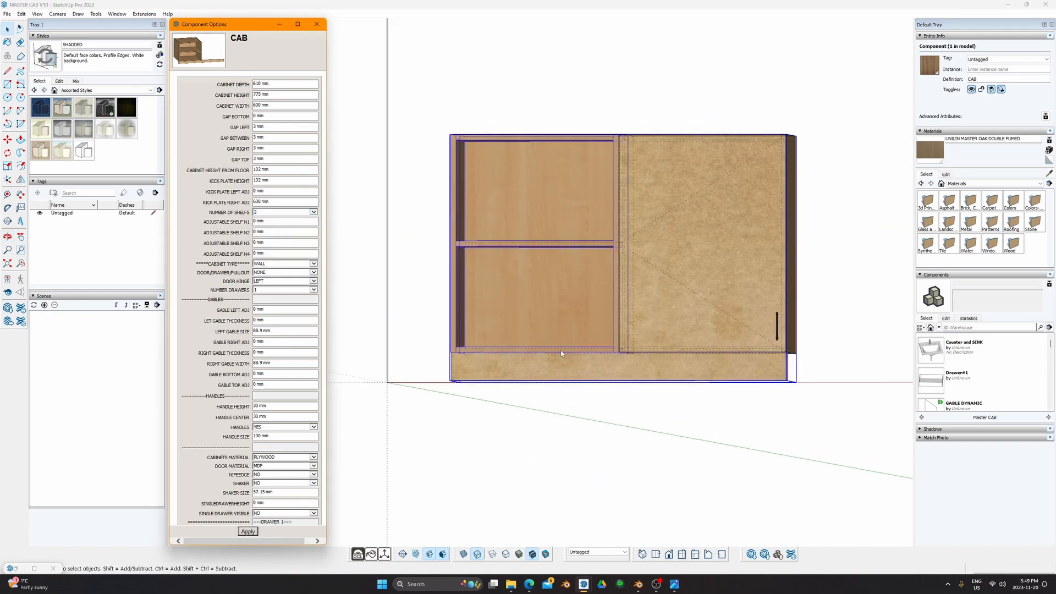
{"action": "mouse_move", "coordinate": [561, 353]}
{"action": "middle_mouse_down"}
{"action": "mouse_move", "coordinate": [405, 358]}
{"action": "mouse_move", "coordinate": [480, 439]}
{"action": "mouse_move", "coordinate": [525, 311]}
{"action": "middle_mouse_up"}
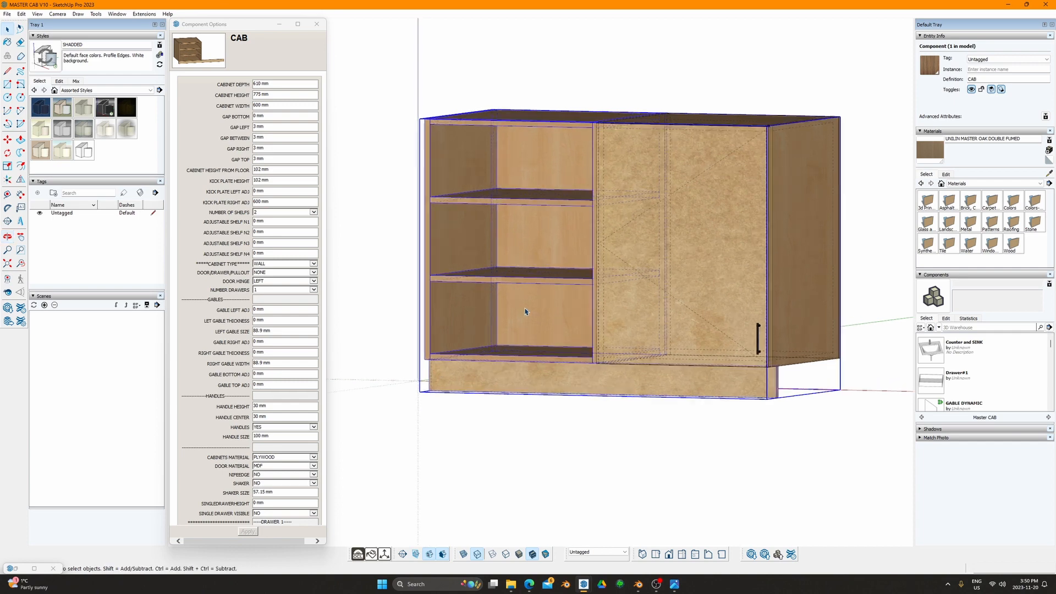
{"action": "scroll", "coordinate": [525, 311], "scroll_direction": "up", "scroll_amount": 2}
{"action": "key", "text": "t"}
{"action": "left_click", "coordinate": [499, 365]}
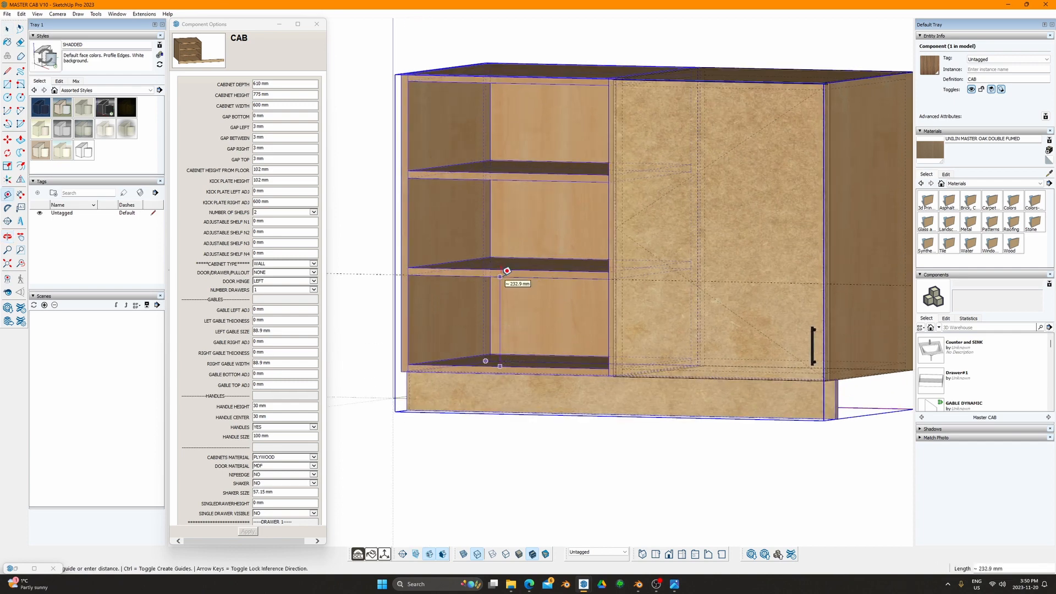
Step: Tape-measure the spacing between the shelves in the open left section
{"action": "left_click", "coordinate": [508, 271]}
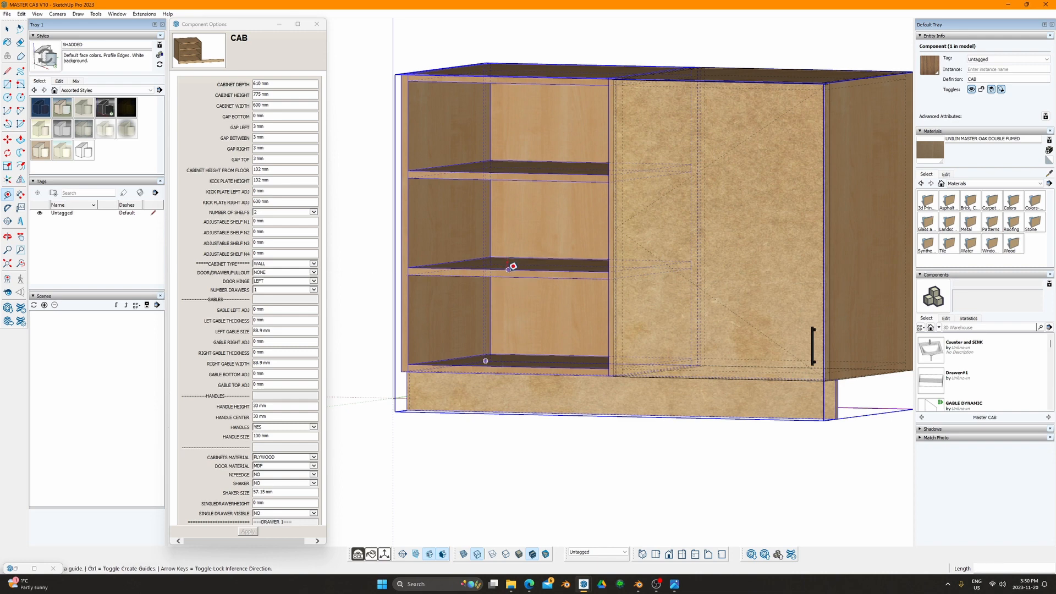
{"action": "left_click", "coordinate": [508, 269]}
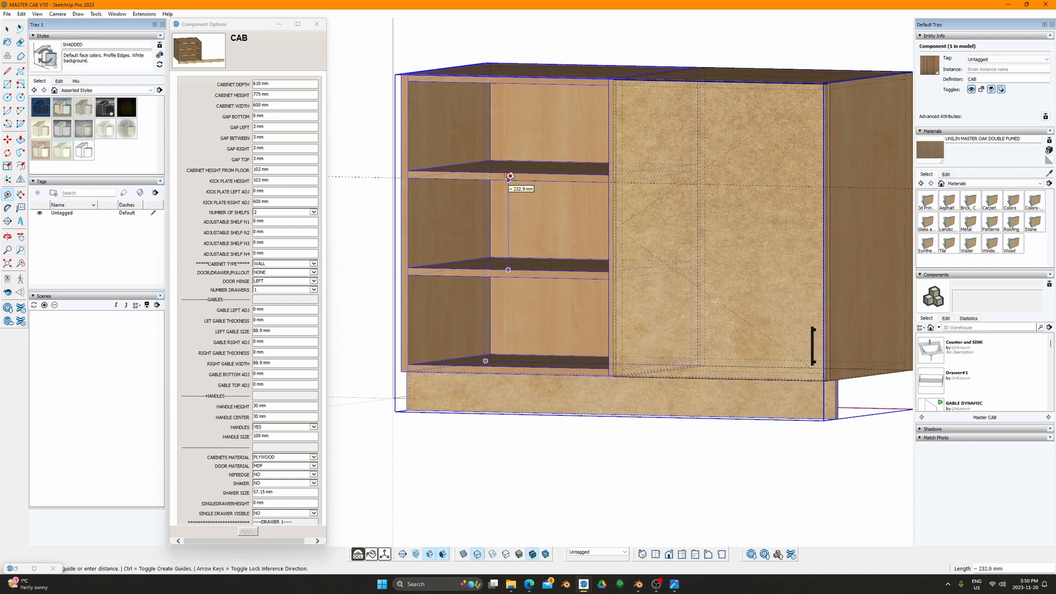
{"action": "key", "text": "r"}
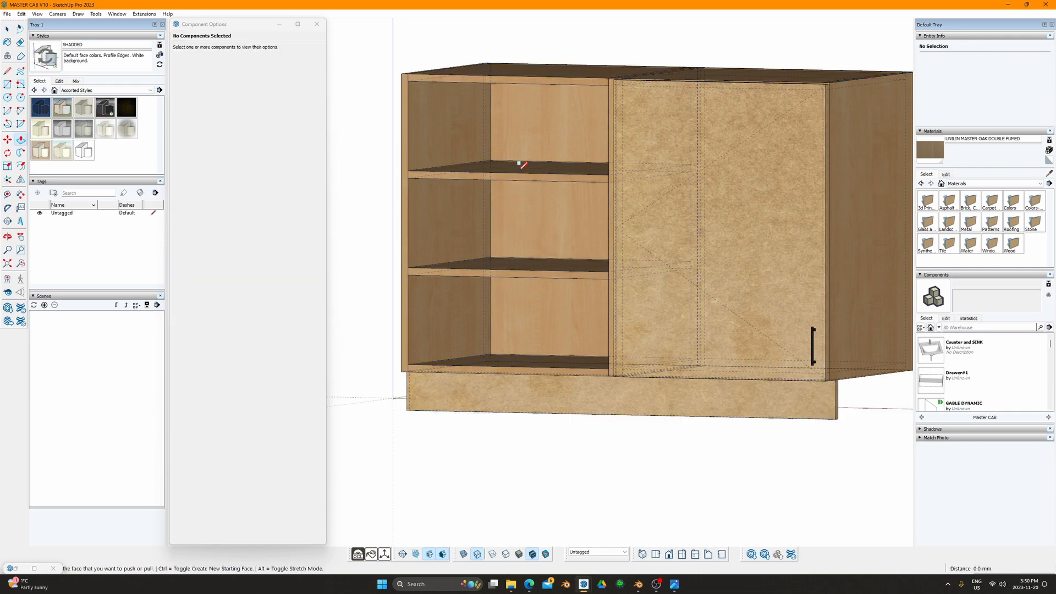
{"action": "key", "text": "t"}
{"action": "left_click", "coordinate": [524, 173]}
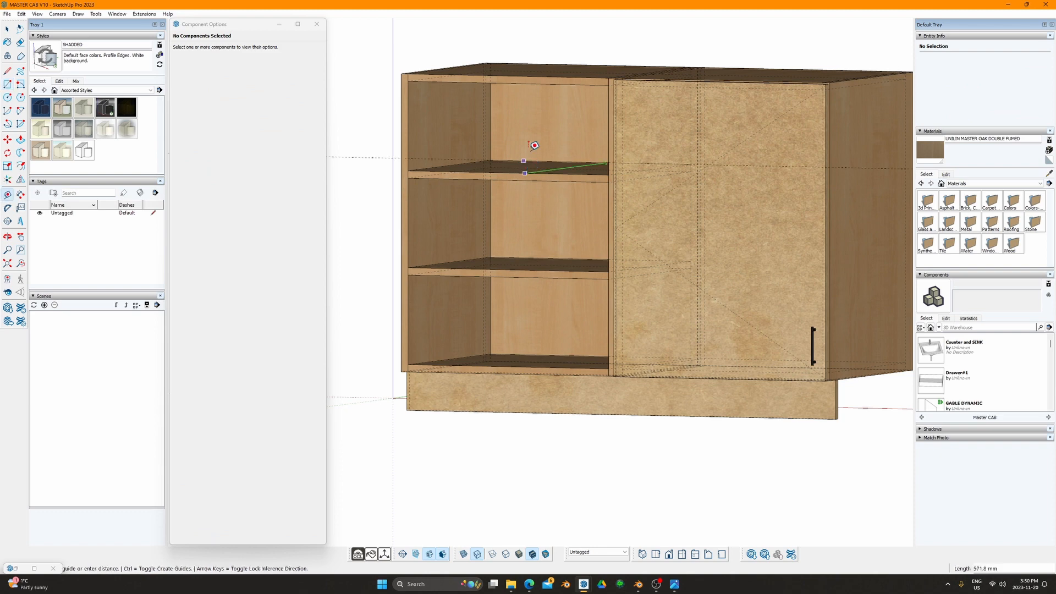
{"action": "left_click", "coordinate": [539, 78]}
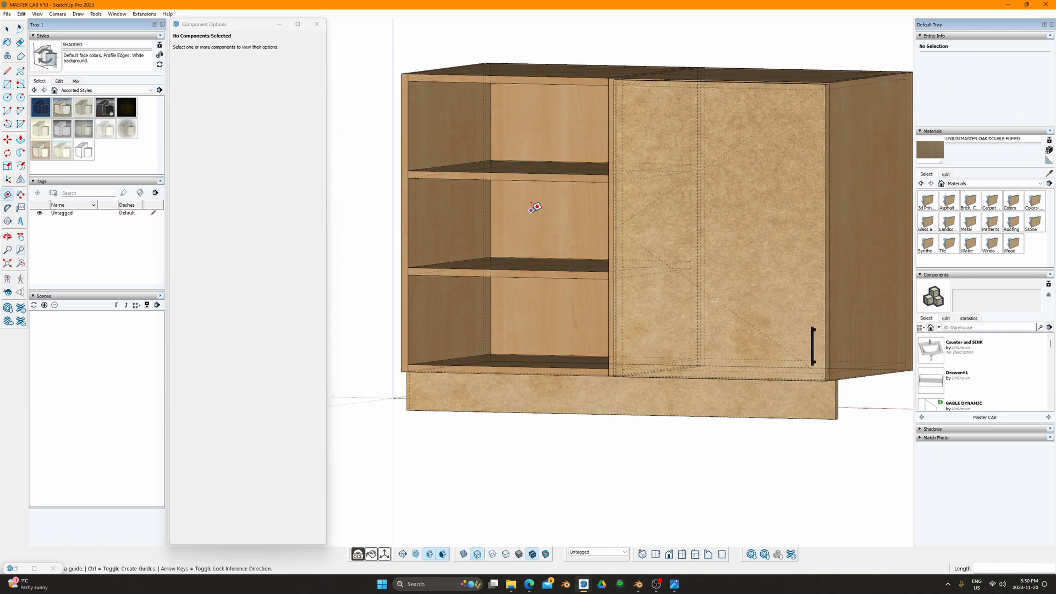
{"action": "scroll", "coordinate": [531, 214], "scroll_direction": "down", "scroll_amount": 2}
{"action": "middle_click_drag", "start_coordinate": [516, 222], "coordinate": [589, 262], "text": "shift"}
Step: Select the cabinet and apply NUMBER OF SHELFS 3 in Component Options
{"action": "key", "text": "space"}
{"action": "left_click", "coordinate": [577, 264]}
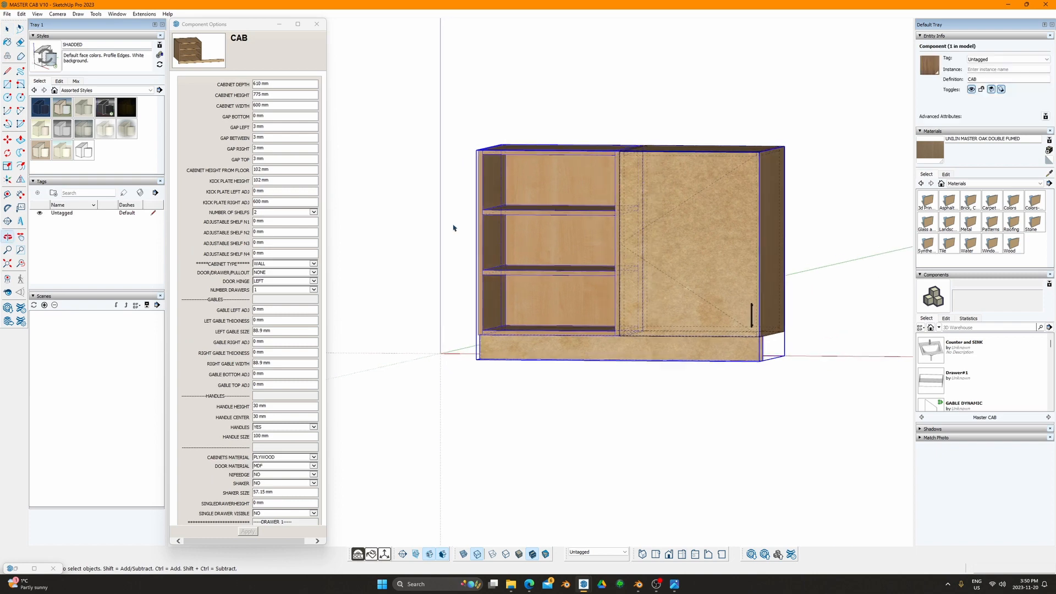
{"action": "left_click", "coordinate": [297, 212]}
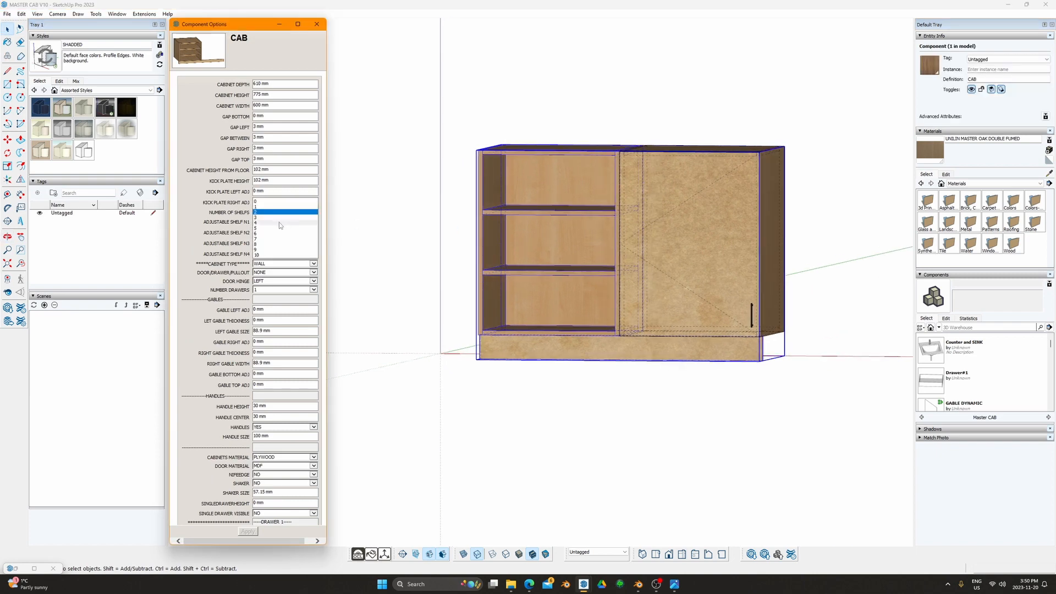
{"action": "left_click", "coordinate": [279, 217]}
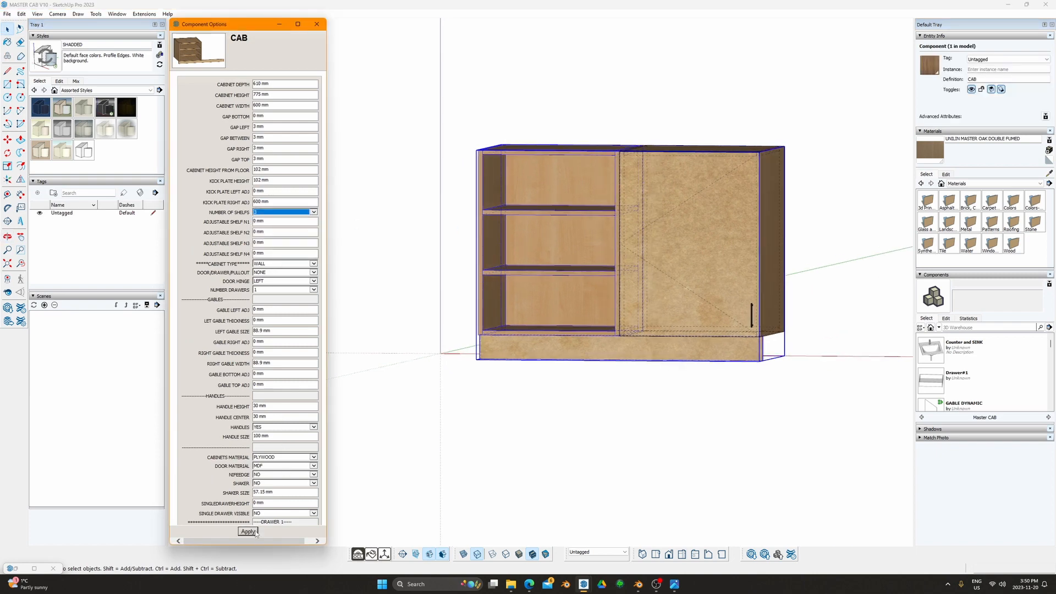
{"action": "left_click", "coordinate": [248, 531]}
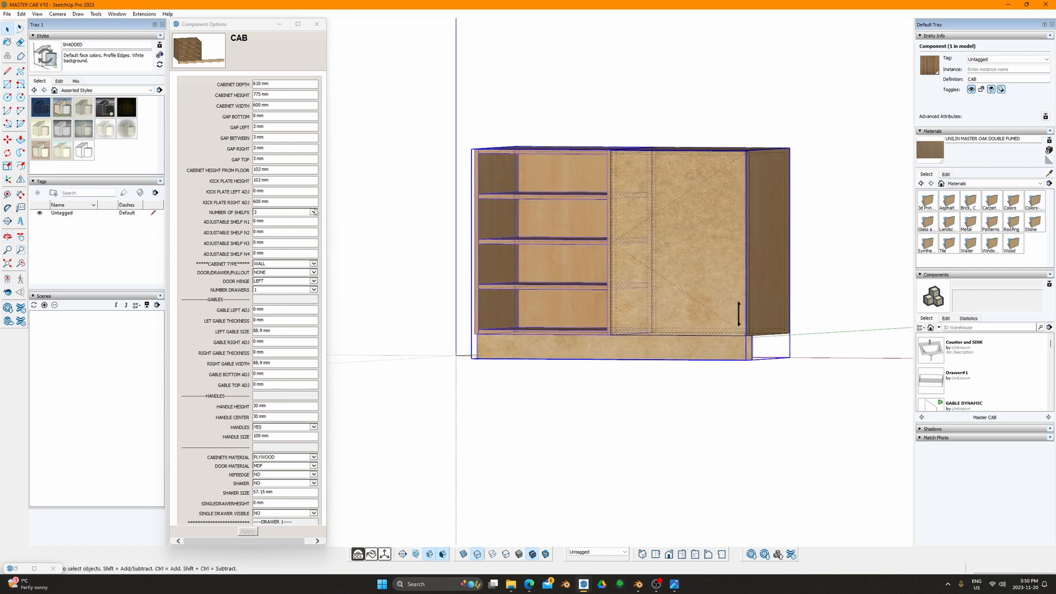
Step: Try 0 shelves, then settle on 1 shelf and apply it
{"action": "left_click", "coordinate": [313, 211]}
{"action": "left_click", "coordinate": [286, 198]}
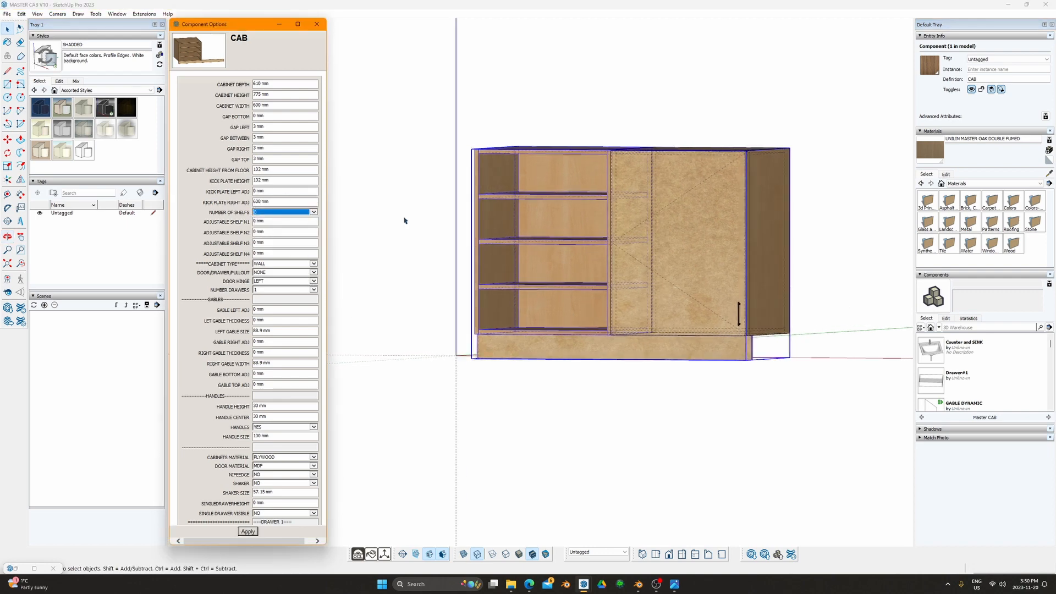
{"action": "middle_click_drag", "start_coordinate": [404, 221], "coordinate": [493, 242]}
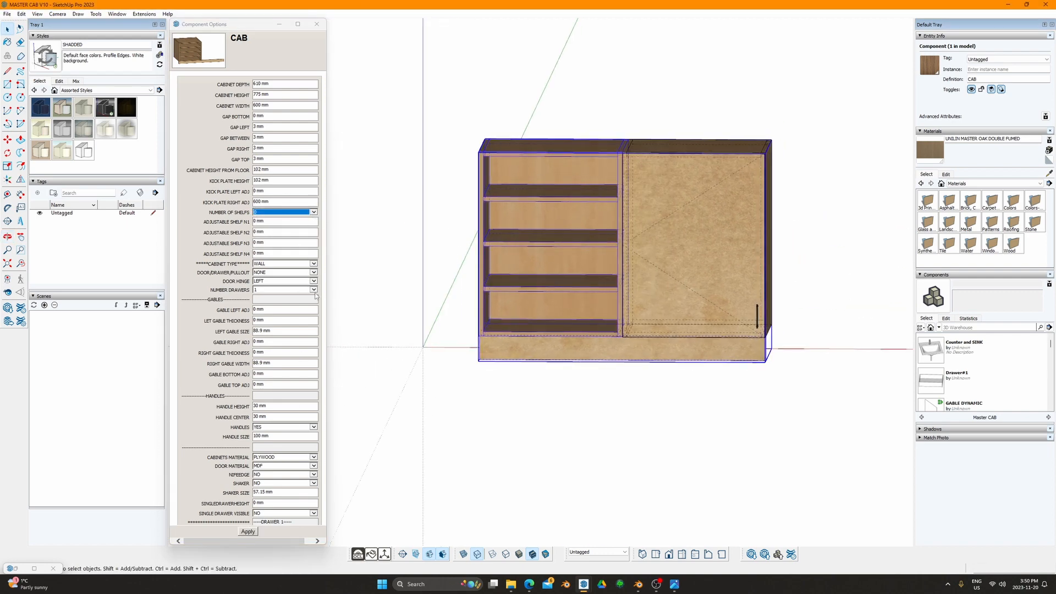
{"action": "left_click", "coordinate": [314, 212]}
{"action": "left_click", "coordinate": [293, 221]}
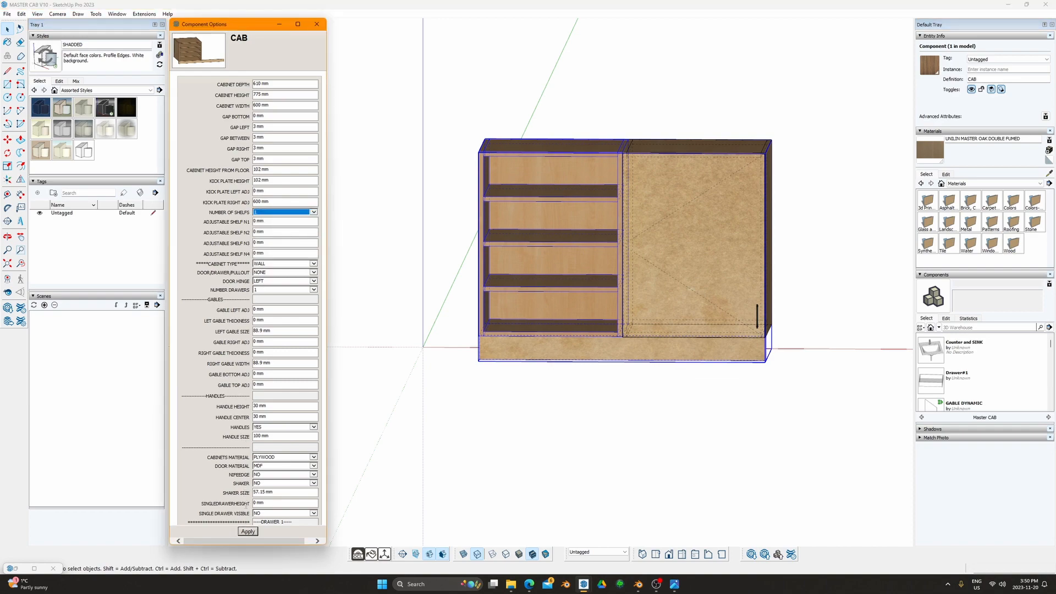
{"action": "left_click", "coordinate": [244, 533]}
{"action": "scroll", "coordinate": [622, 205], "scroll_direction": "up", "scroll_amount": 4}
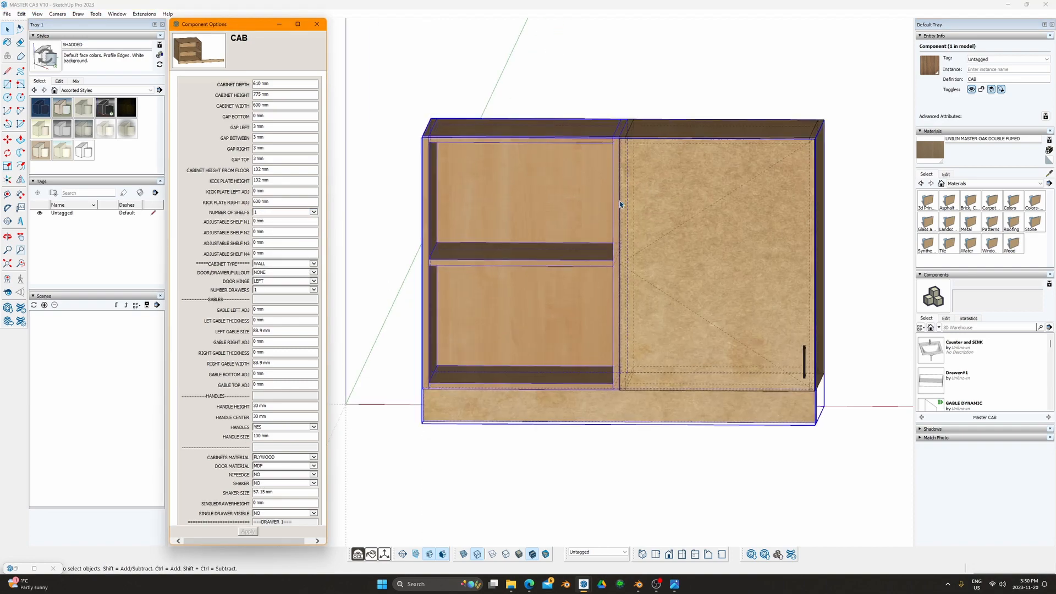
{"action": "middle_click_drag", "start_coordinate": [552, 240], "coordinate": [819, 245]}
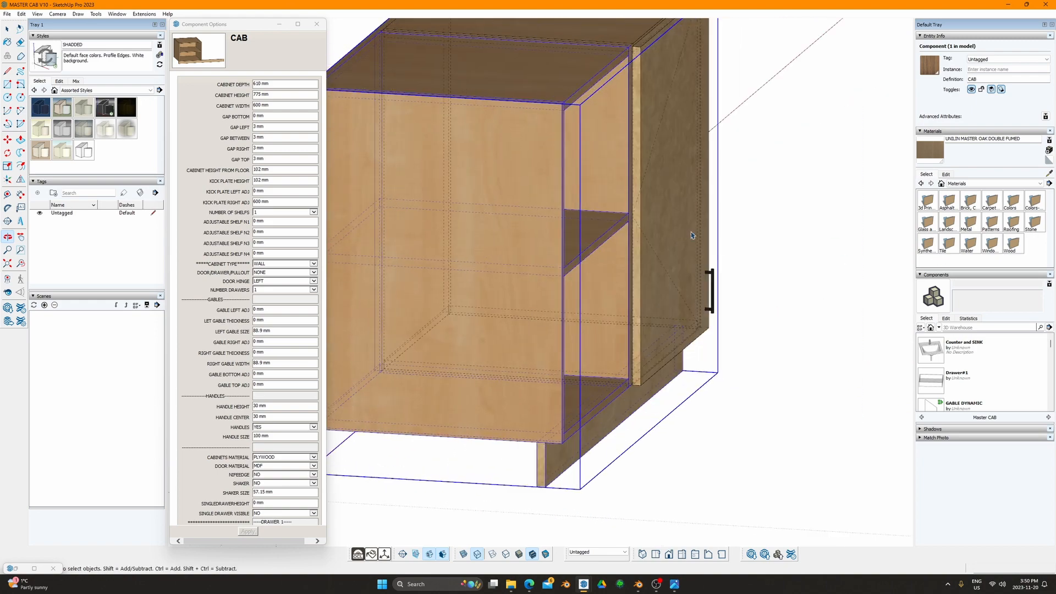
Step: Set SHELF DEPTH ADJ to 6 mm after first trying -6
{"action": "scroll", "coordinate": [610, 213], "scroll_direction": "up", "scroll_amount": 4}
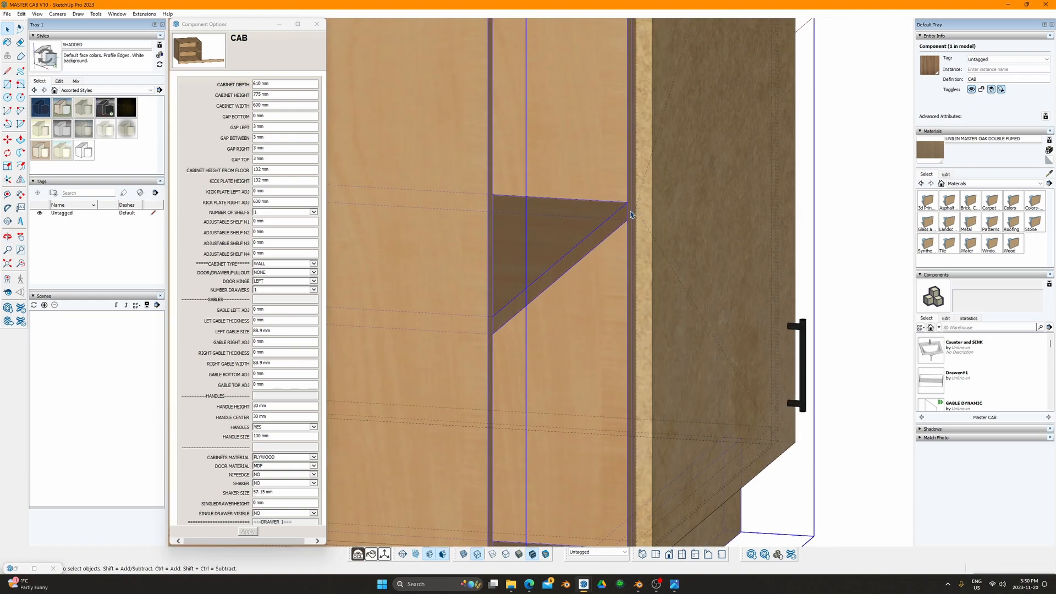
{"action": "scroll", "coordinate": [260, 479], "scroll_direction": "down", "scroll_amount": 10}
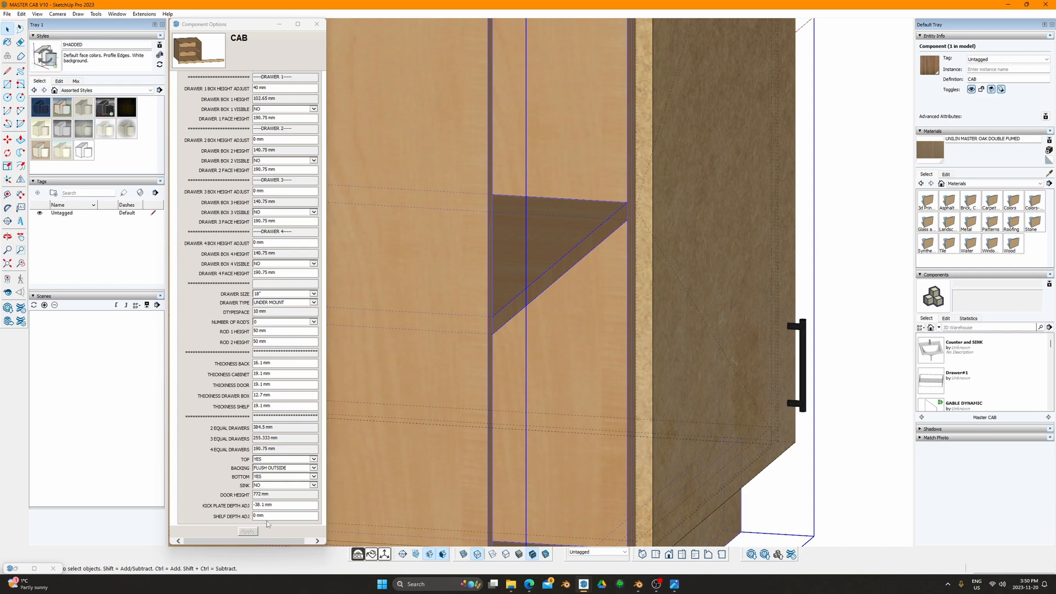
{"action": "left_click", "coordinate": [272, 517]}
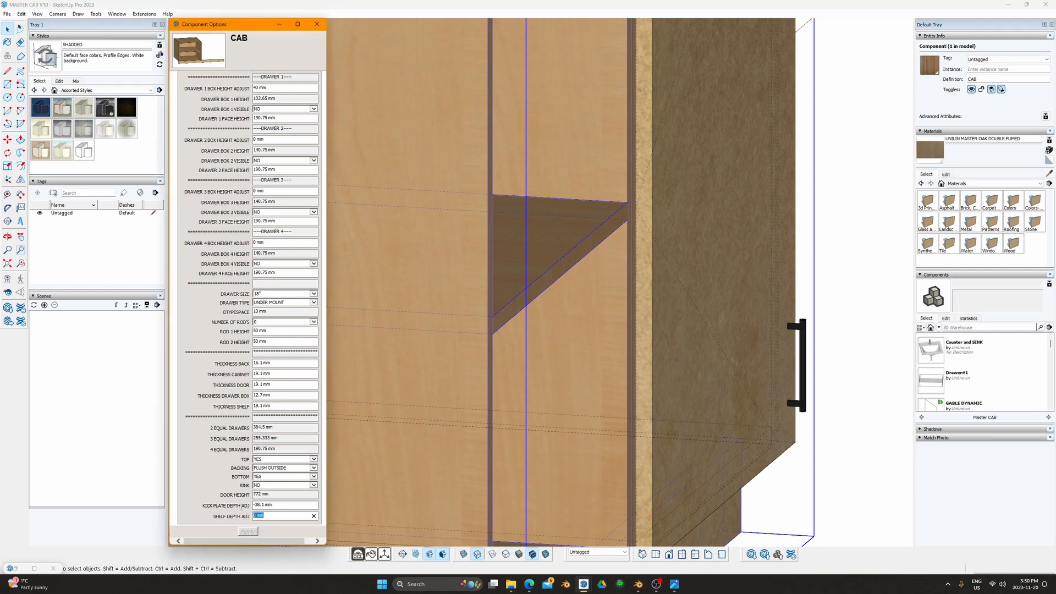
{"action": "type", "text": "-6"}
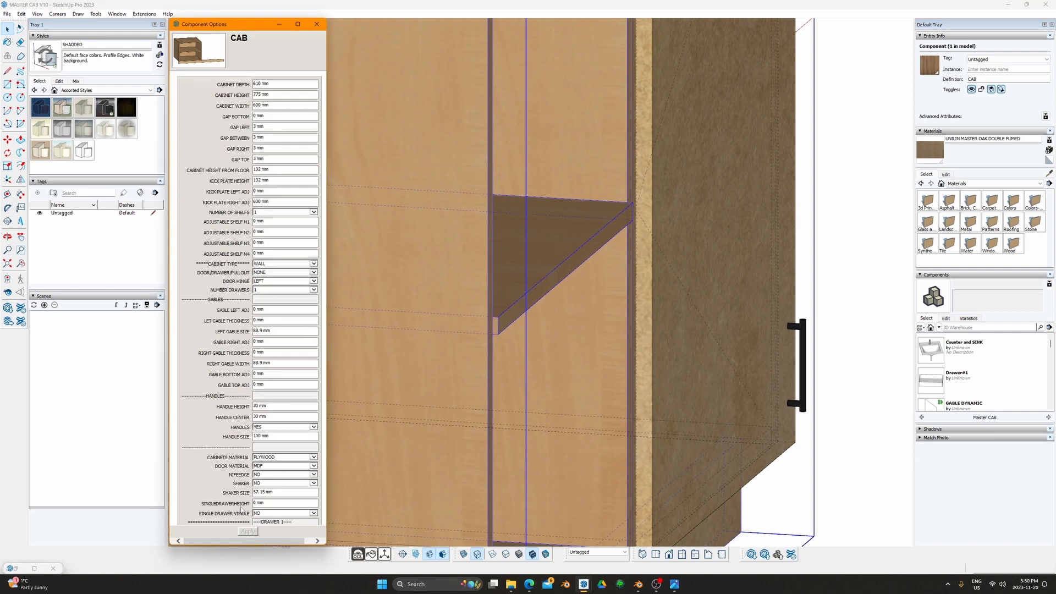
{"action": "scroll", "coordinate": [276, 511], "scroll_direction": "down", "scroll_amount": 8}
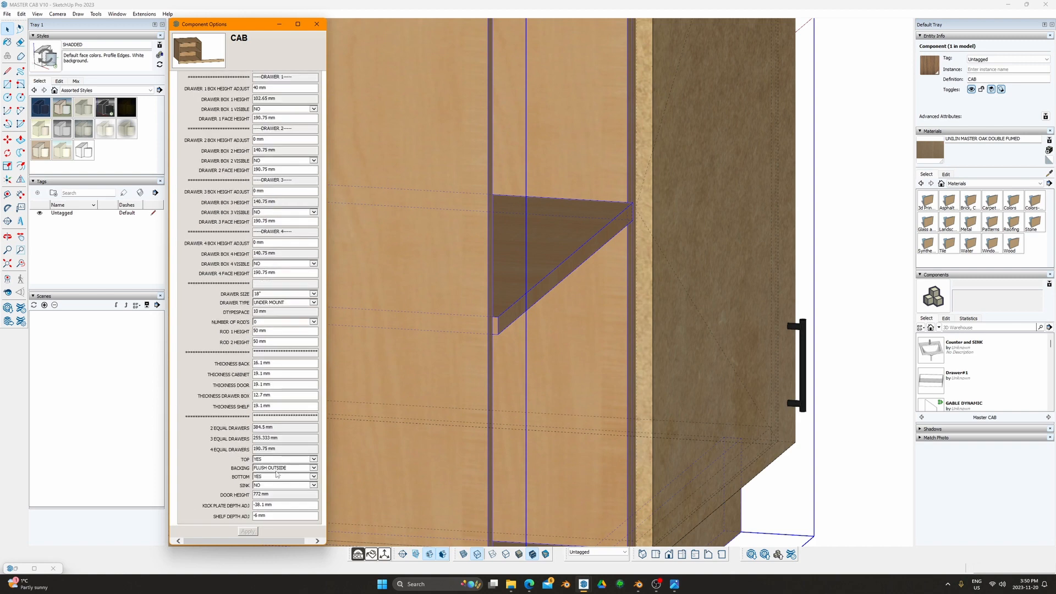
{"action": "left_click", "coordinate": [276, 517]}
{"action": "type", "text": "6"}
{"action": "key", "text": "Return"}
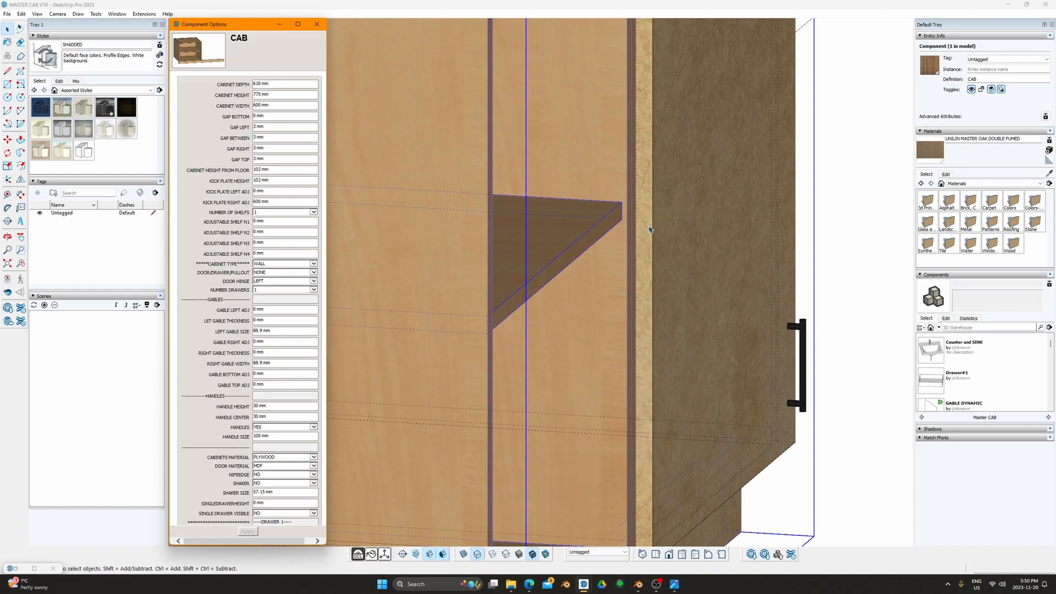
Step: Orbit to check the redrawn shelf from the side and nudge the options window
{"action": "mouse_move", "coordinate": [649, 227]}
{"action": "middle_mouse_down"}
{"action": "mouse_move", "coordinate": [500, 245]}
{"action": "mouse_move", "coordinate": [604, 238]}
{"action": "mouse_move", "coordinate": [625, 247]}
{"action": "mouse_move", "coordinate": [547, 217]}
{"action": "mouse_move", "coordinate": [556, 182]}
{"action": "middle_mouse_up"}
{"action": "scroll", "coordinate": [289, 425], "scroll_direction": "down", "scroll_amount": 8}
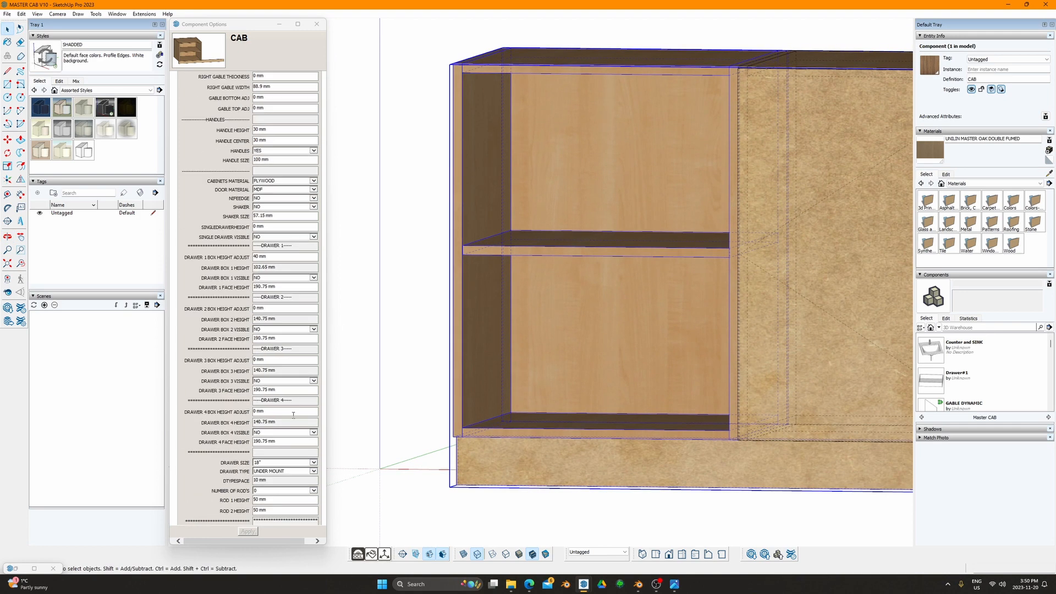
{"action": "scroll", "coordinate": [283, 385], "scroll_direction": "up", "scroll_amount": 8}
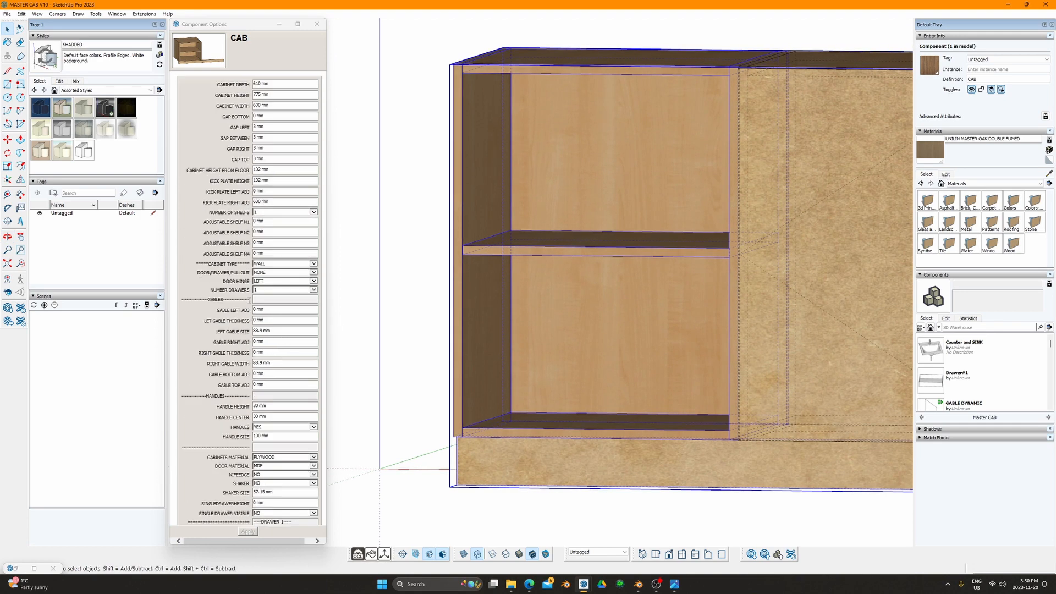
{"action": "left_click_drag", "start_coordinate": [238, 26], "coordinate": [238, 18]}
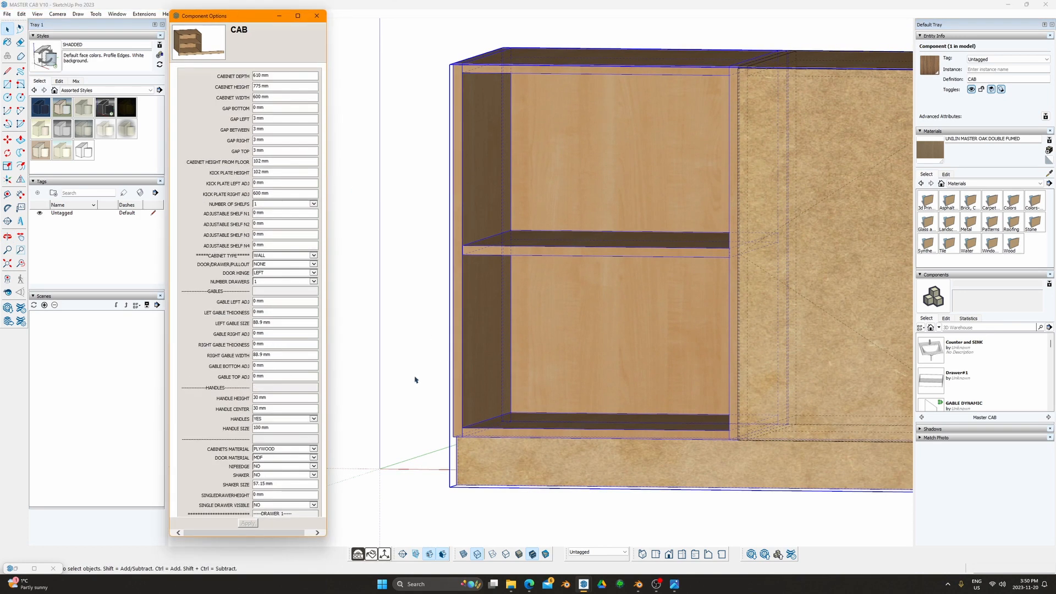
{"action": "left_click", "coordinate": [360, 557]}
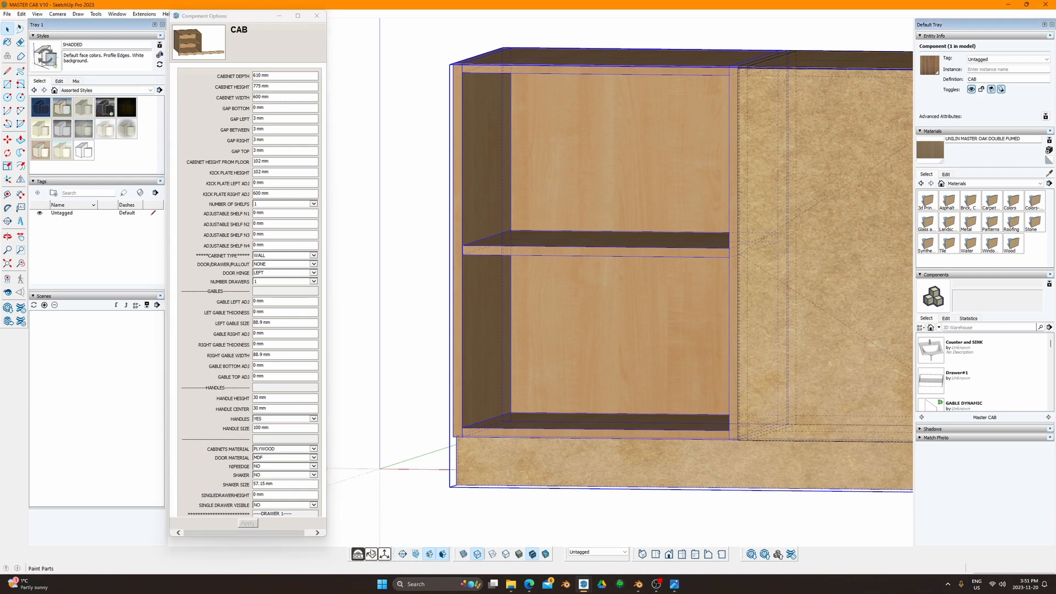
Step: Launch OpenCutList on the whole cabinet and expand its window
{"action": "scroll", "coordinate": [660, 360], "scroll_direction": "down", "scroll_amount": 5}
{"action": "middle_click_drag", "start_coordinate": [660, 352], "coordinate": [632, 255]}
{"action": "left_click", "coordinate": [357, 553]}
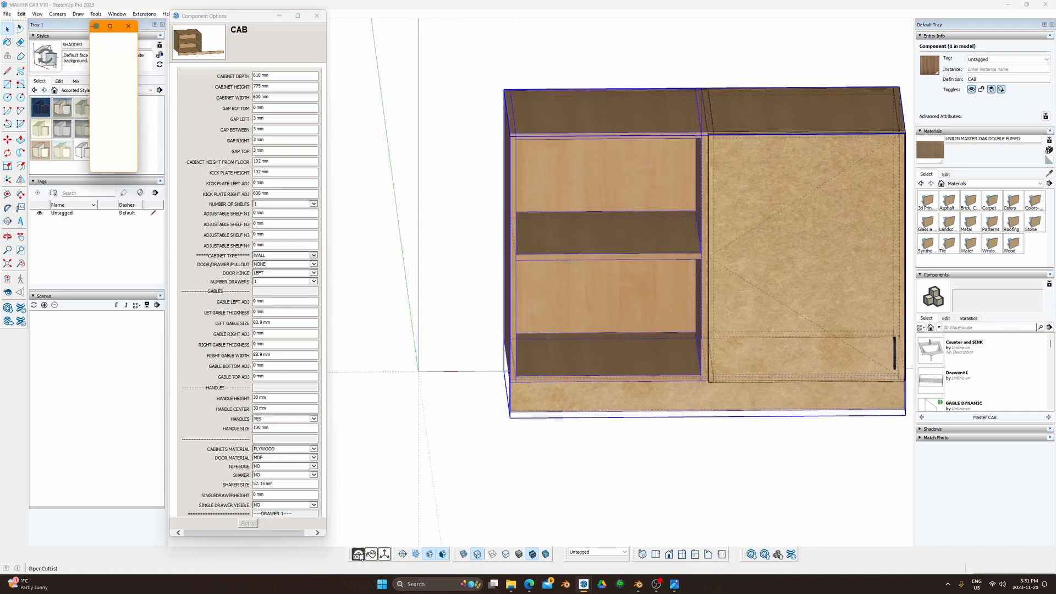
{"action": "left_click", "coordinate": [96, 106]}
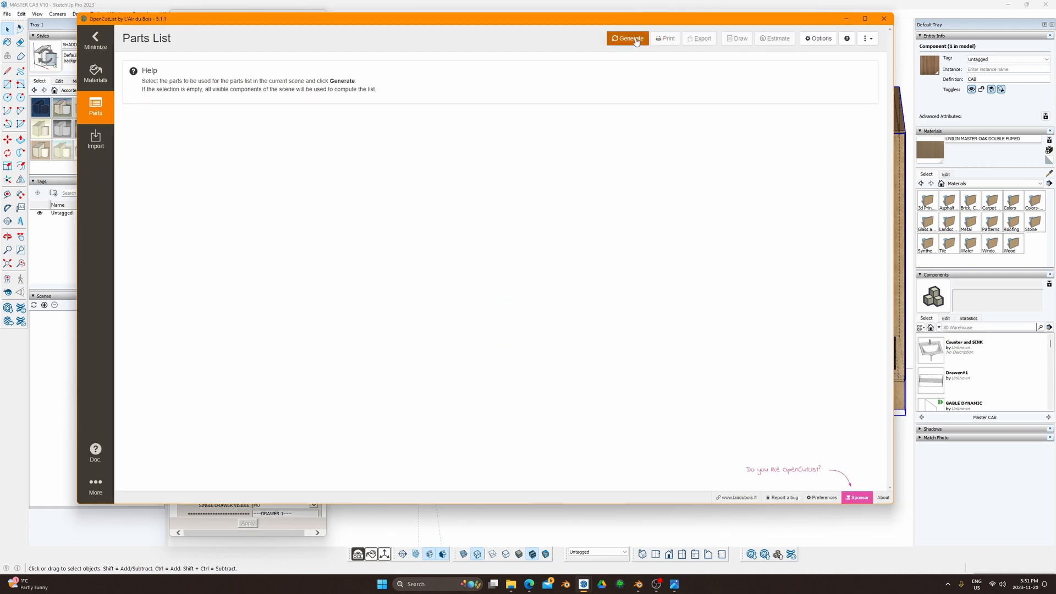
Step: Compare the Materials and Parts pages, then generate the cabinet's parts list
{"action": "left_click", "coordinate": [95, 73]}
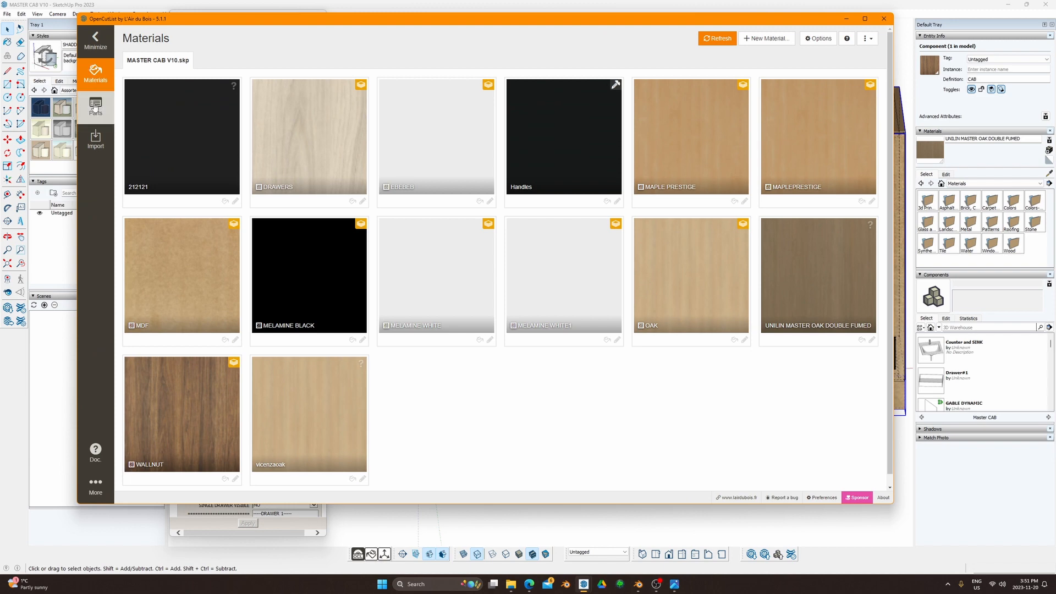
{"action": "left_click", "coordinate": [97, 106]}
{"action": "left_click", "coordinate": [98, 79]}
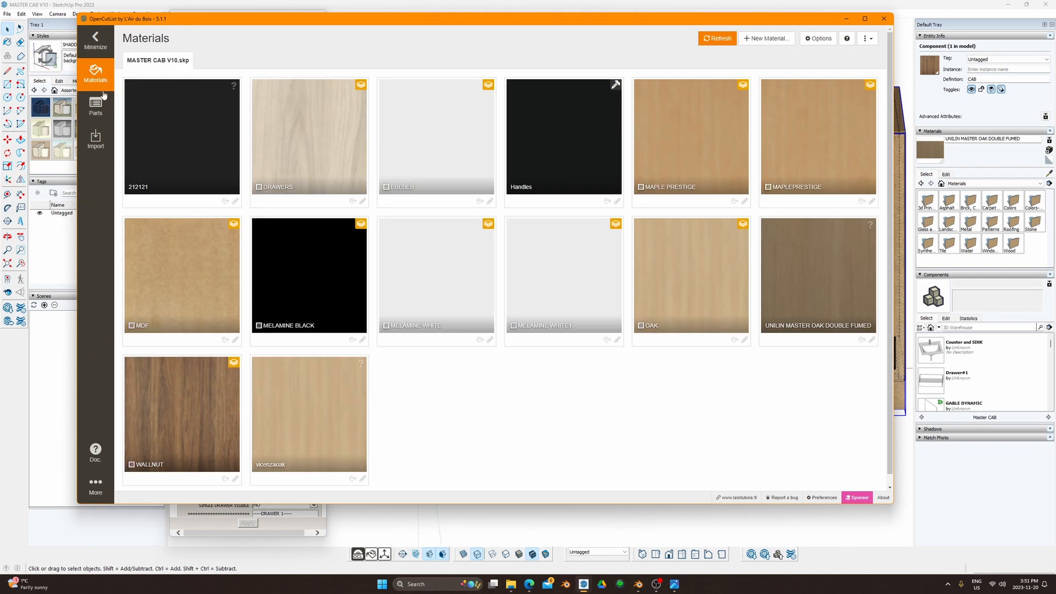
{"action": "left_click", "coordinate": [102, 101]}
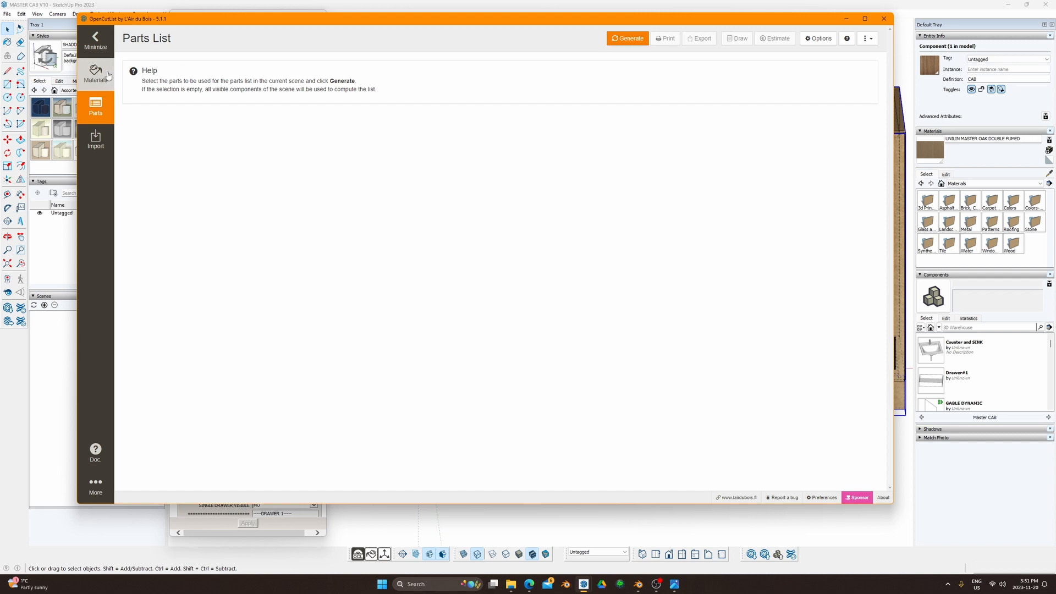
{"action": "left_click", "coordinate": [107, 77]}
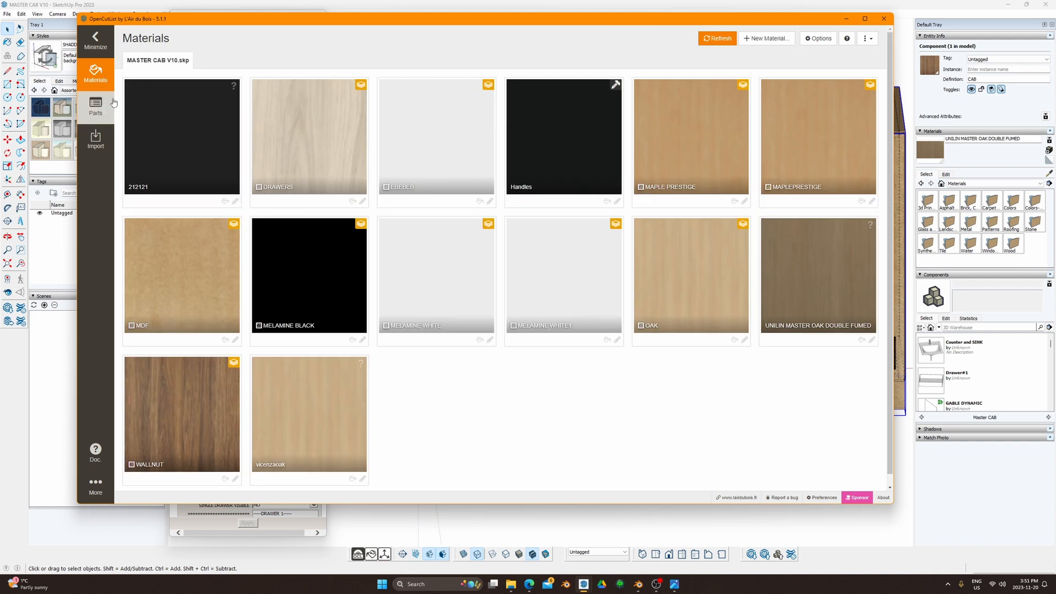
{"action": "left_click", "coordinate": [101, 104]}
{"action": "left_click", "coordinate": [645, 42]}
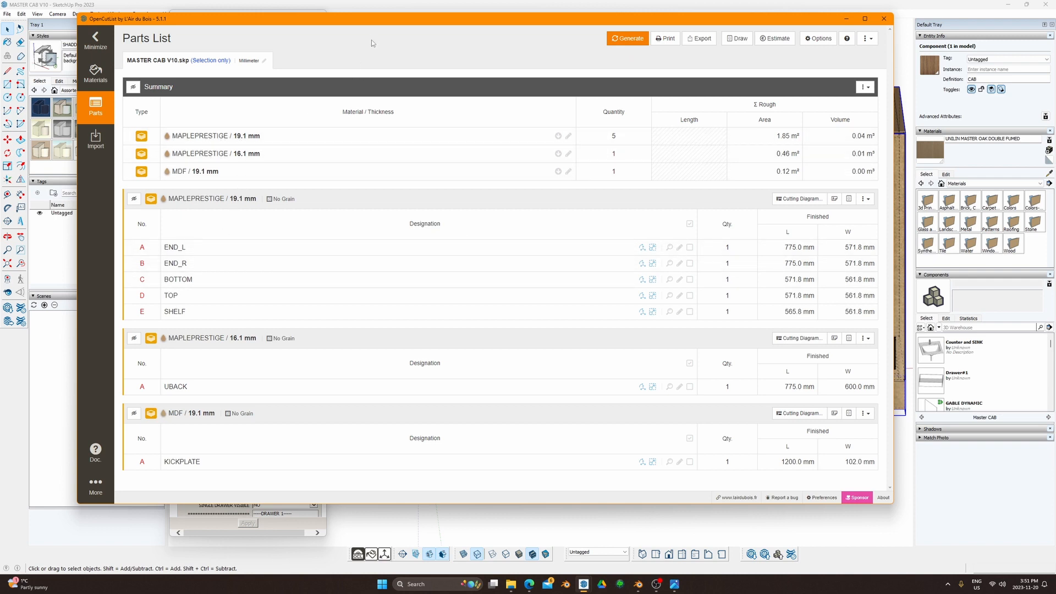
Step: Reposition the OpenCutList window and jump to the MDF / 19.1 mm parts group
{"action": "mouse_move", "coordinate": [375, 21]}
{"action": "left_mouse_down"}
{"action": "mouse_move", "coordinate": [413, 202]}
{"action": "mouse_move", "coordinate": [656, 357]}
{"action": "mouse_move", "coordinate": [559, 155]}
{"action": "mouse_move", "coordinate": [496, 443]}
{"action": "mouse_move", "coordinate": [416, 65]}
{"action": "mouse_move", "coordinate": [421, 33]}
{"action": "mouse_move", "coordinate": [418, 69]}
{"action": "mouse_move", "coordinate": [416, 57]}
{"action": "left_mouse_up"}
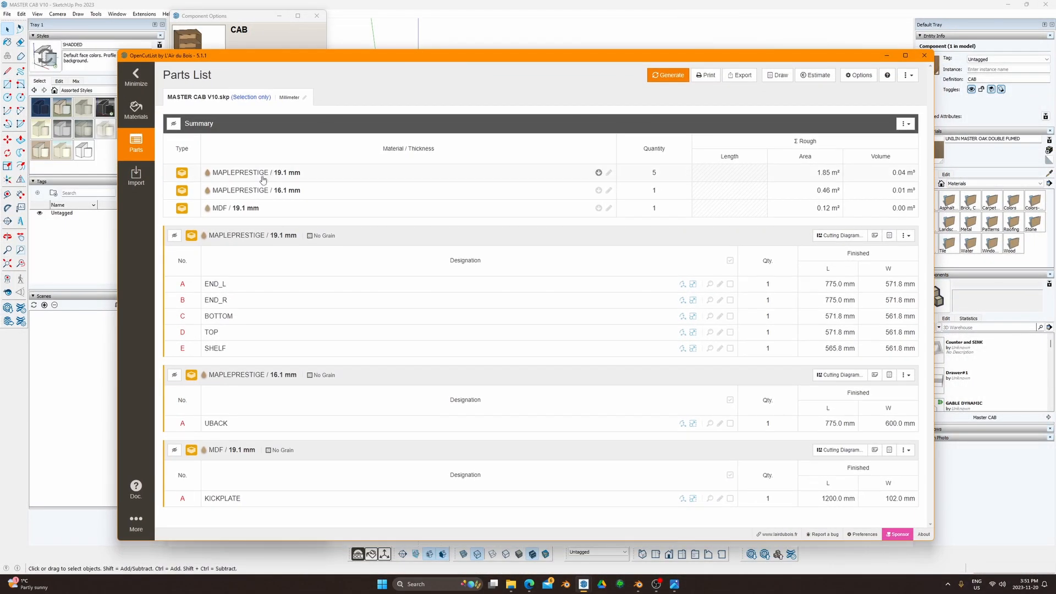
{"action": "left_click", "coordinate": [263, 209]}
{"action": "mouse_move", "coordinate": [482, 62]}
{"action": "left_mouse_down"}
{"action": "mouse_move", "coordinate": [338, 356]}
{"action": "mouse_move", "coordinate": [779, 507]}
{"action": "mouse_move", "coordinate": [706, 214]}
{"action": "mouse_move", "coordinate": [541, 366]}
{"action": "mouse_move", "coordinate": [476, 22]}
{"action": "mouse_move", "coordinate": [481, 75]}
{"action": "mouse_move", "coordinate": [474, 65]}
{"action": "left_mouse_up"}
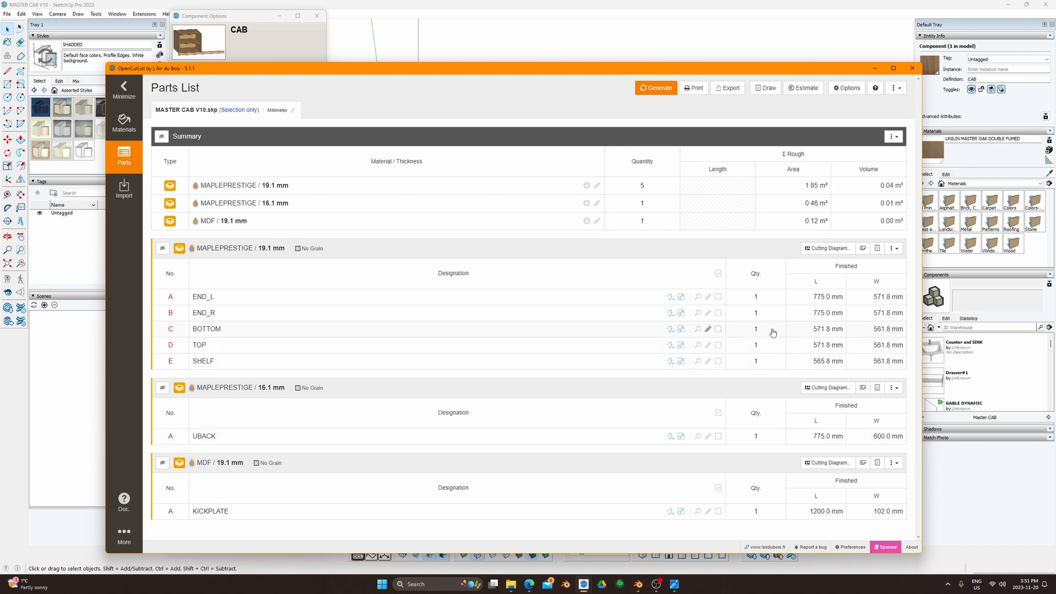
{"action": "mouse_move", "coordinate": [706, 68]}
{"action": "left_mouse_down"}
{"action": "mouse_move", "coordinate": [718, 484]}
{"action": "mouse_move", "coordinate": [701, 55]}
{"action": "left_mouse_up"}
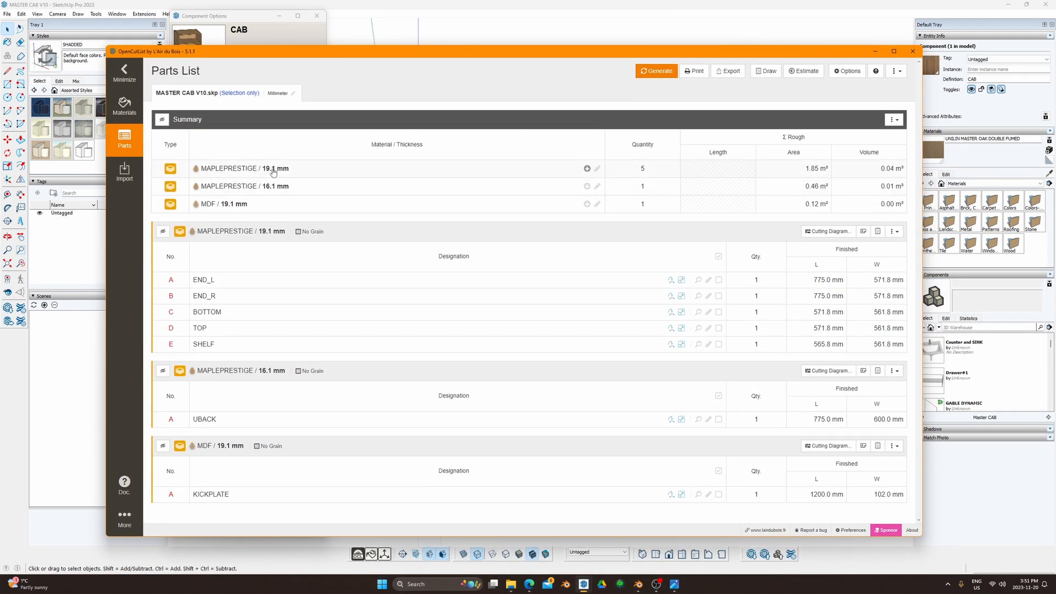
Step: Generate and review the MAPLEPRESTIGE / 19.1 mm cutting diagram, then close it
{"action": "left_click", "coordinate": [826, 232]}
{"action": "left_click", "coordinate": [664, 189]}
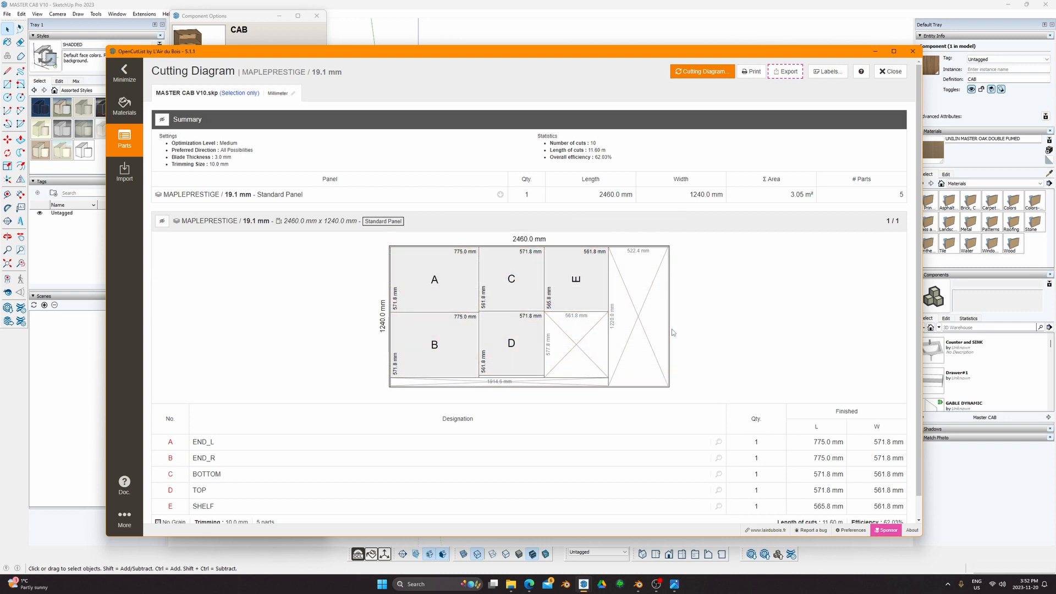
{"action": "left_click", "coordinate": [891, 73]}
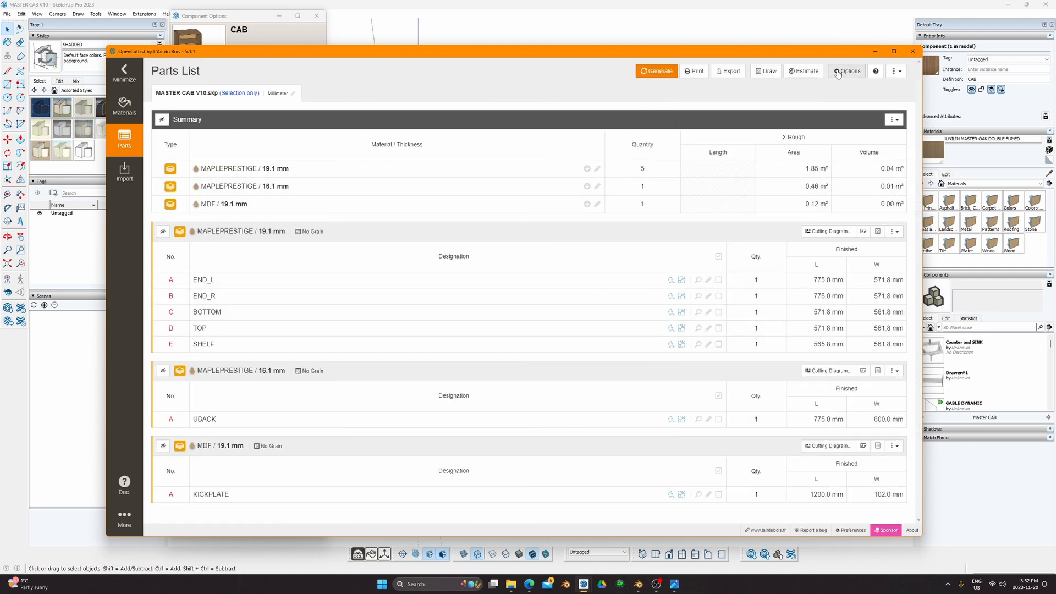
Step: Return to the MDF / 19.1 mm group, then minimize OpenCutList
{"action": "left_click_drag", "start_coordinate": [477, 232], "coordinate": [181, 232]}
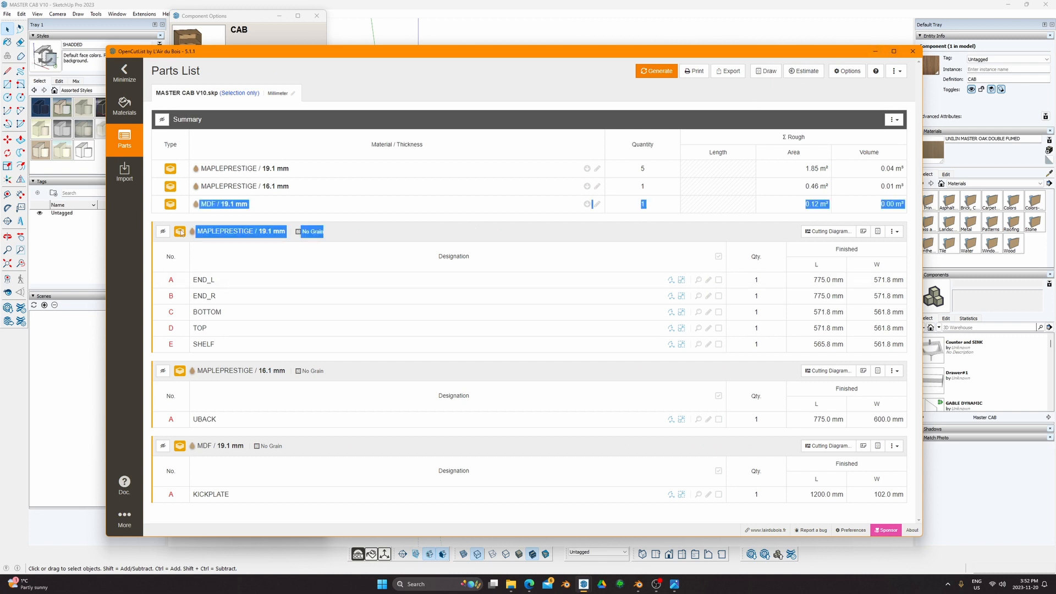
{"action": "left_click_drag", "start_coordinate": [286, 232], "coordinate": [251, 205]}
{"action": "left_click", "coordinate": [251, 206]}
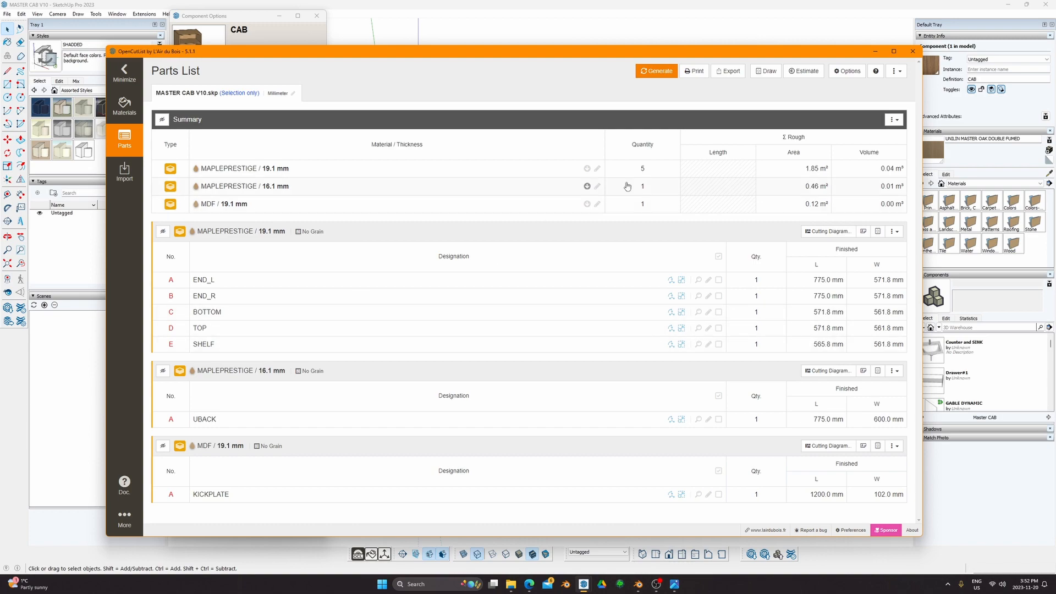
{"action": "left_click", "coordinate": [874, 51]}
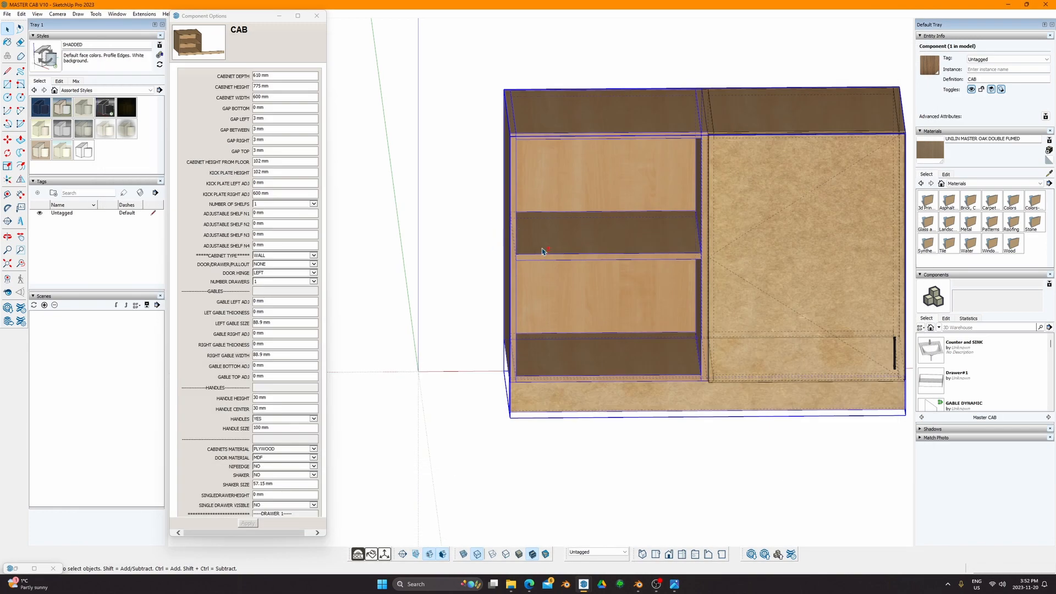
Step: Set NUMBER OF SHELFS back to 0 and apply it
{"action": "middle_click_drag", "start_coordinate": [543, 251], "coordinate": [553, 187]}
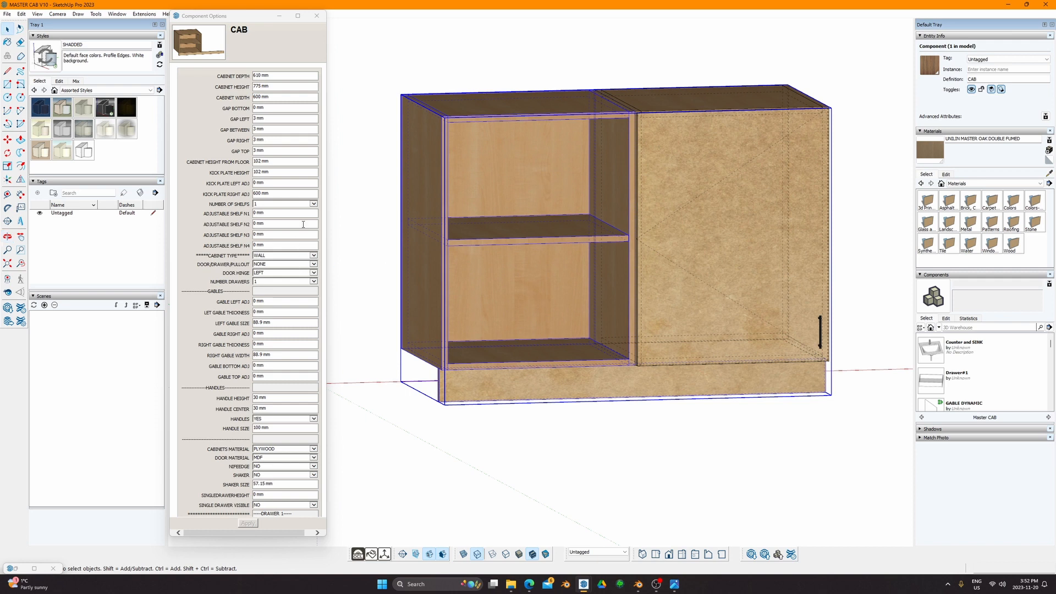
{"action": "left_click", "coordinate": [288, 214]}
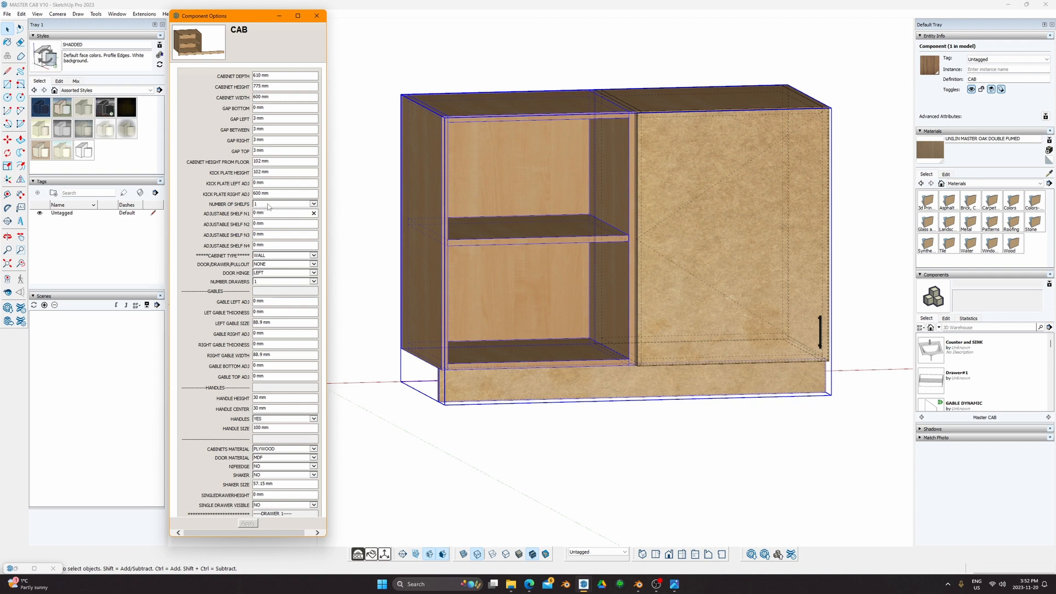
{"action": "left_click", "coordinate": [314, 204]}
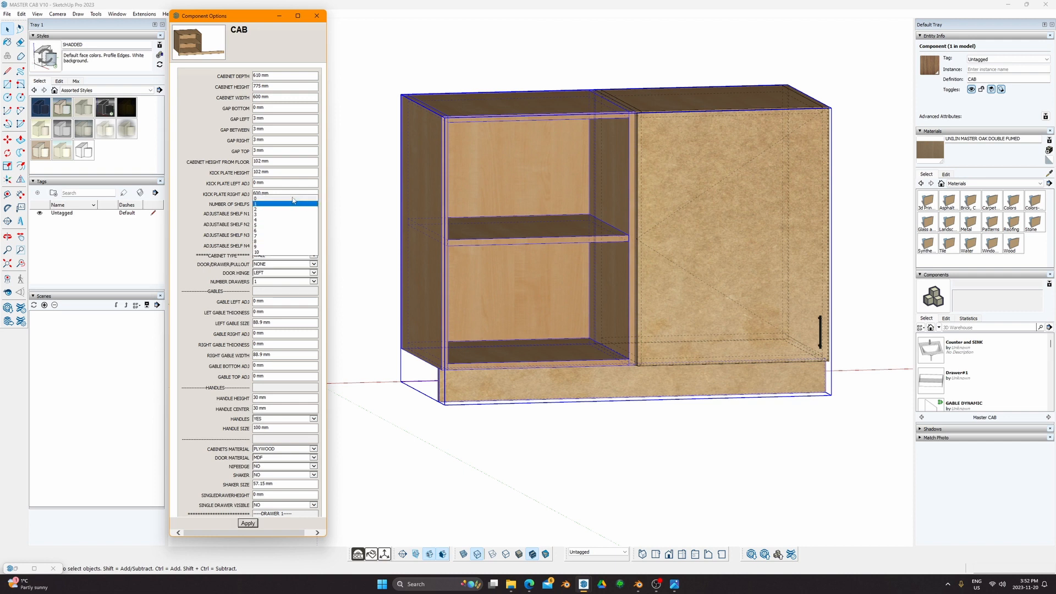
{"action": "left_click", "coordinate": [293, 198]}
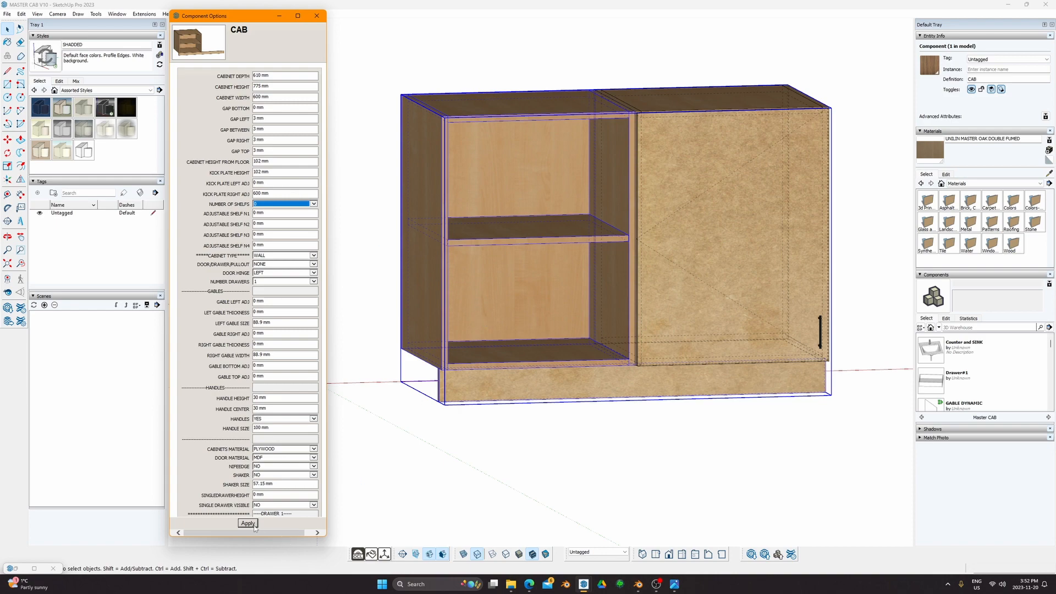
{"action": "left_click", "coordinate": [253, 525]}
{"action": "middle_click_drag", "start_coordinate": [521, 283], "coordinate": [478, 256]}
Step: Set adjustable shelf positions N1 to 300 mm and N2 to 400 mm
{"action": "left_click", "coordinate": [277, 213]}
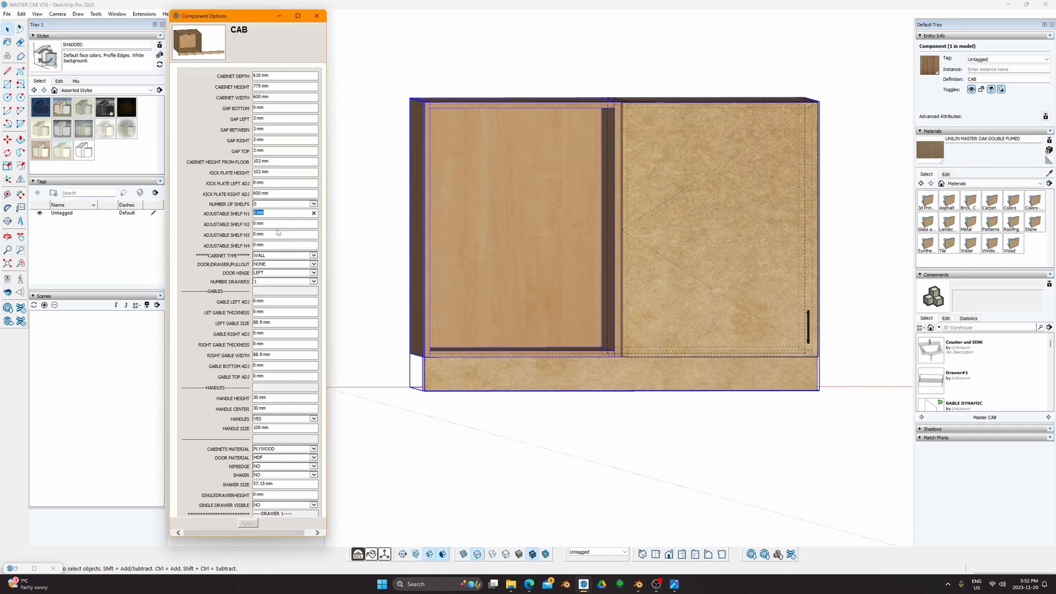
{"action": "type", "text": "300"}
{"action": "key", "text": "Return"}
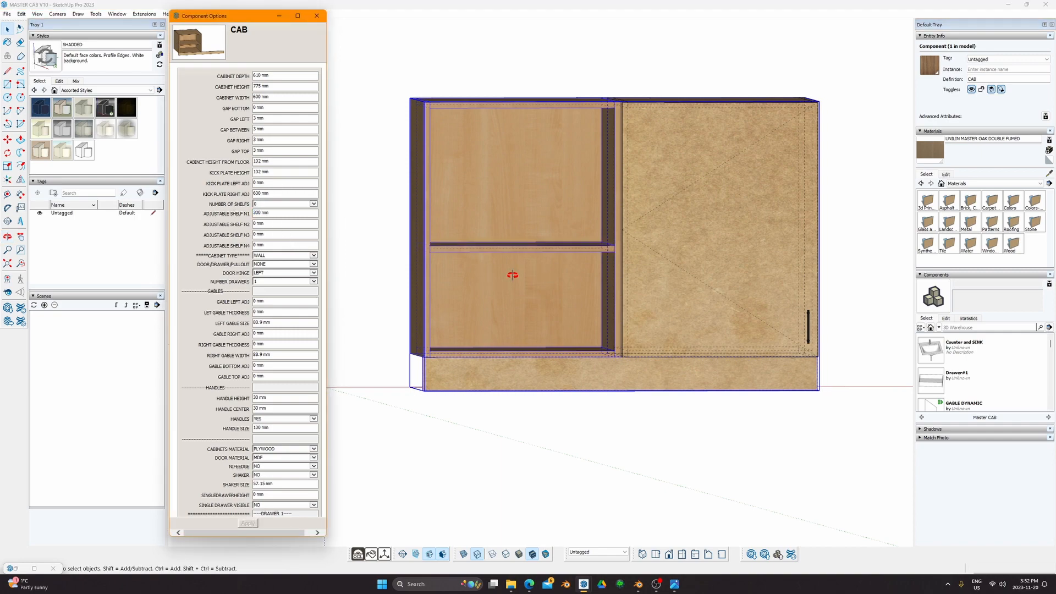
{"action": "middle_click_drag", "start_coordinate": [509, 274], "coordinate": [365, 259]}
{"action": "scroll", "coordinate": [365, 259], "scroll_direction": "up", "scroll_amount": 3}
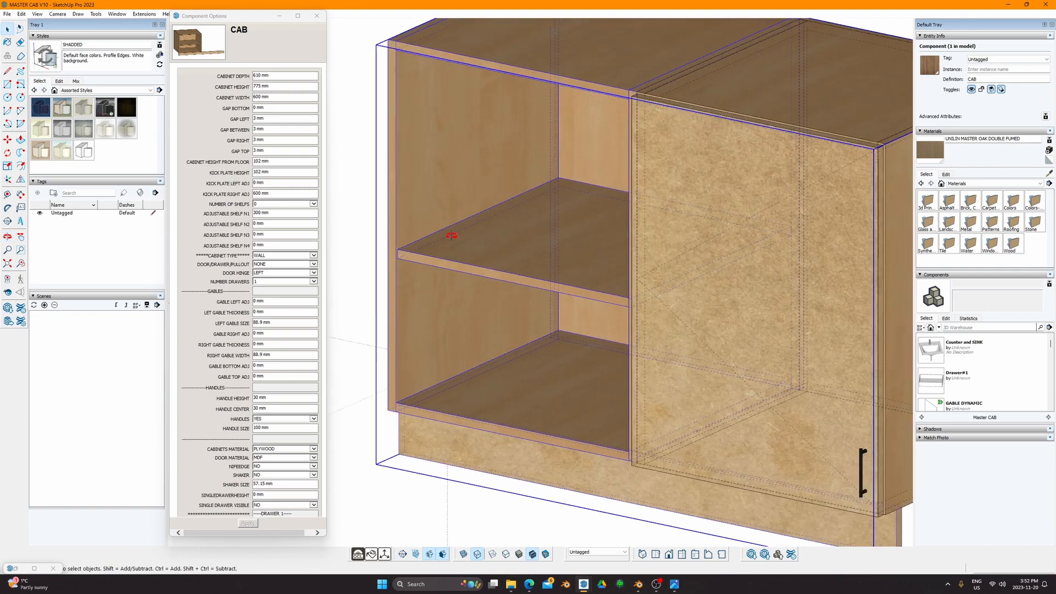
{"action": "mouse_move", "coordinate": [452, 233]}
{"action": "middle_mouse_down"}
{"action": "mouse_move", "coordinate": [538, 231]}
{"action": "mouse_move", "coordinate": [436, 285]}
{"action": "mouse_move", "coordinate": [438, 235]}
{"action": "middle_mouse_up"}
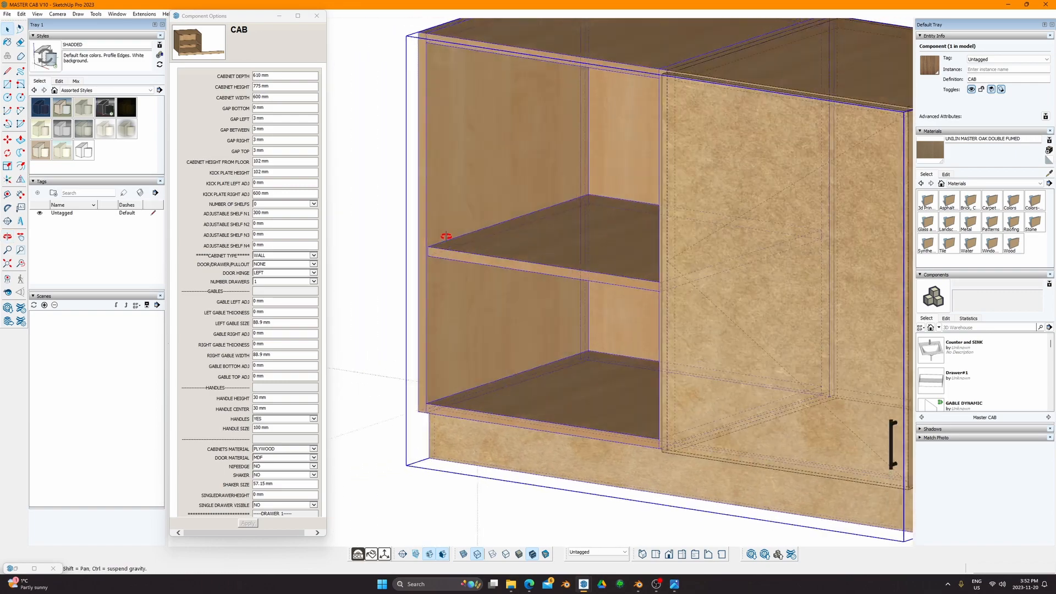
{"action": "left_click", "coordinate": [277, 224]}
{"action": "type", "text": "400"}
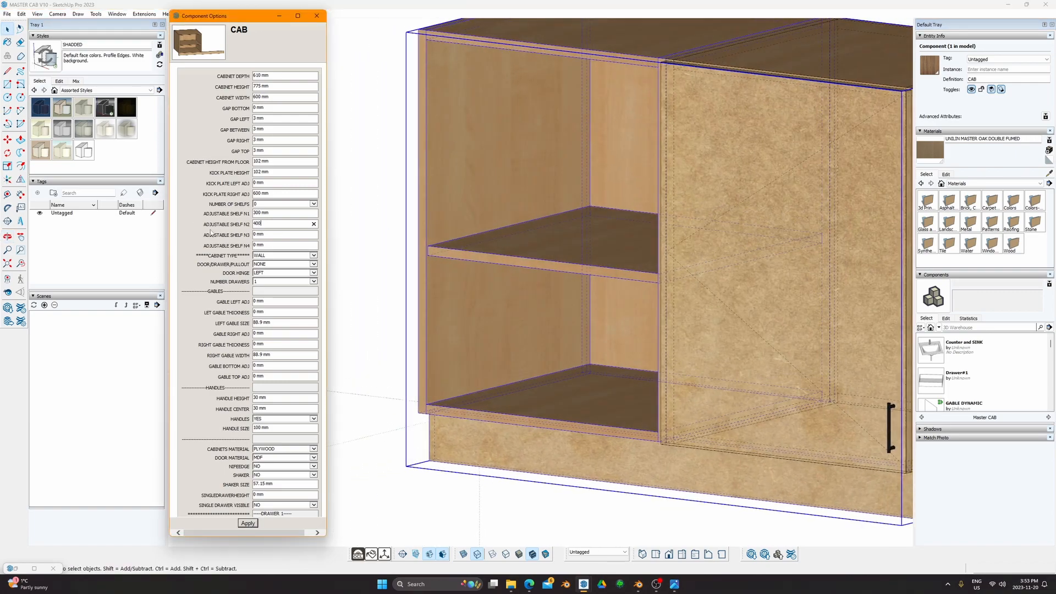
{"action": "key", "text": "Return"}
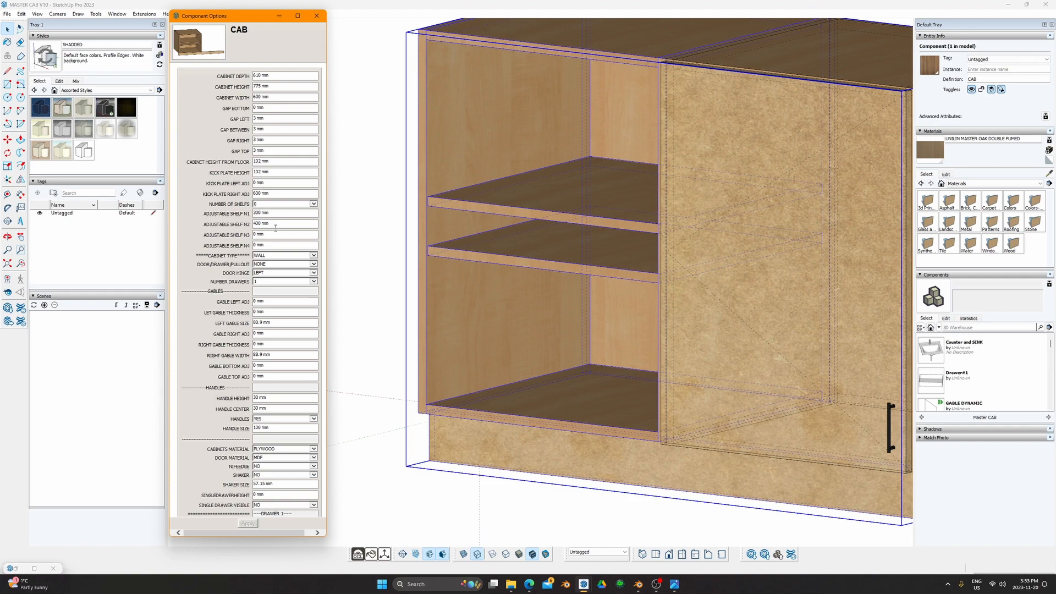
Step: Set the third adjustable shelf to 500 mm and orbit to check all three
{"action": "type", "text": "50"}
{"action": "middle_click_drag", "start_coordinate": [501, 206], "coordinate": [499, 276], "text": "shift"}
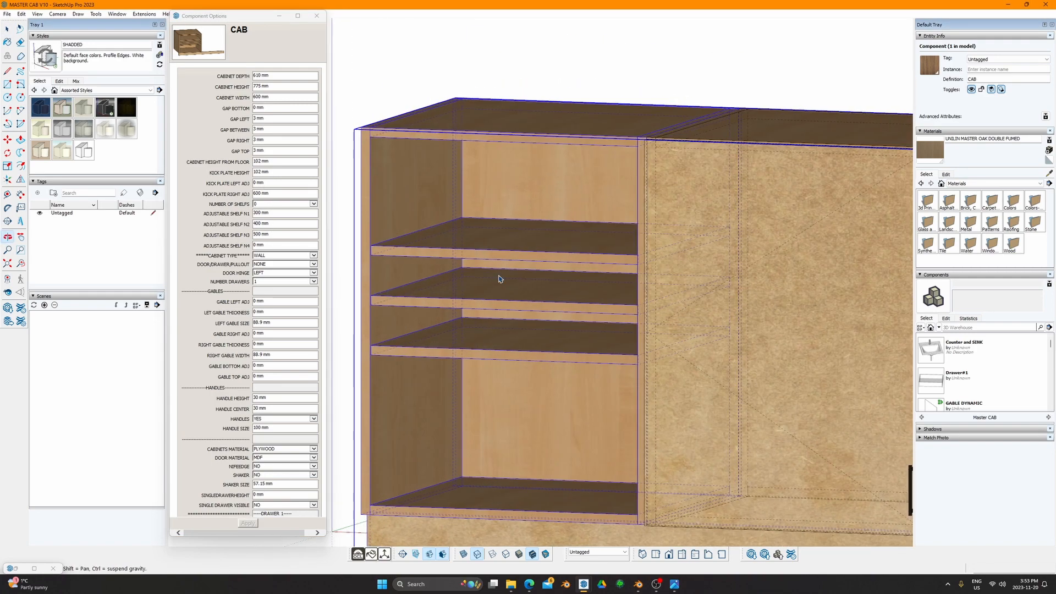
{"action": "key", "text": "space"}
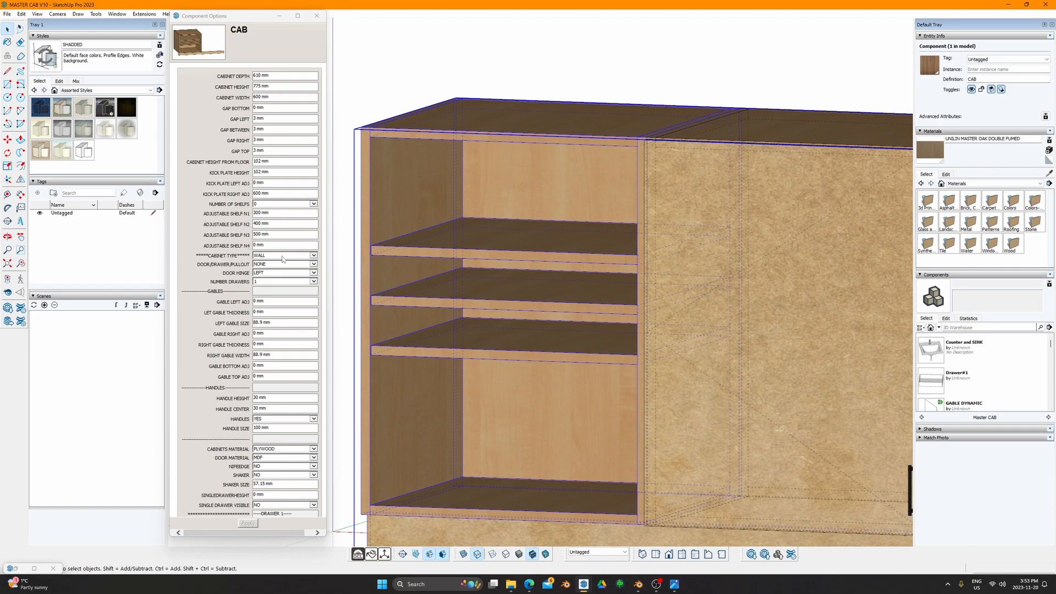
{"action": "middle_click_drag", "start_coordinate": [605, 311], "coordinate": [860, 363]}
{"action": "scroll", "coordinate": [740, 325], "scroll_direction": "up", "scroll_amount": 4}
{"action": "middle_click_drag", "start_coordinate": [739, 324], "coordinate": [809, 246]}
{"action": "scroll", "coordinate": [282, 468], "scroll_direction": "down", "scroll_amount": 10}
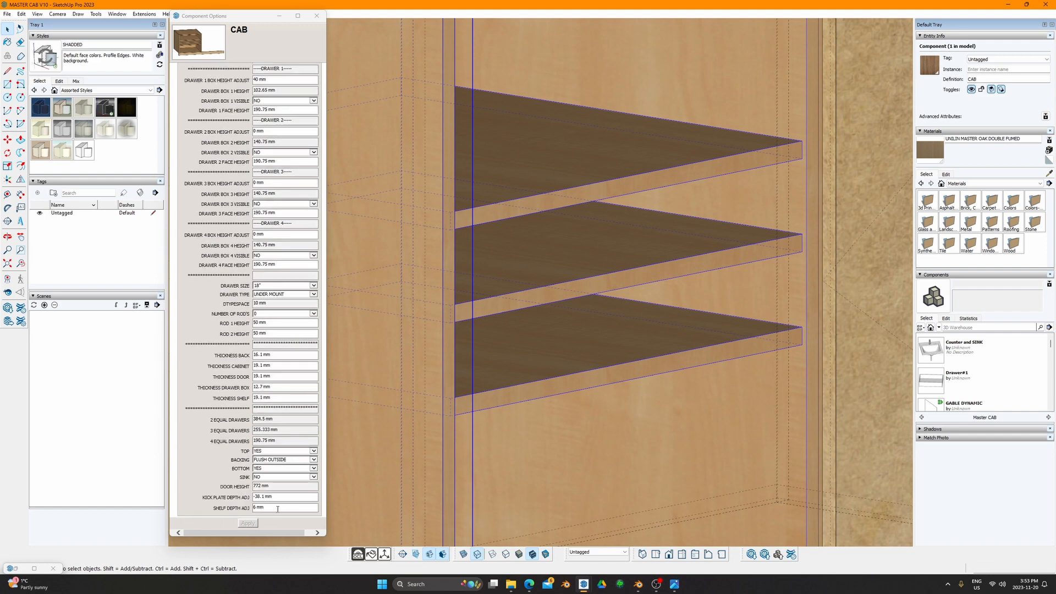
Step: Change SHELF DEPTH ADJ from 6 mm to 0 and orbit to inspect the flush shelves
{"action": "left_click", "coordinate": [273, 508]}
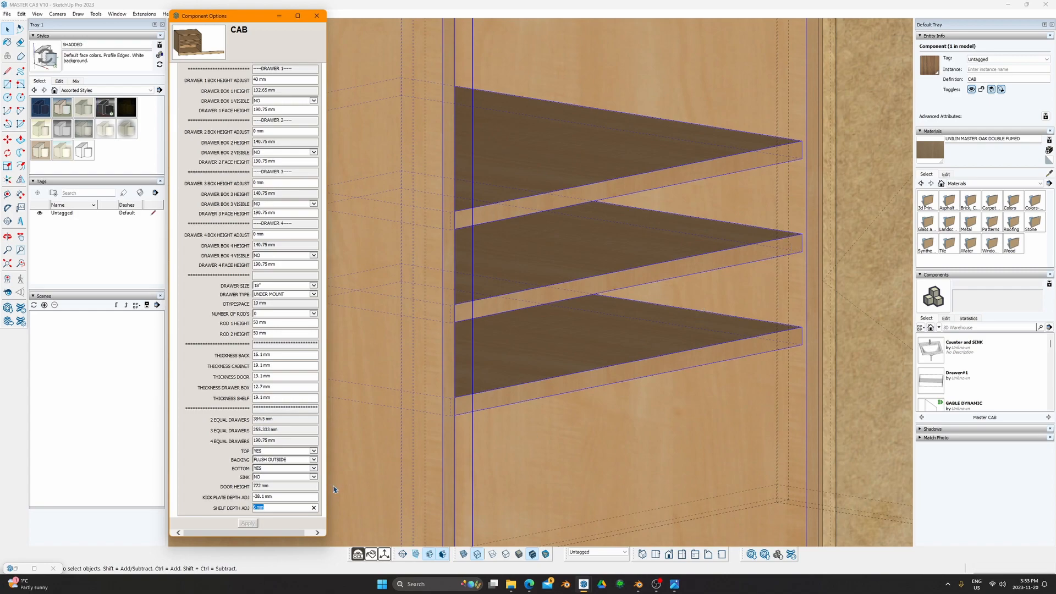
{"action": "type", "text": "0"}
{"action": "key", "text": "Return"}
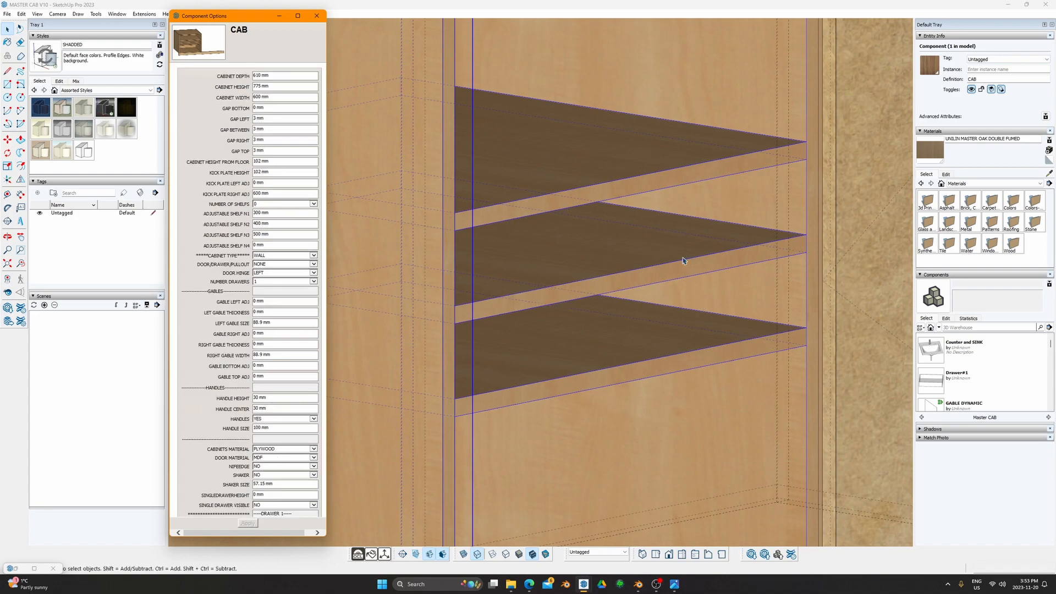
{"action": "scroll", "coordinate": [687, 260], "scroll_direction": "down", "scroll_amount": 4}
{"action": "middle_click_drag", "start_coordinate": [703, 276], "coordinate": [530, 233]}
{"action": "scroll", "coordinate": [567, 229], "scroll_direction": "up", "scroll_amount": 5}
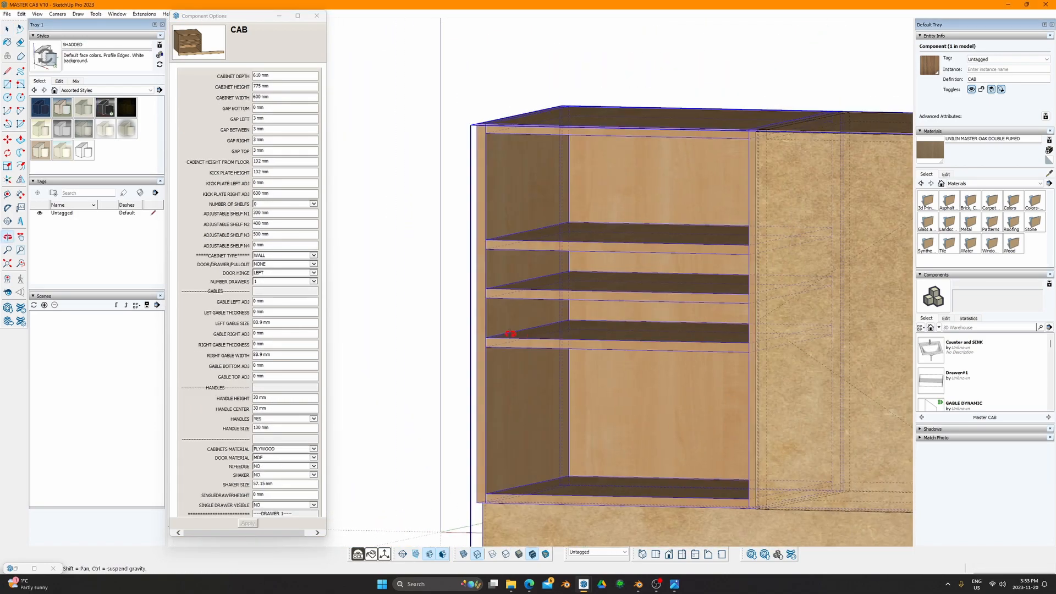
{"action": "scroll", "coordinate": [567, 229], "scroll_direction": "down", "scroll_amount": 3}
{"action": "scroll", "coordinate": [546, 263], "scroll_direction": "down", "scroll_amount": 3}
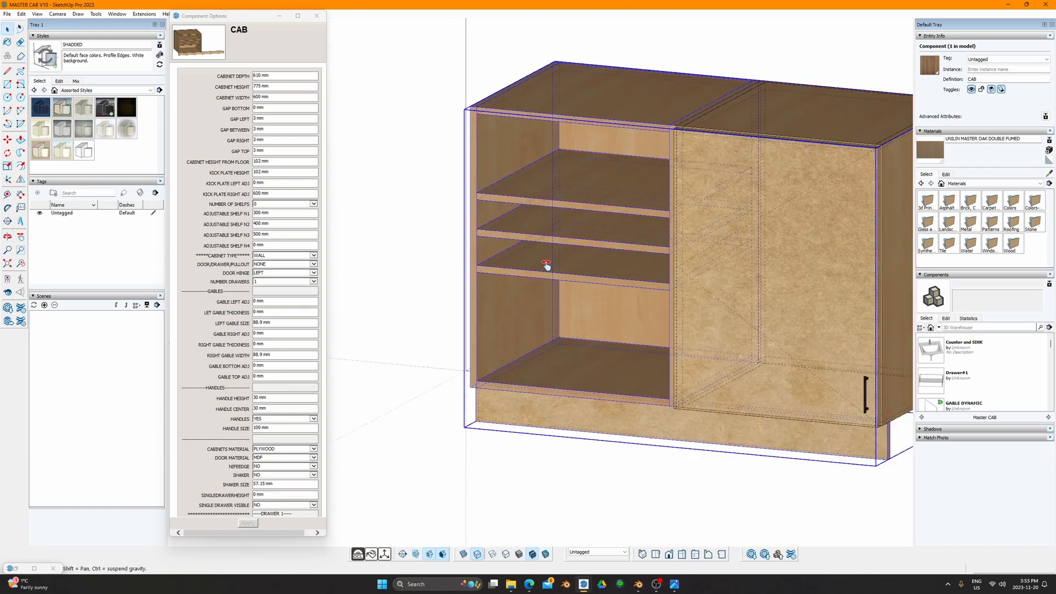
{"action": "scroll", "coordinate": [544, 317], "scroll_direction": "up", "scroll_amount": 7}
{"action": "scroll", "coordinate": [545, 317], "scroll_direction": "down", "scroll_amount": 3}
{"action": "middle_click_drag", "start_coordinate": [556, 161], "coordinate": [529, 125]}
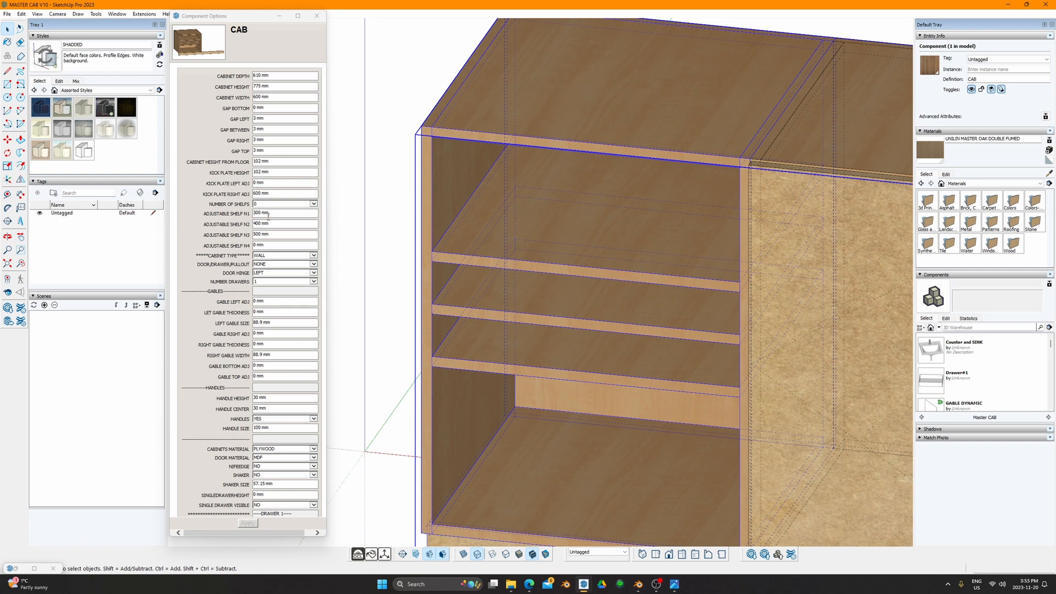
{"action": "left_click", "coordinate": [277, 256]}
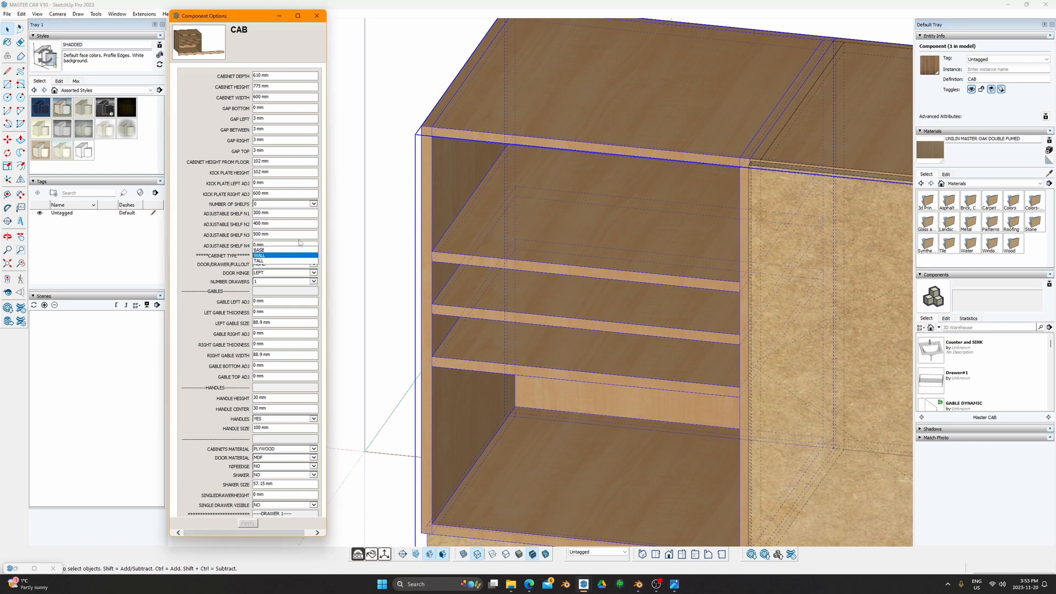
Step: Apply BASE as the CABINET TYPE and orbit to see the open top rails
{"action": "left_click", "coordinate": [272, 250]}
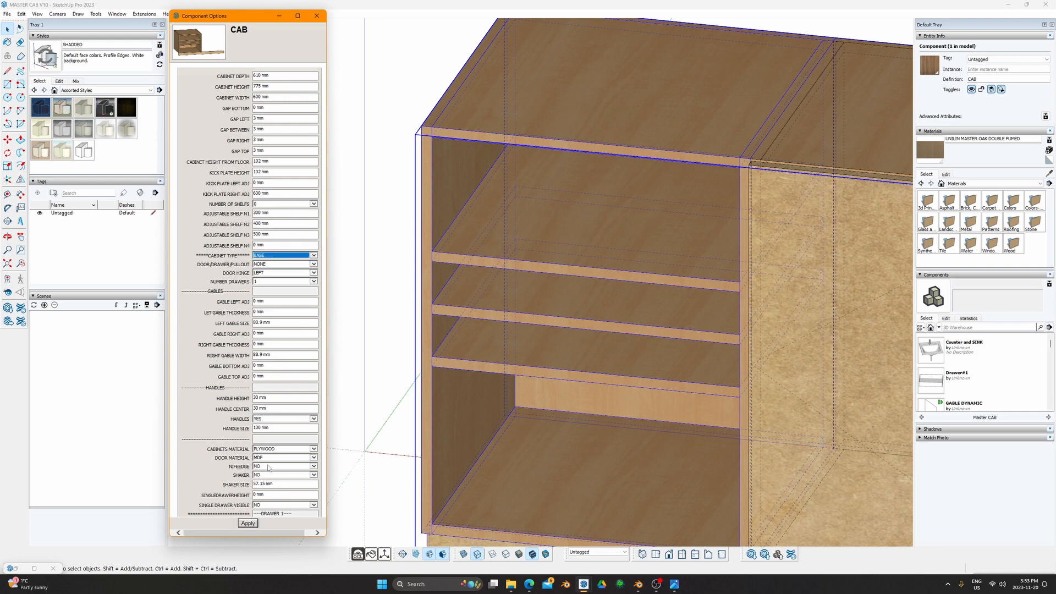
{"action": "left_click", "coordinate": [248, 524]}
{"action": "scroll", "coordinate": [490, 236], "scroll_direction": "down", "scroll_amount": 1}
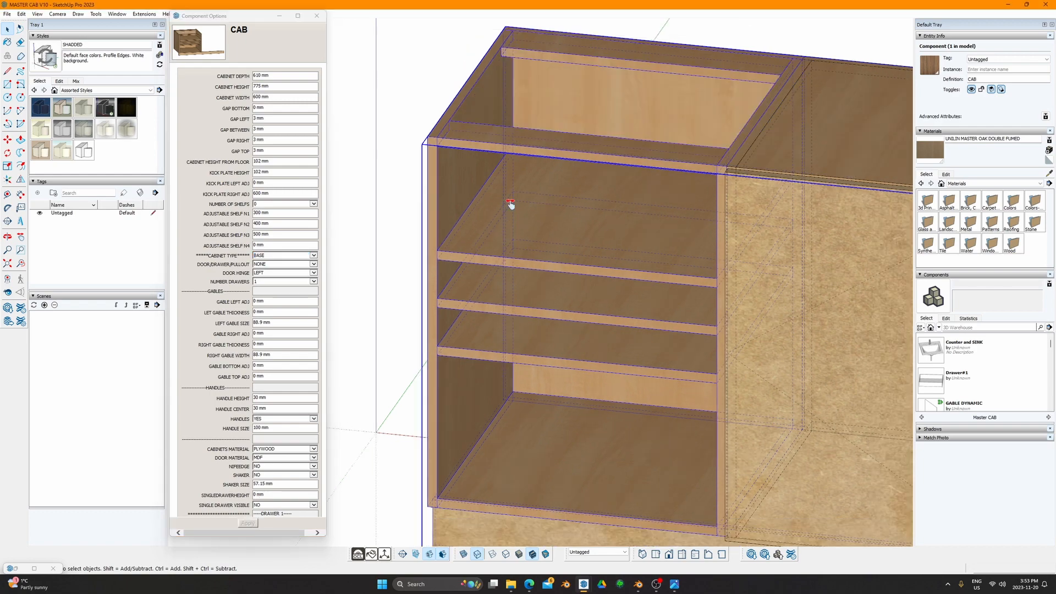
{"action": "middle_click_drag", "start_coordinate": [509, 203], "coordinate": [634, 276]}
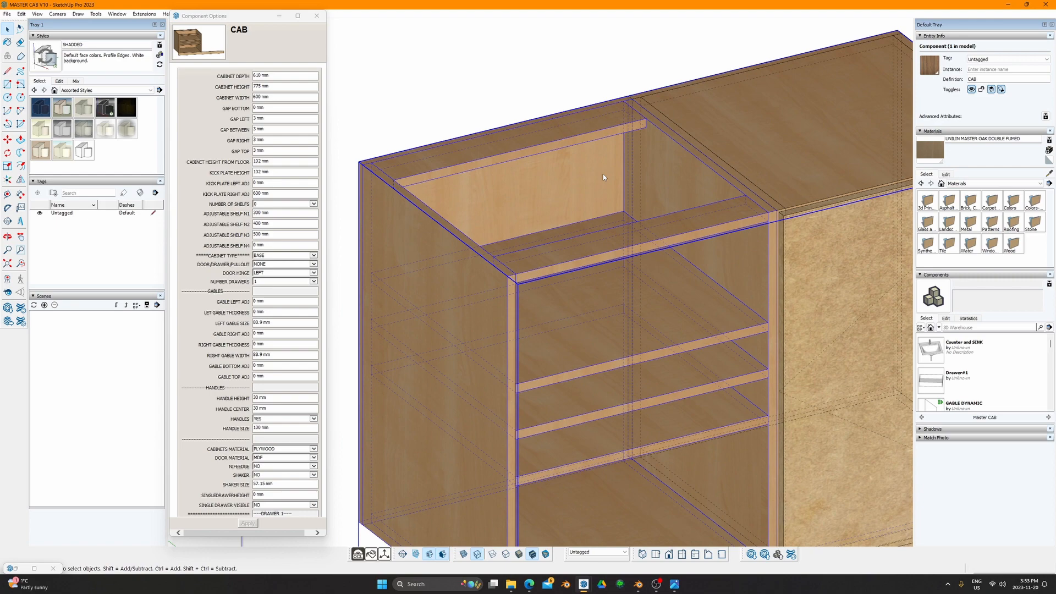
{"action": "scroll", "coordinate": [623, 299], "scroll_direction": "down", "scroll_amount": 3}
{"action": "middle_click_drag", "start_coordinate": [594, 280], "coordinate": [439, 312], "text": "shift"}
{"action": "middle_click_drag", "start_coordinate": [440, 233], "coordinate": [695, 254]}
{"action": "middle_click_drag", "start_coordinate": [465, 301], "coordinate": [376, 258]}
Step: Leave shelf count and cabinet type unchanged, then select the whole cabinet
{"action": "left_click", "coordinate": [312, 204]}
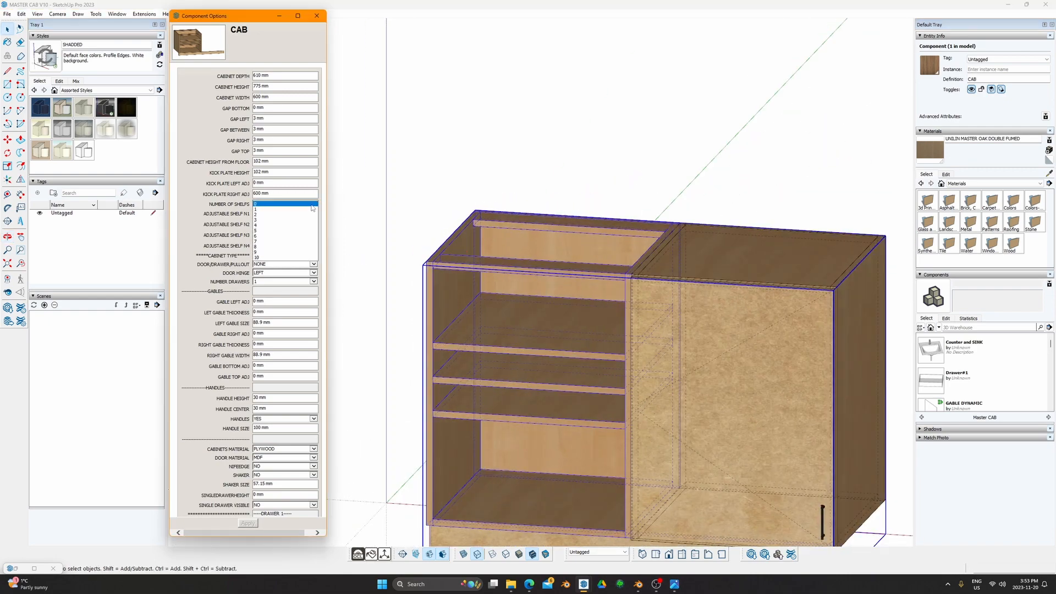
{"action": "left_click", "coordinate": [172, 222]}
{"action": "left_click", "coordinate": [311, 256]}
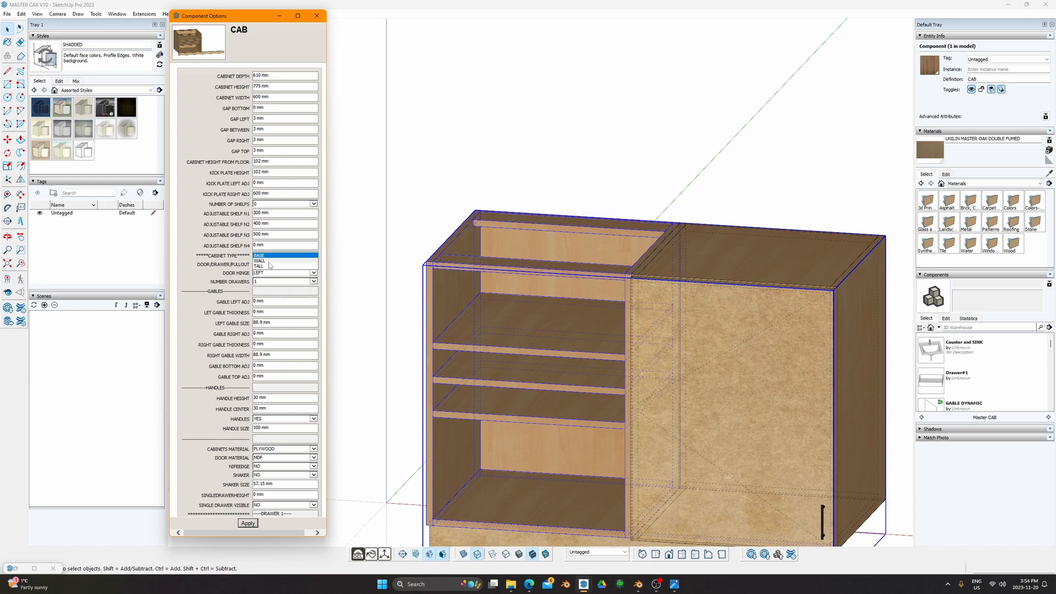
{"action": "left_click", "coordinate": [669, 309]}
{"action": "scroll", "coordinate": [663, 312], "scroll_direction": "down", "scroll_amount": 3}
{"action": "middle_click_drag", "start_coordinate": [640, 324], "coordinate": [743, 366]}
{"action": "left_click", "coordinate": [507, 317]}
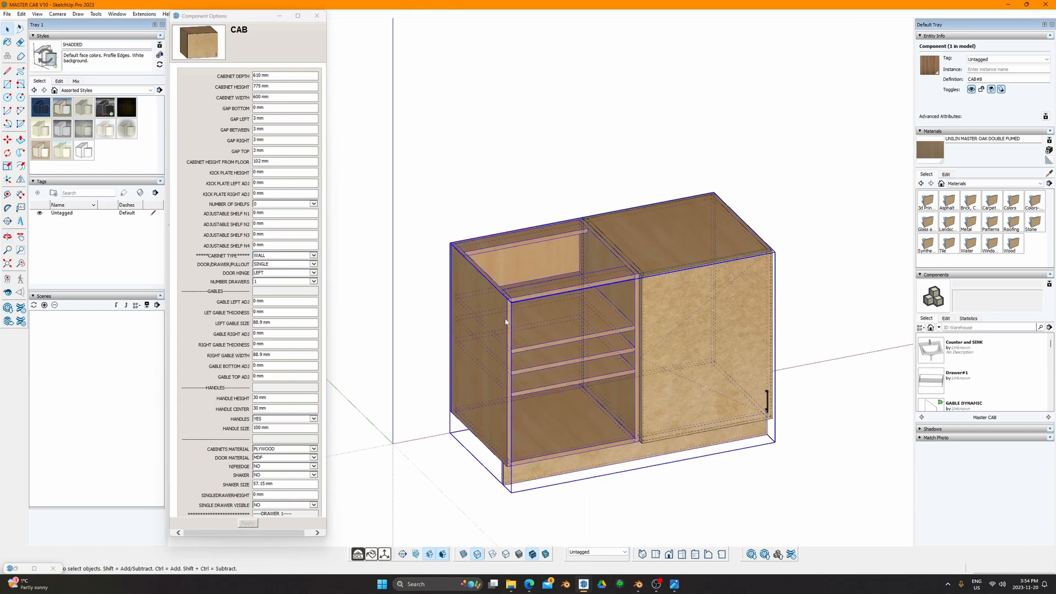
Step: Copy the cabinet to the right with Move and Ctrl
{"action": "key", "text": "m"}
{"action": "left_click", "coordinate": [451, 411]}
{"action": "key", "text": "ctrl"}
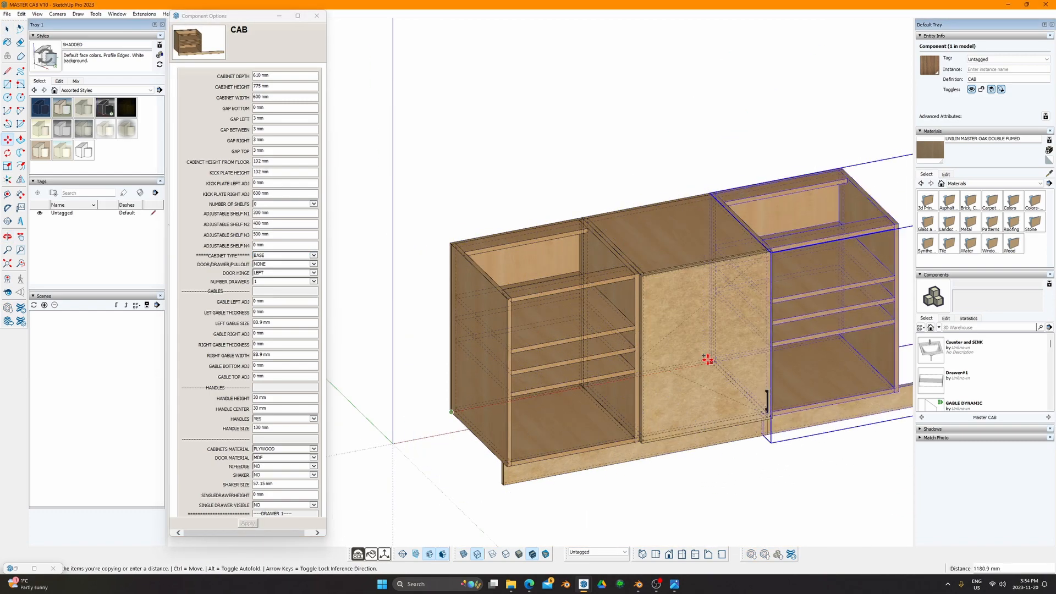
{"action": "left_click", "coordinate": [697, 380]}
{"action": "middle_click_drag", "start_coordinate": [697, 380], "coordinate": [635, 344]}
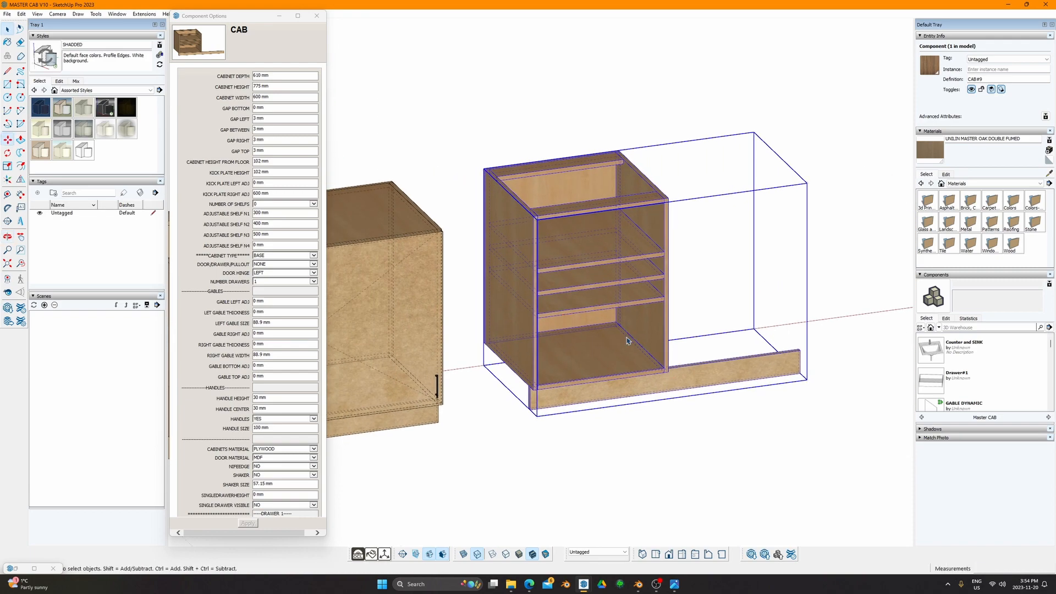
Step: Set the copy's KICK PLATE HEIGHT to 0
{"action": "key", "text": "space"}
{"action": "triple_click", "coordinate": [276, 174]}
{"action": "type", "text": "0"}
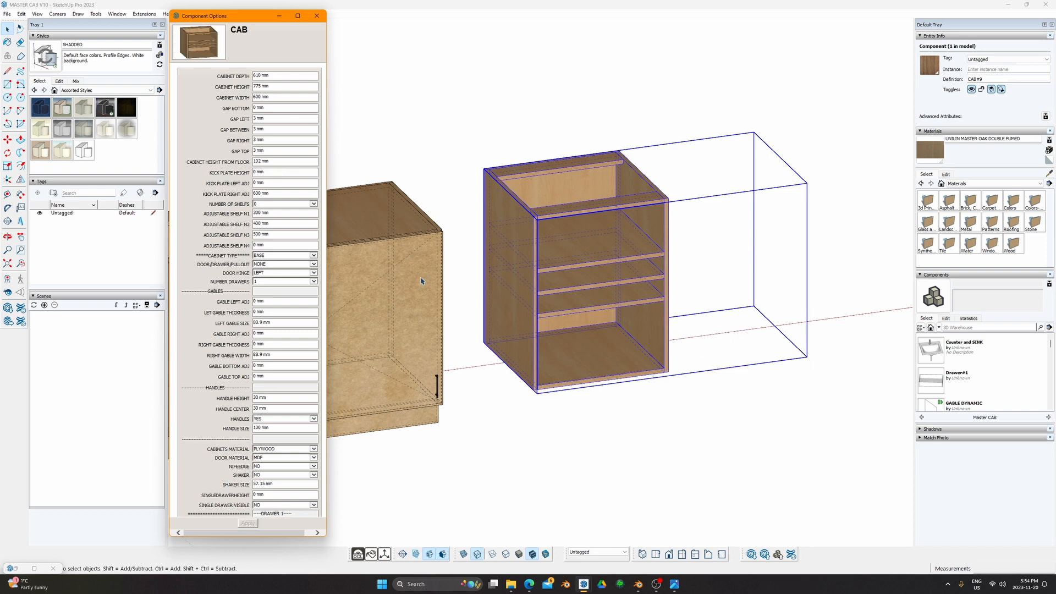
{"action": "left_click", "coordinate": [462, 363]}
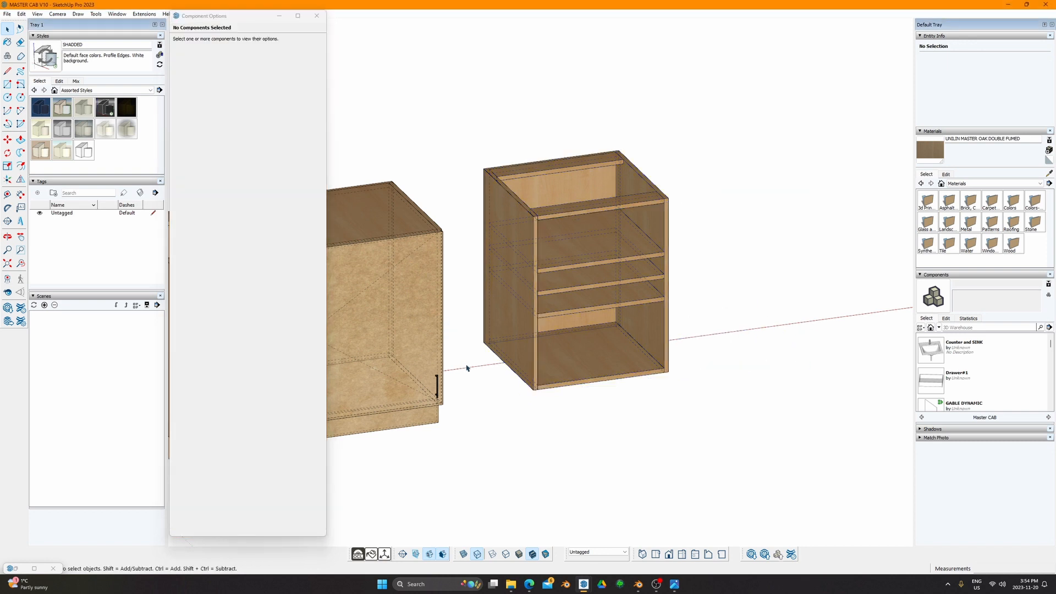
Step: Place Tape Measure guides at 36", then 1.5" and 18" higher, above the floor
{"action": "key", "text": "t"}
{"action": "left_click", "coordinate": [470, 367]}
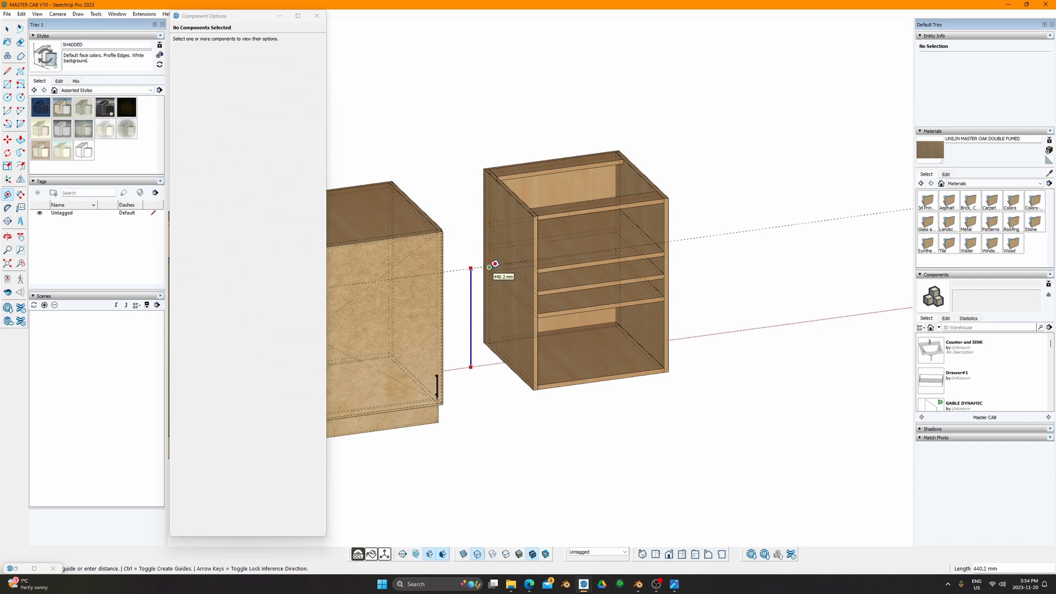
{"action": "type", "text": "36\""}
{"action": "key", "text": "Return"}
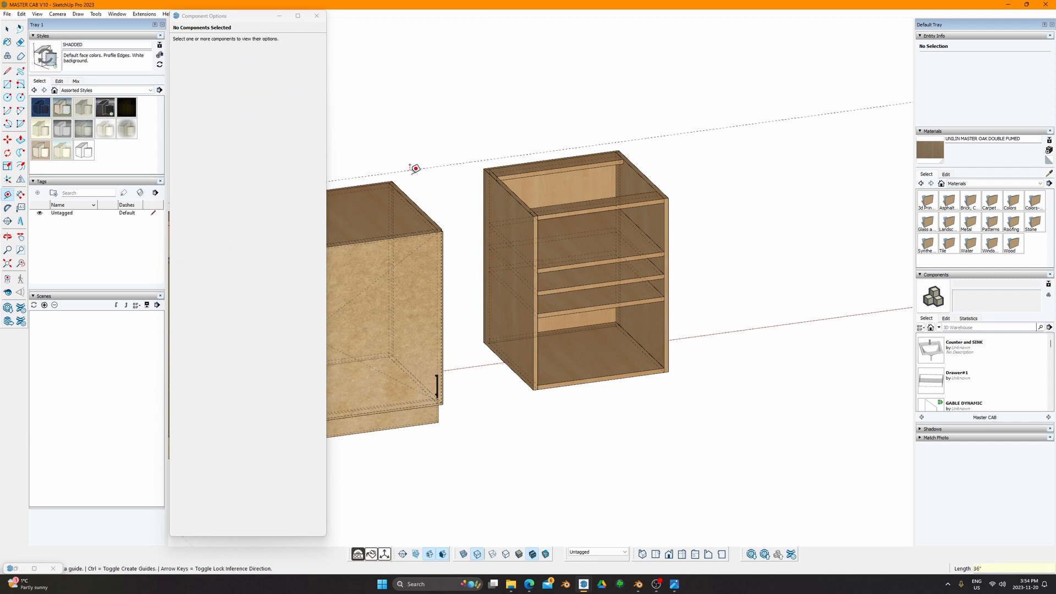
{"action": "left_click", "coordinate": [419, 169]}
{"action": "type", "text": "1."}
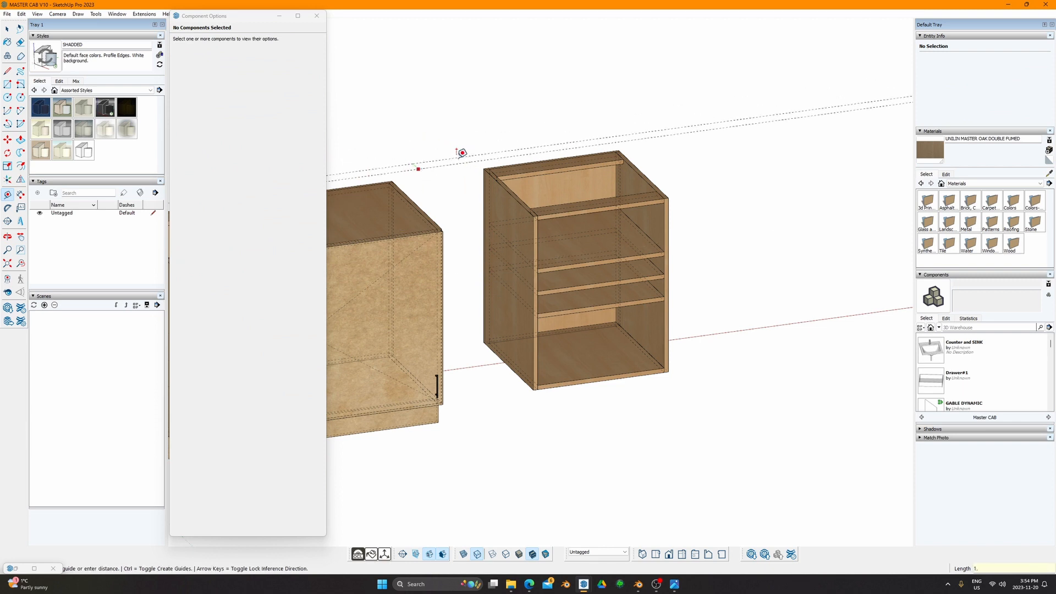
{"action": "type", "text": "5\""}
{"action": "key", "text": "Return"}
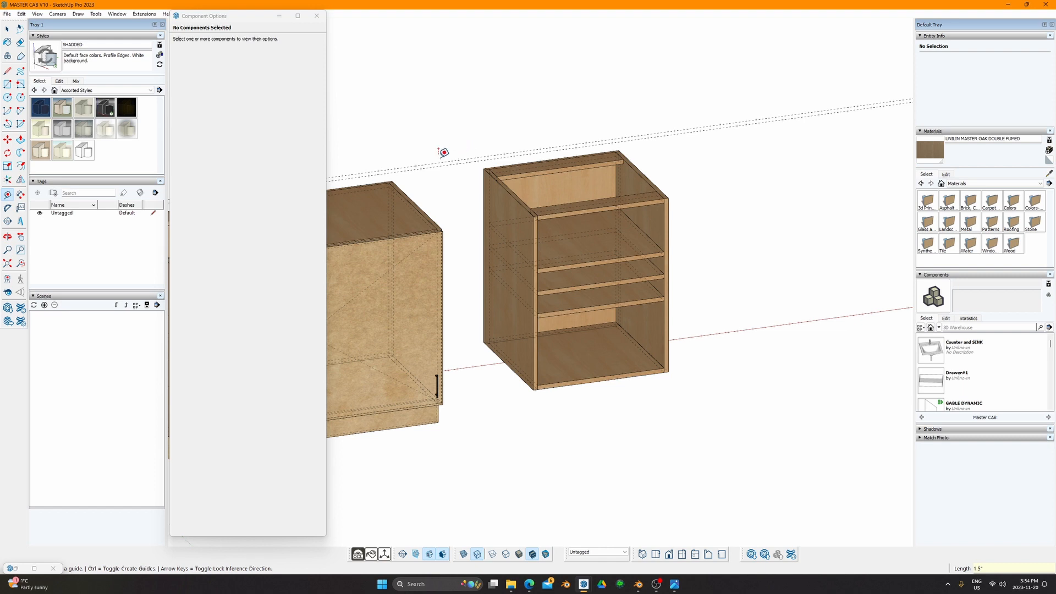
{"action": "left_click", "coordinate": [439, 162]}
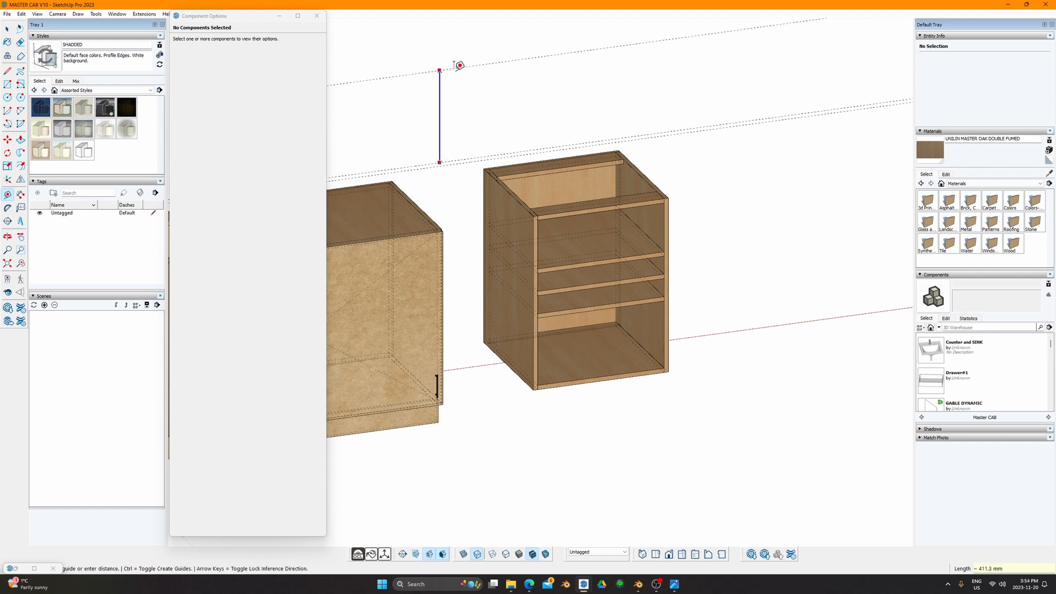
{"action": "type", "text": "18"}
{"action": "key", "text": "Return"}
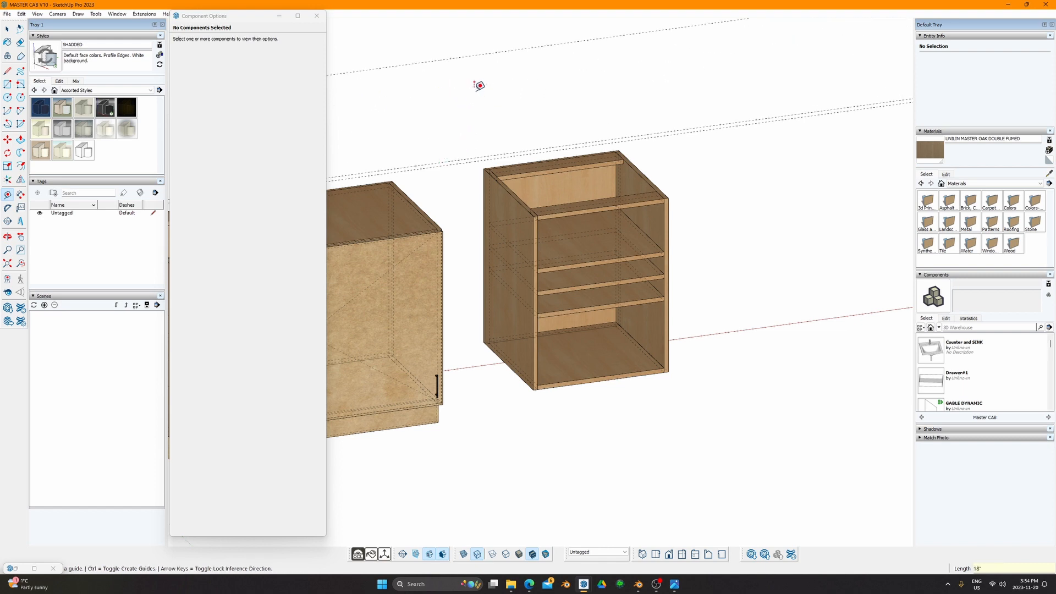
{"action": "left_click", "coordinate": [441, 59]}
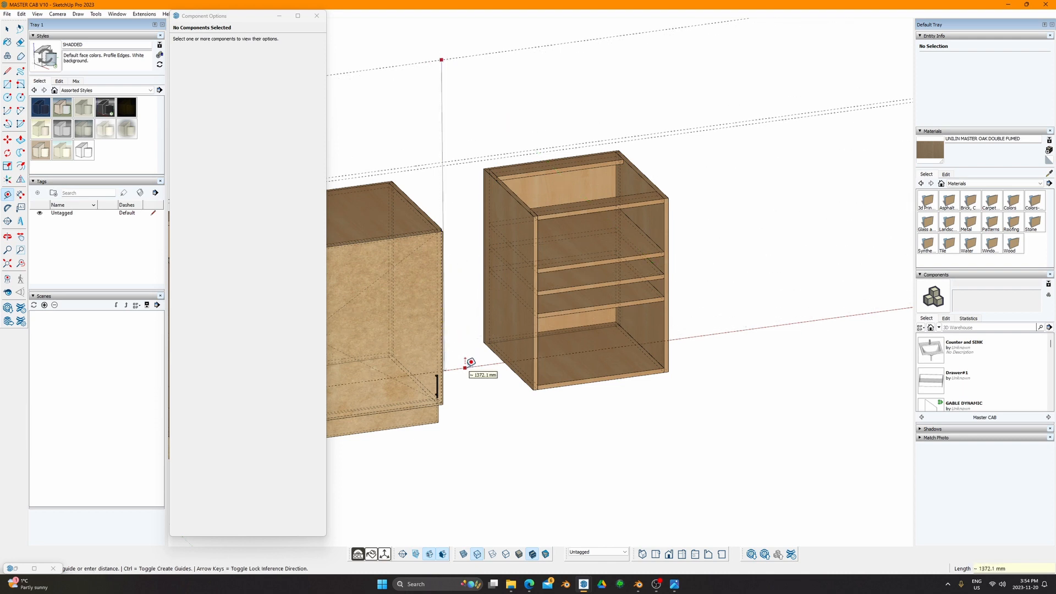
{"action": "key", "text": "space"}
{"action": "left_click", "coordinate": [506, 321]}
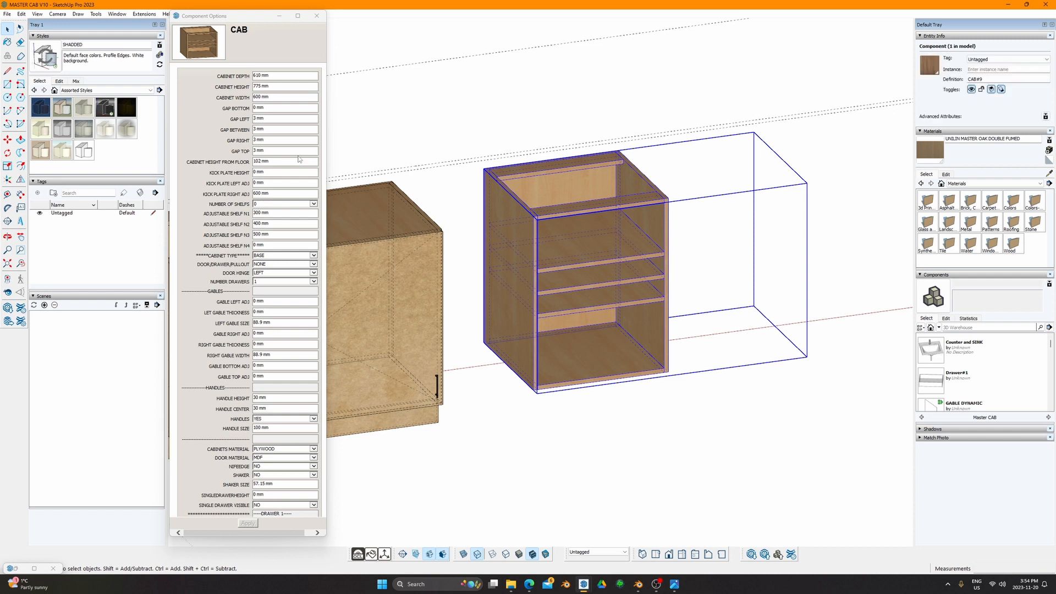
Step: Set CABINET HEIGHT FROM FLOOR to 1372.1 mm to raise the copy
{"action": "left_click", "coordinate": [228, 163]}
{"action": "type", "text": "1372.1"}
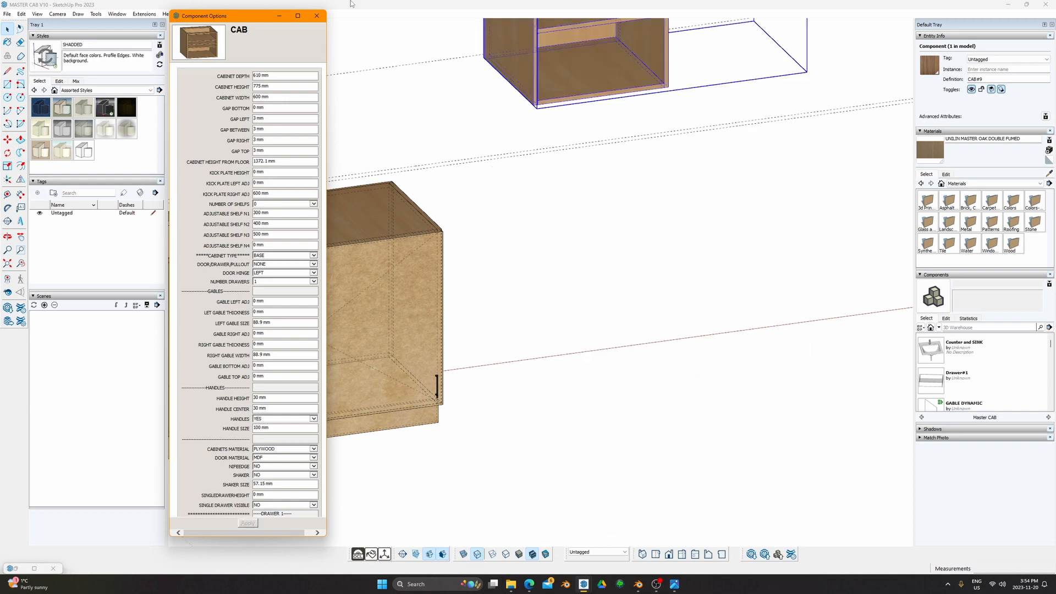
{"action": "scroll", "coordinate": [620, 137], "scroll_direction": "down", "scroll_amount": 1}
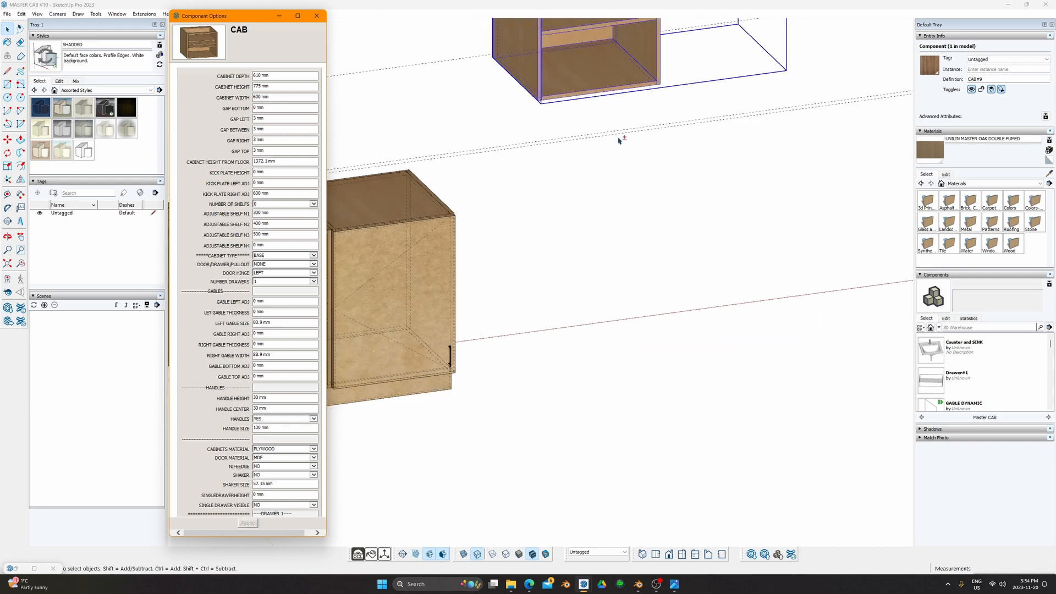
{"action": "middle_click_drag", "start_coordinate": [620, 140], "coordinate": [554, 349], "text": "shift"}
Step: Move the raised cabinet directly above the base cabinet and open it for editing
{"action": "key", "text": "m"}
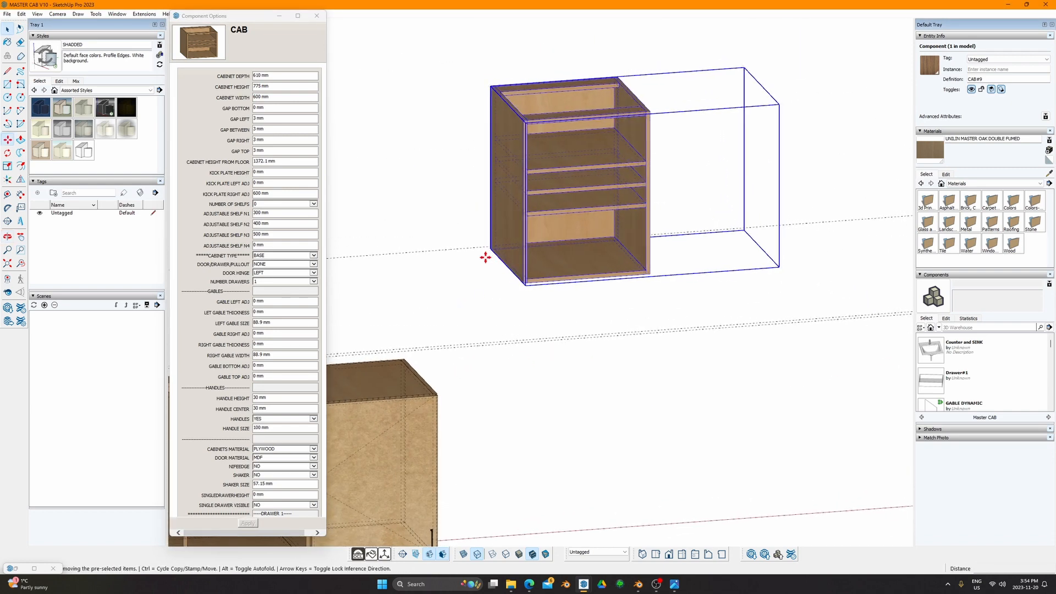
{"action": "left_click", "coordinate": [490, 255]}
{"action": "scroll", "coordinate": [443, 259], "scroll_direction": "down", "scroll_amount": 2}
{"action": "middle_click_drag", "start_coordinate": [444, 259], "coordinate": [668, 247], "text": "shift"}
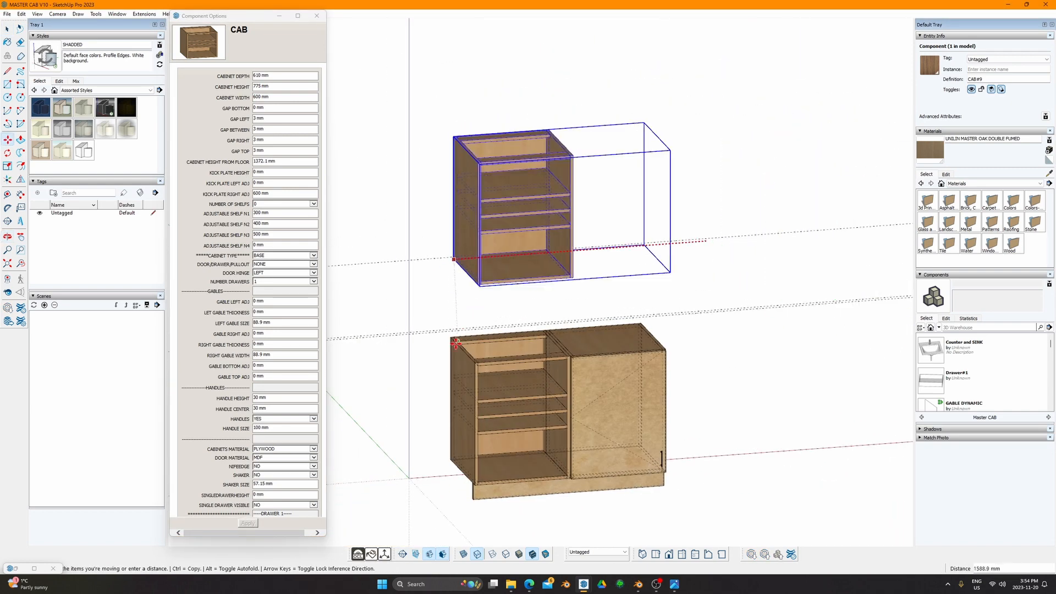
{"action": "left_click", "coordinate": [497, 232]}
{"action": "key", "text": "space"}
{"action": "scroll", "coordinate": [550, 217], "scroll_direction": "up", "scroll_amount": 3}
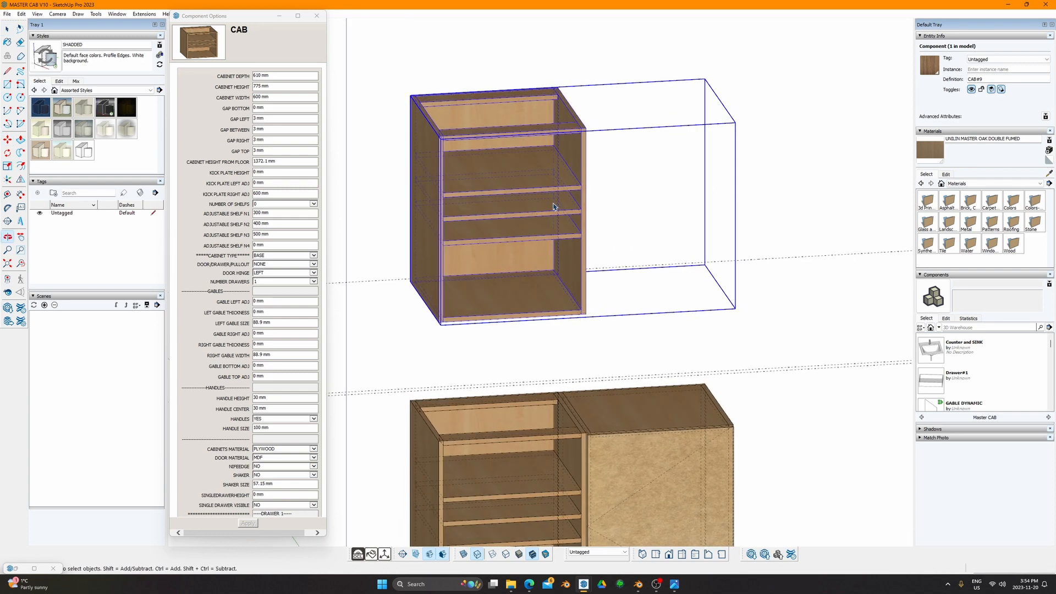
{"action": "double_click", "coordinate": [549, 173]}
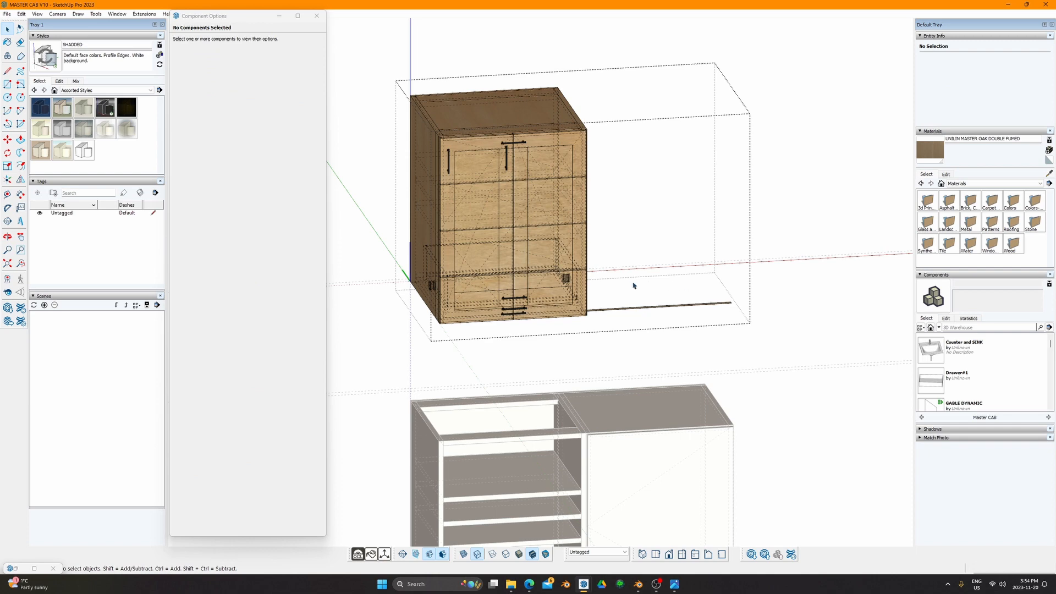
Step: Leave the edit context and select the raised upper cabinet
{"action": "left_click", "coordinate": [761, 192]}
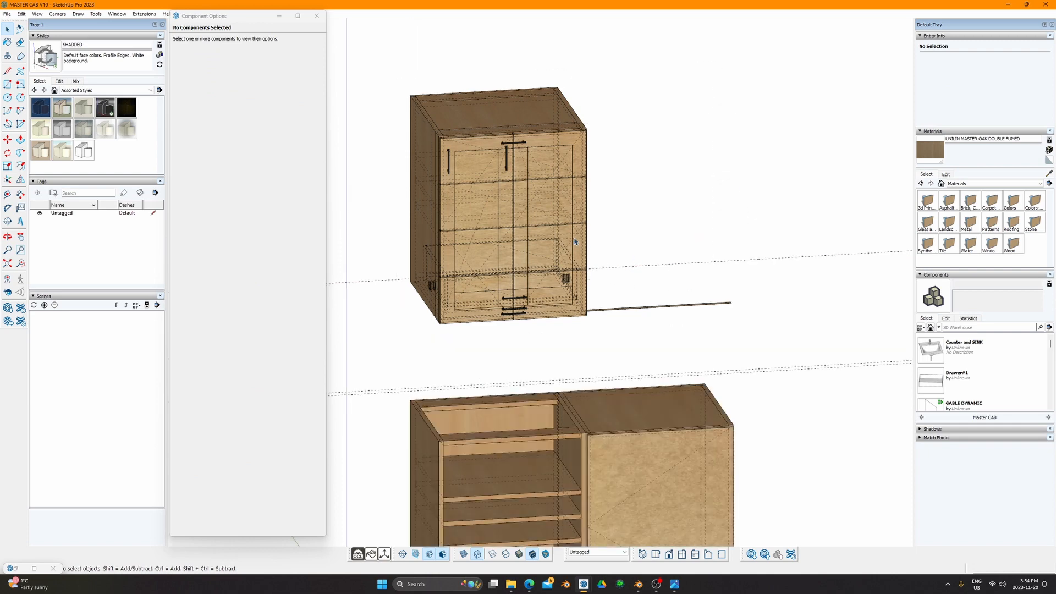
{"action": "left_click", "coordinate": [537, 209]}
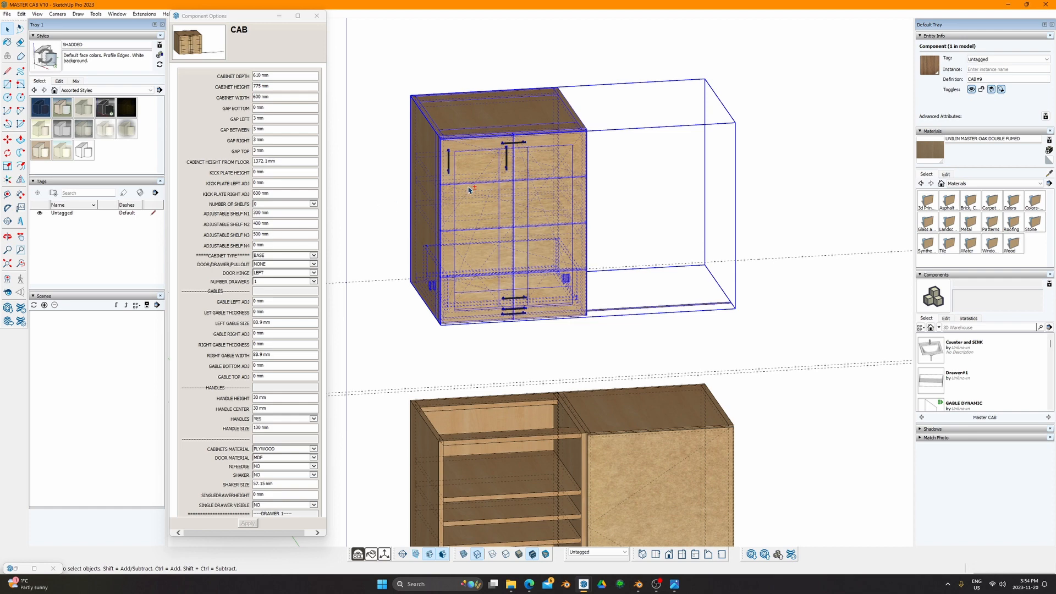
{"action": "left_click", "coordinate": [456, 81]}
{"action": "left_click", "coordinate": [467, 110]}
{"action": "double_click", "coordinate": [512, 156]}
{"action": "key", "text": "Escape"}
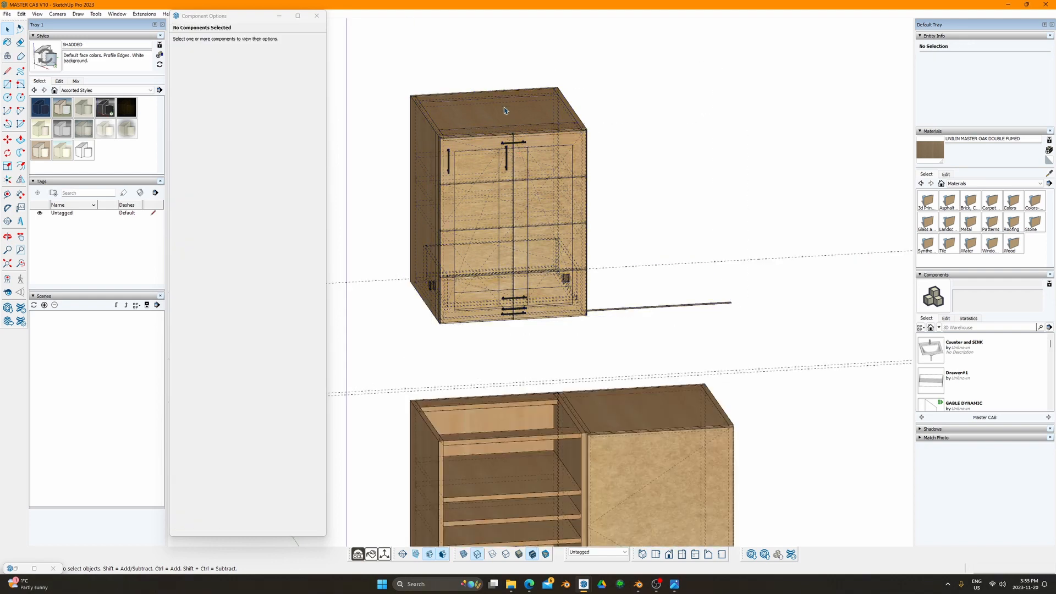
{"action": "left_click", "coordinate": [501, 138]}
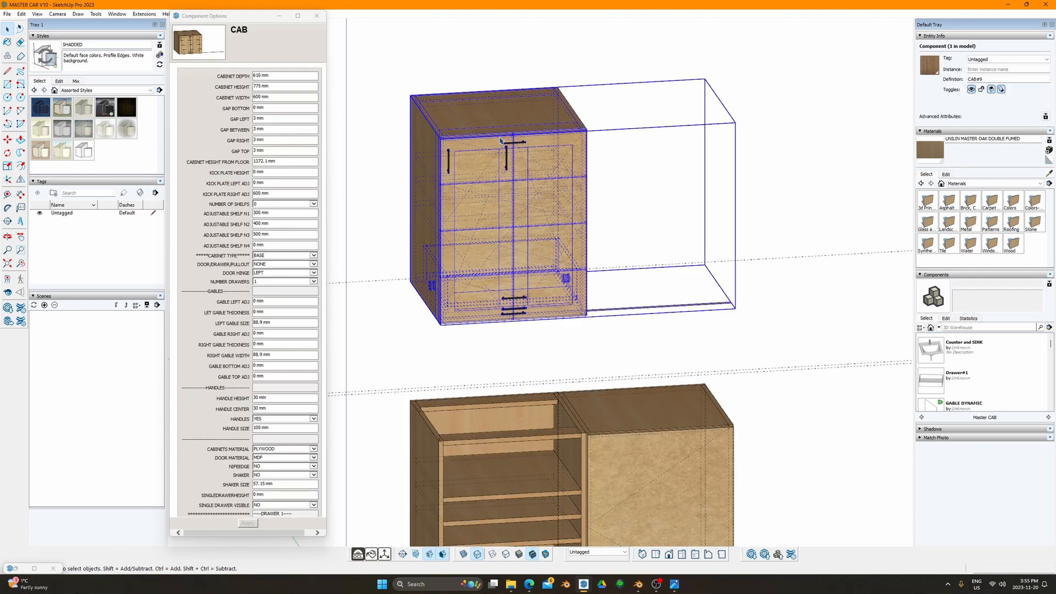
{"action": "left_click", "coordinate": [475, 70]}
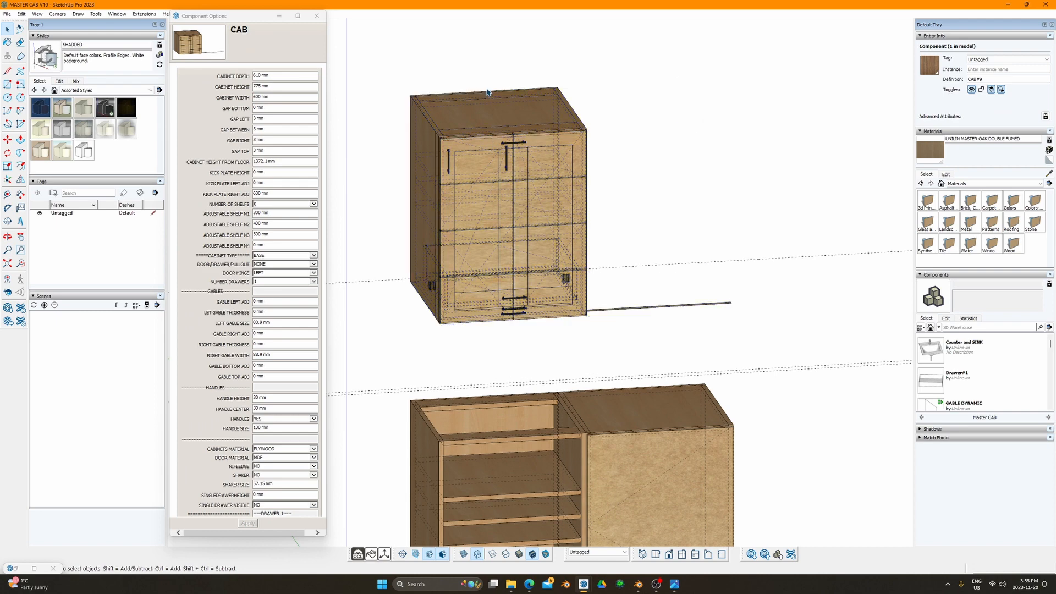
{"action": "left_click", "coordinate": [502, 147]}
Step: Redraw the upper cabinet with Dynamic Components > Redraw
{"action": "right_click", "coordinate": [454, 128]}
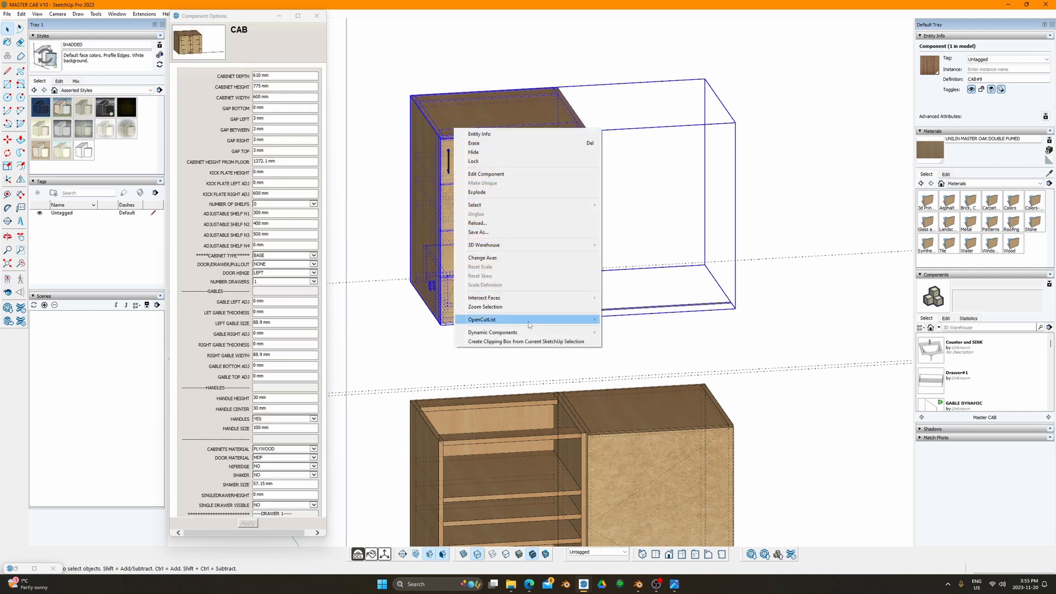
{"action": "mouse_move", "coordinate": [538, 333]}
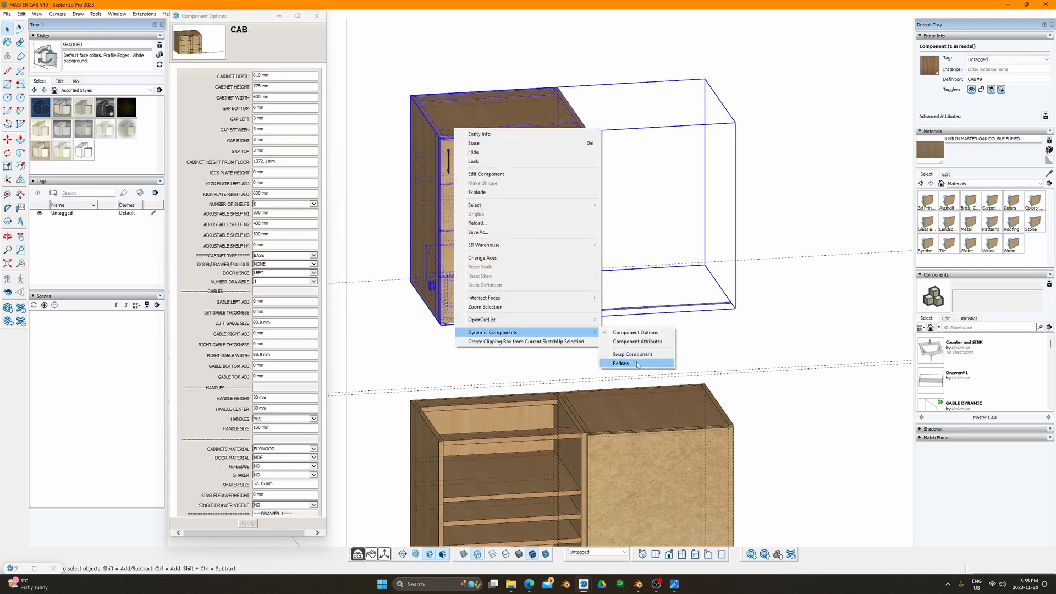
{"action": "left_click", "coordinate": [638, 364]}
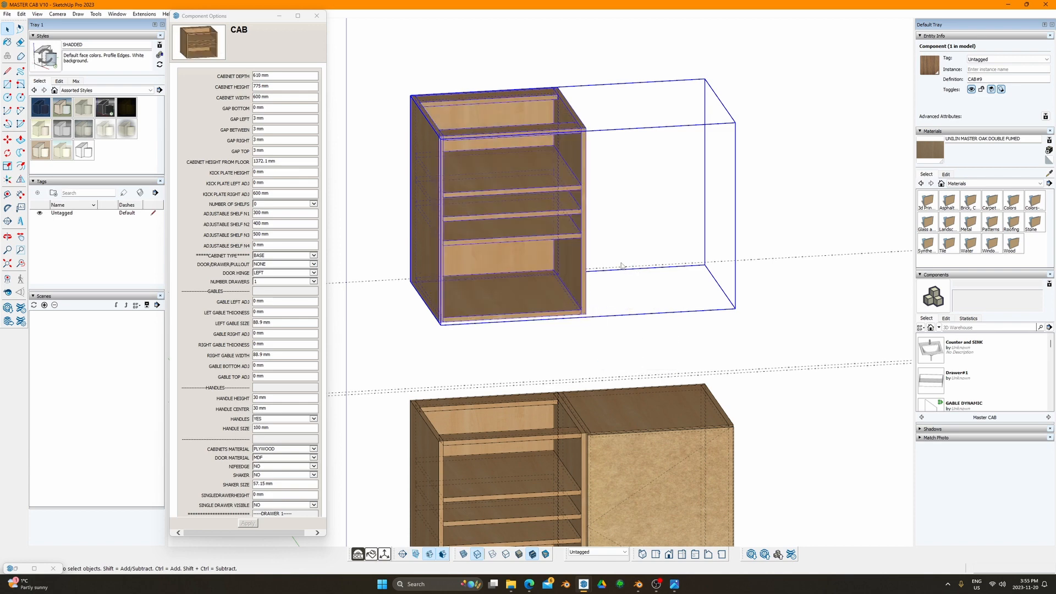
{"action": "middle_click_drag", "start_coordinate": [567, 132], "coordinate": [583, 119], "text": "shift"}
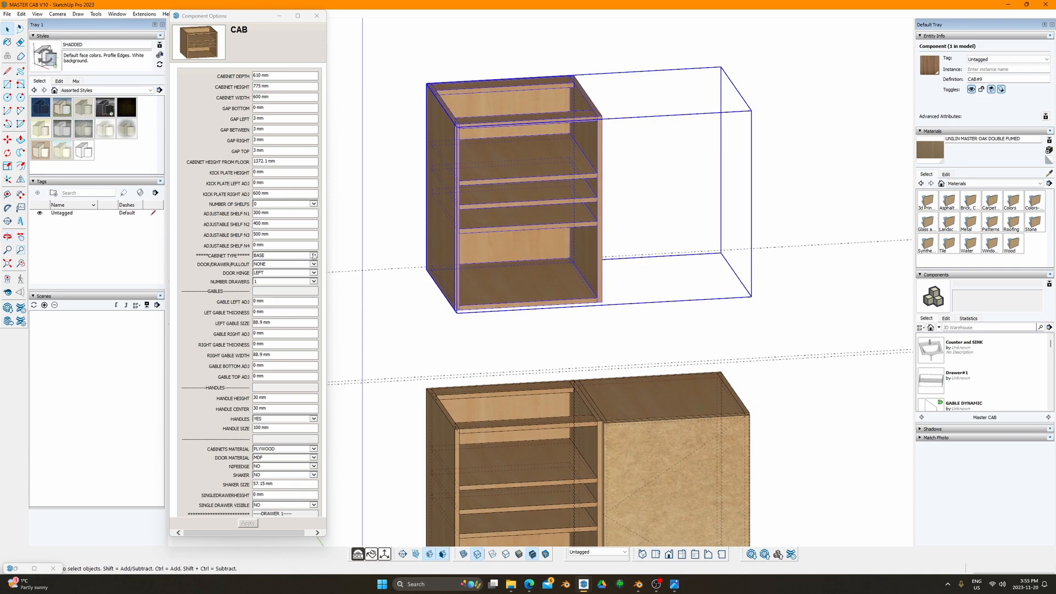
{"action": "left_click", "coordinate": [314, 255]}
Step: Set the upper cabinet's CABINET TYPE to WALL and apply it
{"action": "left_click", "coordinate": [275, 269]}
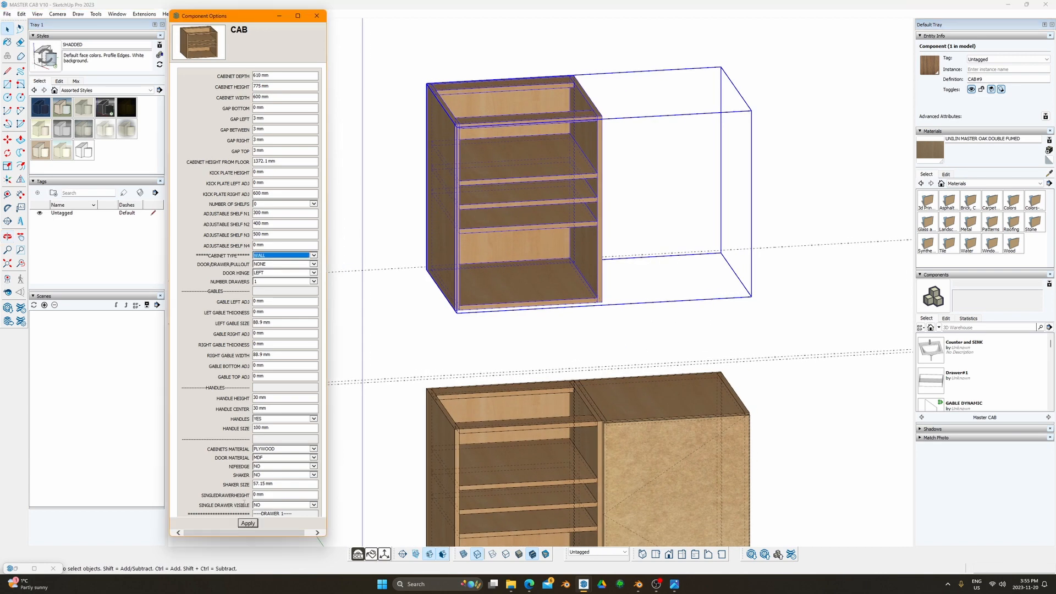
{"action": "left_click", "coordinate": [254, 525]}
{"action": "mouse_move", "coordinate": [597, 182]}
{"action": "middle_mouse_down"}
{"action": "mouse_move", "coordinate": [601, 160]}
{"action": "mouse_move", "coordinate": [547, 157]}
{"action": "mouse_move", "coordinate": [608, 153]}
{"action": "middle_mouse_up"}
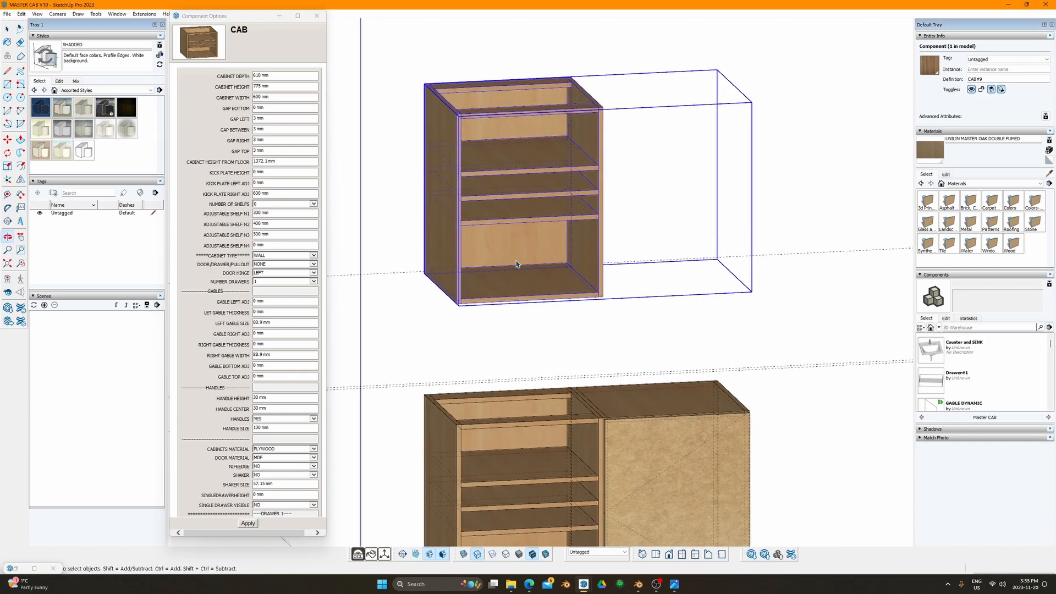
{"action": "middle_click_drag", "start_coordinate": [517, 264], "coordinate": [599, 275]}
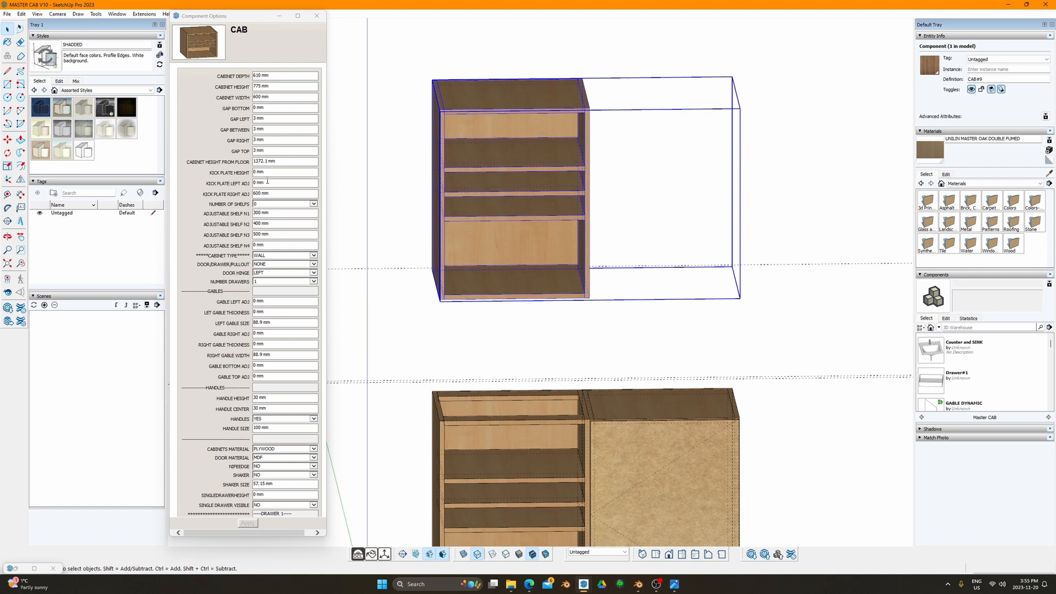
Step: Change KICK PLATE RIGHT ADJ from 600 mm to 0 mm
{"action": "left_click_drag", "start_coordinate": [272, 193], "coordinate": [229, 192]}
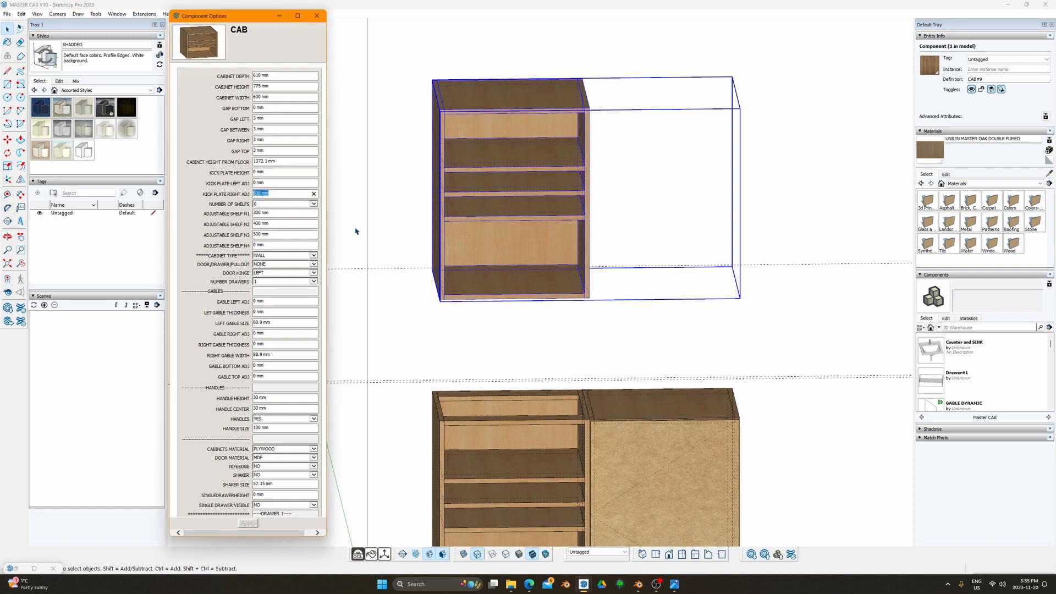
{"action": "type", "text": "0"}
{"action": "key", "text": "Return"}
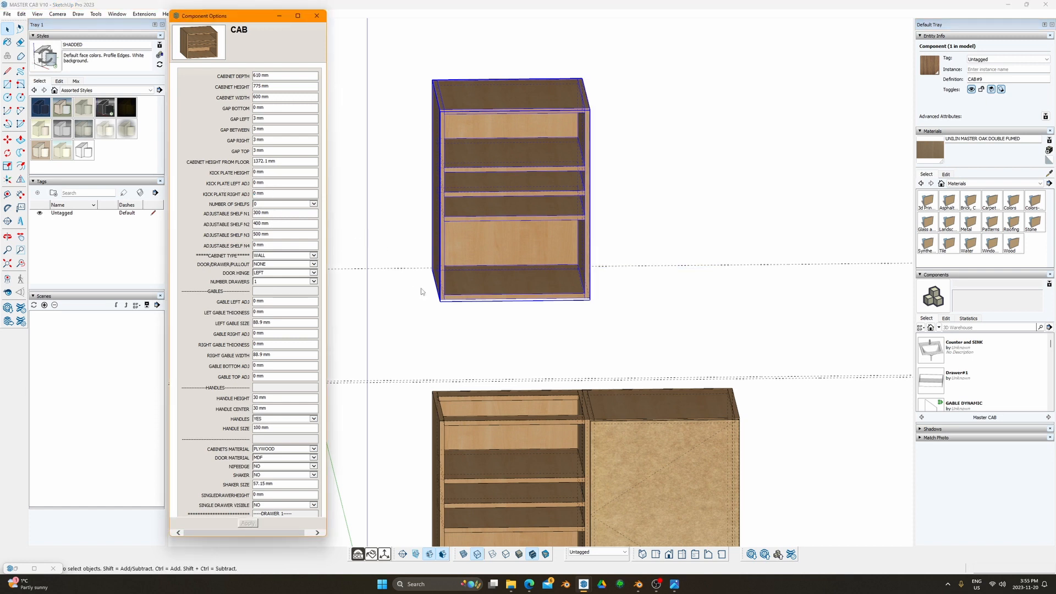
{"action": "middle_click_drag", "start_coordinate": [475, 246], "coordinate": [405, 271]}
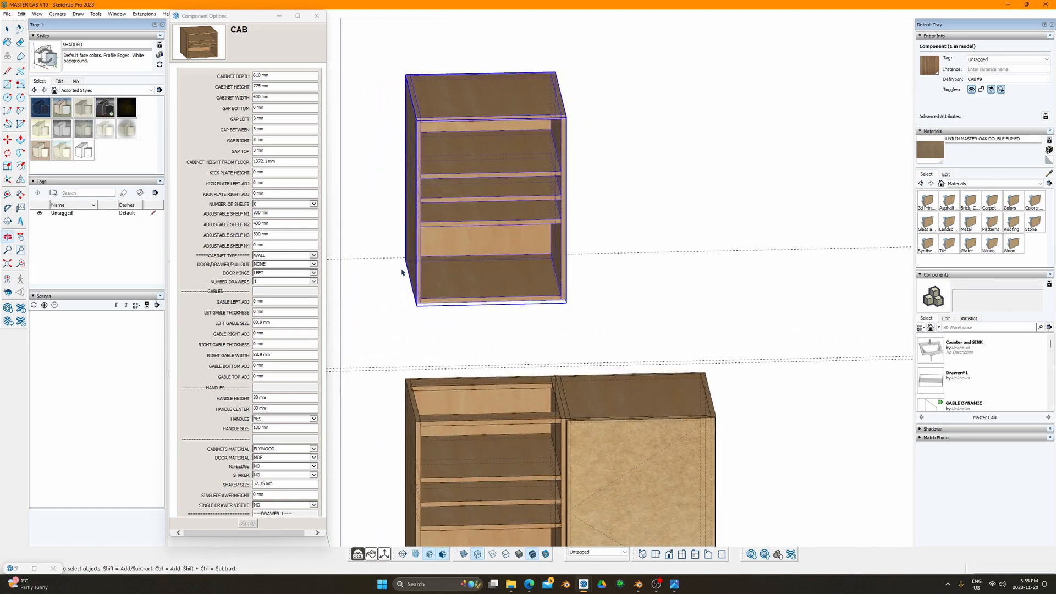
Step: Keep the type at WALL and apply PAIR for DOOR/DRAWER/PULLOUT
{"action": "left_click", "coordinate": [311, 256]}
{"action": "left_click", "coordinate": [280, 261]}
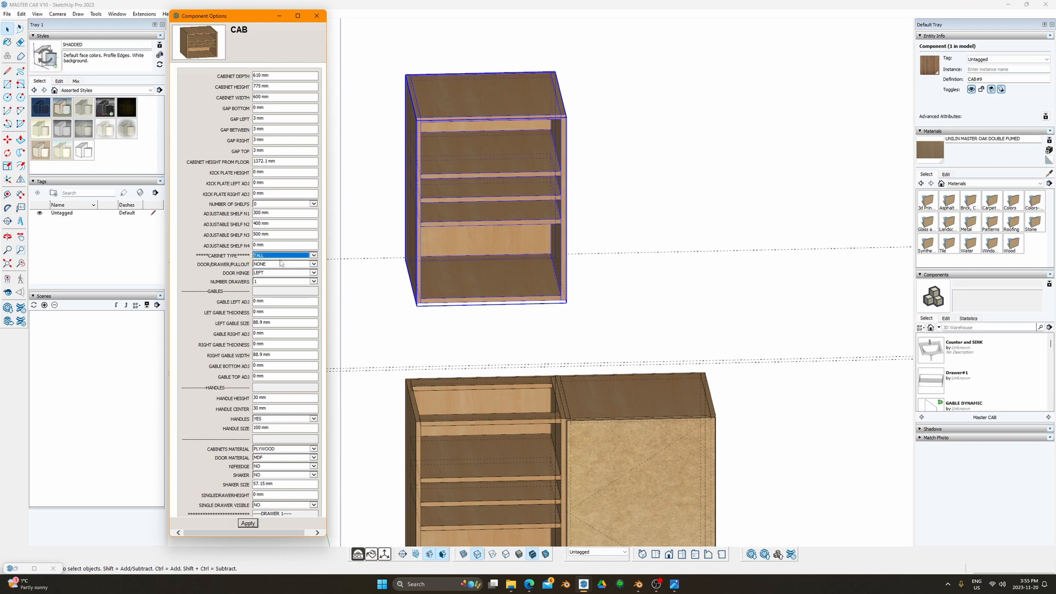
{"action": "left_click", "coordinate": [305, 256]}
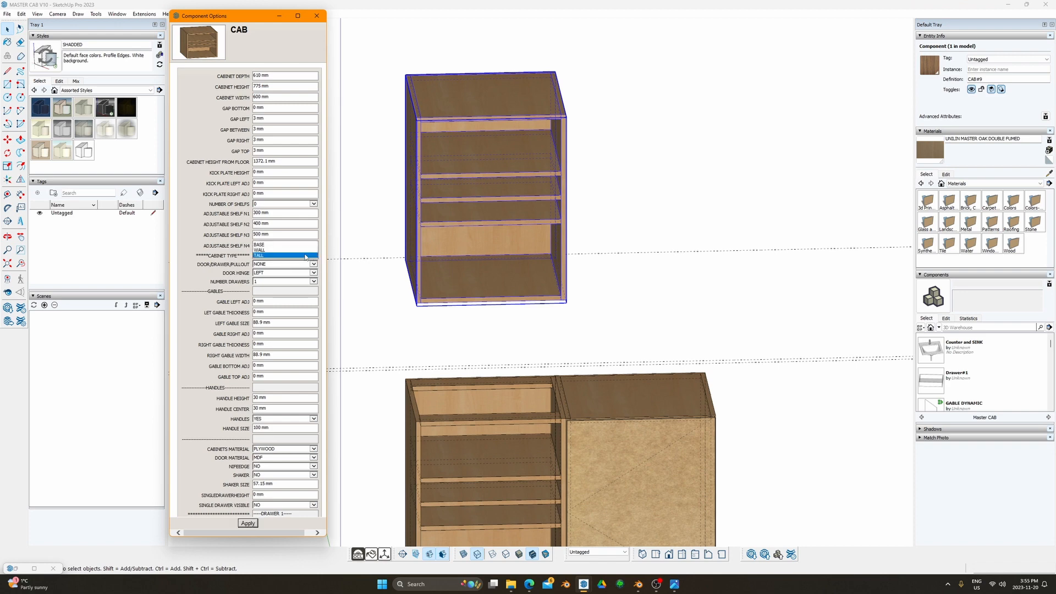
{"action": "left_click", "coordinate": [280, 250]}
{"action": "middle_click_drag", "start_coordinate": [407, 223], "coordinate": [512, 209]}
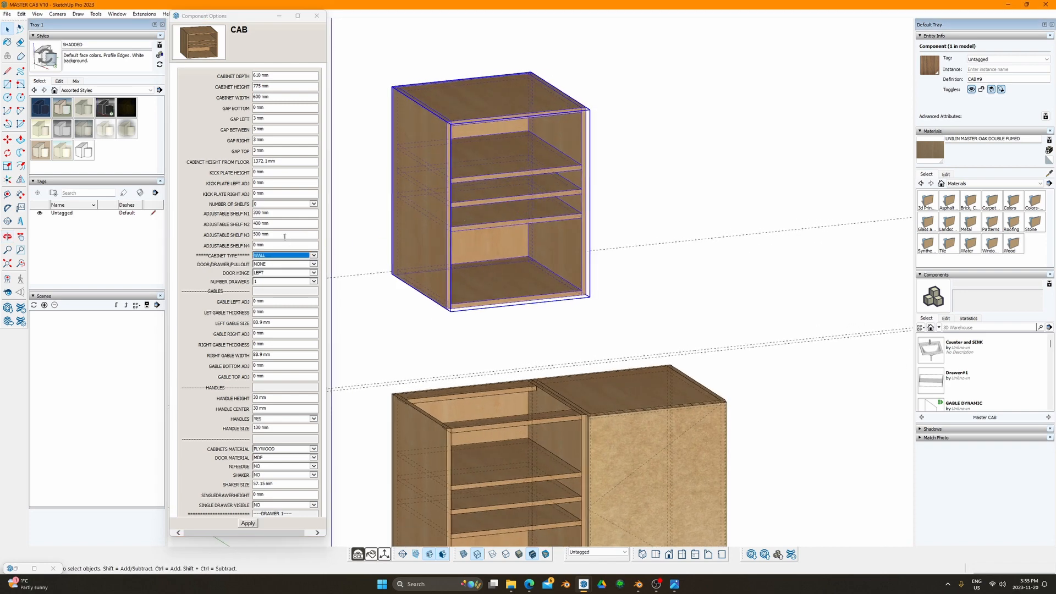
{"action": "left_click", "coordinate": [313, 264]}
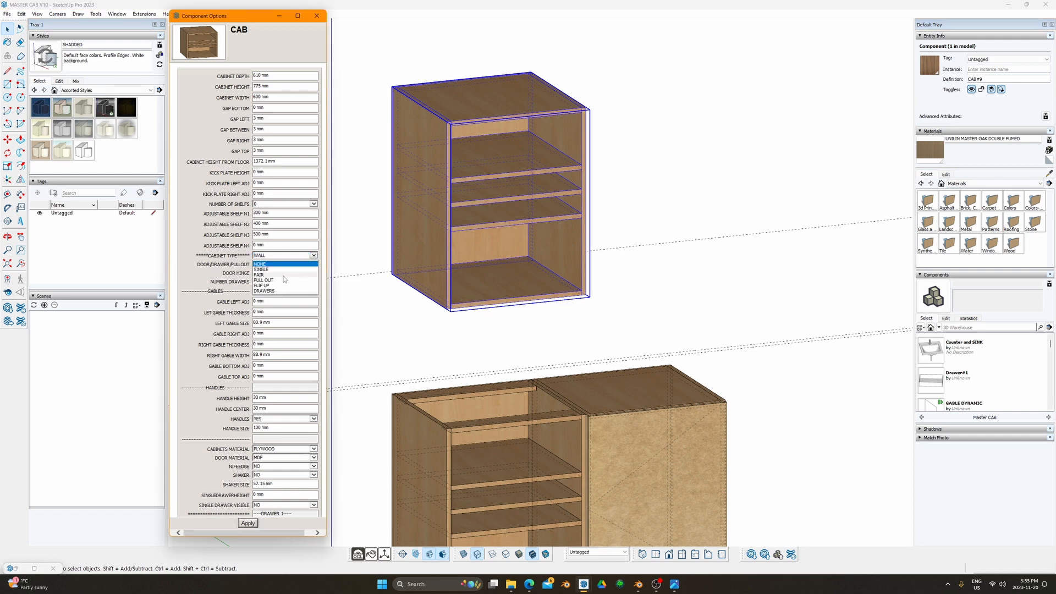
{"action": "left_click", "coordinate": [272, 275]}
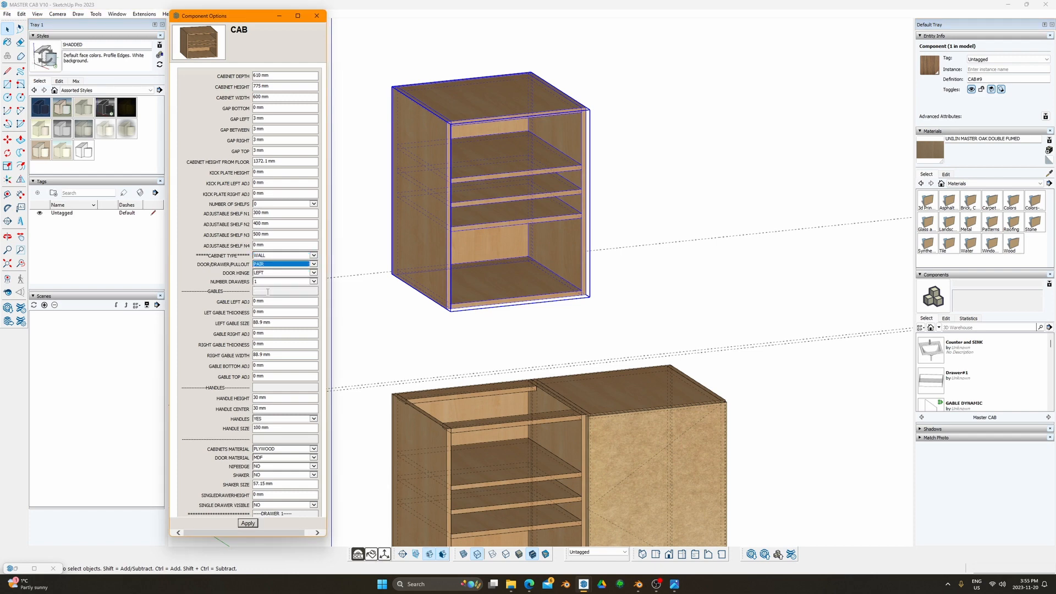
{"action": "left_click", "coordinate": [248, 523]}
Step: Switch to Front view, then set and apply CABINET TYPE TALL
{"action": "middle_click_drag", "start_coordinate": [543, 264], "coordinate": [427, 204]}
{"action": "key", "text": "F3"}
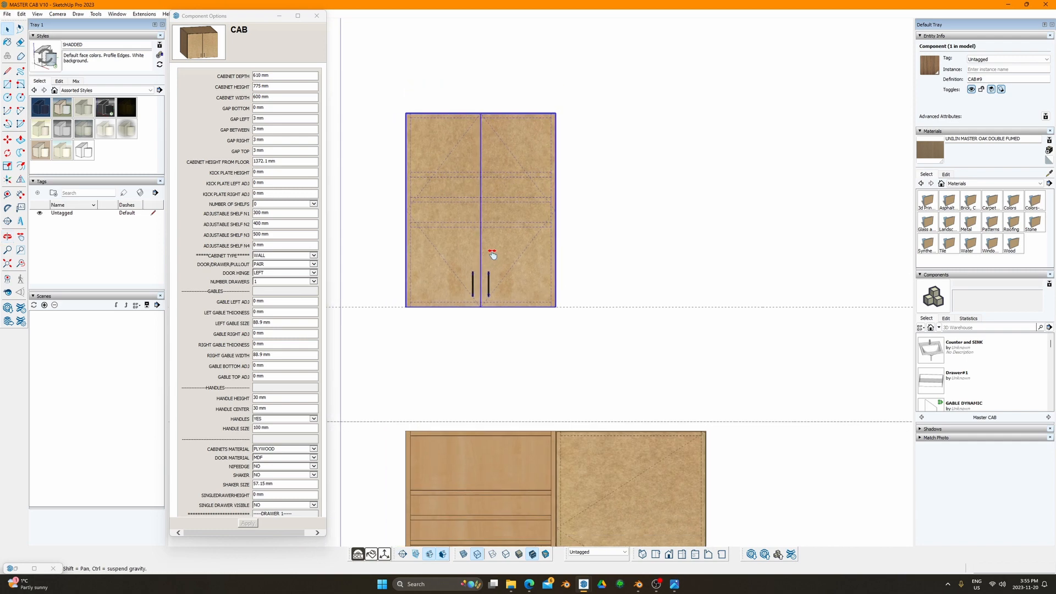
{"action": "left_click", "coordinate": [313, 255]}
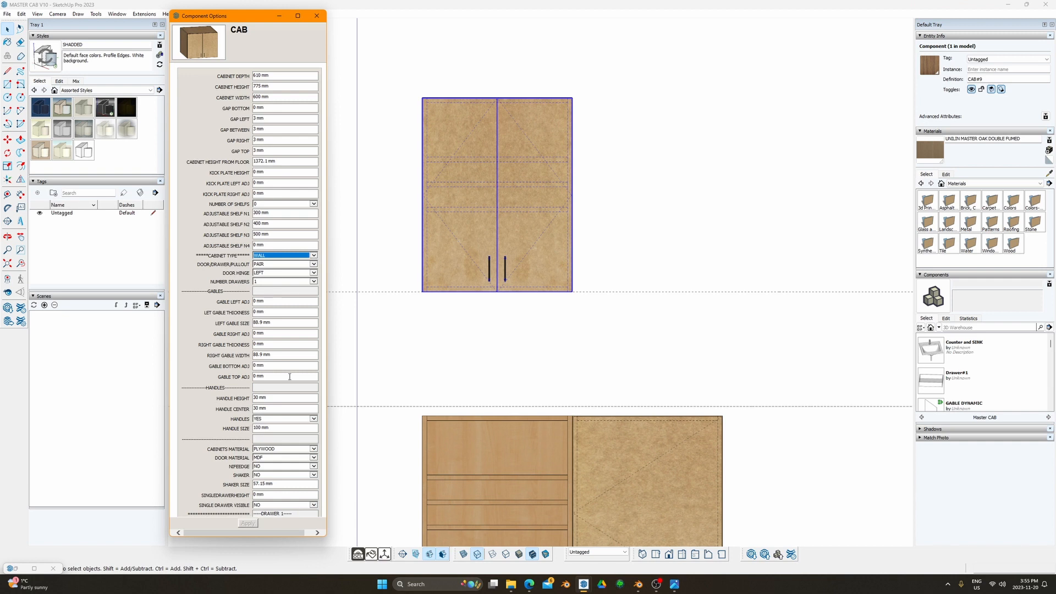
{"action": "left_click", "coordinate": [314, 256]}
{"action": "left_click", "coordinate": [269, 263]}
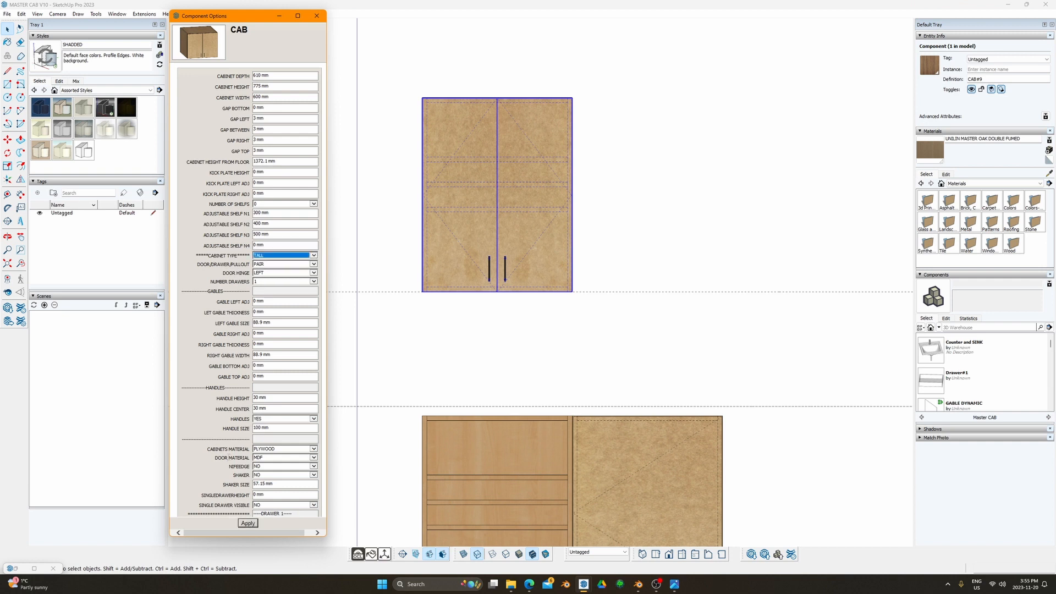
{"action": "left_click", "coordinate": [248, 523]}
{"action": "middle_click_drag", "start_coordinate": [483, 189], "coordinate": [510, 224]}
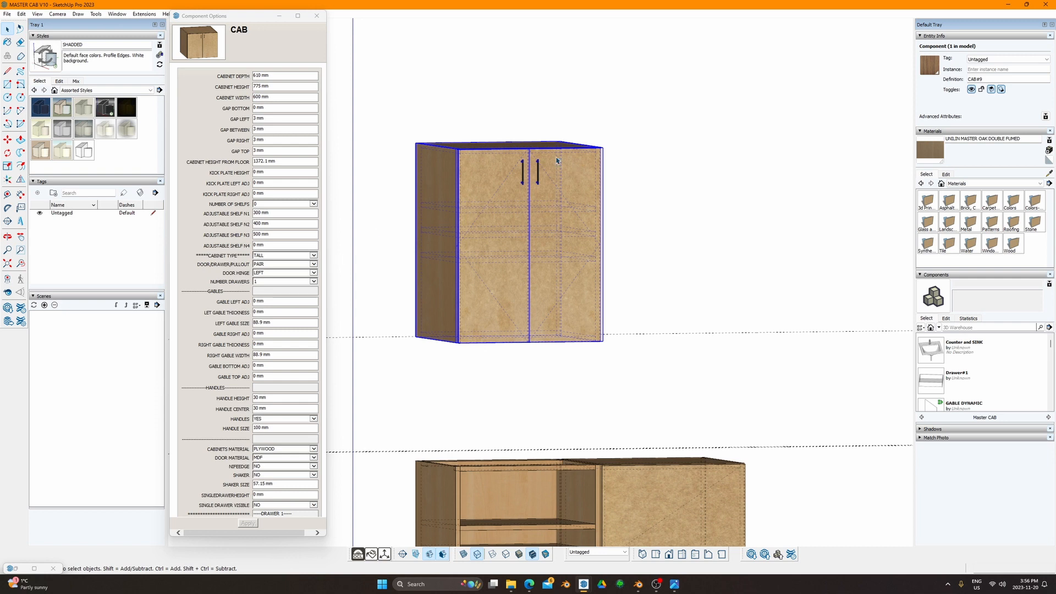
Step: Check the CABINET TYPE choices, then reframe the view to show both cabinets
{"action": "left_click", "coordinate": [304, 255]}
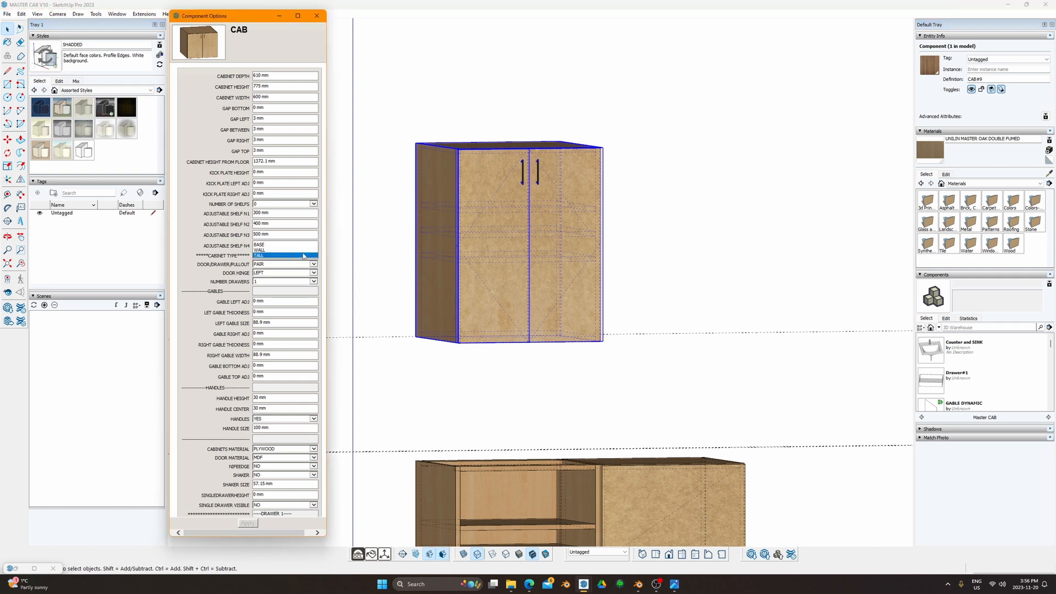
{"action": "left_click", "coordinate": [283, 255]}
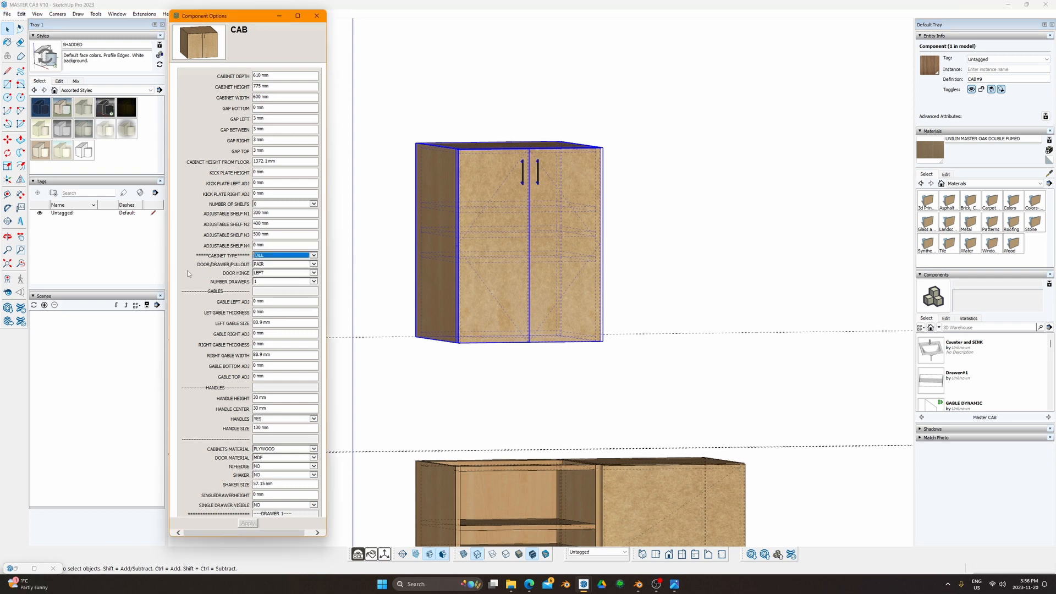
{"action": "left_click", "coordinate": [280, 255]}
{"action": "left_click", "coordinate": [473, 430]}
{"action": "middle_click_drag", "start_coordinate": [529, 418], "coordinate": [474, 254], "text": "shift"}
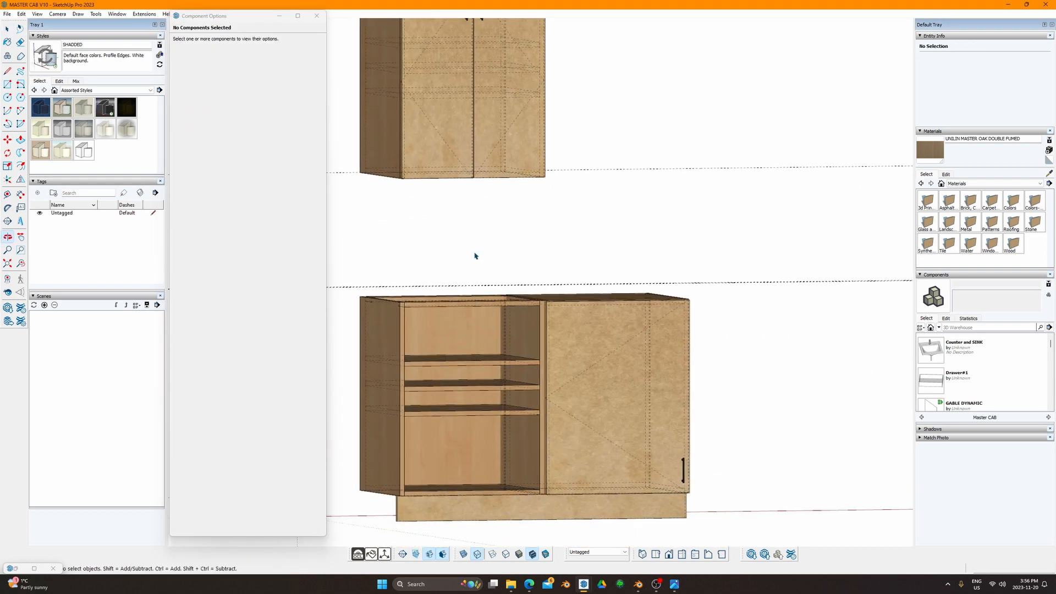
{"action": "scroll", "coordinate": [488, 276], "scroll_direction": "down", "scroll_amount": 3}
{"action": "middle_click_drag", "start_coordinate": [472, 216], "coordinate": [520, 247], "text": "shift"}
Step: Change the upper cabinet's CABINET TYPE to WALL, keeping PAIR doors, and apply
{"action": "left_click", "coordinate": [520, 247]}
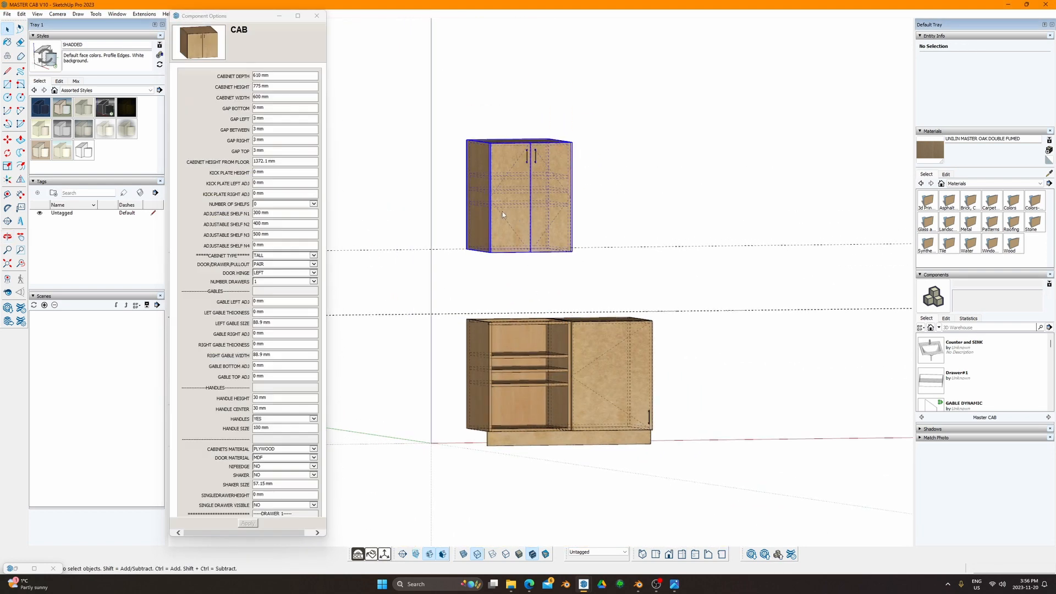
{"action": "left_click", "coordinate": [305, 265]}
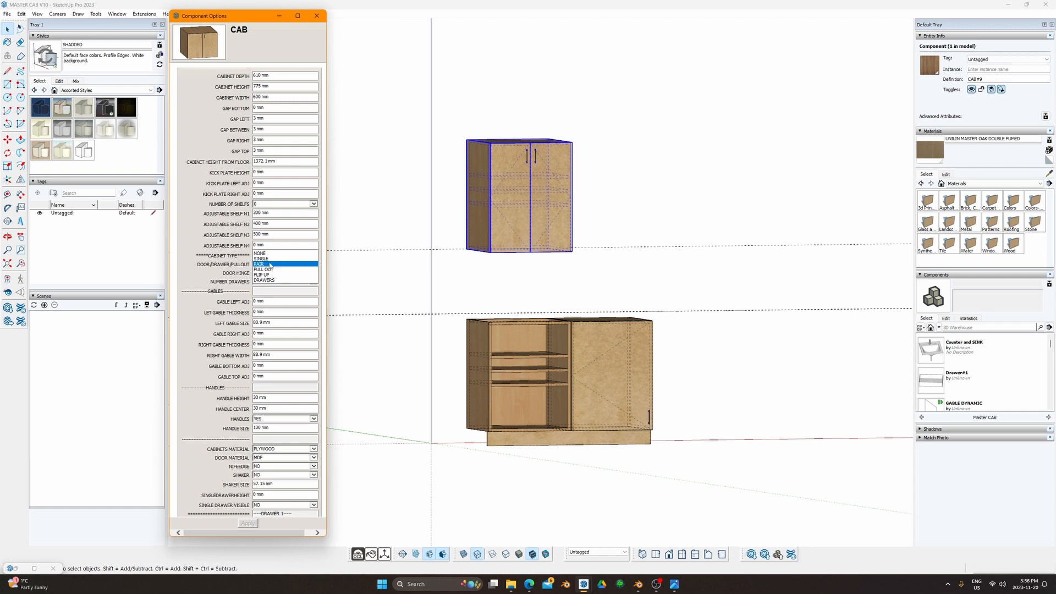
{"action": "left_click", "coordinate": [214, 241]}
{"action": "left_click", "coordinate": [268, 257]}
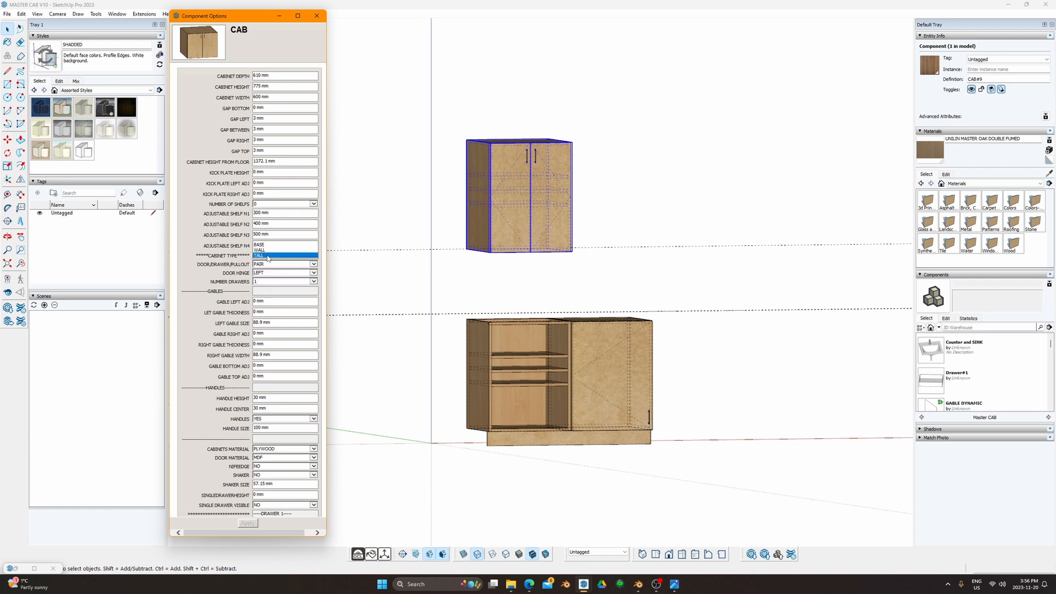
{"action": "left_click", "coordinate": [269, 249]}
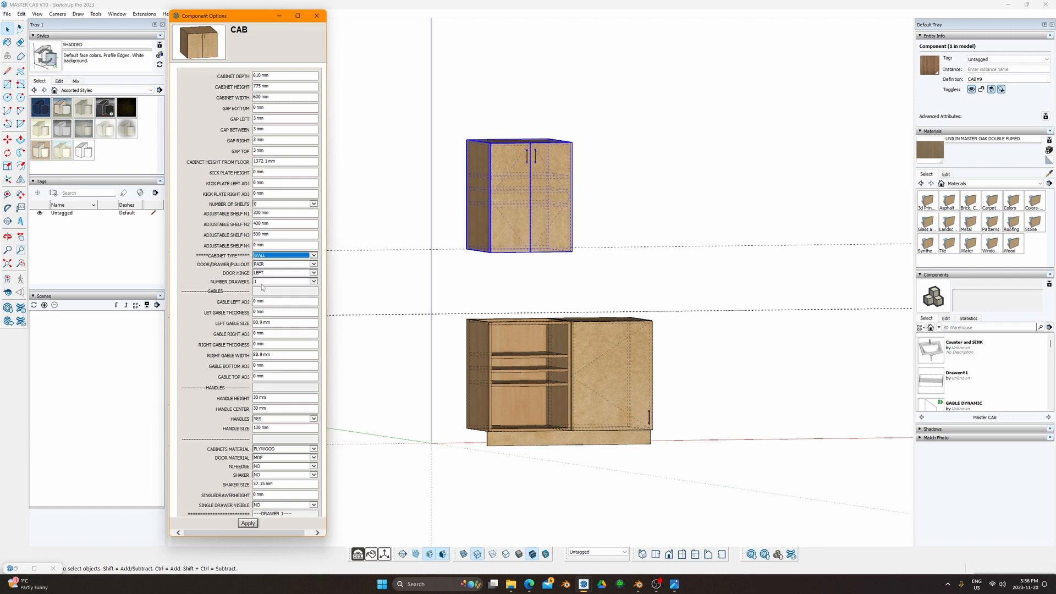
{"action": "left_click", "coordinate": [248, 523]}
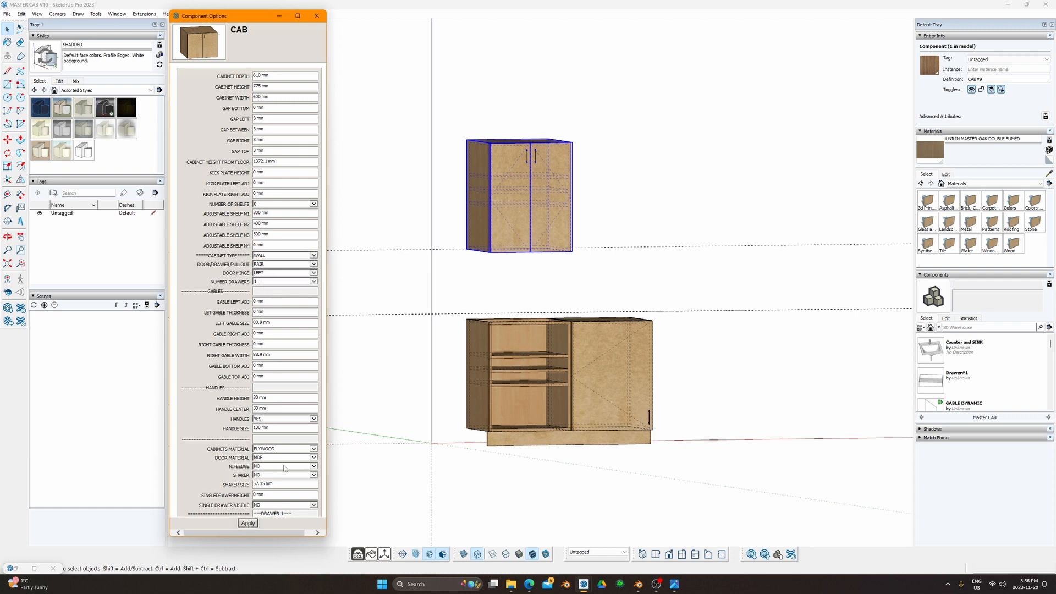
{"action": "left_click", "coordinate": [538, 352]}
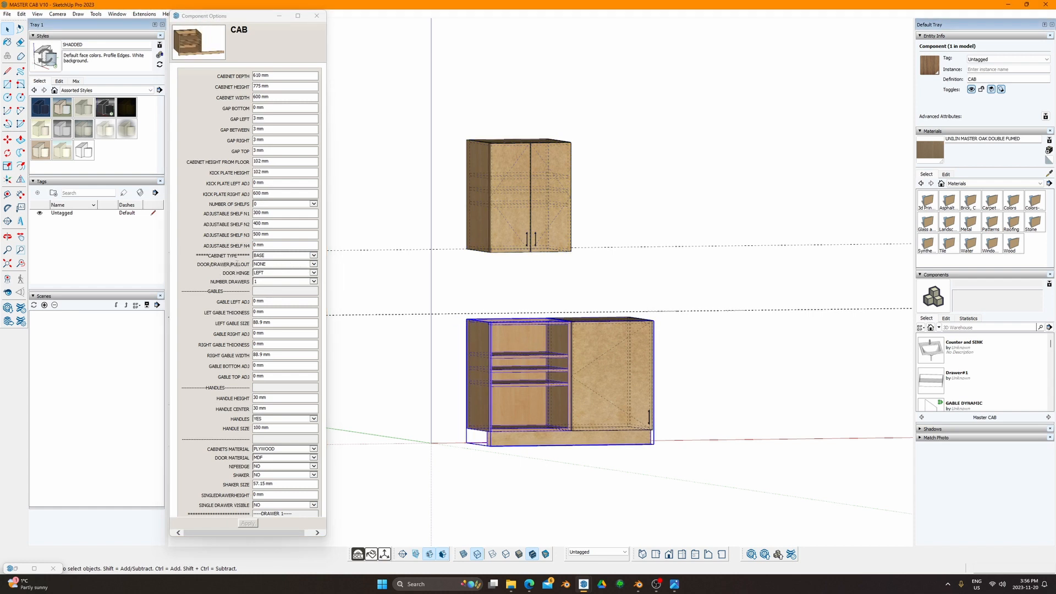
Step: Give the lower cabinet a SINGLE door with DOOR HINGE set to RIGHT and apply
{"action": "left_click", "coordinate": [300, 265]}
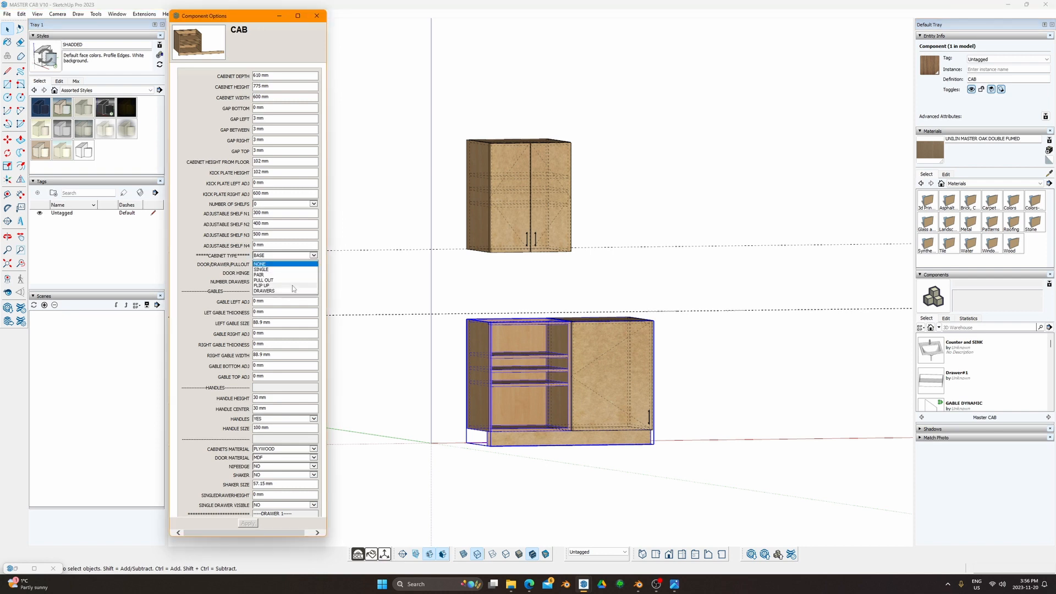
{"action": "left_click", "coordinate": [291, 270]}
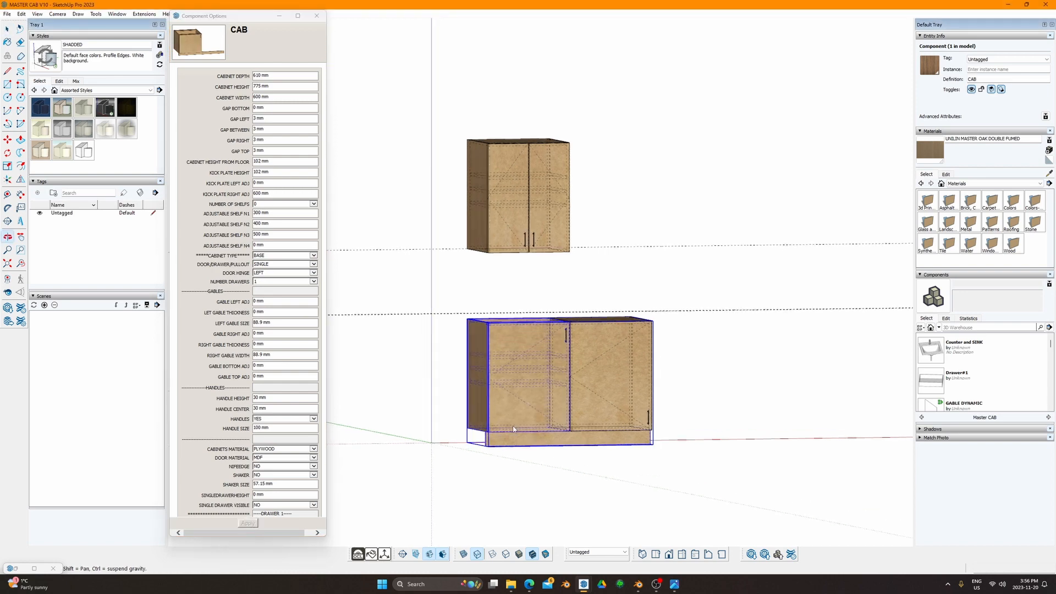
{"action": "middle_click_drag", "start_coordinate": [524, 427], "coordinate": [503, 419]}
{"action": "left_click", "coordinate": [305, 274]}
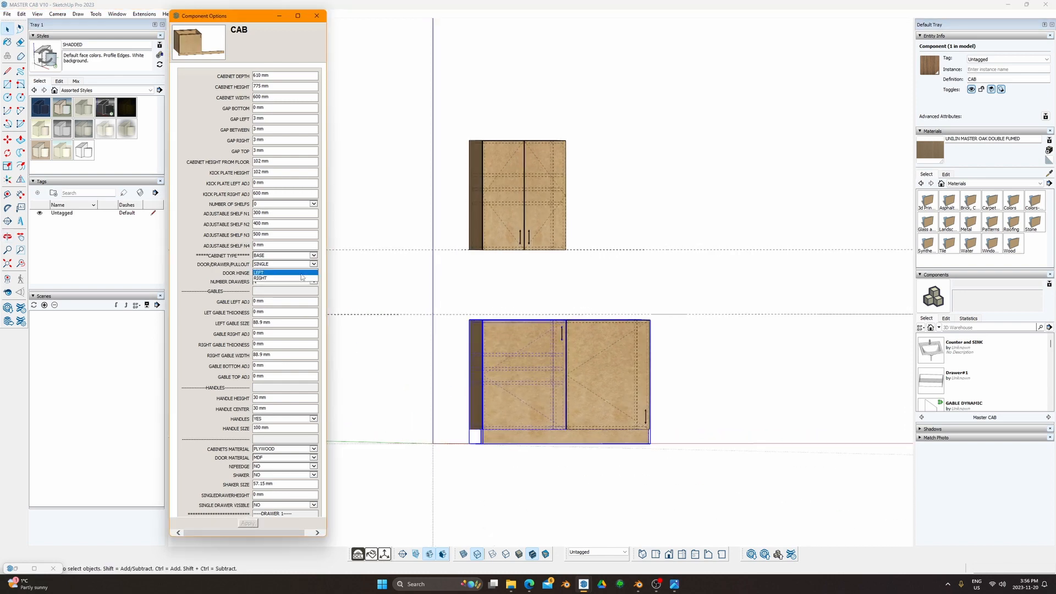
{"action": "left_click", "coordinate": [292, 279]}
{"action": "left_click", "coordinate": [248, 524]}
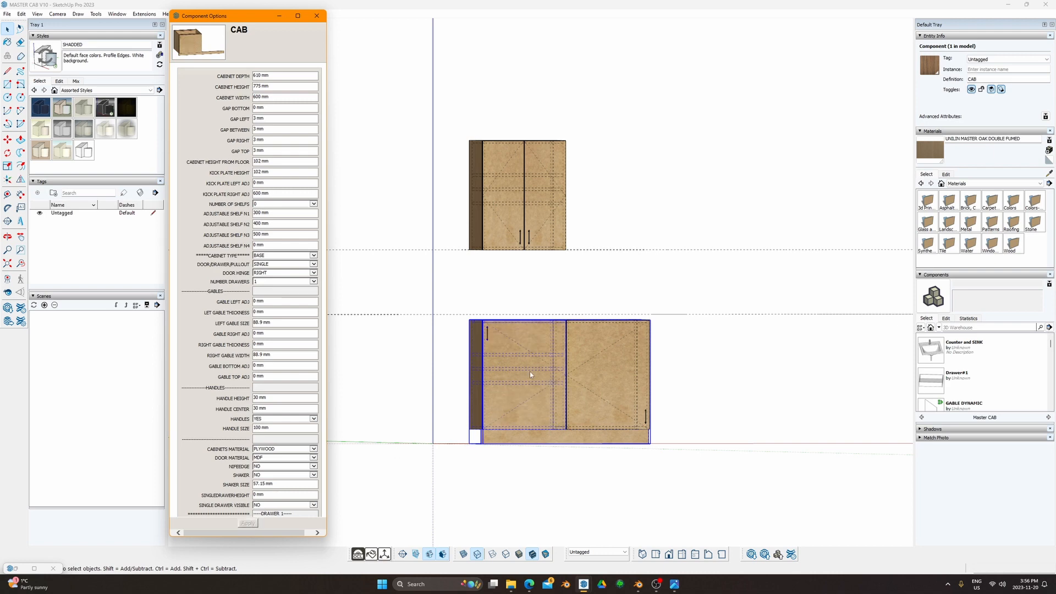
Step: Orbit around the cabinets to inspect the single-door base cabinet from several angles
{"action": "mouse_move", "coordinate": [612, 364]}
{"action": "middle_mouse_down"}
{"action": "mouse_move", "coordinate": [502, 410]}
{"action": "mouse_move", "coordinate": [546, 373]}
{"action": "middle_mouse_up"}
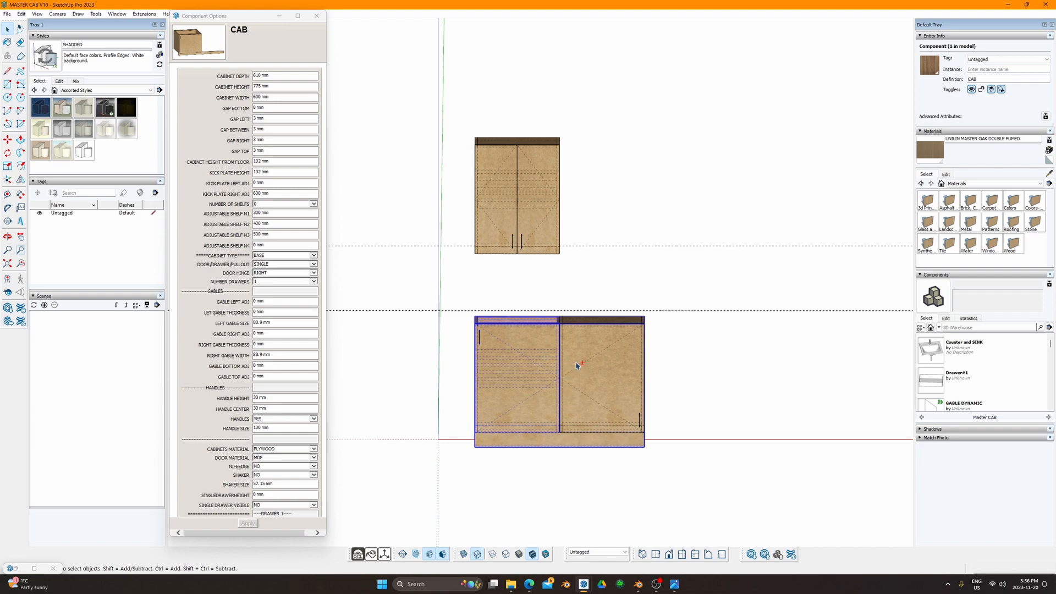
{"action": "middle_click_drag", "start_coordinate": [578, 366], "coordinate": [532, 388]}
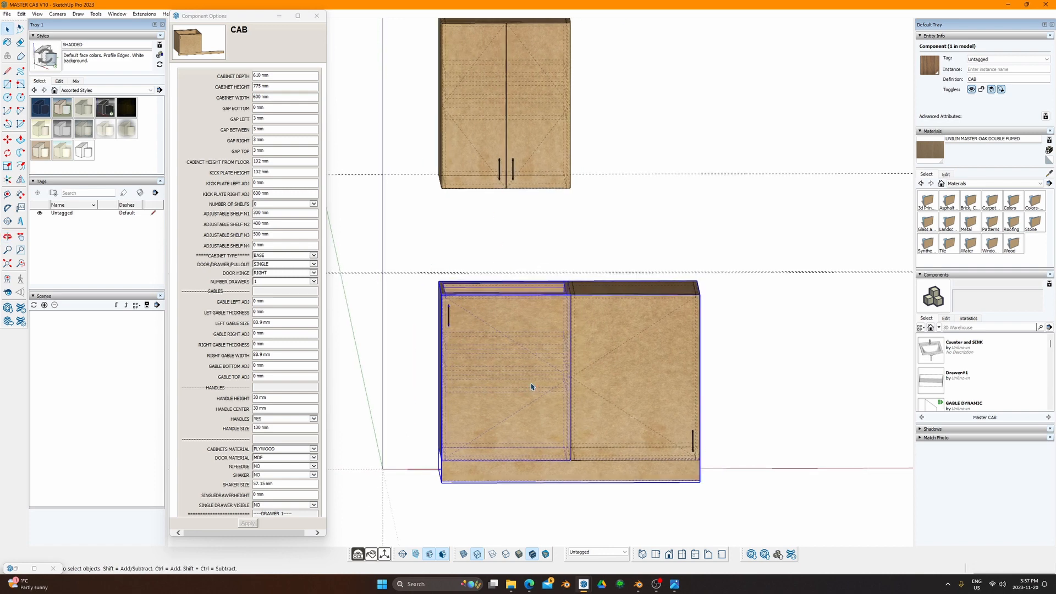
{"action": "middle_click_drag", "start_coordinate": [472, 318], "coordinate": [504, 331]}
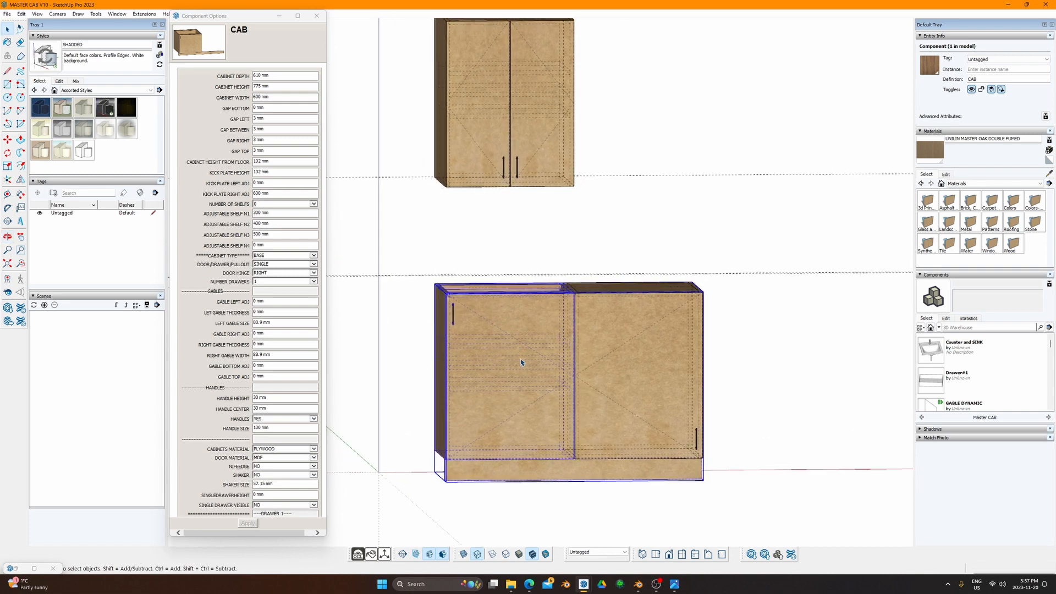
{"action": "scroll", "coordinate": [521, 362], "scroll_direction": "down", "scroll_amount": 2}
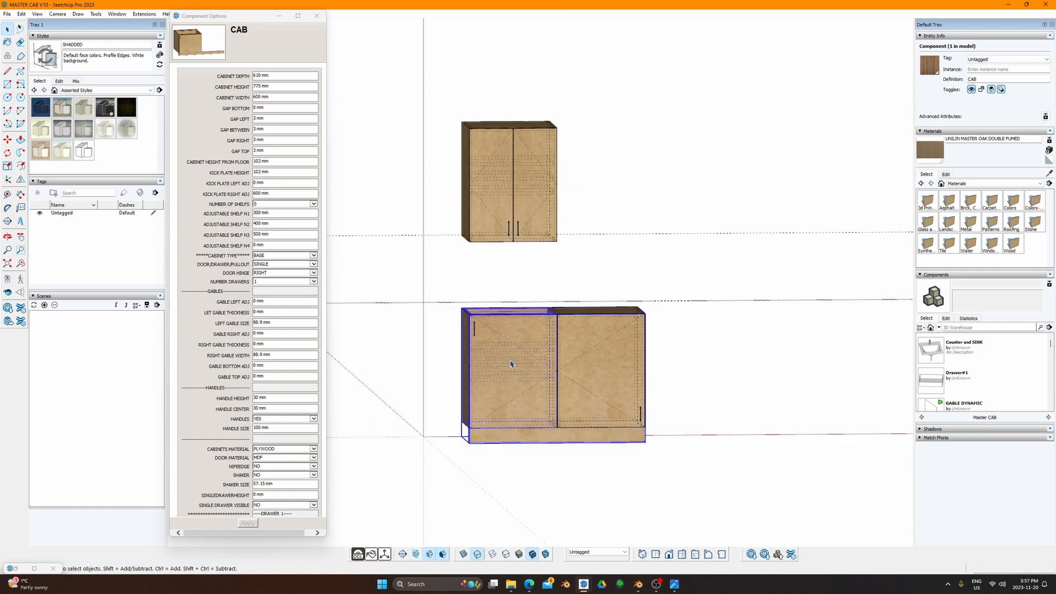
{"action": "middle_click_drag", "start_coordinate": [533, 361], "coordinate": [473, 344]}
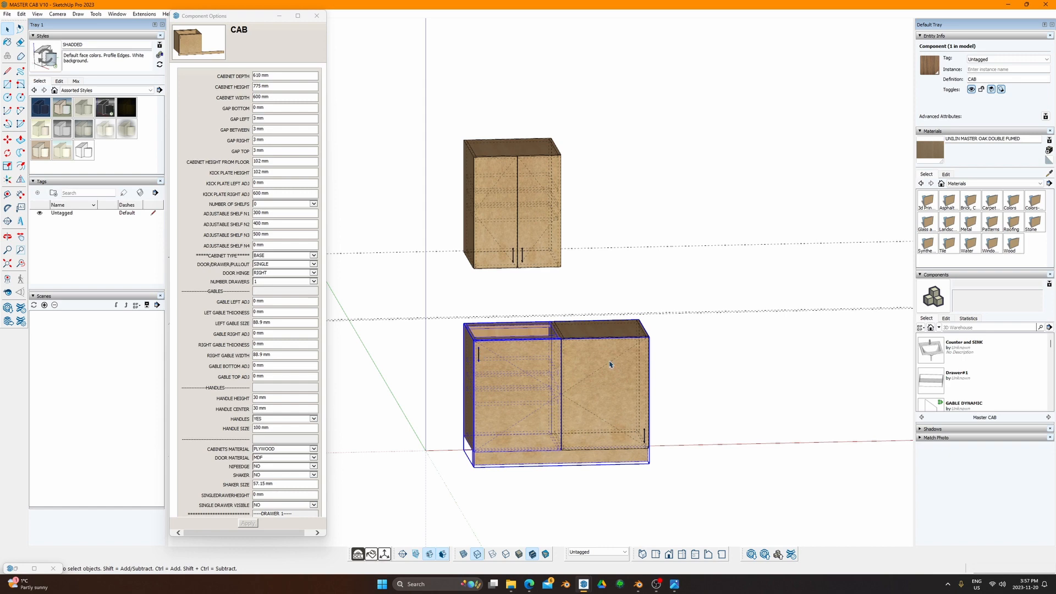
{"action": "scroll", "coordinate": [519, 381], "scroll_direction": "up", "scroll_amount": 2}
{"action": "middle_click_drag", "start_coordinate": [515, 377], "coordinate": [509, 304], "text": "shift"}
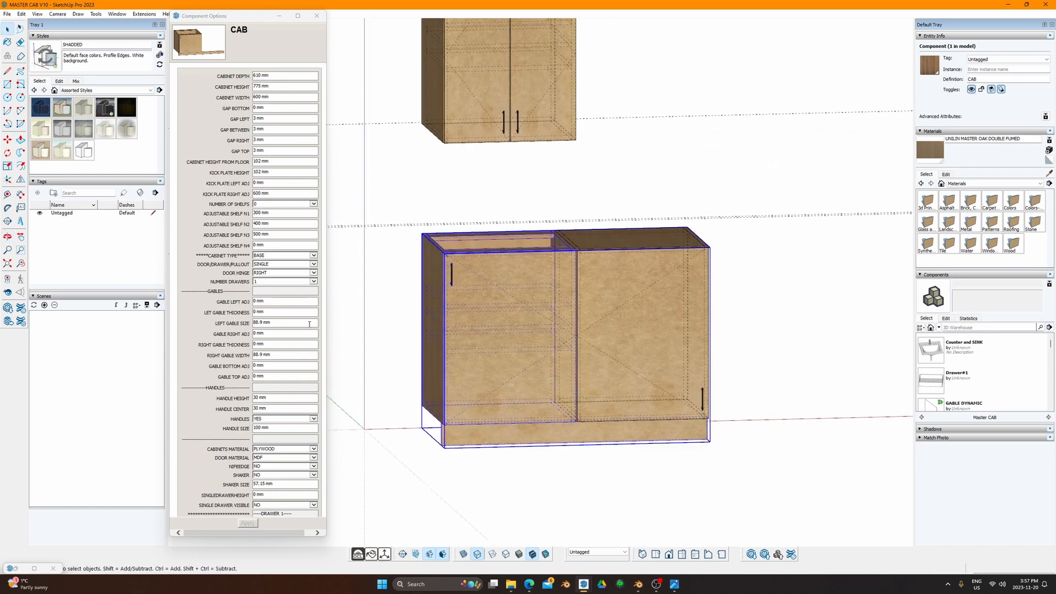
Step: Make the right-hand lower cabinet a BASE cabinet with PAIR doors
{"action": "left_click", "coordinate": [273, 96]}
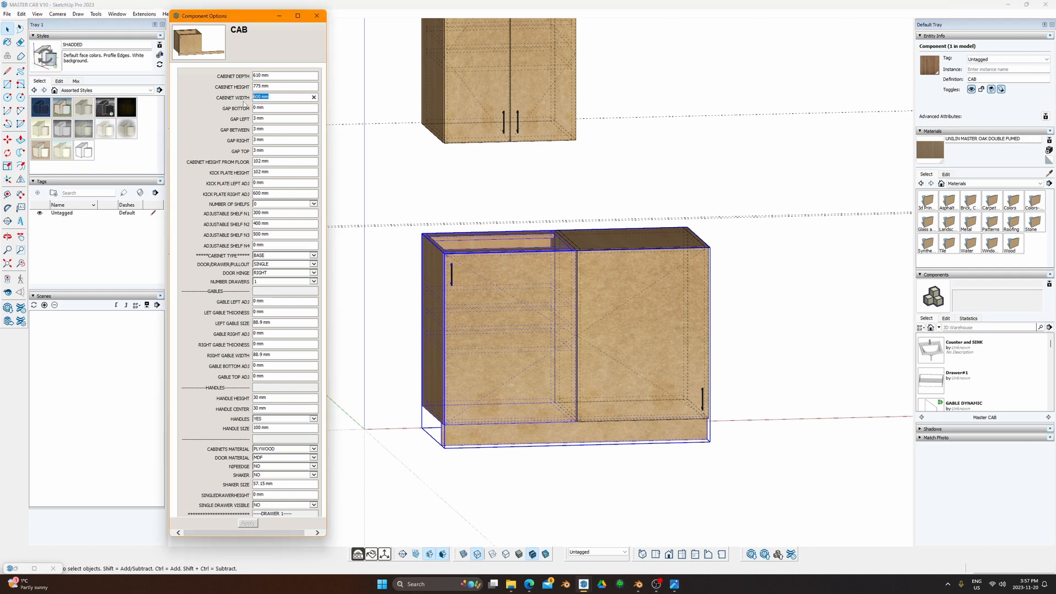
{"action": "left_click", "coordinate": [612, 266]}
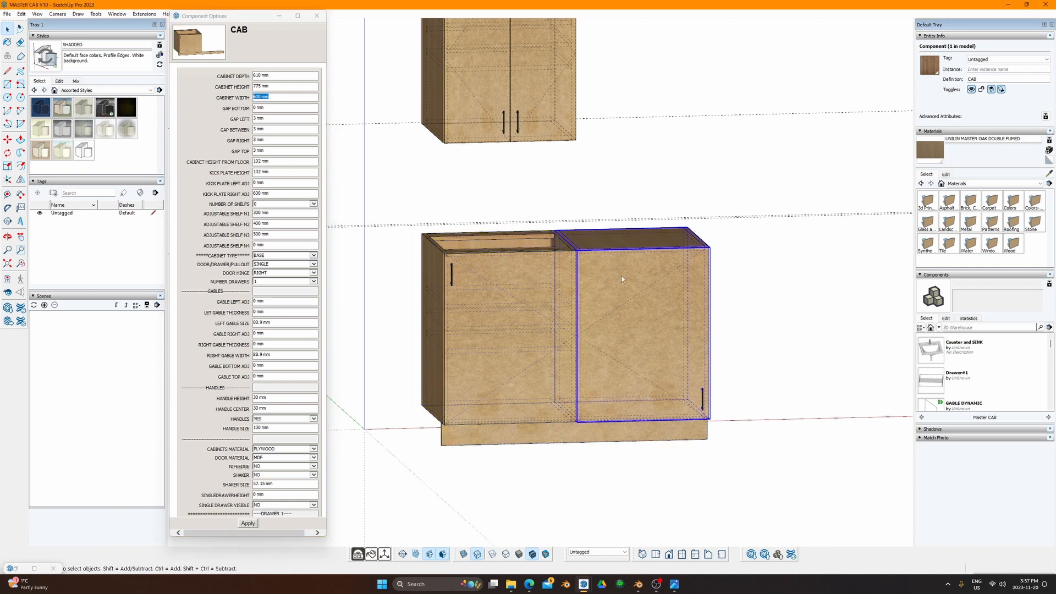
{"action": "left_click", "coordinate": [308, 268]}
{"action": "left_click", "coordinate": [283, 273]}
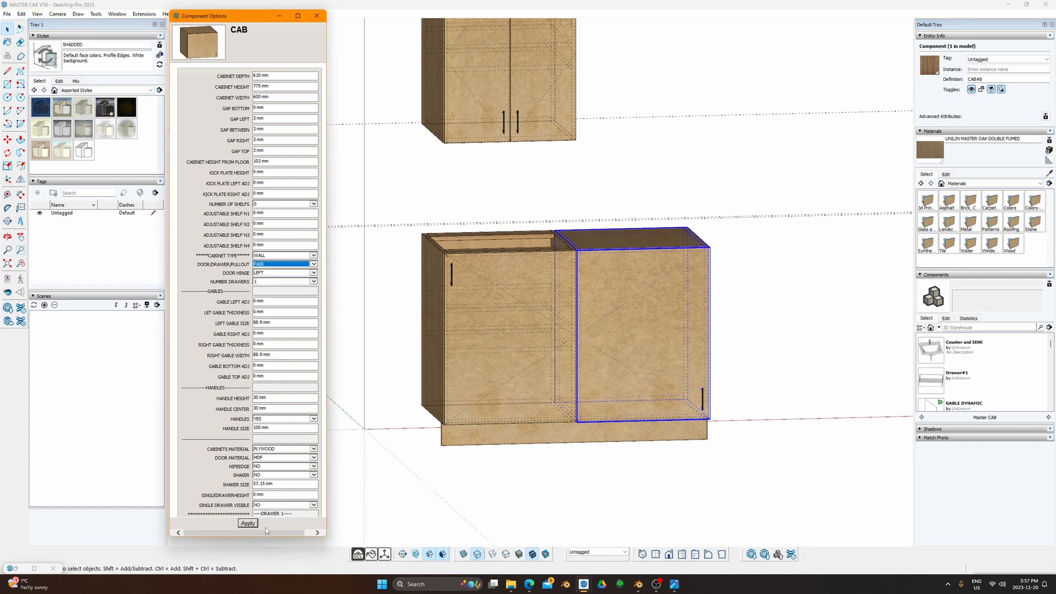
{"action": "left_click", "coordinate": [248, 523]}
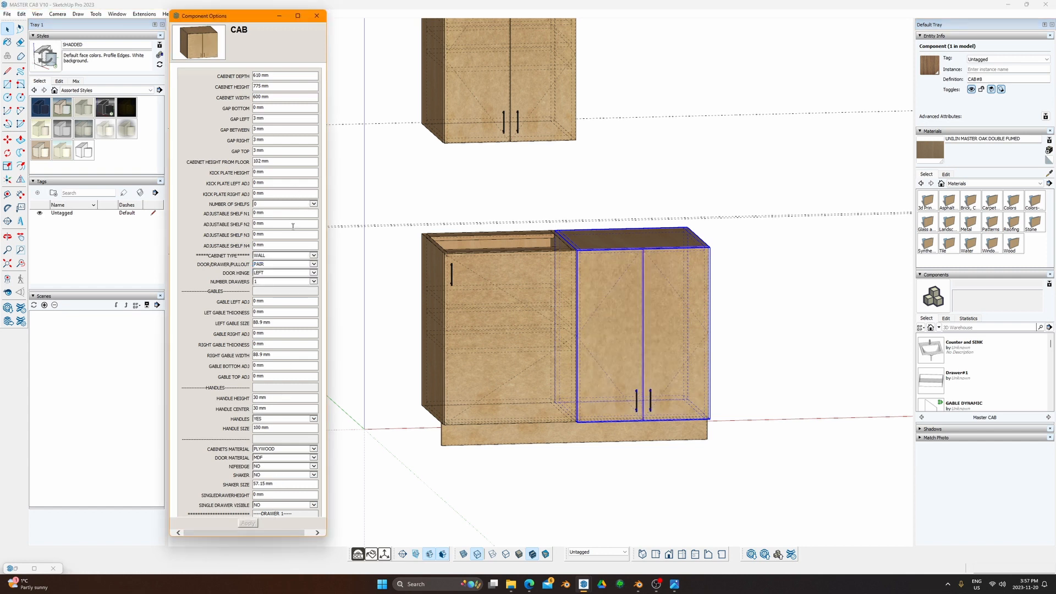
{"action": "left_click", "coordinate": [311, 258]}
{"action": "left_click", "coordinate": [281, 264]}
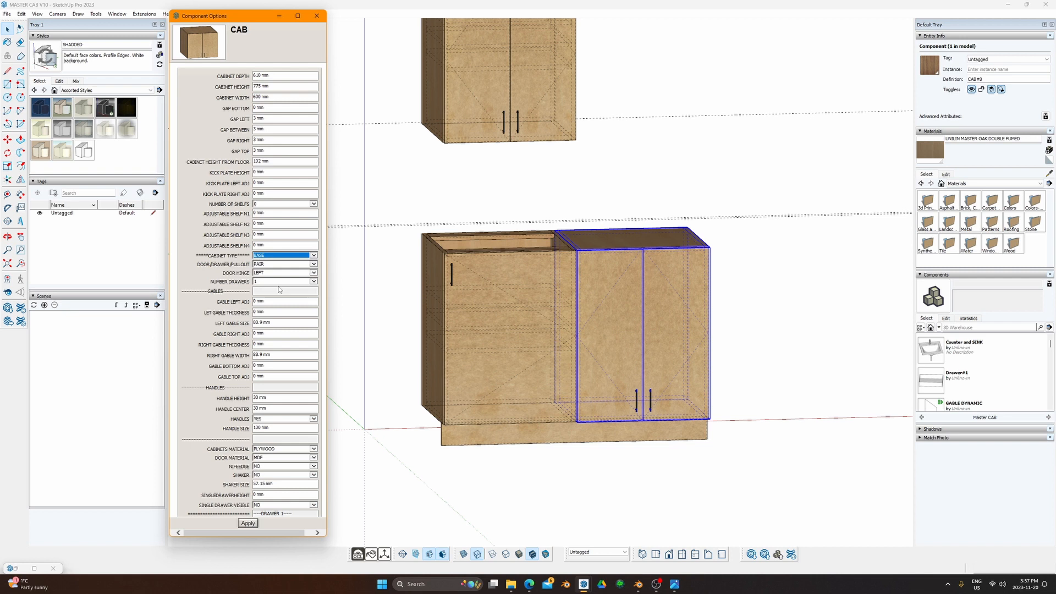
{"action": "left_click", "coordinate": [249, 523]}
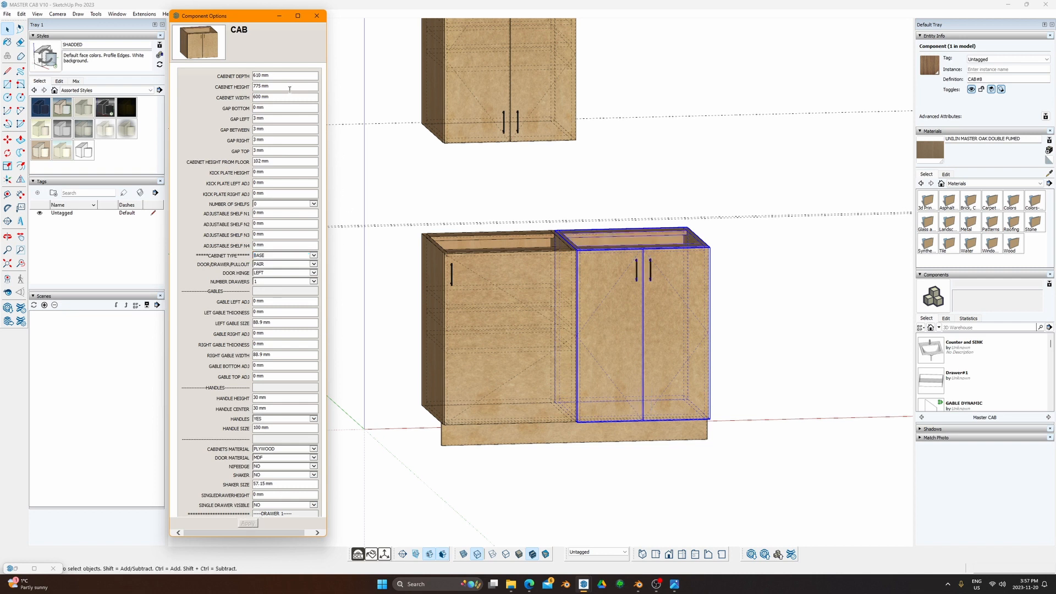
Step: Set the right cabinet's CABINET WIDTH to 800 mm
{"action": "triple_click", "coordinate": [268, 97]}
{"action": "type", "text": "8"}
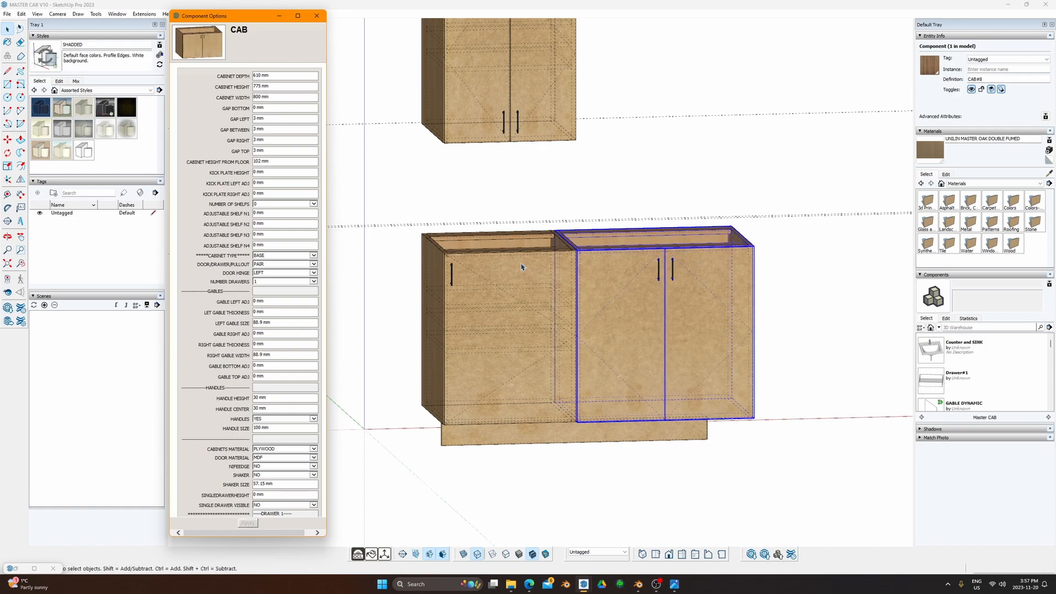
{"action": "middle_click_drag", "start_coordinate": [522, 268], "coordinate": [637, 395]}
{"action": "left_click", "coordinate": [564, 342]}
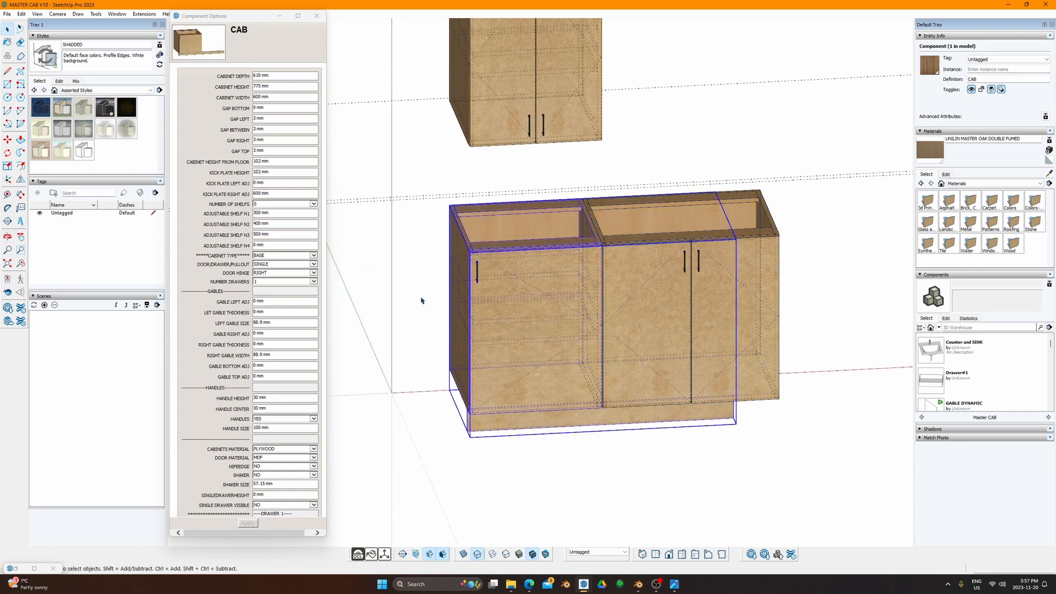
{"action": "left_click", "coordinate": [302, 265]}
{"action": "left_click", "coordinate": [293, 272]}
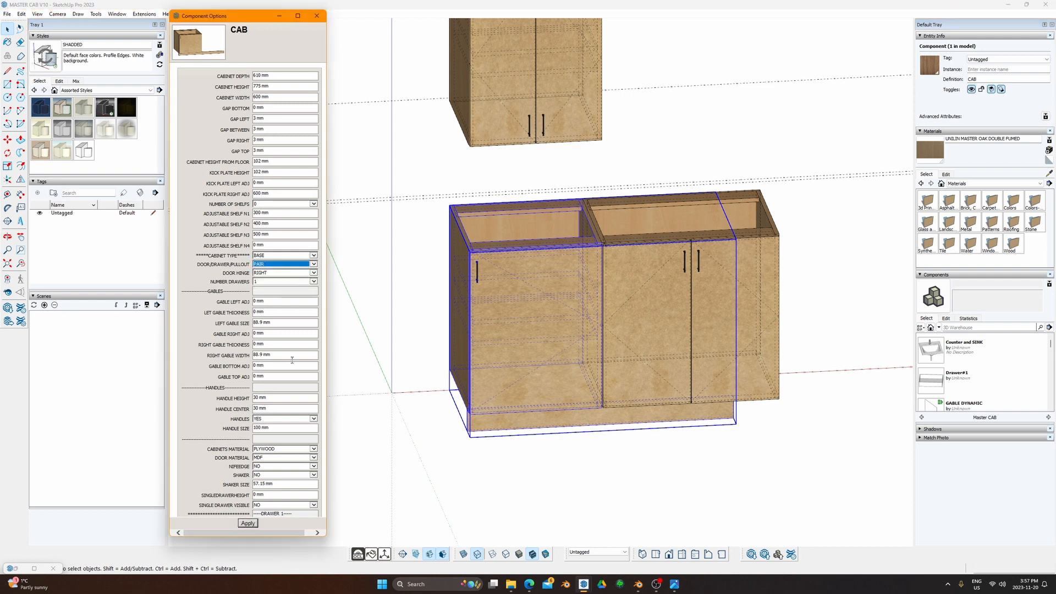
{"action": "left_click", "coordinate": [254, 525]}
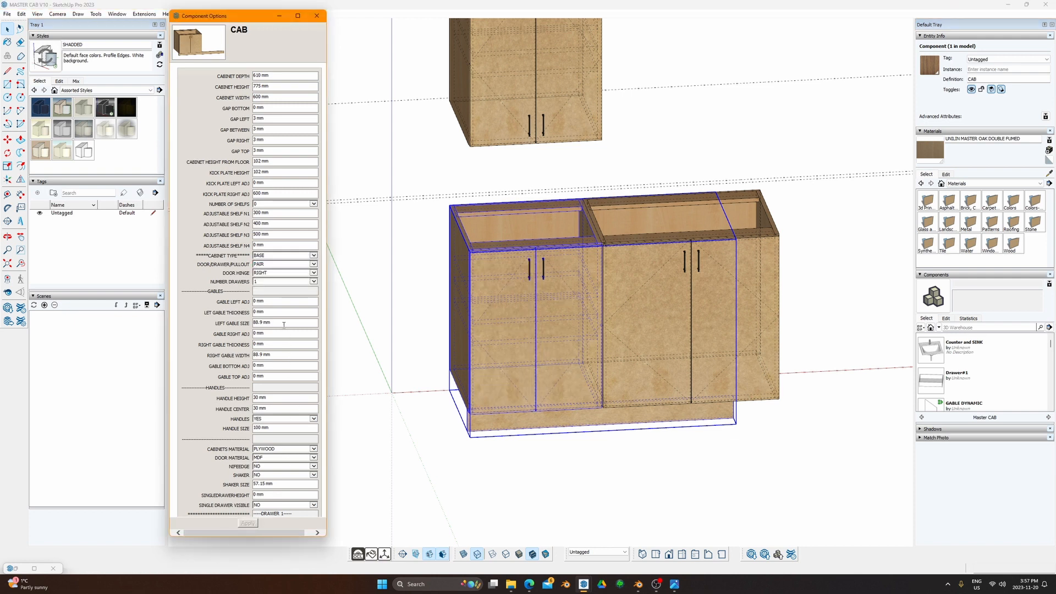
{"action": "left_click", "coordinate": [312, 264]}
{"action": "left_click", "coordinate": [278, 277]}
{"action": "left_click", "coordinate": [254, 526]}
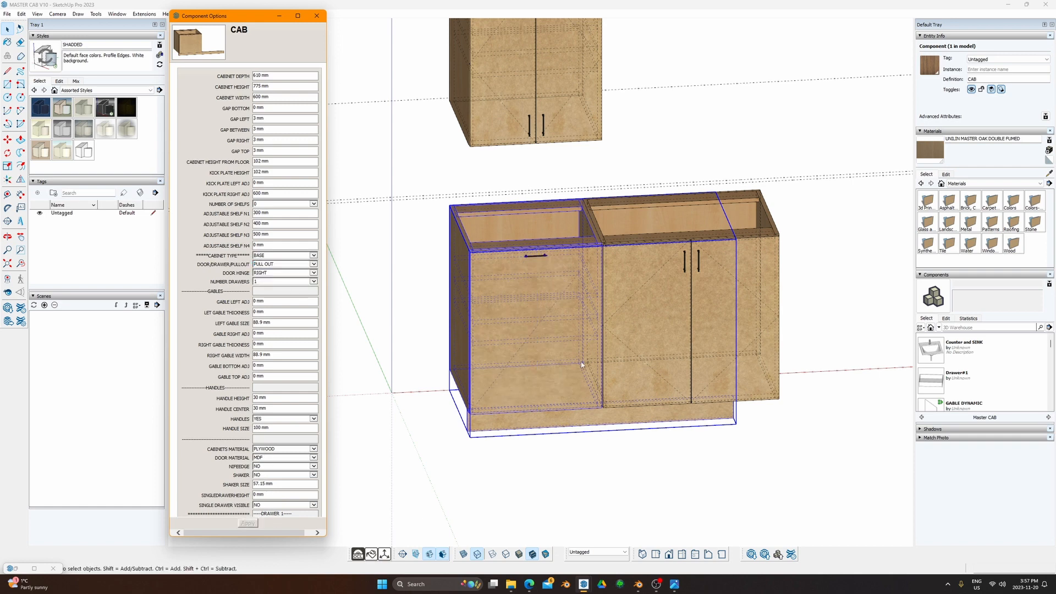
{"action": "middle_click_drag", "start_coordinate": [604, 437], "coordinate": [495, 258]}
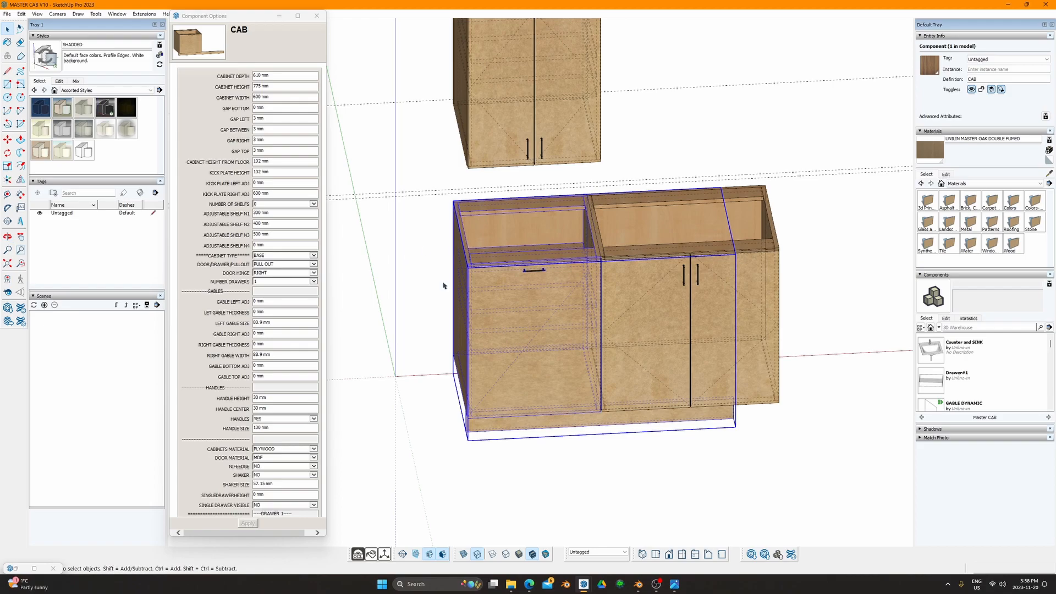
{"action": "middle_click_drag", "start_coordinate": [474, 325], "coordinate": [373, 257]}
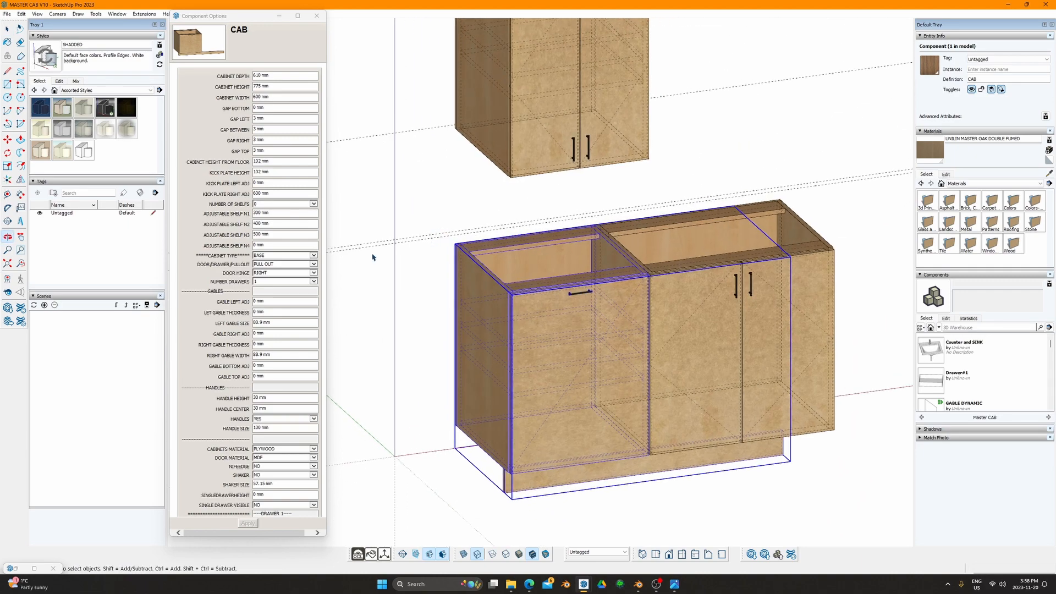
Step: Give the upper wall cabinet a FLIP UP front and apply it
{"action": "left_click", "coordinate": [296, 256]}
{"action": "left_click", "coordinate": [286, 269]}
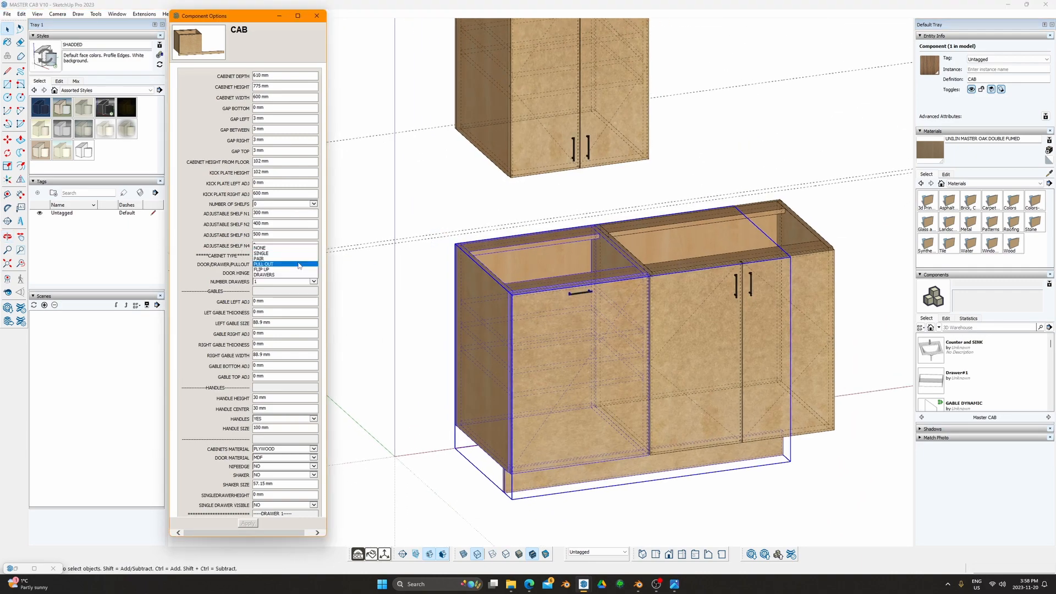
{"action": "left_click", "coordinate": [278, 273]}
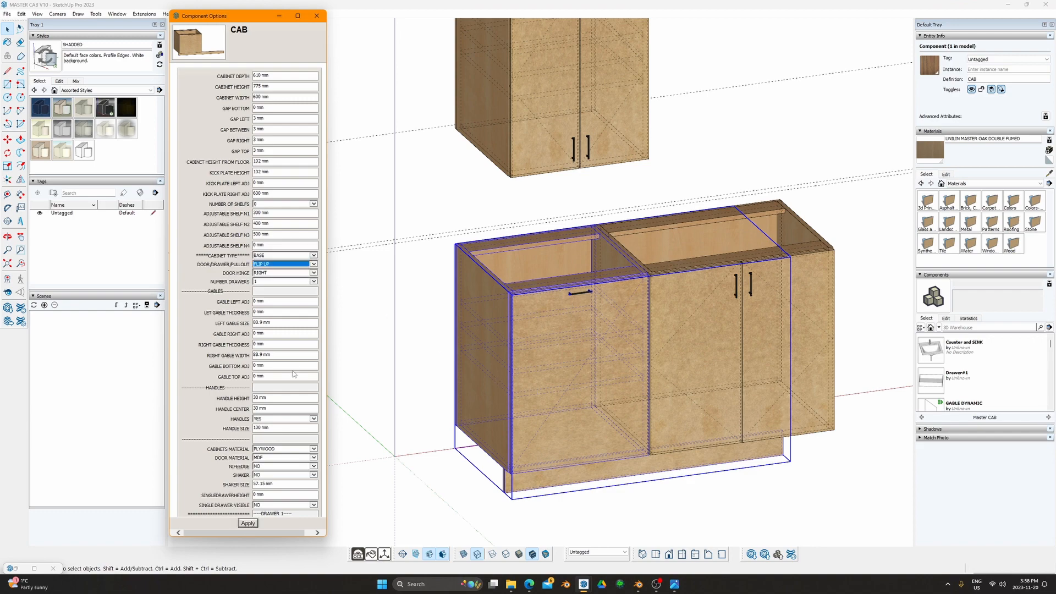
{"action": "left_click", "coordinate": [590, 132]}
{"action": "middle_click_drag", "start_coordinate": [590, 128], "coordinate": [562, 177], "text": "shift"}
{"action": "left_click", "coordinate": [302, 265]}
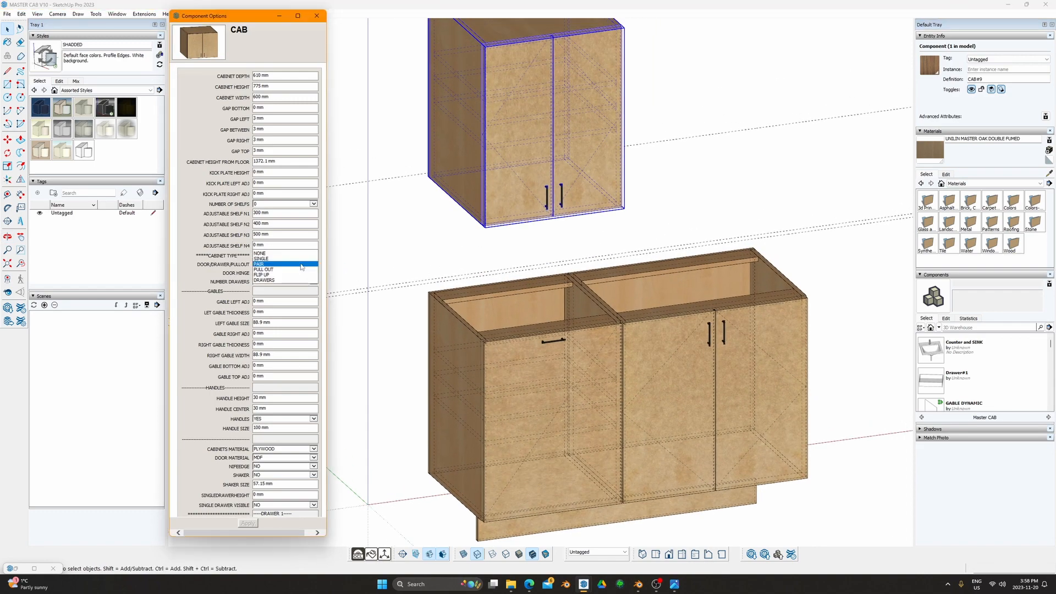
{"action": "left_click", "coordinate": [278, 273]}
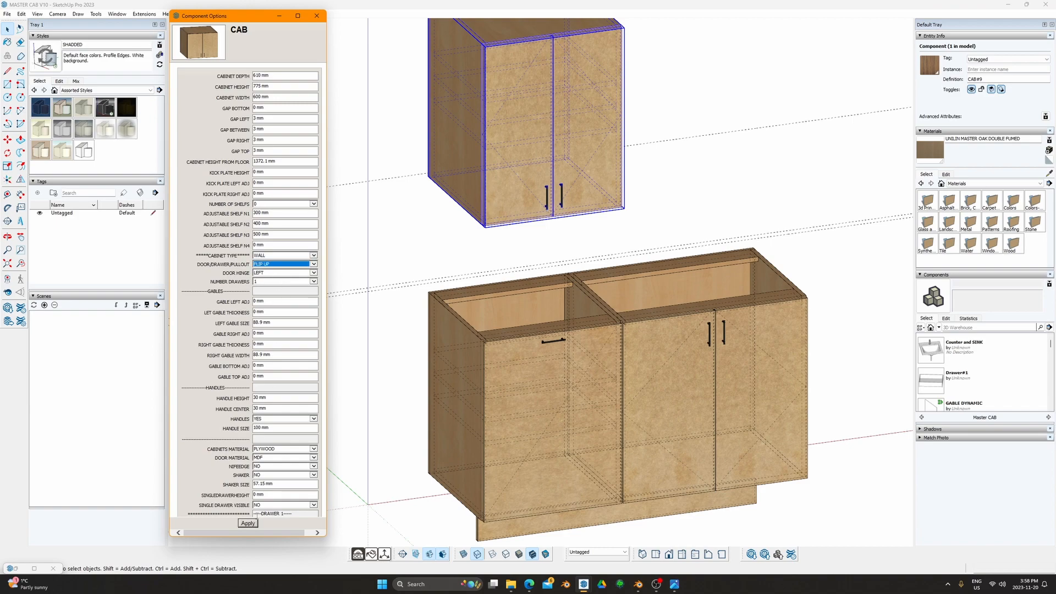
{"action": "left_click", "coordinate": [247, 522]}
Step: Switch to a straight Front view framing both cabinets
{"action": "mouse_move", "coordinate": [512, 335]}
{"action": "middle_mouse_down"}
{"action": "mouse_move", "coordinate": [502, 349]}
{"action": "mouse_move", "coordinate": [417, 259]}
{"action": "mouse_move", "coordinate": [427, 214]}
{"action": "mouse_move", "coordinate": [634, 111]}
{"action": "mouse_move", "coordinate": [523, 150]}
{"action": "mouse_move", "coordinate": [658, 188]}
{"action": "mouse_move", "coordinate": [568, 177]}
{"action": "middle_mouse_up"}
{"action": "scroll", "coordinate": [467, 296], "scroll_direction": "down", "scroll_amount": 2}
{"action": "scroll", "coordinate": [470, 247], "scroll_direction": "up", "scroll_amount": 2}
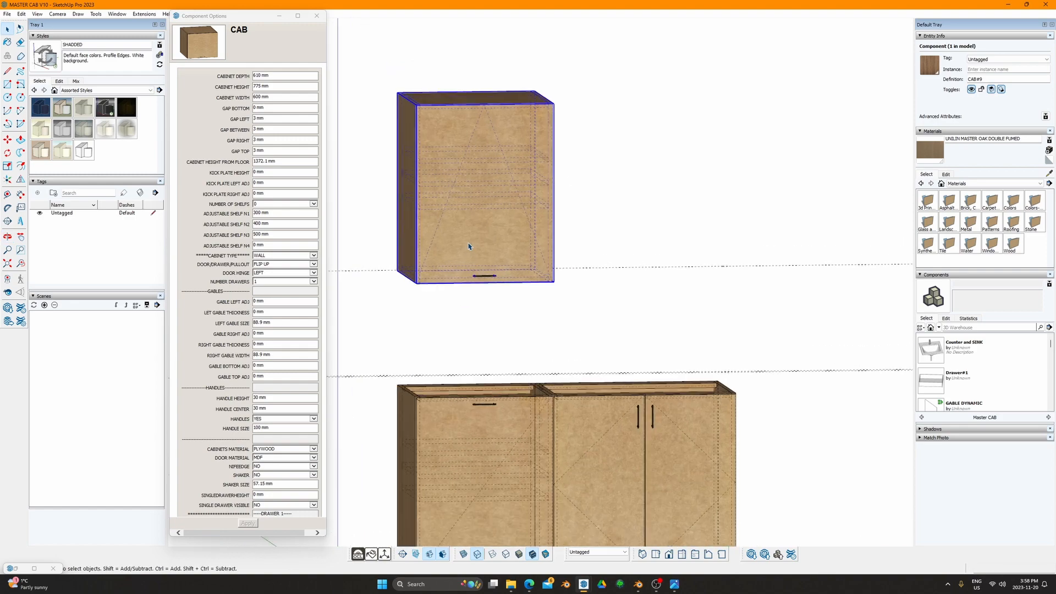
{"action": "key", "text": "F3"}
{"action": "scroll", "coordinate": [469, 285], "scroll_direction": "down", "scroll_amount": 3}
{"action": "middle_click_drag", "start_coordinate": [471, 339], "coordinate": [502, 287], "text": "shift"}
{"action": "left_click", "coordinate": [500, 318]}
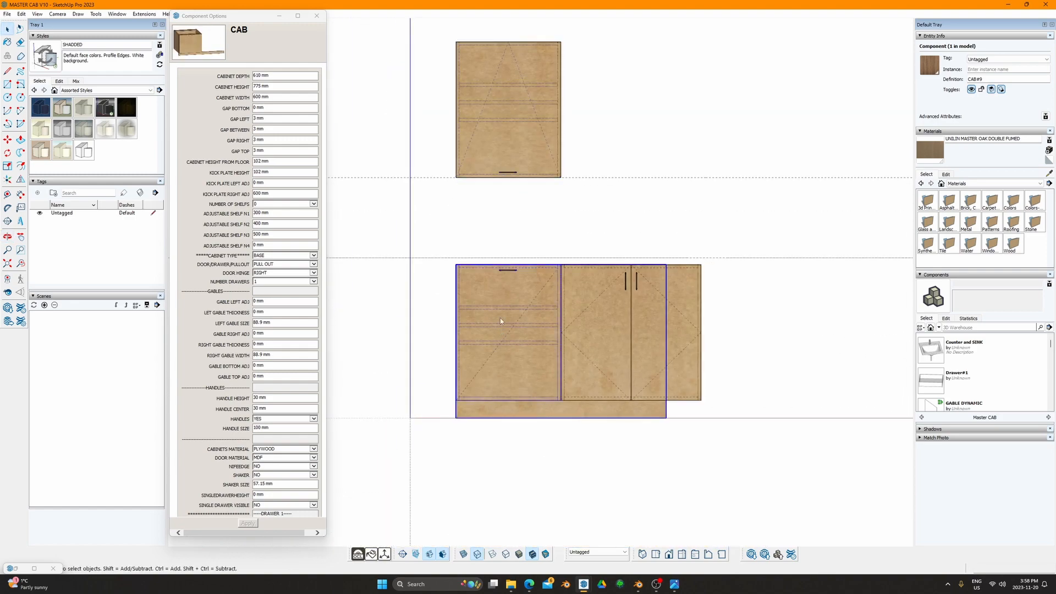
Step: Set the left base cabinet's front to DRAWERS with NUMBER DRAWERS at 1 and apply
{"action": "scroll", "coordinate": [502, 310], "scroll_direction": "up", "scroll_amount": 2}
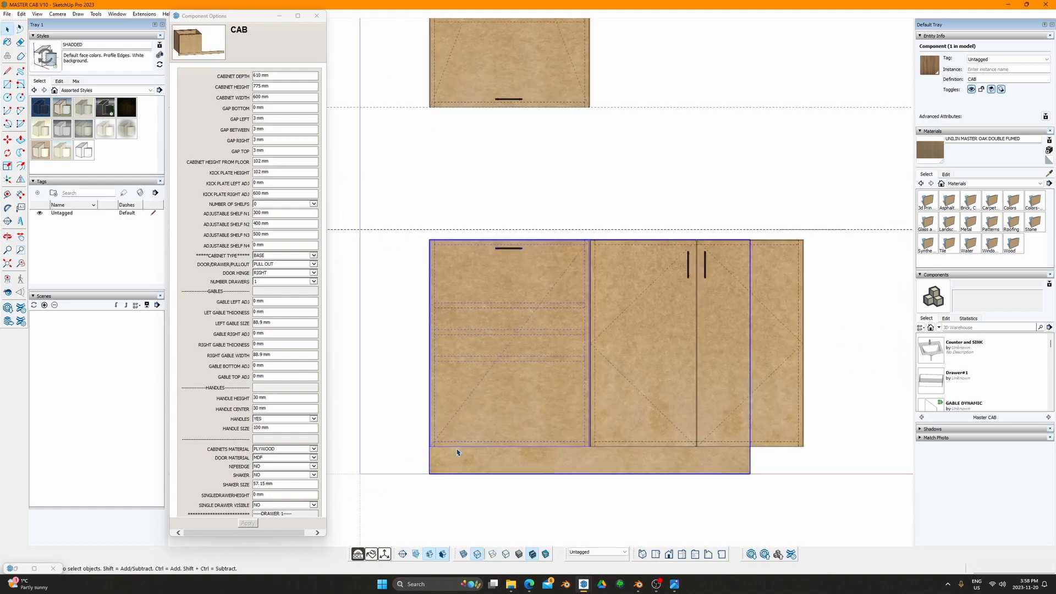
{"action": "left_click", "coordinate": [312, 264]}
{"action": "left_click", "coordinate": [294, 277]}
{"action": "left_click", "coordinate": [270, 225]}
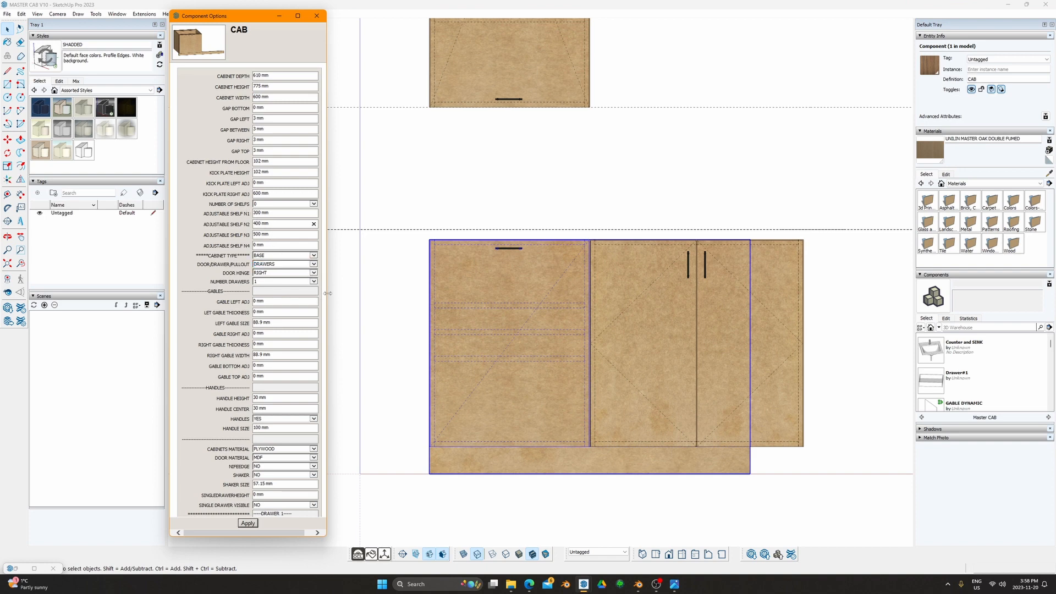
{"action": "left_click_drag", "start_coordinate": [323, 296], "coordinate": [351, 297]}
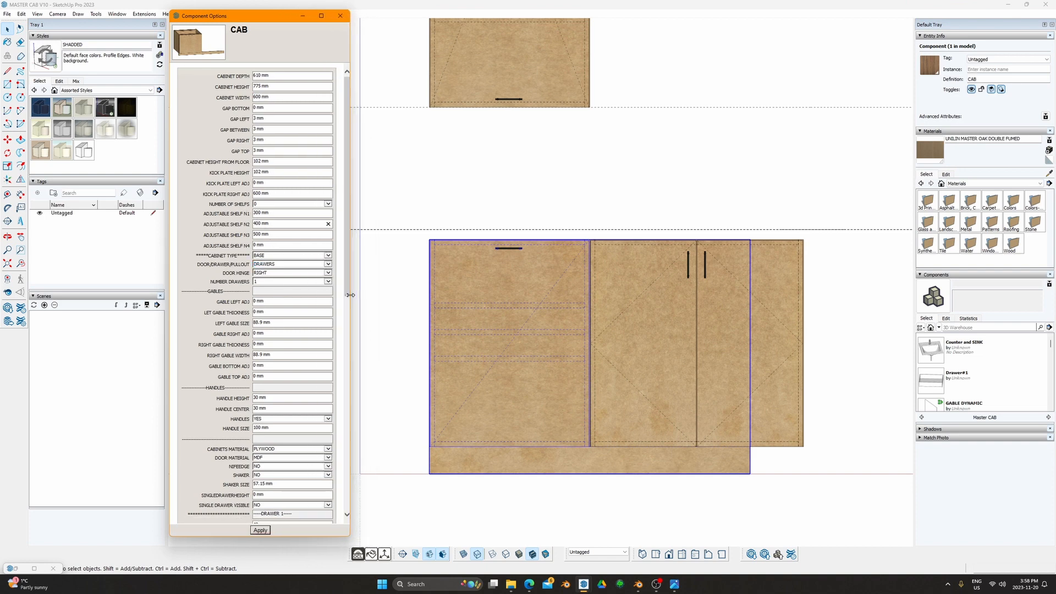
{"action": "left_click", "coordinate": [315, 244]}
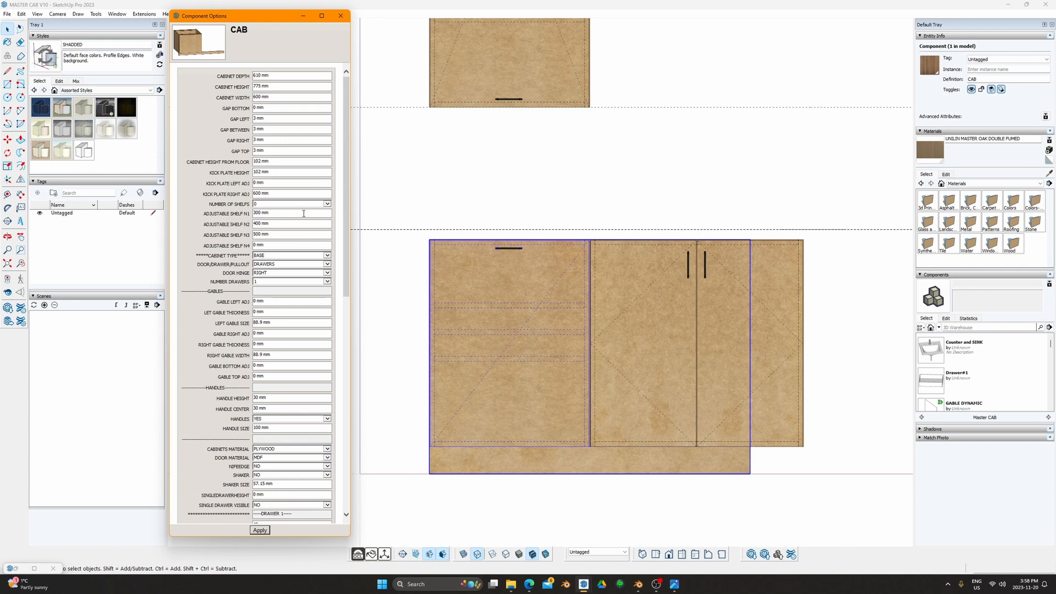
{"action": "left_click", "coordinate": [317, 281]}
{"action": "left_click", "coordinate": [259, 530]}
{"action": "middle_click_drag", "start_coordinate": [478, 351], "coordinate": [457, 288], "text": "shift"}
{"action": "mouse_move", "coordinate": [457, 289]}
{"action": "middle_mouse_down"}
{"action": "mouse_move", "coordinate": [464, 308]}
{"action": "mouse_move", "coordinate": [658, 413]}
{"action": "middle_mouse_up"}
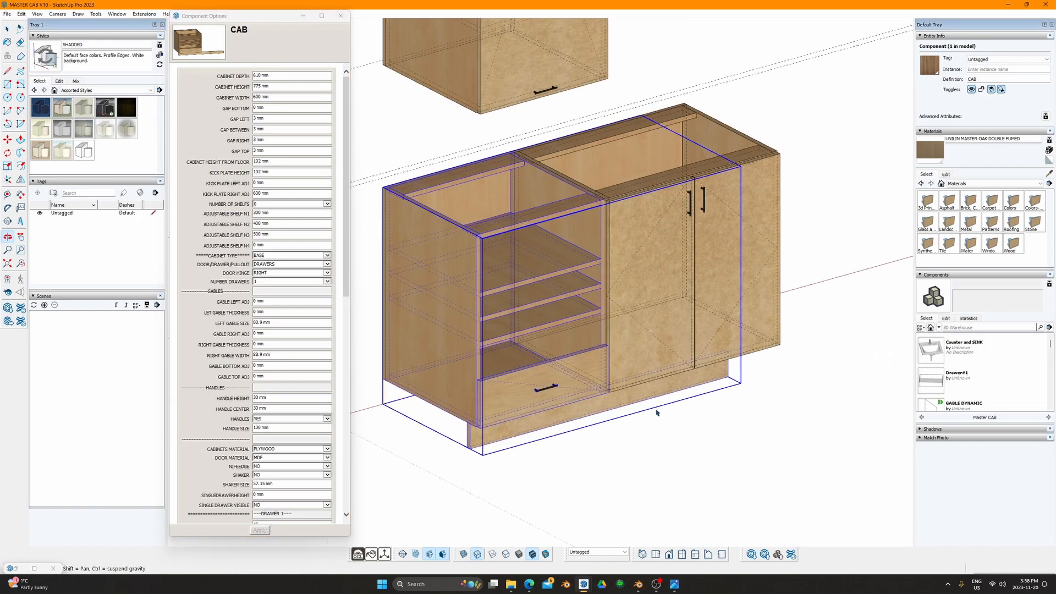
Step: Change the left cabinet's front to PULL OUT and apply
{"action": "scroll", "coordinate": [525, 375], "scroll_direction": "up", "scroll_amount": 4}
{"action": "mouse_move", "coordinate": [526, 374]}
{"action": "middle_mouse_down", "text": "shift"}
{"action": "mouse_move", "coordinate": [616, 290]}
{"action": "mouse_move", "coordinate": [558, 363]}
{"action": "mouse_move", "coordinate": [447, 212]}
{"action": "mouse_move", "coordinate": [480, 224]}
{"action": "middle_mouse_up", "text": "shift"}
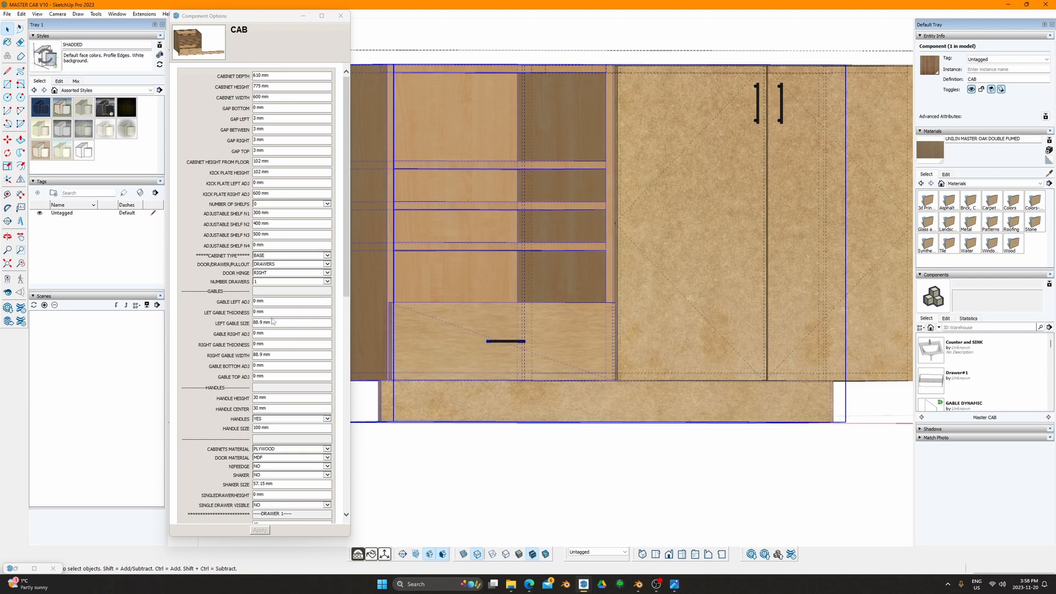
{"action": "left_click", "coordinate": [295, 300]}
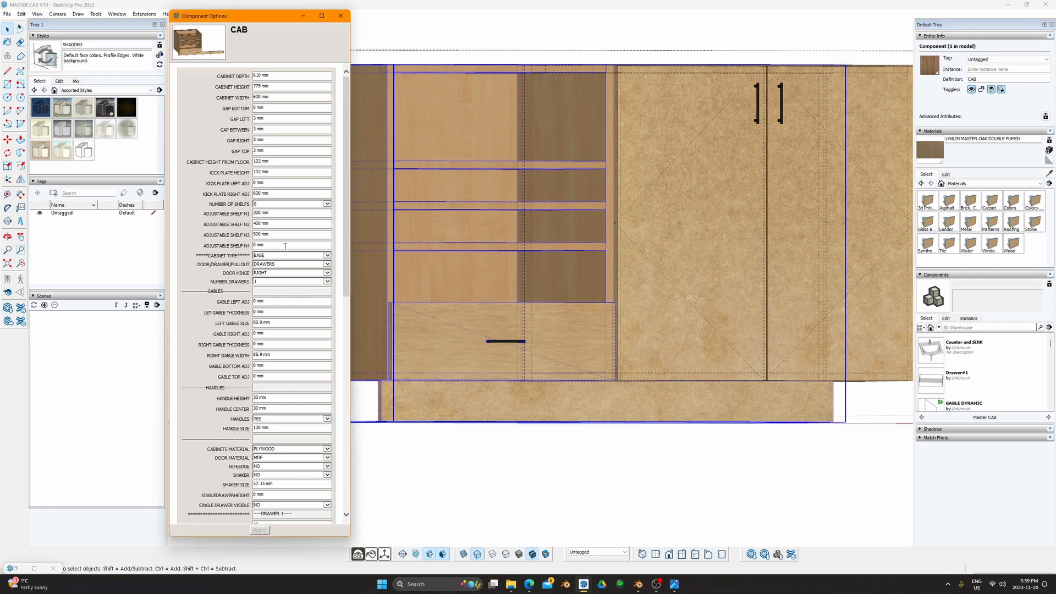
{"action": "left_click", "coordinate": [311, 267]}
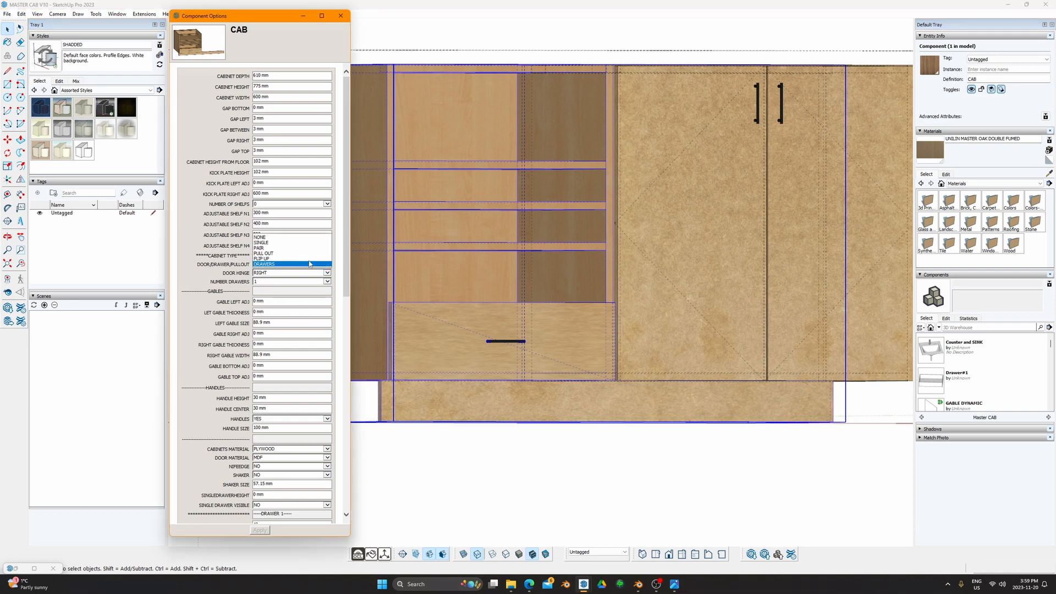
{"action": "left_click", "coordinate": [291, 253]}
{"action": "left_click", "coordinate": [260, 530]}
Step: Review the GAP settings, then choose DRAWERS again without applying
{"action": "scroll", "coordinate": [539, 278], "scroll_direction": "down", "scroll_amount": 1}
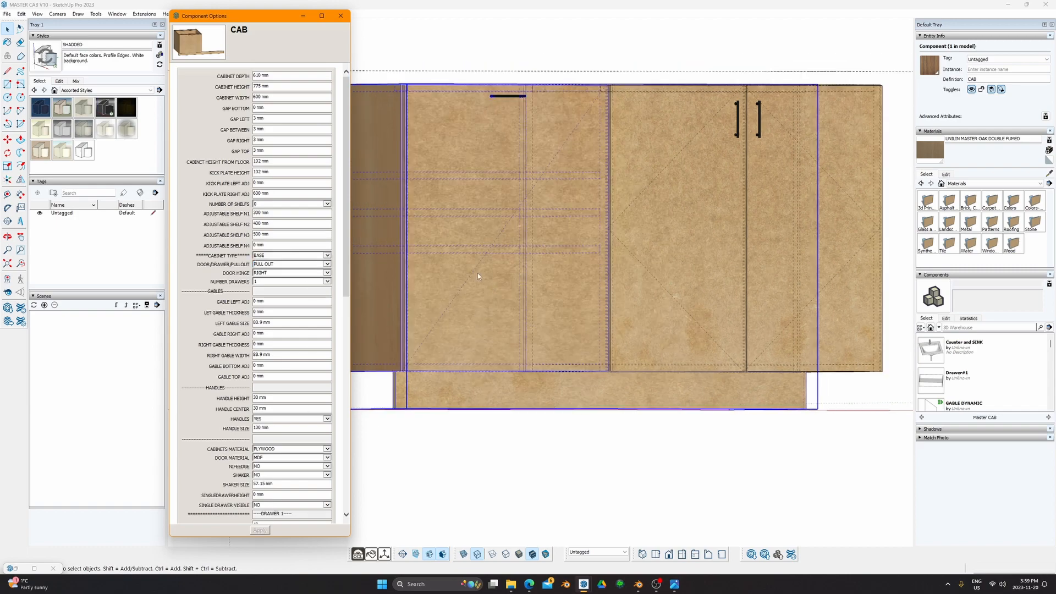
{"action": "mouse_move", "coordinate": [550, 179]}
{"action": "middle_mouse_down", "text": "shift"}
{"action": "mouse_move", "coordinate": [592, 246]}
{"action": "mouse_move", "coordinate": [566, 403]}
{"action": "mouse_move", "coordinate": [572, 440]}
{"action": "middle_mouse_up", "text": "shift"}
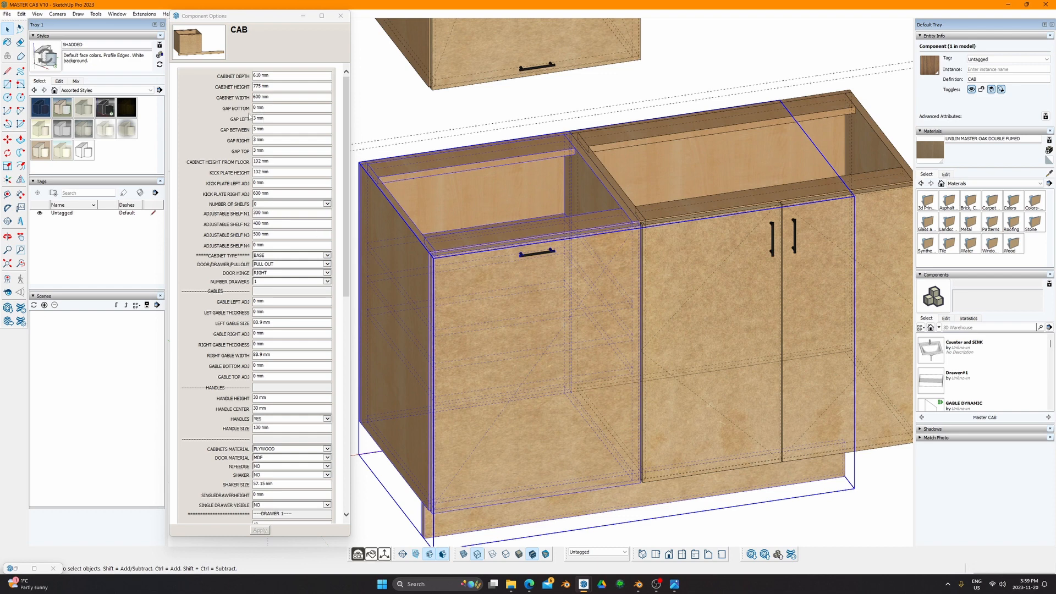
{"action": "left_click_drag", "start_coordinate": [257, 114], "coordinate": [278, 123]}
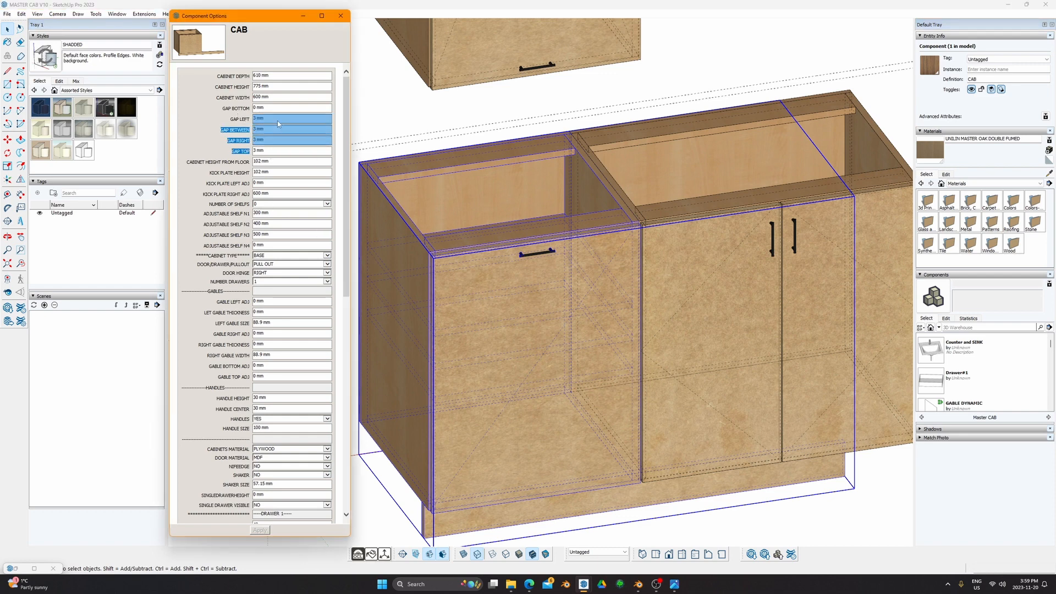
{"action": "left_click", "coordinate": [272, 77]}
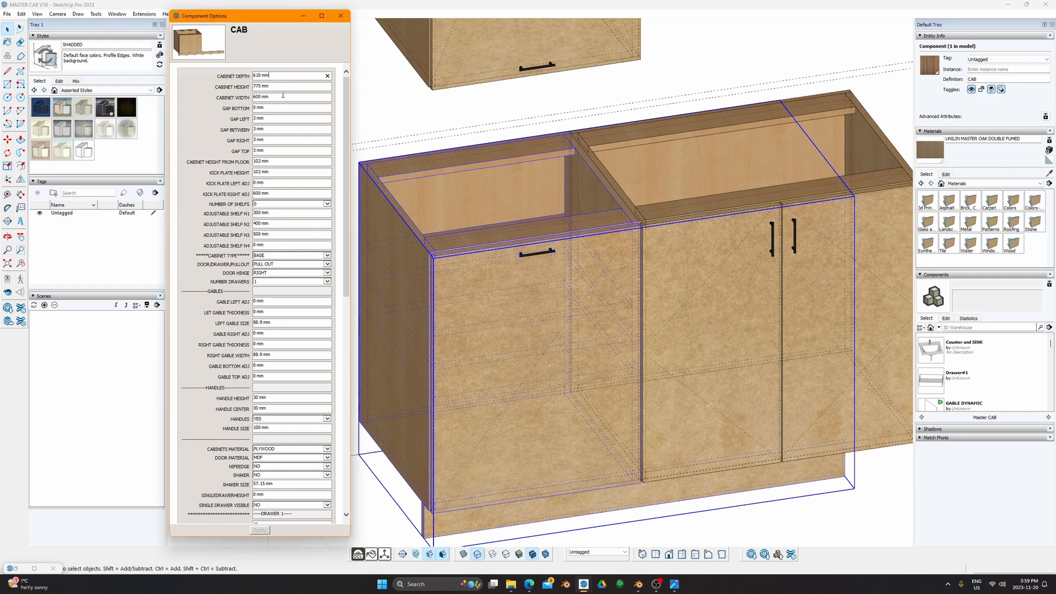
{"action": "left_click_drag", "start_coordinate": [267, 119], "coordinate": [254, 154]}
{"action": "left_click", "coordinate": [440, 372]}
{"action": "middle_click_drag", "start_coordinate": [481, 363], "coordinate": [501, 300]}
{"action": "scroll", "coordinate": [308, 362], "scroll_direction": "down", "scroll_amount": 3}
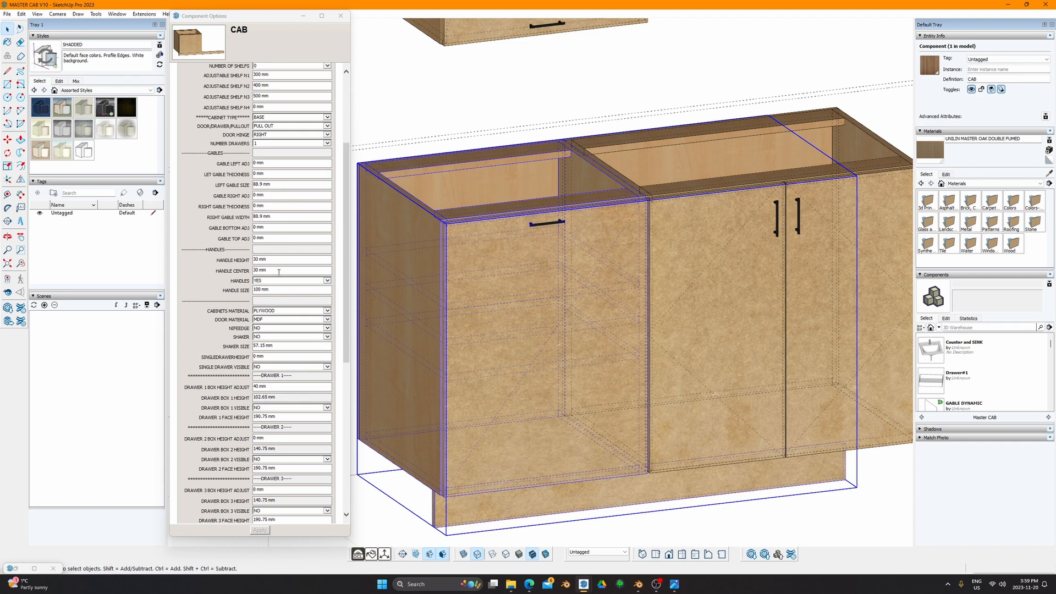
{"action": "left_click", "coordinate": [327, 126]}
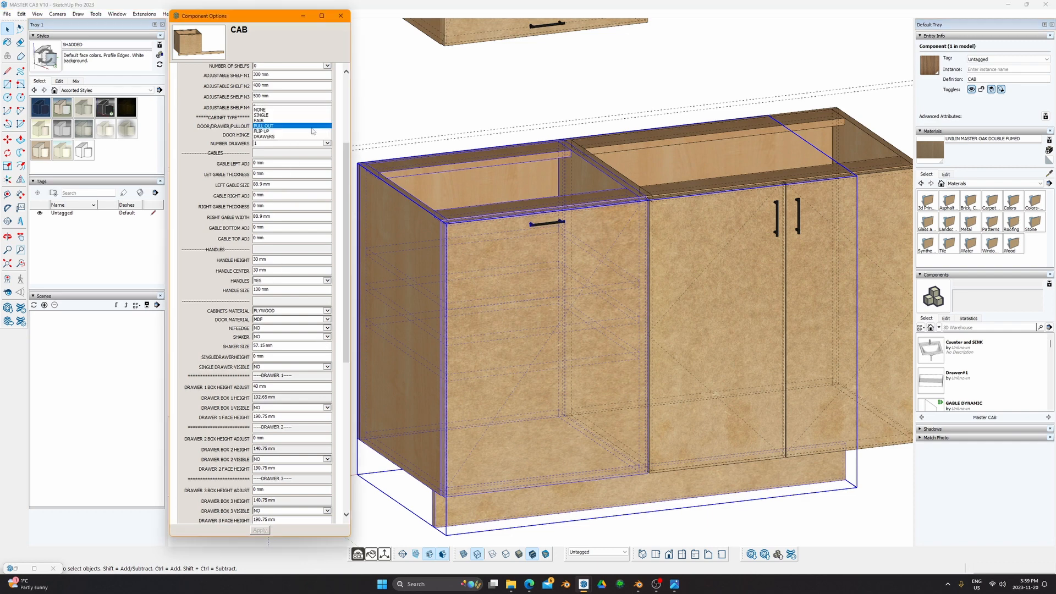
{"action": "left_click", "coordinate": [281, 136]}
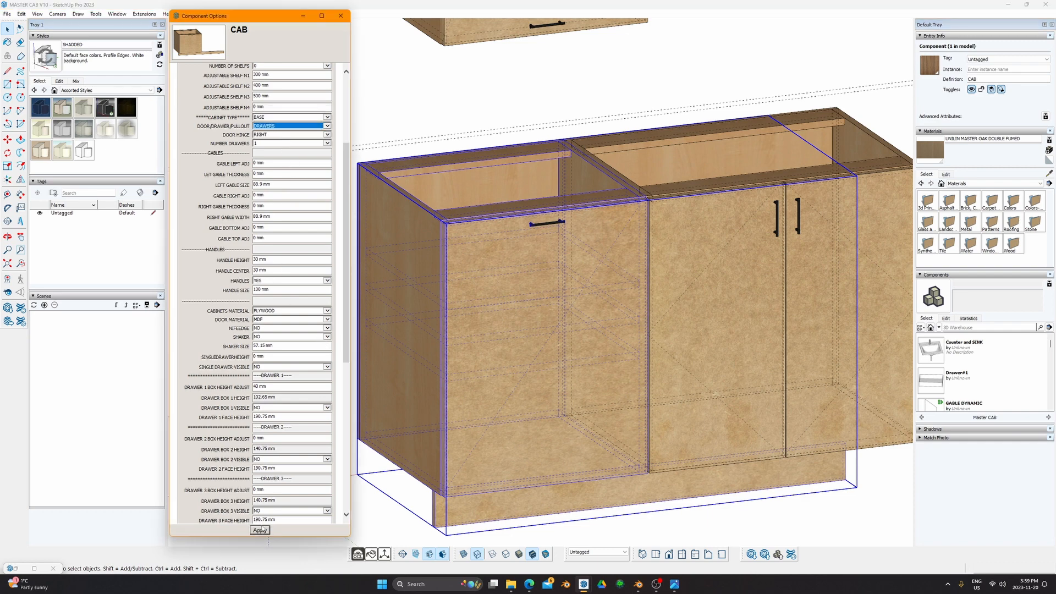
Step: Rebuild the left cabinet as DRAWERS and review the drawer box height settings
{"action": "left_click", "coordinate": [260, 529]}
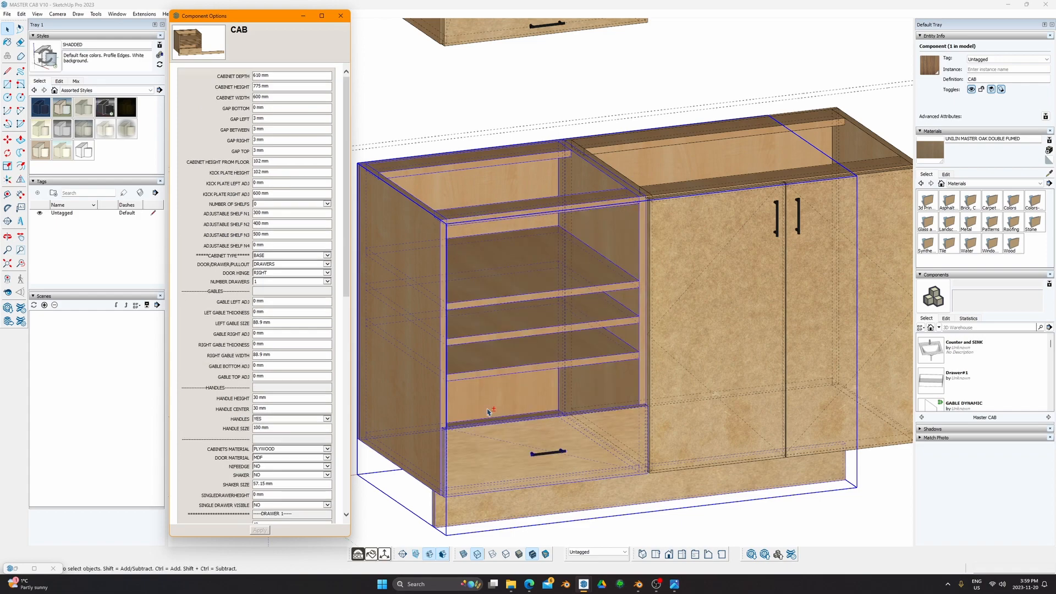
{"action": "mouse_move", "coordinate": [487, 412]}
{"action": "middle_mouse_down", "text": "shift"}
{"action": "mouse_move", "coordinate": [444, 335]}
{"action": "mouse_move", "coordinate": [493, 363]}
{"action": "middle_mouse_up", "text": "shift"}
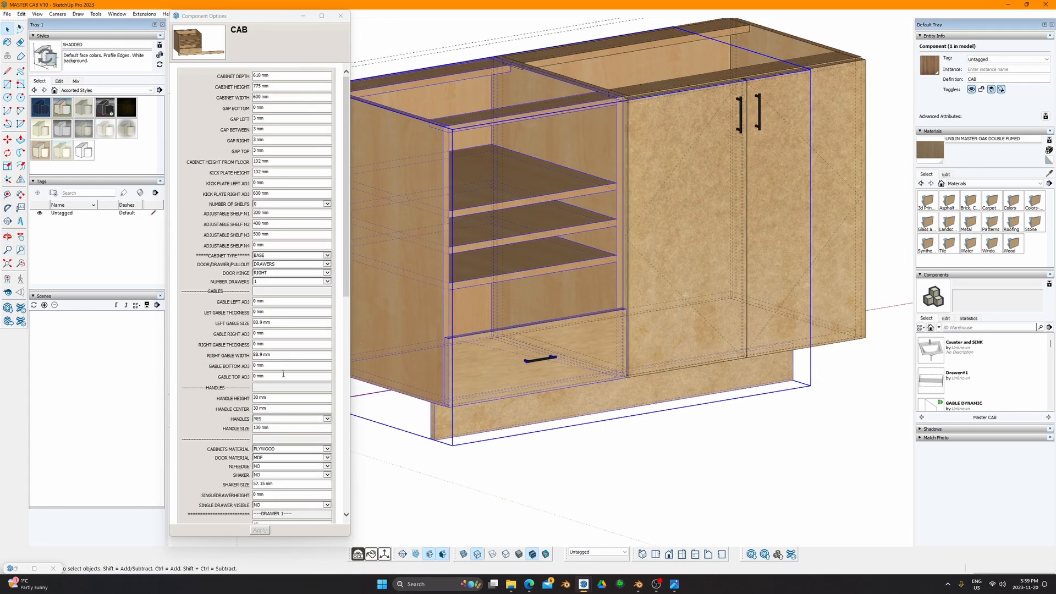
{"action": "scroll", "coordinate": [283, 375], "scroll_direction": "down", "scroll_amount": 3}
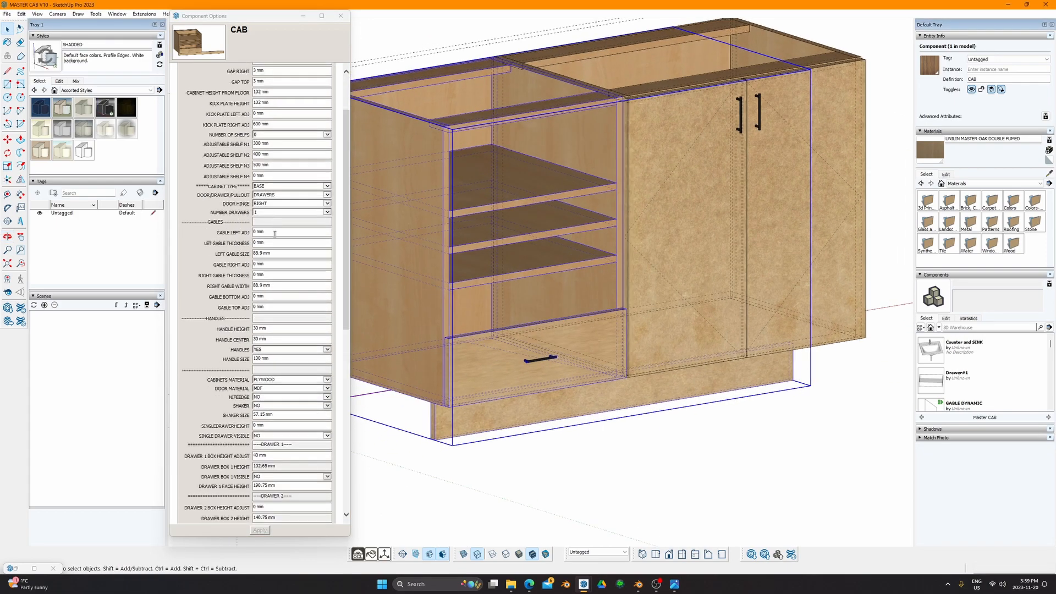
{"action": "scroll", "coordinate": [276, 329], "scroll_direction": "down", "scroll_amount": 6}
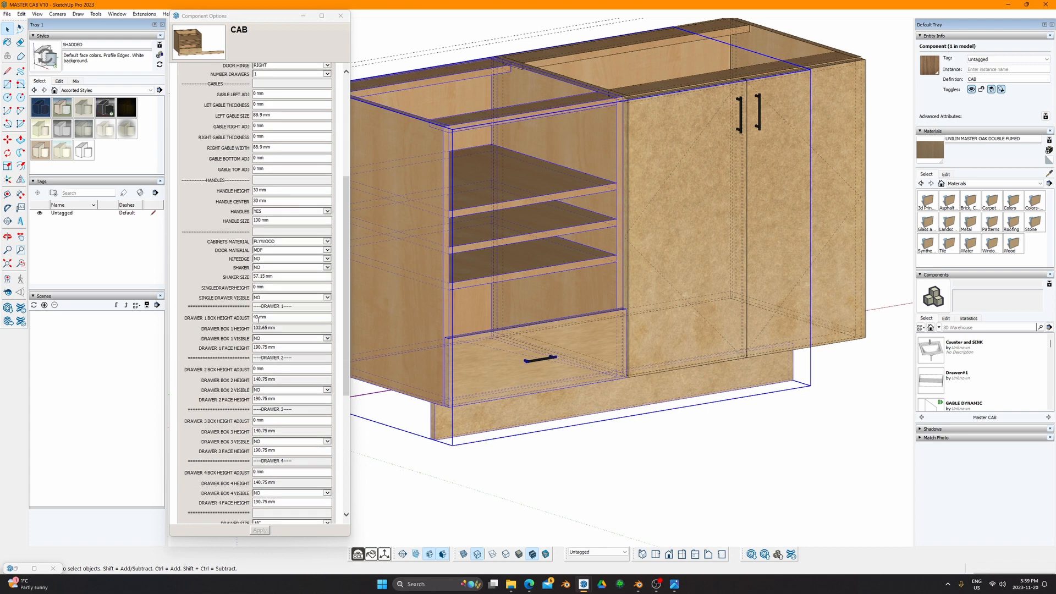
{"action": "scroll", "coordinate": [205, 308], "scroll_direction": "down", "scroll_amount": 6}
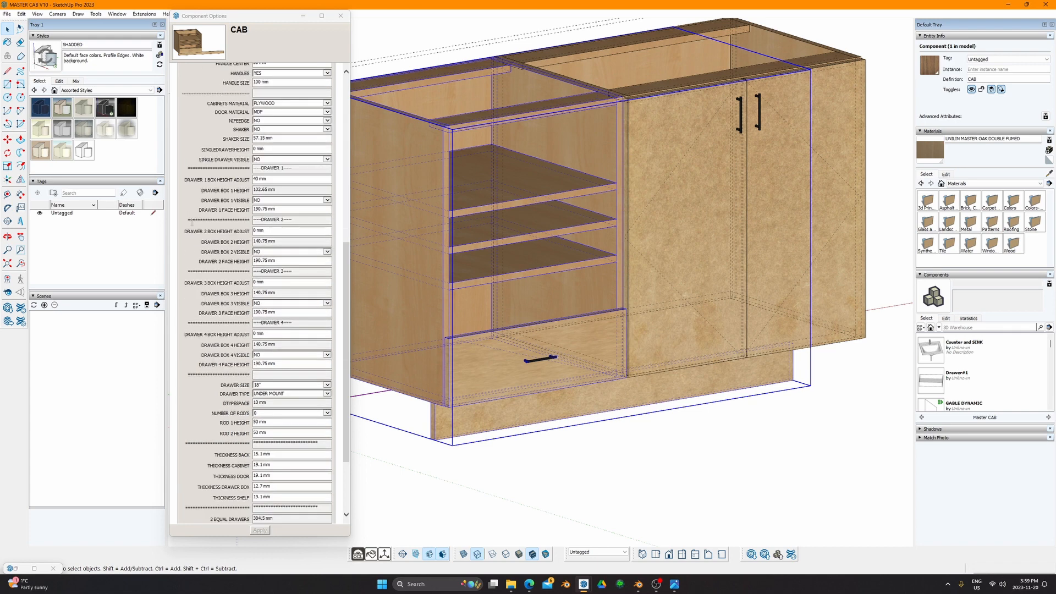
{"action": "left_click_drag", "start_coordinate": [186, 180], "coordinate": [234, 180]}
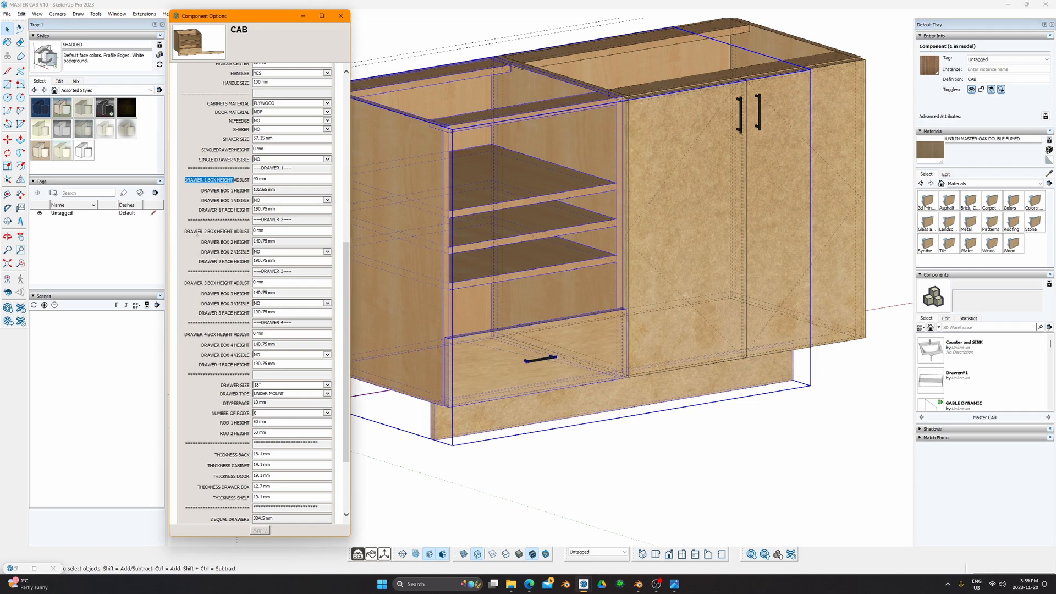
{"action": "left_click_drag", "start_coordinate": [186, 231], "coordinate": [218, 232]}
{"action": "left_click_drag", "start_coordinate": [185, 283], "coordinate": [235, 313]}
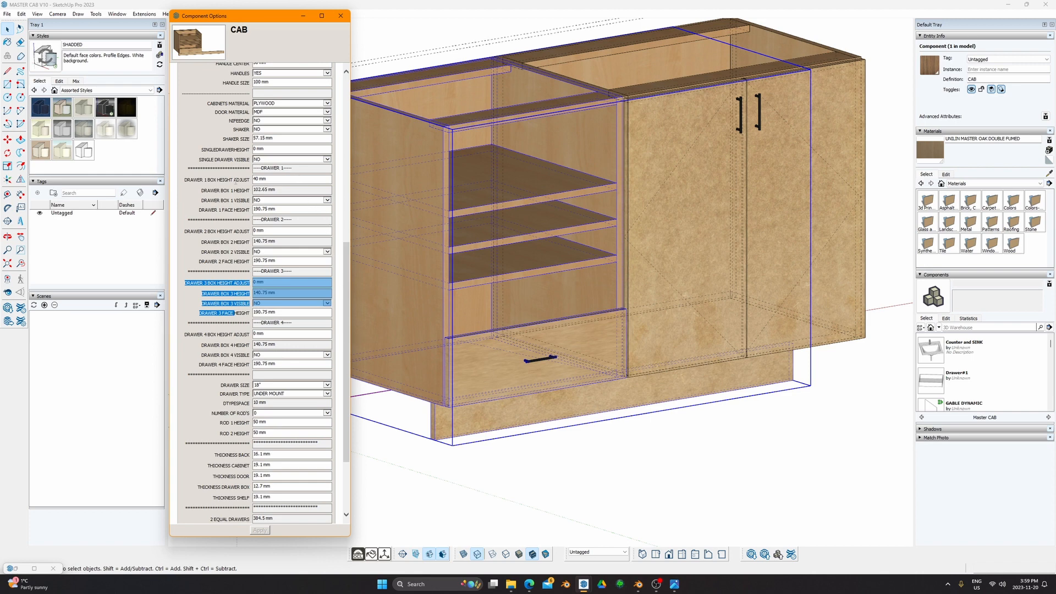
{"action": "left_click", "coordinate": [225, 176]}
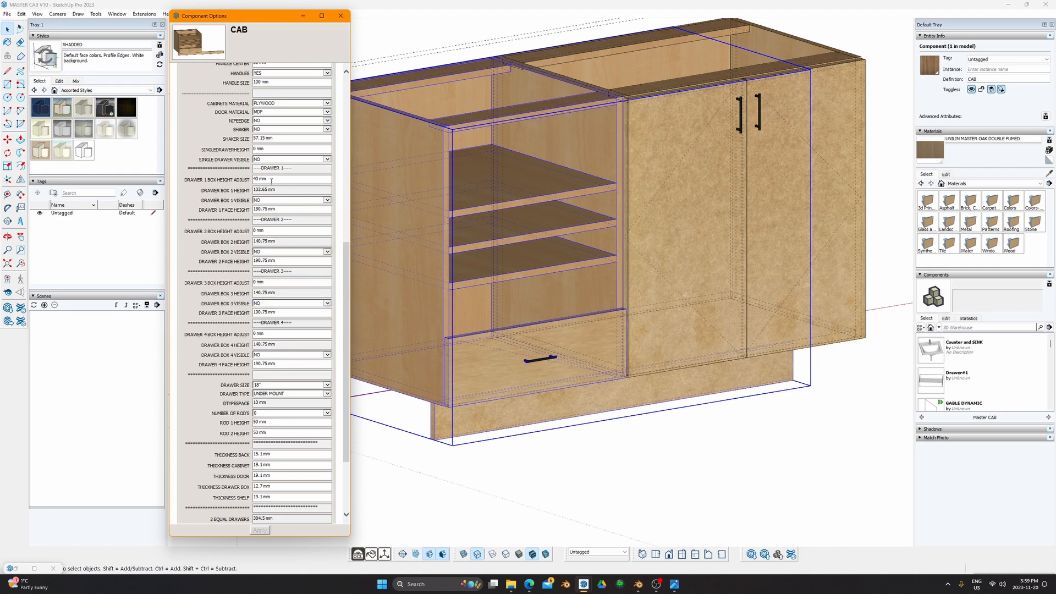
Step: Set DRAWER 1 BOX HEIGHT ADJUST to 0 and DRAWER BOX 1 VISIBLE to YES, then apply
{"action": "left_click_drag", "start_coordinate": [271, 180], "coordinate": [235, 180]}
{"action": "type", "text": "0"}
{"action": "key", "text": "Return"}
{"action": "scroll", "coordinate": [268, 275], "scroll_direction": "down", "scroll_amount": 3}
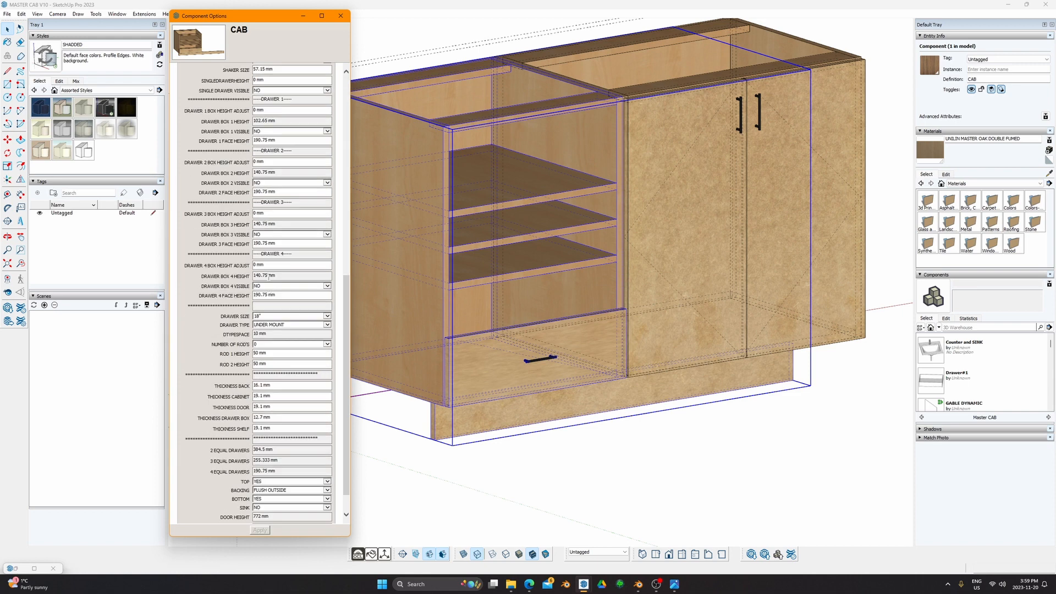
{"action": "left_click", "coordinate": [327, 131]}
{"action": "left_click", "coordinate": [292, 140]}
{"action": "left_click", "coordinate": [260, 530]}
{"action": "middle_click_drag", "start_coordinate": [512, 297], "coordinate": [385, 330]}
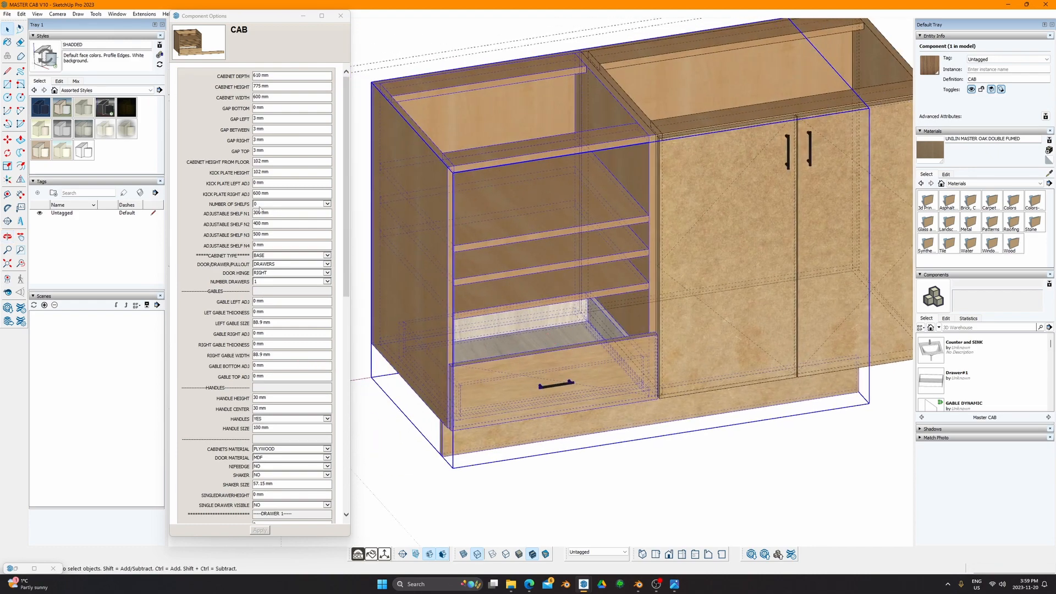
Step: Set ADJUSTABLE SHELF N1, N2 and N3 each to 0 mm
{"action": "triple_click", "coordinate": [275, 213]}
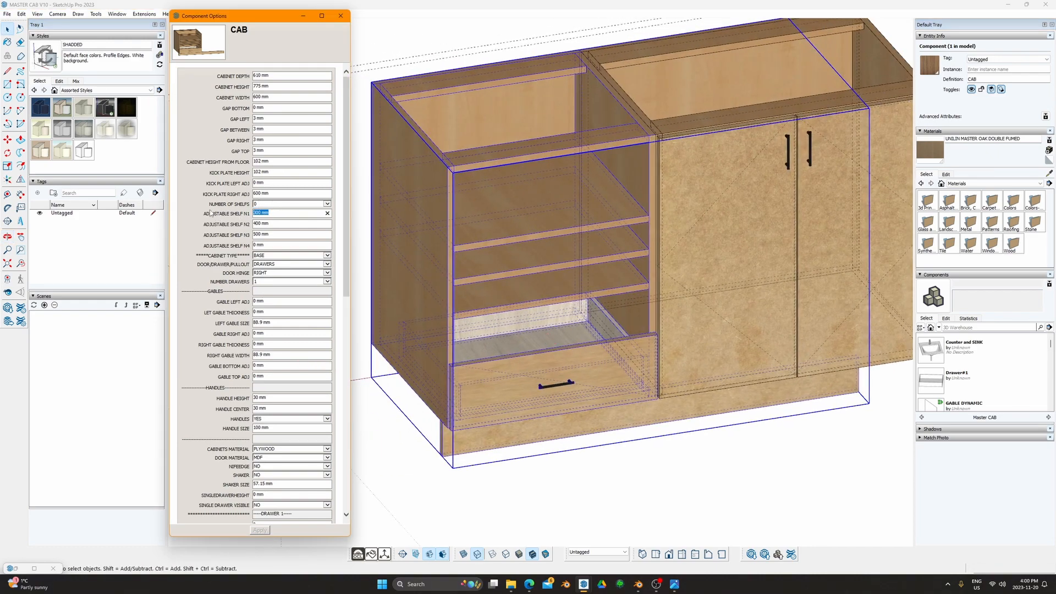
{"action": "type", "text": "00"}
{"action": "key", "text": "Return"}
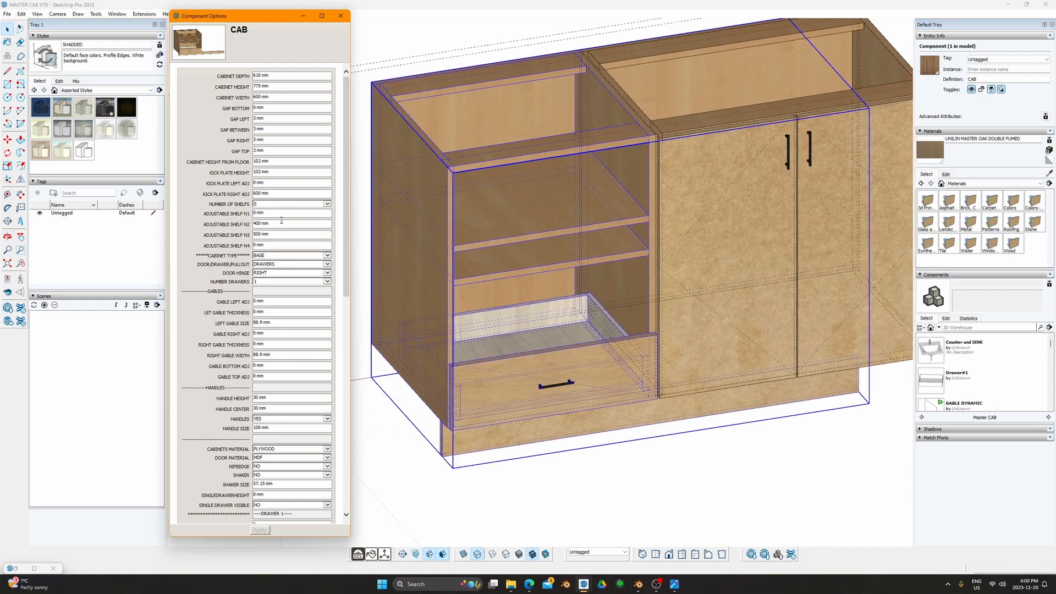
{"action": "triple_click", "coordinate": [277, 224]}
{"action": "type", "text": "0"}
{"action": "key", "text": "Return"}
{"action": "triple_click", "coordinate": [277, 233]}
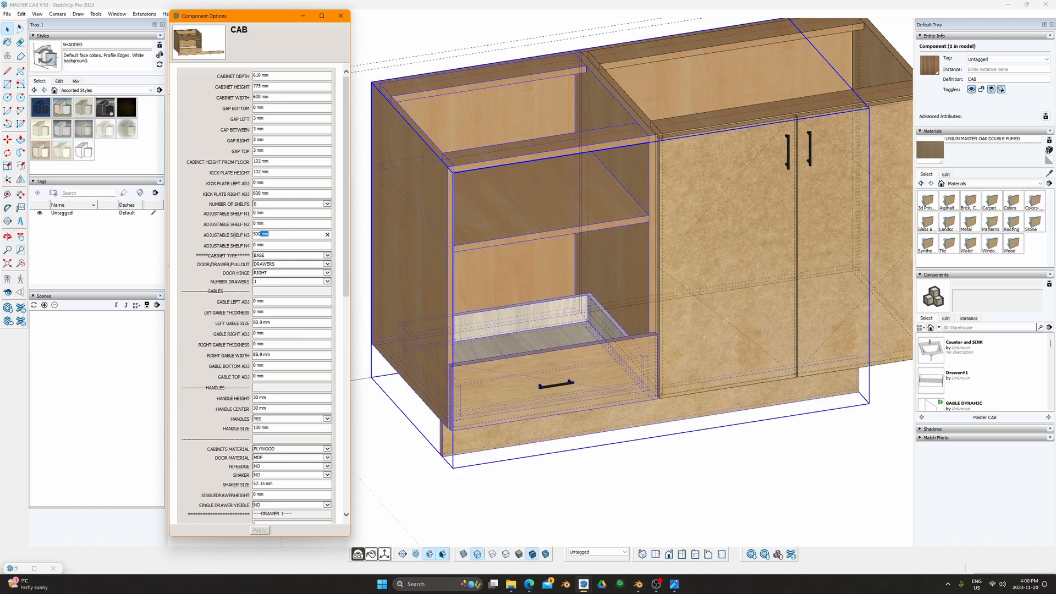
{"action": "type", "text": "0"}
{"action": "key", "text": "Return"}
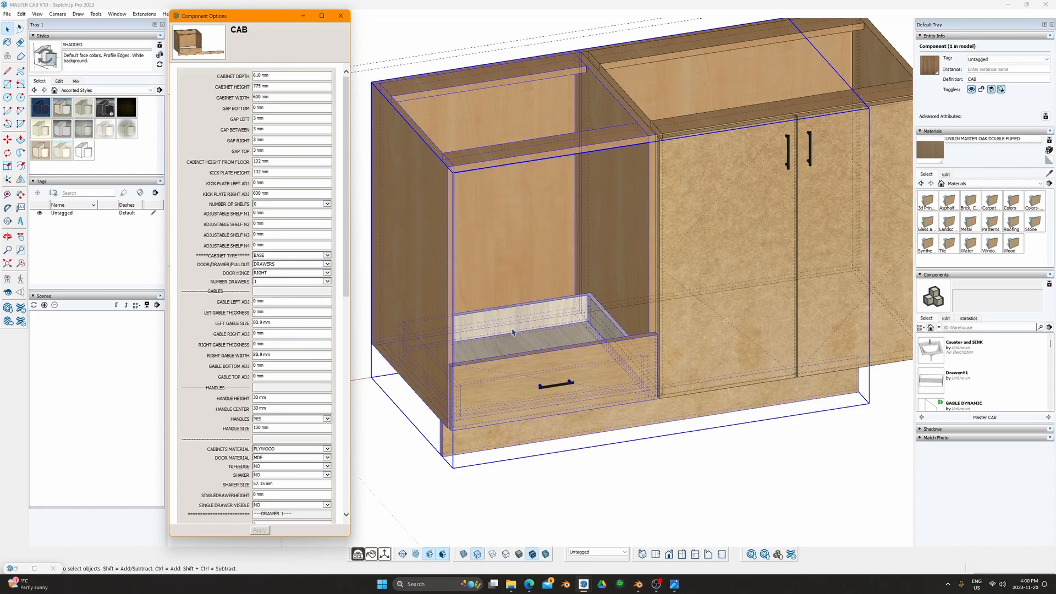
{"action": "middle_click_drag", "start_coordinate": [517, 336], "coordinate": [530, 245]}
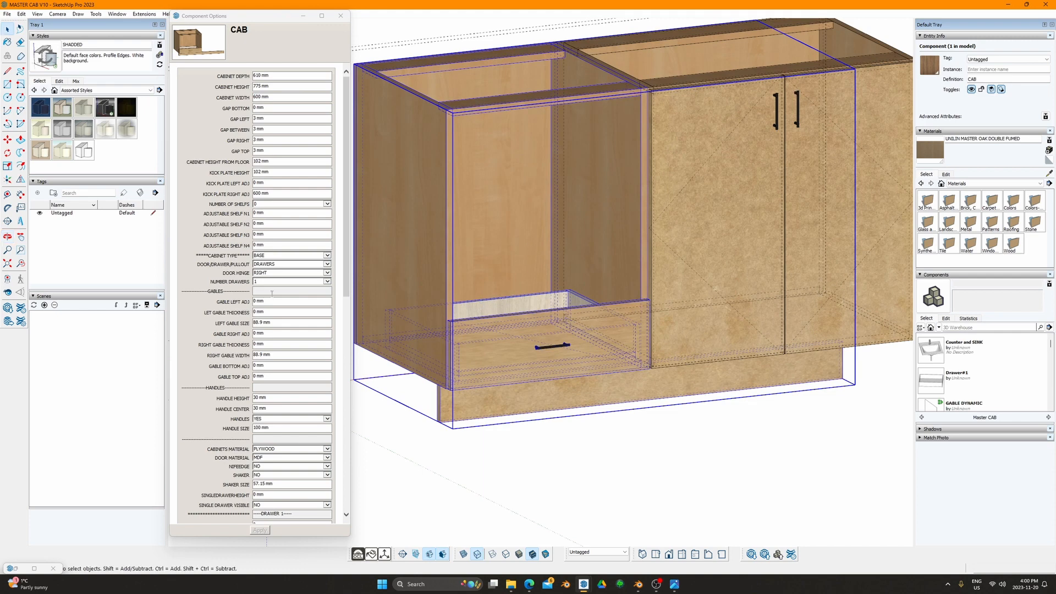
Step: Review the 2, 3 and 4 EQUAL DRAWERS heights, including 190.75 mm for four drawers
{"action": "scroll", "coordinate": [289, 333], "scroll_direction": "down", "scroll_amount": 6}
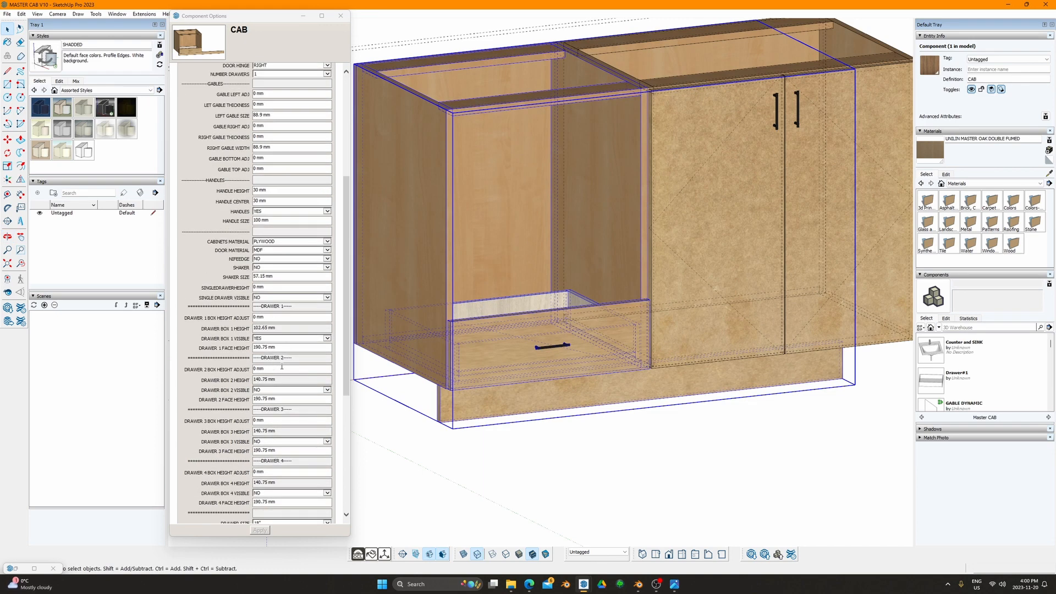
{"action": "scroll", "coordinate": [277, 419], "scroll_direction": "down", "scroll_amount": 2}
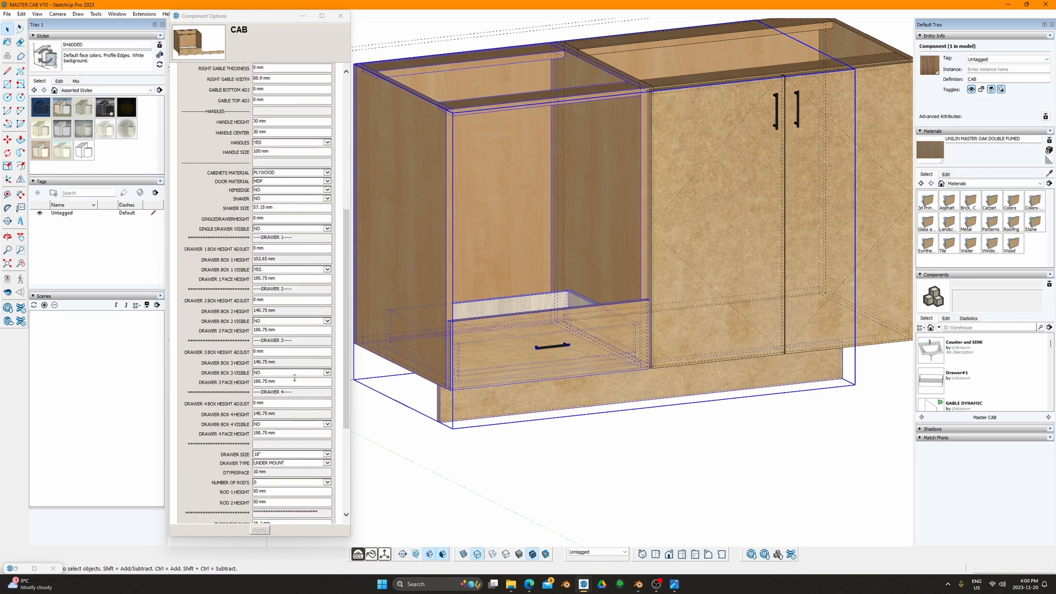
{"action": "left_click", "coordinate": [312, 352]}
{"action": "scroll", "coordinate": [342, 294], "scroll_direction": "down", "scroll_amount": 5}
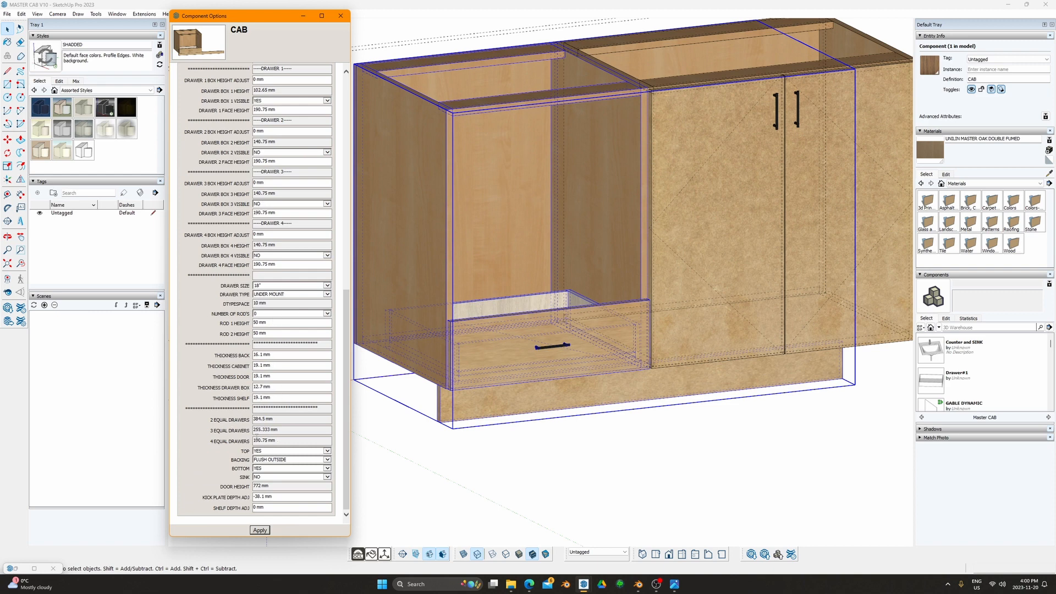
{"action": "left_click_drag", "start_coordinate": [203, 421], "coordinate": [292, 441]}
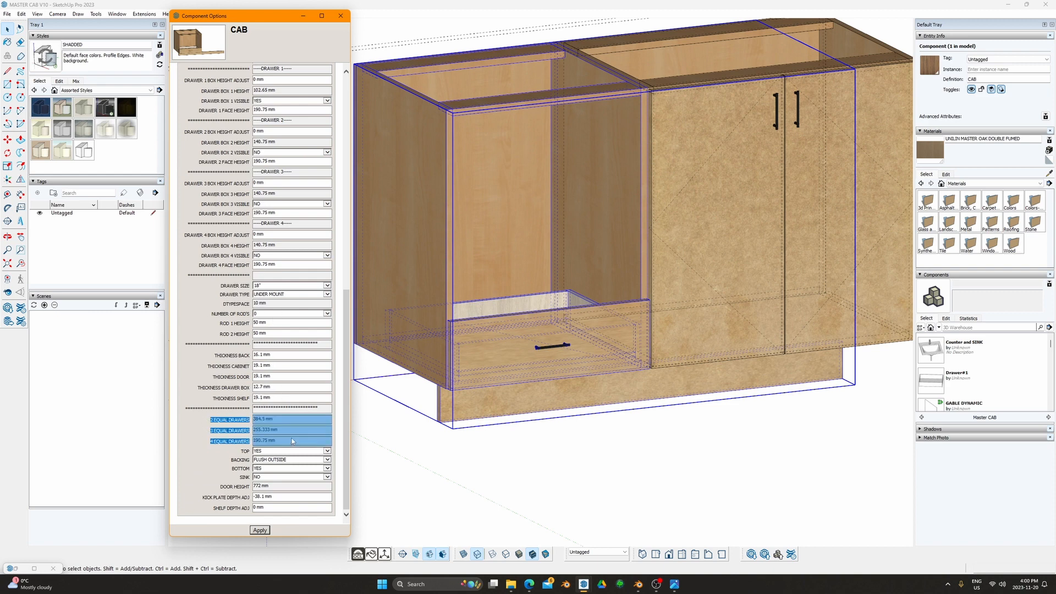
{"action": "left_click", "coordinate": [282, 442]}
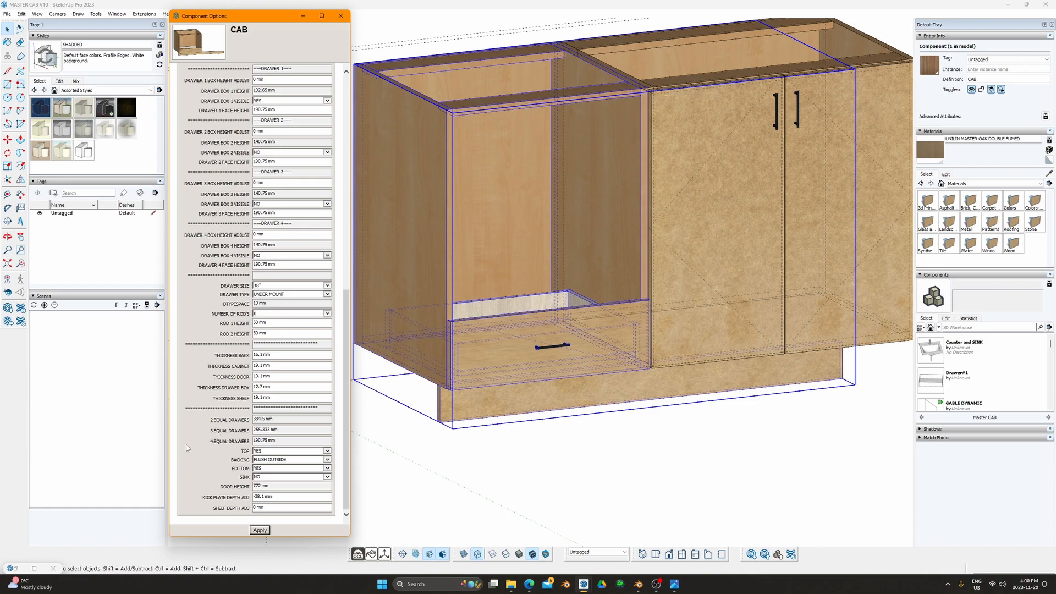
{"action": "left_click_drag", "start_coordinate": [349, 448], "coordinate": [220, 444]}
{"action": "left_click_drag", "start_coordinate": [279, 441], "coordinate": [254, 442]}
{"action": "key", "text": "ctrl+c"}
{"action": "scroll", "coordinate": [302, 245], "scroll_direction": "up", "scroll_amount": 5}
{"action": "scroll", "coordinate": [277, 351], "scroll_direction": "down", "scroll_amount": 2}
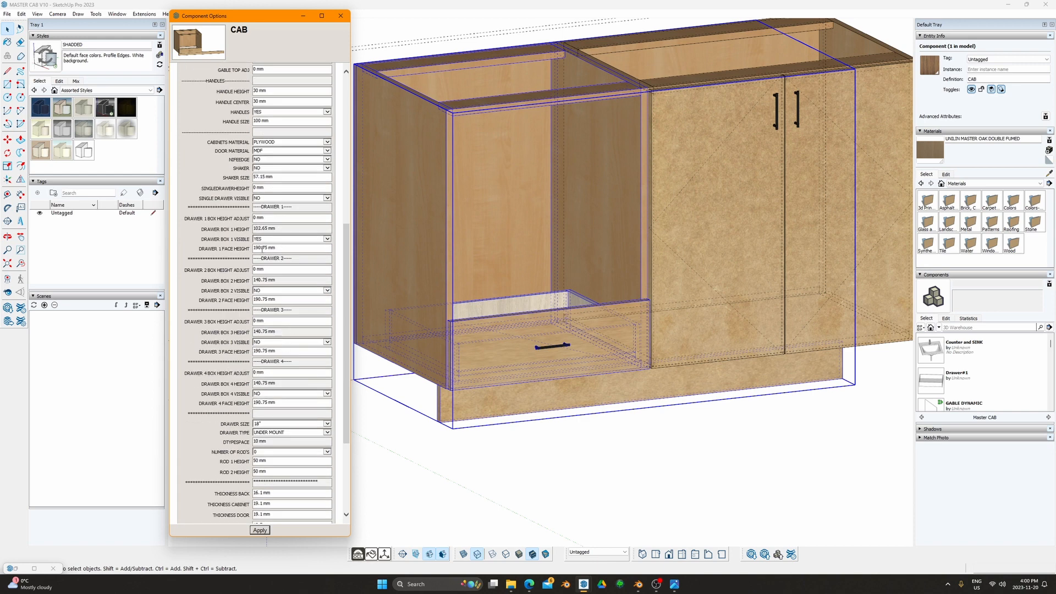
Step: Paste the same face height into the DRAWER 2, 3 and 4 FACE HEIGHT fields
{"action": "left_click_drag", "start_coordinate": [200, 250], "coordinate": [234, 249]}
{"action": "left_click", "coordinate": [274, 250]}
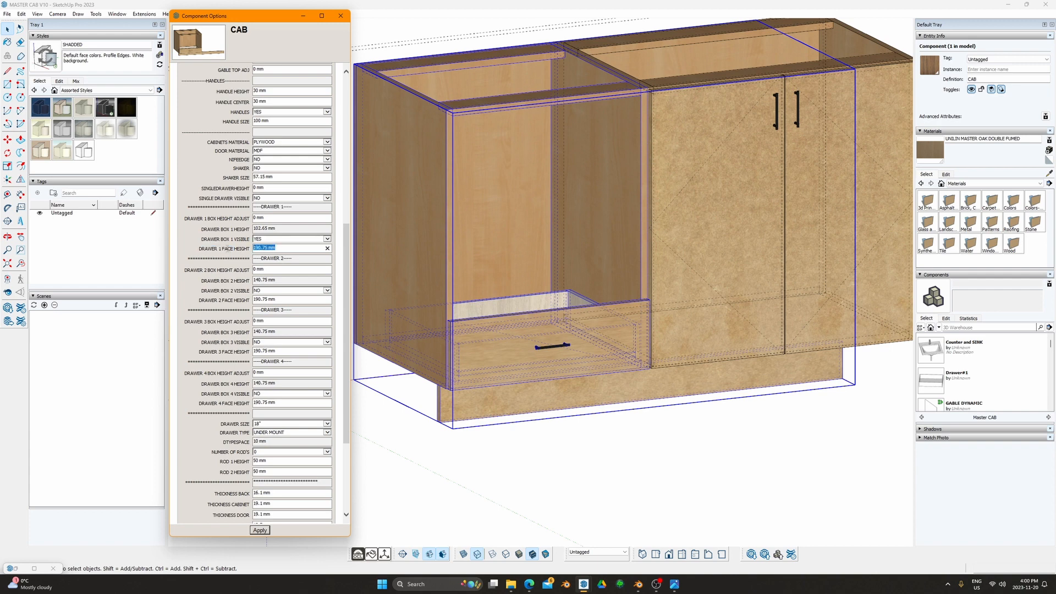
{"action": "left_click", "coordinate": [269, 300]}
{"action": "key", "text": "ctrl+v"}
{"action": "key", "text": "ctrl+a"}
{"action": "key", "text": "ctrl+v"}
{"action": "key", "text": "ctrl+a"}
{"action": "key", "text": "ctrl+v"}
Step: Set DRAWER BOX 2, 3 and 4 VISIBLE to YES and apply
{"action": "left_click", "coordinate": [272, 290]}
{"action": "left_click", "coordinate": [291, 343]}
{"action": "left_click", "coordinate": [291, 336]}
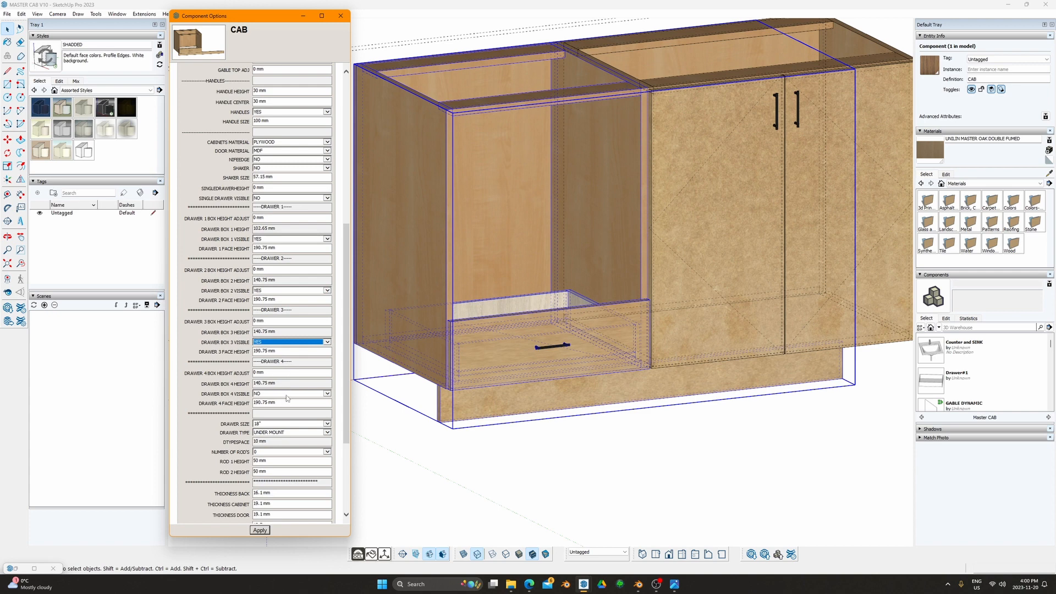
{"action": "left_click", "coordinate": [287, 394]}
{"action": "left_click", "coordinate": [272, 388]}
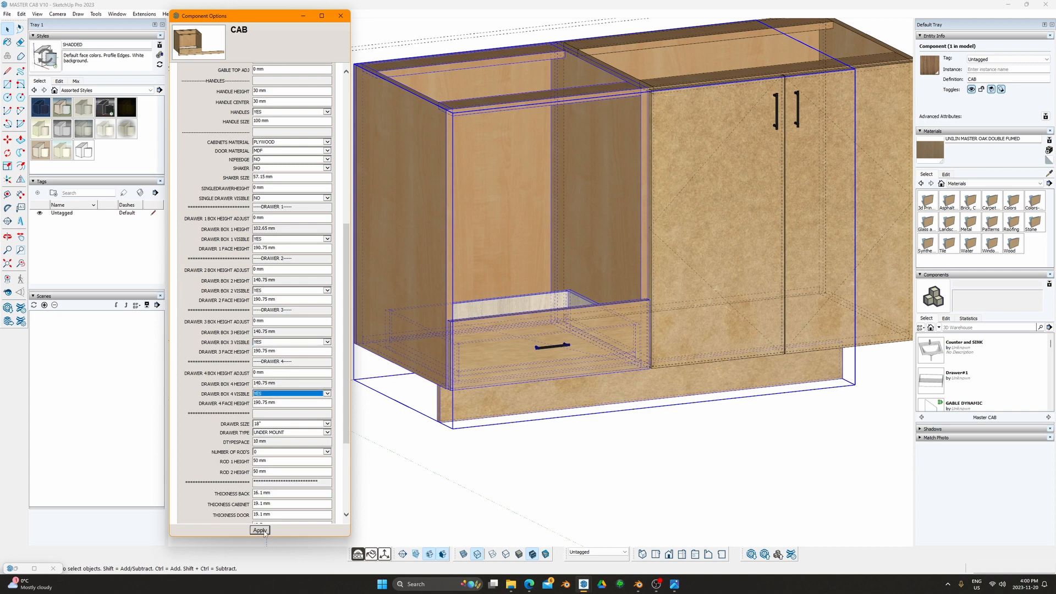
{"action": "left_click", "coordinate": [261, 530]}
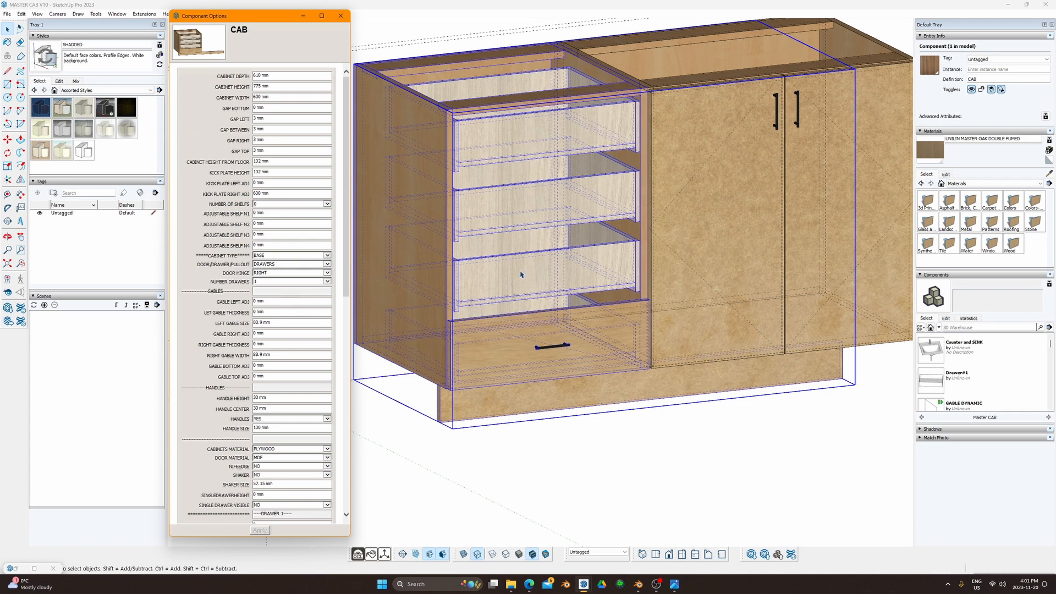
{"action": "scroll", "coordinate": [264, 452], "scroll_direction": "down", "scroll_amount": 6}
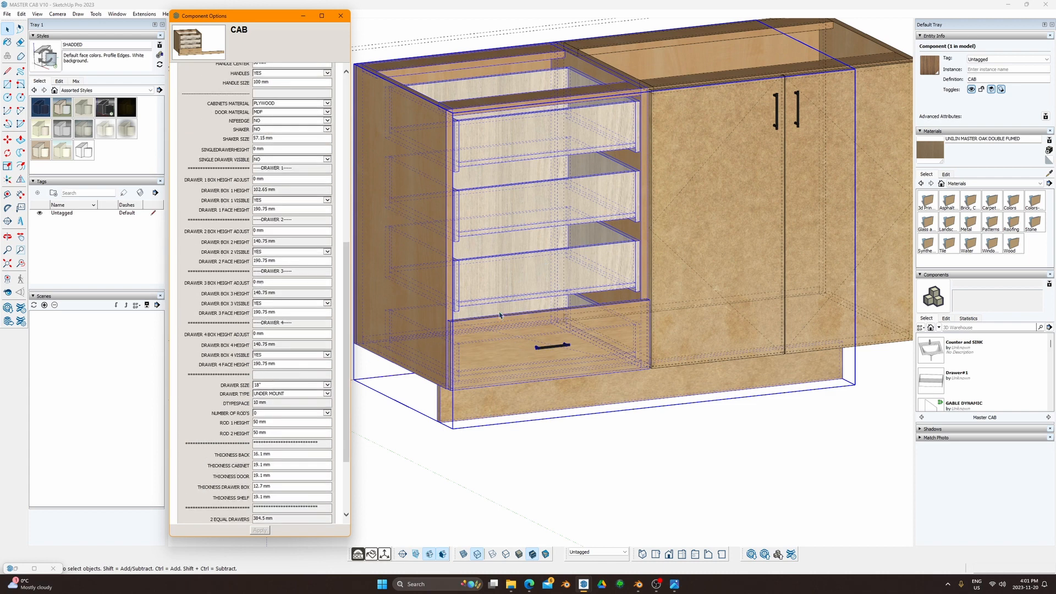
{"action": "scroll", "coordinate": [309, 135], "scroll_direction": "up", "scroll_amount": 6}
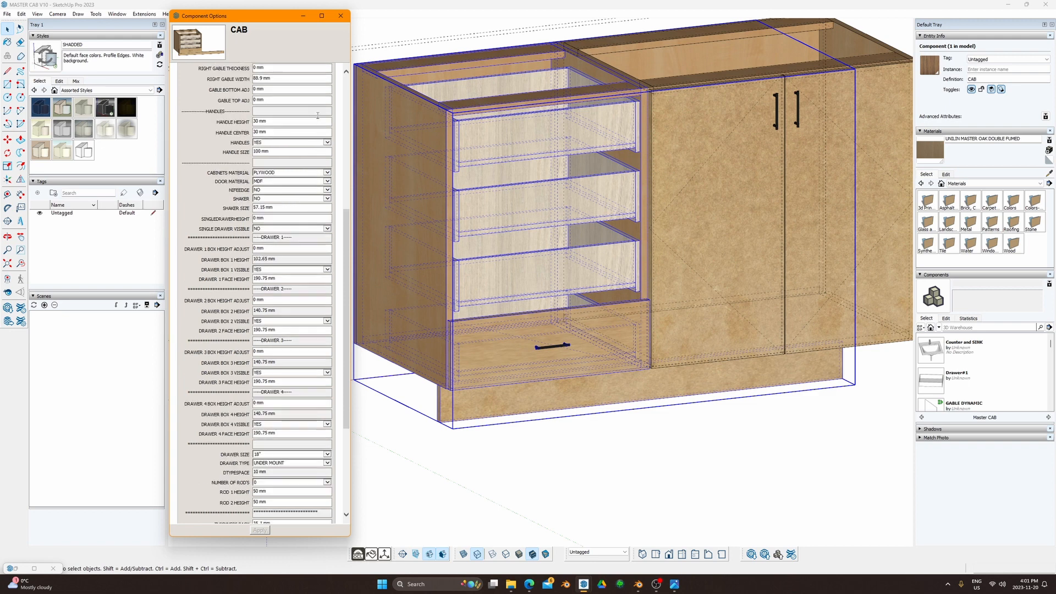
{"action": "left_click", "coordinate": [327, 281]}
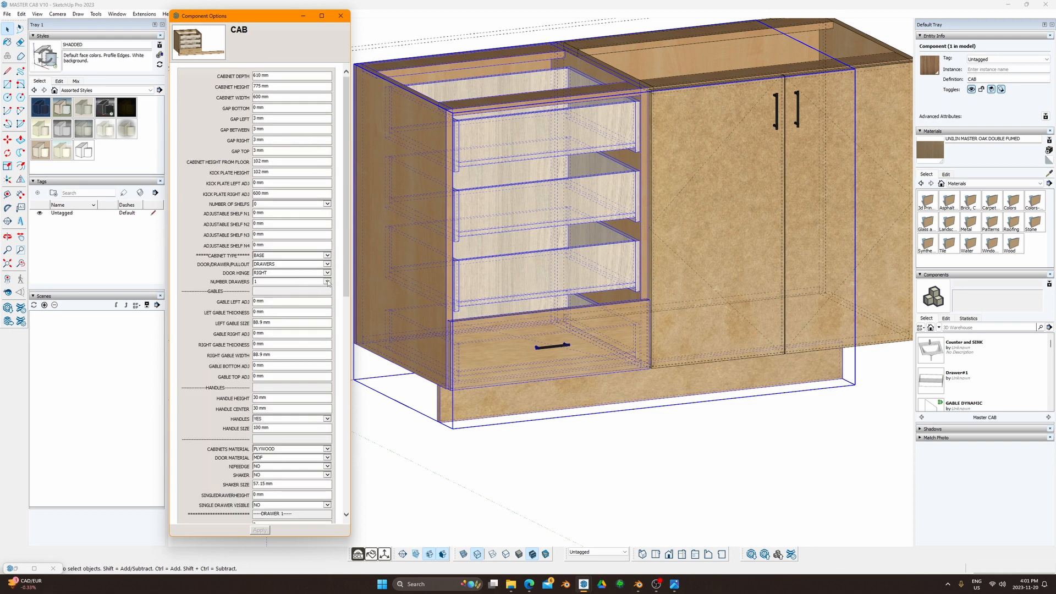
Step: Set NUMBER DRAWERS to 4, apply it, and zoom in on the cabinet's top corner
{"action": "left_click", "coordinate": [272, 300]}
{"action": "left_click", "coordinate": [259, 530]}
{"action": "mouse_move", "coordinate": [522, 278]}
{"action": "middle_mouse_down"}
{"action": "mouse_move", "coordinate": [513, 238]}
{"action": "mouse_move", "coordinate": [503, 242]}
{"action": "mouse_move", "coordinate": [582, 289]}
{"action": "mouse_move", "coordinate": [544, 307]}
{"action": "mouse_move", "coordinate": [571, 309]}
{"action": "middle_mouse_up"}
{"action": "scroll", "coordinate": [498, 148], "scroll_direction": "up", "scroll_amount": 8}
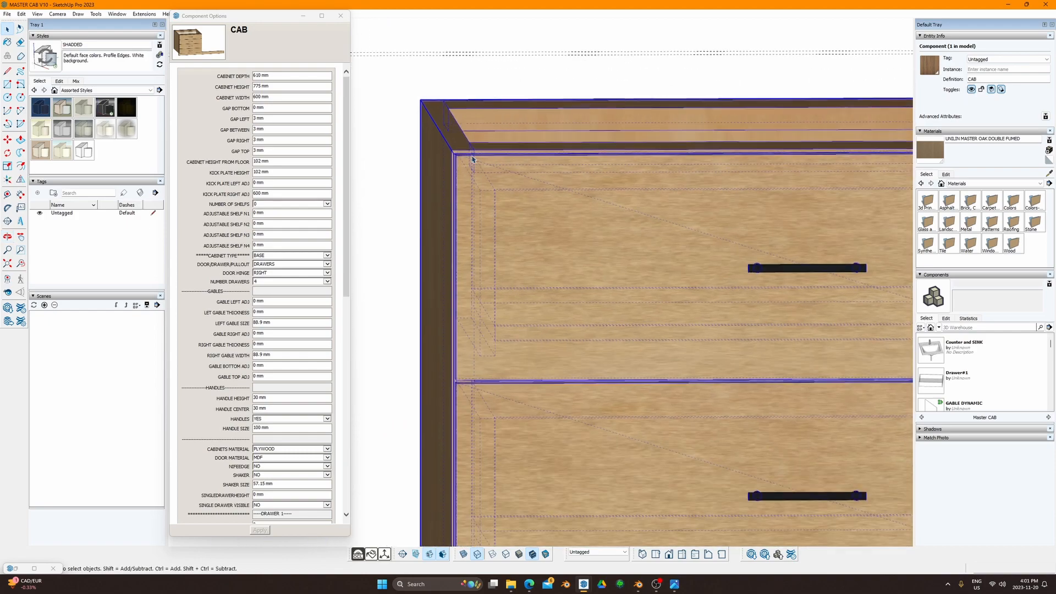
{"action": "scroll", "coordinate": [472, 159], "scroll_direction": "up", "scroll_amount": 4}
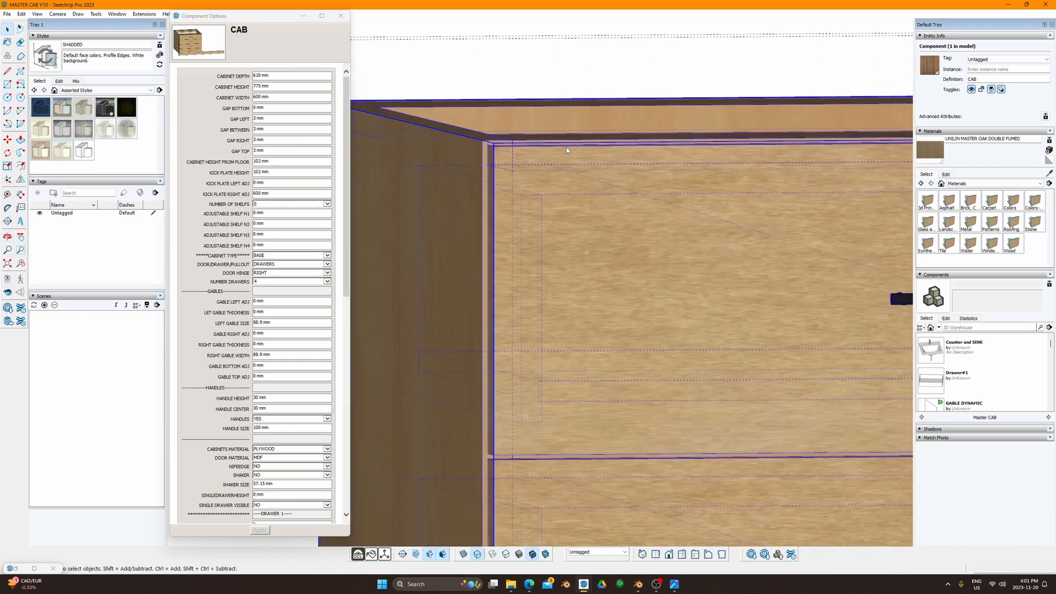
{"action": "scroll", "coordinate": [566, 147], "scroll_direction": "down", "scroll_amount": 3}
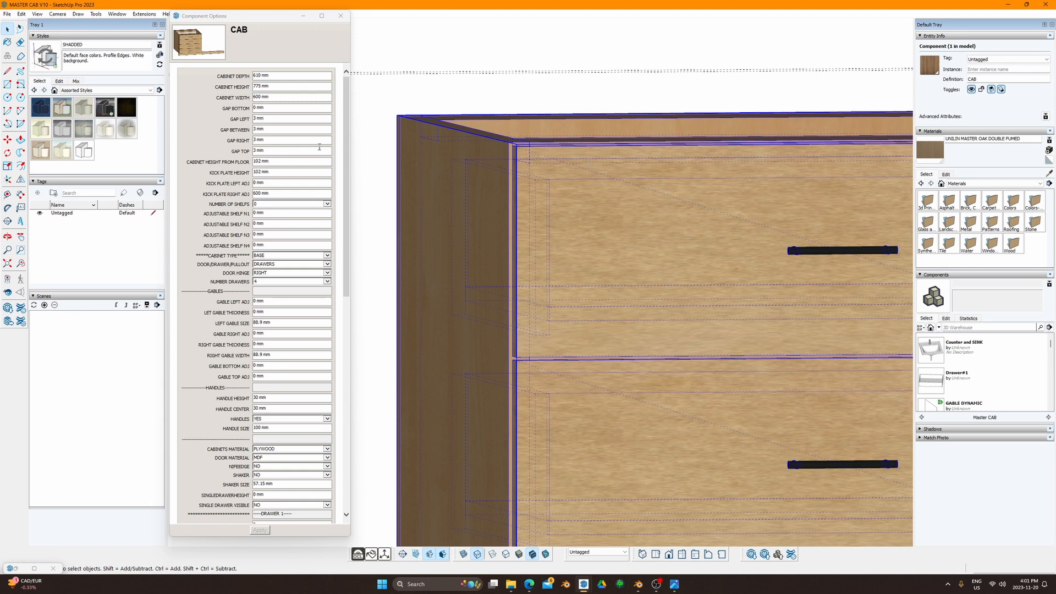
Step: Change GAP TOP from 3 mm to 5 mm and apply it
{"action": "left_click", "coordinate": [268, 149]}
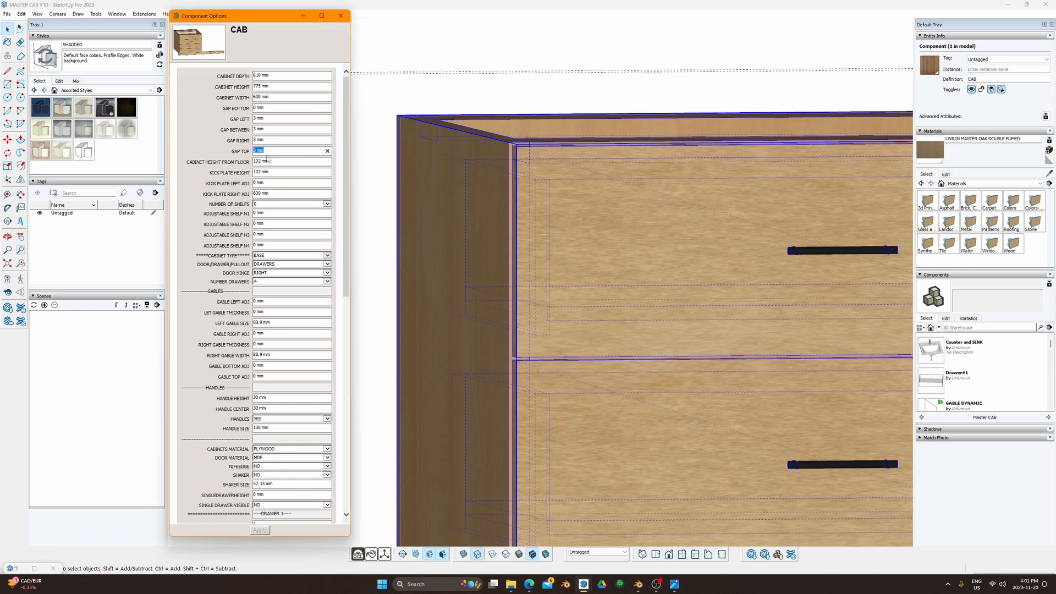
{"action": "type", "text": "5"}
{"action": "left_click", "coordinate": [259, 529]}
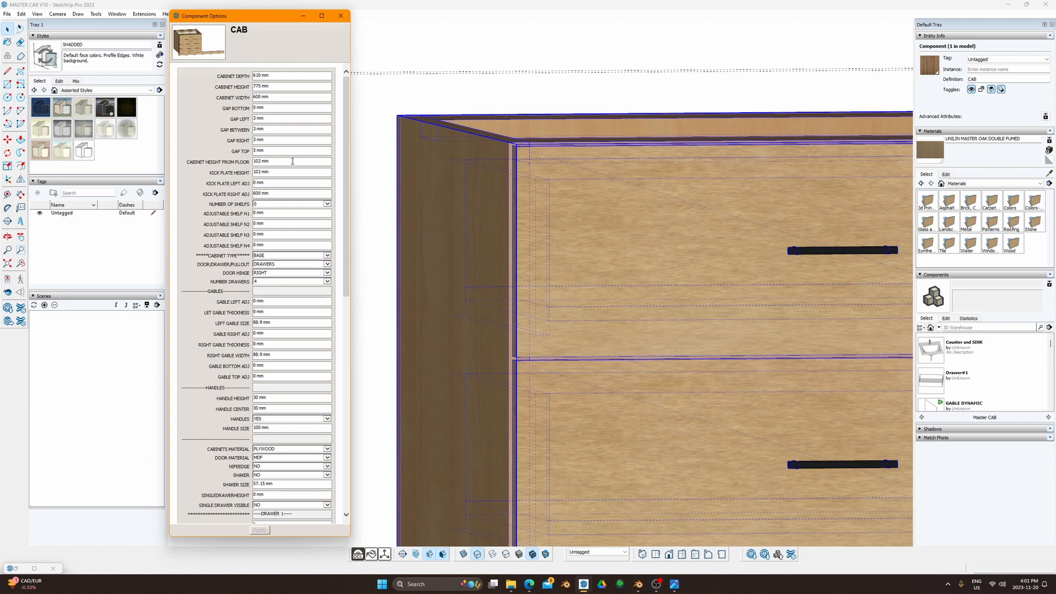
{"action": "scroll", "coordinate": [523, 266], "scroll_direction": "down", "scroll_amount": 5}
{"action": "scroll", "coordinate": [665, 195], "scroll_direction": "up", "scroll_amount": 6}
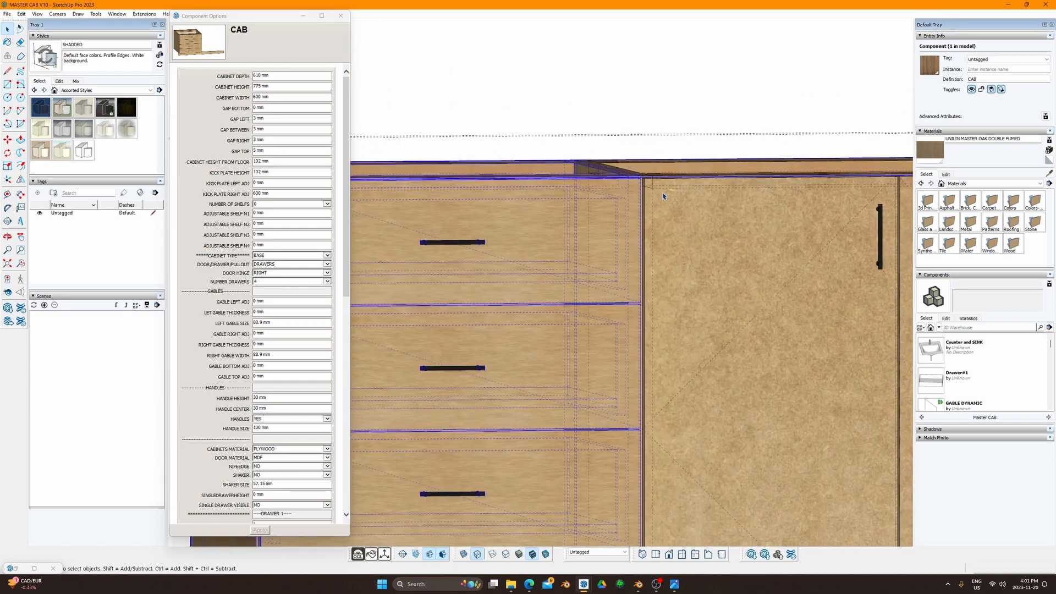
Step: Give the door cabinet a 5 mm GAP TOP as well
{"action": "left_click", "coordinate": [617, 191]}
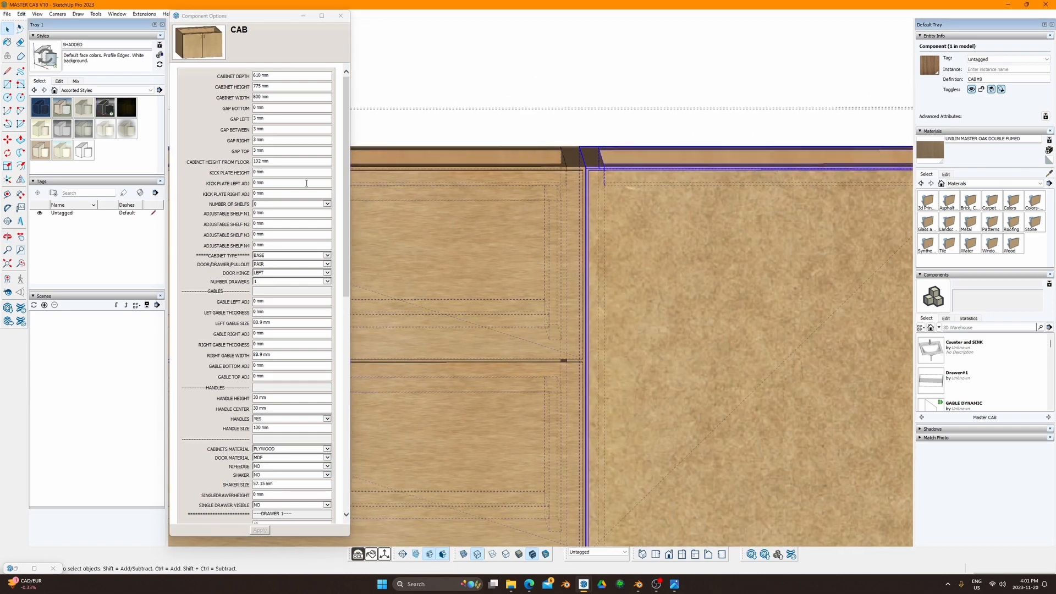
{"action": "left_click", "coordinate": [276, 152]}
{"action": "type", "text": "5"}
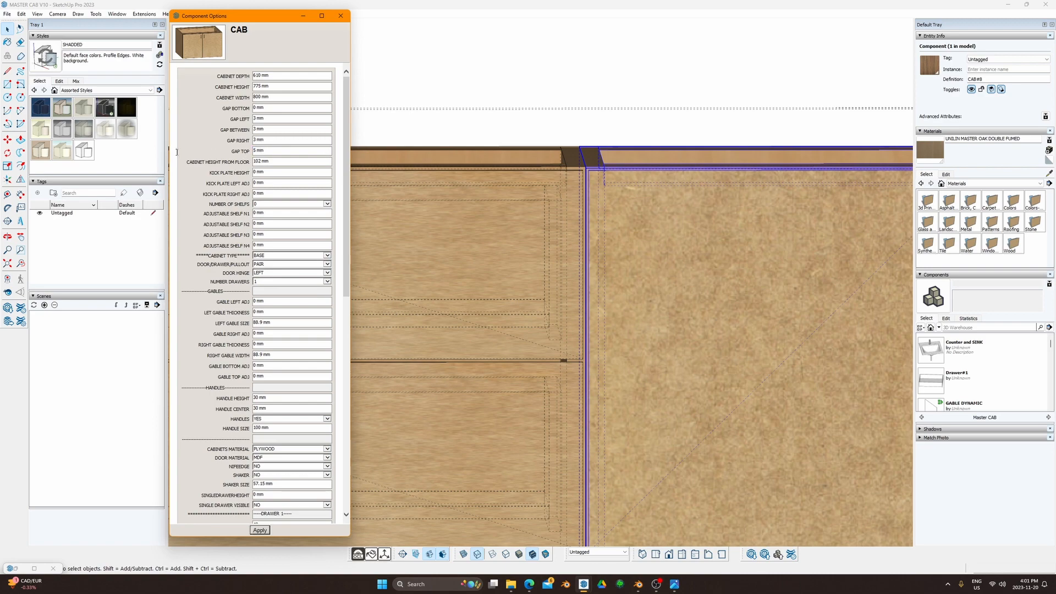
{"action": "key", "text": "Return"}
{"action": "scroll", "coordinate": [615, 222], "scroll_direction": "down", "scroll_amount": 5}
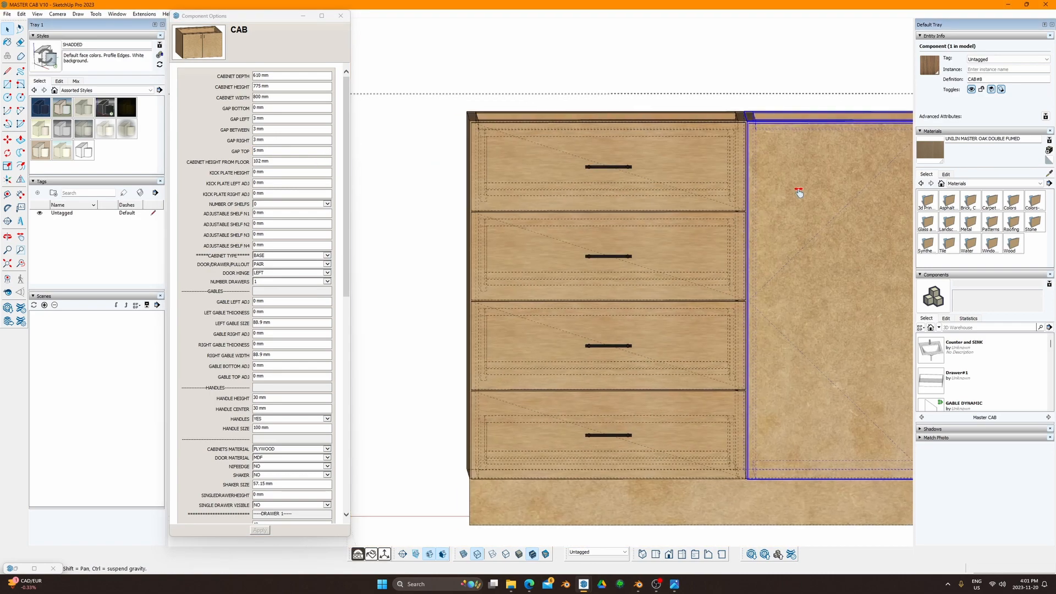
Step: Check the 4 EQUAL DRAWERS face heights of 190.75 mm and apply them to the drawer cabinet
{"action": "left_click", "coordinate": [608, 229]}
{"action": "scroll", "coordinate": [283, 374], "scroll_direction": "down", "scroll_amount": 10}
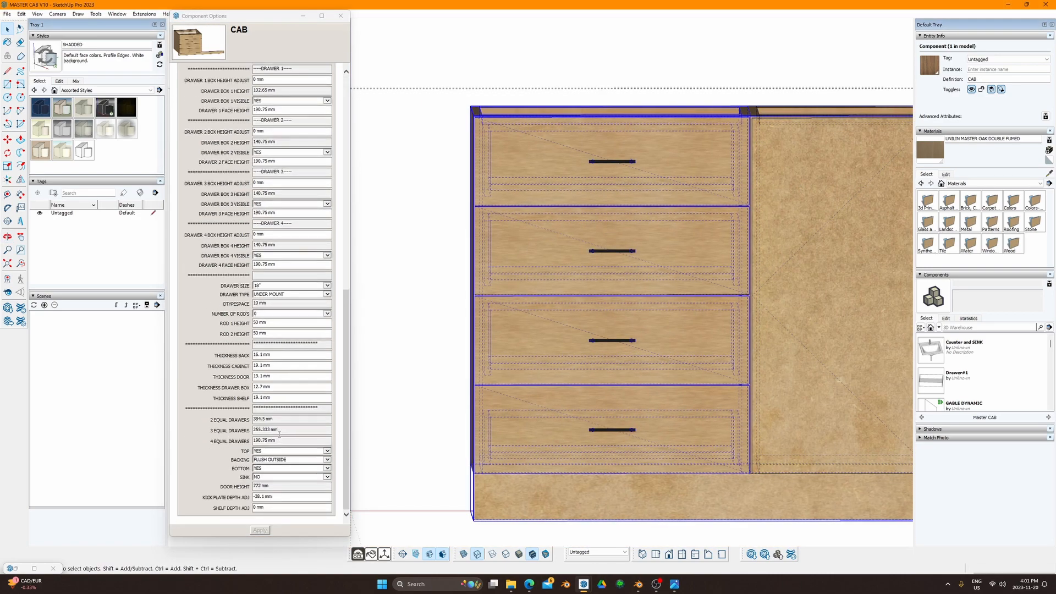
{"action": "left_click", "coordinate": [259, 440]}
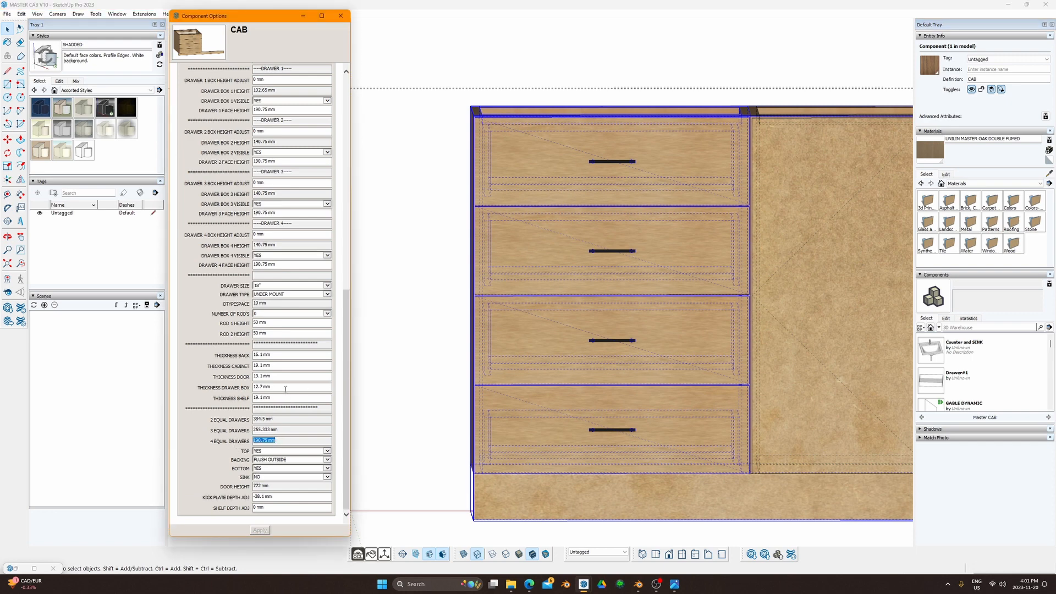
{"action": "left_click", "coordinate": [288, 264]}
{"action": "left_click", "coordinate": [608, 198]}
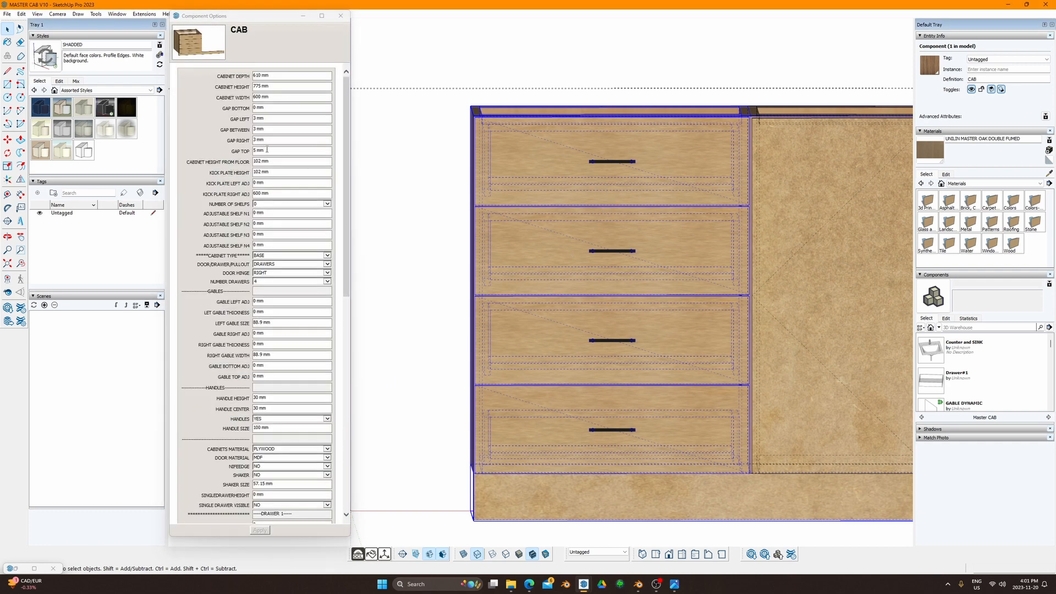
{"action": "scroll", "coordinate": [218, 395], "scroll_direction": "down", "scroll_amount": 8}
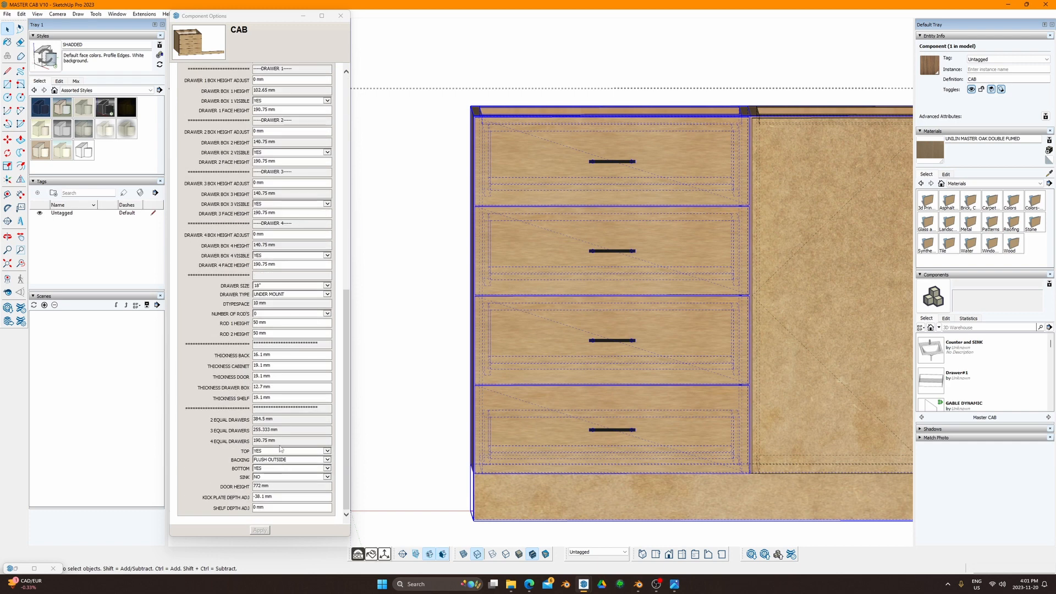
{"action": "left_click", "coordinate": [246, 441]}
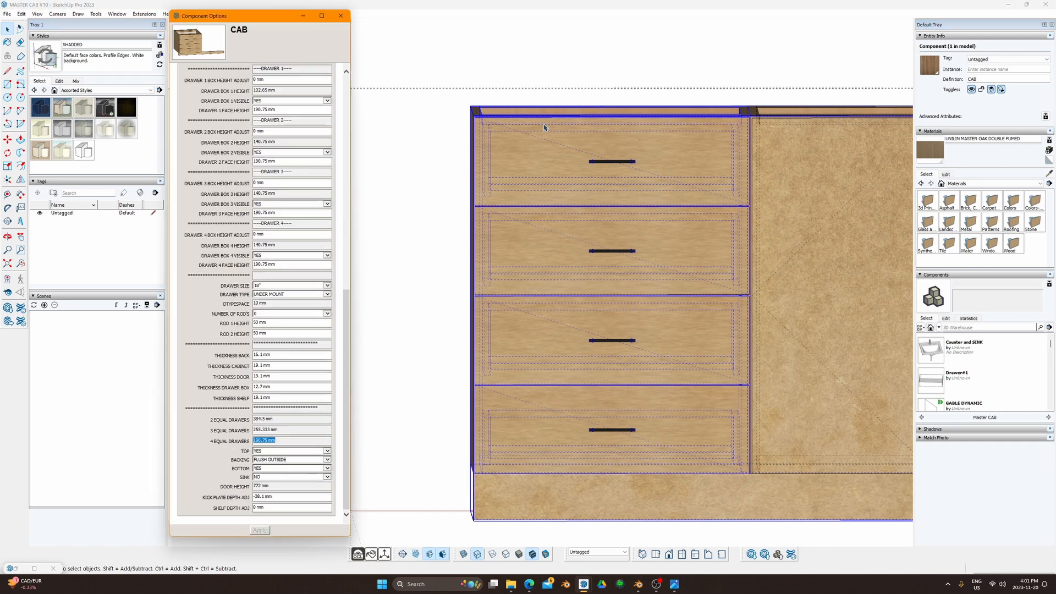
{"action": "scroll", "coordinate": [280, 206], "scroll_direction": "up", "scroll_amount": 8}
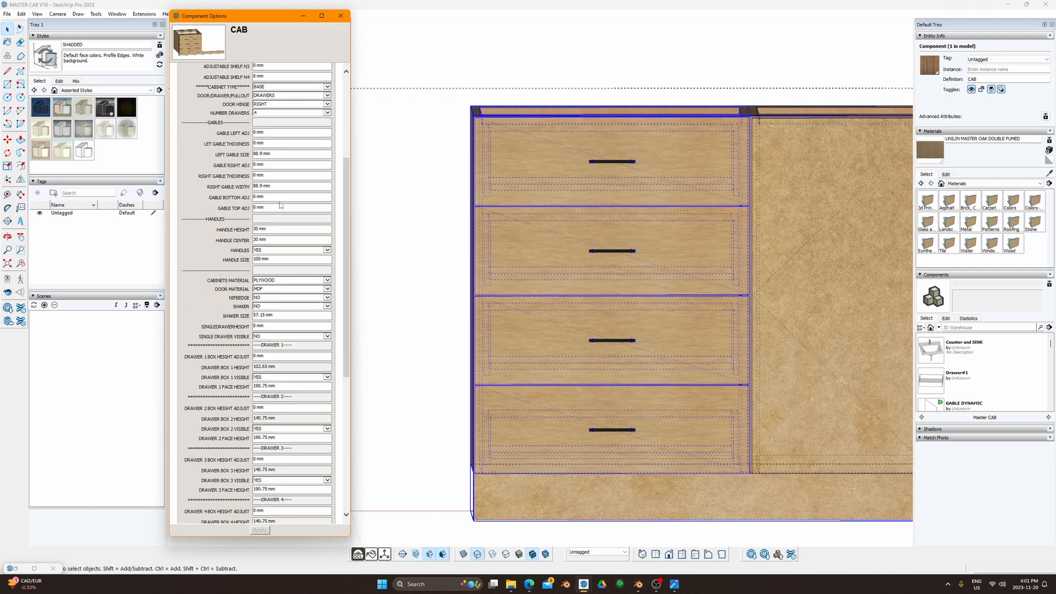
{"action": "scroll", "coordinate": [281, 258], "scroll_direction": "down", "scroll_amount": 6}
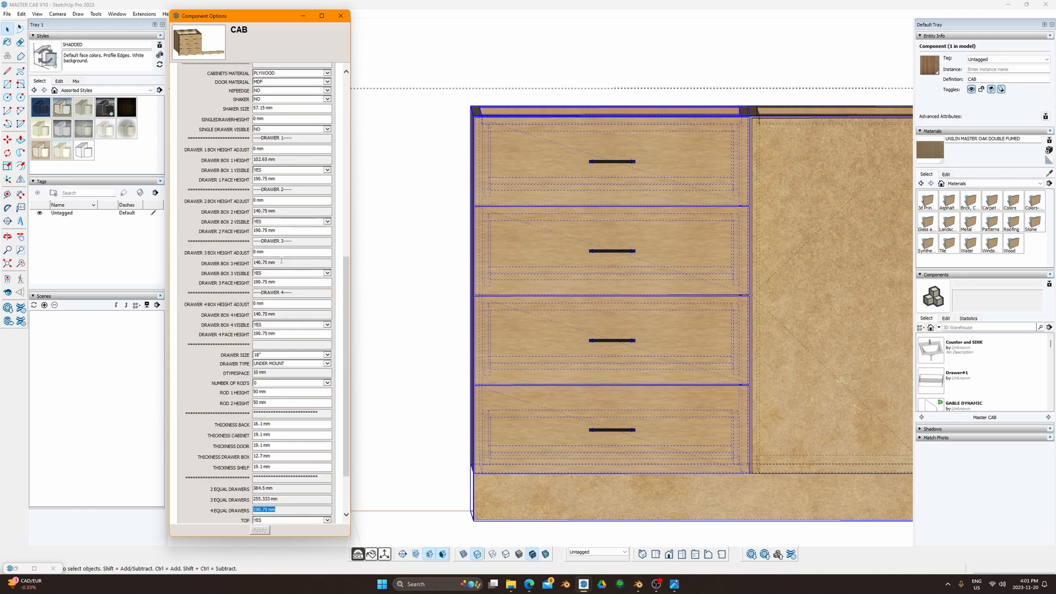
{"action": "left_click", "coordinate": [283, 178]}
{"action": "left_click", "coordinate": [275, 231]}
{"action": "left_click", "coordinate": [260, 530]}
{"action": "scroll", "coordinate": [582, 226], "scroll_direction": "up", "scroll_amount": 3}
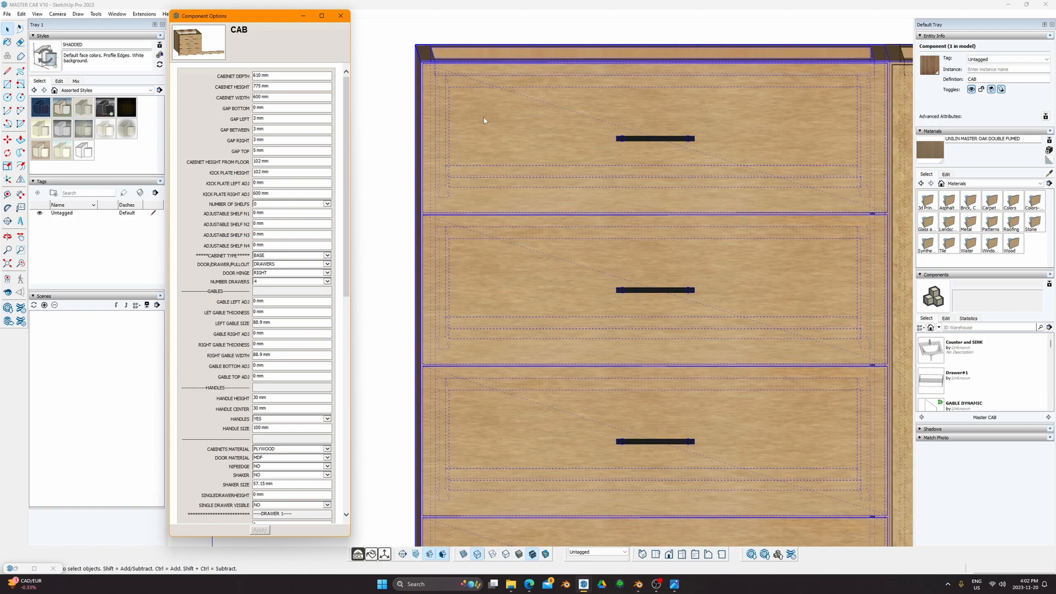
Step: Pan and zoom so the drawer cabinet's front fills the view
{"action": "left_click", "coordinate": [460, 135]}
{"action": "scroll", "coordinate": [462, 136], "scroll_direction": "down", "scroll_amount": 3}
{"action": "mouse_move", "coordinate": [462, 136]}
{"action": "middle_mouse_down", "text": "shift"}
{"action": "mouse_move", "coordinate": [450, 66]}
{"action": "mouse_move", "coordinate": [512, 114]}
{"action": "middle_mouse_up", "text": "shift"}
{"action": "scroll", "coordinate": [441, 92], "scroll_direction": "up", "scroll_amount": 6}
{"action": "scroll", "coordinate": [442, 94], "scroll_direction": "down", "scroll_amount": 4}
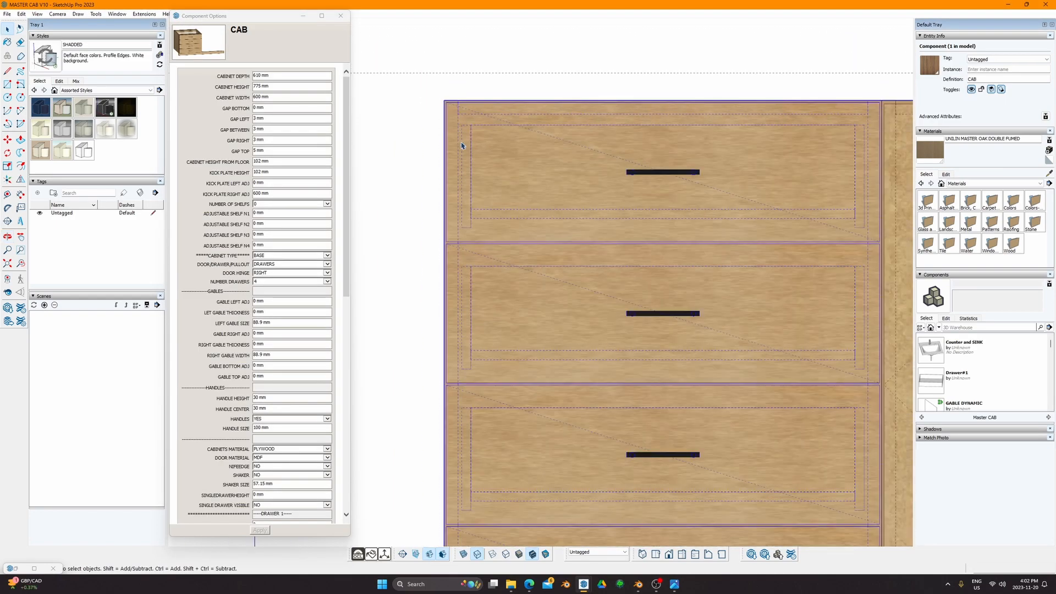
{"action": "scroll", "coordinate": [461, 146], "scroll_direction": "down", "scroll_amount": 2}
{"action": "middle_click_drag", "start_coordinate": [526, 337], "coordinate": [512, 249], "text": "shift"}
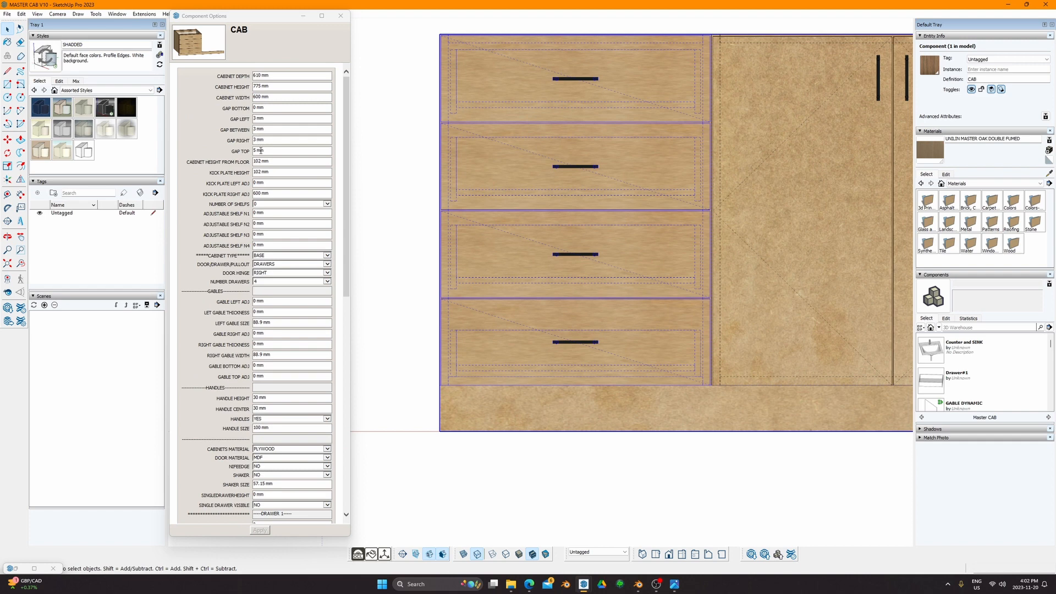
Step: Try a 50 mm GAP TOP on the drawer cabinet and apply it
{"action": "left_click", "coordinate": [263, 150]}
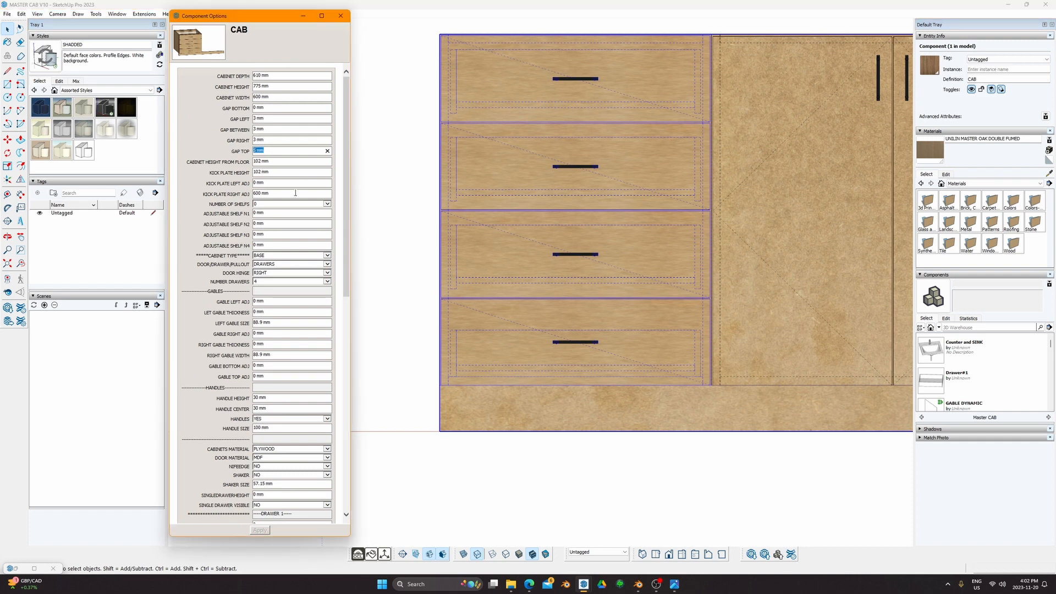
{"action": "scroll", "coordinate": [271, 384], "scroll_direction": "down", "scroll_amount": 15}
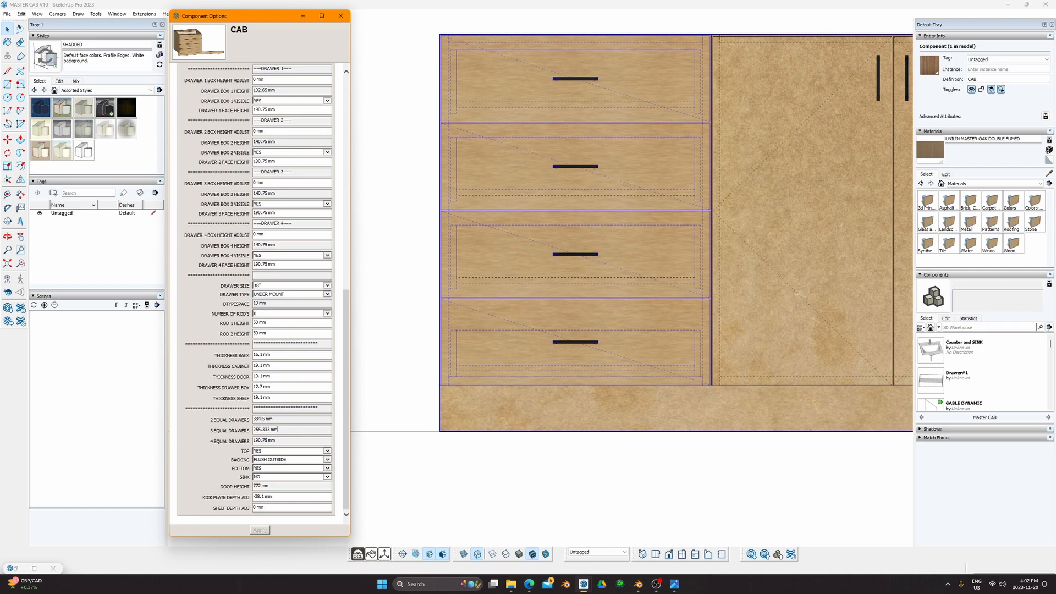
{"action": "scroll", "coordinate": [277, 429], "scroll_direction": "up", "scroll_amount": 15}
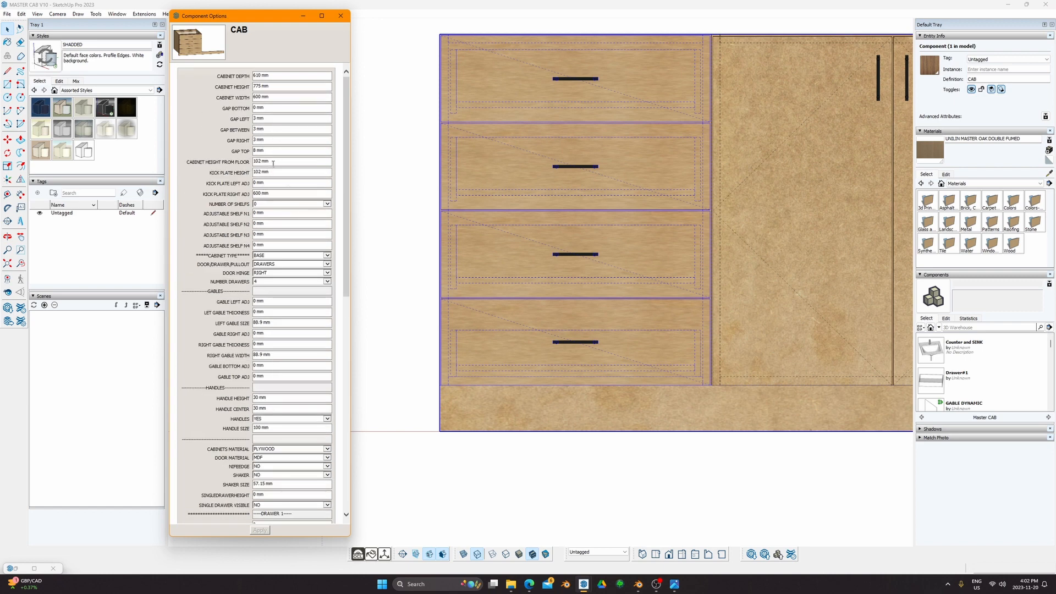
{"action": "left_click_drag", "start_coordinate": [269, 150], "coordinate": [235, 148]}
{"action": "type", "text": "50"}
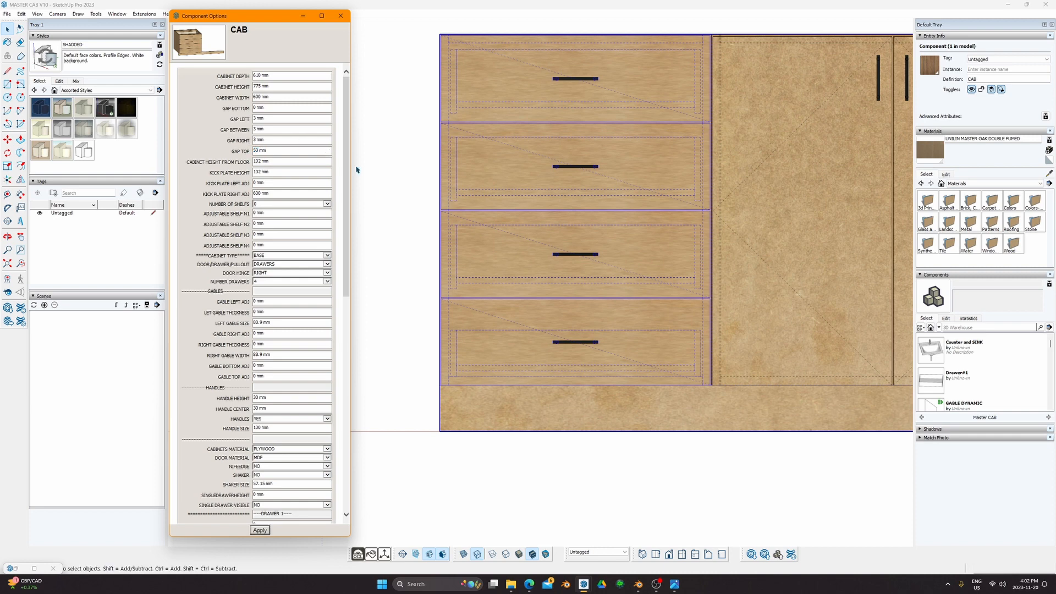
{"action": "left_click", "coordinate": [260, 530]}
{"action": "scroll", "coordinate": [259, 397], "scroll_direction": "down", "scroll_amount": 15}
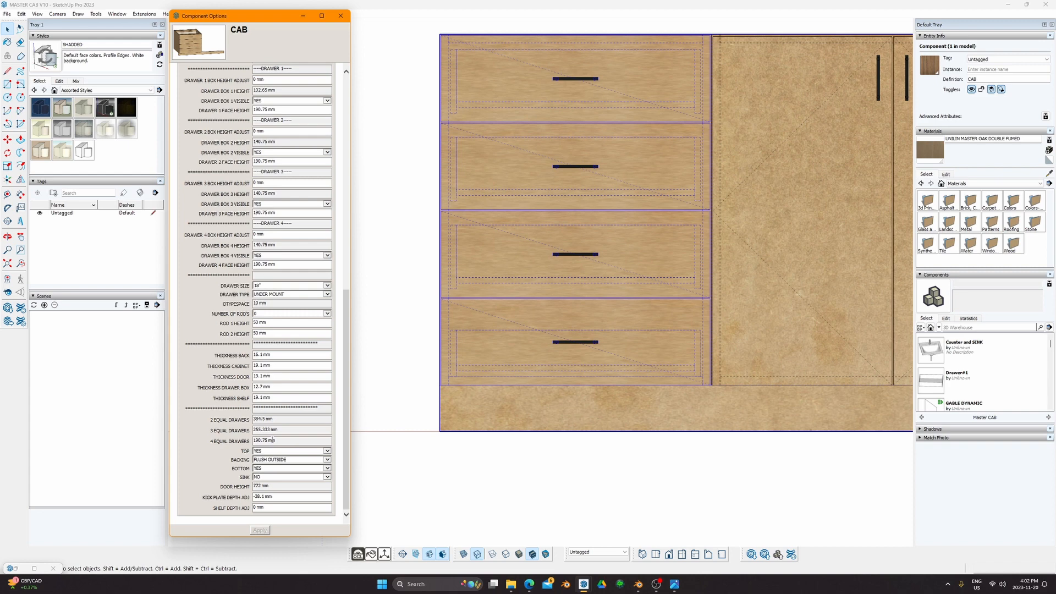
{"action": "left_click_drag", "start_coordinate": [283, 439], "coordinate": [238, 438]}
{"action": "left_click", "coordinate": [500, 448]}
Step: Reset GAP TOP to 5 mm and orbit to see the whole cabinet from above
{"action": "scroll", "coordinate": [269, 411], "scroll_direction": "up", "scroll_amount": 3}
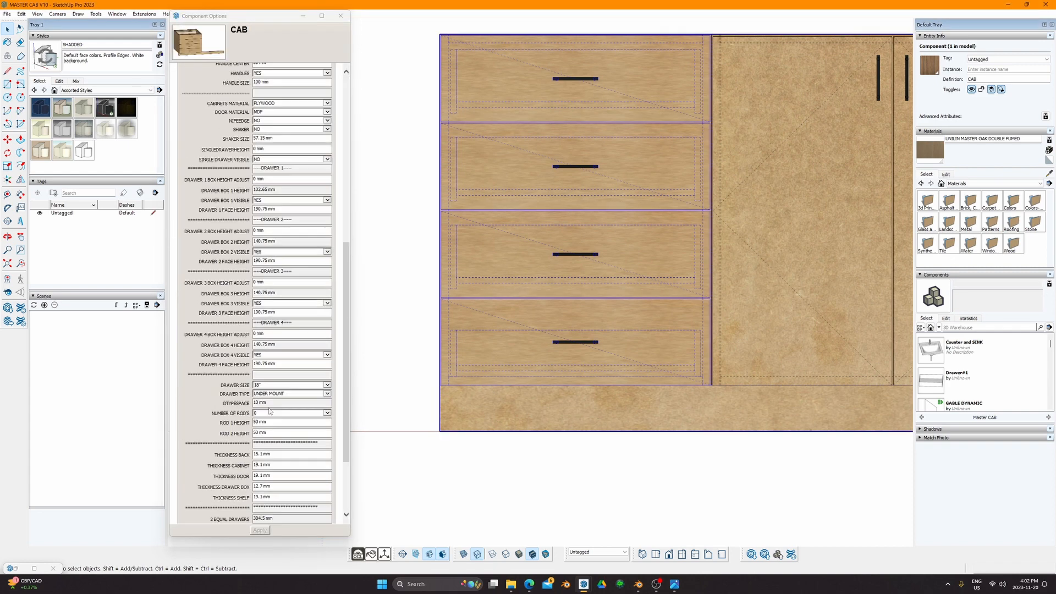
{"action": "scroll", "coordinate": [270, 412], "scroll_direction": "down", "scroll_amount": 3}
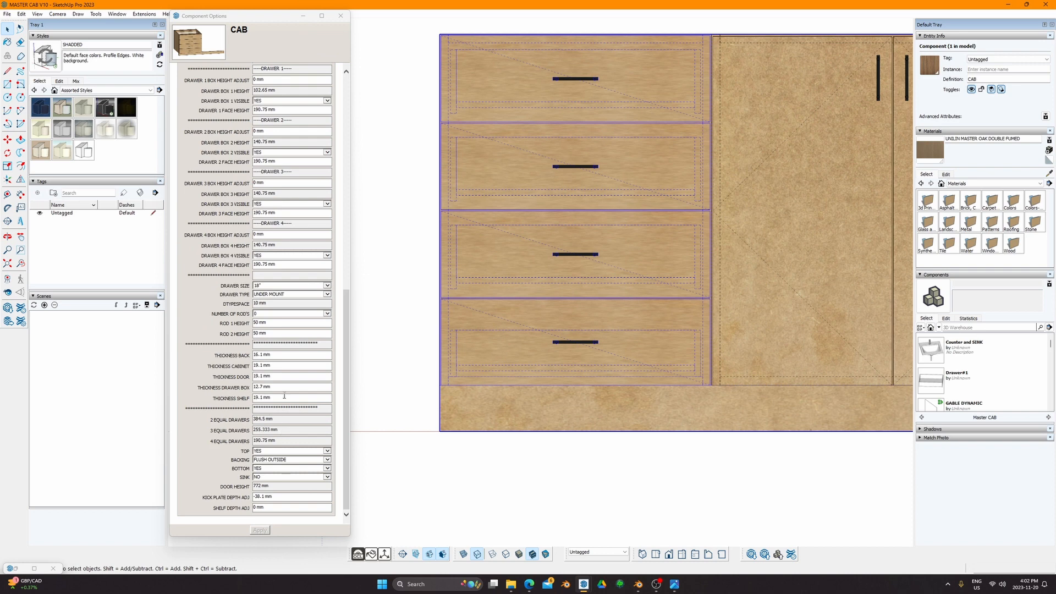
{"action": "scroll", "coordinate": [284, 330], "scroll_direction": "up", "scroll_amount": 13}
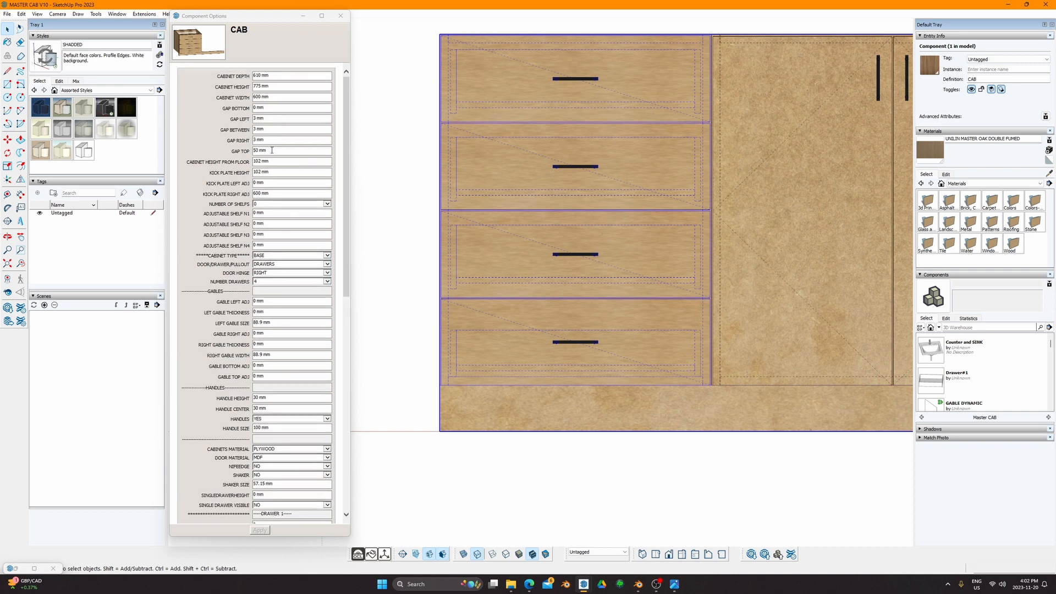
{"action": "left_click", "coordinate": [256, 151]}
{"action": "type", "text": "5"}
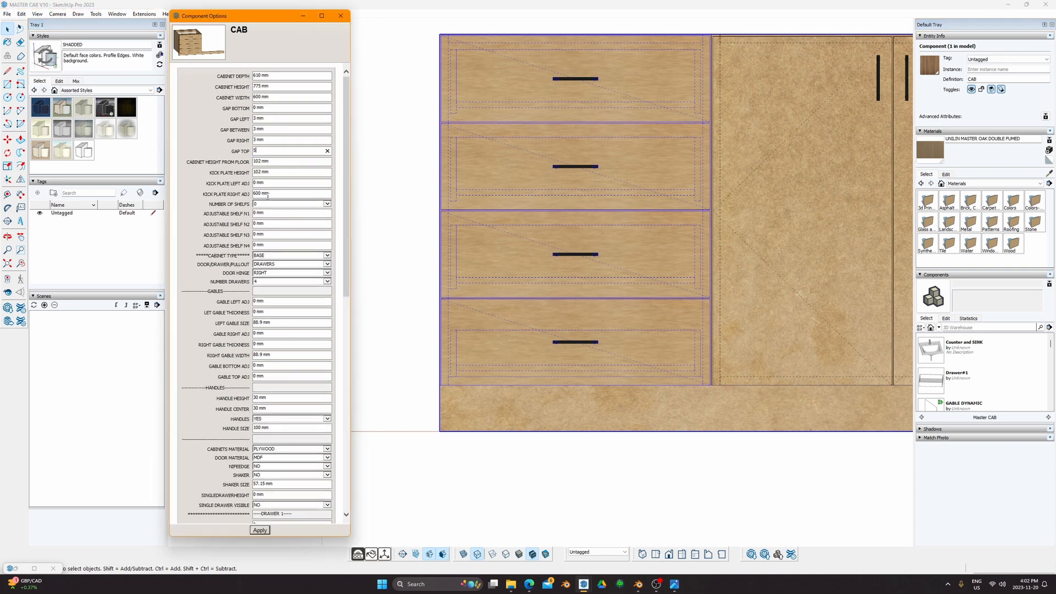
{"action": "key", "text": "Return"}
{"action": "scroll", "coordinate": [265, 400], "scroll_direction": "down", "scroll_amount": 10}
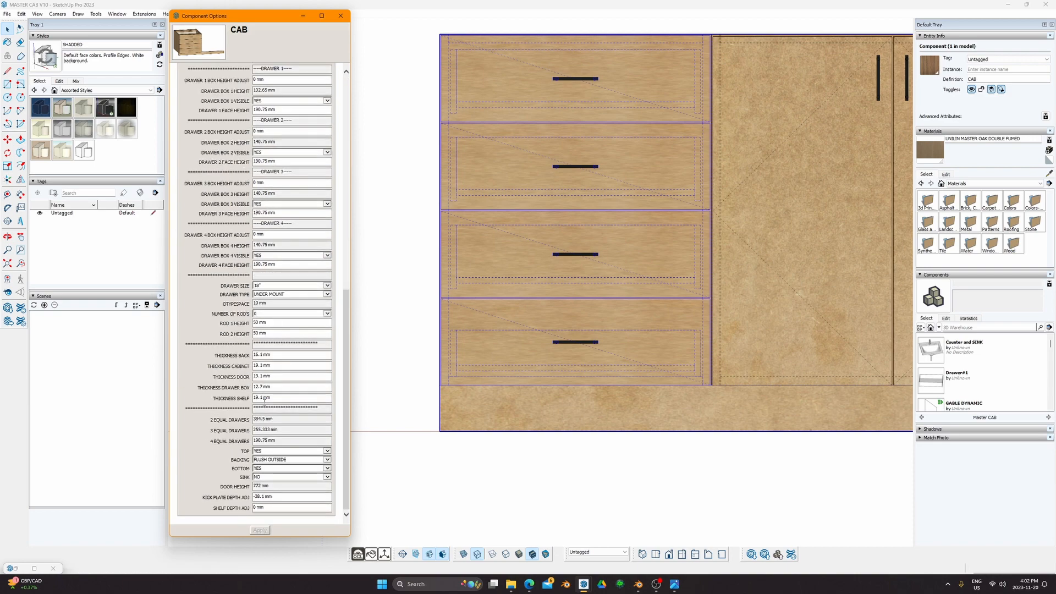
{"action": "left_click", "coordinate": [497, 349]}
{"action": "scroll", "coordinate": [497, 349], "scroll_direction": "down", "scroll_amount": 3}
{"action": "middle_click_drag", "start_coordinate": [497, 349], "coordinate": [576, 239]}
{"action": "scroll", "coordinate": [556, 285], "scroll_direction": "down", "scroll_amount": 2}
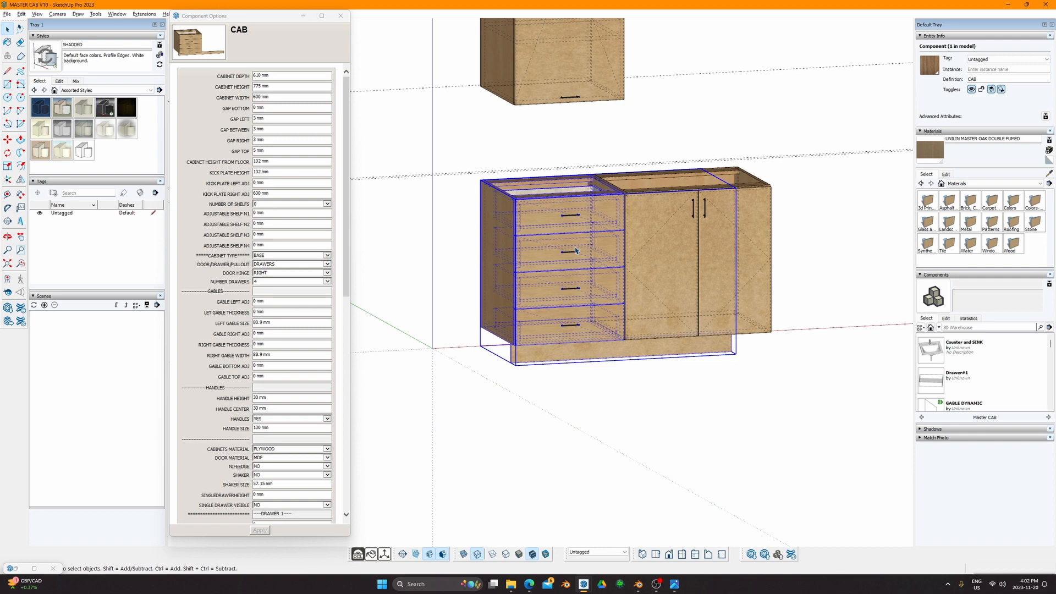
Step: Open the Component Attributes list, enlarge it, and inspect the AGAPB and AGAPT values
{"action": "key", "text": "alt+a"}
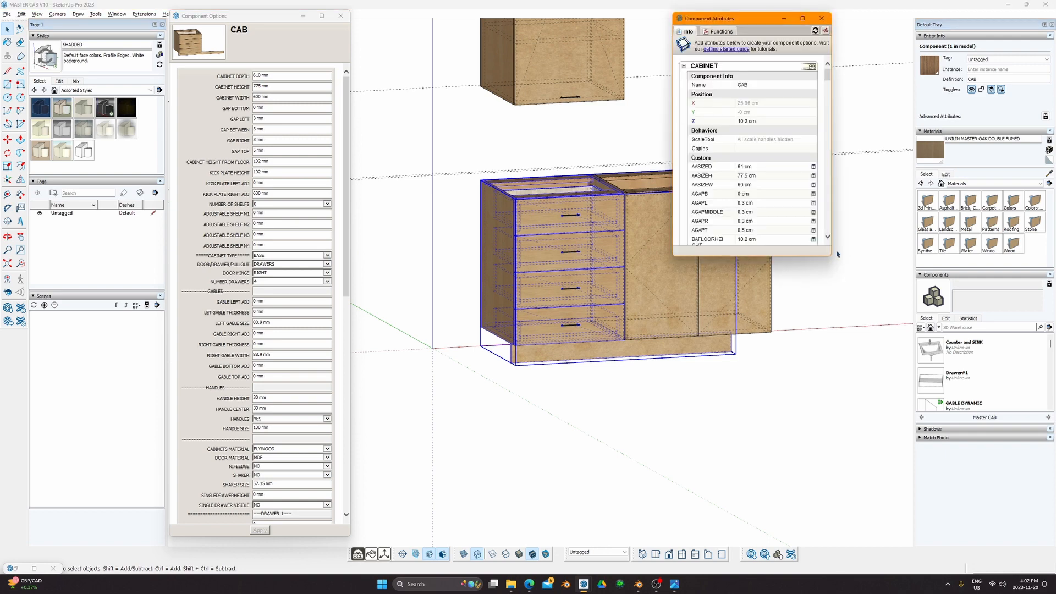
{"action": "left_click_drag", "start_coordinate": [830, 255], "coordinate": [893, 472]}
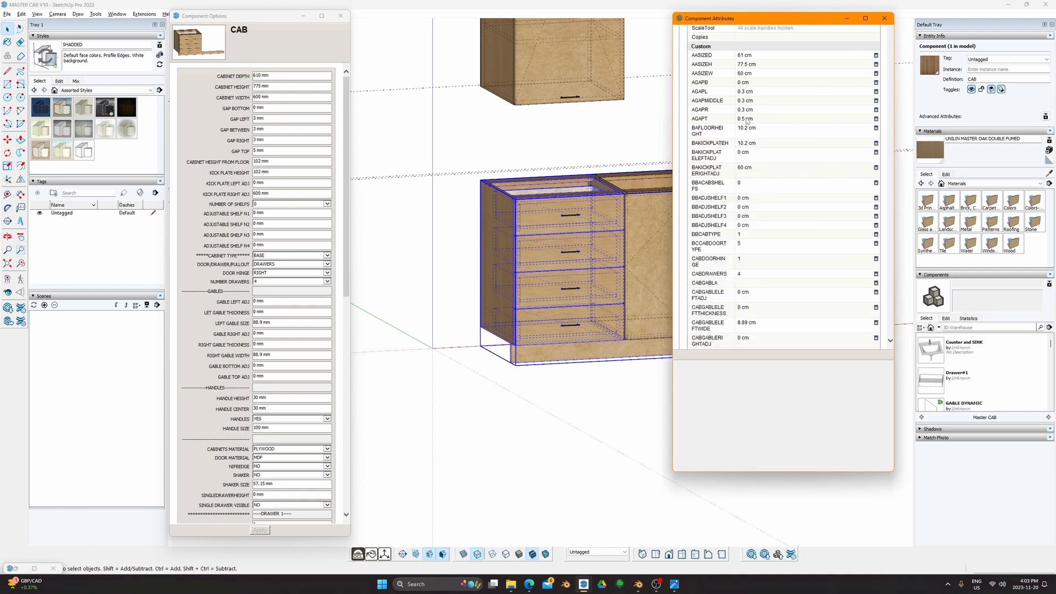
{"action": "left_click", "coordinate": [756, 81]}
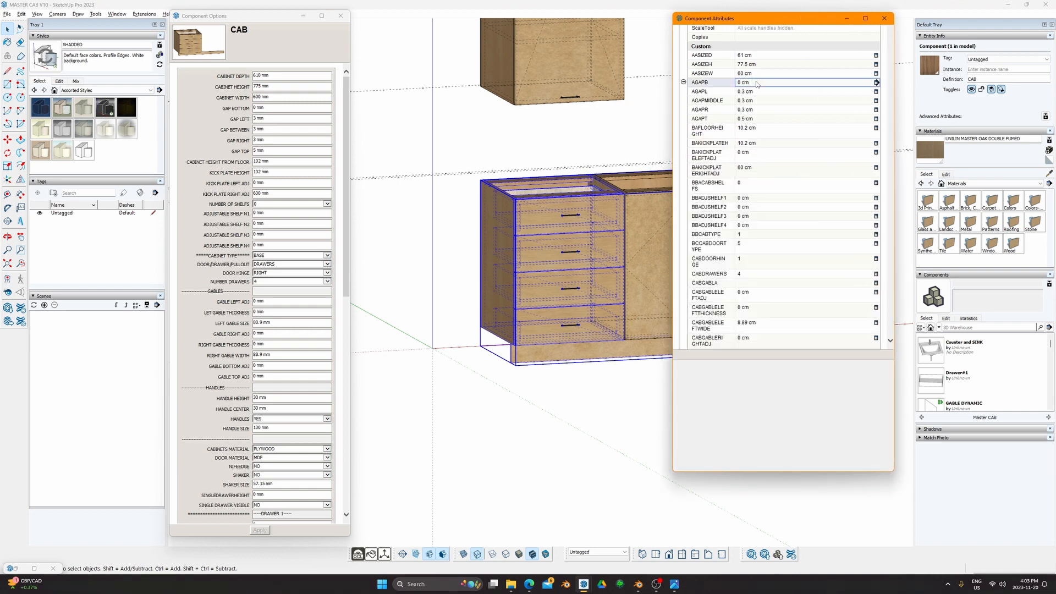
{"action": "left_click", "coordinate": [754, 118]}
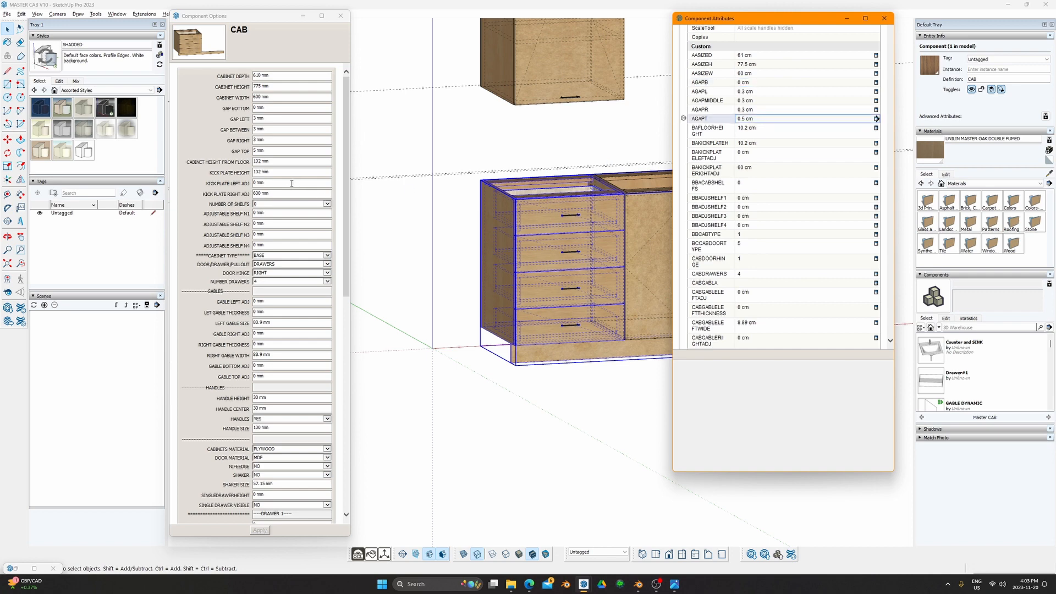
{"action": "left_click", "coordinate": [523, 223]}
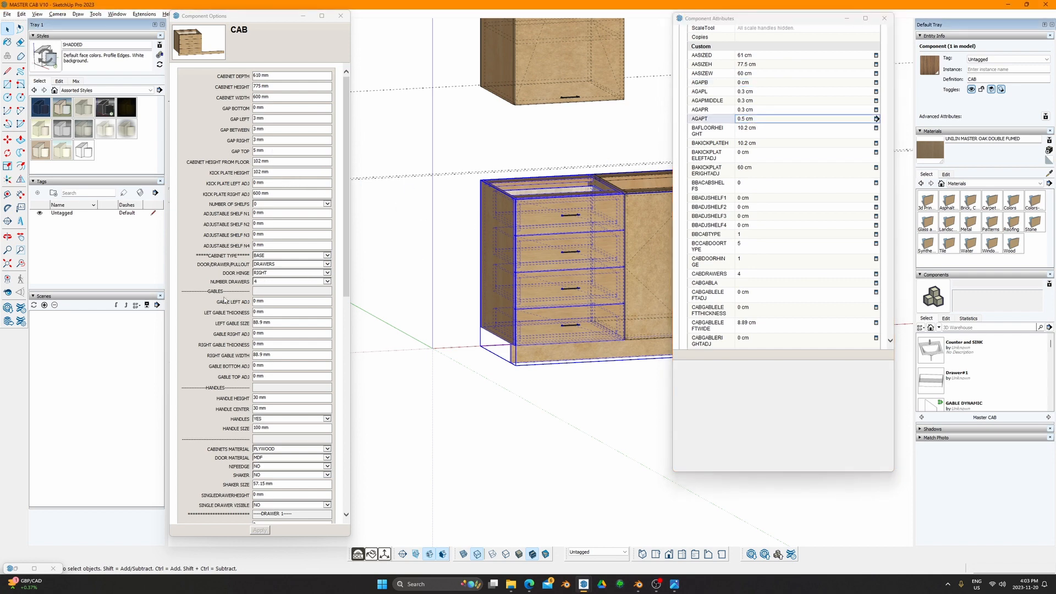
{"action": "scroll", "coordinate": [272, 429], "scroll_direction": "down", "scroll_amount": 8}
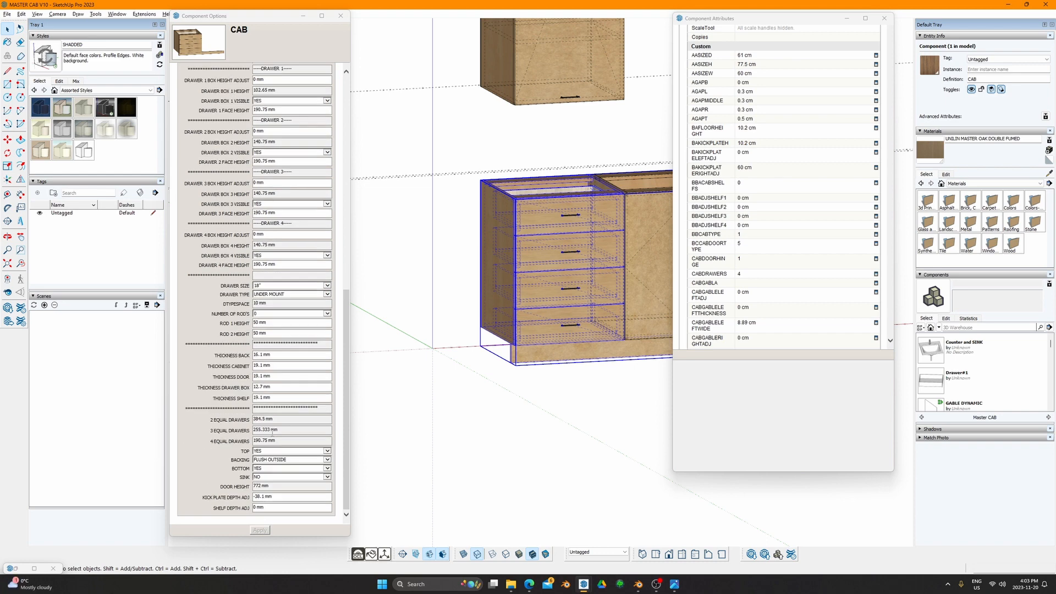
{"action": "scroll", "coordinate": [272, 432], "scroll_direction": "up", "scroll_amount": 8}
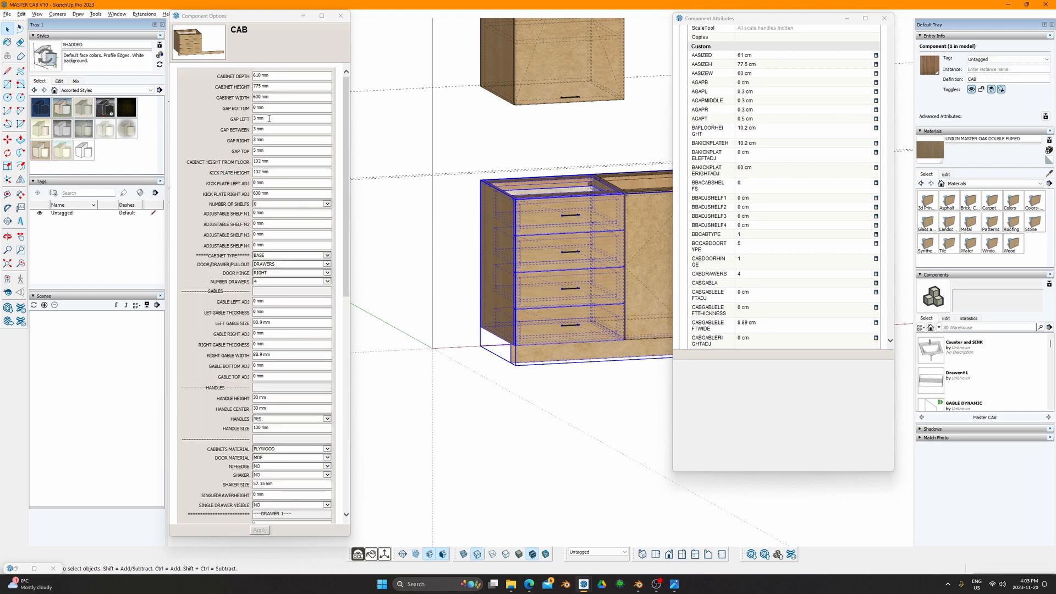
Step: Re-enter 5 mm for GAP TOP in Component Options
{"action": "left_click", "coordinate": [269, 151]}
{"action": "type", "text": "5"}
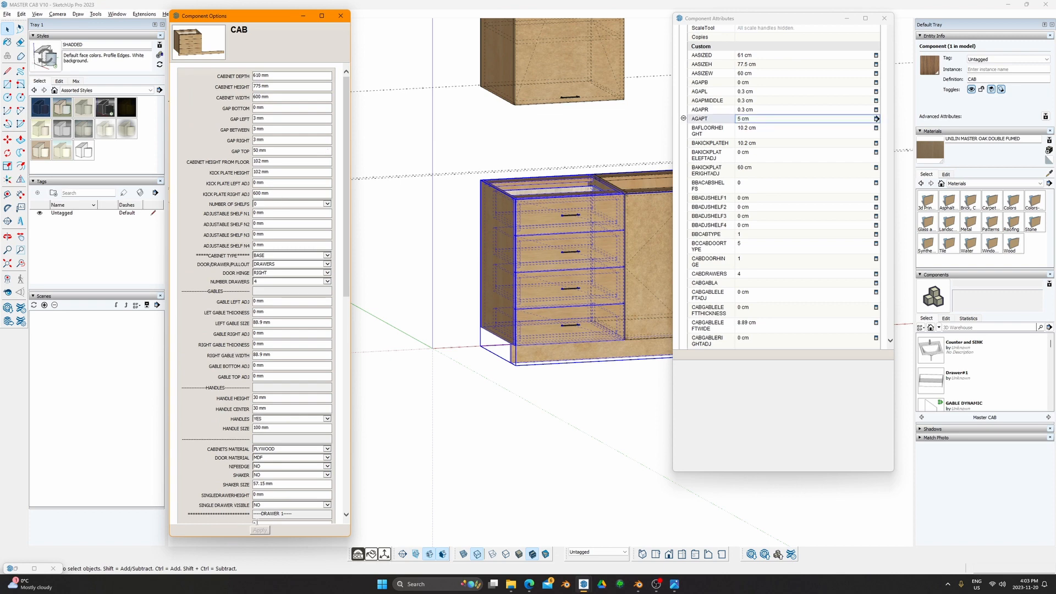
{"action": "scroll", "coordinate": [276, 438], "scroll_direction": "down", "scroll_amount": 8}
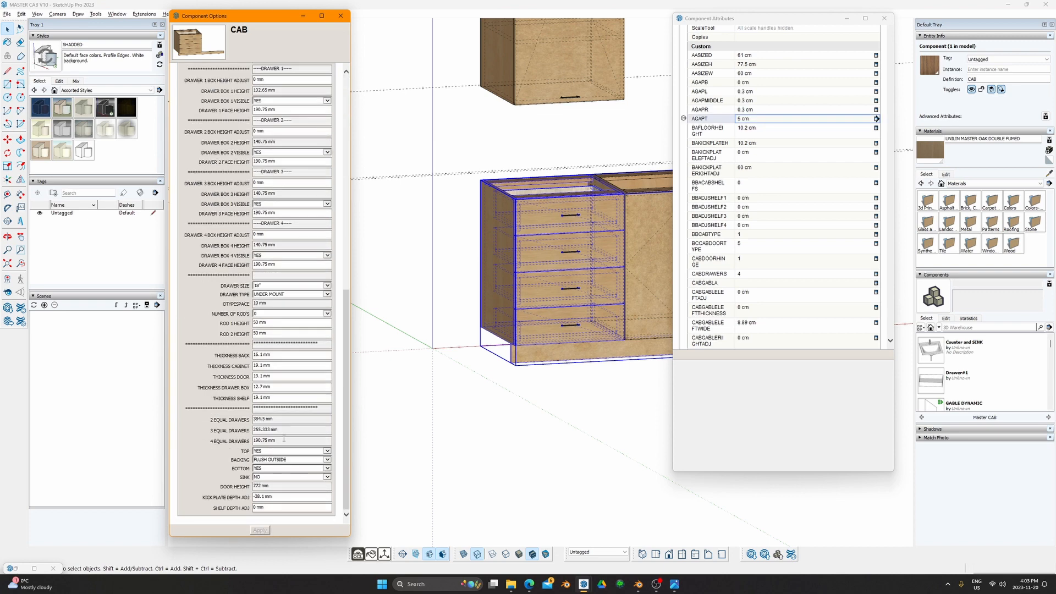
{"action": "scroll", "coordinate": [708, 309], "scroll_direction": "down", "scroll_amount": 15}
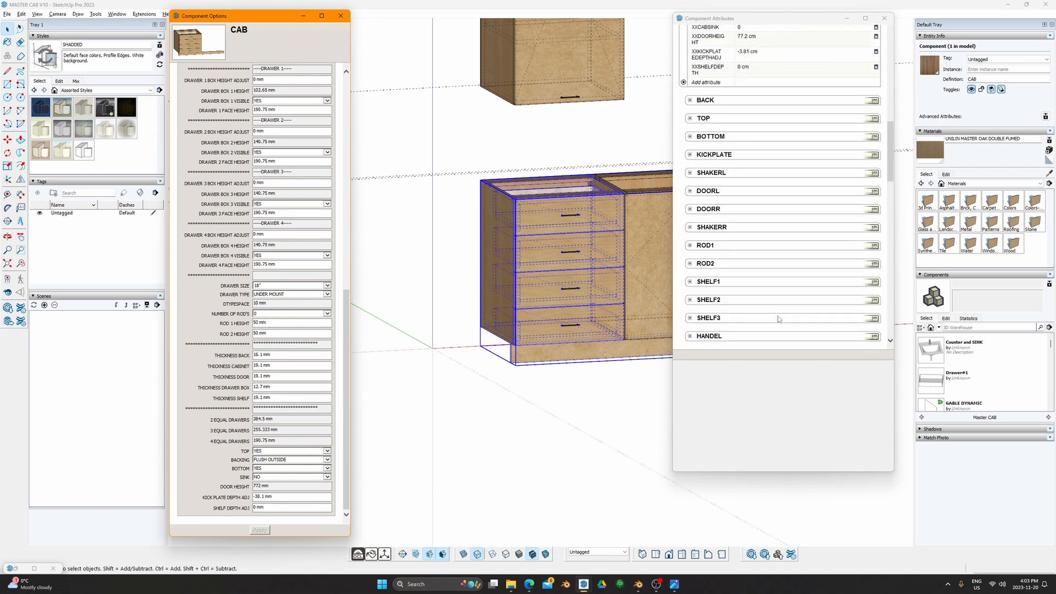
{"action": "scroll", "coordinate": [776, 301], "scroll_direction": "up", "scroll_amount": 5}
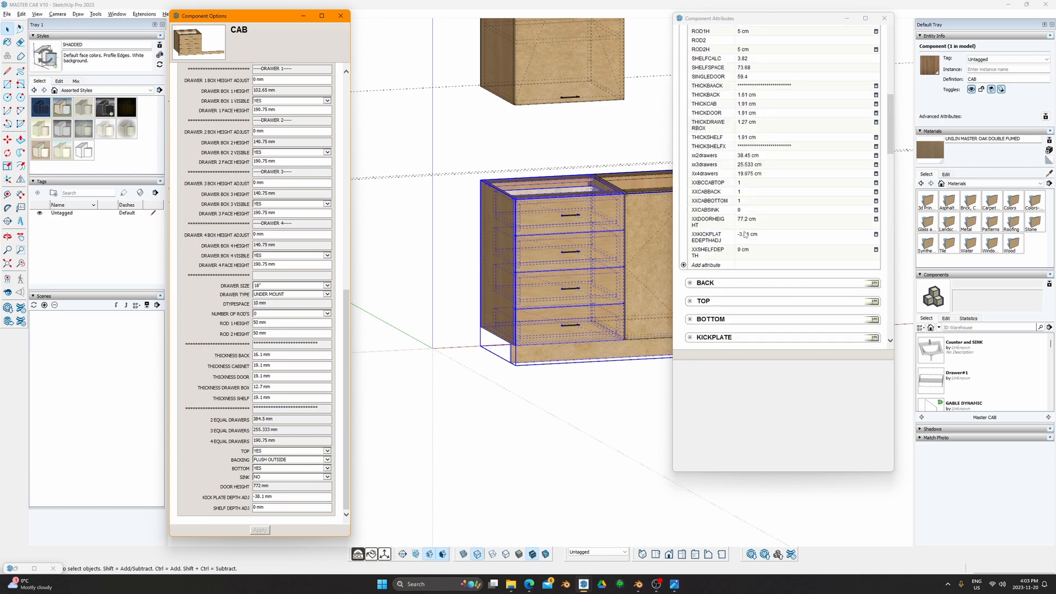
Step: Check the xx2, xx3 and Xx4drawers values without changing them, then close the attributes window
{"action": "left_click", "coordinate": [754, 174]}
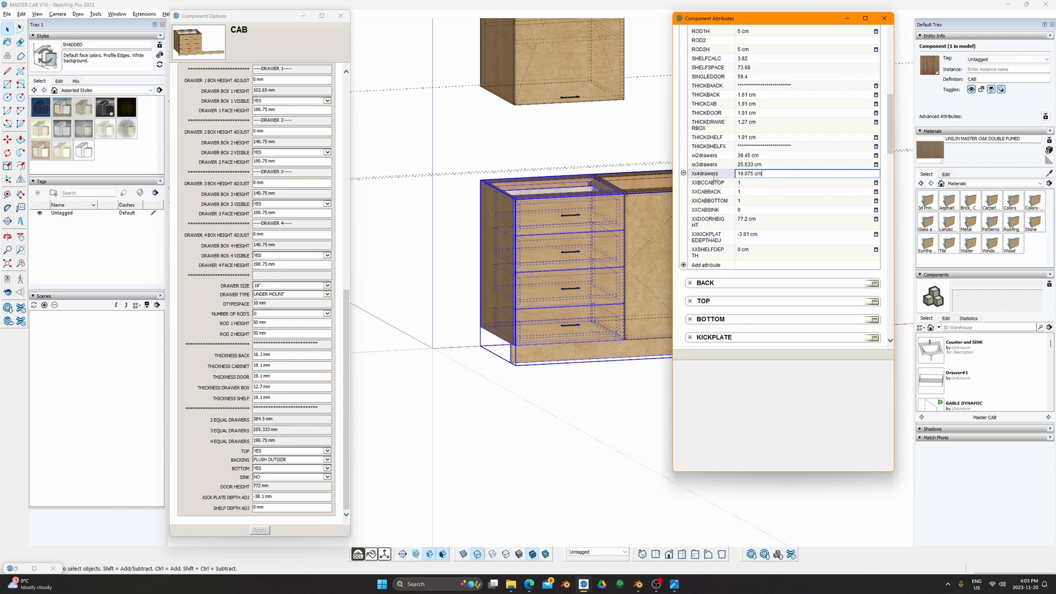
{"action": "left_click", "coordinate": [748, 165]}
{"action": "key", "text": "Escape"}
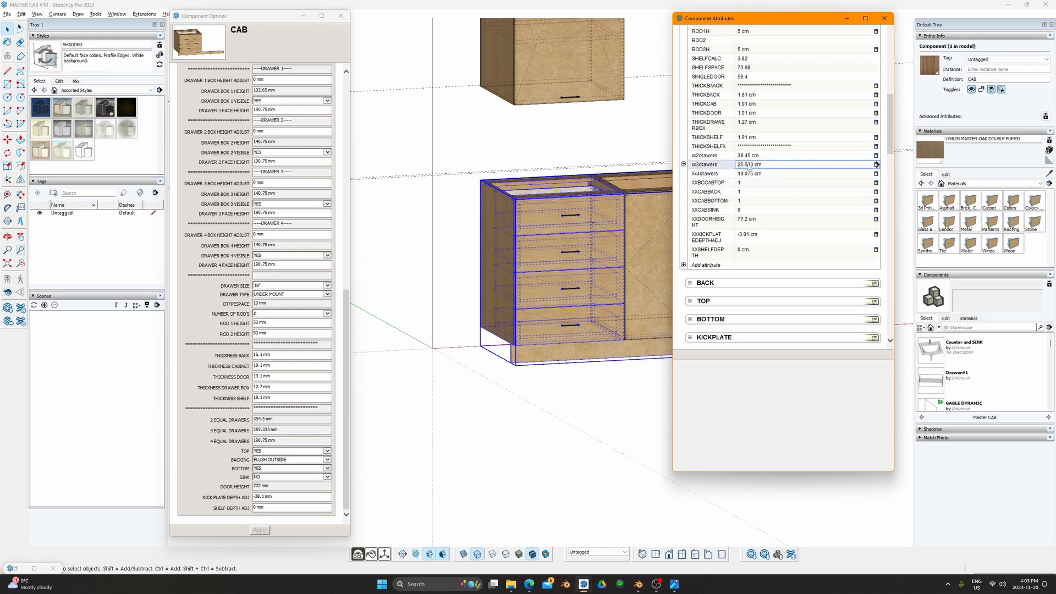
{"action": "left_click", "coordinate": [736, 173]}
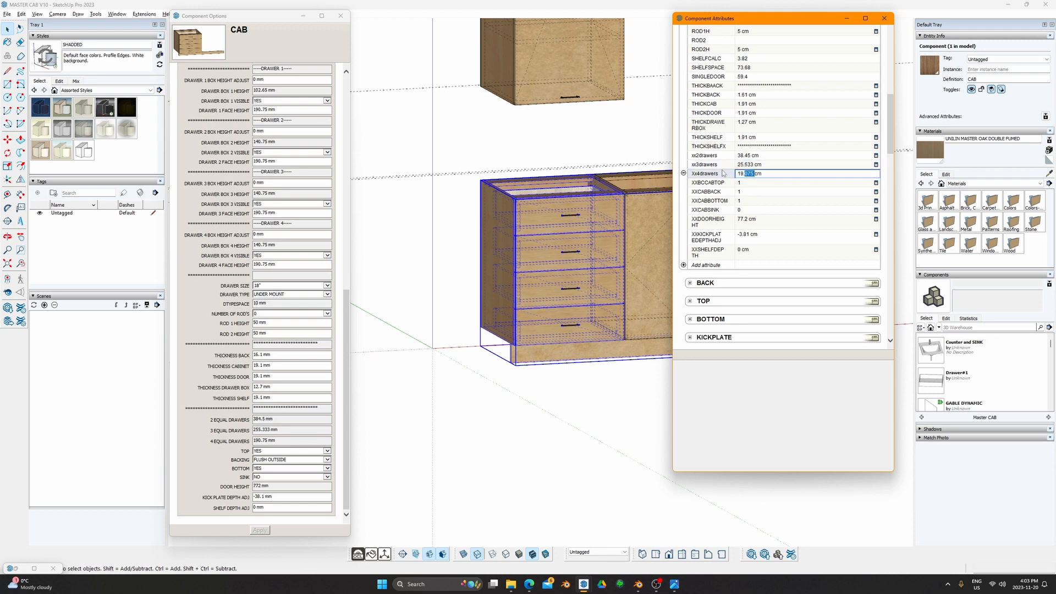
{"action": "key", "text": "Escape"}
{"action": "left_click", "coordinate": [767, 156]}
{"action": "key", "text": "Escape"}
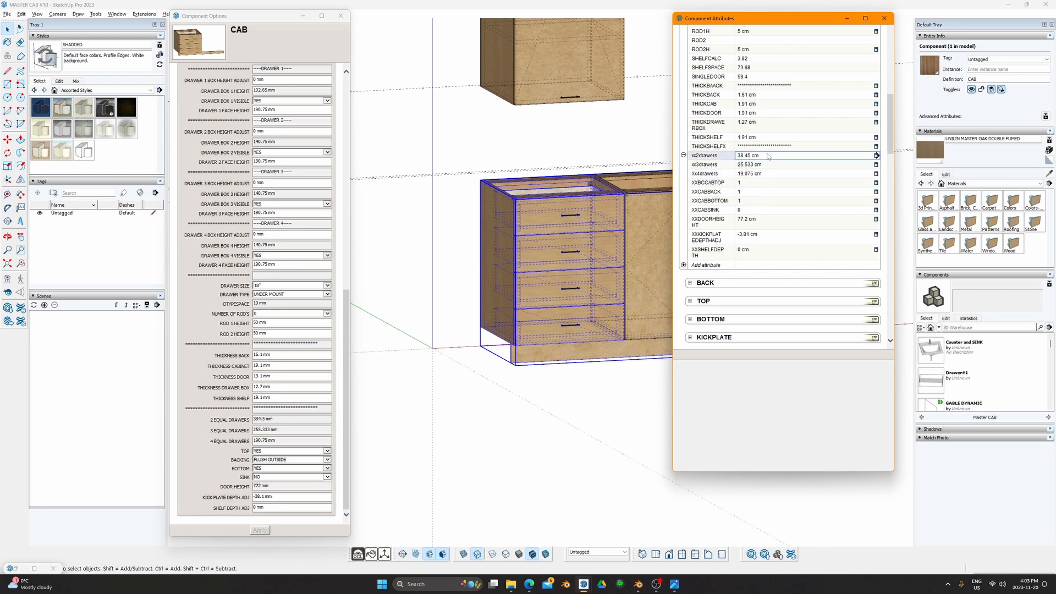
{"action": "left_click", "coordinate": [884, 19]}
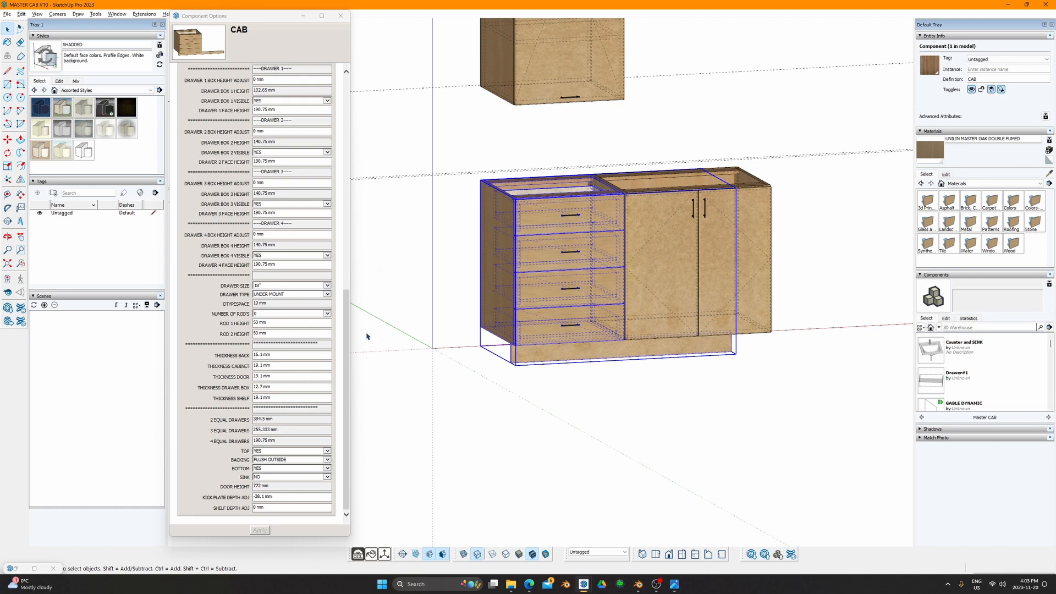
{"action": "left_click", "coordinate": [537, 370]}
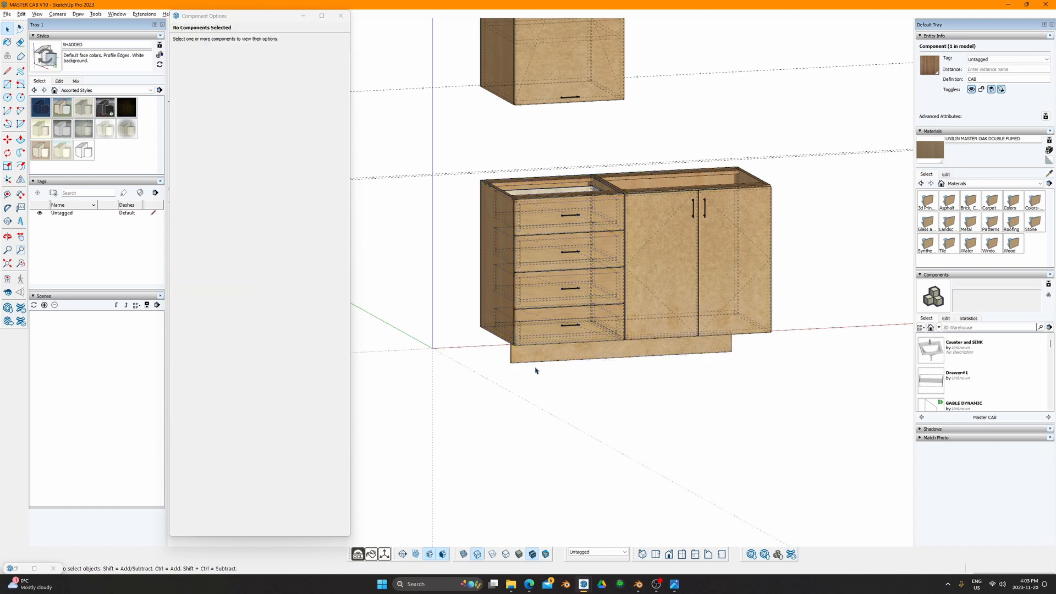
{"action": "middle_click_drag", "start_coordinate": [560, 394], "coordinate": [488, 391]}
{"action": "left_click", "coordinate": [570, 326]}
{"action": "left_click", "coordinate": [269, 25]}
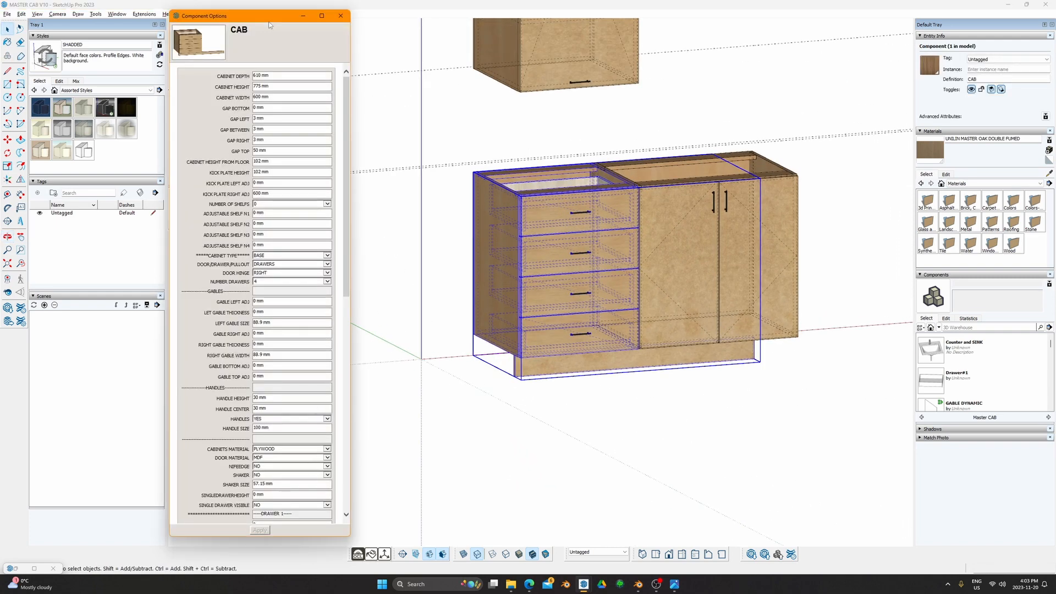
{"action": "left_click_drag", "start_coordinate": [269, 22], "coordinate": [270, 22]}
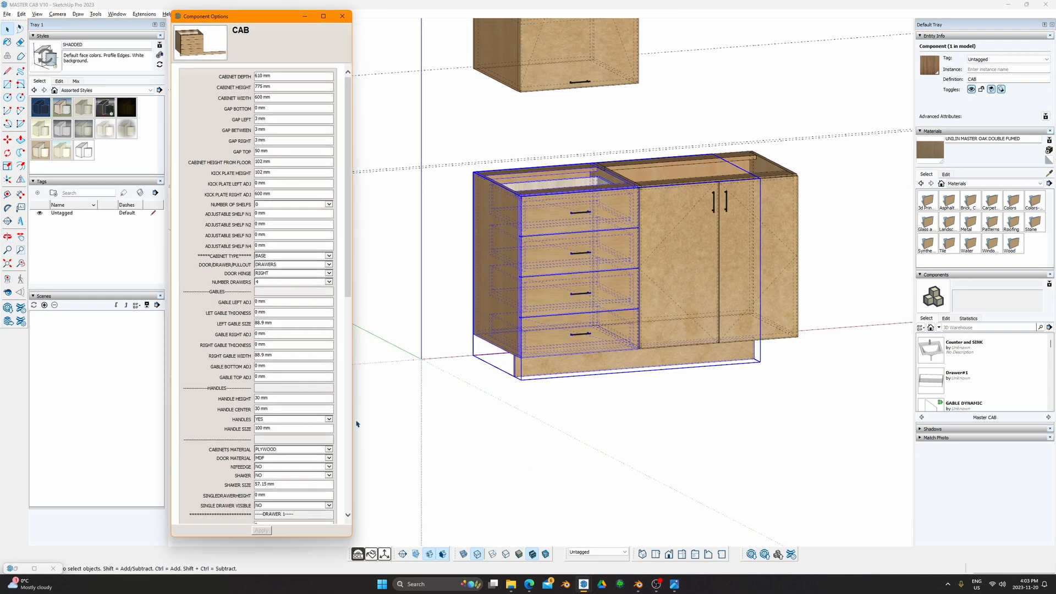
{"action": "scroll", "coordinate": [535, 299], "scroll_direction": "up", "scroll_amount": 4}
{"action": "mouse_move", "coordinate": [553, 329]}
{"action": "middle_mouse_down"}
{"action": "mouse_move", "coordinate": [611, 319]}
{"action": "mouse_move", "coordinate": [539, 319]}
{"action": "middle_mouse_up"}
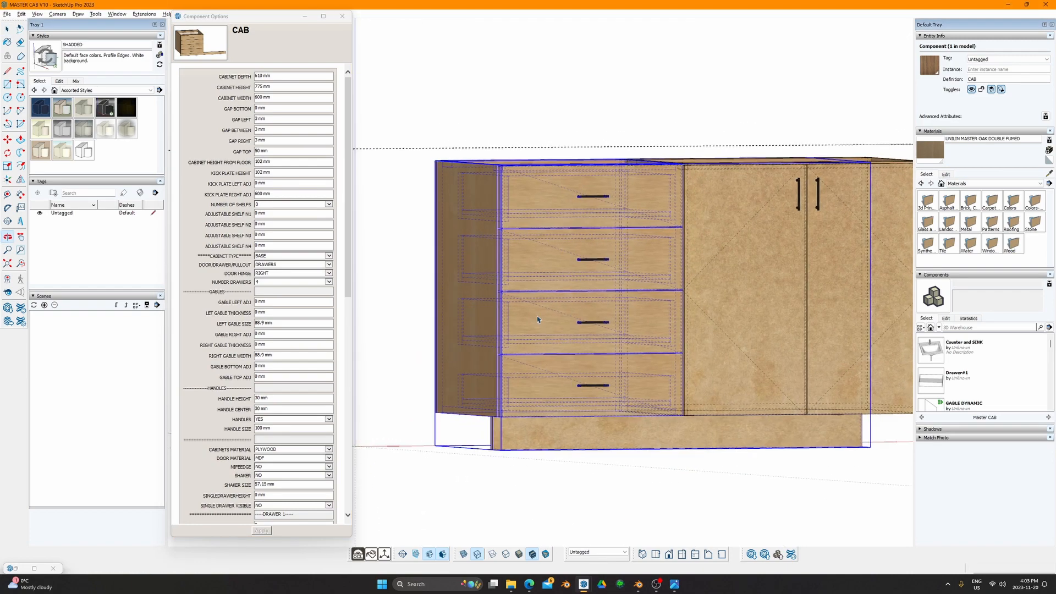
{"action": "key", "text": "space"}
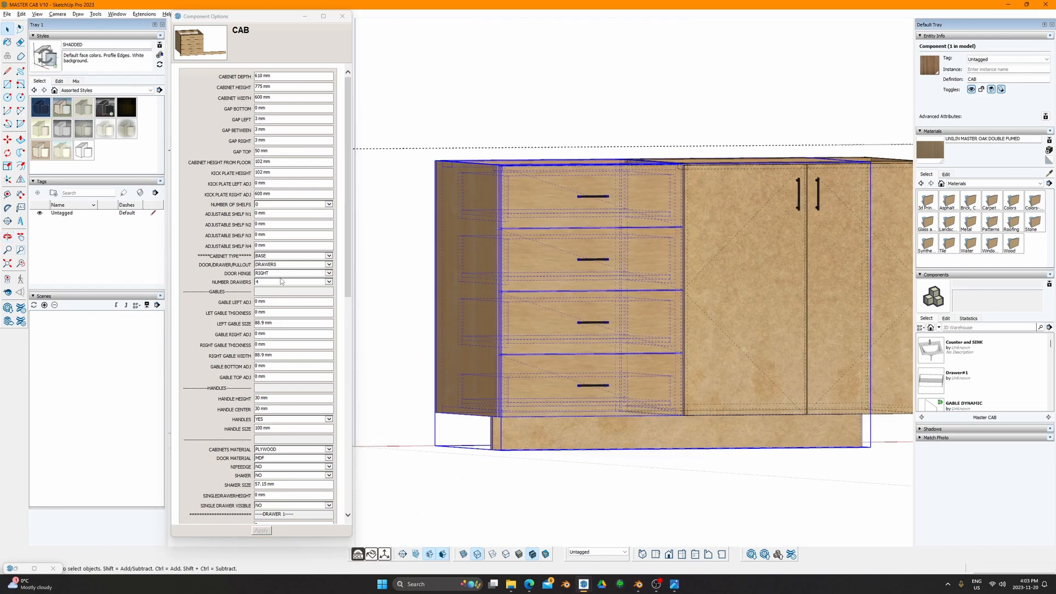
{"action": "left_click", "coordinate": [431, 234]}
{"action": "middle_click_drag", "start_coordinate": [442, 238], "coordinate": [434, 319]}
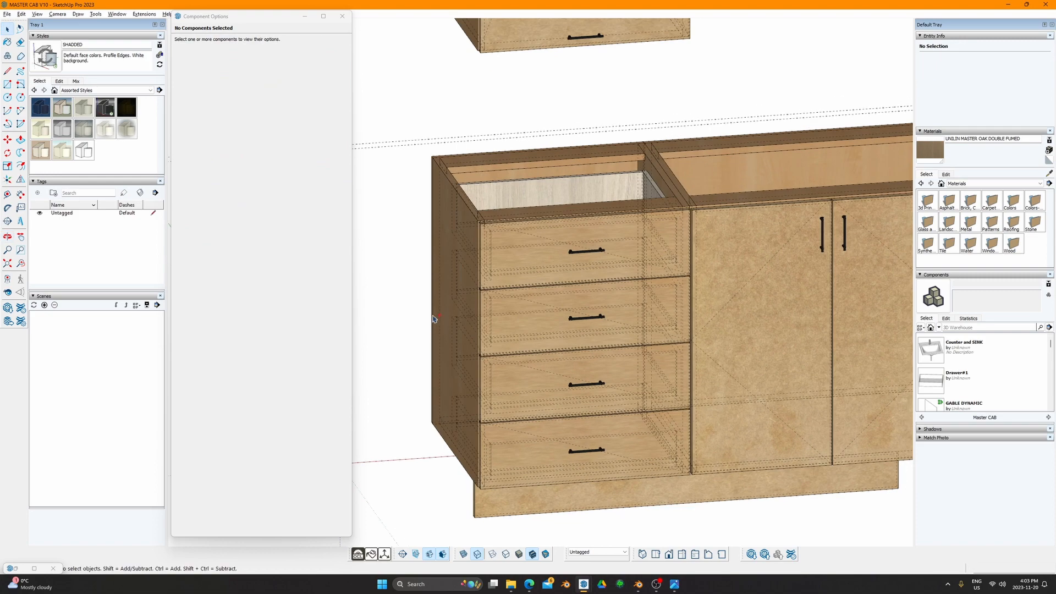
{"action": "scroll", "coordinate": [478, 263], "scroll_direction": "down", "scroll_amount": 3}
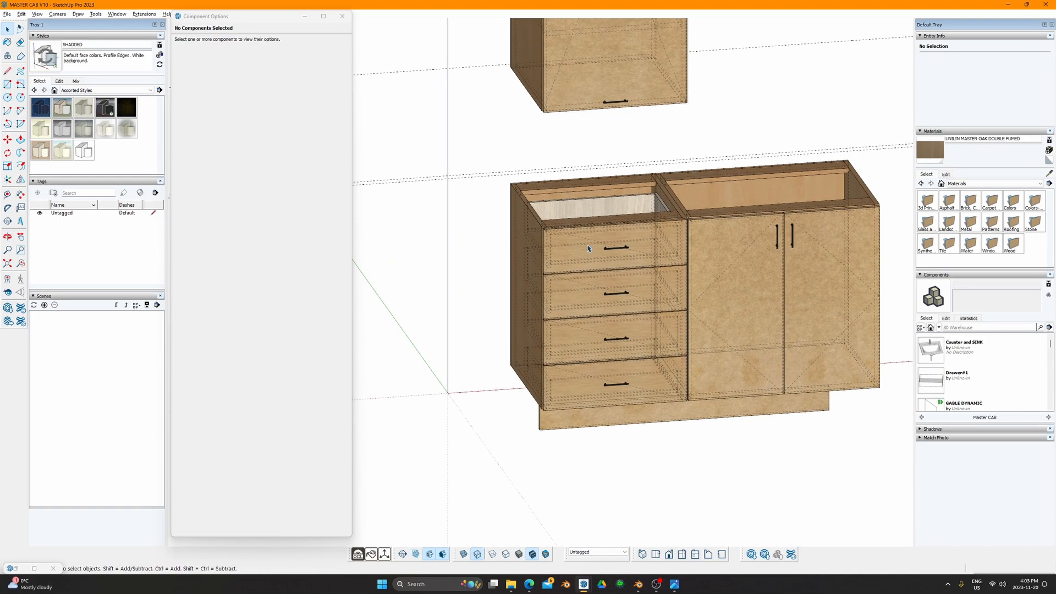
{"action": "left_click", "coordinate": [583, 252]}
{"action": "middle_click_drag", "start_coordinate": [424, 282], "coordinate": [452, 233]}
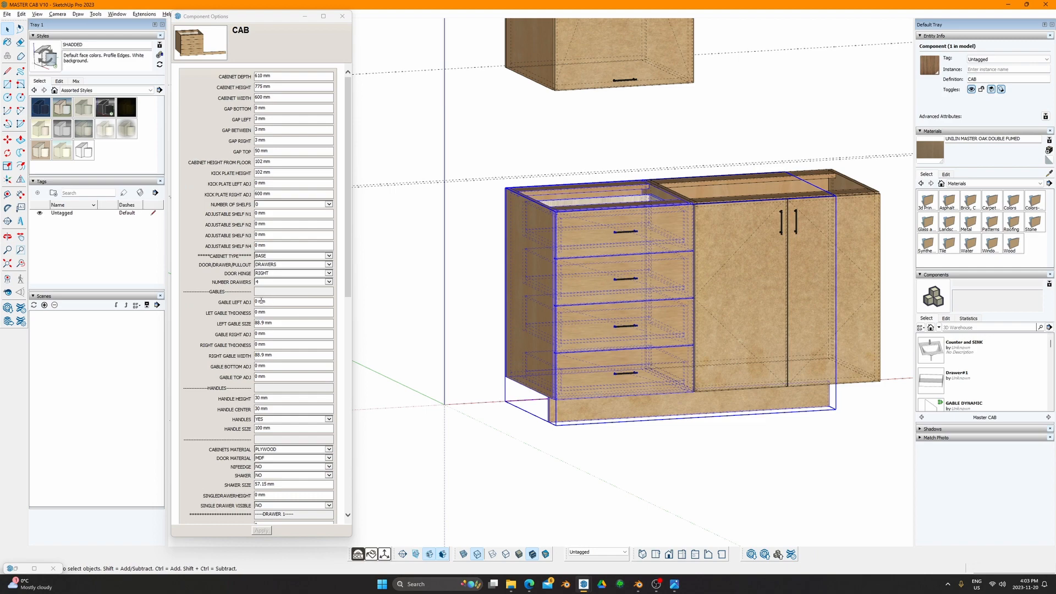
{"action": "middle_click_drag", "start_coordinate": [586, 255], "coordinate": [514, 270], "text": "shift"}
{"action": "left_click", "coordinate": [774, 247]}
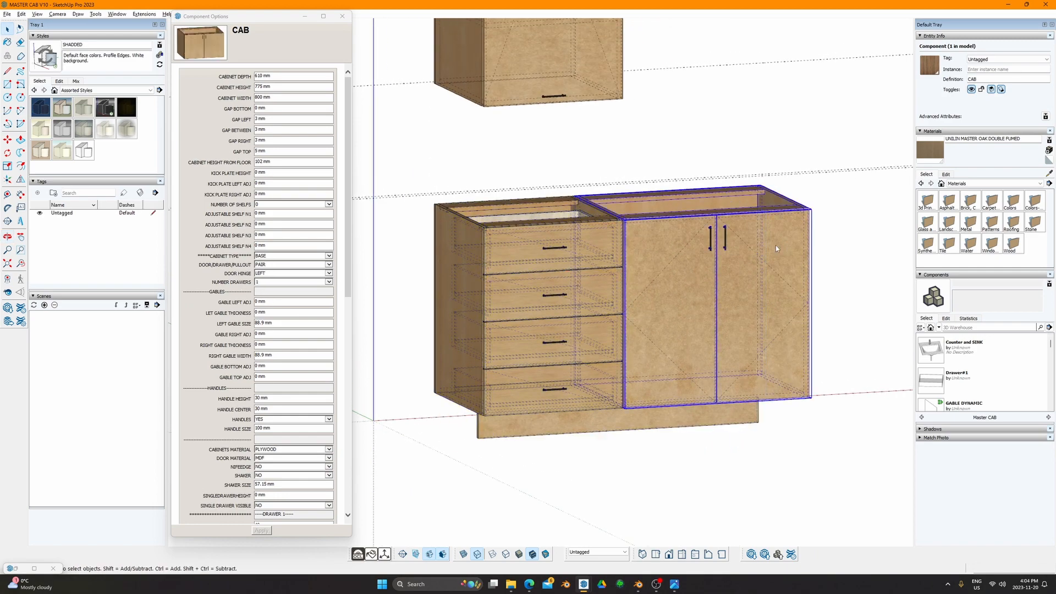
Step: Move the double-door cabinet farther to the right
{"action": "middle_click_drag", "start_coordinate": [775, 246], "coordinate": [641, 325]}
{"action": "key", "text": "m"}
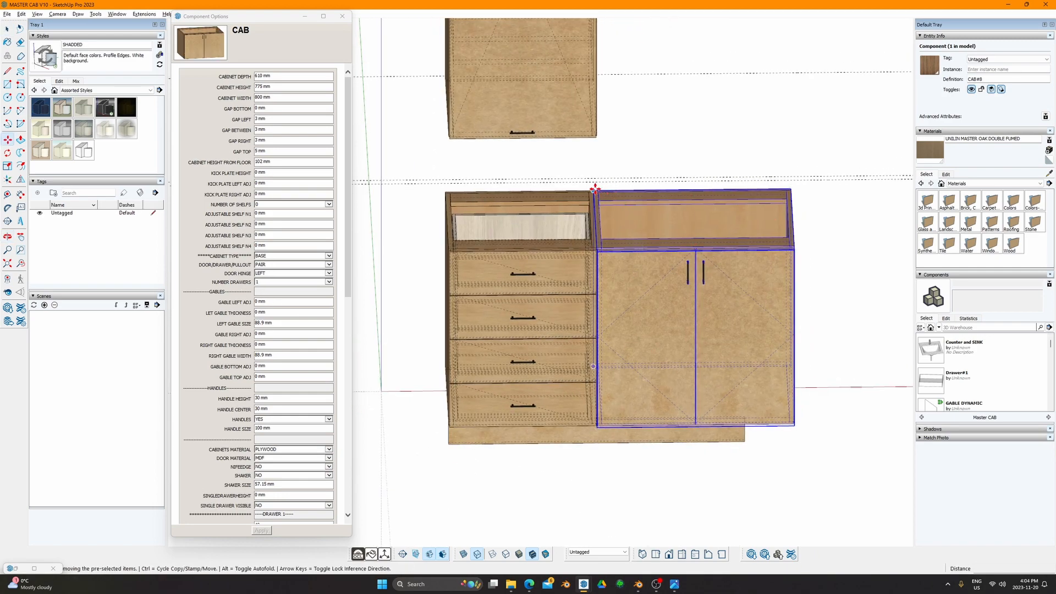
{"action": "left_click", "coordinate": [592, 192]}
{"action": "left_click", "coordinate": [635, 191]}
Step: Set the drawer cabinet's KICK PLATE RIGHT ADJ to 0 and KICK PLATE HEIGHT to 102 mm
{"action": "key", "text": "space"}
{"action": "left_click", "coordinate": [595, 421]}
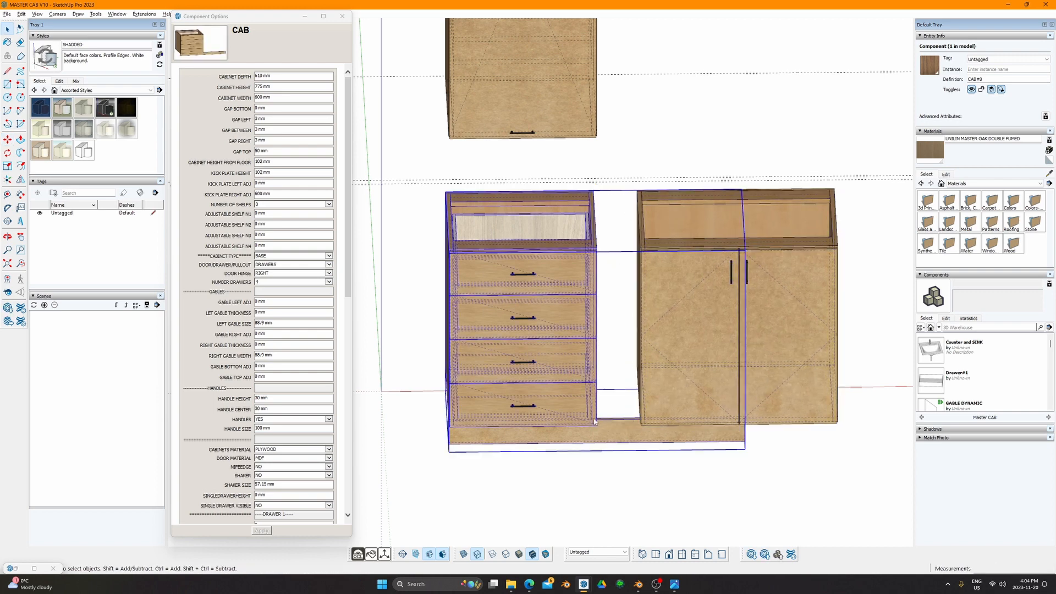
{"action": "triple_click", "coordinate": [286, 172]}
{"action": "type", "text": "0"}
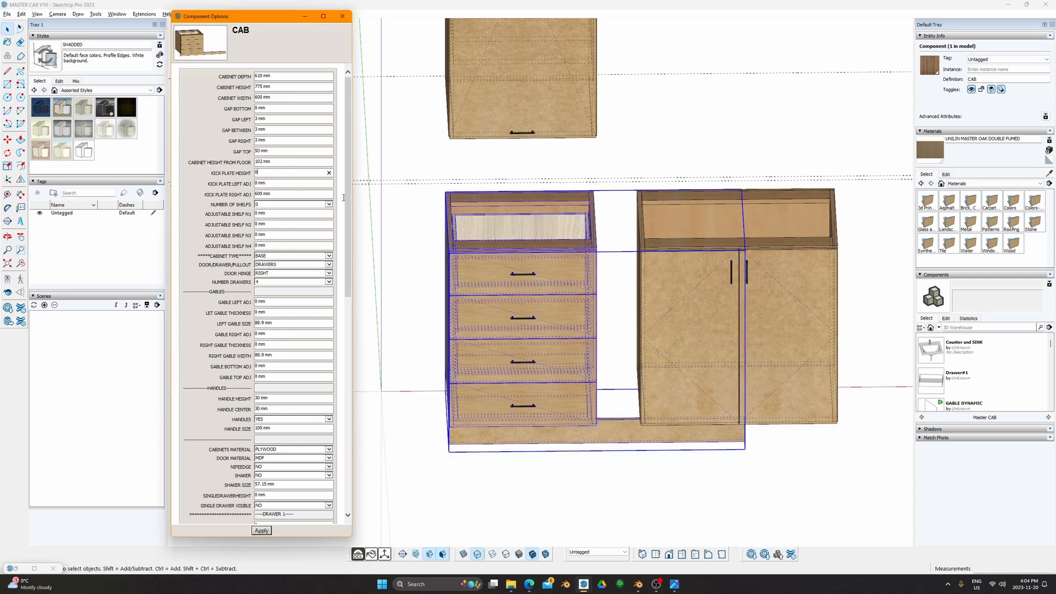
{"action": "key", "text": "Return"}
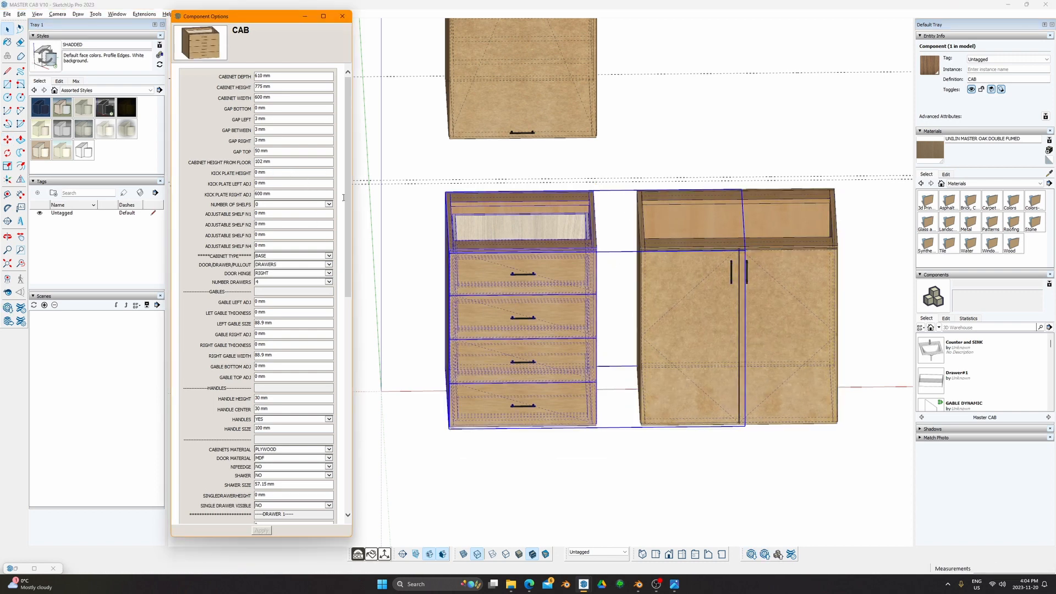
{"action": "triple_click", "coordinate": [277, 193]}
{"action": "type", "text": "0"}
{"action": "key", "text": "Return"}
{"action": "triple_click", "coordinate": [277, 173]}
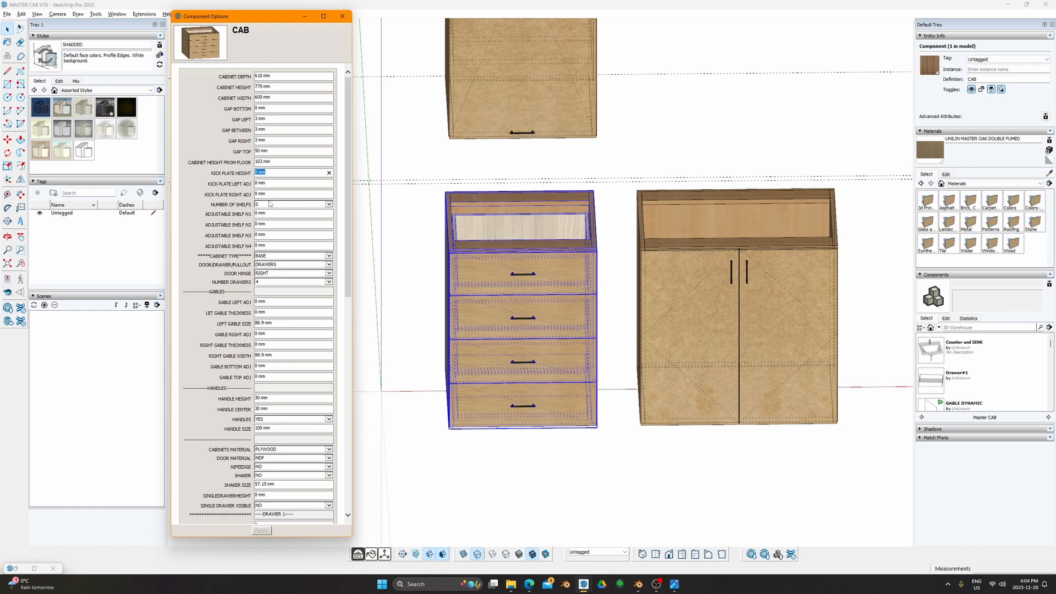
{"action": "type", "text": "102"}
{"action": "key", "text": "Return"}
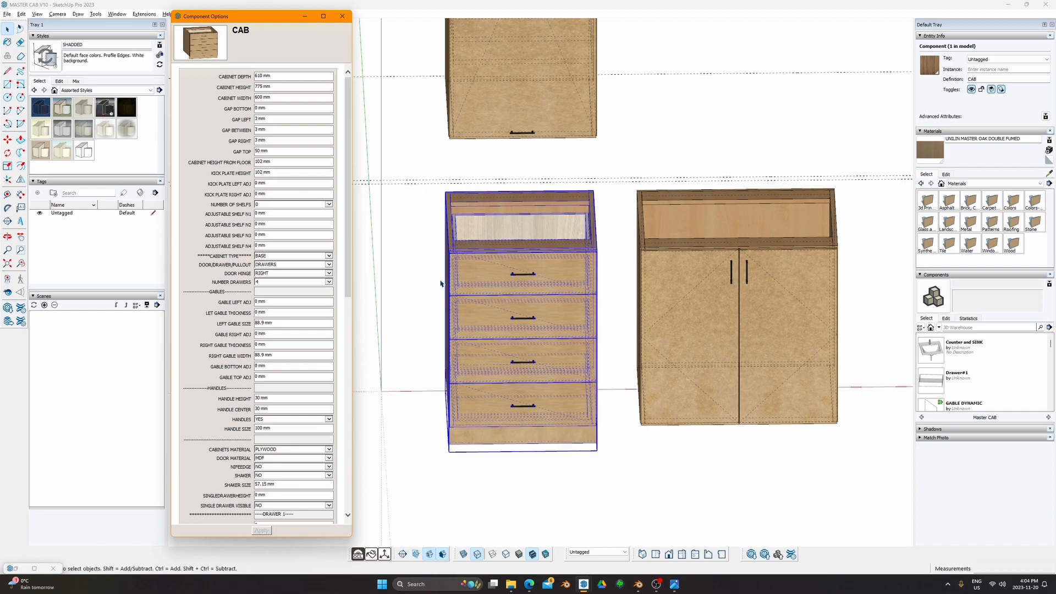
{"action": "middle_click_drag", "start_coordinate": [441, 283], "coordinate": [480, 257]}
{"action": "mouse_move", "coordinate": [587, 333]}
{"action": "middle_mouse_down"}
{"action": "mouse_move", "coordinate": [295, 314]}
{"action": "mouse_move", "coordinate": [597, 337]}
{"action": "middle_mouse_up"}
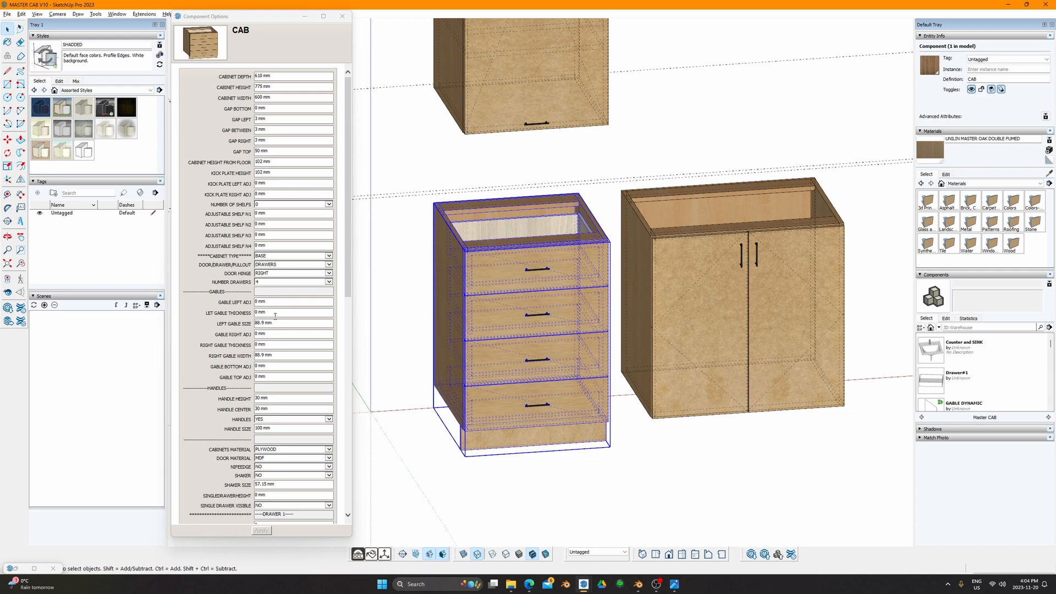
Step: Set the drawer cabinet's LEFT GABLE THICKNESS to 19.1 mm
{"action": "left_click_drag", "start_coordinate": [275, 314], "coordinate": [243, 317]}
{"action": "type", "text": "19.1 mm"}
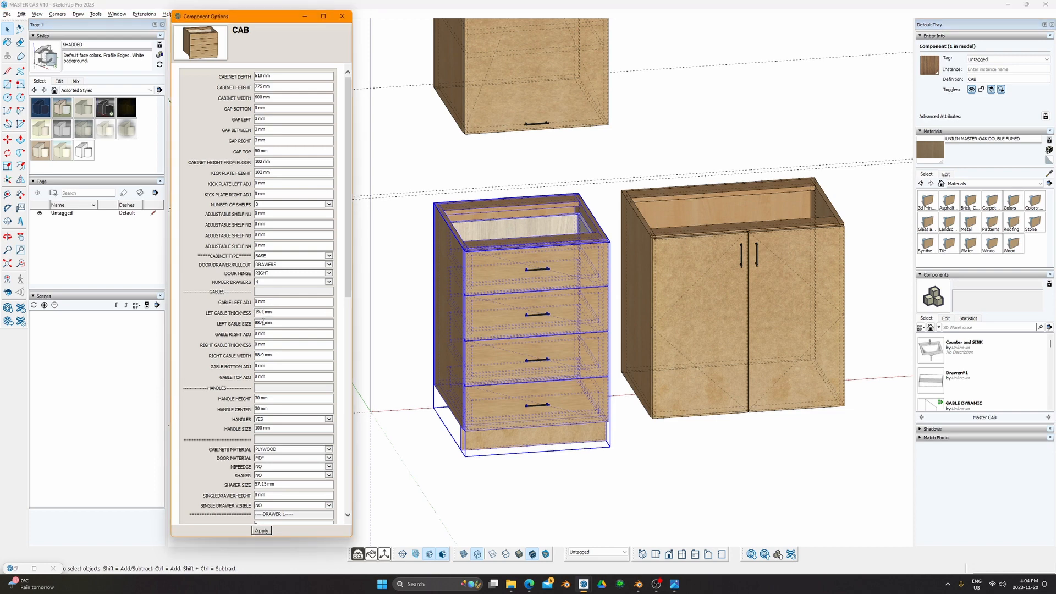
{"action": "key", "text": "Return"}
{"action": "left_click", "coordinate": [492, 474]}
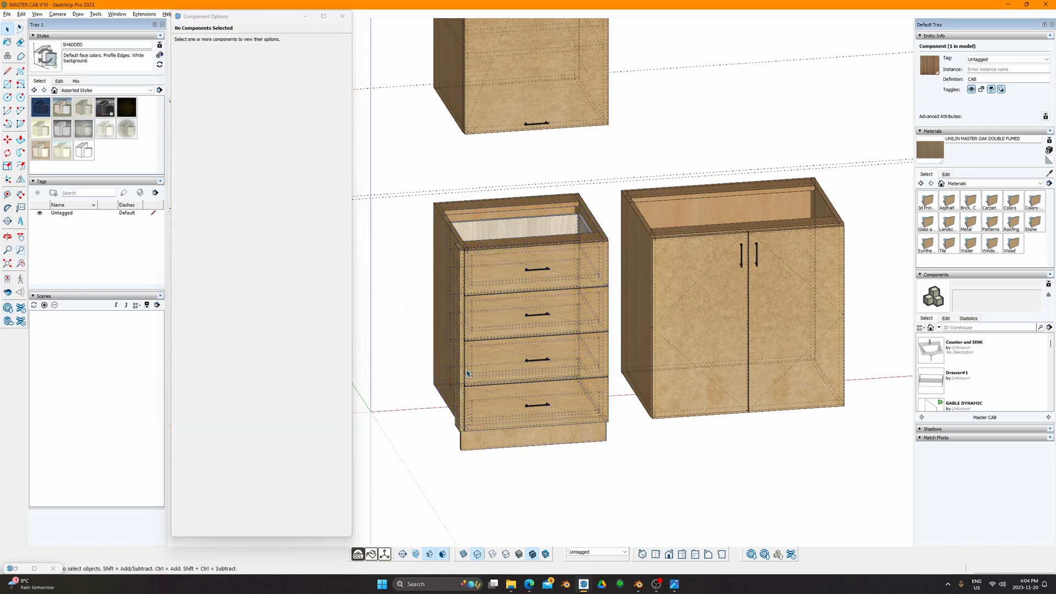
{"action": "scroll", "coordinate": [479, 312], "scroll_direction": "up", "scroll_amount": 2}
{"action": "middle_click_drag", "start_coordinate": [480, 311], "coordinate": [407, 361]}
Step: Set RIGHT GABLE THICKNESS to 19.1 mm to match the left gable
{"action": "left_click", "coordinate": [509, 335]}
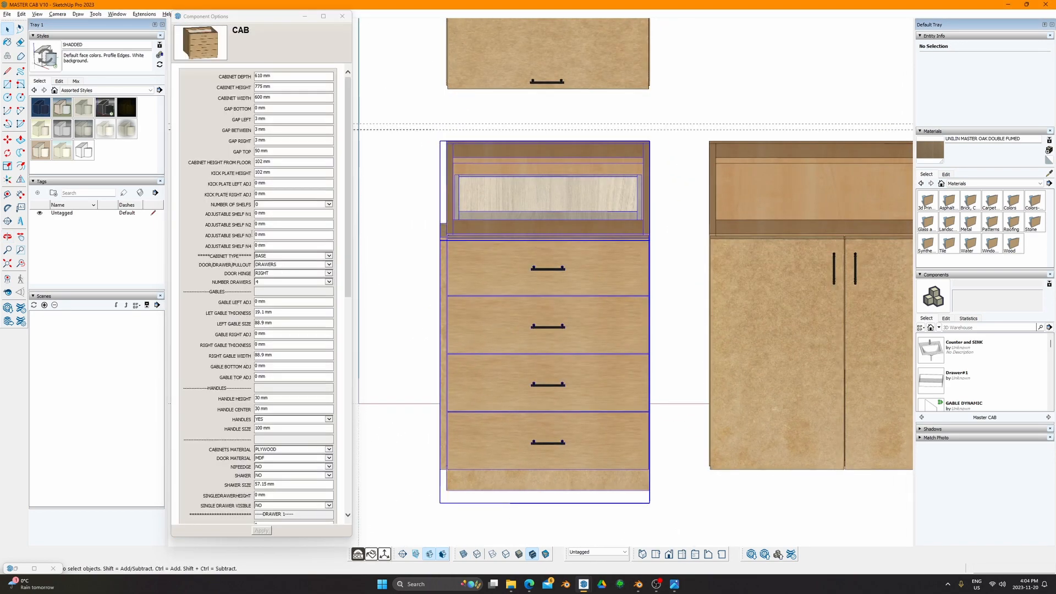
{"action": "left_click", "coordinate": [269, 345]}
{"action": "type", "text": "19.1"}
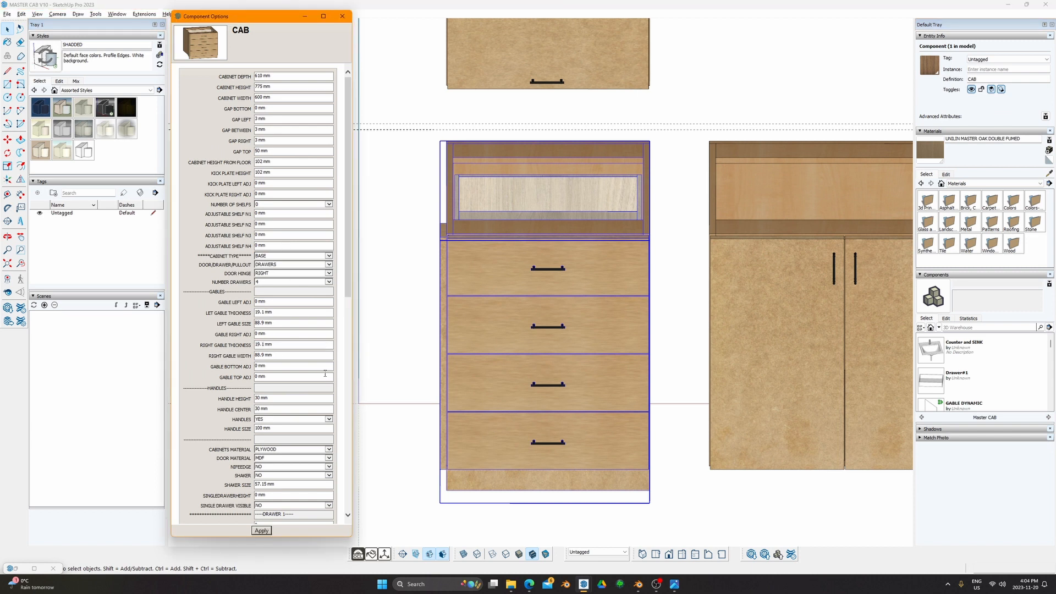
{"action": "key", "text": "Return"}
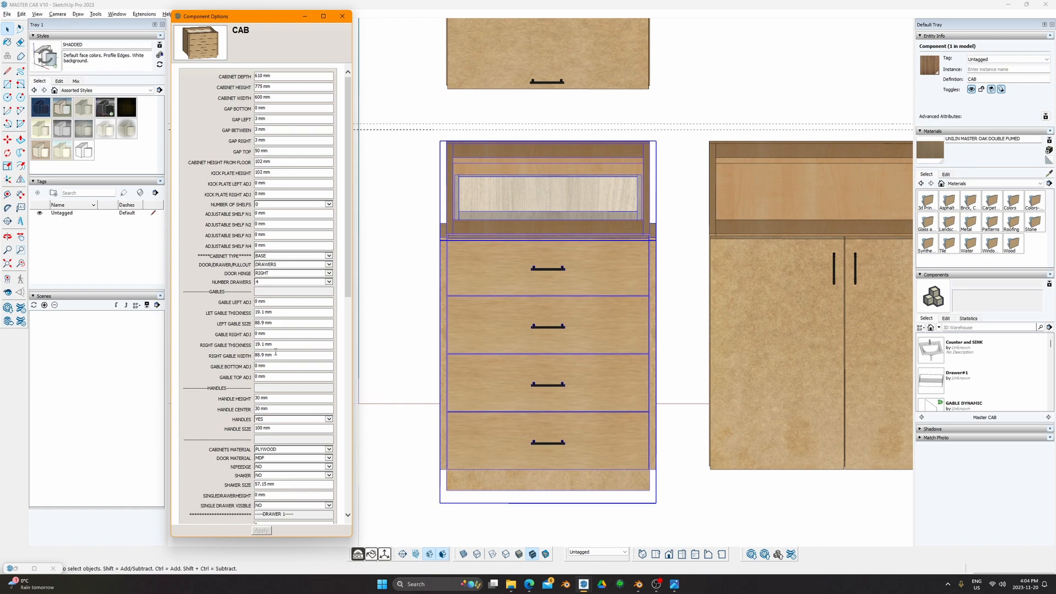
{"action": "middle_click_drag", "start_coordinate": [523, 352], "coordinate": [486, 358]}
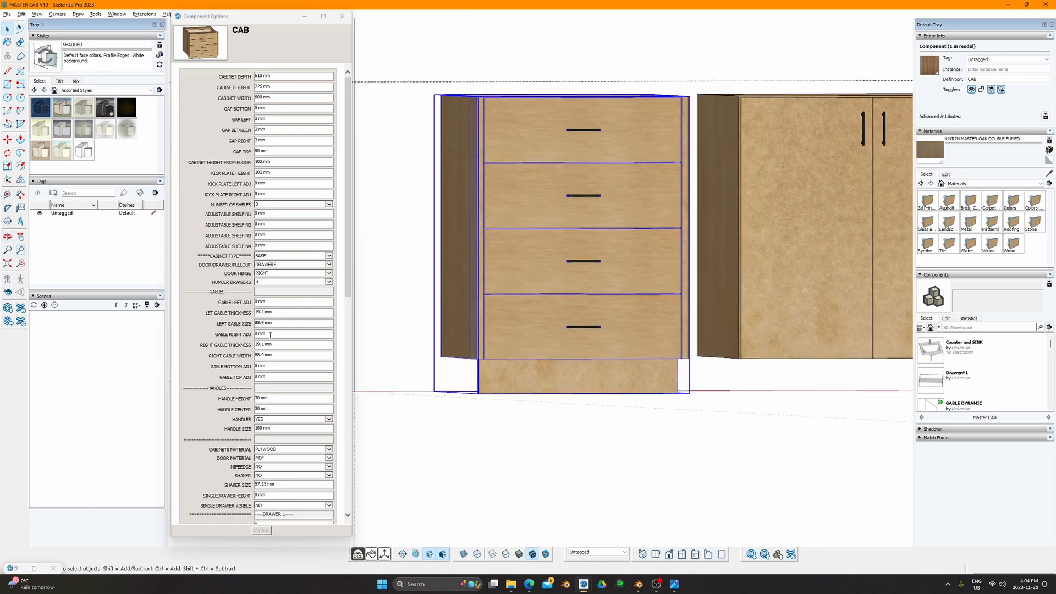
Step: Set GABLE BOTTOM ADJ to 102 mm and orbit to check both gables and the base
{"action": "left_click", "coordinate": [271, 366]}
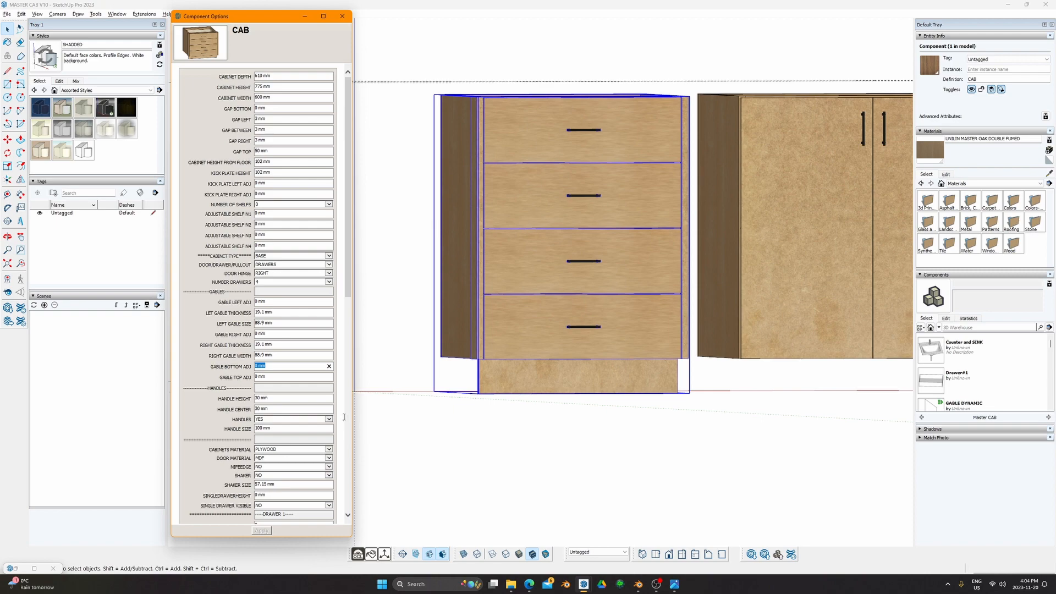
{"action": "type", "text": "102"}
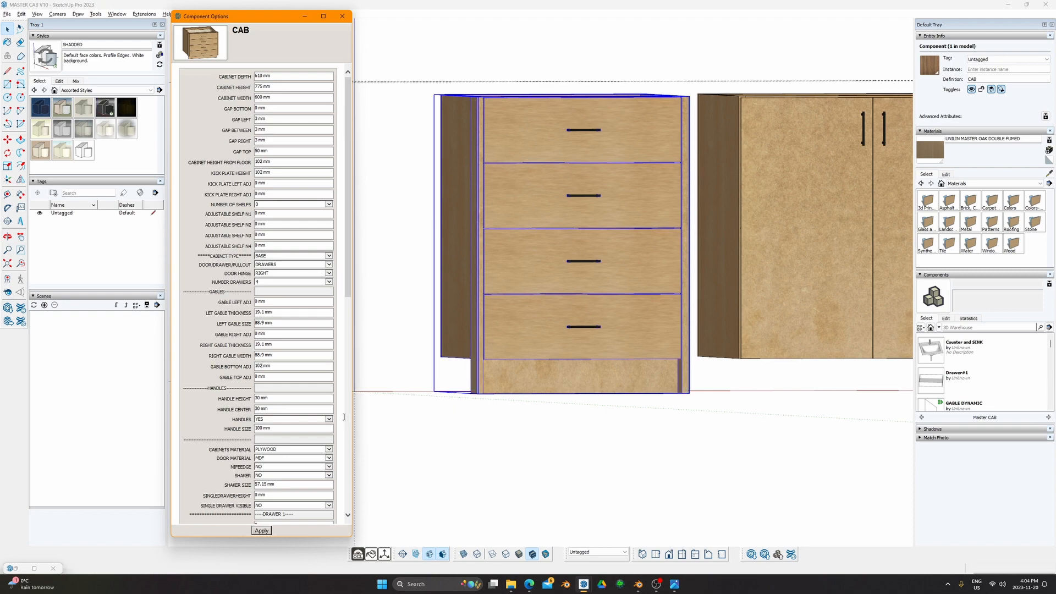
{"action": "middle_click_drag", "start_coordinate": [537, 307], "coordinate": [409, 330]}
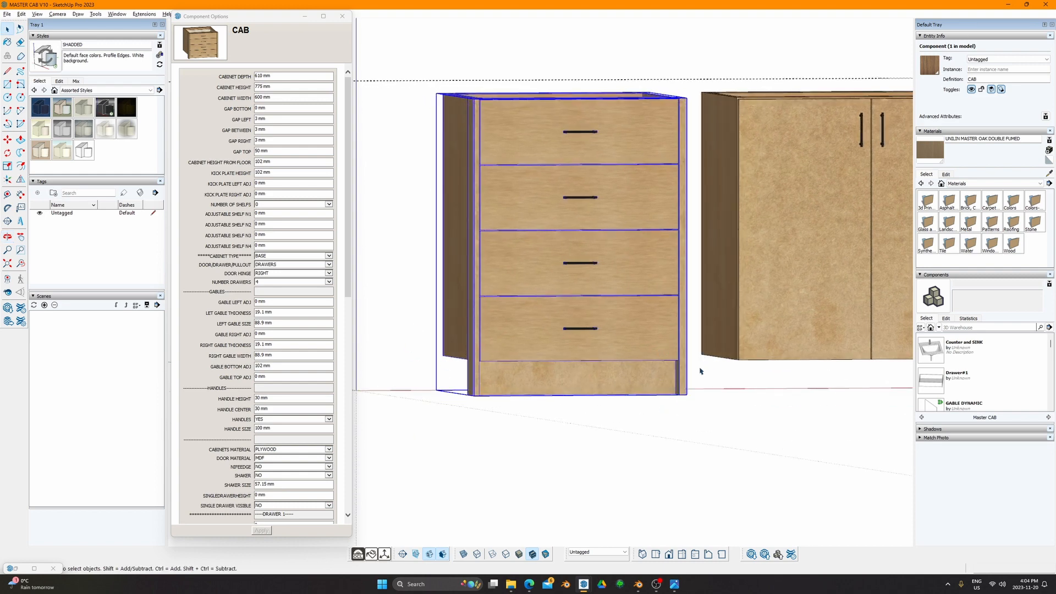
{"action": "middle_click_drag", "start_coordinate": [538, 364], "coordinate": [702, 360]}
{"action": "scroll", "coordinate": [714, 360], "scroll_direction": "up", "scroll_amount": 3}
{"action": "scroll", "coordinate": [713, 361], "scroll_direction": "up", "scroll_amount": 2}
{"action": "scroll", "coordinate": [698, 390], "scroll_direction": "down", "scroll_amount": 3}
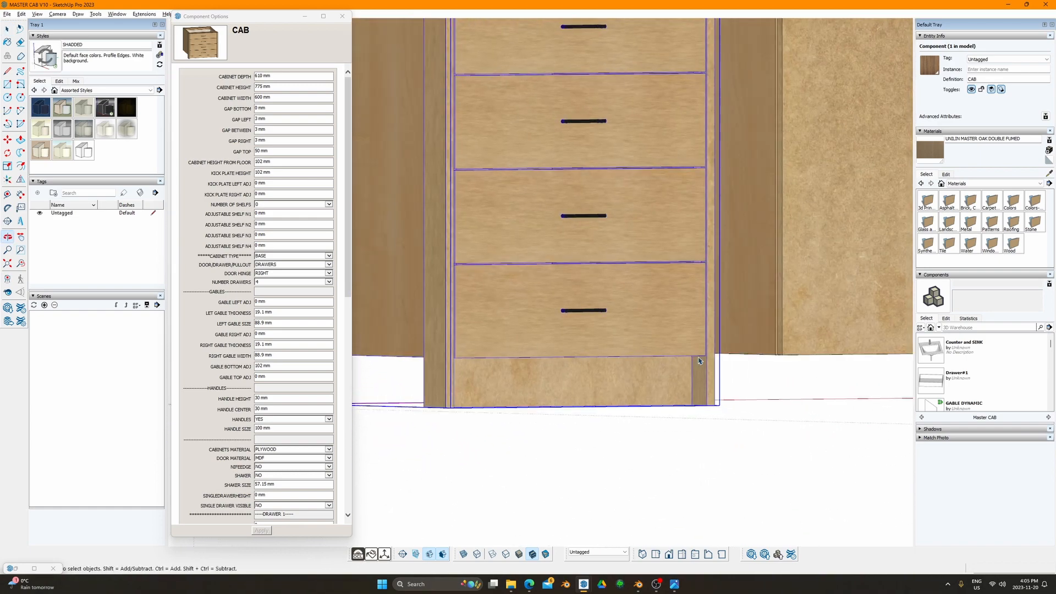
{"action": "middle_click_drag", "start_coordinate": [546, 401], "coordinate": [427, 276]}
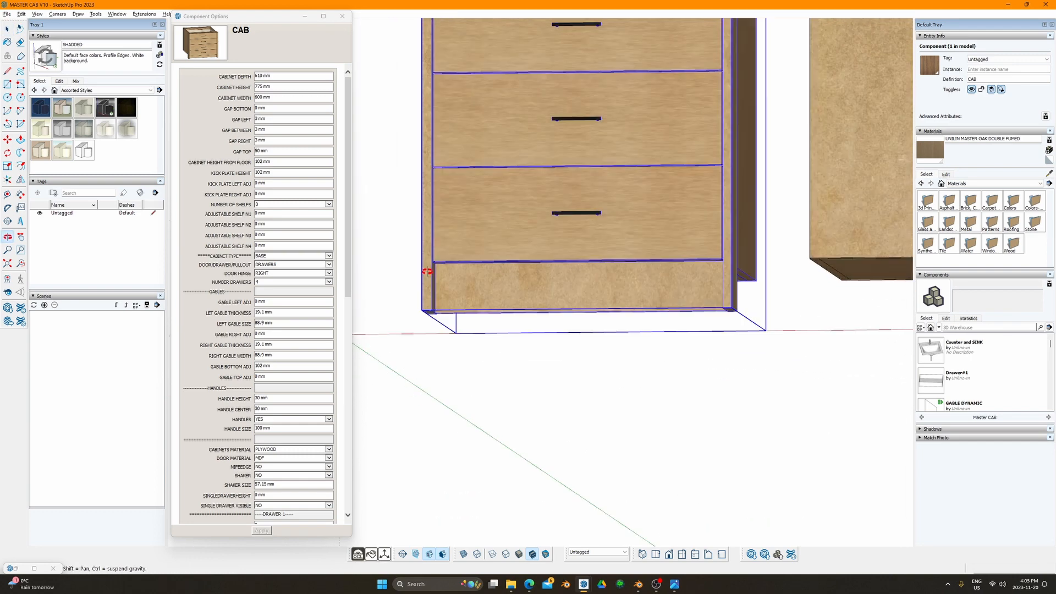
{"action": "middle_click_drag", "start_coordinate": [357, 274], "coordinate": [495, 284]}
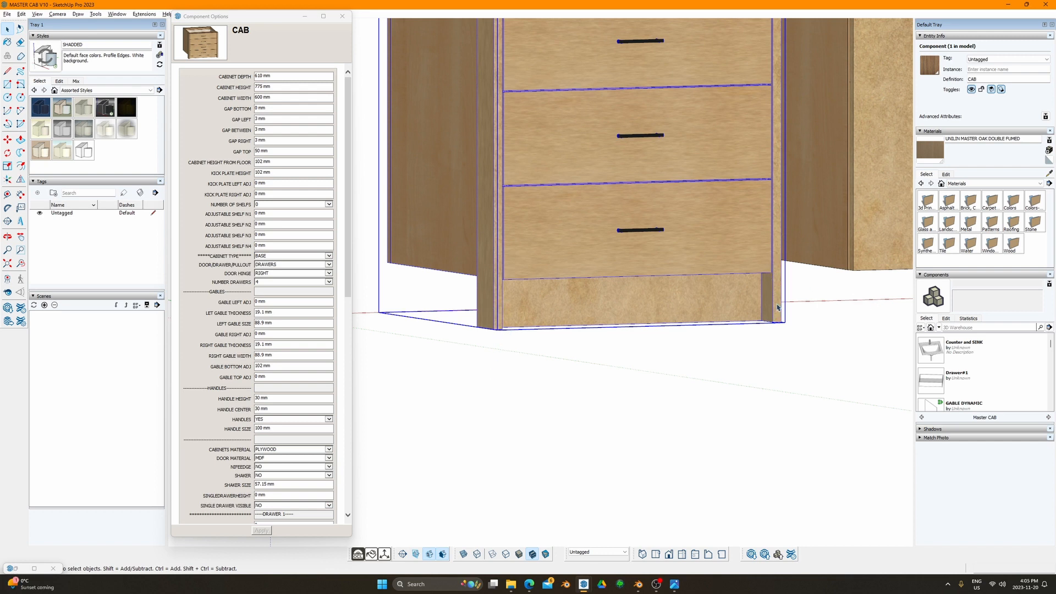
{"action": "middle_click_drag", "start_coordinate": [482, 285], "coordinate": [434, 298]}
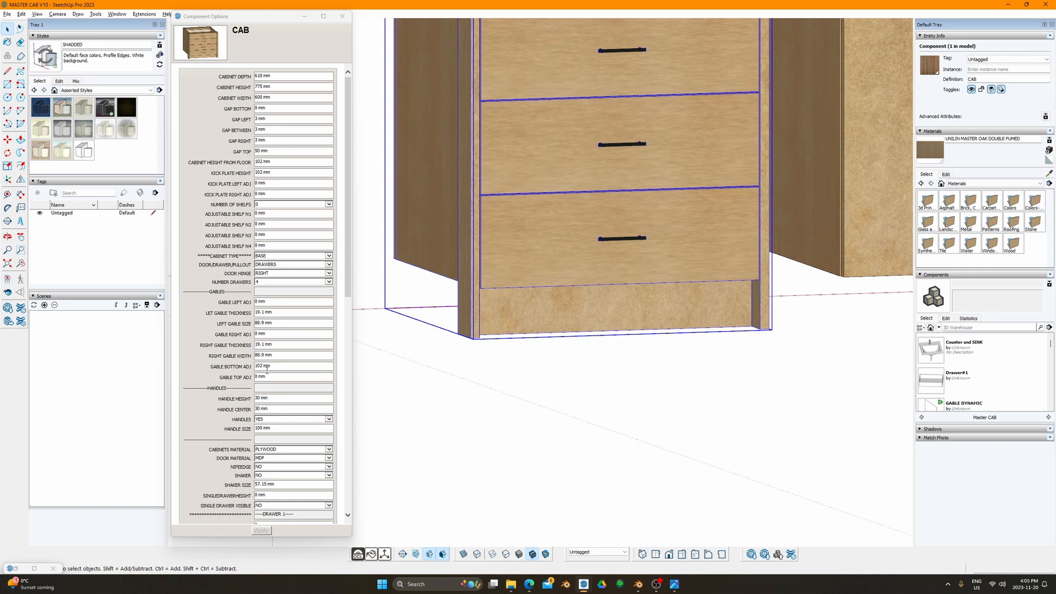
Step: Review the GABLE BOTTOM ADJ setting alongside the cabinet's right side
{"action": "left_click_drag", "start_coordinate": [211, 367], "coordinate": [242, 366]}
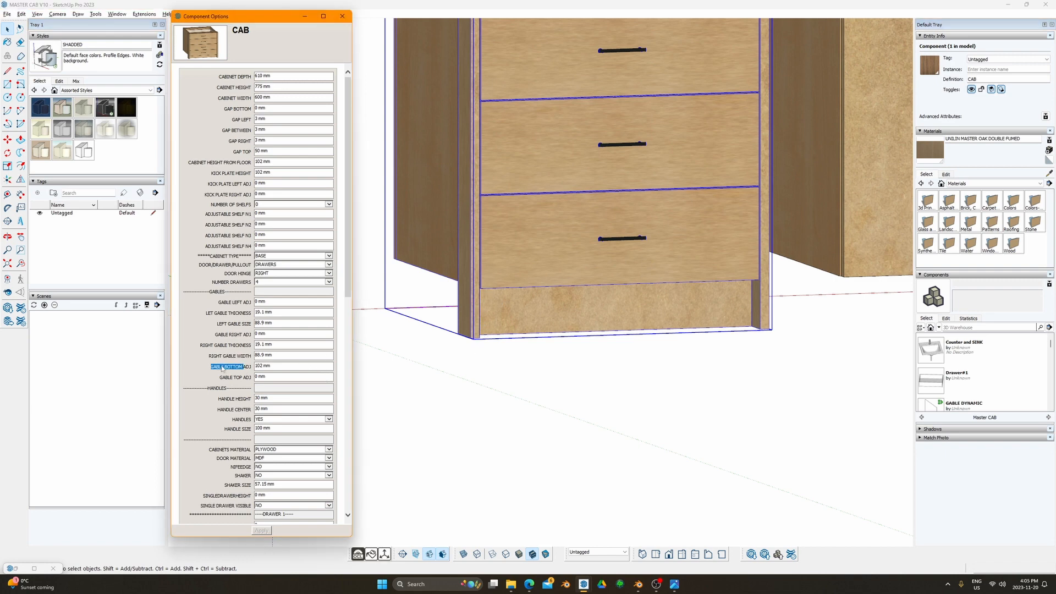
{"action": "scroll", "coordinate": [531, 287], "scroll_direction": "down", "scroll_amount": 2}
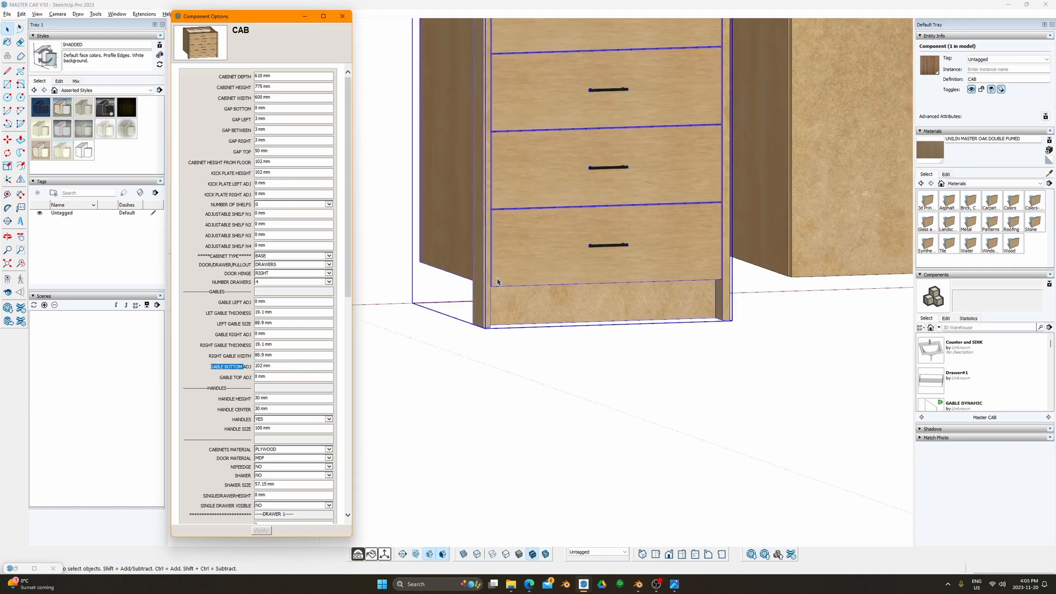
{"action": "middle_click_drag", "start_coordinate": [643, 196], "coordinate": [346, 358], "text": "shift"}
{"action": "left_click", "coordinate": [267, 345]}
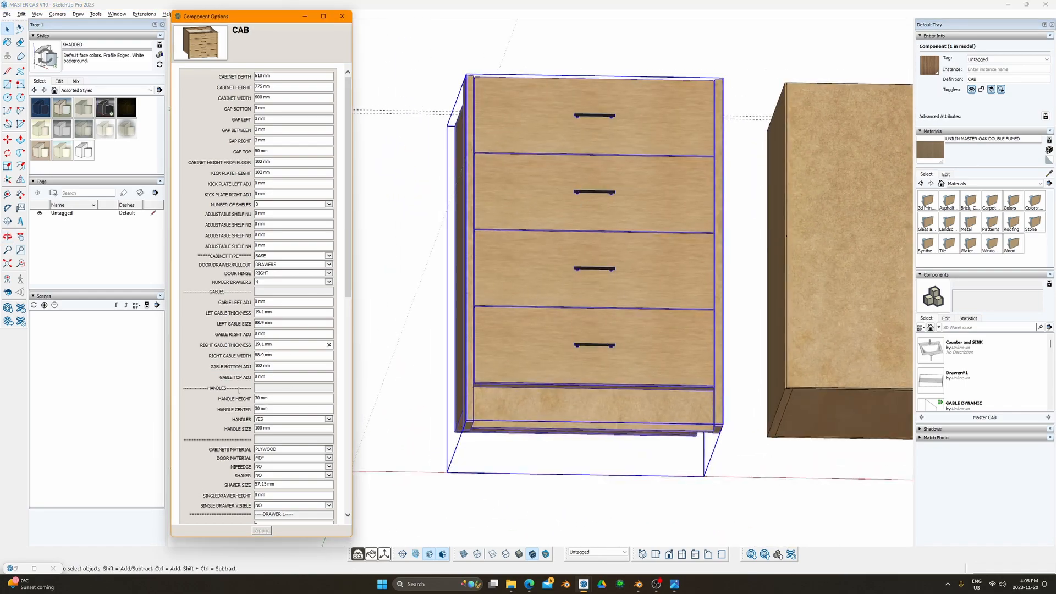
{"action": "scroll", "coordinate": [305, 275], "scroll_direction": "down", "scroll_amount": 4}
{"action": "scroll", "coordinate": [272, 246], "scroll_direction": "up", "scroll_amount": 1}
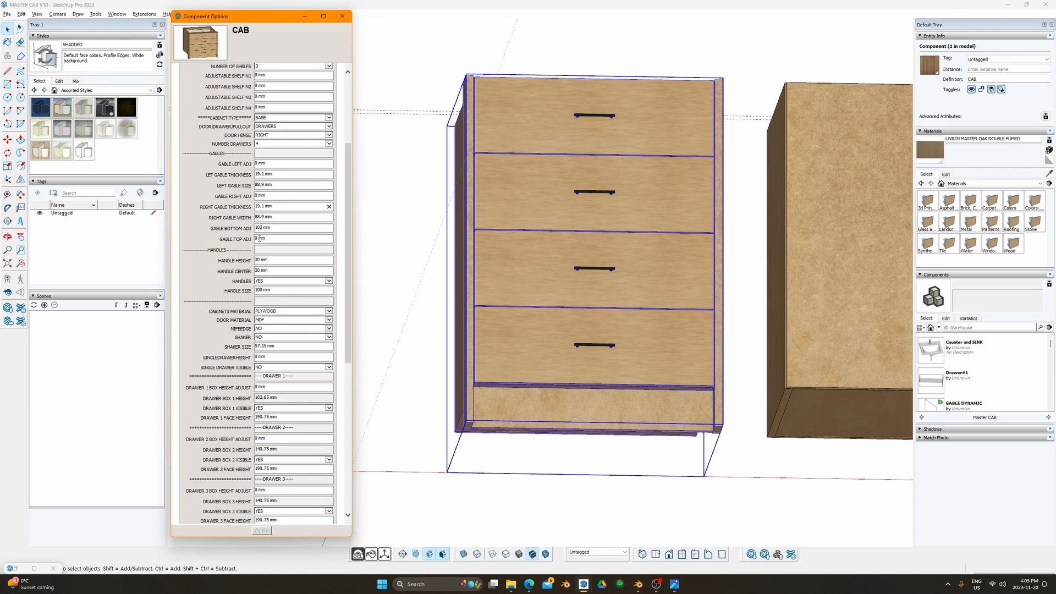
{"action": "left_click", "coordinate": [223, 261]}
Step: Orbit into the drawer cabinet and over to the two-door cabinet
{"action": "middle_click_drag", "start_coordinate": [516, 226], "coordinate": [596, 355]}
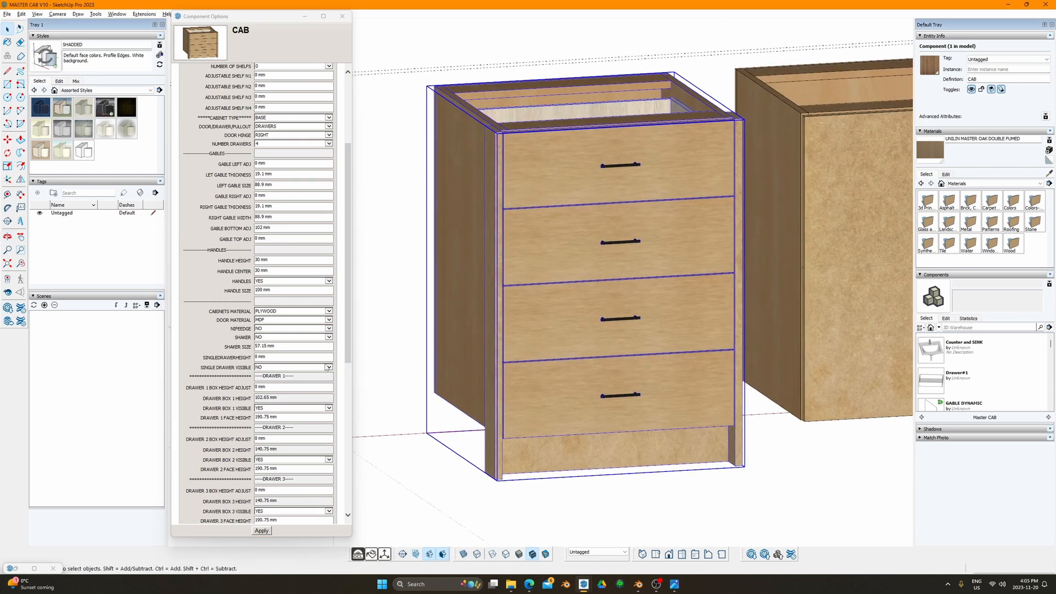
{"action": "middle_click_drag", "start_coordinate": [478, 244], "coordinate": [626, 203]}
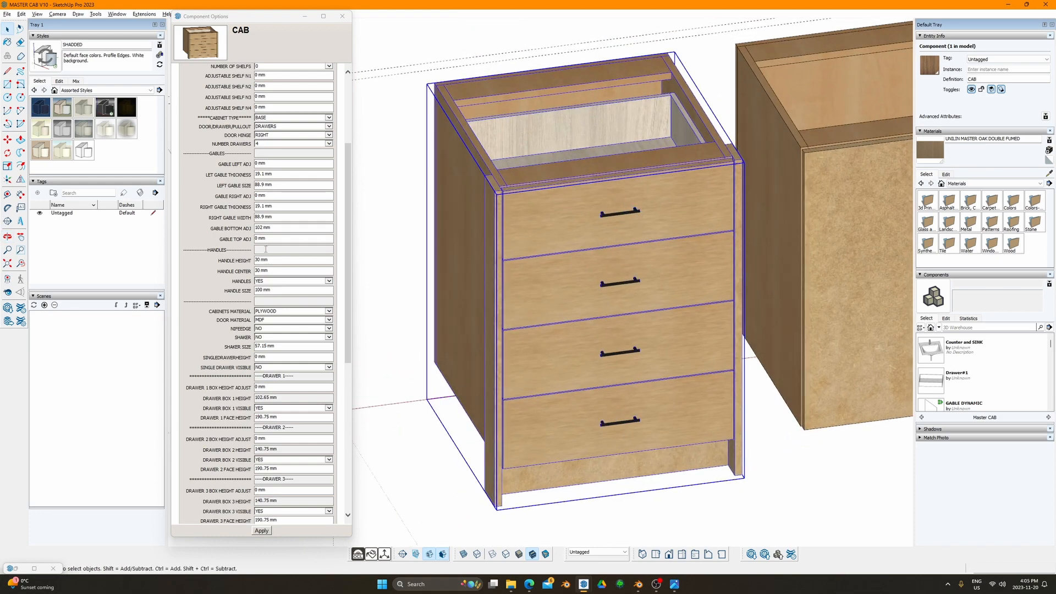
{"action": "middle_click_drag", "start_coordinate": [520, 275], "coordinate": [486, 233]}
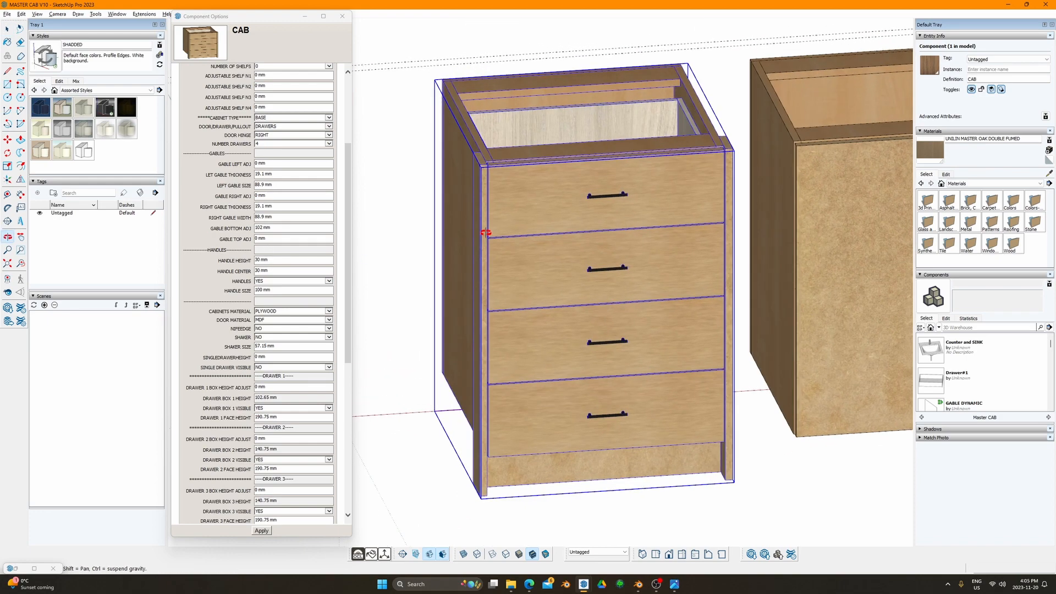
{"action": "scroll", "coordinate": [529, 255], "scroll_direction": "down", "scroll_amount": 3}
{"action": "middle_click_drag", "start_coordinate": [813, 259], "coordinate": [570, 305], "text": "shift"}
Step: On the two-door cabinet, set HANDLE SIZE to 150 mm and toggle HANDLES off and back on
{"action": "left_click", "coordinate": [569, 307]}
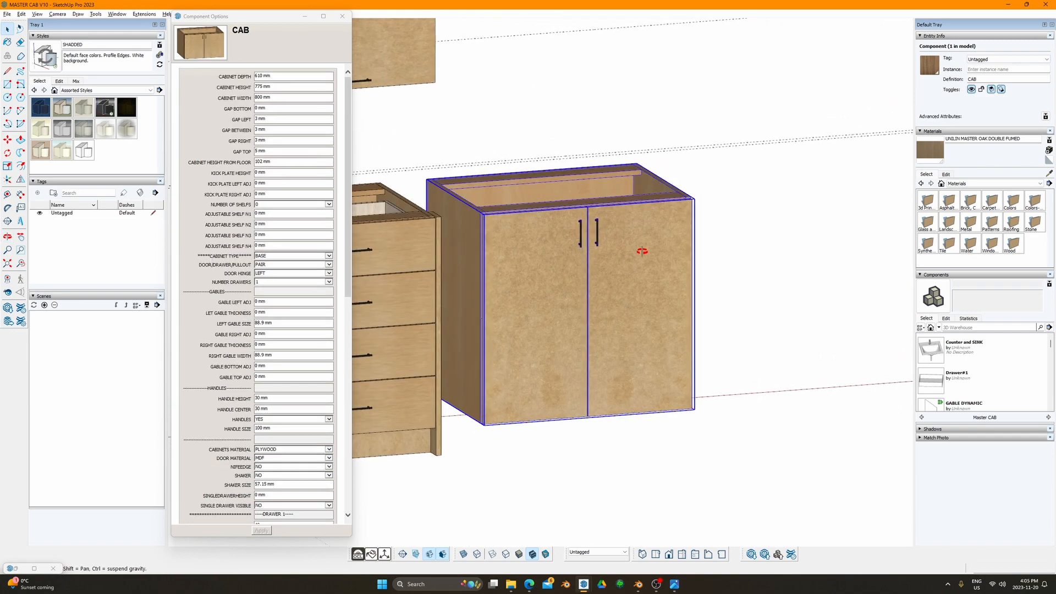
{"action": "scroll", "coordinate": [270, 375], "scroll_direction": "down", "scroll_amount": 3}
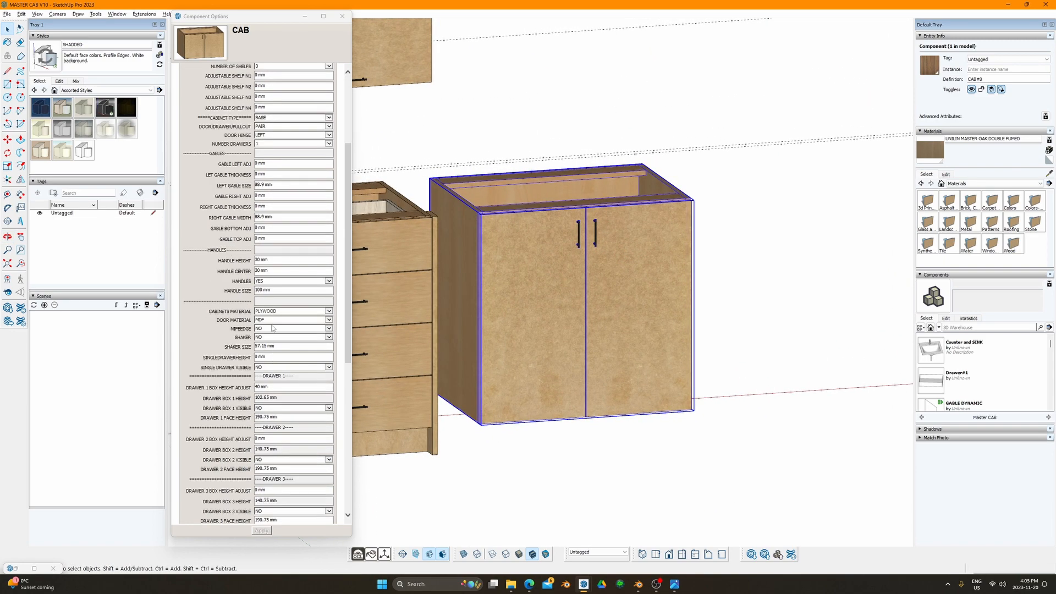
{"action": "left_click", "coordinate": [285, 290]}
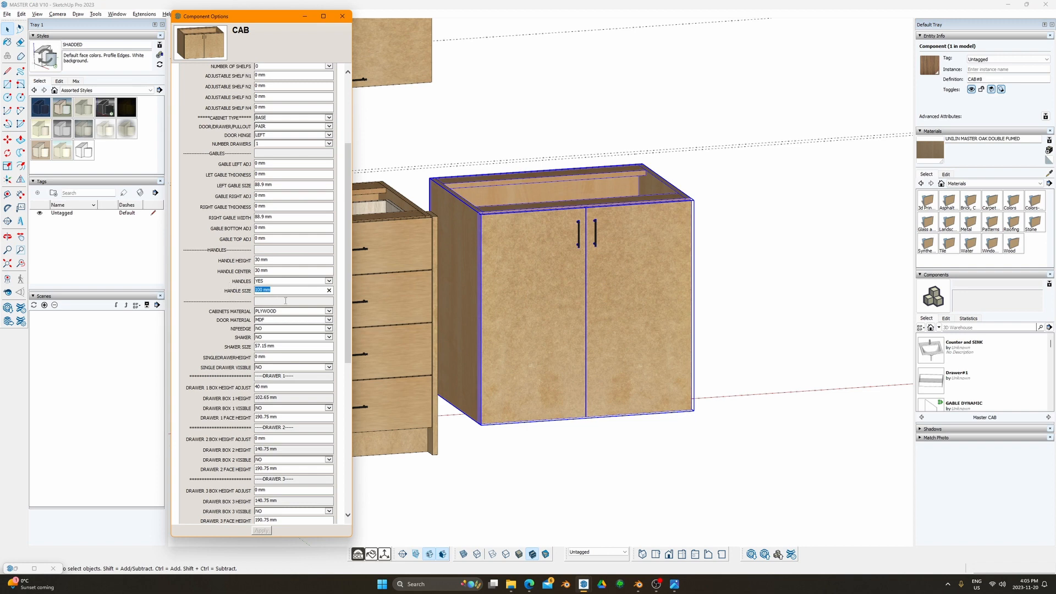
{"action": "type", "text": "15"}
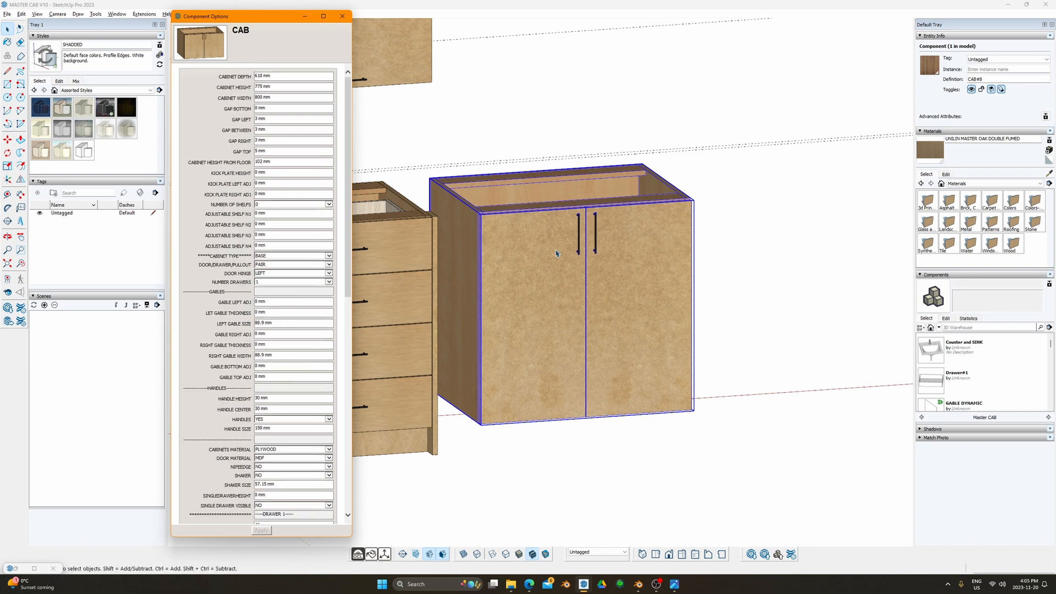
{"action": "middle_click_drag", "start_coordinate": [580, 238], "coordinate": [571, 243]}
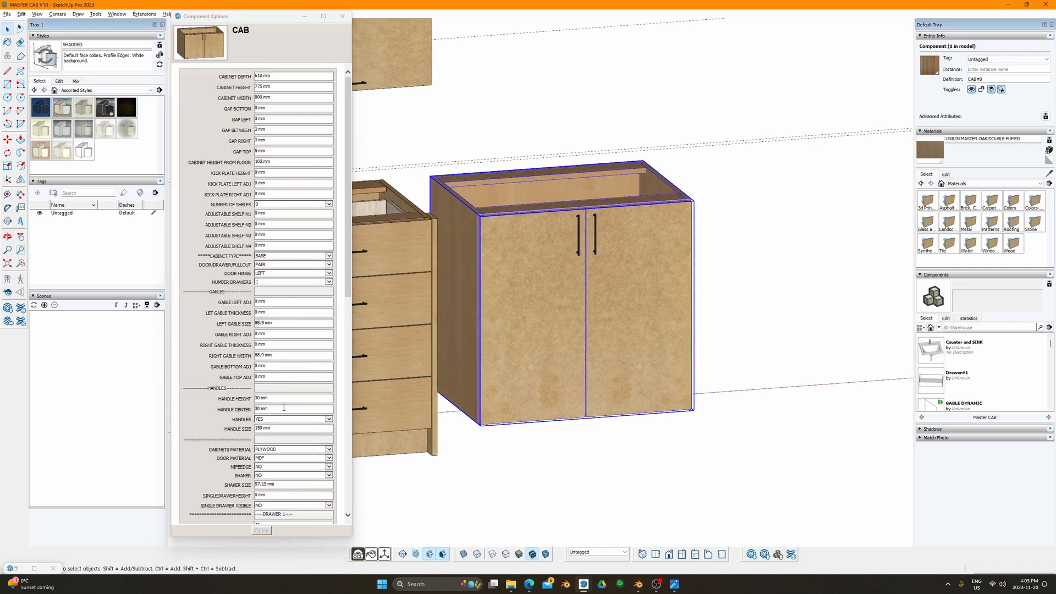
{"action": "left_click", "coordinate": [276, 428]}
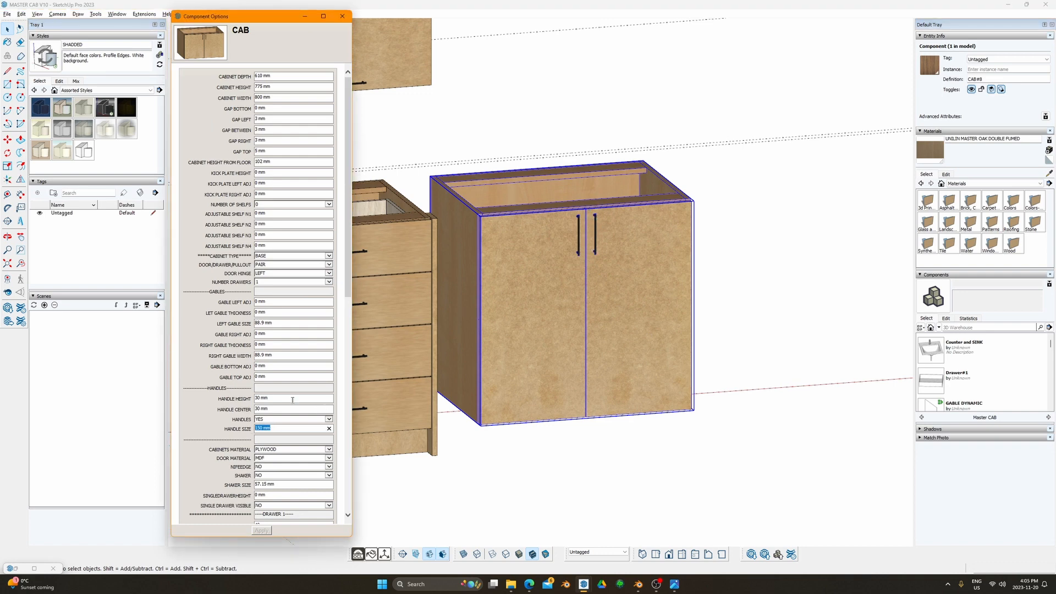
{"action": "scroll", "coordinate": [559, 236], "scroll_direction": "up", "scroll_amount": 6}
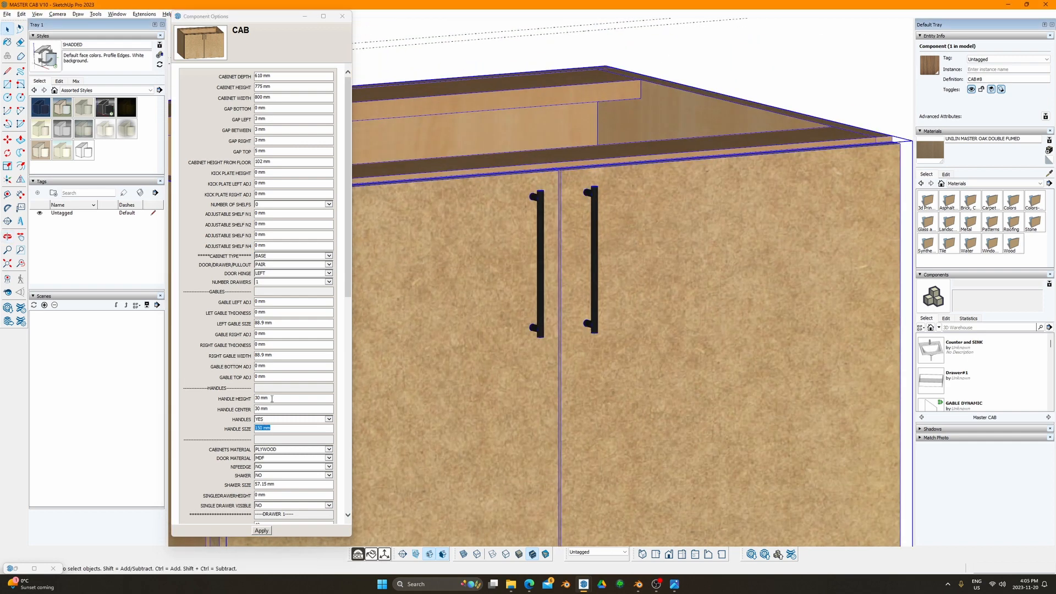
{"action": "left_click", "coordinate": [282, 419]}
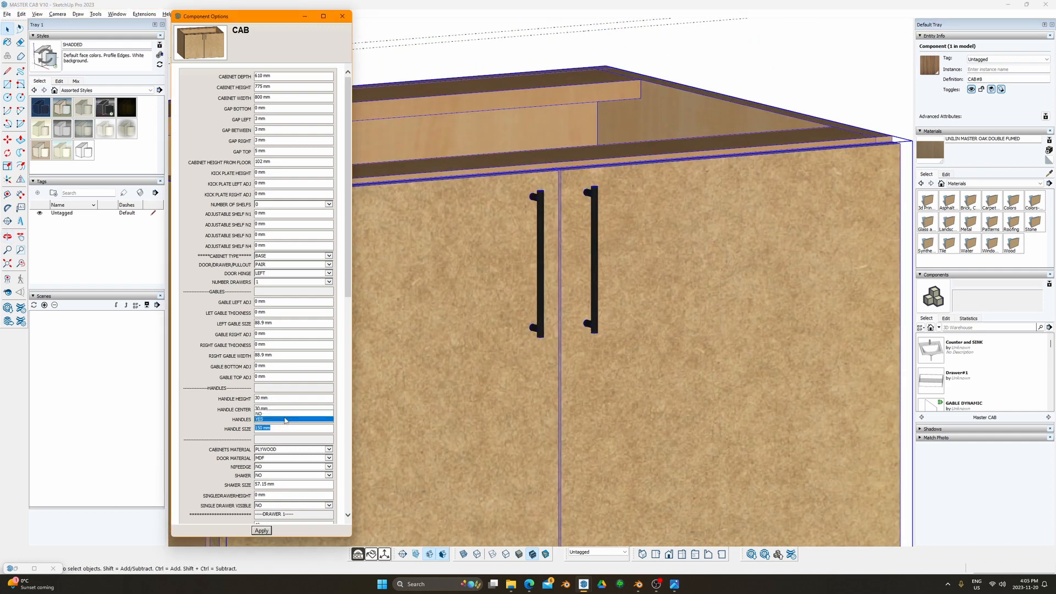
{"action": "left_click", "coordinate": [266, 531]}
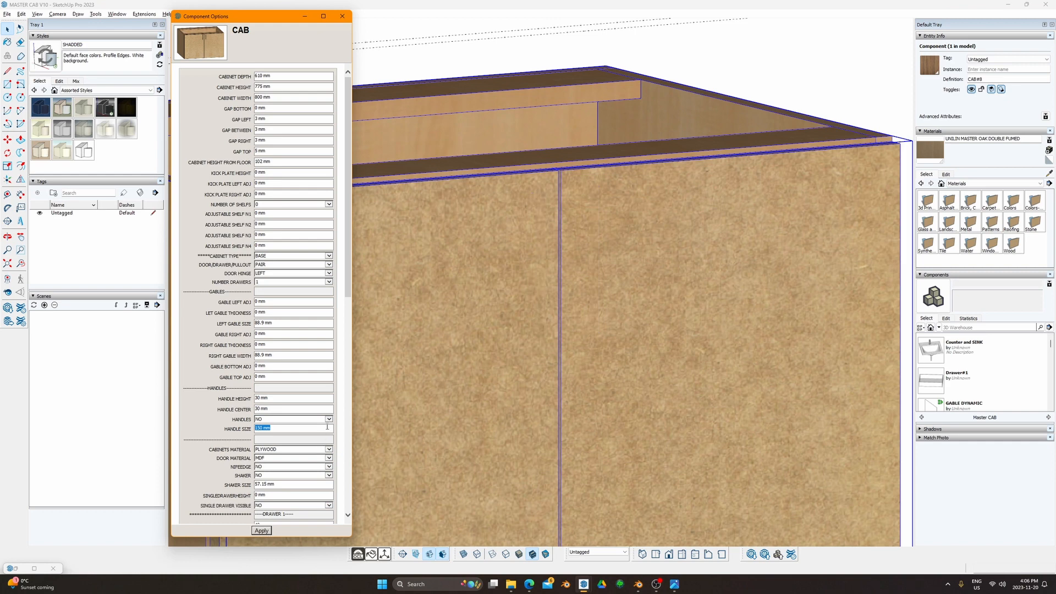
{"action": "left_click", "coordinate": [302, 420]}
{"action": "left_click", "coordinate": [302, 425]}
{"action": "left_click", "coordinate": [261, 530]}
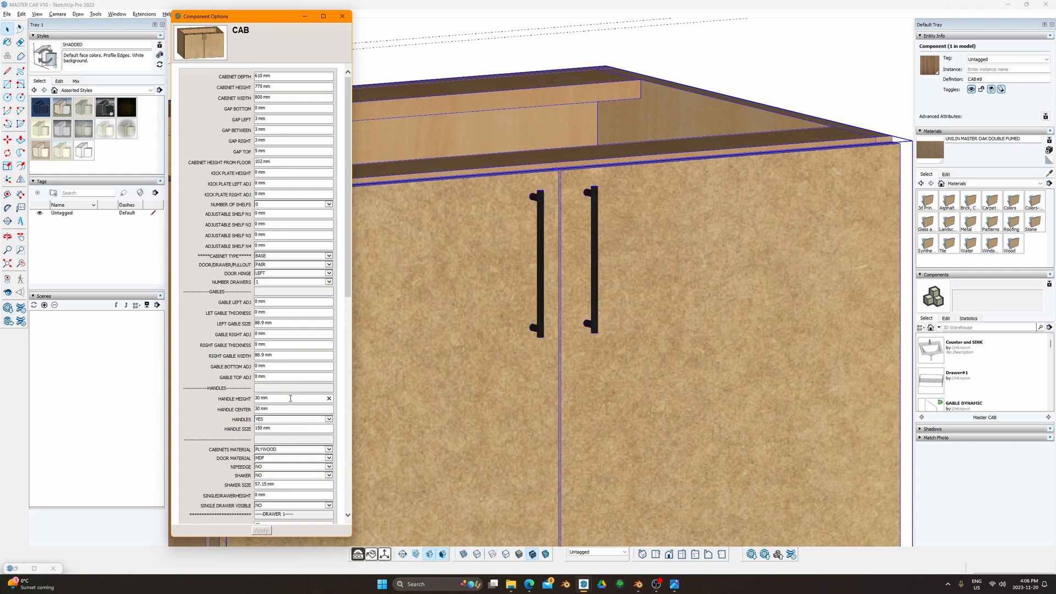
Step: Set HANDLE HEIGHT and HANDLE CENTER both to 50 mm
{"action": "left_click_drag", "start_coordinate": [290, 399], "coordinate": [197, 400]}
{"action": "type", "text": "5"}
{"action": "key", "text": "Return"}
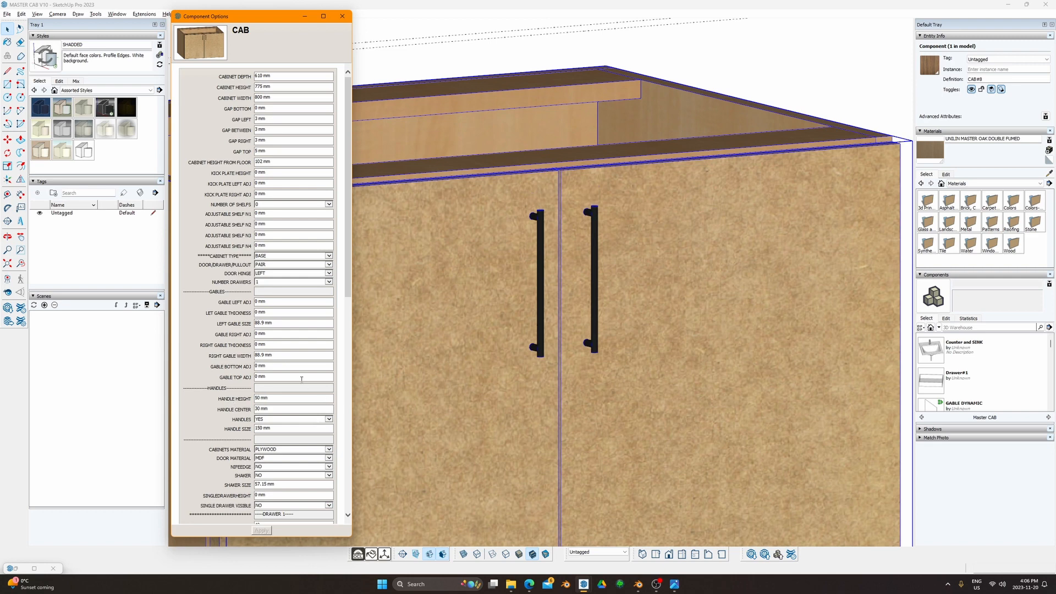
{"action": "left_click_drag", "start_coordinate": [274, 409], "coordinate": [202, 403]}
{"action": "type", "text": "50"}
{"action": "key", "text": "Return"}
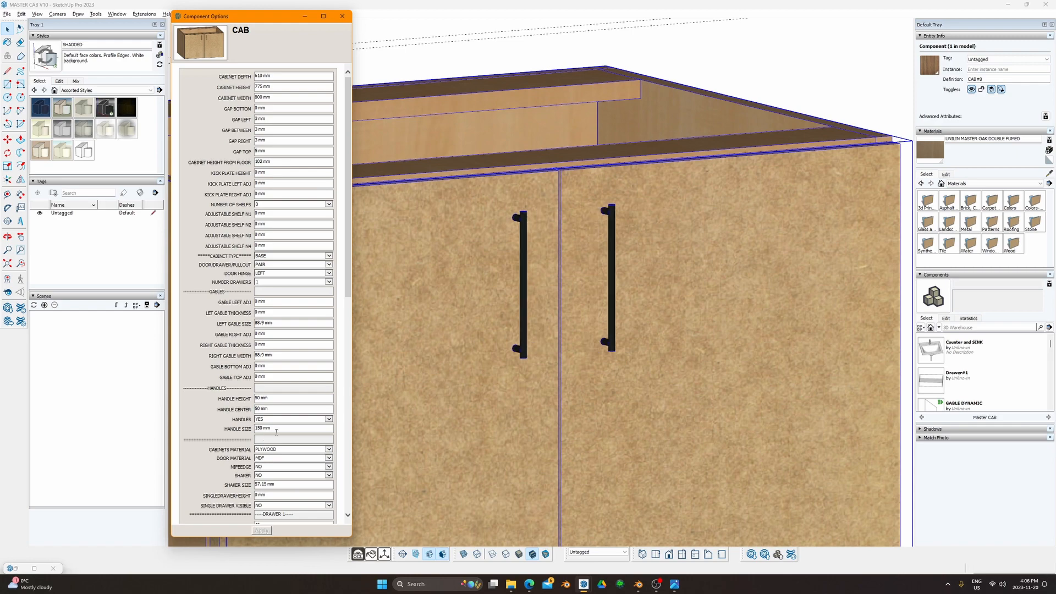
{"action": "scroll", "coordinate": [497, 328], "scroll_direction": "up", "scroll_amount": 4}
{"action": "scroll", "coordinate": [658, 342], "scroll_direction": "down", "scroll_amount": 5}
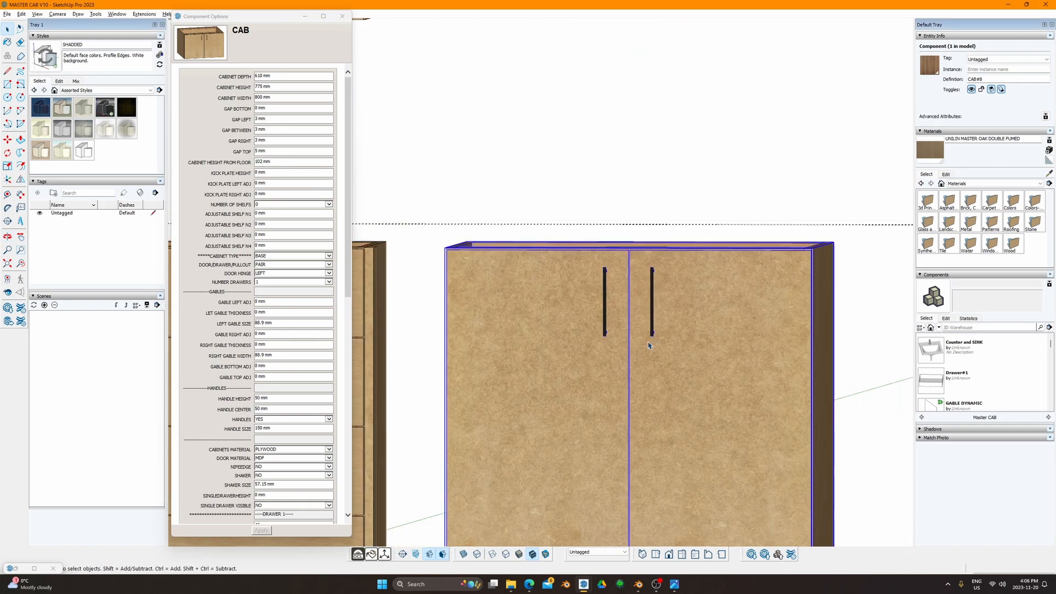
{"action": "mouse_move", "coordinate": [684, 329]}
{"action": "middle_mouse_down"}
{"action": "mouse_move", "coordinate": [394, 308]}
{"action": "mouse_move", "coordinate": [606, 337]}
{"action": "mouse_move", "coordinate": [366, 386]}
{"action": "middle_mouse_up"}
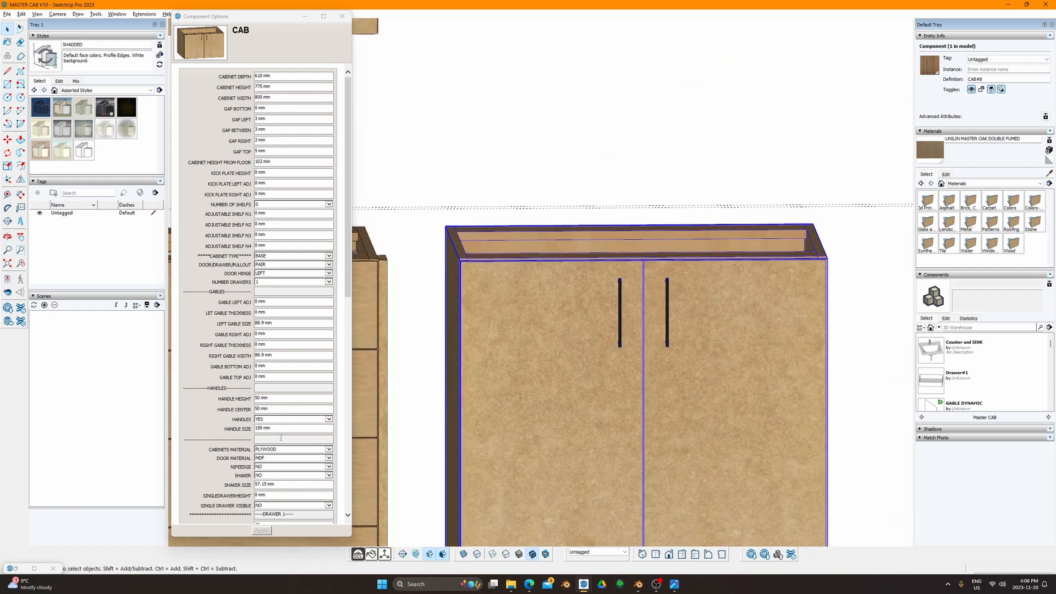
Step: Switch both doors to shaker style and apply
{"action": "left_click", "coordinate": [278, 475]}
{"action": "left_click", "coordinate": [278, 483]}
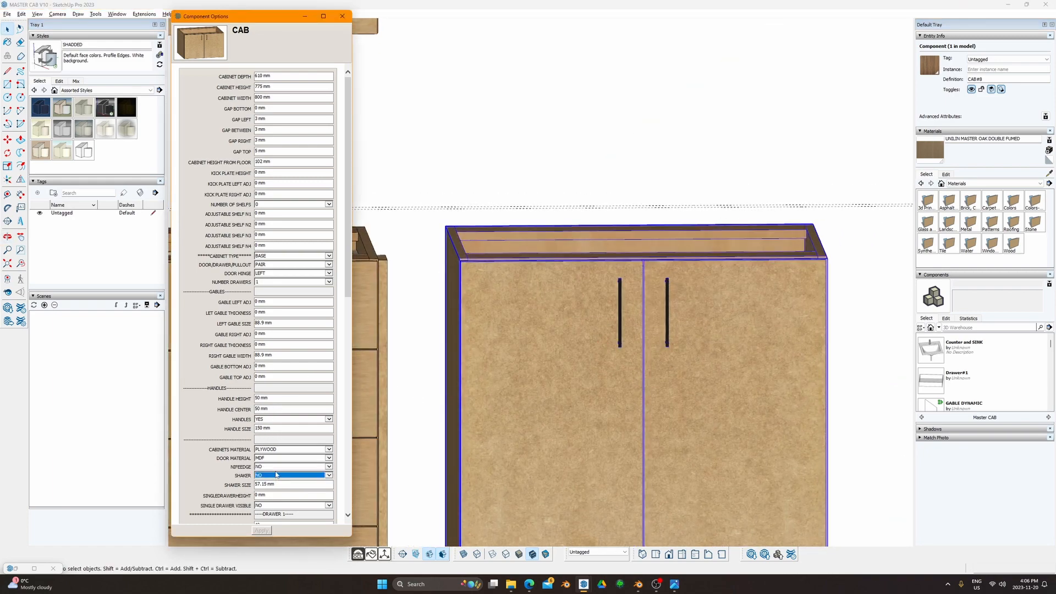
{"action": "left_click", "coordinate": [262, 531]}
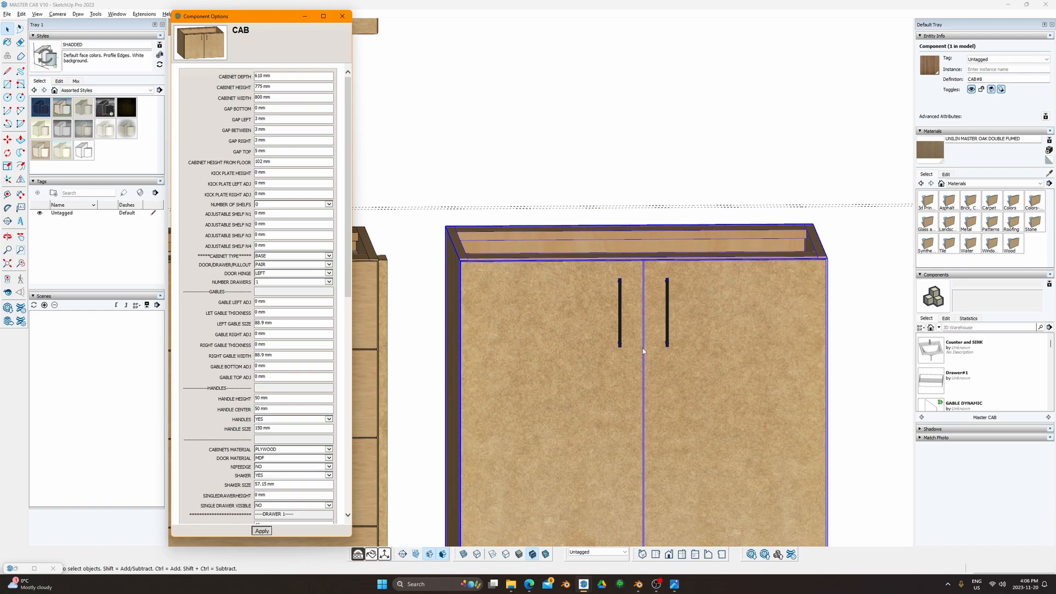
{"action": "middle_click_drag", "start_coordinate": [610, 352], "coordinate": [621, 333]}
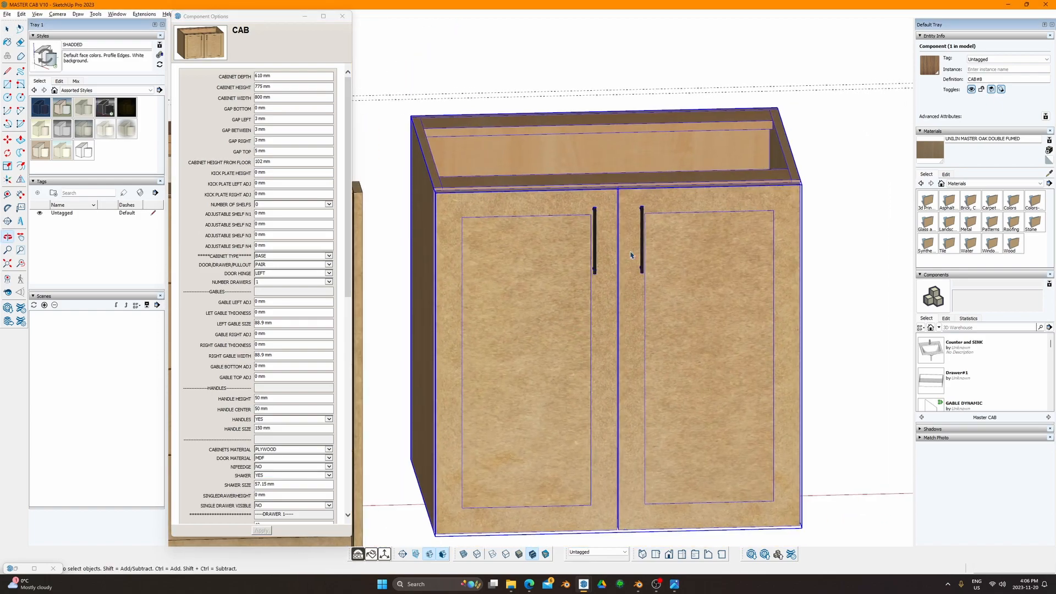
{"action": "scroll", "coordinate": [596, 229], "scroll_direction": "up", "scroll_amount": 2}
{"action": "middle_click_drag", "start_coordinate": [654, 226], "coordinate": [557, 228], "text": "shift"}
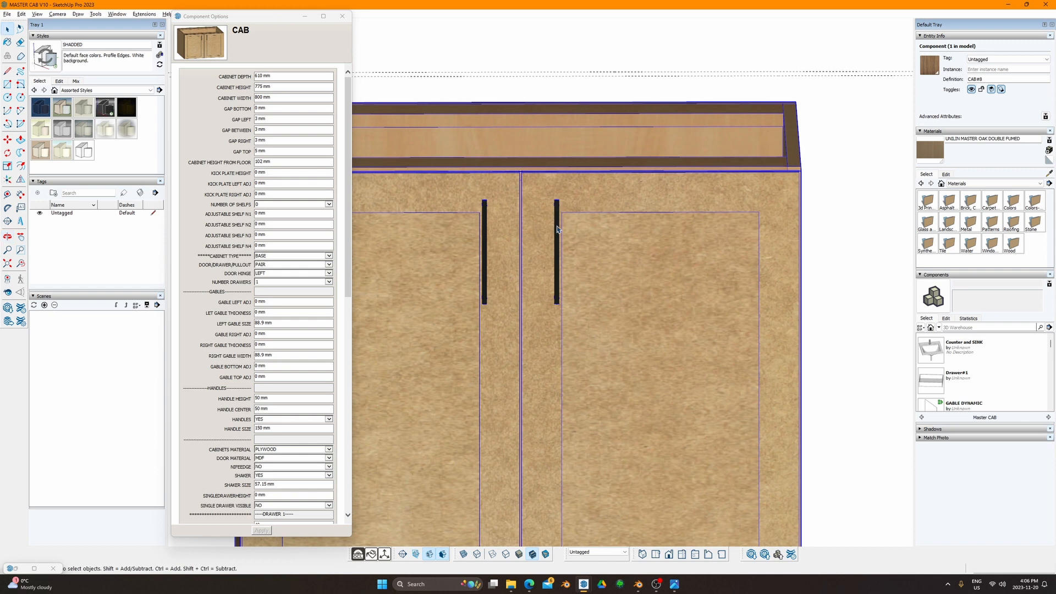
Step: Set the handle center to 25 mm
{"action": "double_click", "coordinate": [274, 409]}
{"action": "type", "text": "25"}
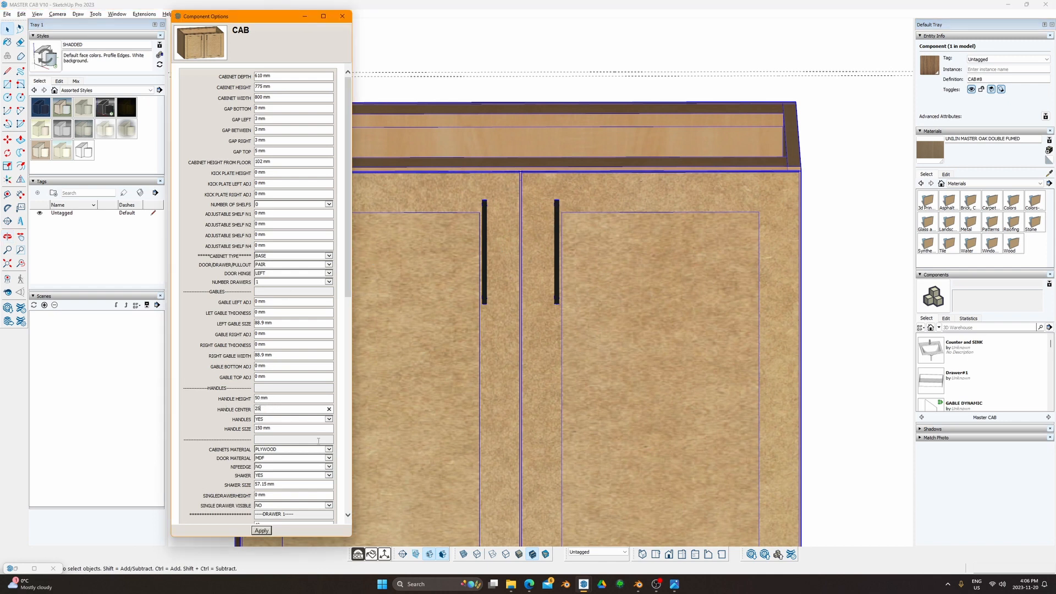
{"action": "left_click", "coordinate": [547, 182]}
Step: Adjust the handle height through 35 and 55 mm, settling on 60 mm
{"action": "left_click", "coordinate": [274, 399]}
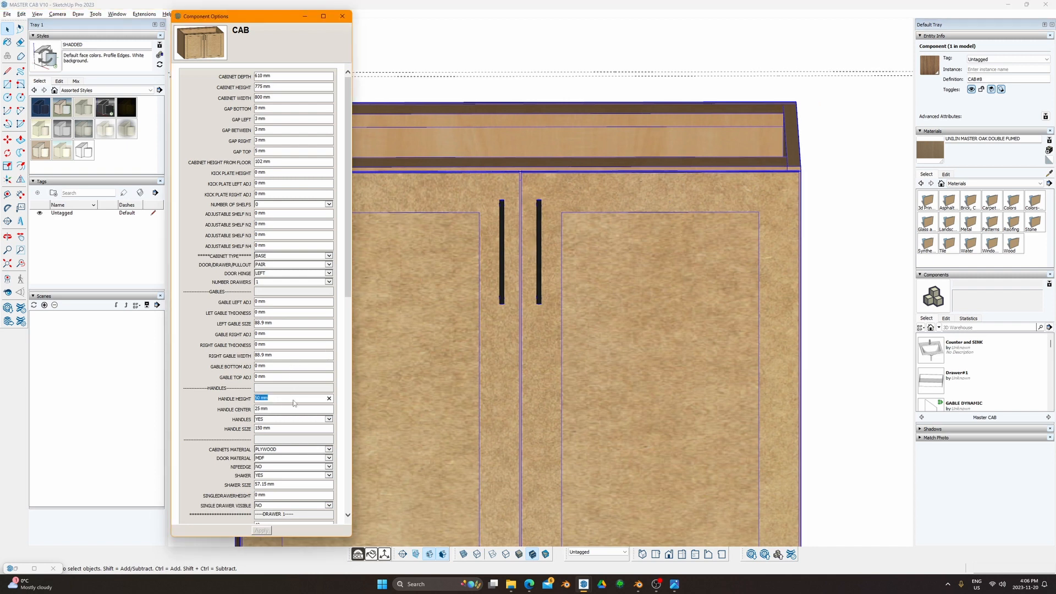
{"action": "type", "text": "35"}
{"action": "key", "text": "Return"}
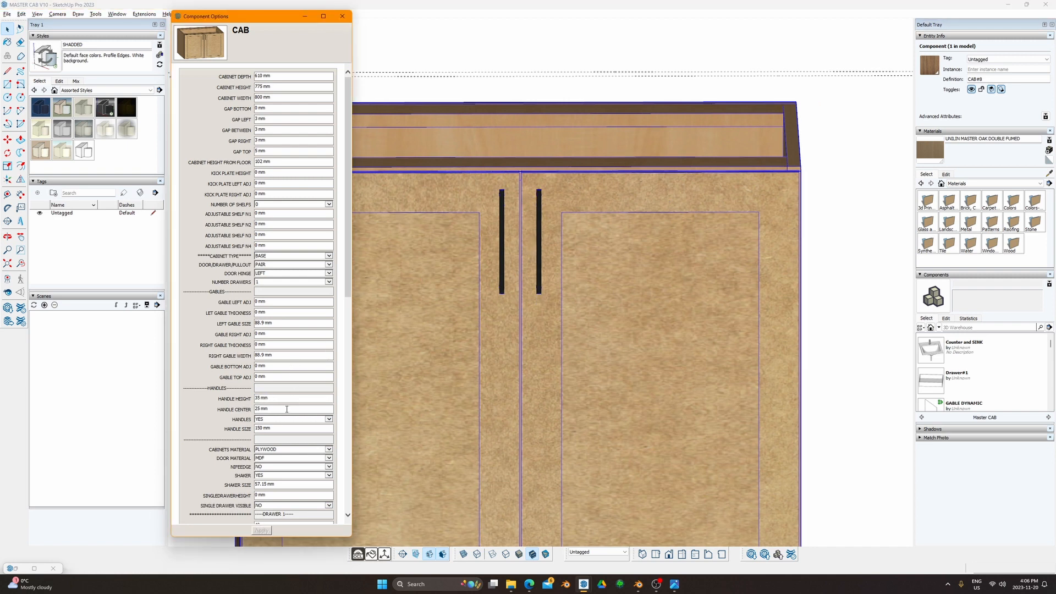
{"action": "left_click", "coordinate": [261, 399]}
{"action": "type", "text": "55"}
{"action": "key", "text": "Return"}
{"action": "left_click", "coordinate": [281, 400]}
{"action": "type", "text": "60"}
{"action": "key", "text": "Return"}
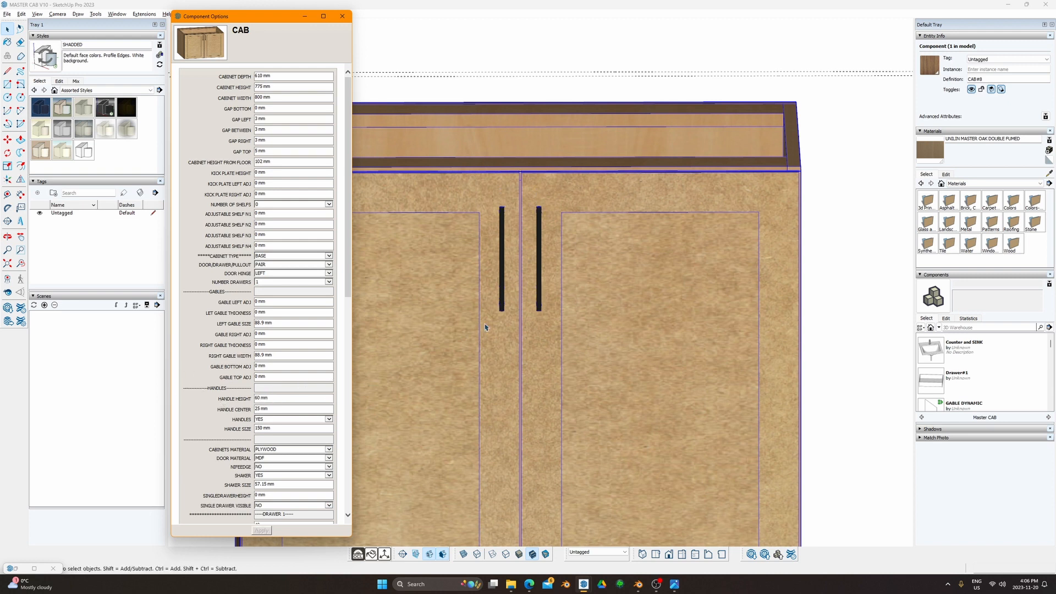
{"action": "middle_click_drag", "start_coordinate": [486, 325], "coordinate": [532, 304]}
{"action": "scroll", "coordinate": [284, 426], "scroll_direction": "down", "scroll_amount": 1}
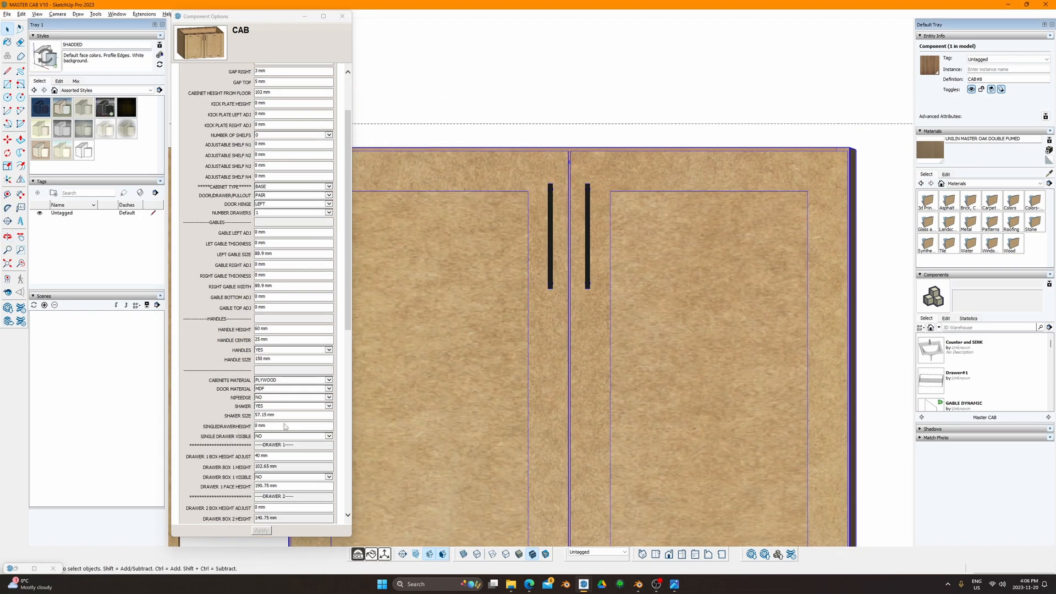
{"action": "scroll", "coordinate": [286, 342], "scroll_direction": "down", "scroll_amount": 2}
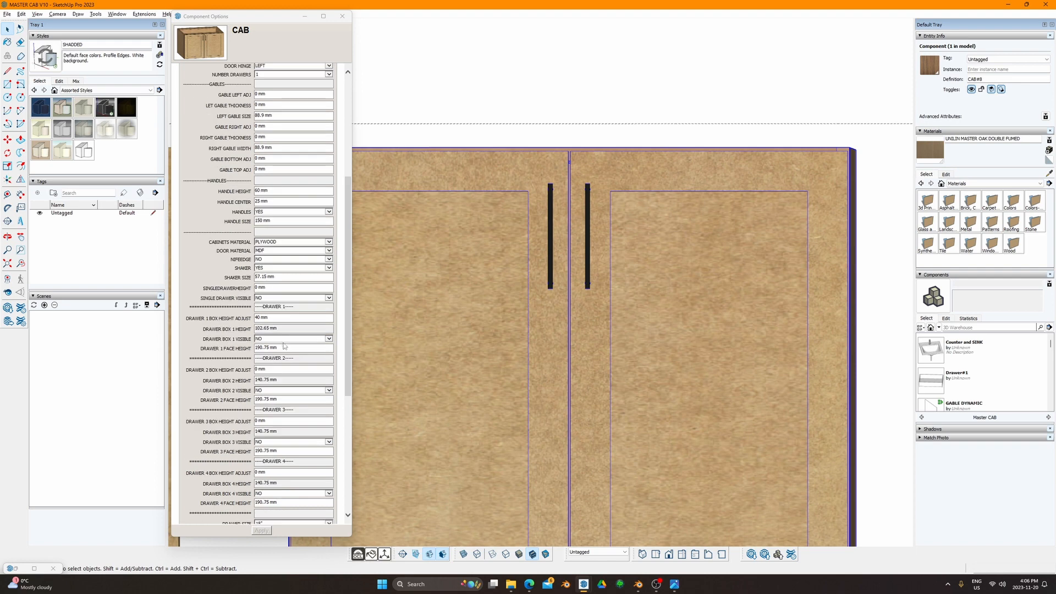
Step: Set SHAKER SIZE to 19 and HANDLE CENTER to 45 mm, then apply
{"action": "double_click", "coordinate": [269, 276]}
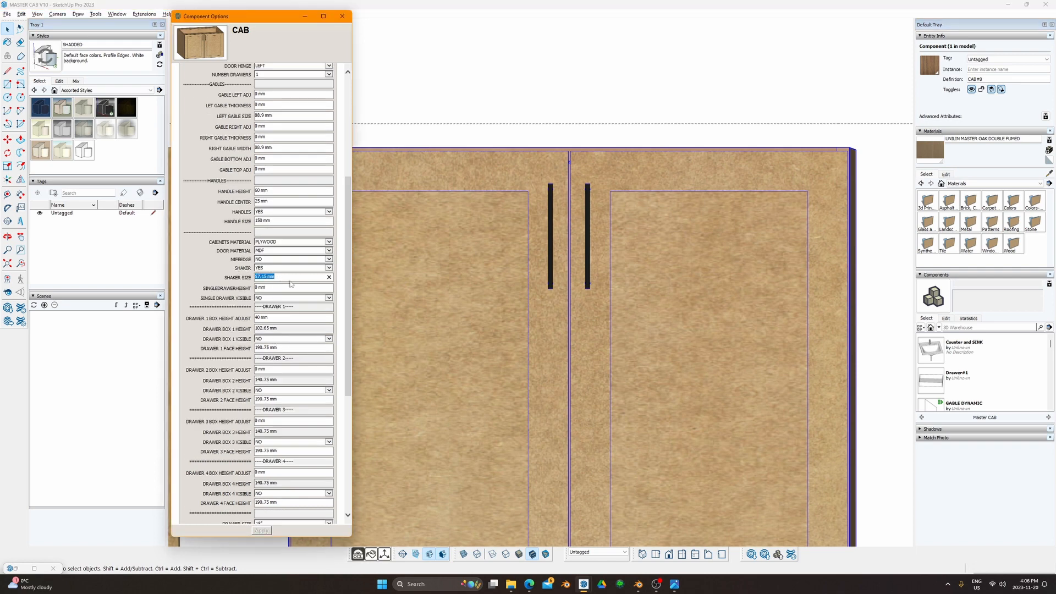
{"action": "type", "text": "19"}
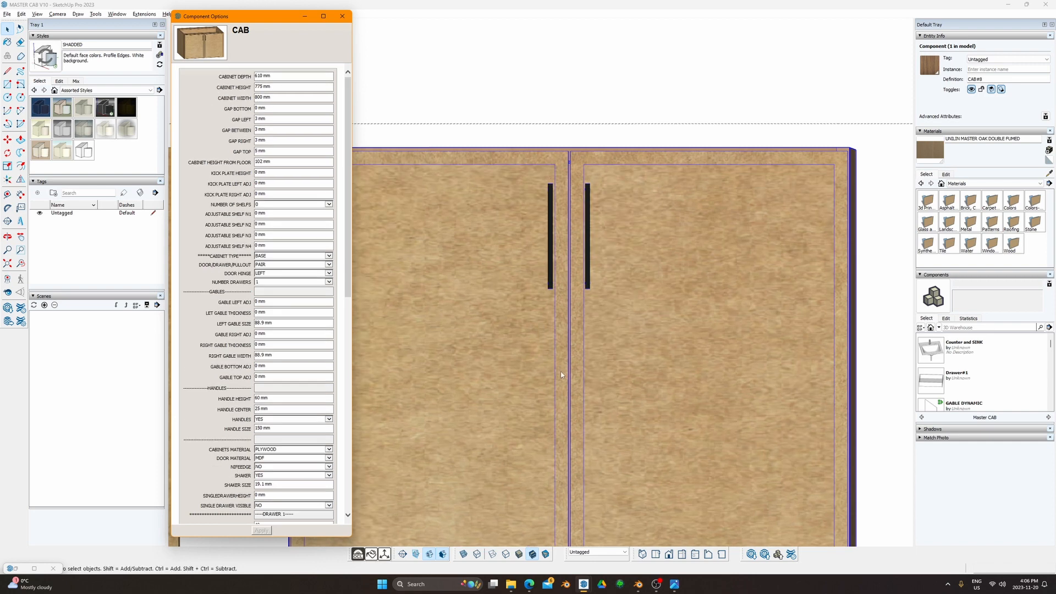
{"action": "middle_click_drag", "start_coordinate": [554, 191], "coordinate": [435, 224]}
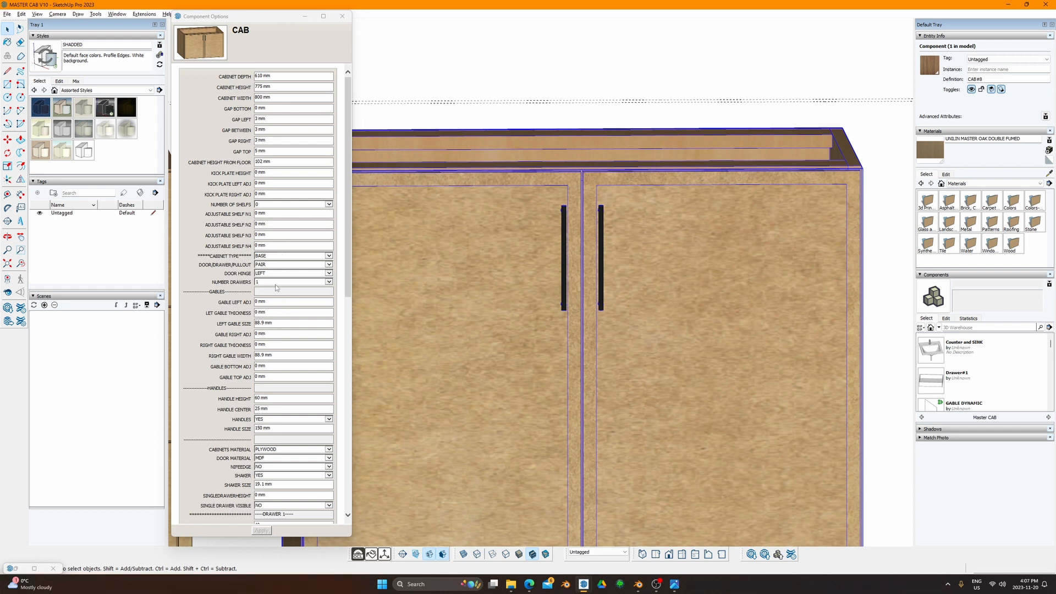
{"action": "left_click", "coordinate": [271, 408]}
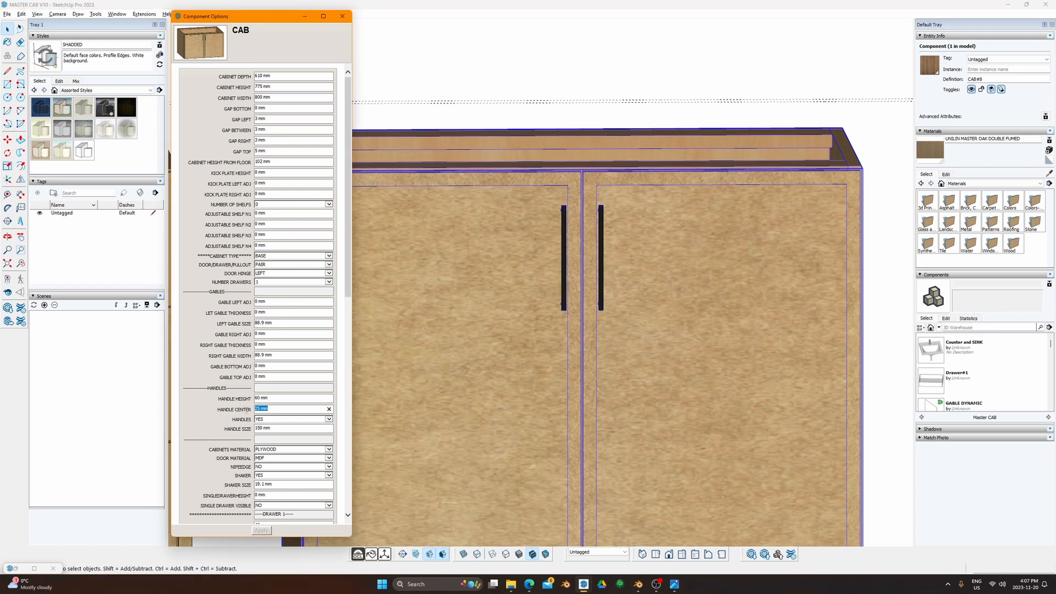
{"action": "type", "text": "45"}
{"action": "left_click", "coordinate": [261, 530]}
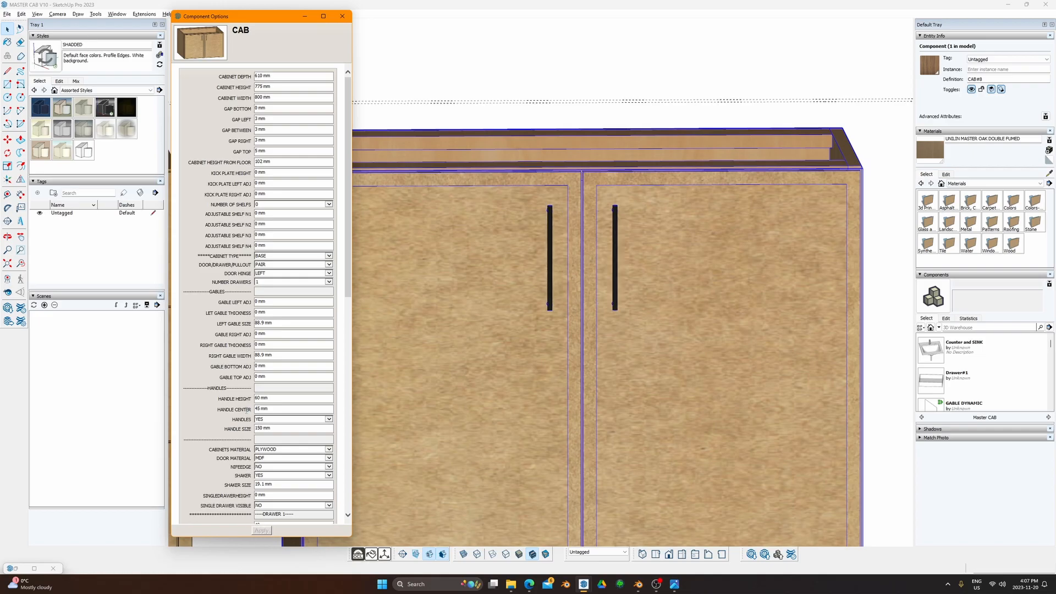
Step: Orbit around the cabinet to inspect the shaker doors and handle positions
{"action": "mouse_move", "coordinate": [542, 292]}
{"action": "middle_mouse_down"}
{"action": "mouse_move", "coordinate": [507, 271]}
{"action": "mouse_move", "coordinate": [830, 418]}
{"action": "mouse_move", "coordinate": [539, 351]}
{"action": "mouse_move", "coordinate": [632, 335]}
{"action": "mouse_move", "coordinate": [698, 358]}
{"action": "mouse_move", "coordinate": [579, 361]}
{"action": "mouse_move", "coordinate": [488, 322]}
{"action": "mouse_move", "coordinate": [598, 304]}
{"action": "mouse_move", "coordinate": [589, 353]}
{"action": "mouse_move", "coordinate": [507, 292]}
{"action": "middle_mouse_up"}
{"action": "scroll", "coordinate": [496, 254], "scroll_direction": "up", "scroll_amount": 5}
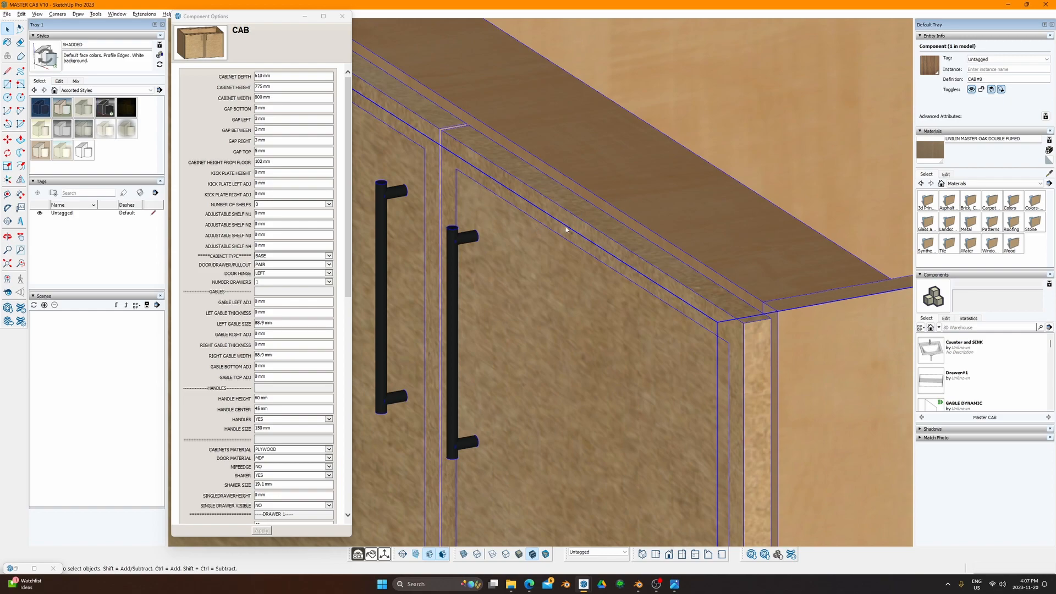
{"action": "middle_click_drag", "start_coordinate": [566, 230], "coordinate": [509, 310]}
{"action": "scroll", "coordinate": [669, 295], "scroll_direction": "down", "scroll_amount": 2}
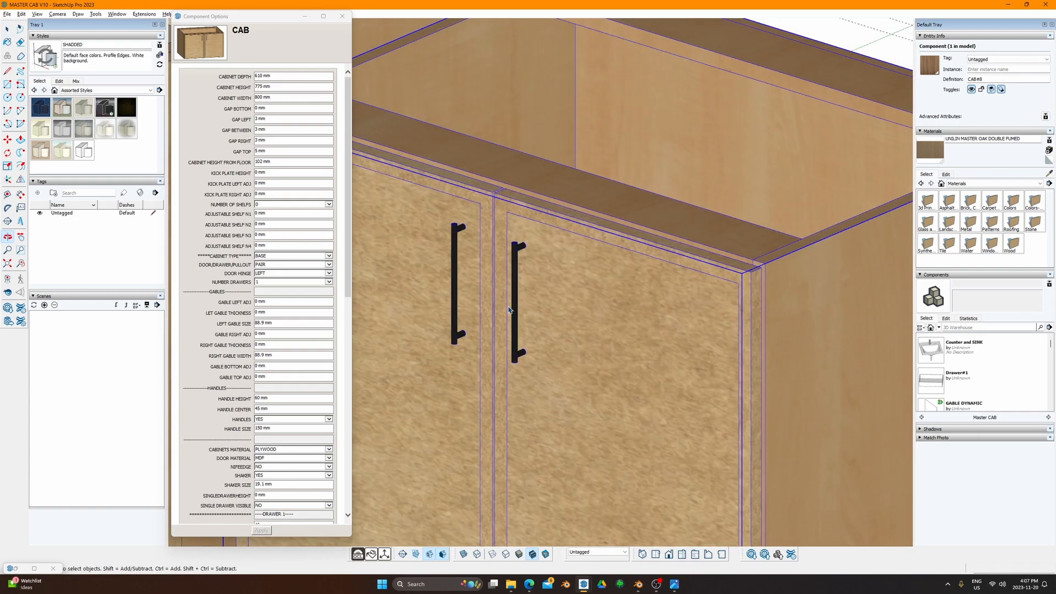
{"action": "scroll", "coordinate": [512, 309], "scroll_direction": "up", "scroll_amount": 2}
{"action": "middle_click_drag", "start_coordinate": [559, 248], "coordinate": [682, 264]}
{"action": "scroll", "coordinate": [577, 325], "scroll_direction": "down", "scroll_amount": 1}
{"action": "middle_click_drag", "start_coordinate": [616, 275], "coordinate": [675, 263], "text": "shift"}
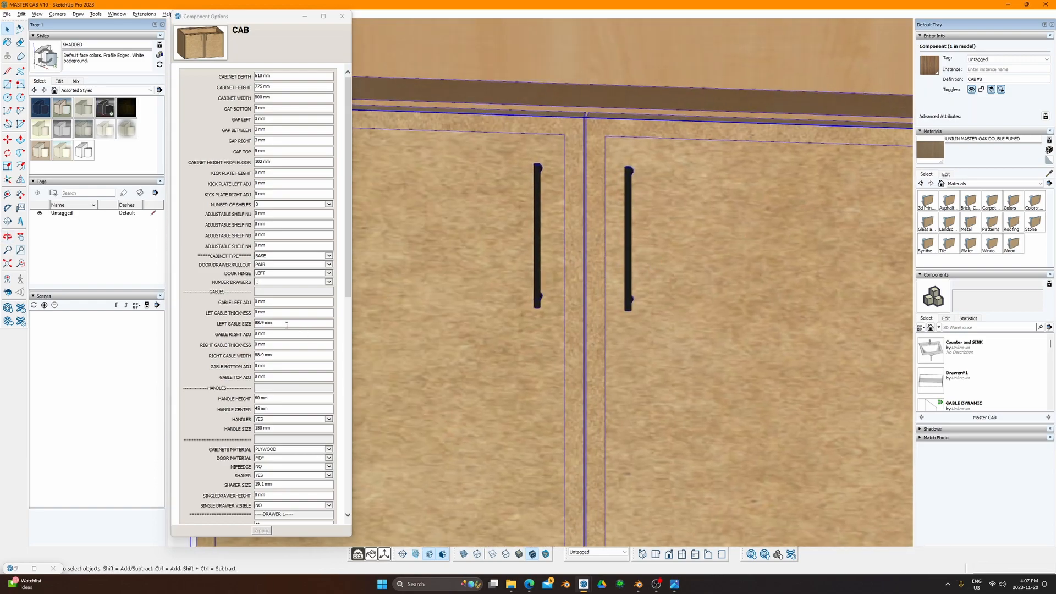
{"action": "scroll", "coordinate": [272, 385], "scroll_direction": "down", "scroll_amount": 3}
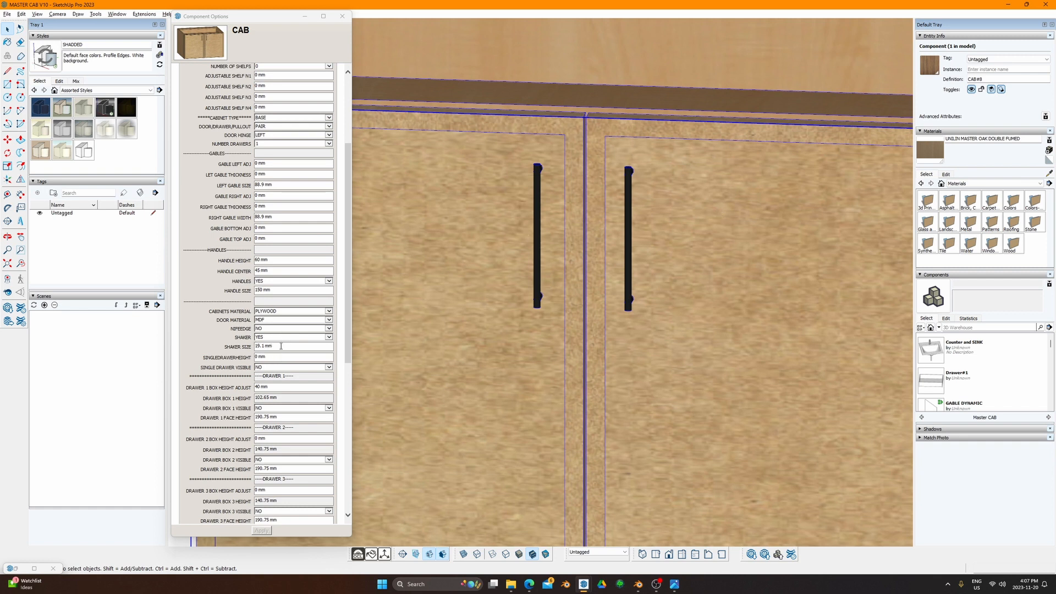
{"action": "left_click_drag", "start_coordinate": [281, 346], "coordinate": [256, 348]}
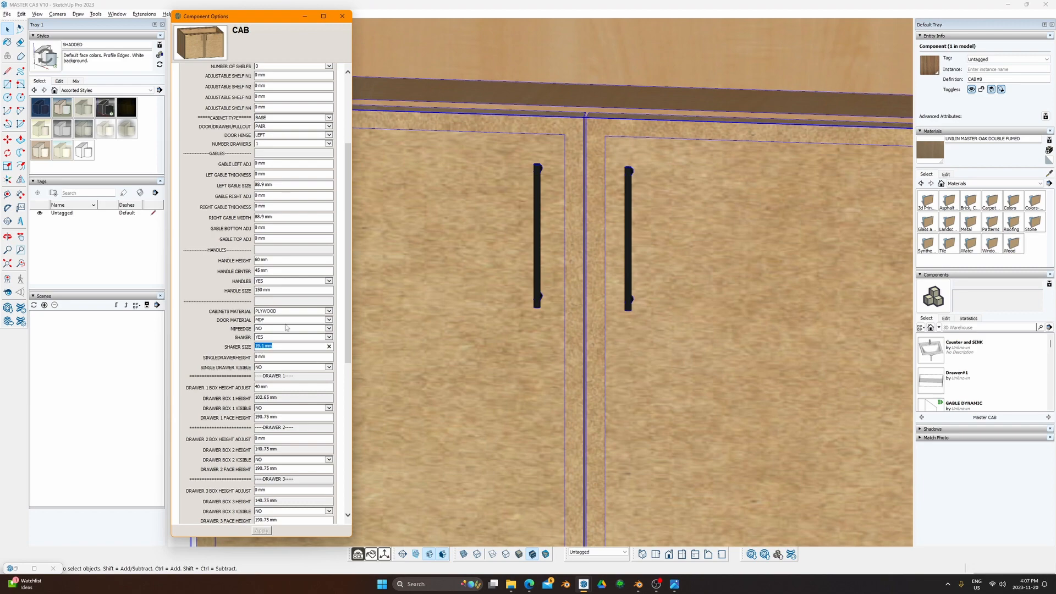
{"action": "scroll", "coordinate": [634, 273], "scroll_direction": "down", "scroll_amount": 5}
{"action": "middle_click_drag", "start_coordinate": [634, 274], "coordinate": [650, 352]}
Step: Try WHITE MELAMINE, BLACK MELAMINE, PLYWOOD and MDF as the carcass material
{"action": "left_click", "coordinate": [324, 311]}
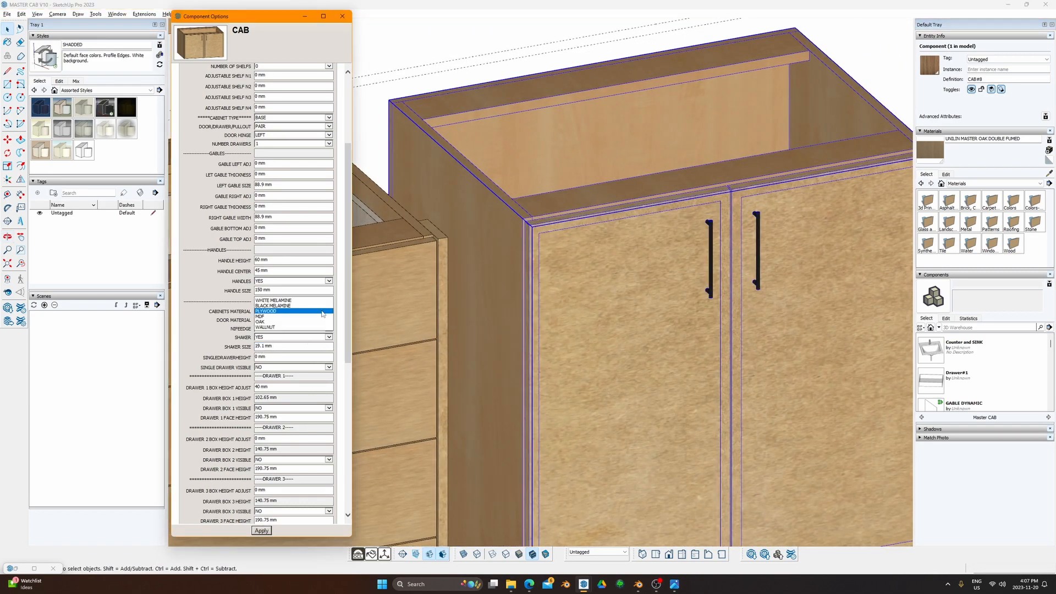
{"action": "left_click", "coordinate": [288, 301]}
{"action": "left_click", "coordinate": [261, 530]}
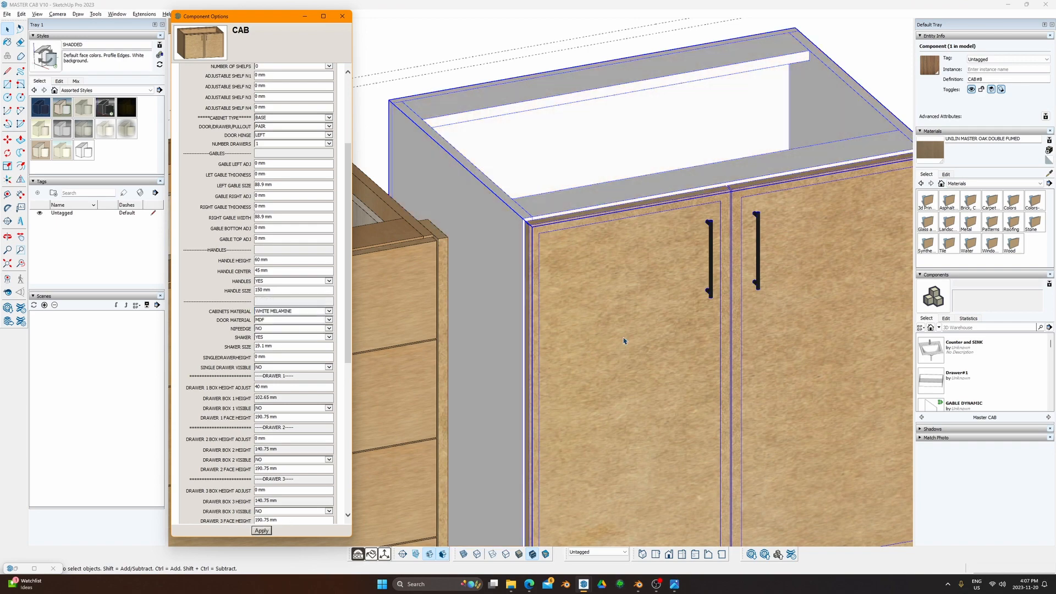
{"action": "middle_click_drag", "start_coordinate": [625, 342], "coordinate": [649, 388]}
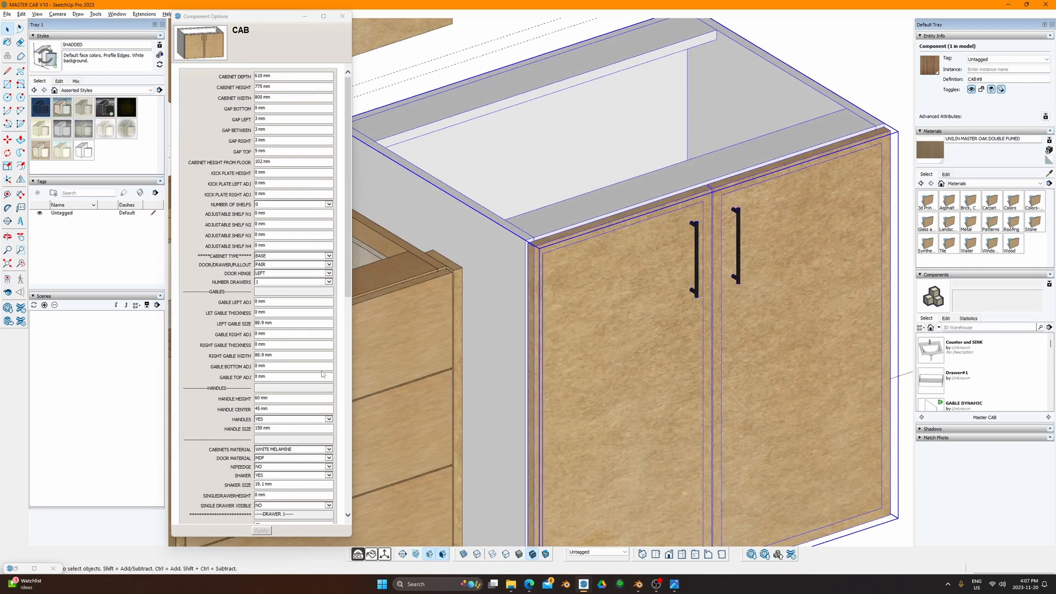
{"action": "left_click", "coordinate": [291, 449]}
{"action": "left_click", "coordinate": [286, 459]}
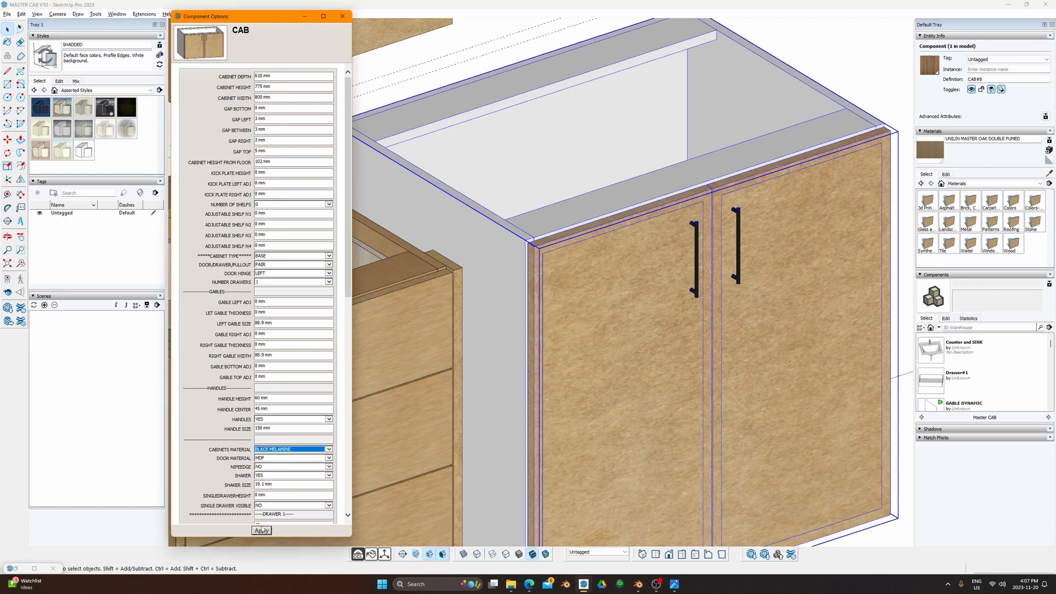
{"action": "left_click", "coordinate": [262, 531]}
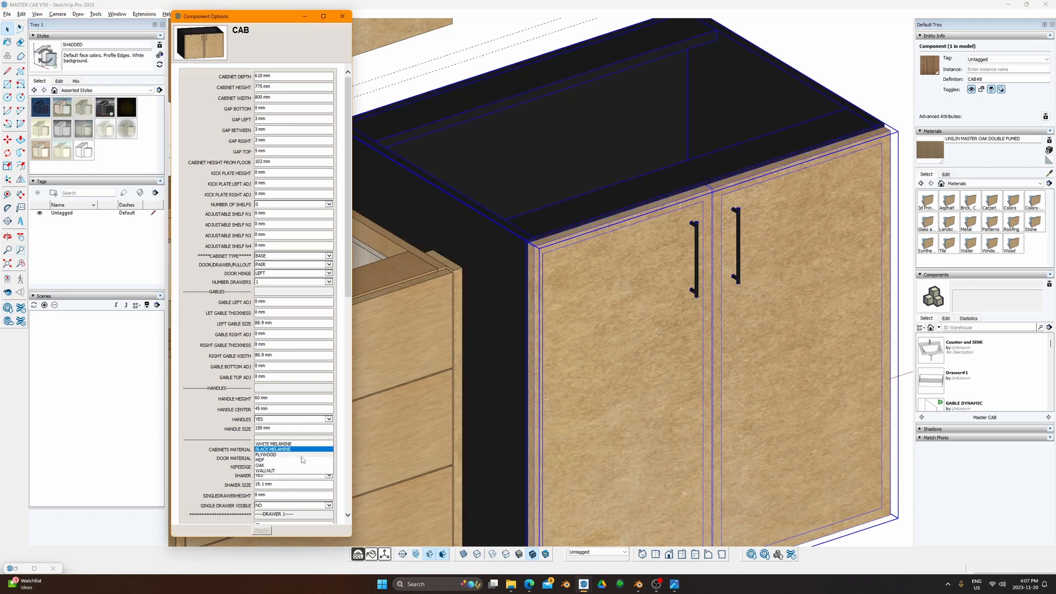
{"action": "left_click", "coordinate": [261, 531]}
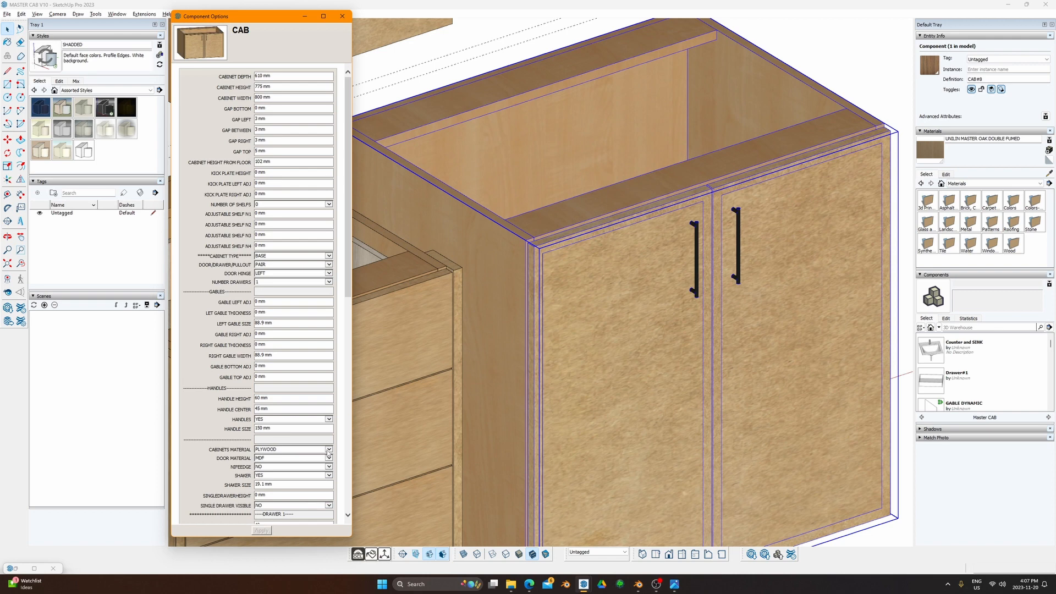
{"action": "left_click", "coordinate": [321, 449]}
{"action": "left_click", "coordinate": [321, 454]}
{"action": "left_click", "coordinate": [261, 530]}
Step: Switch the carcass to OAK, then settle on WALLNUT, and nudge the options panel
{"action": "left_click", "coordinate": [321, 449]}
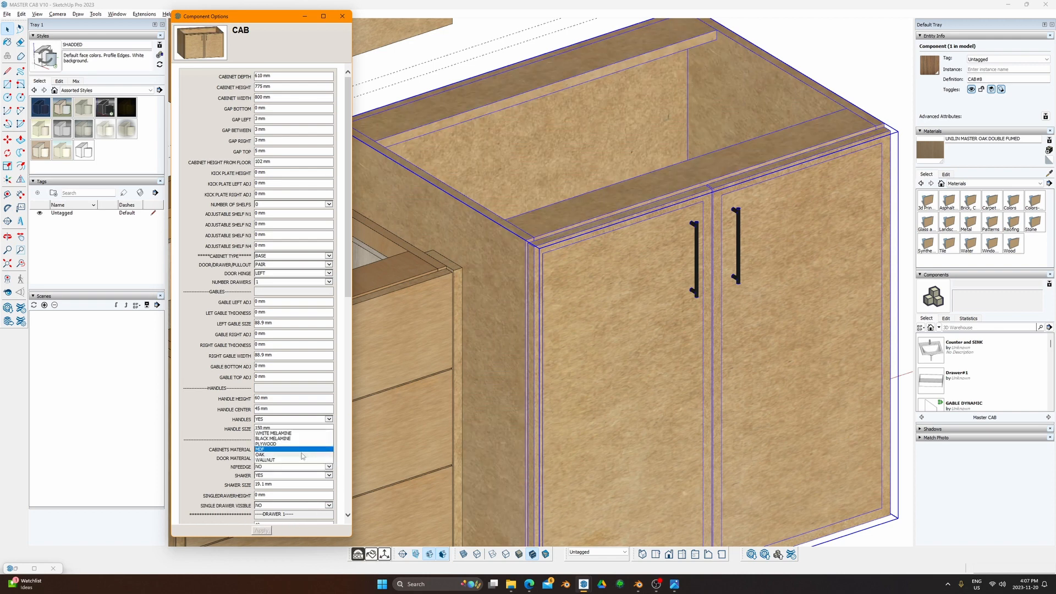
{"action": "left_click", "coordinate": [302, 457]}
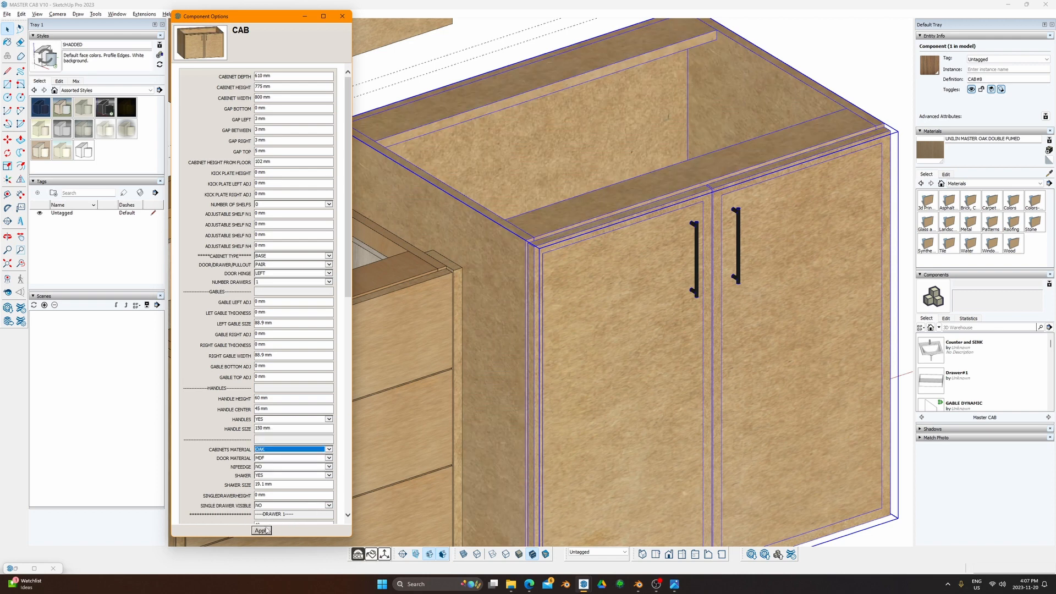
{"action": "left_click", "coordinate": [329, 450]}
{"action": "left_click", "coordinate": [311, 457]}
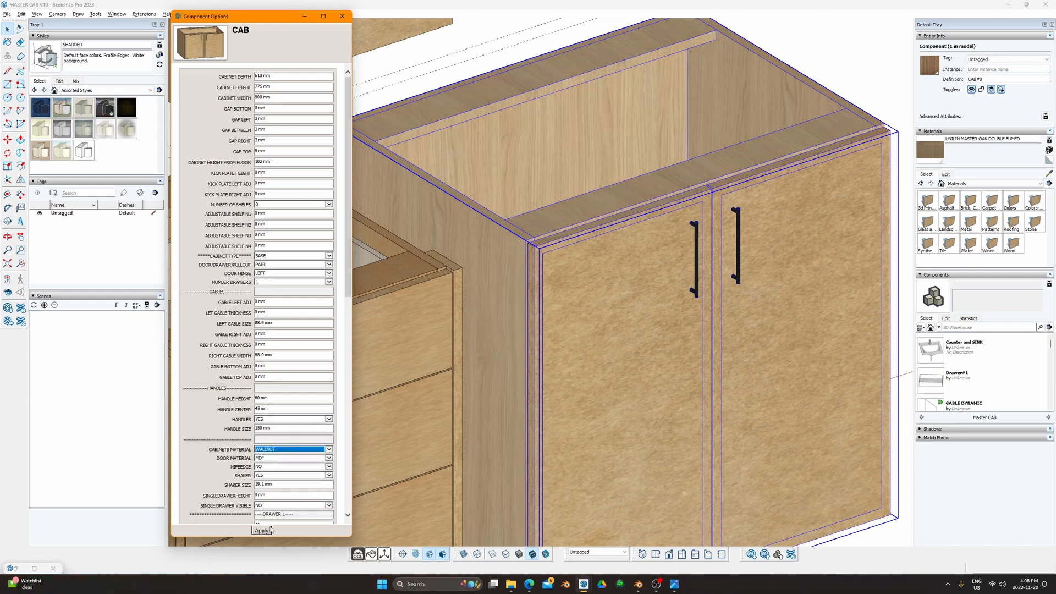
{"action": "middle_click_drag", "start_coordinate": [490, 314], "coordinate": [521, 399]}
{"action": "scroll", "coordinate": [504, 354], "scroll_direction": "down", "scroll_amount": 3}
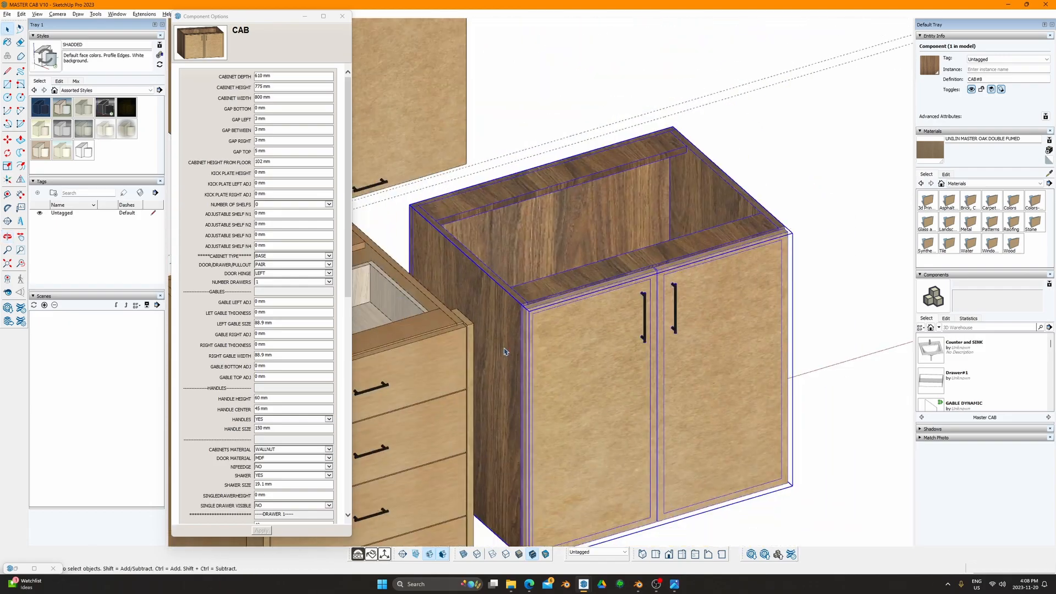
{"action": "middle_click_drag", "start_coordinate": [504, 354], "coordinate": [581, 242], "text": "shift"}
{"action": "scroll", "coordinate": [581, 242], "scroll_direction": "down", "scroll_amount": 3}
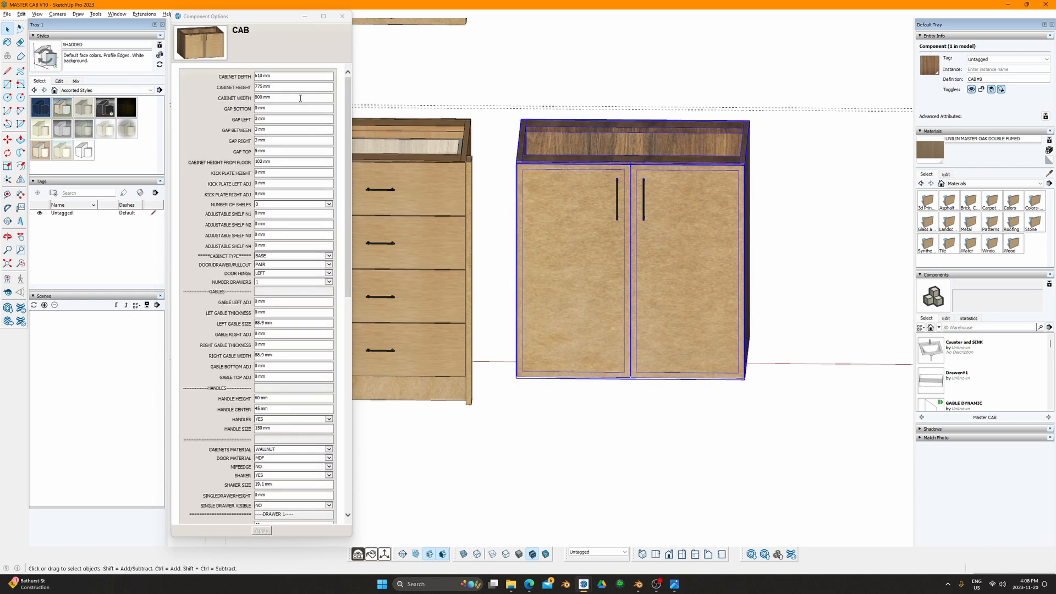
{"action": "mouse_move", "coordinate": [266, 25]}
{"action": "left_mouse_down"}
{"action": "mouse_move", "coordinate": [568, 68]}
{"action": "mouse_move", "coordinate": [272, 32]}
{"action": "left_mouse_up"}
Step: Generate an OpenCutList parts list for the selected two-door cabinet
{"action": "left_click", "coordinate": [357, 554]}
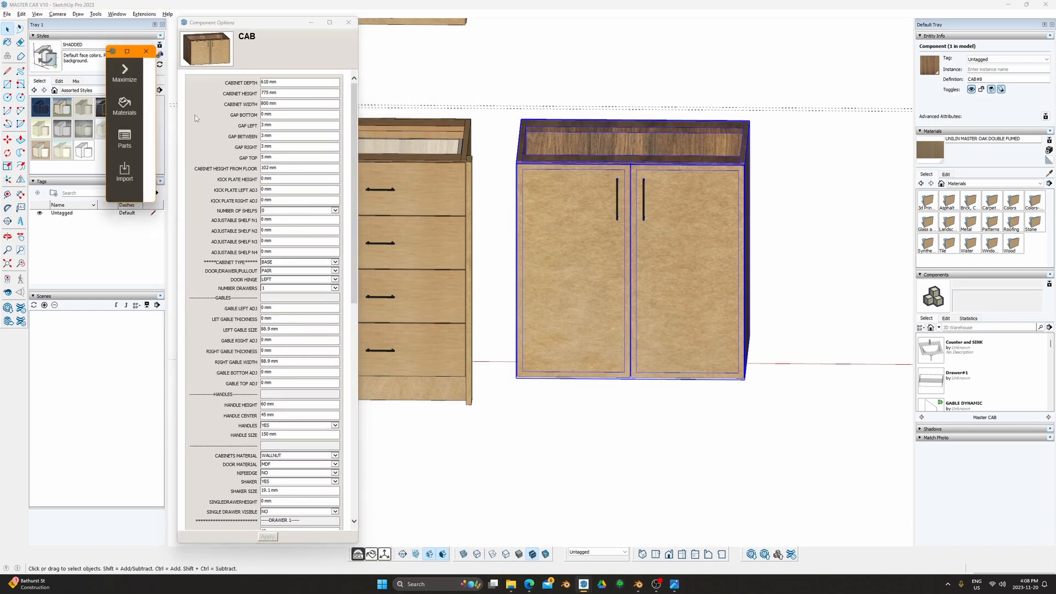
{"action": "left_click", "coordinate": [140, 153]}
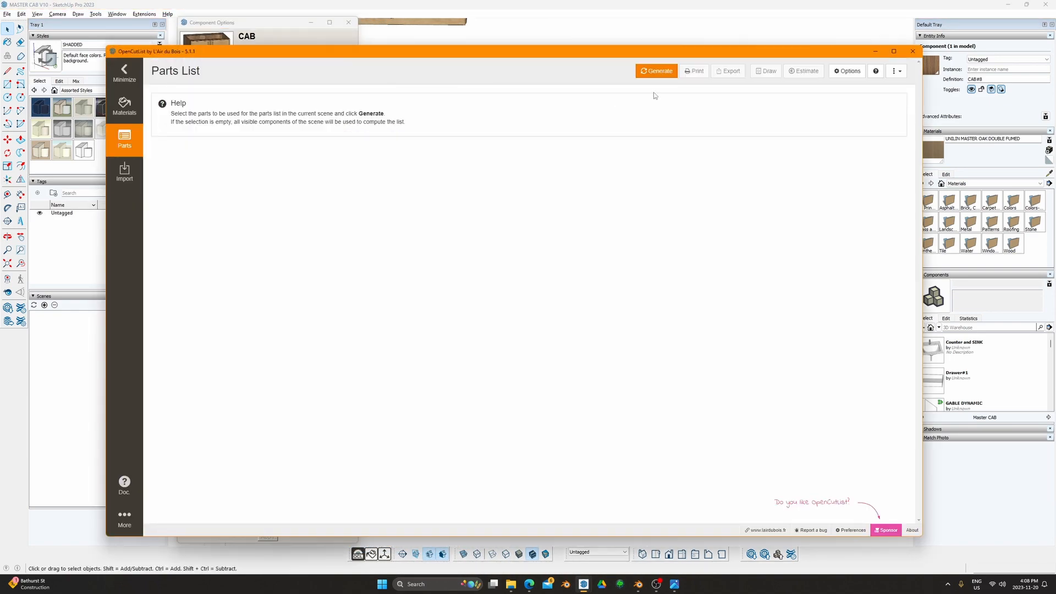
{"action": "left_click", "coordinate": [656, 71]}
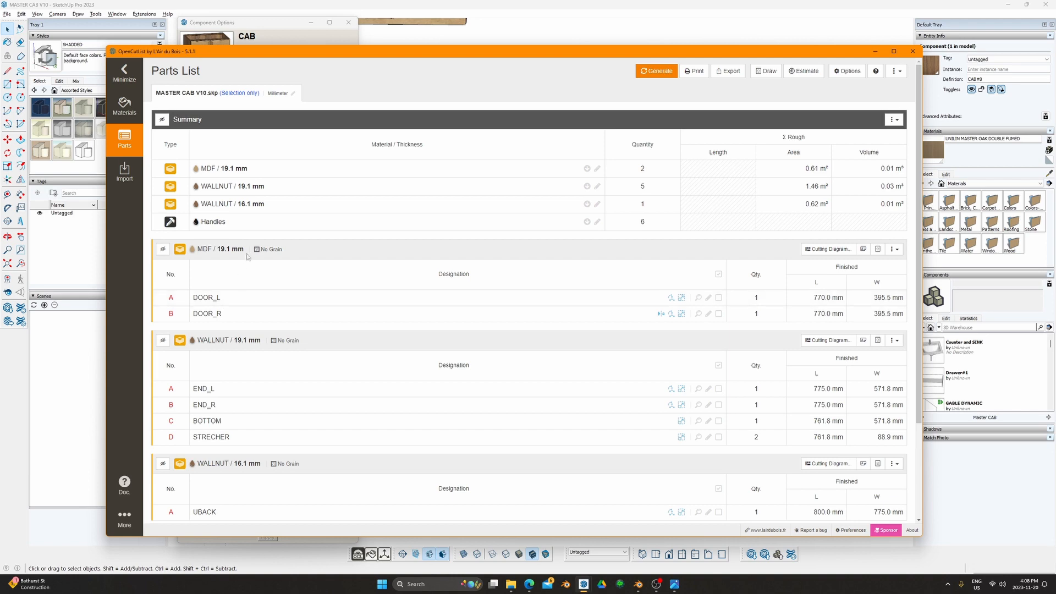
Step: Hide the Handles group and review the MDF and WALLNUT 19.1 mm groups
{"action": "scroll", "coordinate": [251, 253], "scroll_direction": "down", "scroll_amount": 2}
{"action": "scroll", "coordinate": [256, 261], "scroll_direction": "up", "scroll_amount": 2}
{"action": "scroll", "coordinate": [264, 275], "scroll_direction": "down", "scroll_amount": 3}
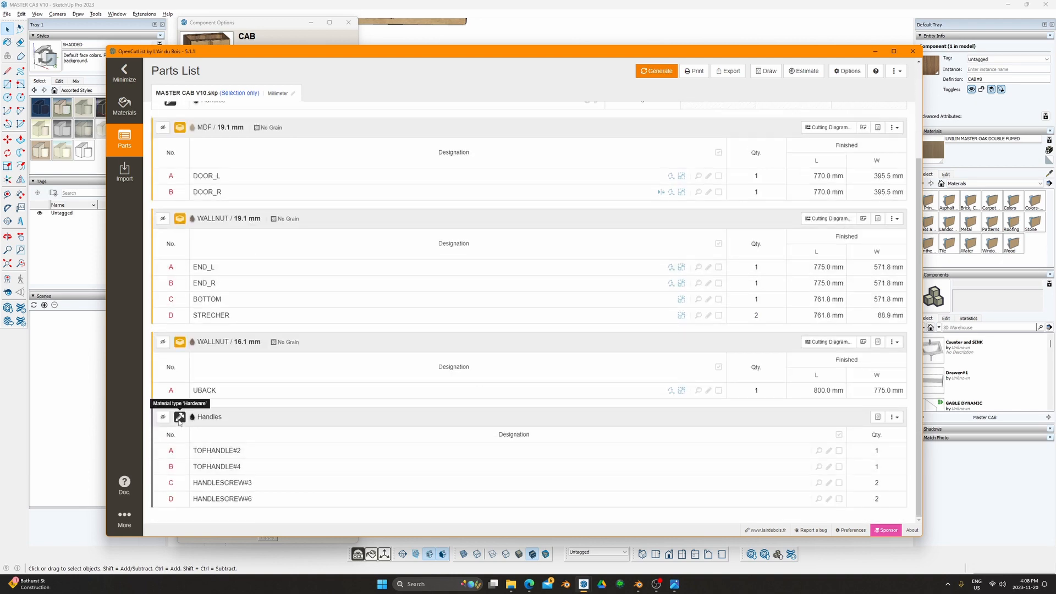
{"action": "left_click", "coordinate": [163, 416]}
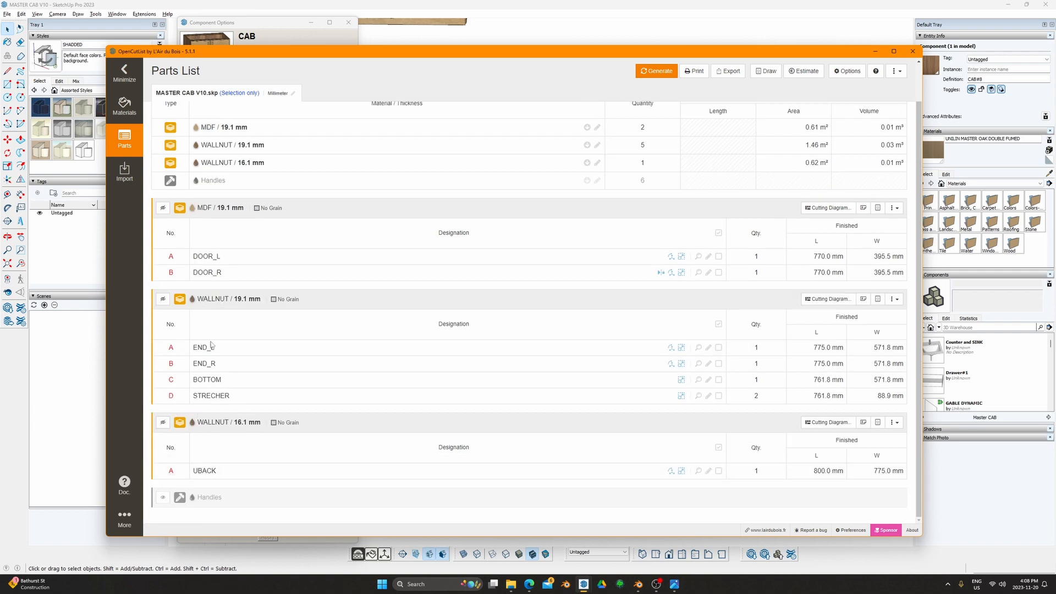
{"action": "left_click_drag", "start_coordinate": [232, 298], "coordinate": [263, 301]}
{"action": "left_click_drag", "start_coordinate": [195, 209], "coordinate": [229, 221]}
{"action": "left_click_drag", "start_coordinate": [196, 301], "coordinate": [267, 306]}
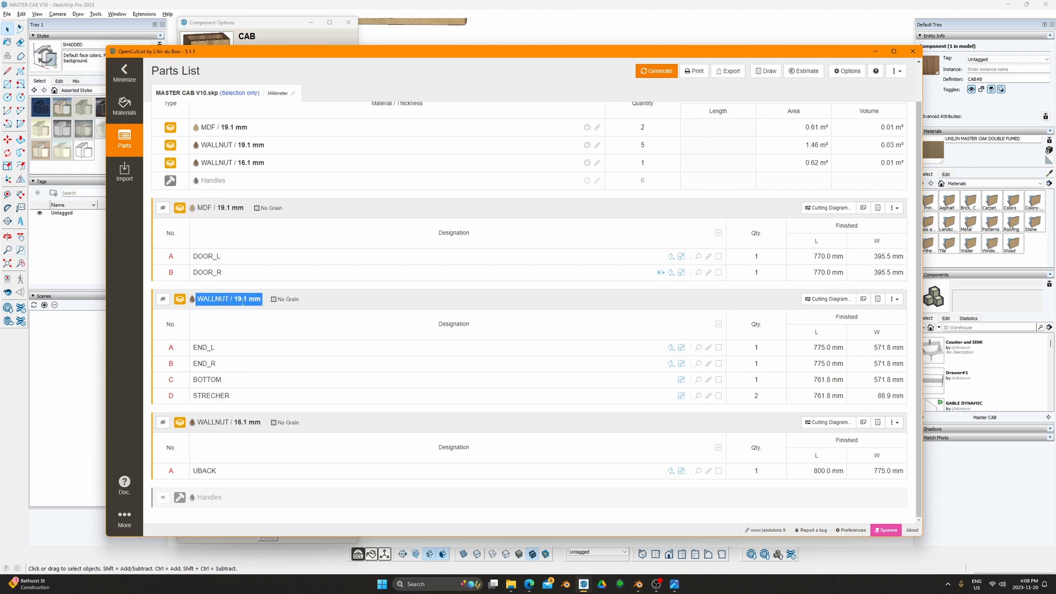
Step: Generate the cutting diagram for the WALLNUT 19.1 mm parts, then close it
{"action": "left_click", "coordinate": [847, 302]}
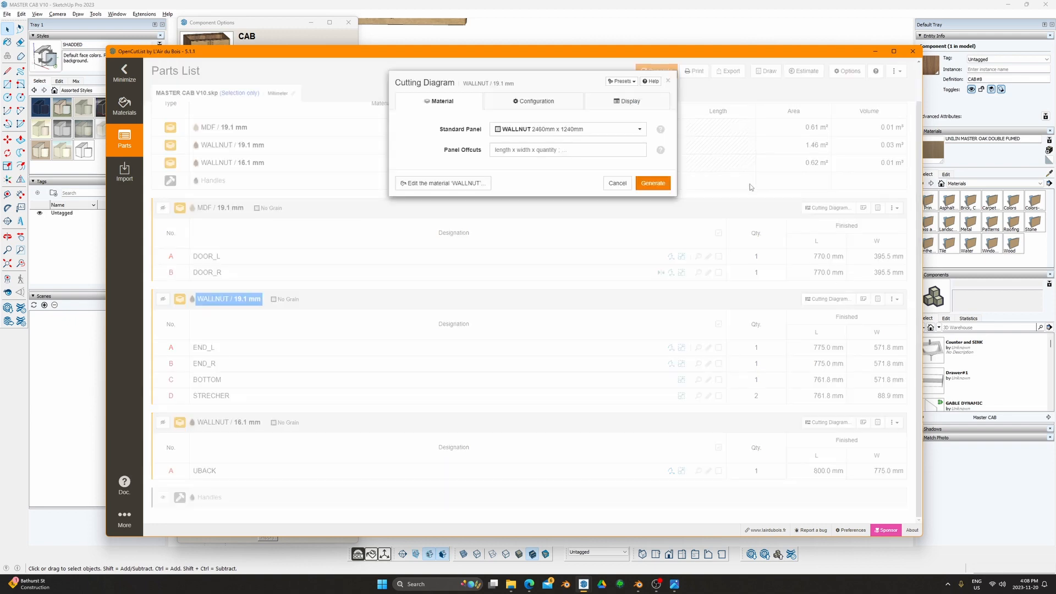
{"action": "left_click", "coordinate": [655, 183]}
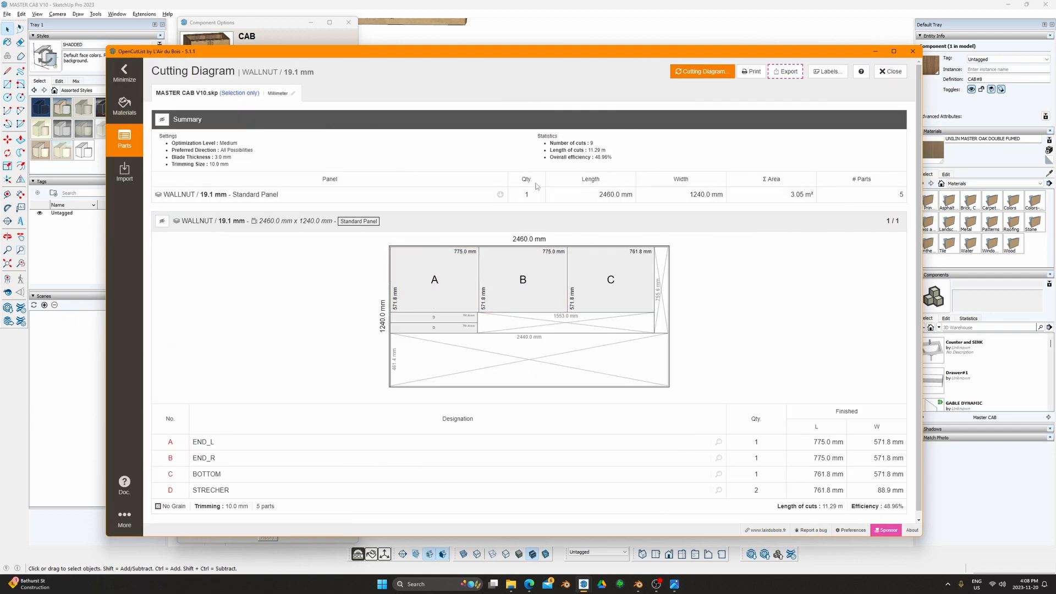
{"action": "left_click_drag", "start_coordinate": [526, 182], "coordinate": [547, 188]}
{"action": "left_click", "coordinate": [889, 72]}
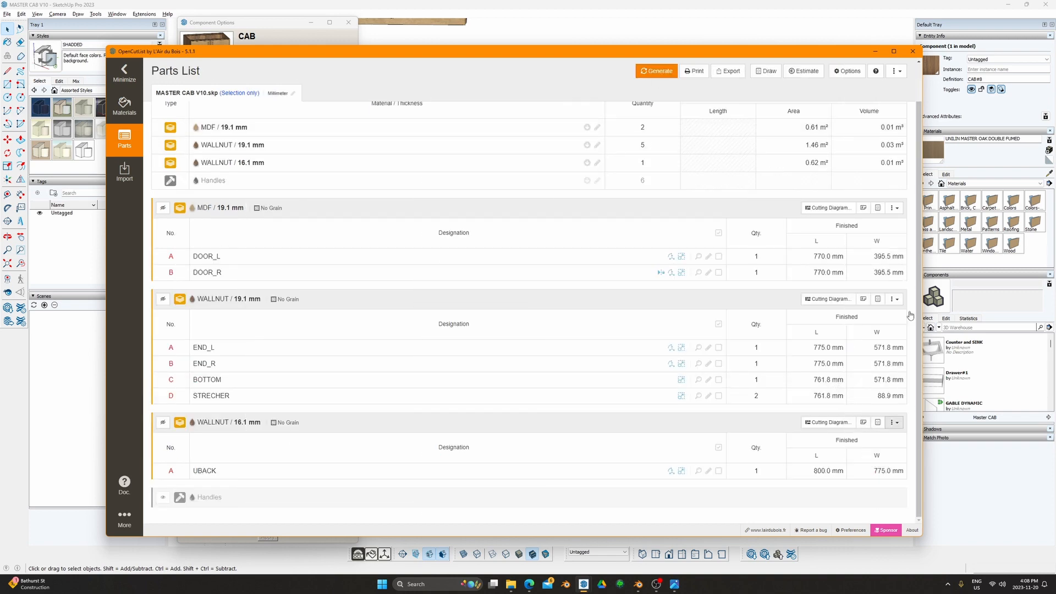
Step: Generate the MDF 19.1 mm cutting diagram and close OpenCutList
{"action": "left_click", "coordinate": [830, 208]}
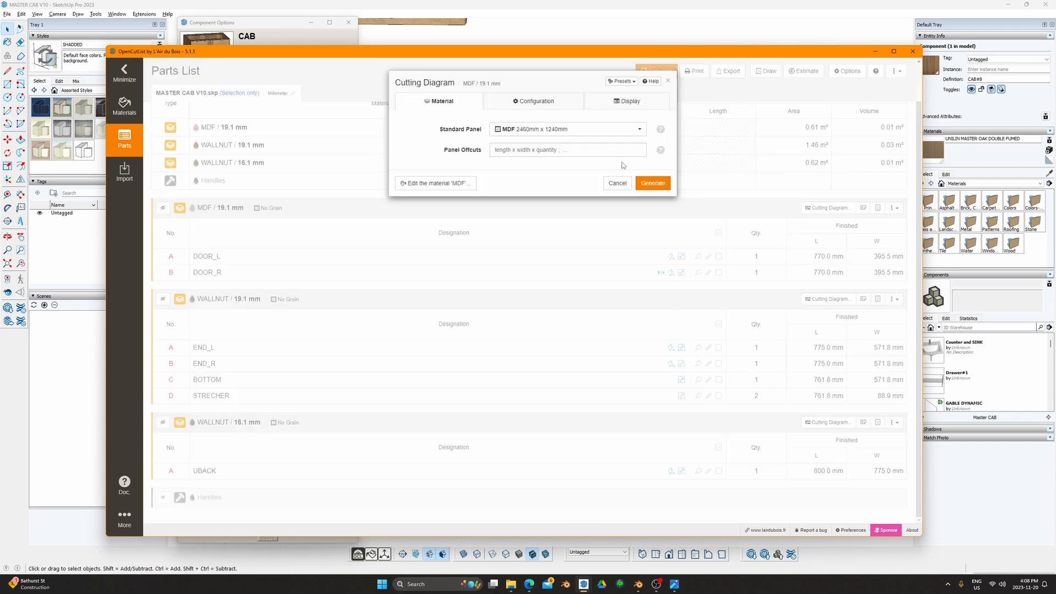
{"action": "left_click", "coordinate": [653, 183]}
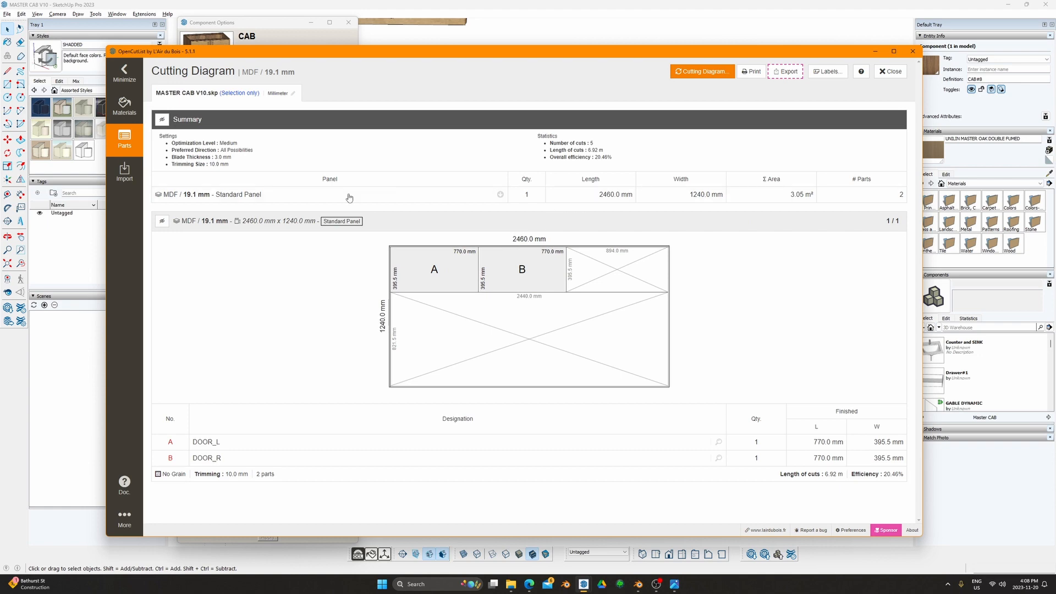
{"action": "left_click", "coordinate": [913, 51]}
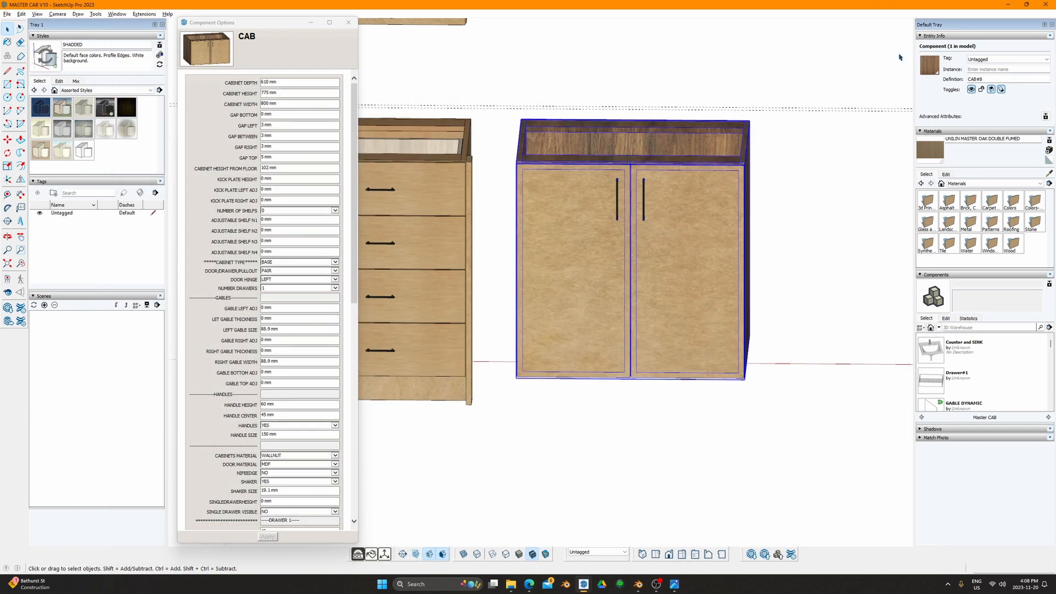
Step: Add the drawer and upper cabinets to the selection and generate a three-cabinet parts list
{"action": "scroll", "coordinate": [600, 215], "scroll_direction": "down", "scroll_amount": 3}
{"action": "middle_click_drag", "start_coordinate": [609, 226], "coordinate": [717, 245], "text": "shift"}
{"action": "left_click", "coordinate": [612, 207], "text": "shift"}
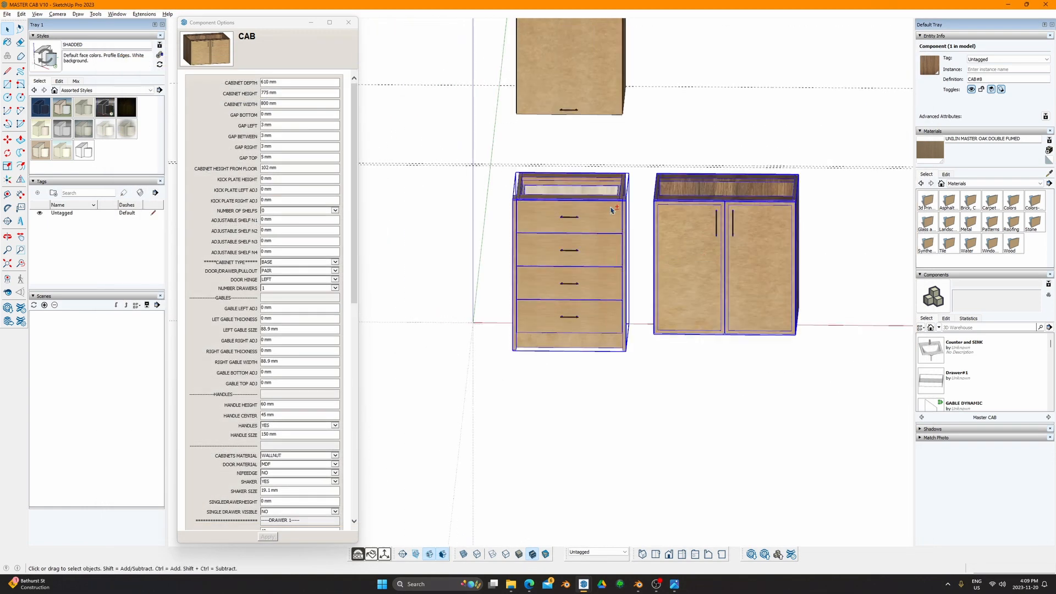
{"action": "left_click", "coordinate": [605, 99], "text": "shift"}
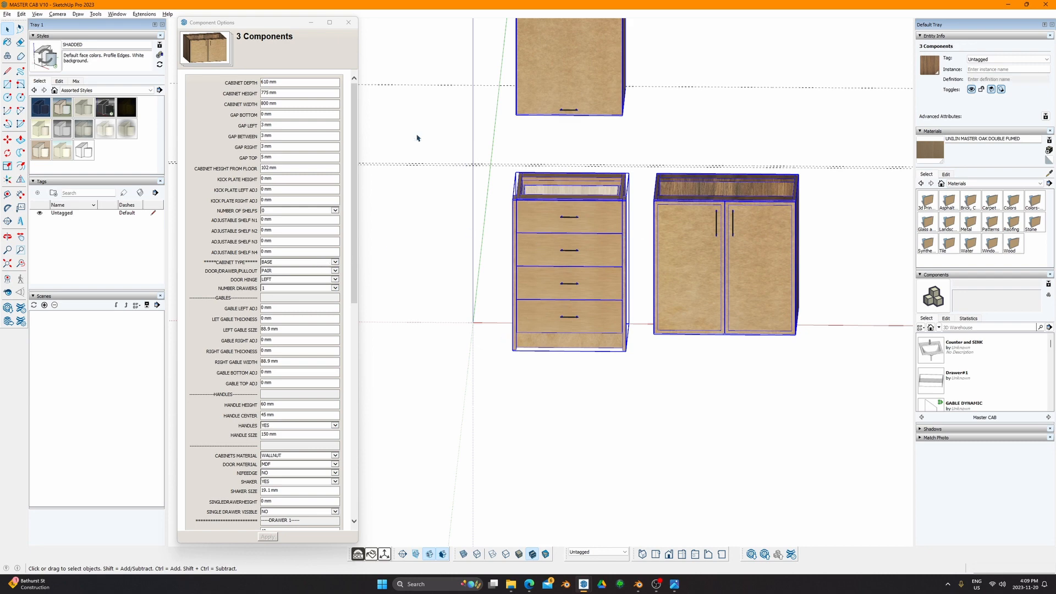
{"action": "left_click", "coordinate": [358, 554]}
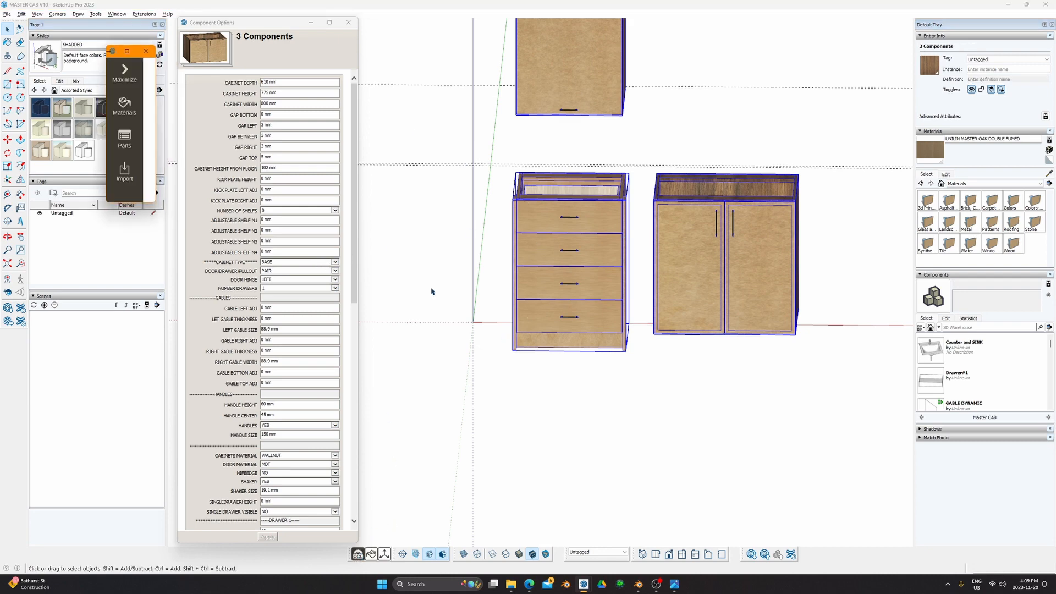
{"action": "left_click", "coordinate": [126, 142]}
{"action": "left_click", "coordinate": [655, 75]}
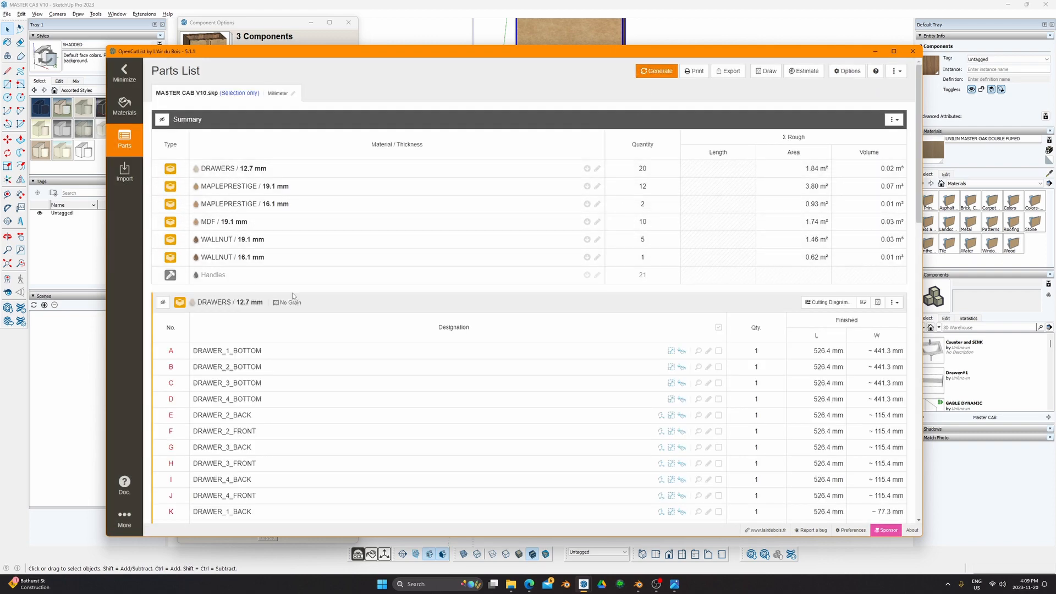
Step: Hide the DRAWERS 12.7 mm group and review the MAPLEPRESTIGE 19.1 mm parts
{"action": "scroll", "coordinate": [272, 272], "scroll_direction": "down", "scroll_amount": 3}
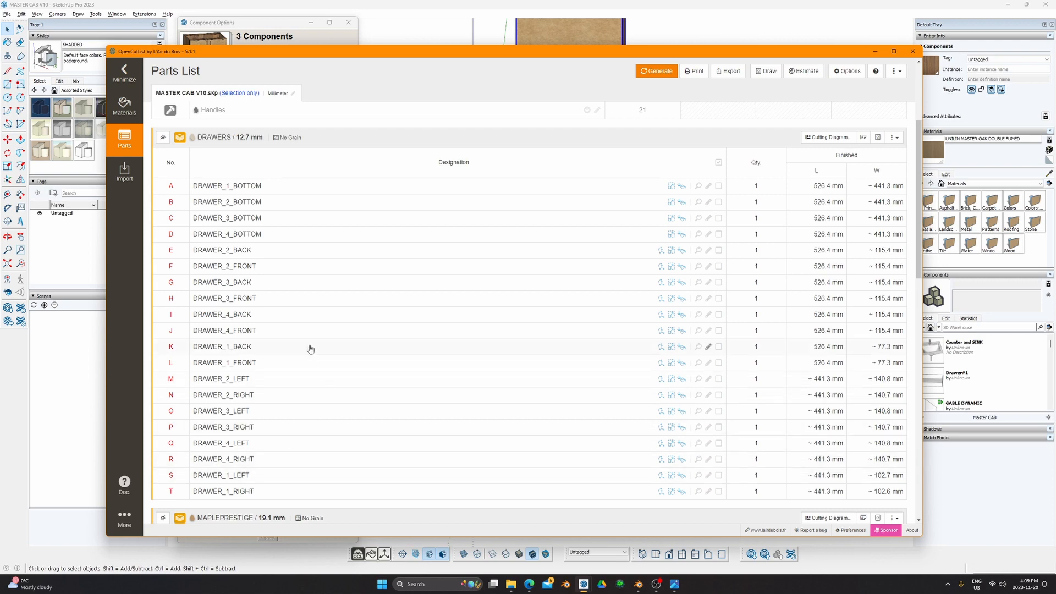
{"action": "scroll", "coordinate": [215, 222], "scroll_direction": "up", "scroll_amount": 2}
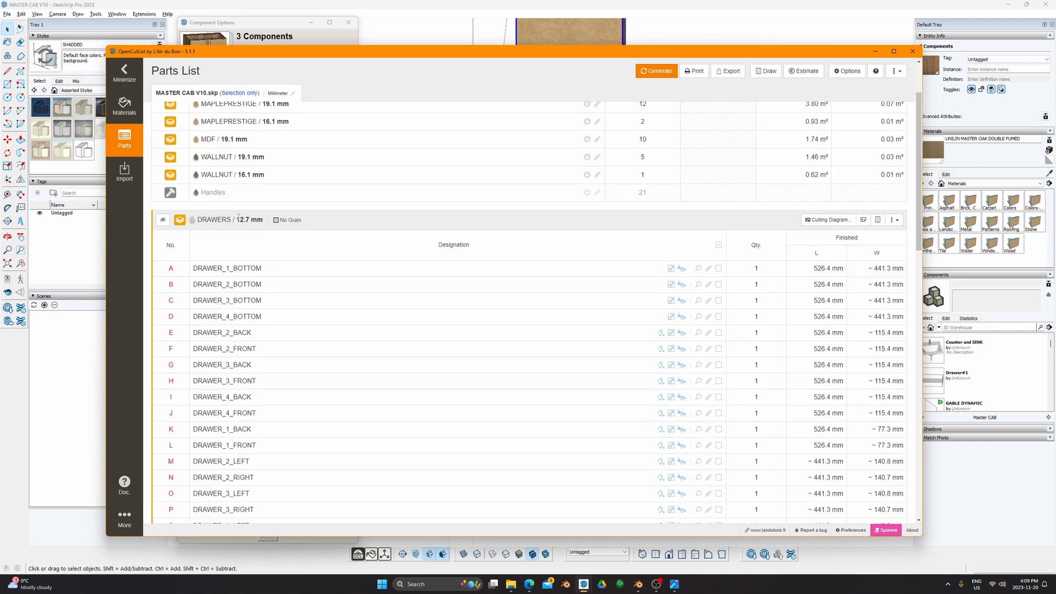
{"action": "left_click_drag", "start_coordinate": [237, 219], "coordinate": [263, 219]}
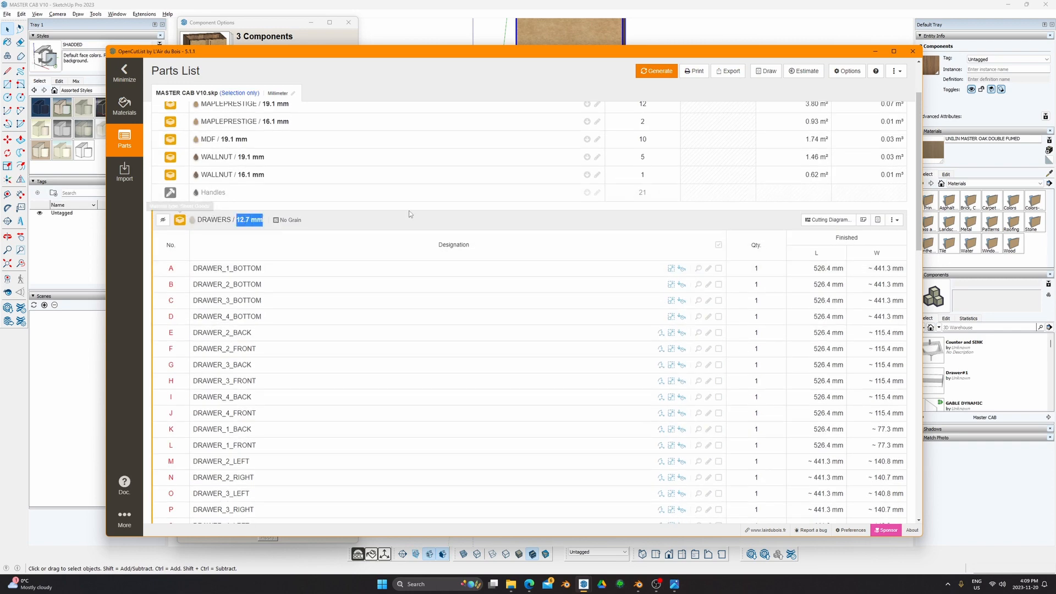
{"action": "left_click", "coordinate": [264, 219]}
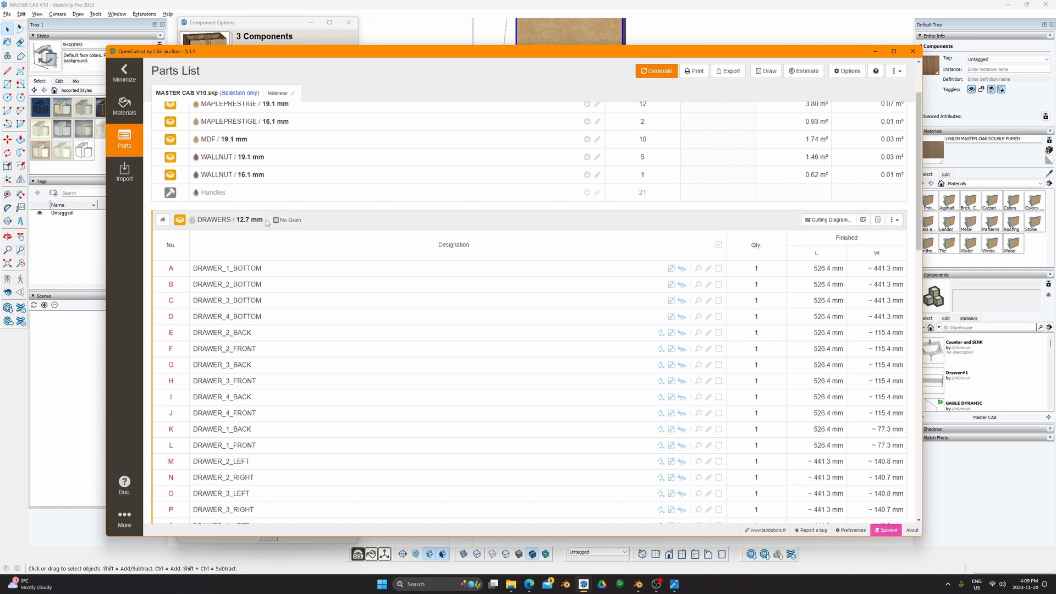
{"action": "left_click_drag", "start_coordinate": [264, 220], "coordinate": [240, 219]}
{"action": "left_click", "coordinate": [163, 220]}
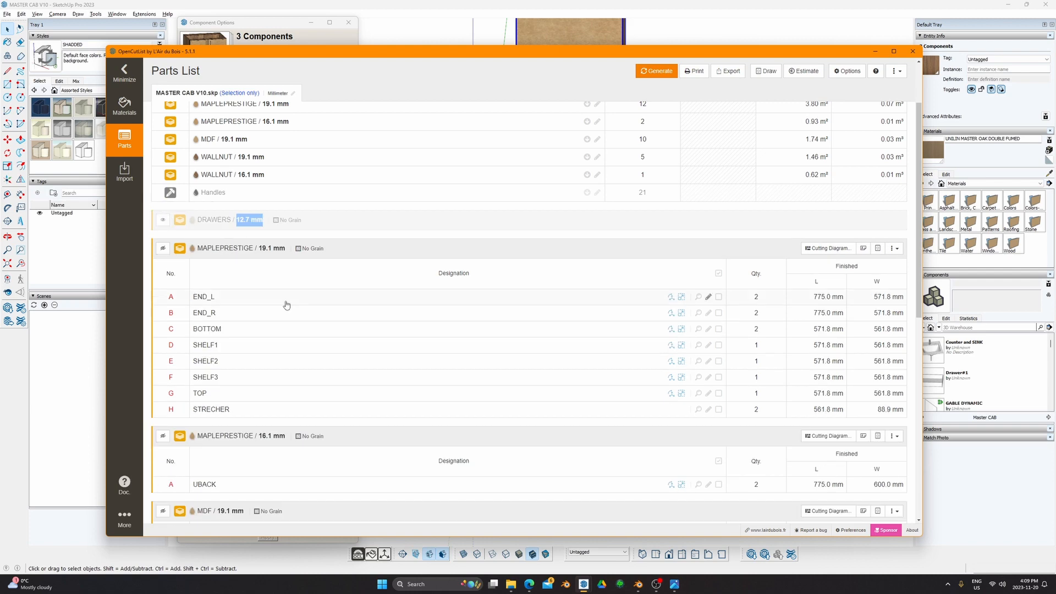
{"action": "scroll", "coordinate": [264, 333], "scroll_direction": "down", "scroll_amount": 1}
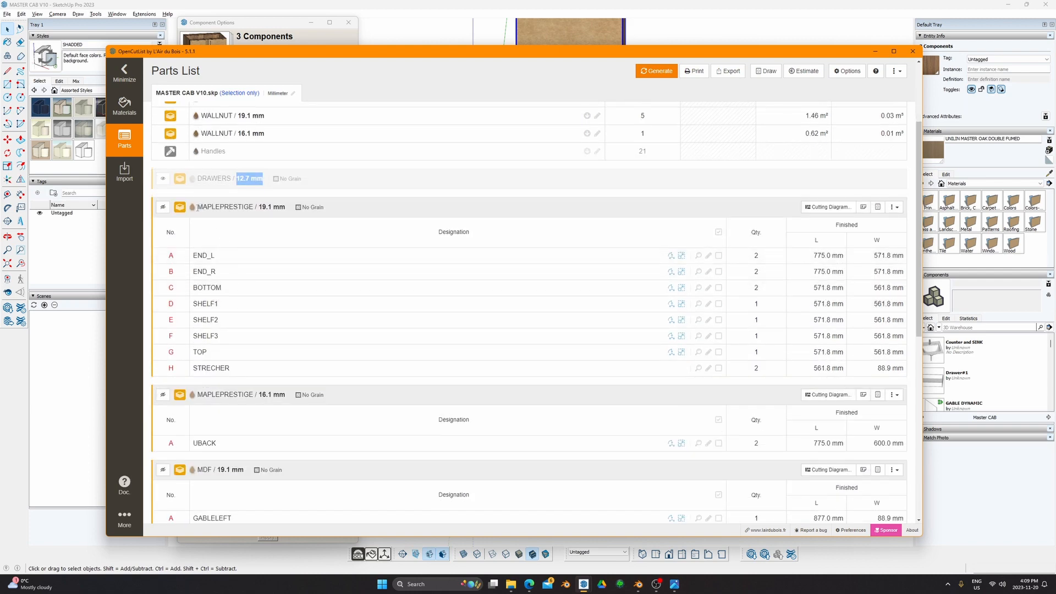
{"action": "left_click_drag", "start_coordinate": [197, 208], "coordinate": [290, 228]}
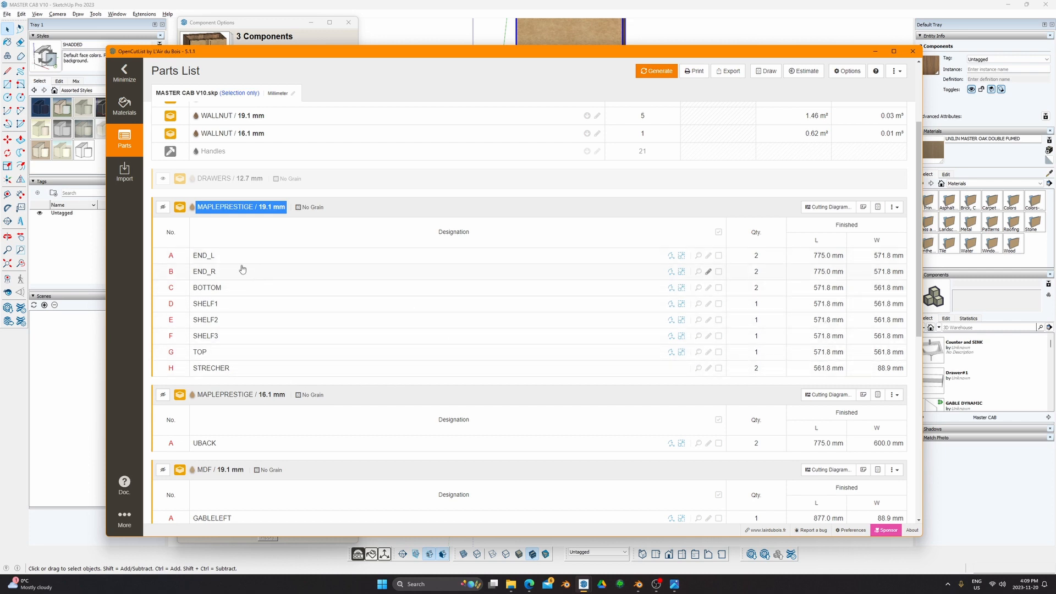
Step: Scroll the OpenCutList parts list down to the Handles group, then close the window
{"action": "scroll", "coordinate": [283, 366], "scroll_direction": "down", "scroll_amount": 1}
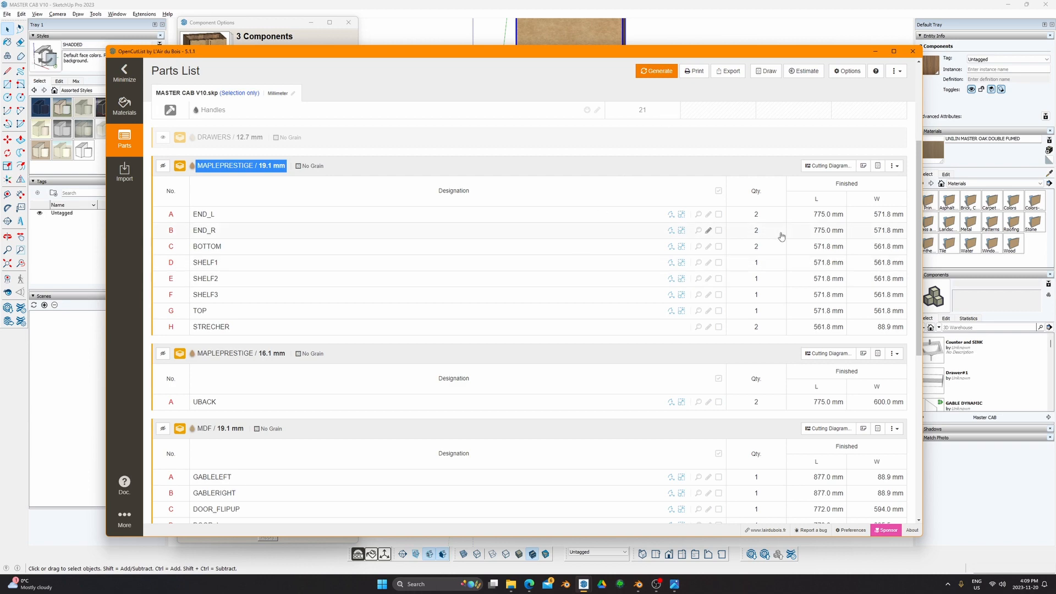
{"action": "scroll", "coordinate": [302, 356], "scroll_direction": "down", "scroll_amount": 4}
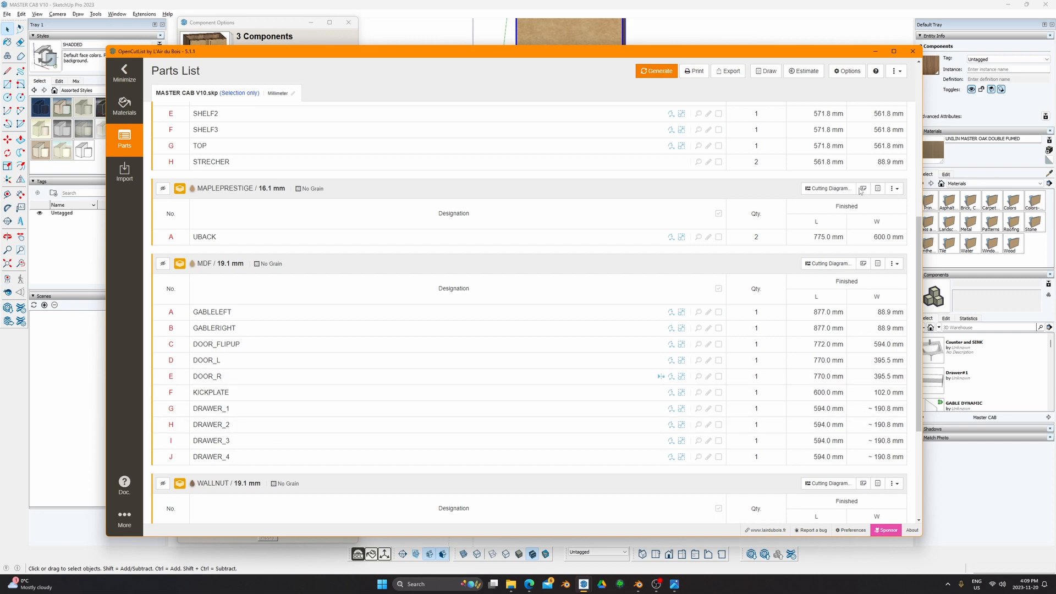
{"action": "scroll", "coordinate": [382, 375], "scroll_direction": "down", "scroll_amount": 1}
{"action": "scroll", "coordinate": [383, 374], "scroll_direction": "down", "scroll_amount": 2}
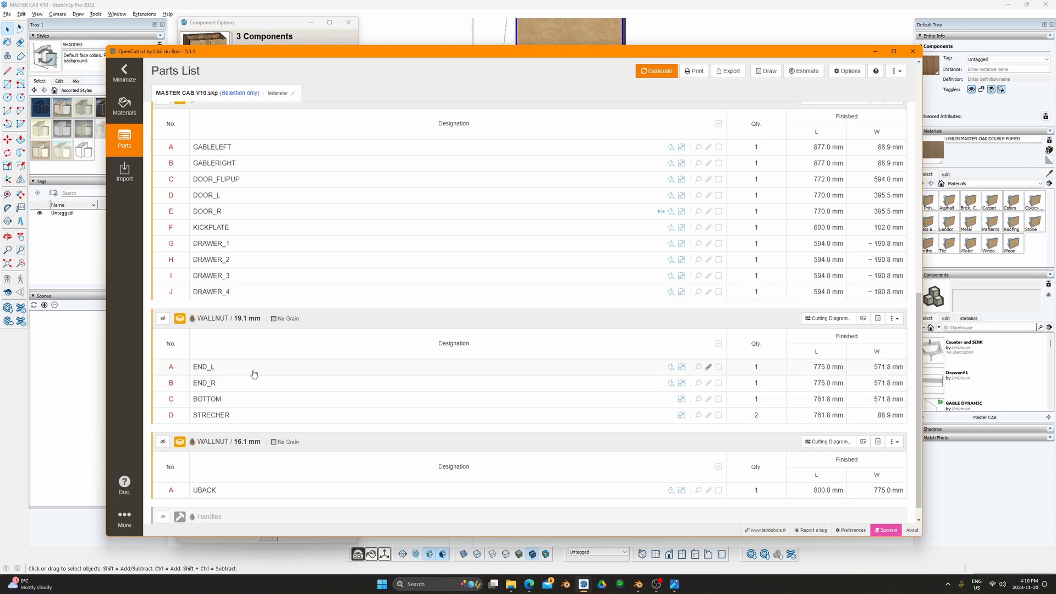
{"action": "scroll", "coordinate": [227, 410], "scroll_direction": "down", "scroll_amount": 1}
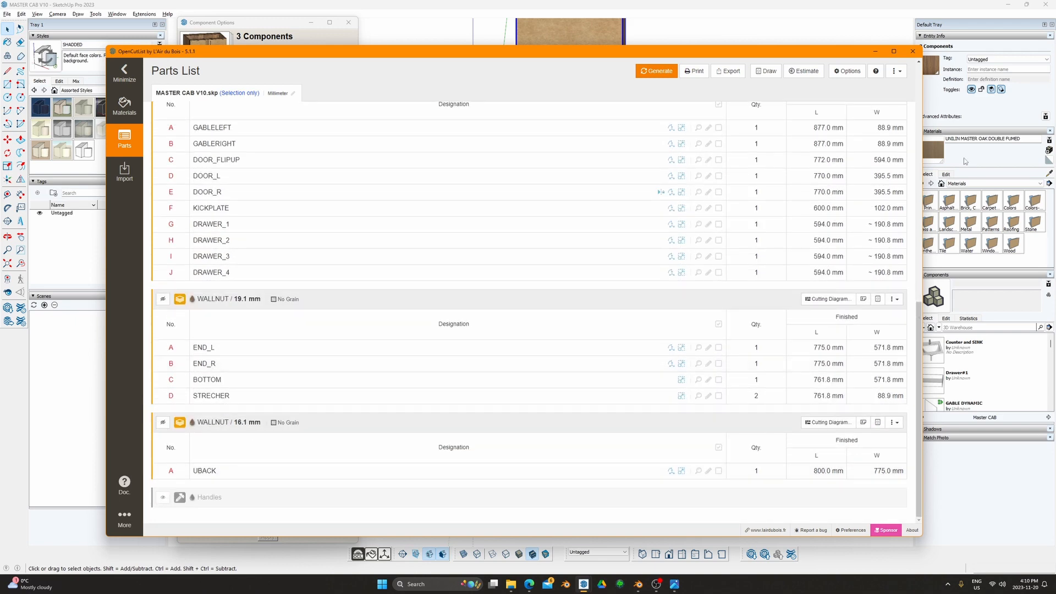
{"action": "left_click", "coordinate": [912, 51]}
{"action": "mouse_move", "coordinate": [433, 243]}
{"action": "middle_mouse_down"}
{"action": "mouse_move", "coordinate": [403, 217]}
{"action": "mouse_move", "coordinate": [379, 236]}
{"action": "middle_mouse_up"}
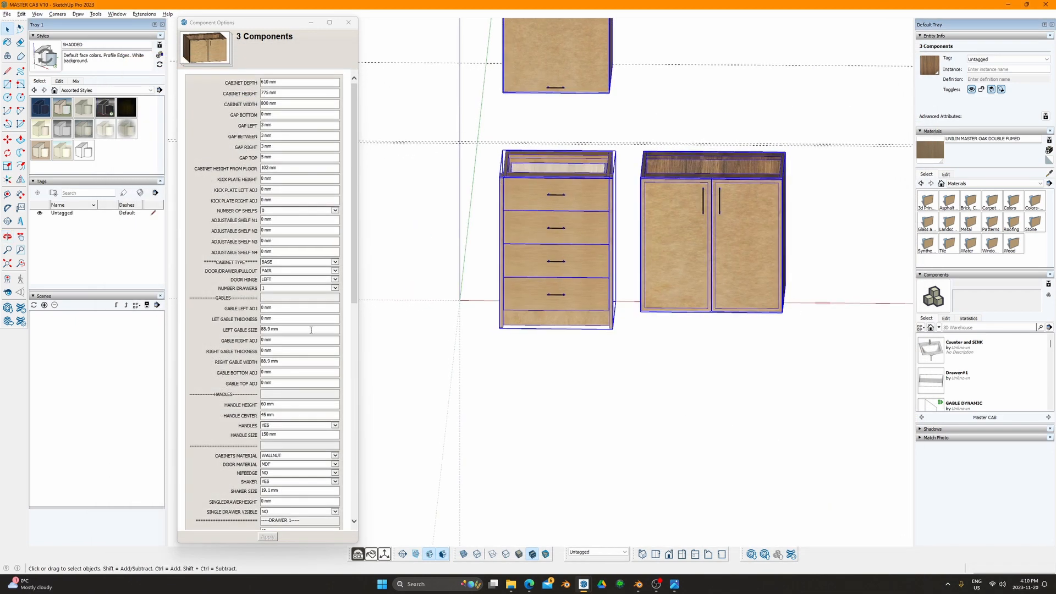
Step: Select the 4-drawer cabinet on its own and orbit around it
{"action": "left_click", "coordinate": [522, 223]}
{"action": "middle_click_drag", "start_coordinate": [523, 223], "coordinate": [380, 297]}
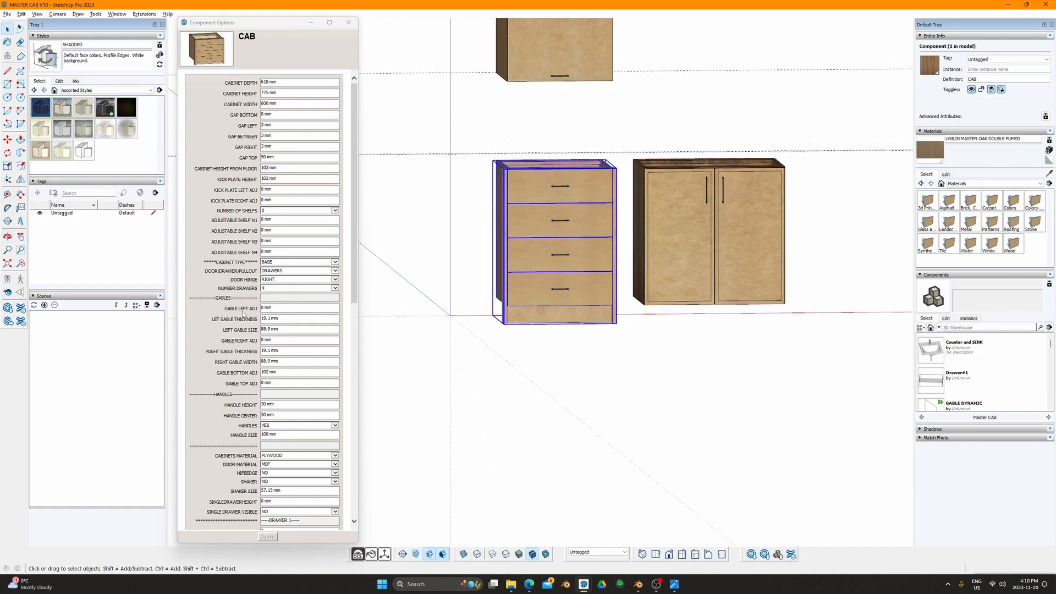
{"action": "left_click", "coordinate": [286, 312]}
{"action": "middle_click_drag", "start_coordinate": [518, 229], "coordinate": [659, 291]}
{"action": "scroll", "coordinate": [589, 237], "scroll_direction": "up", "scroll_amount": 3}
{"action": "middle_click_drag", "start_coordinate": [512, 229], "coordinate": [547, 251]}
{"action": "scroll", "coordinate": [544, 214], "scroll_direction": "up", "scroll_amount": 2}
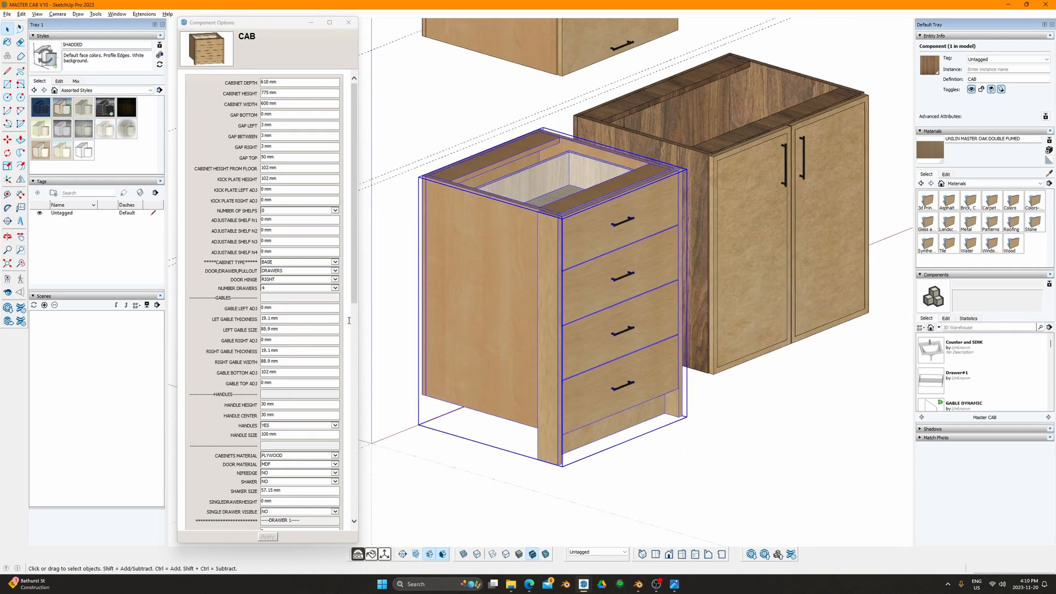
Step: Set LEFT GABLE SIZE to 610 mm and orbit to view the enlarged left gable
{"action": "left_click", "coordinate": [280, 362]}
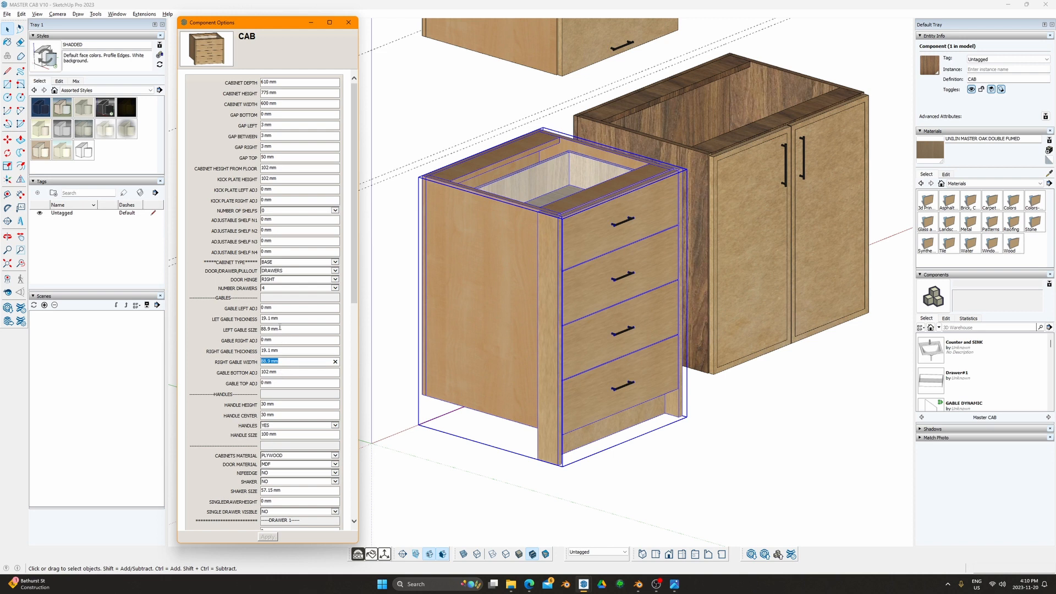
{"action": "left_click", "coordinate": [280, 329]}
{"action": "left_click", "coordinate": [279, 83]}
{"action": "left_click", "coordinate": [279, 330]}
{"action": "key", "text": "Return"}
{"action": "mouse_move", "coordinate": [507, 290]}
{"action": "middle_mouse_down"}
{"action": "mouse_move", "coordinate": [620, 325]}
{"action": "mouse_move", "coordinate": [512, 290]}
{"action": "middle_mouse_up"}
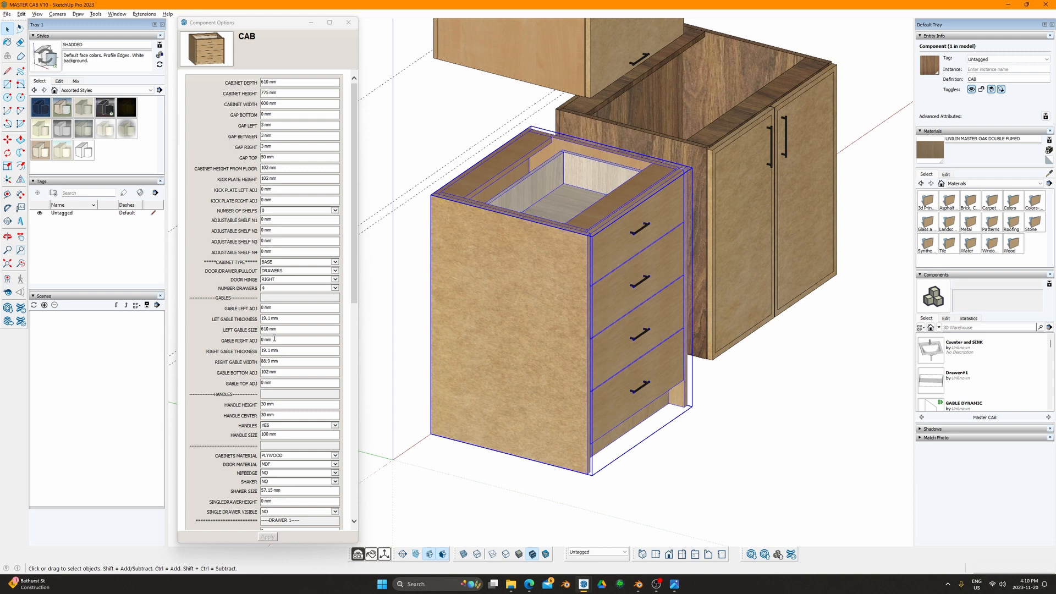
{"action": "double_click", "coordinate": [283, 309]}
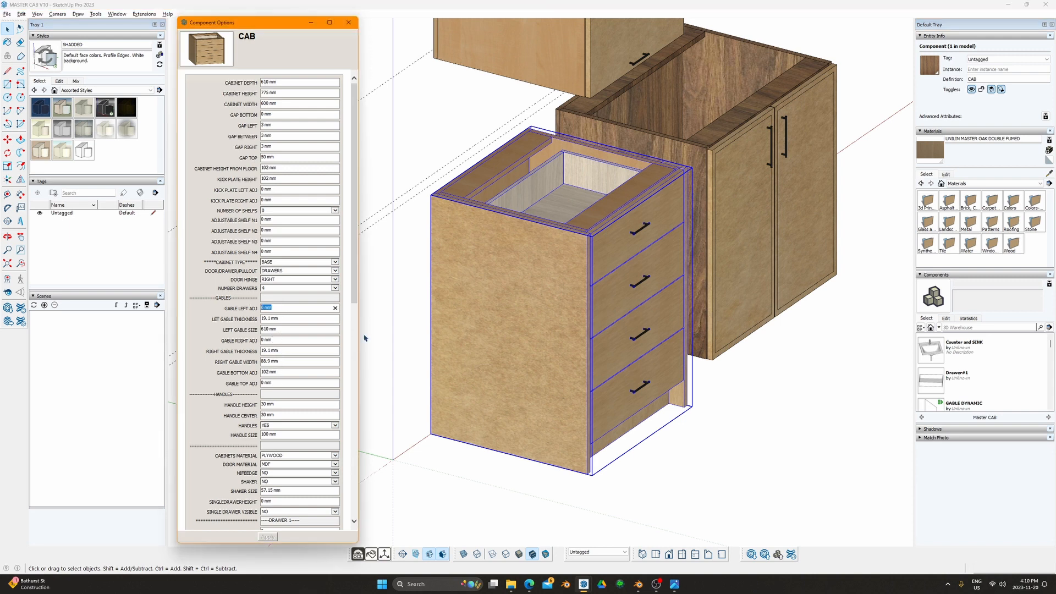
{"action": "scroll", "coordinate": [585, 233], "scroll_direction": "up", "scroll_amount": 10}
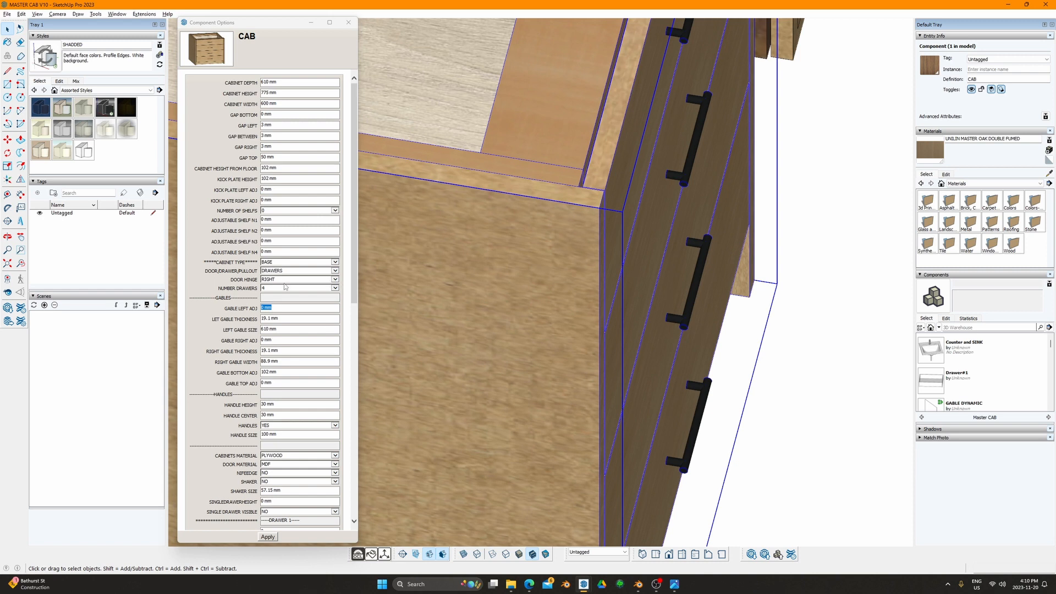
Step: Orbit around the drawer cabinet to compare its left side with the drawer fronts
{"action": "left_click", "coordinate": [279, 309]}
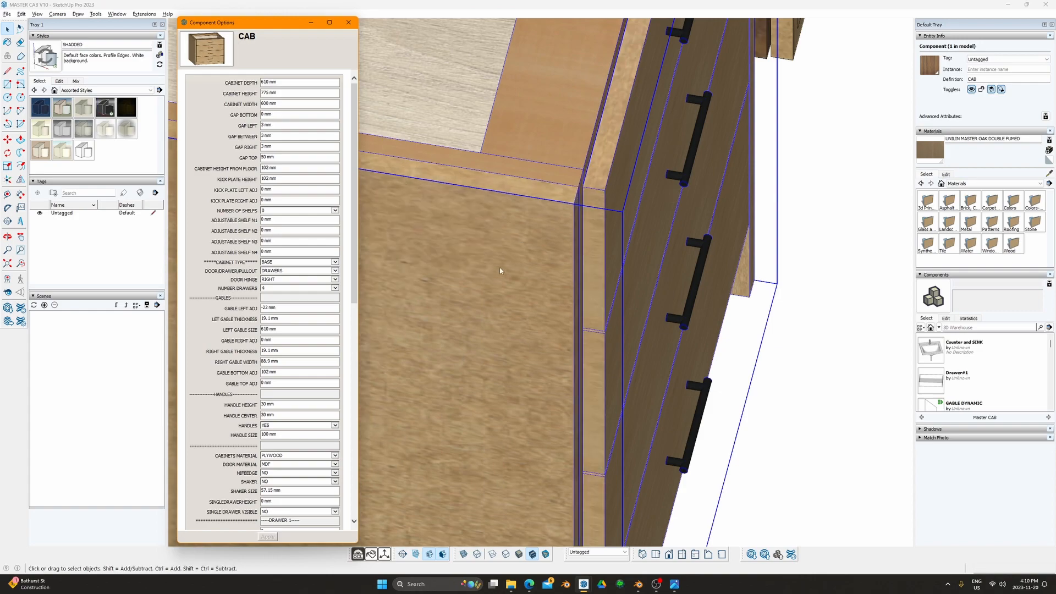
{"action": "scroll", "coordinate": [503, 276], "scroll_direction": "down", "scroll_amount": 3}
{"action": "middle_click_drag", "start_coordinate": [507, 280], "coordinate": [715, 336]}
{"action": "middle_click_drag", "start_coordinate": [601, 321], "coordinate": [742, 316], "text": "shift"}
{"action": "middle_click_drag", "start_coordinate": [572, 290], "coordinate": [616, 286]}
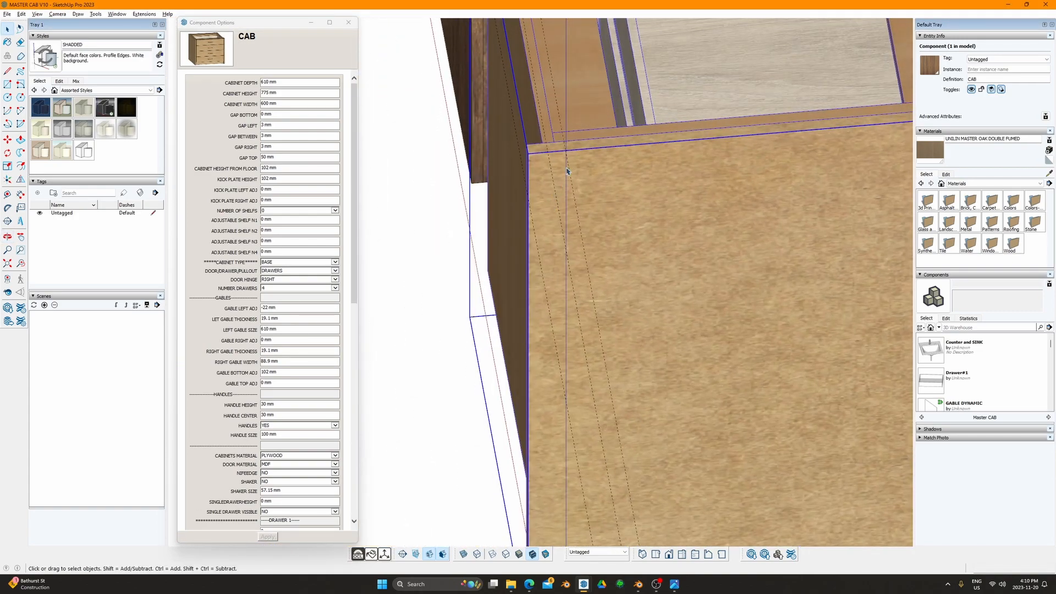
{"action": "scroll", "coordinate": [701, 215], "scroll_direction": "down", "scroll_amount": 4}
{"action": "middle_click_drag", "start_coordinate": [701, 215], "coordinate": [614, 313]}
{"action": "scroll", "coordinate": [654, 311], "scroll_direction": "up", "scroll_amount": 6}
{"action": "middle_click_drag", "start_coordinate": [434, 277], "coordinate": [605, 343]}
{"action": "middle_click_drag", "start_coordinate": [605, 343], "coordinate": [535, 345], "text": "shift"}
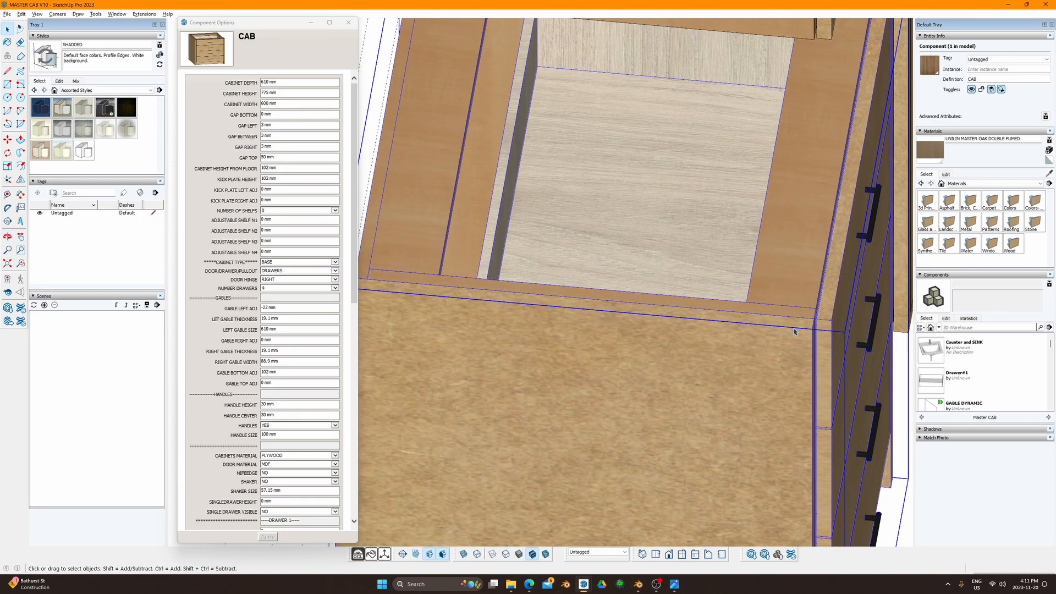
{"action": "scroll", "coordinate": [636, 348], "scroll_direction": "down", "scroll_amount": 2}
{"action": "scroll", "coordinate": [676, 365], "scroll_direction": "down", "scroll_amount": 3}
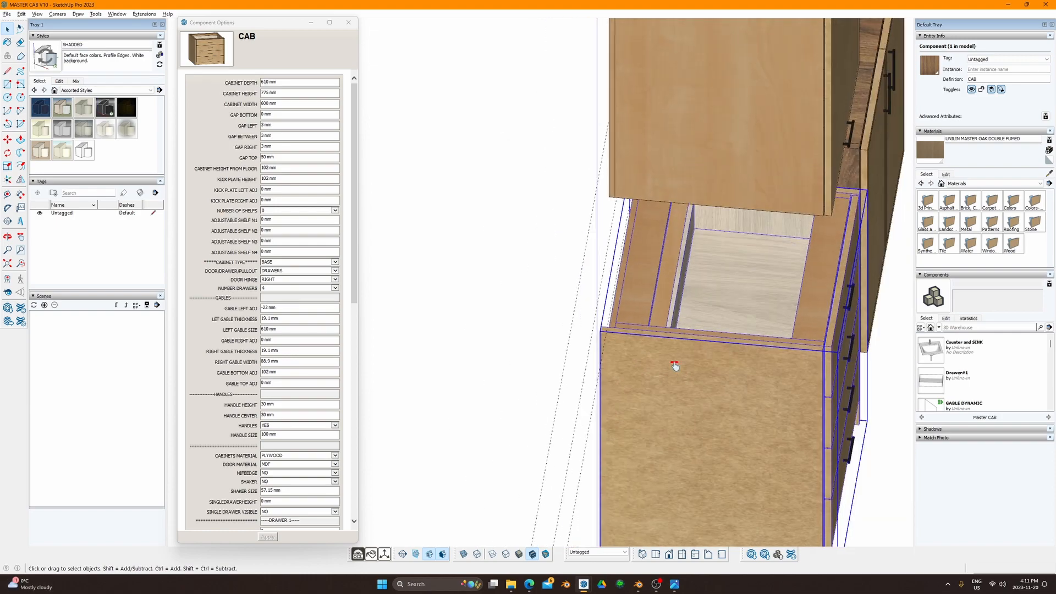
{"action": "middle_click_drag", "start_coordinate": [675, 366], "coordinate": [511, 294], "text": "shift"}
{"action": "scroll", "coordinate": [674, 376], "scroll_direction": "down", "scroll_amount": 2}
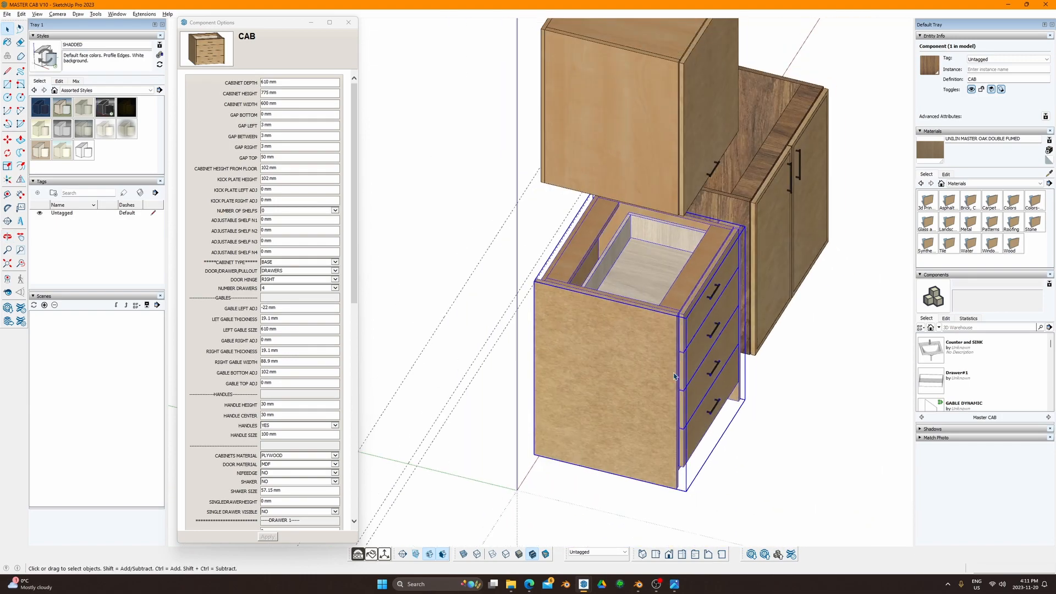
{"action": "mouse_move", "coordinate": [647, 378]}
{"action": "middle_mouse_down"}
{"action": "mouse_move", "coordinate": [634, 372]}
{"action": "mouse_move", "coordinate": [645, 370]}
{"action": "middle_mouse_up"}
{"action": "scroll", "coordinate": [647, 302], "scroll_direction": "up", "scroll_amount": 5}
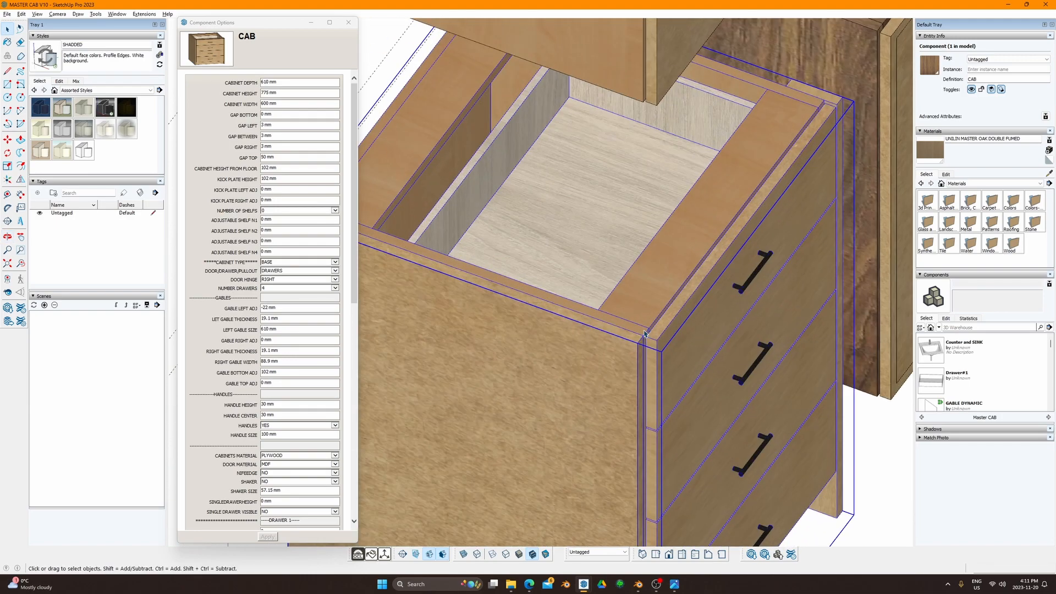
{"action": "middle_click_drag", "start_coordinate": [645, 334], "coordinate": [624, 348]}
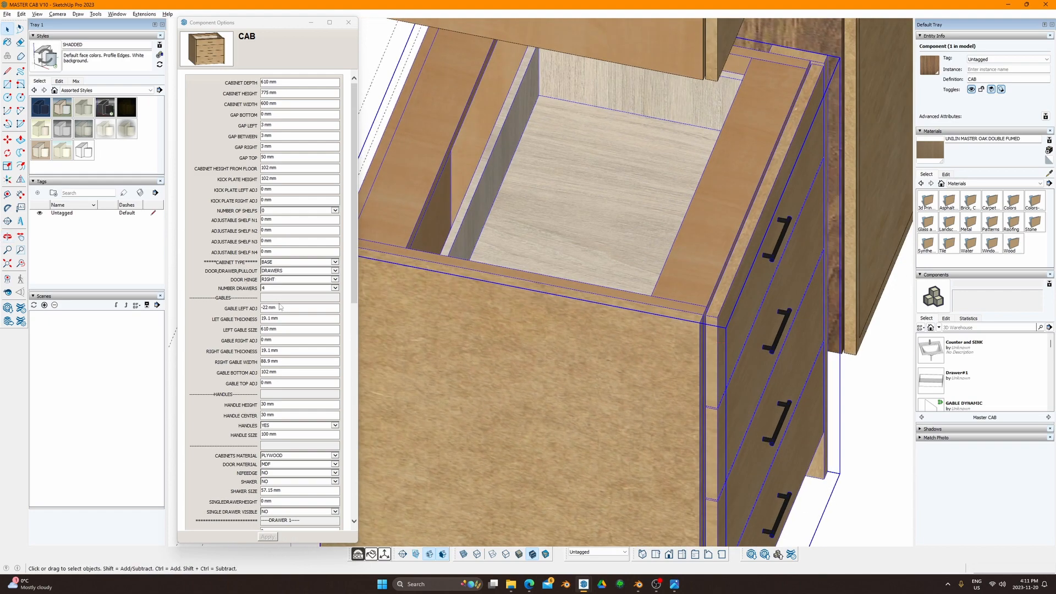
Step: Reset GABLE LEFT ADJ to 0 mm
{"action": "left_click", "coordinate": [268, 308]}
{"action": "type", "text": "0"}
{"action": "key", "text": "Tab"}
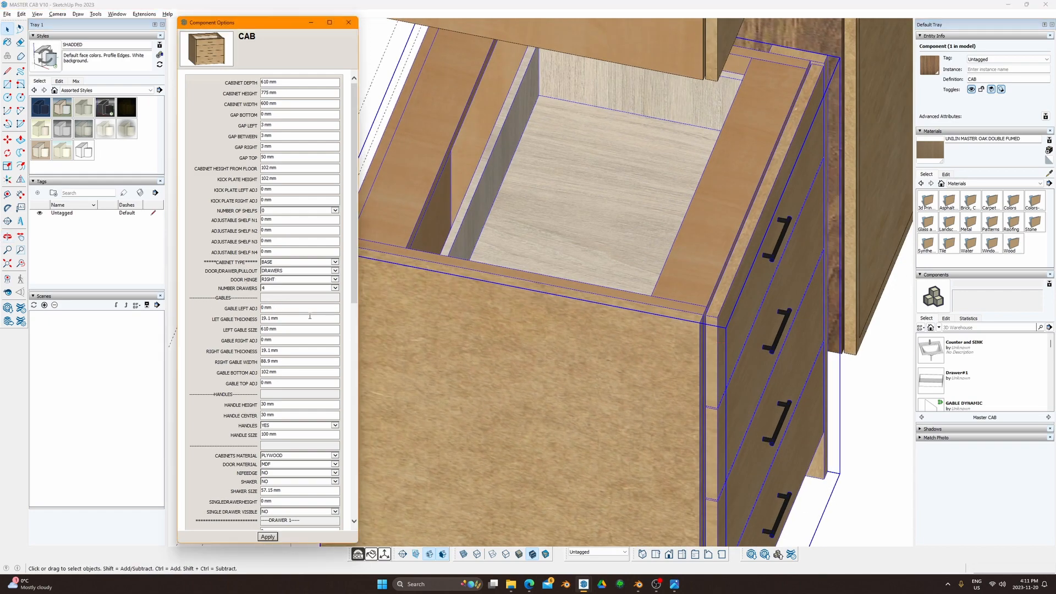
{"action": "mouse_move", "coordinate": [385, 295]}
{"action": "middle_mouse_down"}
{"action": "mouse_move", "coordinate": [658, 295]}
{"action": "mouse_move", "coordinate": [614, 288]}
{"action": "middle_mouse_up"}
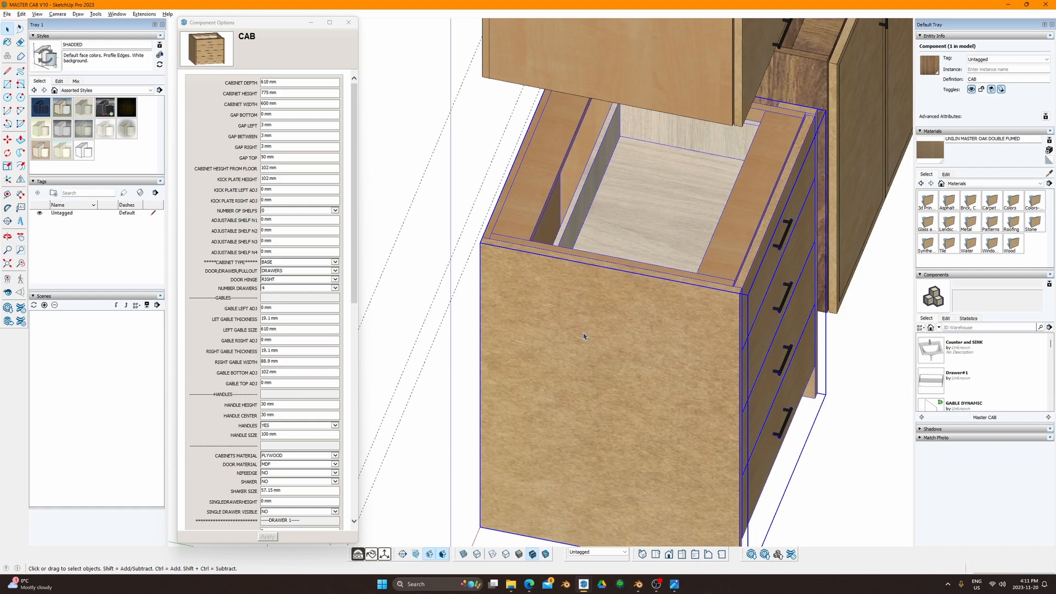
{"action": "middle_click_drag", "start_coordinate": [584, 336], "coordinate": [470, 108]}
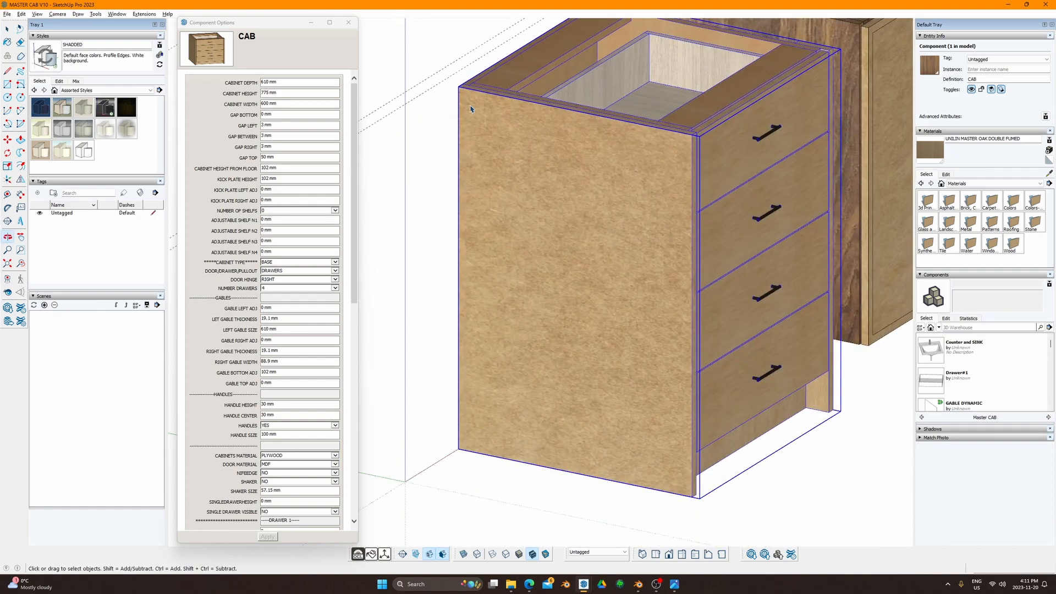
Step: Change LEFT GABLE SIZE to 630 mm and orbit to check the gable against the drawers
{"action": "left_click", "coordinate": [269, 329]}
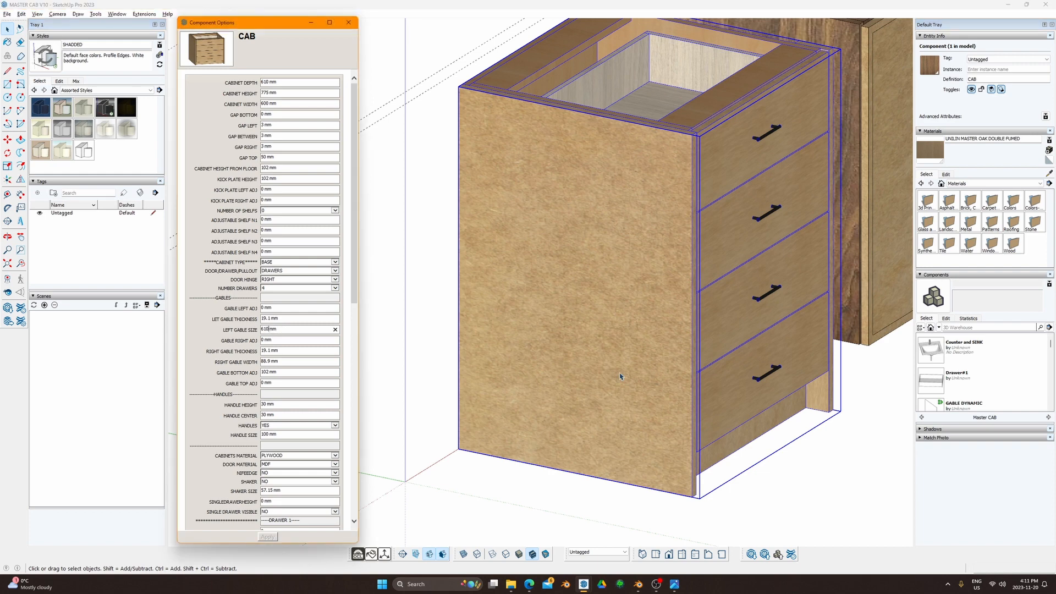
{"action": "type", "text": "30"}
{"action": "key", "text": "Return"}
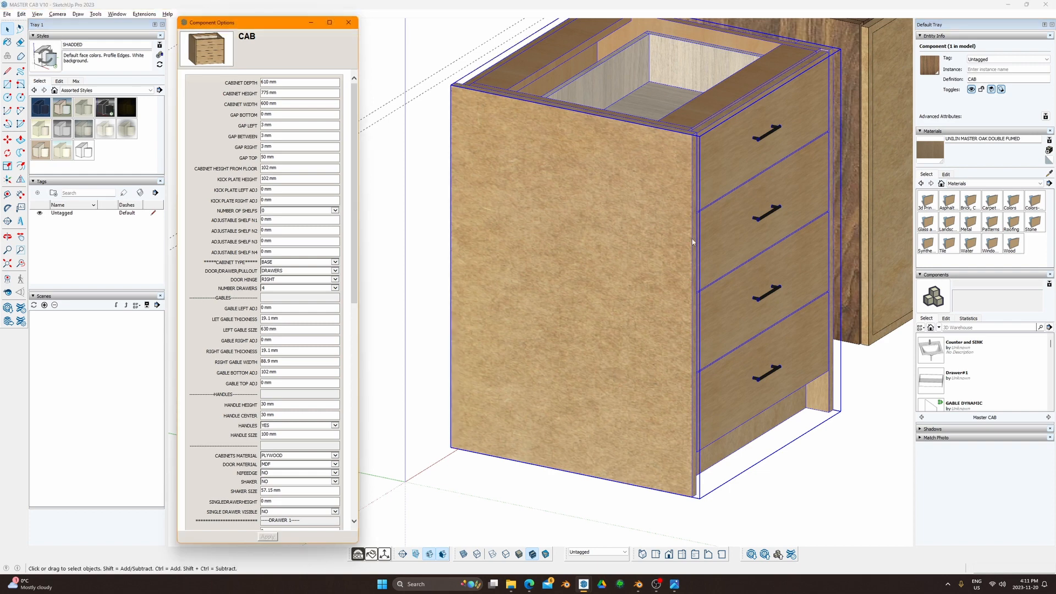
{"action": "middle_click_drag", "start_coordinate": [693, 242], "coordinate": [757, 309]}
{"action": "scroll", "coordinate": [587, 229], "scroll_direction": "up", "scroll_amount": 3}
{"action": "scroll", "coordinate": [578, 333], "scroll_direction": "down", "scroll_amount": 3}
{"action": "middle_click_drag", "start_coordinate": [660, 406], "coordinate": [584, 255], "text": "shift"}
{"action": "middle_click_drag", "start_coordinate": [702, 256], "coordinate": [658, 334]}
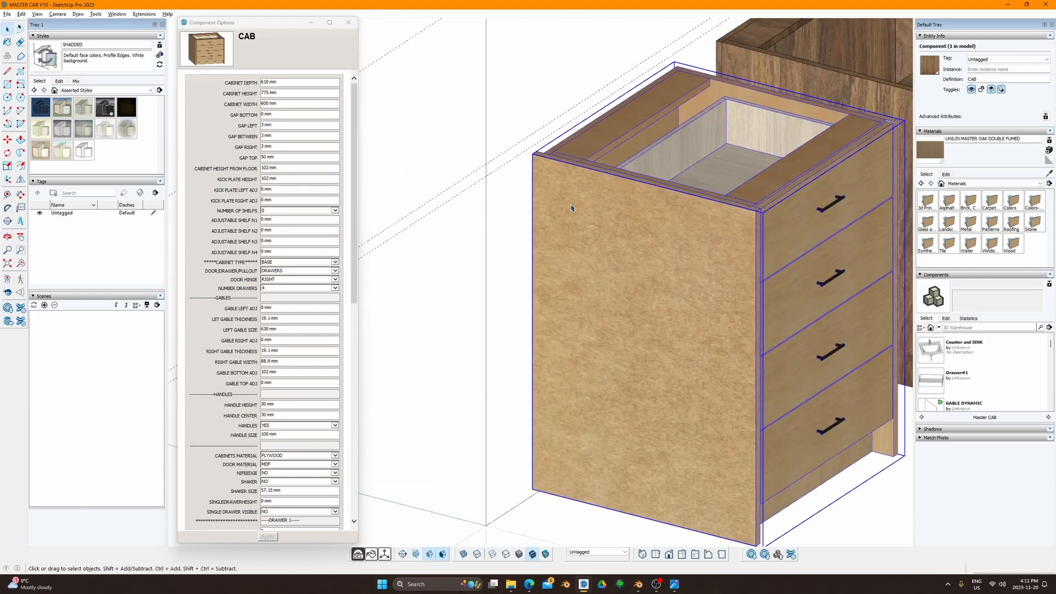
{"action": "scroll", "coordinate": [590, 236], "scroll_direction": "down", "scroll_amount": 2}
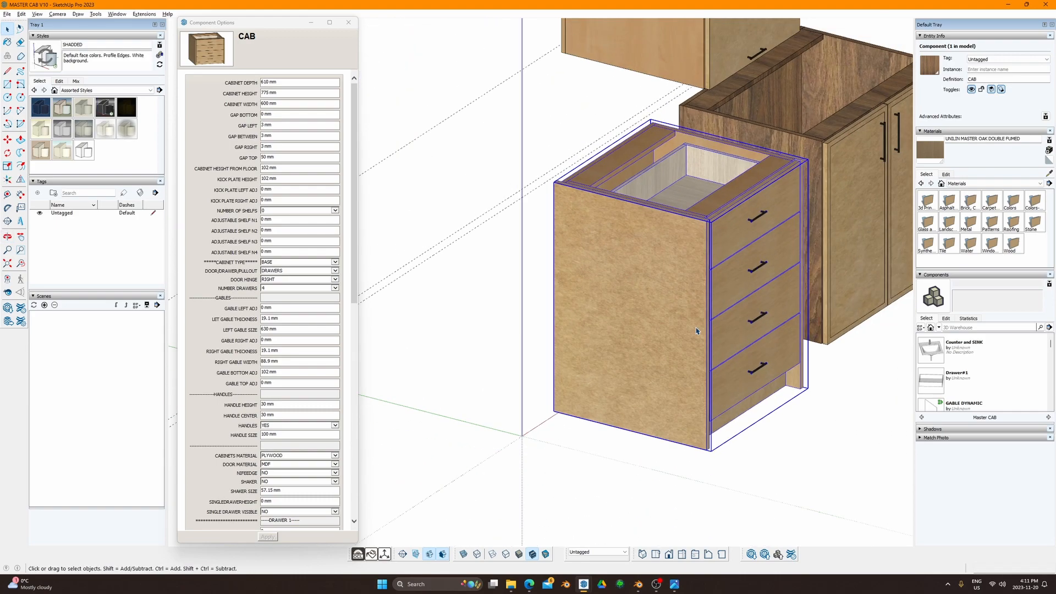
{"action": "middle_click_drag", "start_coordinate": [697, 332], "coordinate": [445, 304]}
{"action": "mouse_move", "coordinate": [533, 275]}
{"action": "middle_mouse_down", "text": "shift"}
{"action": "mouse_move", "coordinate": [491, 323]}
{"action": "mouse_move", "coordinate": [766, 306]}
{"action": "mouse_move", "coordinate": [604, 348]}
{"action": "mouse_move", "coordinate": [598, 296]}
{"action": "mouse_move", "coordinate": [606, 305]}
{"action": "middle_mouse_up", "text": "shift"}
Step: Check the gable adjustment values in Component Options, including GABLE BOTTOM ADJ at 102 mm
{"action": "key", "text": "r"}
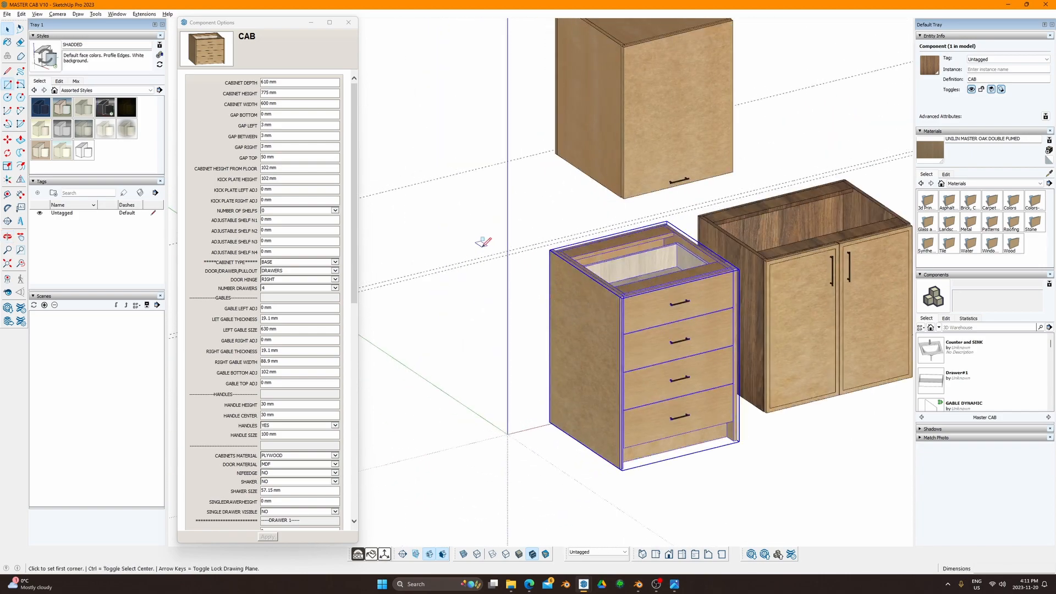
{"action": "key", "text": "space"}
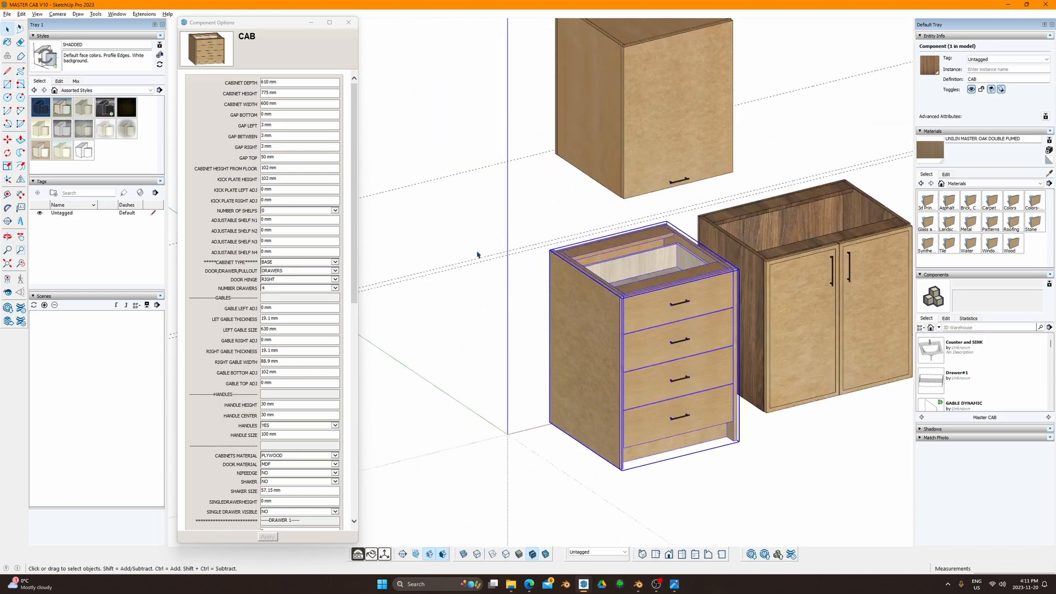
{"action": "key", "text": "e"}
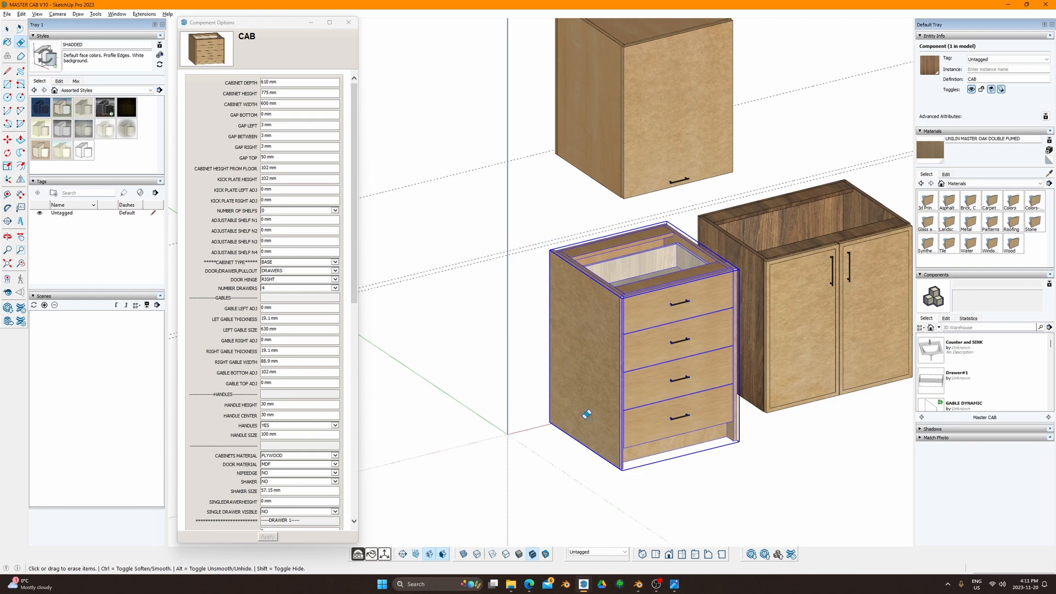
{"action": "middle_click_drag", "start_coordinate": [601, 434], "coordinate": [662, 428]}
{"action": "scroll", "coordinate": [611, 438], "scroll_direction": "up", "scroll_amount": 5}
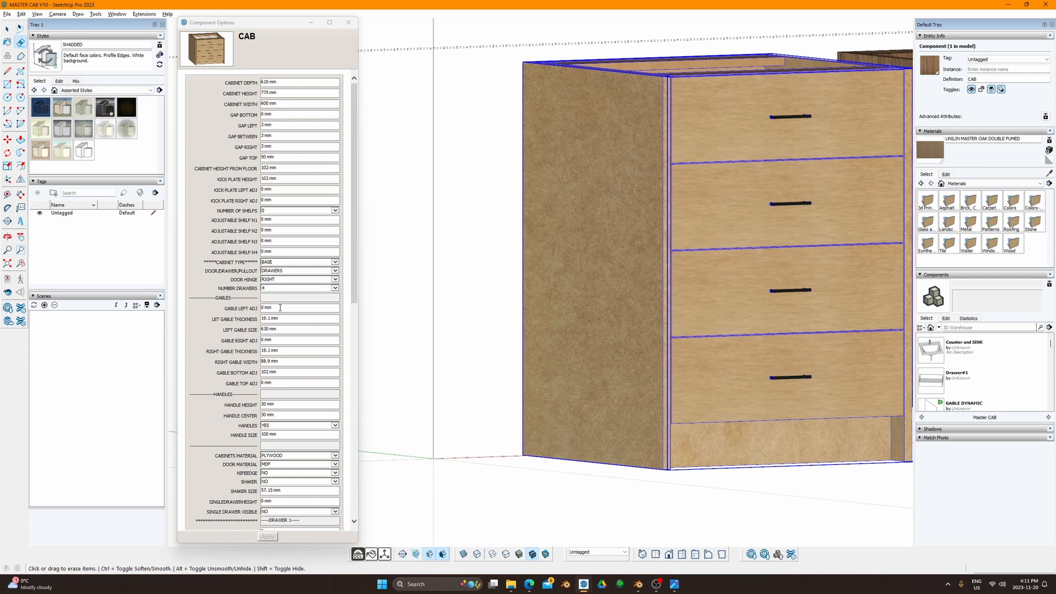
{"action": "left_click_drag", "start_coordinate": [280, 308], "coordinate": [264, 307]}
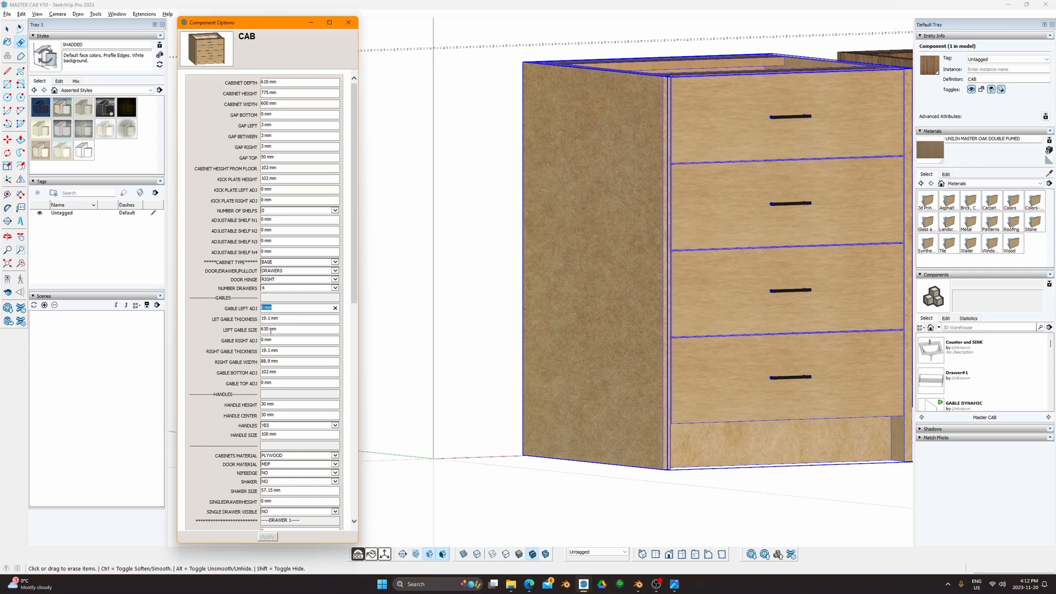
{"action": "left_click", "coordinate": [277, 373]}
{"action": "left_click_drag", "start_coordinate": [276, 373], "coordinate": [262, 372]}
{"action": "left_click", "coordinate": [290, 374]}
{"action": "double_click", "coordinate": [277, 374]}
{"action": "double_click", "coordinate": [264, 373]}
{"action": "left_click", "coordinate": [267, 371]}
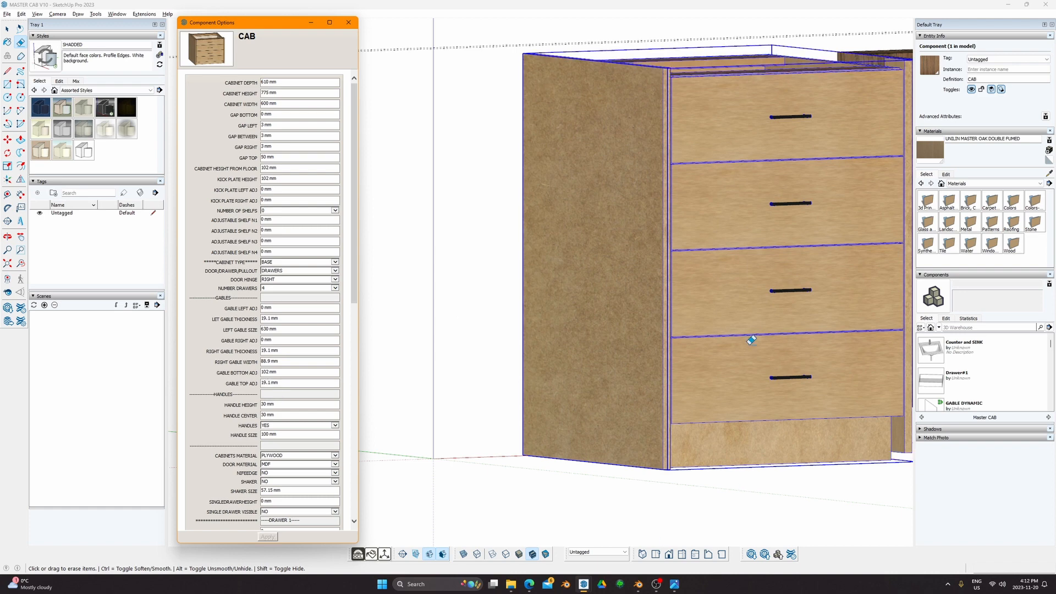
Step: Orbit around the drawer cabinet from several angles and bring up the OpenCutList menu
{"action": "mouse_move", "coordinate": [552, 254]}
{"action": "middle_mouse_down"}
{"action": "mouse_move", "coordinate": [414, 314]}
{"action": "mouse_move", "coordinate": [461, 385]}
{"action": "middle_mouse_up"}
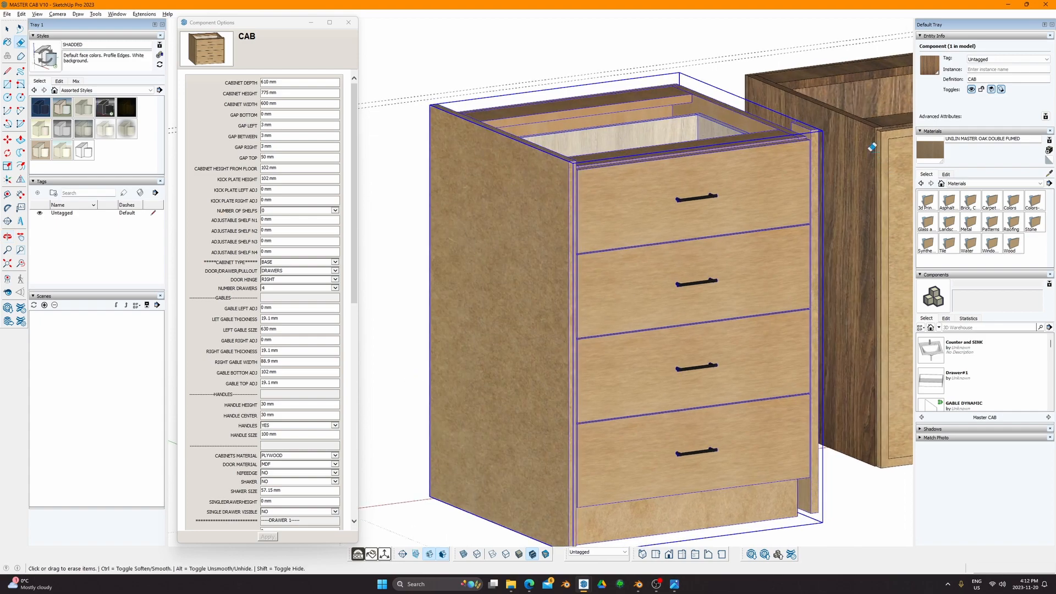
{"action": "middle_click_drag", "start_coordinate": [815, 128], "coordinate": [635, 44]}
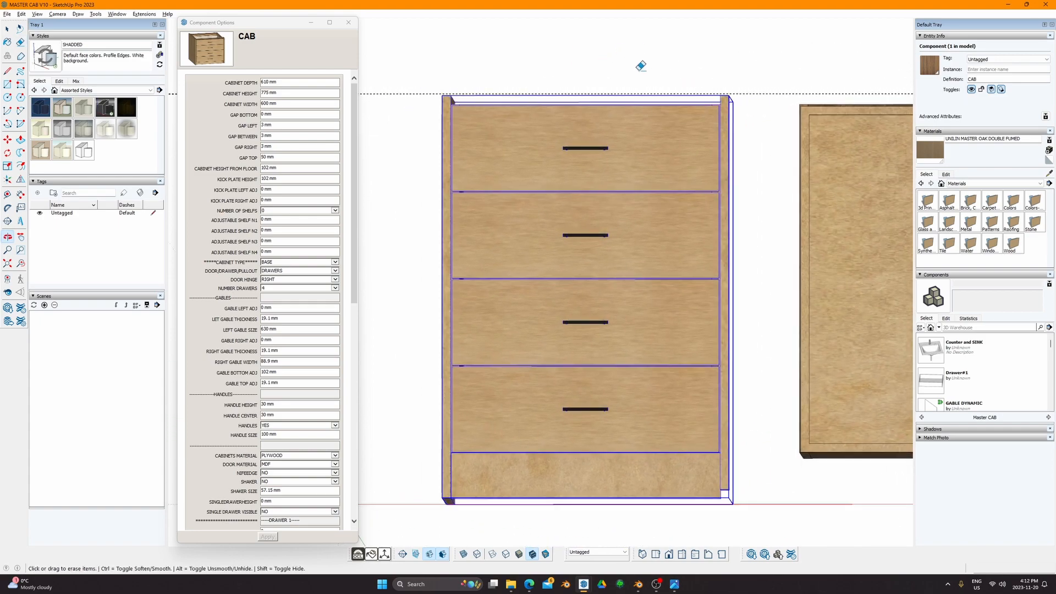
{"action": "middle_click_drag", "start_coordinate": [641, 167], "coordinate": [632, 256]}
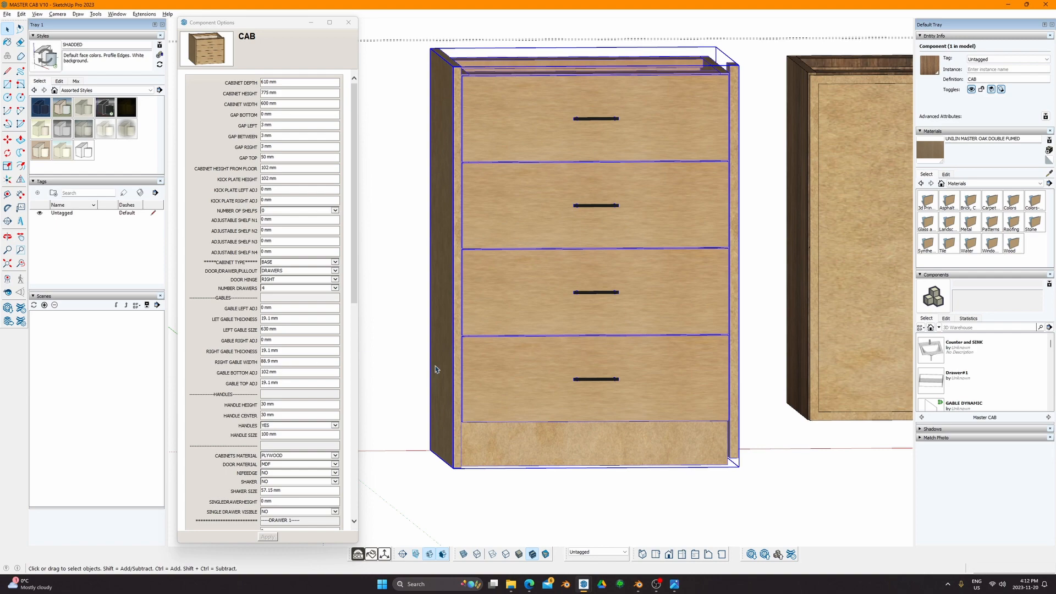
{"action": "middle_click_drag", "start_coordinate": [733, 459], "coordinate": [507, 154]}
{"action": "scroll", "coordinate": [466, 125], "scroll_direction": "up", "scroll_amount": 5}
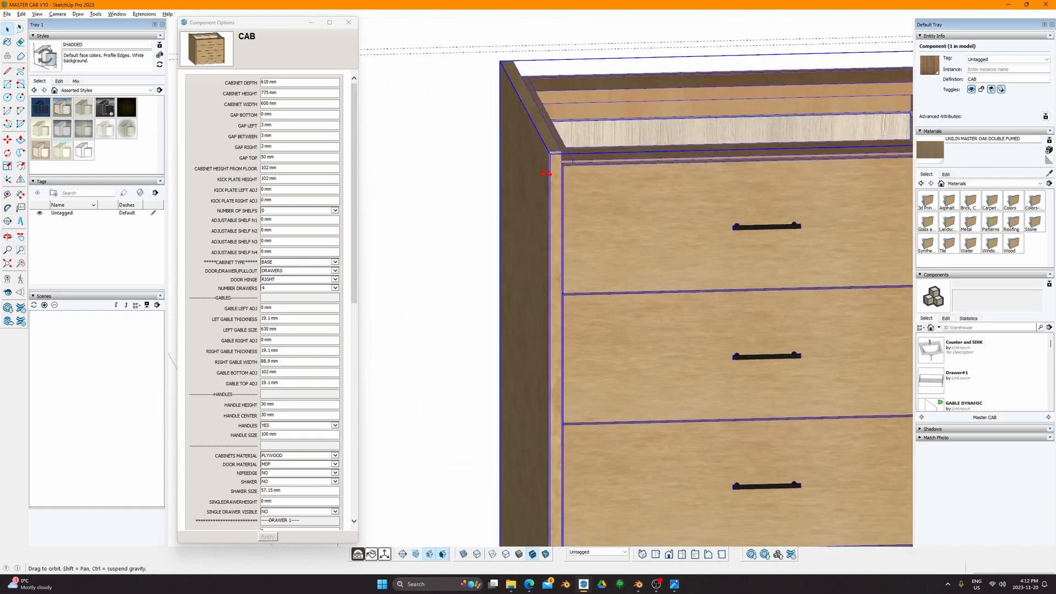
{"action": "middle_click_drag", "start_coordinate": [465, 126], "coordinate": [676, 210]}
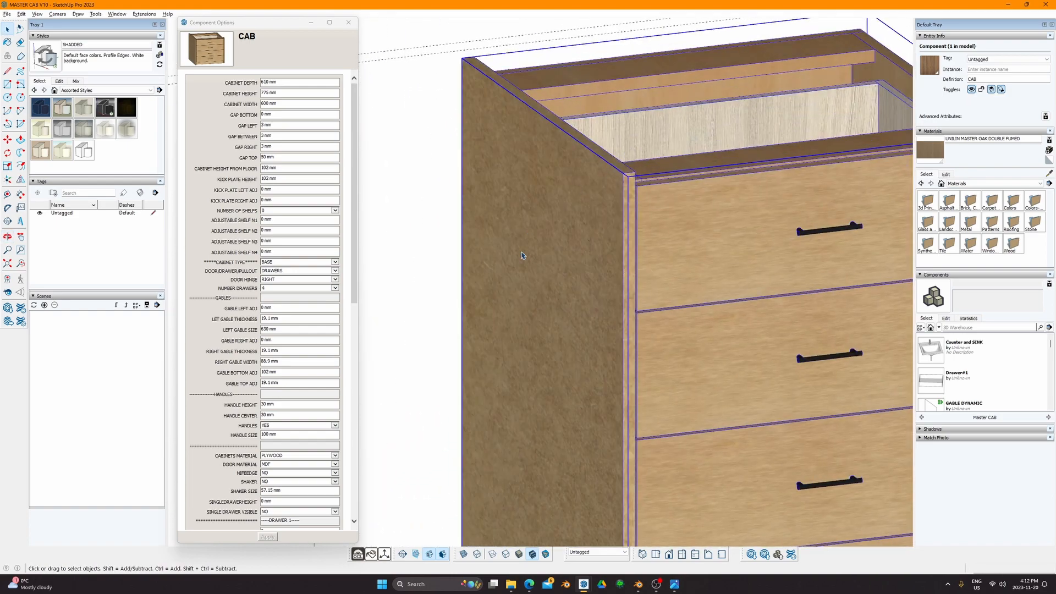
{"action": "left_click", "coordinate": [357, 554]}
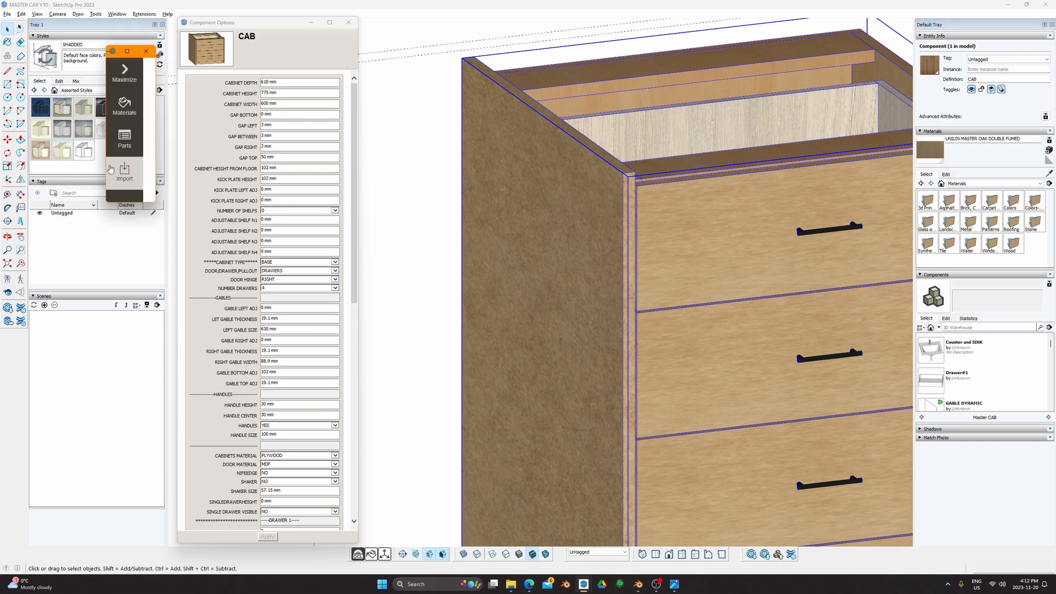
Step: Generate an OpenCutList parts list for the drawer cabinet
{"action": "left_click", "coordinate": [125, 170]}
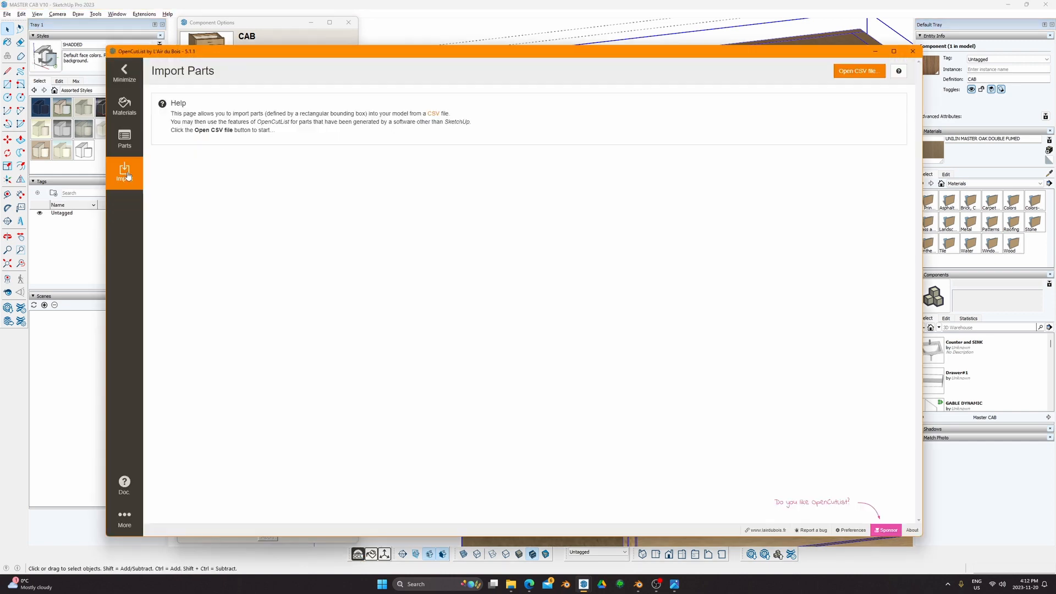
{"action": "left_click", "coordinate": [876, 51]}
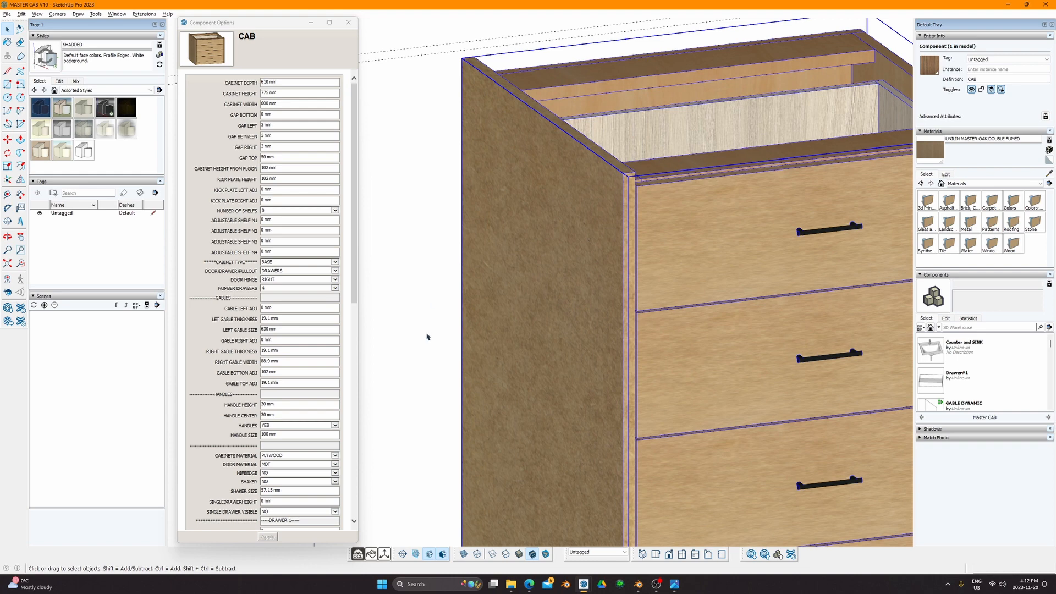
{"action": "left_click", "coordinate": [358, 553]}
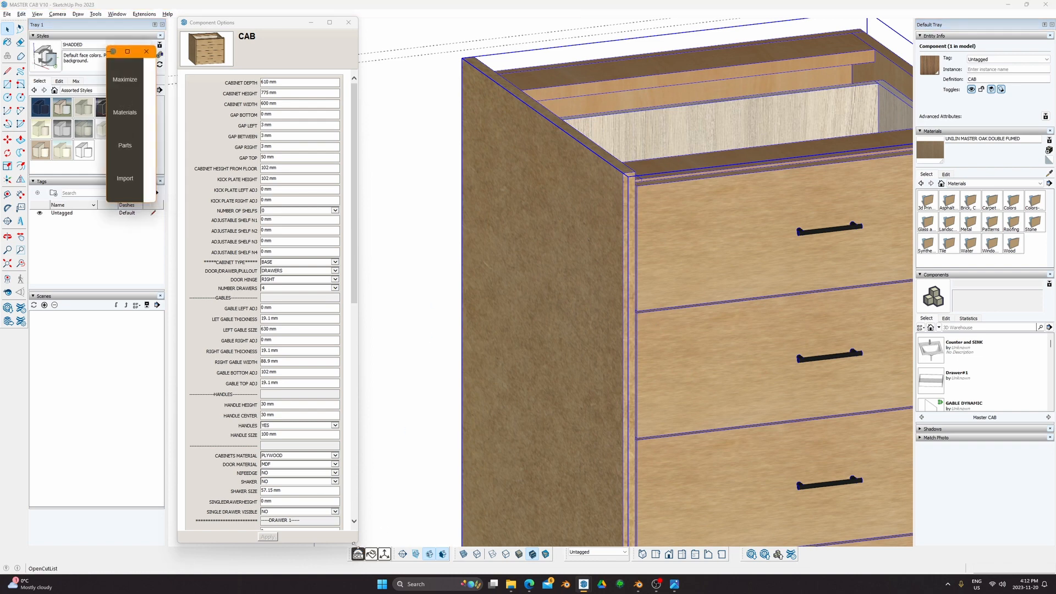
{"action": "left_click", "coordinate": [124, 139]}
{"action": "left_click", "coordinate": [658, 71]}
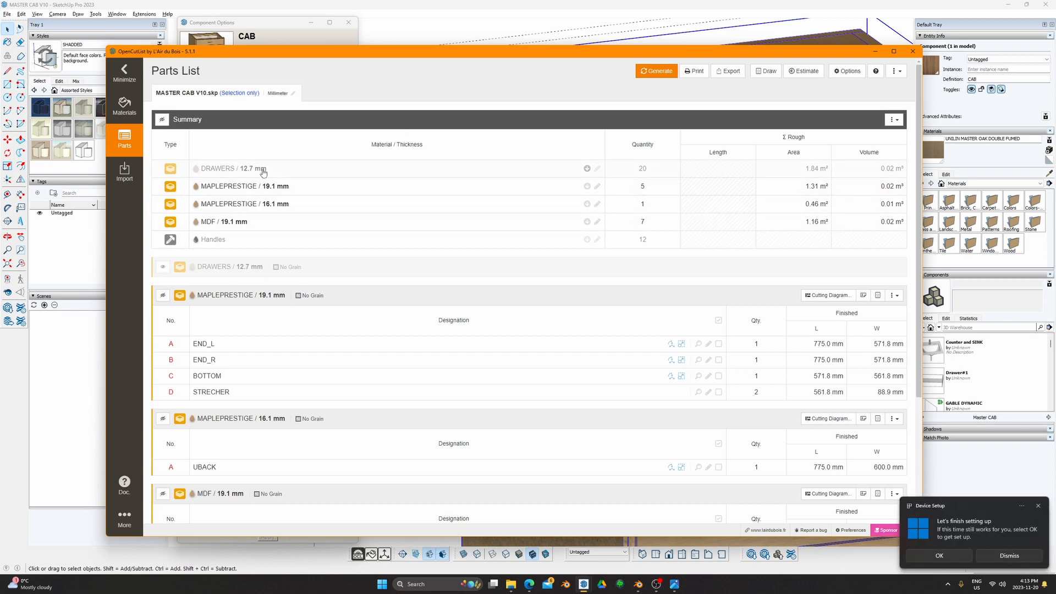
Step: Highlight the GABLELEFT part in the model from its properties, then close and minimize OpenCutList
{"action": "scroll", "coordinate": [330, 395], "scroll_direction": "down", "scroll_amount": 3}
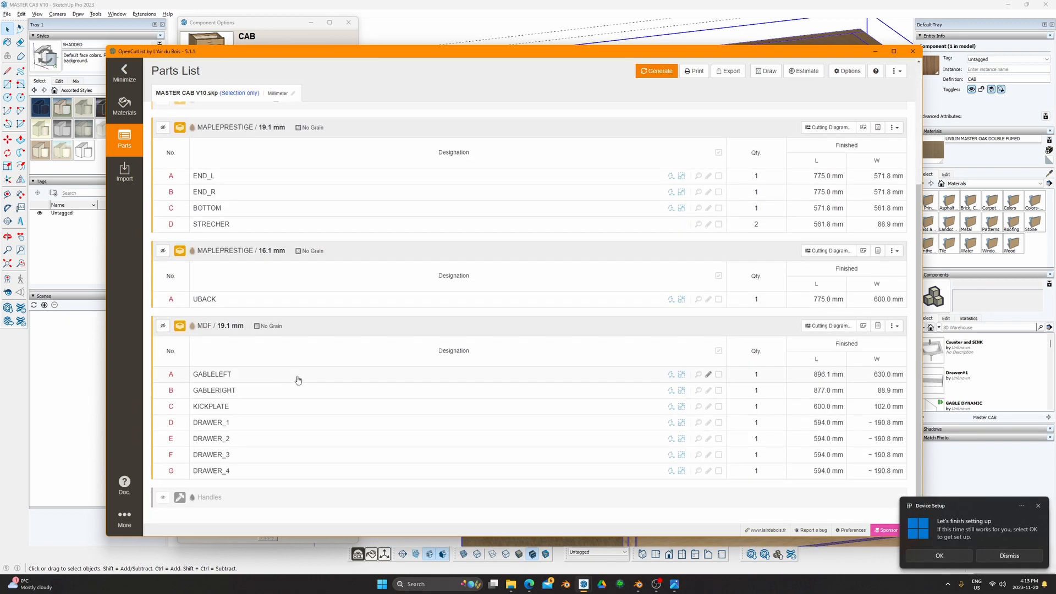
{"action": "left_click", "coordinate": [227, 381]}
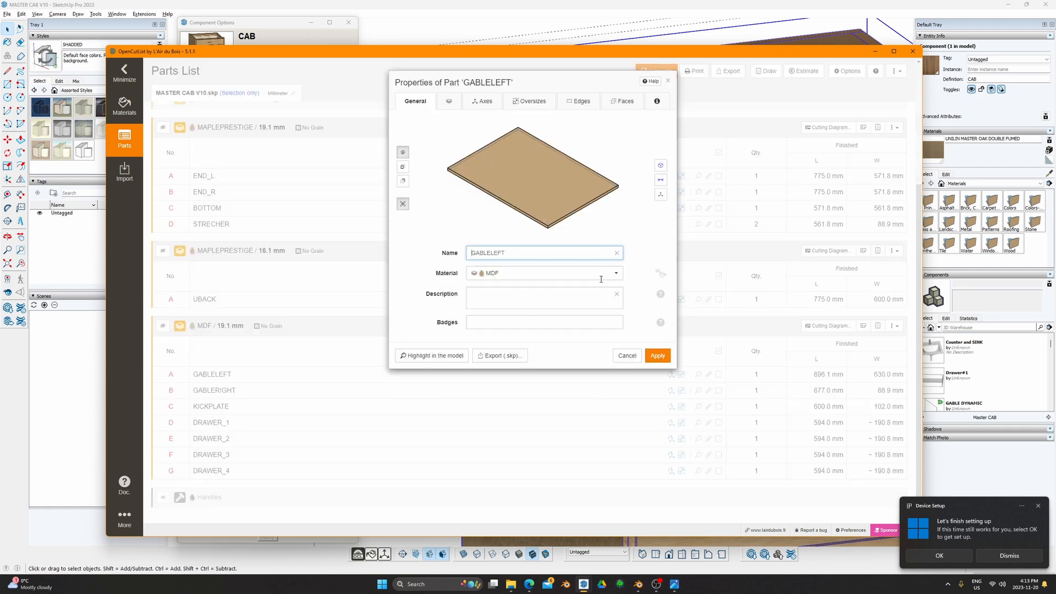
{"action": "left_click", "coordinate": [439, 356]}
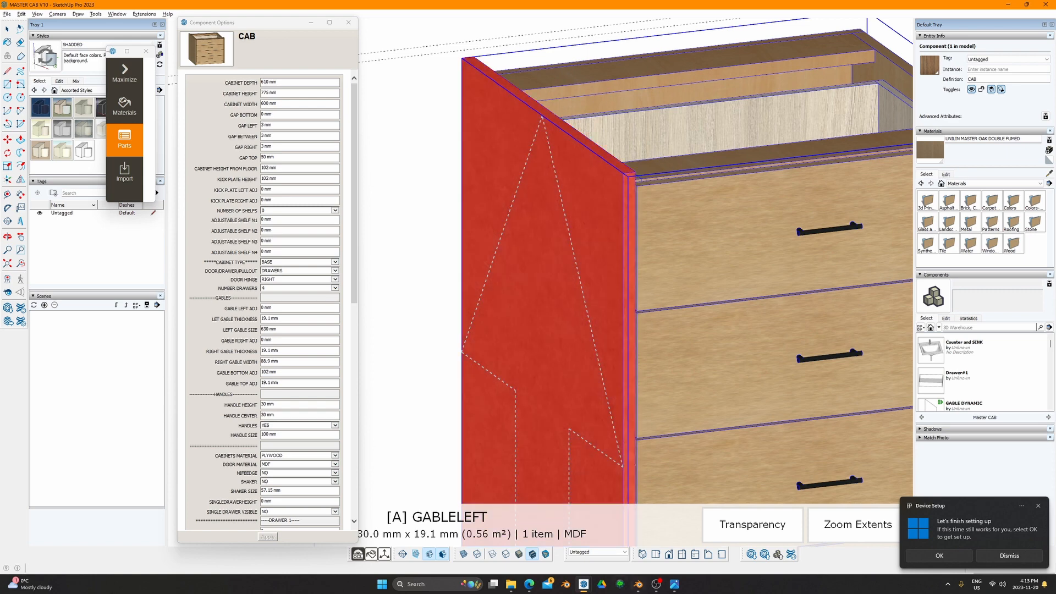
{"action": "mouse_move", "coordinate": [661, 588]}
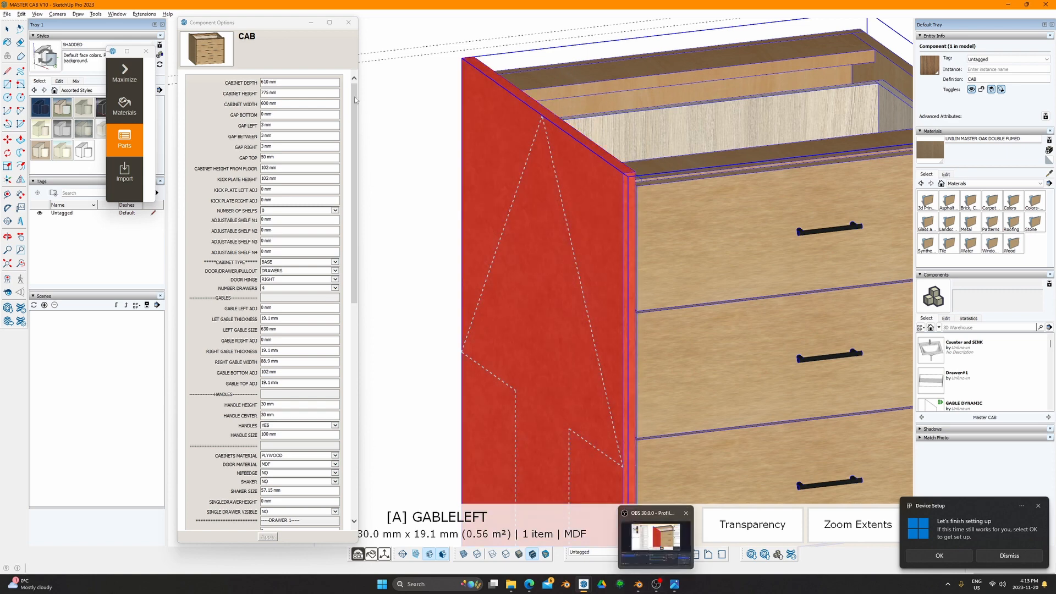
{"action": "left_click", "coordinate": [382, 94]}
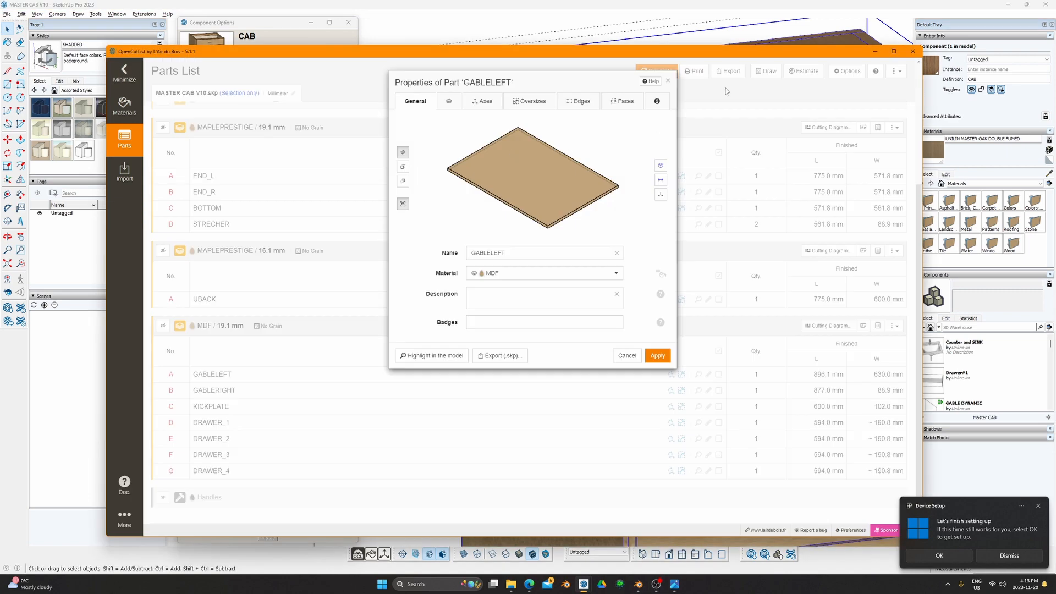
{"action": "left_click", "coordinate": [667, 82]}
{"action": "left_click", "coordinate": [875, 51]}
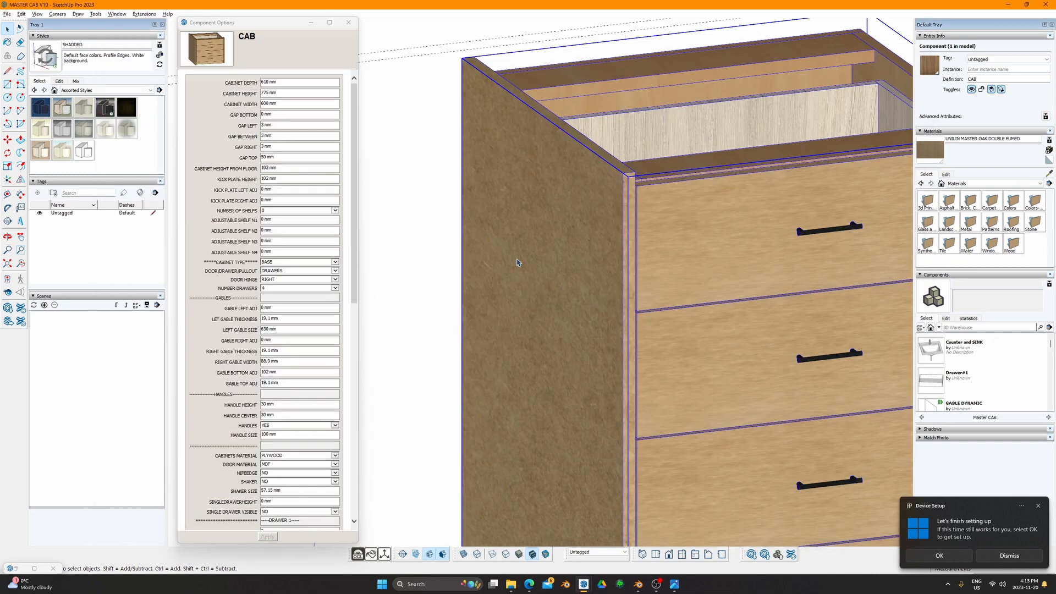
{"action": "scroll", "coordinate": [603, 256], "scroll_direction": "down", "scroll_amount": 2}
Step: Set both the left and right gable thickness values to 0
{"action": "scroll", "coordinate": [268, 319], "scroll_direction": "down", "scroll_amount": 3}
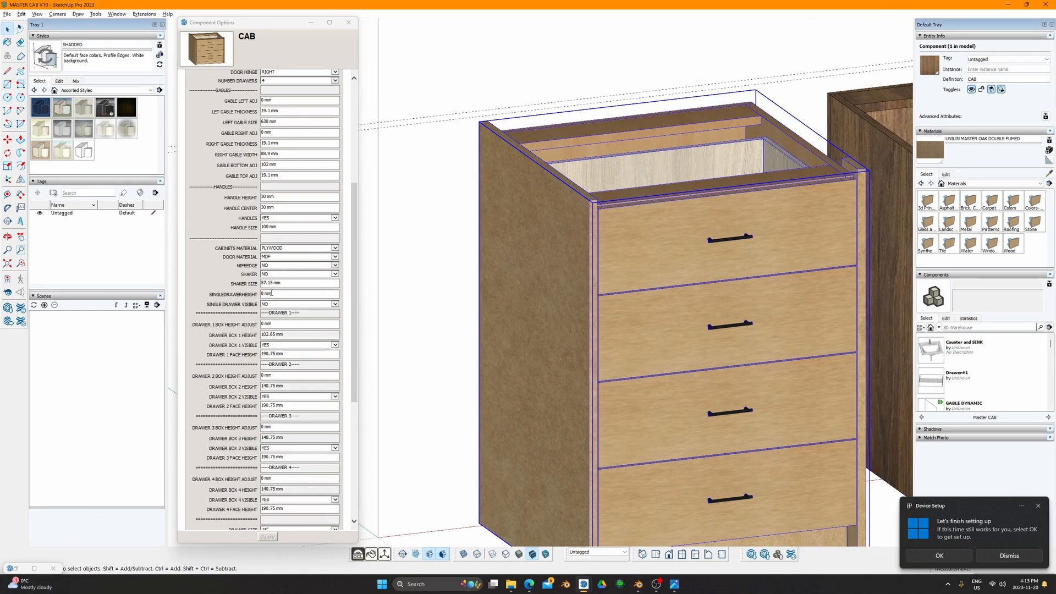
{"action": "middle_click_drag", "start_coordinate": [571, 236], "coordinate": [500, 258], "text": "shift"}
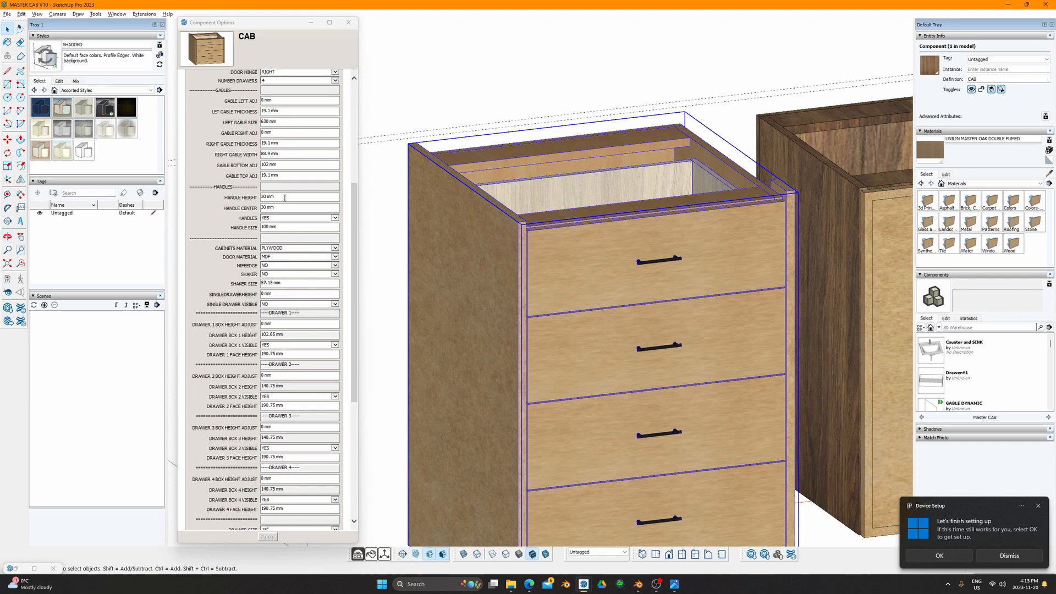
{"action": "scroll", "coordinate": [284, 197], "scroll_direction": "up", "scroll_amount": 6}
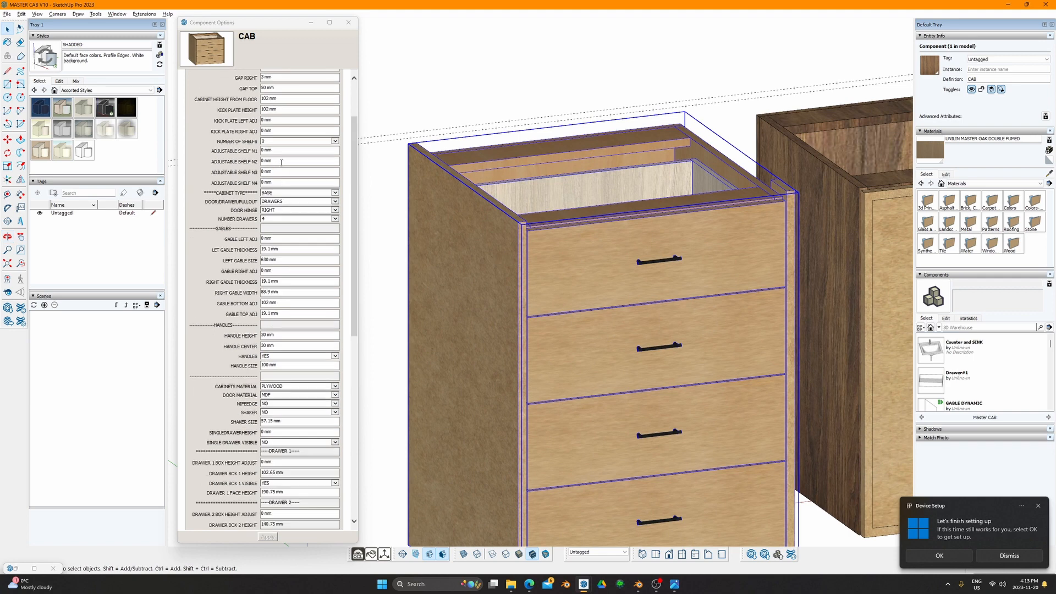
{"action": "left_click", "coordinate": [281, 248]}
{"action": "left_click_drag", "start_coordinate": [281, 248], "coordinate": [238, 249]}
{"action": "type", "text": "0"}
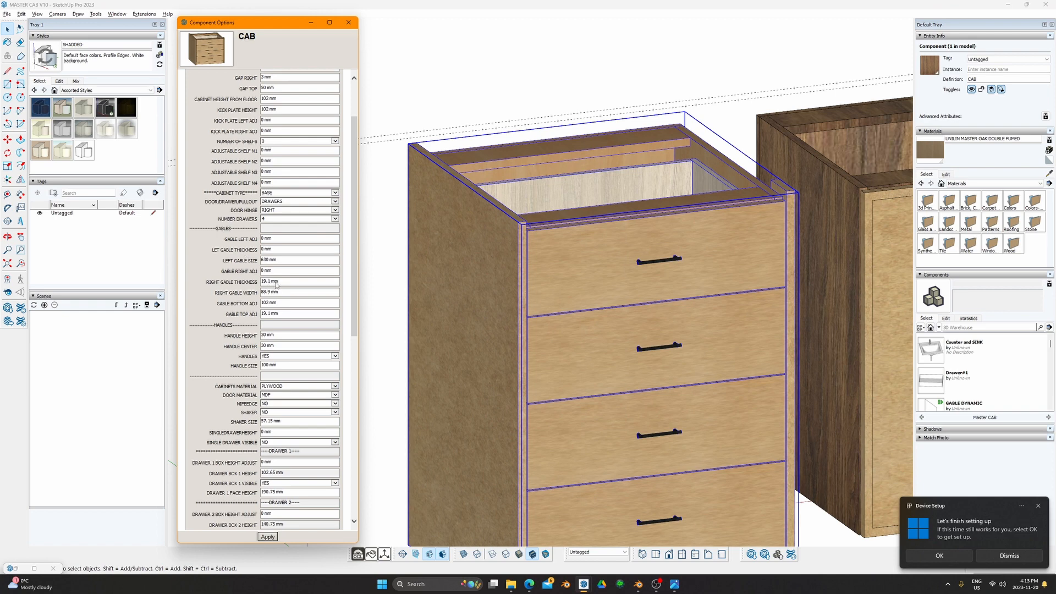
{"action": "left_click", "coordinate": [279, 281]}
{"action": "left_click", "coordinate": [221, 234]}
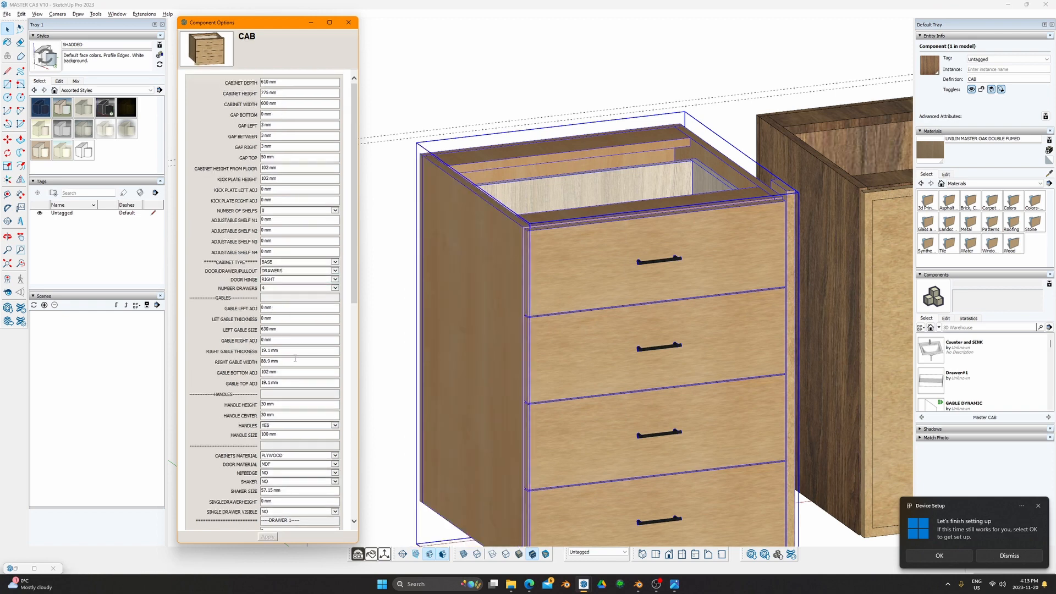
{"action": "left_click_drag", "start_coordinate": [288, 351], "coordinate": [249, 349]}
{"action": "type", "text": "0"}
{"action": "key", "text": "Return"}
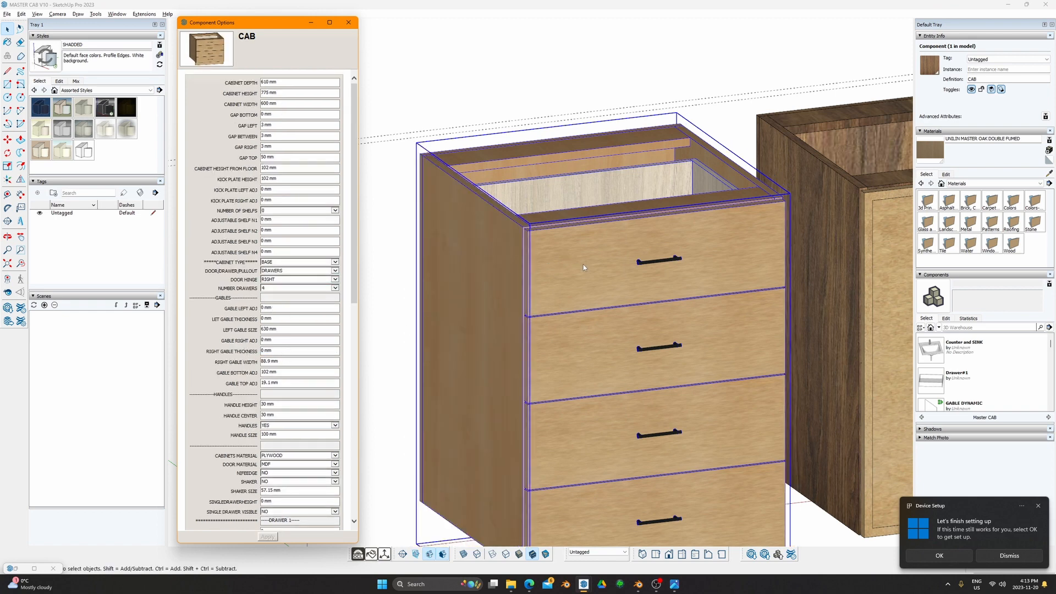
Step: Try NIFEEDGE set to YES on the cabinet, then set it back to NO
{"action": "scroll", "coordinate": [615, 291], "scroll_direction": "down", "scroll_amount": 3}
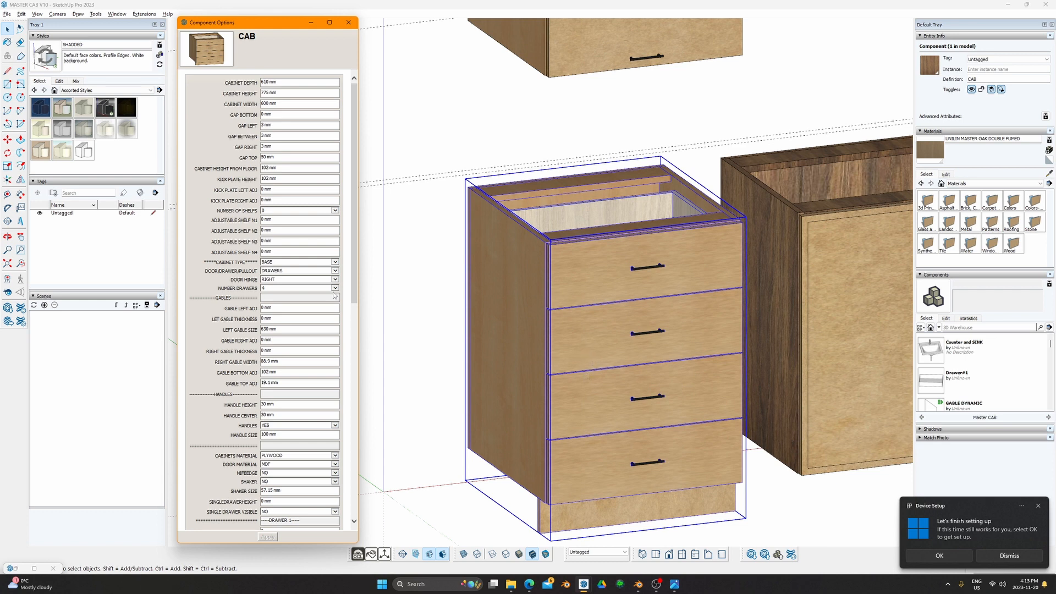
{"action": "left_click", "coordinate": [296, 473]}
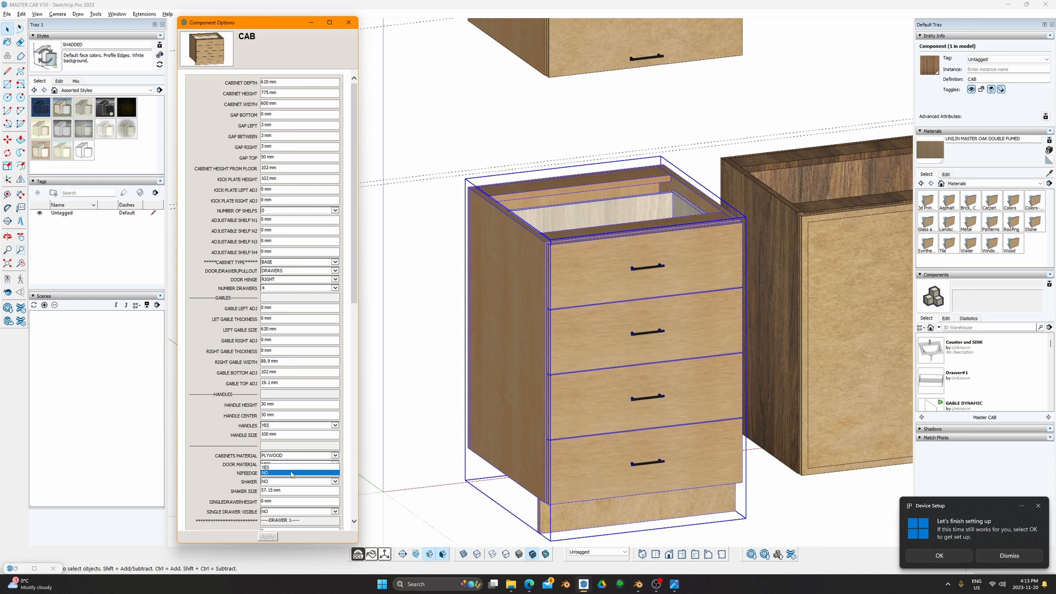
{"action": "left_click", "coordinate": [272, 467]}
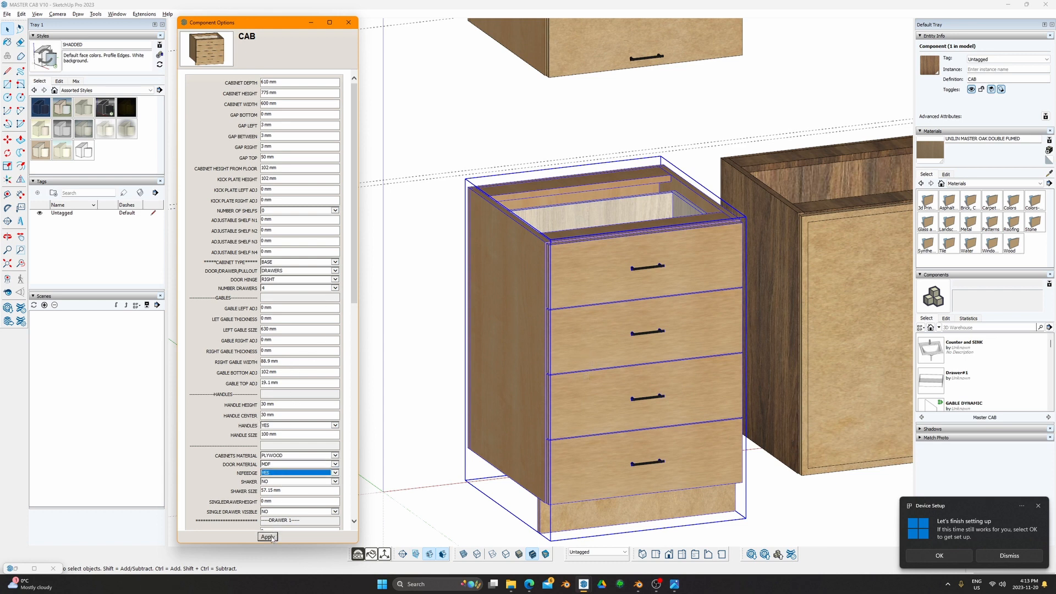
{"action": "left_click", "coordinate": [267, 536]}
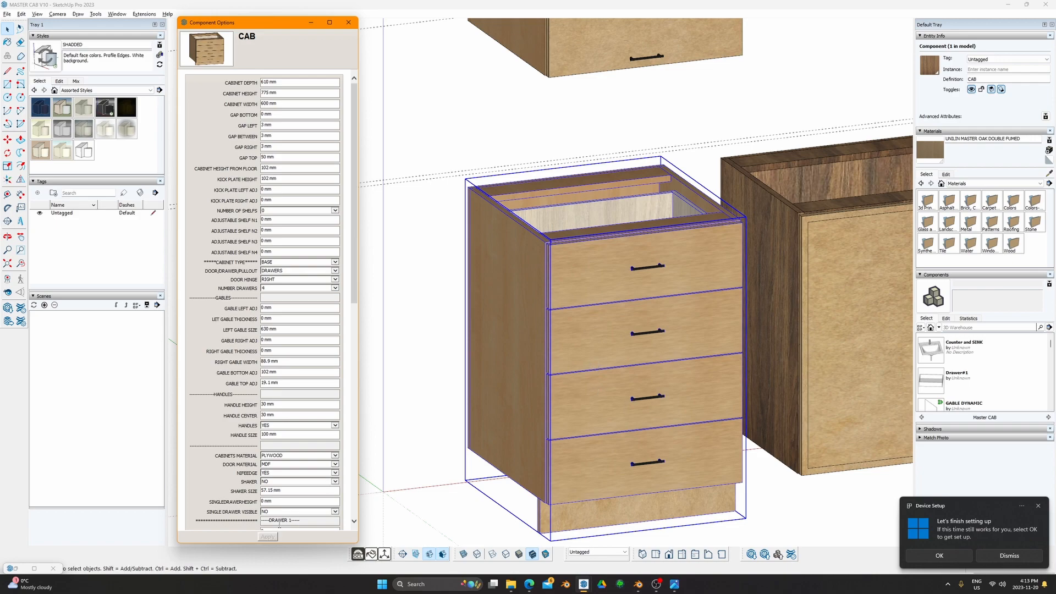
{"action": "mouse_move", "coordinate": [531, 245]}
{"action": "middle_mouse_down", "text": "shift"}
{"action": "mouse_move", "coordinate": [518, 299]}
{"action": "mouse_move", "coordinate": [911, 349]}
{"action": "mouse_move", "coordinate": [695, 304]}
{"action": "mouse_move", "coordinate": [550, 341]}
{"action": "mouse_move", "coordinate": [262, 456]}
{"action": "middle_mouse_up", "text": "shift"}
{"action": "scroll", "coordinate": [520, 300], "scroll_direction": "up", "scroll_amount": 3}
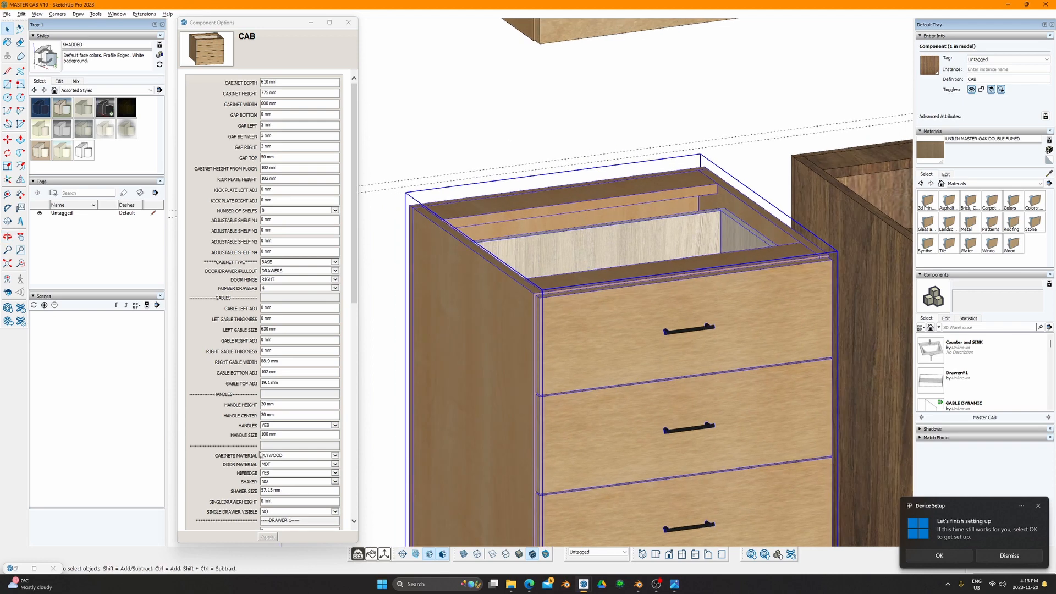
{"action": "left_click", "coordinate": [269, 472]}
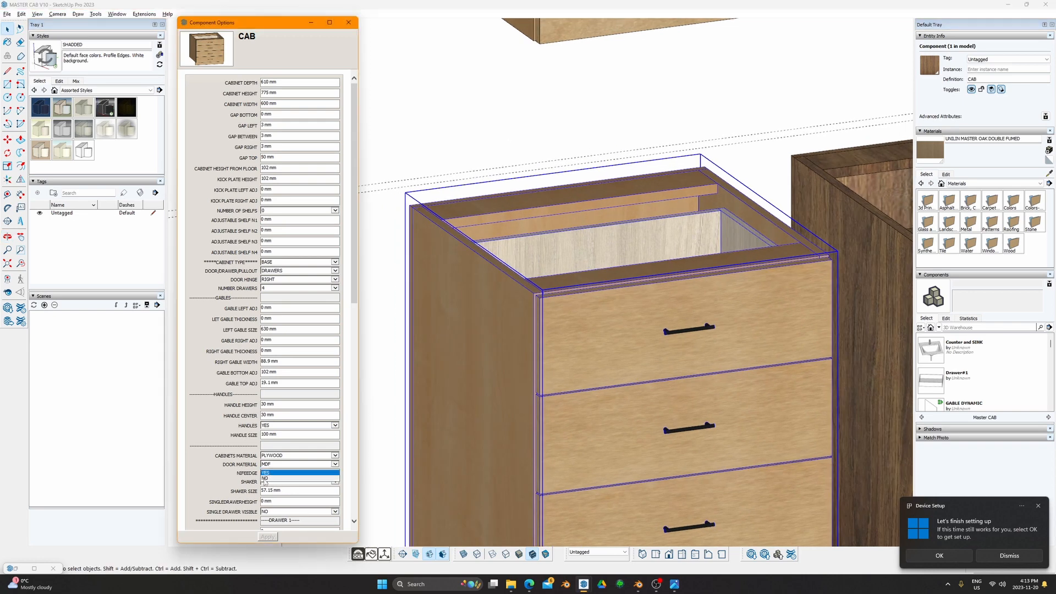
{"action": "left_click", "coordinate": [269, 484]}
{"action": "scroll", "coordinate": [265, 456], "scroll_direction": "down", "scroll_amount": 5}
{"action": "scroll", "coordinate": [264, 454], "scroll_direction": "down", "scroll_amount": 3}
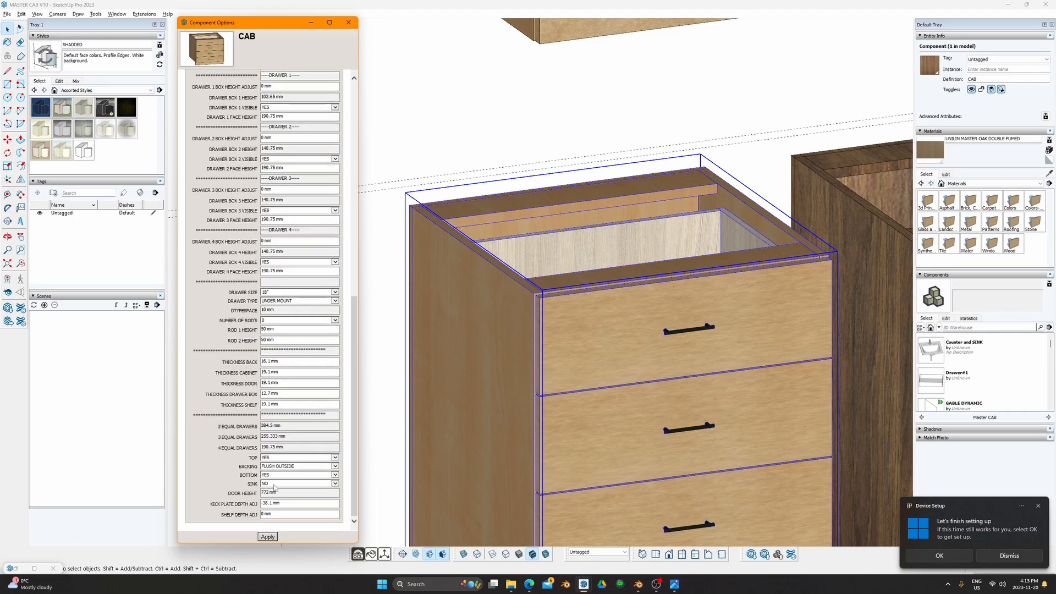
Step: Pan and orbit over to the right side of the two-door cabinet
{"action": "middle_click_drag", "start_coordinate": [507, 386], "coordinate": [422, 306], "text": "shift"}
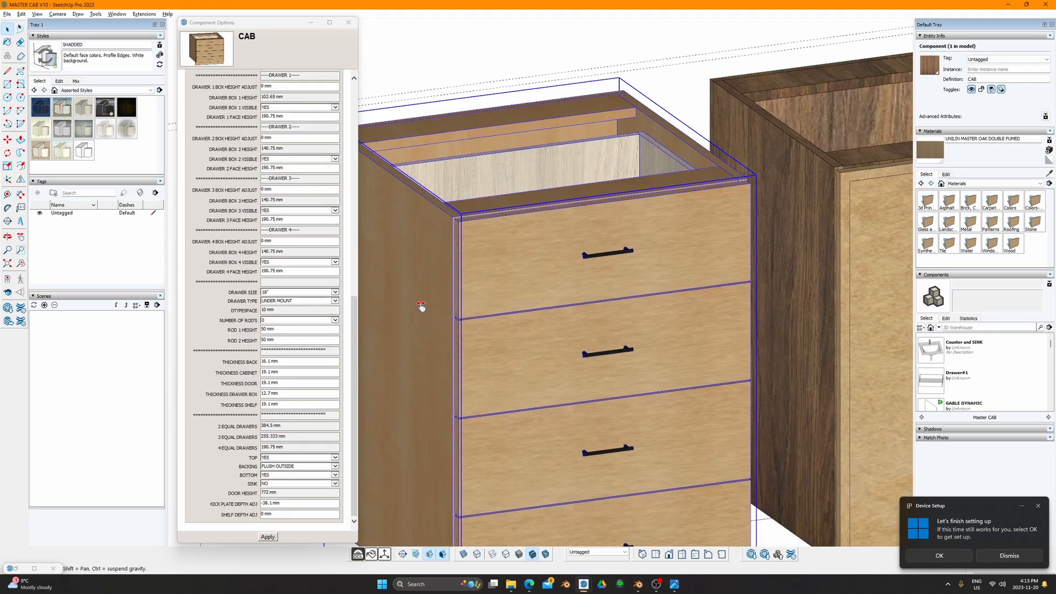
{"action": "scroll", "coordinate": [422, 307], "scroll_direction": "down", "scroll_amount": 2}
{"action": "scroll", "coordinate": [535, 341], "scroll_direction": "down", "scroll_amount": 1}
{"action": "middle_click_drag", "start_coordinate": [535, 342], "coordinate": [550, 398], "text": "shift"}
{"action": "mouse_move", "coordinate": [739, 385]}
{"action": "middle_mouse_down", "text": "shift"}
{"action": "mouse_move", "coordinate": [523, 393]}
{"action": "mouse_move", "coordinate": [538, 463]}
{"action": "middle_mouse_up", "text": "shift"}
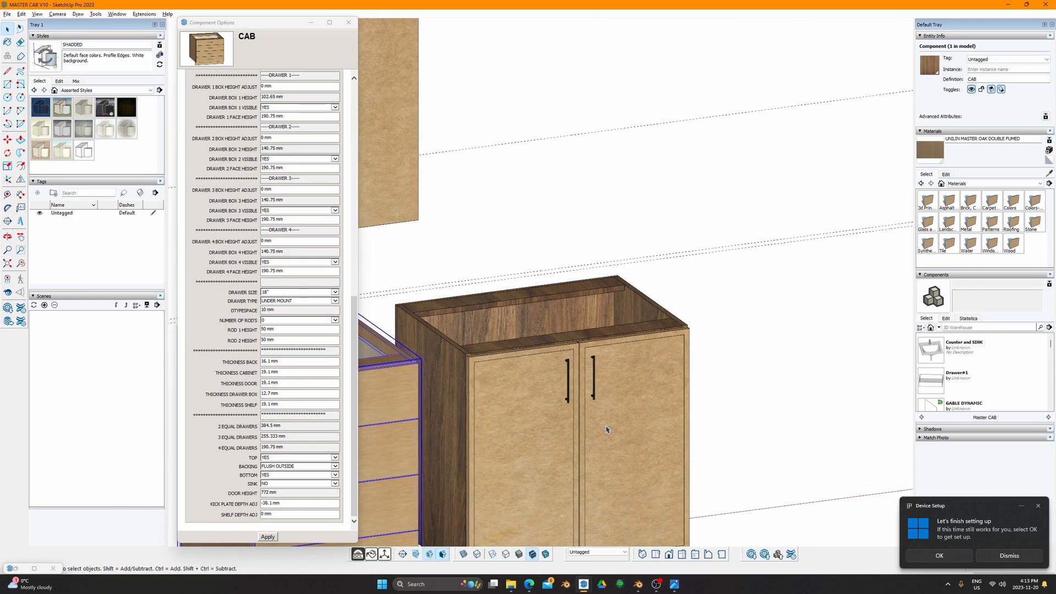
{"action": "middle_click_drag", "start_coordinate": [605, 429], "coordinate": [542, 426]}
{"action": "middle_click_drag", "start_coordinate": [748, 410], "coordinate": [672, 408]}
Step: Select the two-door cabinet and change its cabinet material from WALNUT to PLYWOOD
{"action": "left_click", "coordinate": [712, 373]}
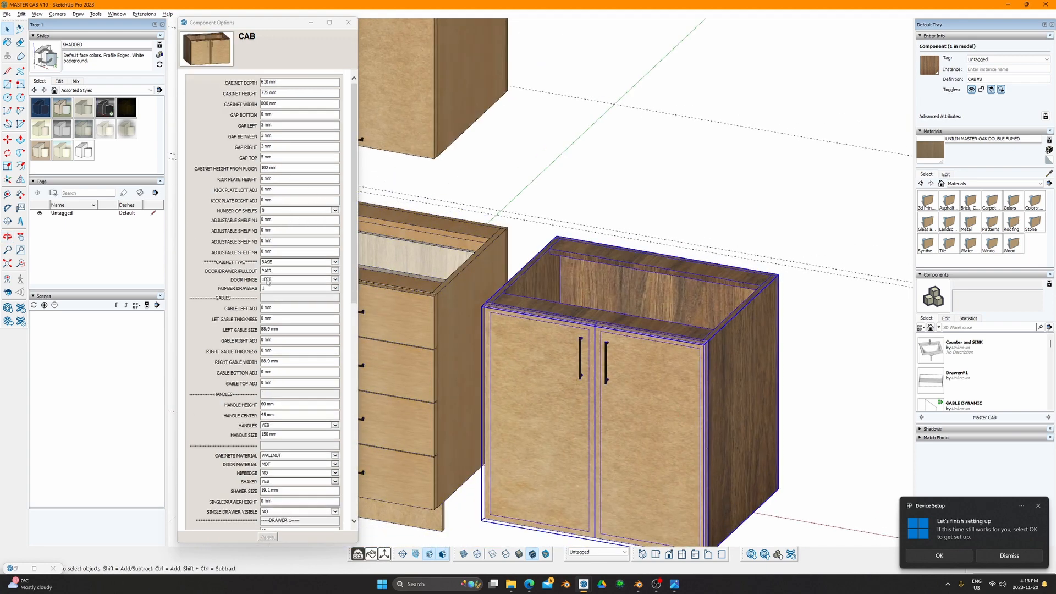
{"action": "left_click", "coordinate": [295, 457]}
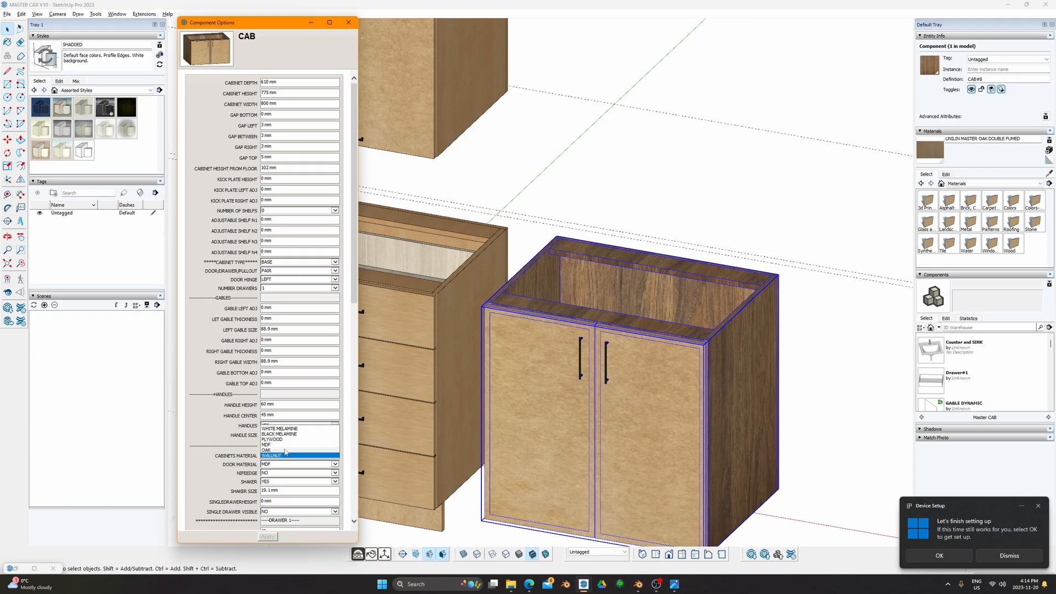
{"action": "left_click", "coordinate": [286, 446]}
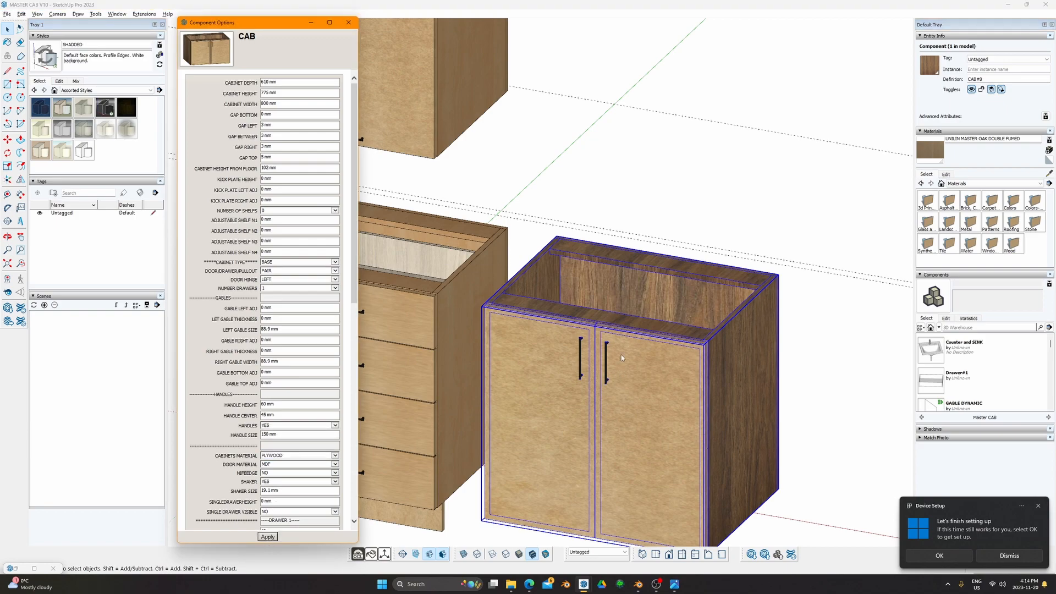
{"action": "middle_click_drag", "start_coordinate": [620, 358], "coordinate": [544, 225]}
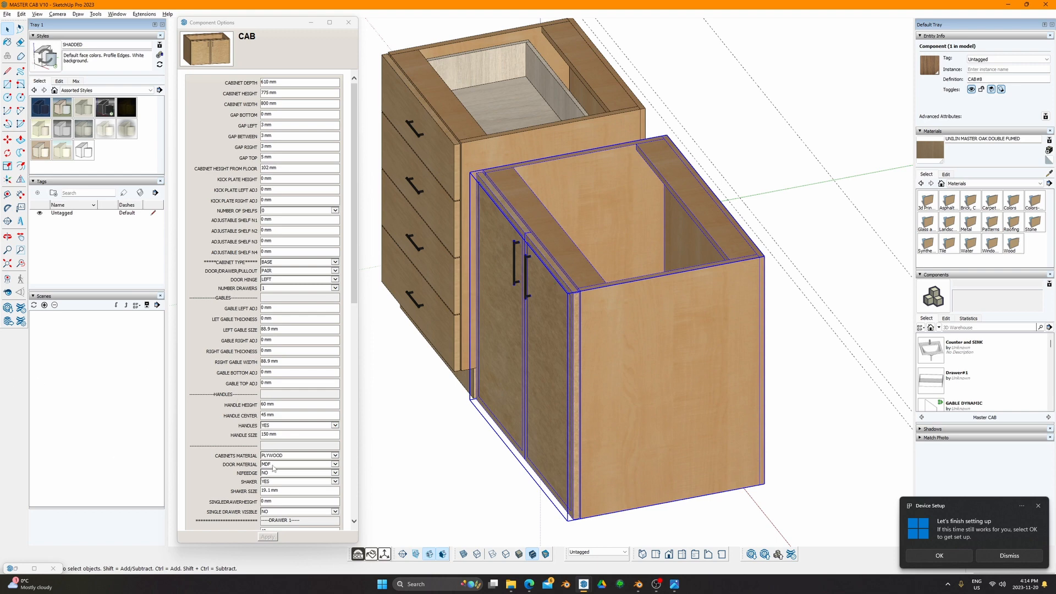
Step: Set SINK to YES and orbit to look down into the cabinet interior
{"action": "scroll", "coordinate": [273, 468], "scroll_direction": "down", "scroll_amount": 8}
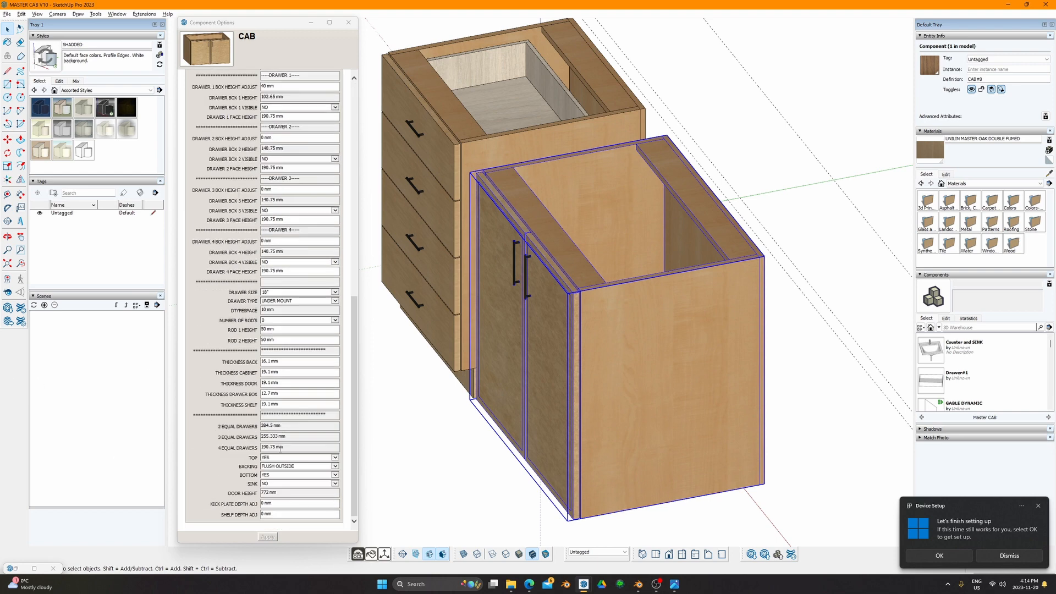
{"action": "left_click", "coordinate": [283, 483]}
{"action": "left_click", "coordinate": [279, 493]}
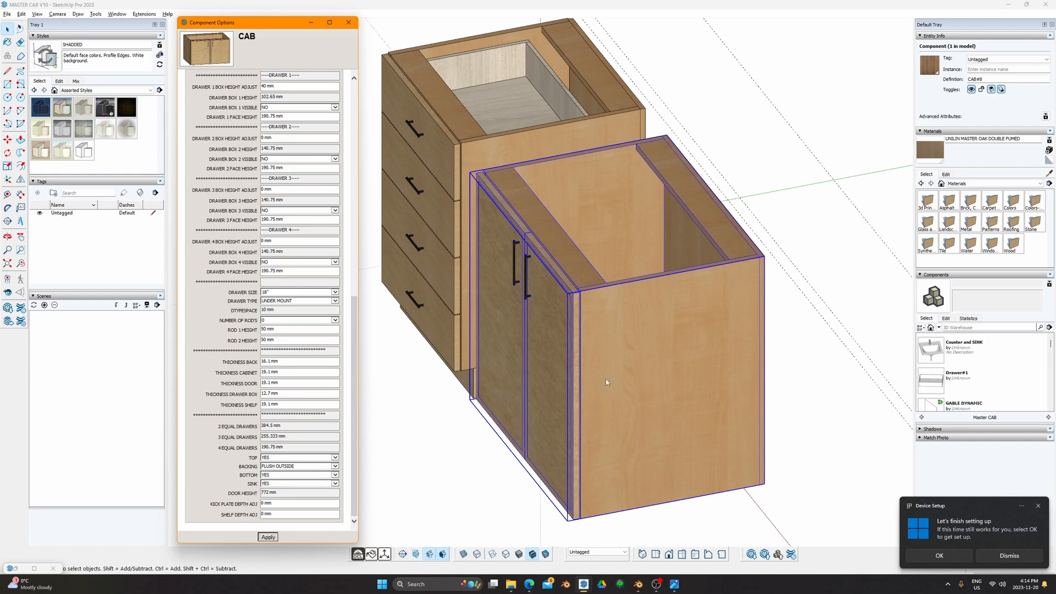
{"action": "middle_click_drag", "start_coordinate": [688, 300], "coordinate": [529, 260]}
{"action": "middle_click_drag", "start_coordinate": [609, 263], "coordinate": [711, 220]}
{"action": "middle_click_drag", "start_coordinate": [599, 244], "coordinate": [505, 210]}
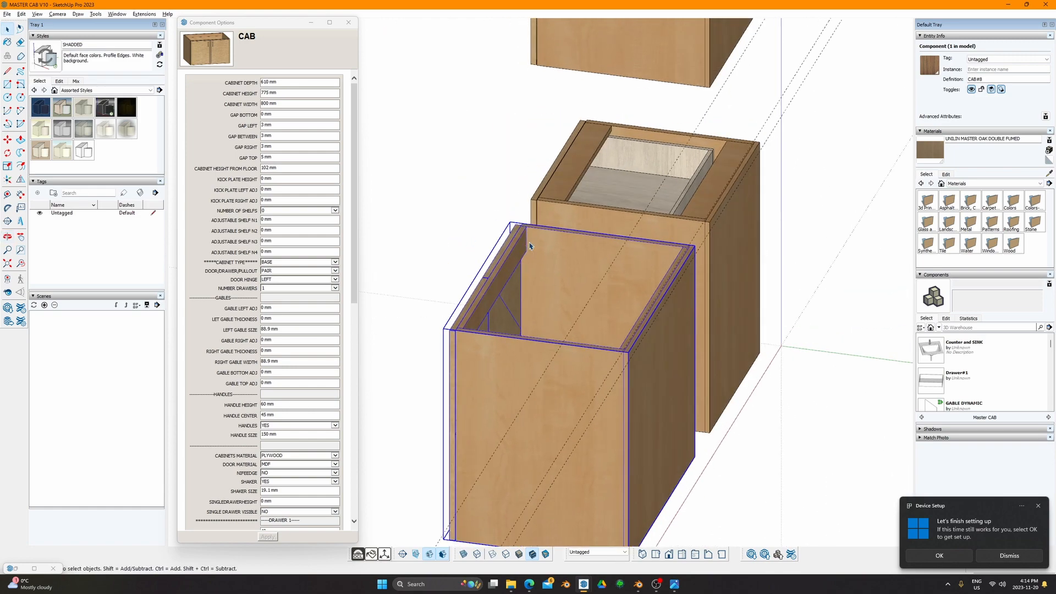
{"action": "middle_click_drag", "start_coordinate": [530, 246], "coordinate": [709, 287]}
{"action": "scroll", "coordinate": [610, 260], "scroll_direction": "up", "scroll_amount": 4}
{"action": "middle_click_drag", "start_coordinate": [610, 247], "coordinate": [408, 253], "text": "shift"}
{"action": "scroll", "coordinate": [497, 204], "scroll_direction": "up", "scroll_amount": 3}
{"action": "scroll", "coordinate": [575, 337], "scroll_direction": "down", "scroll_amount": 3}
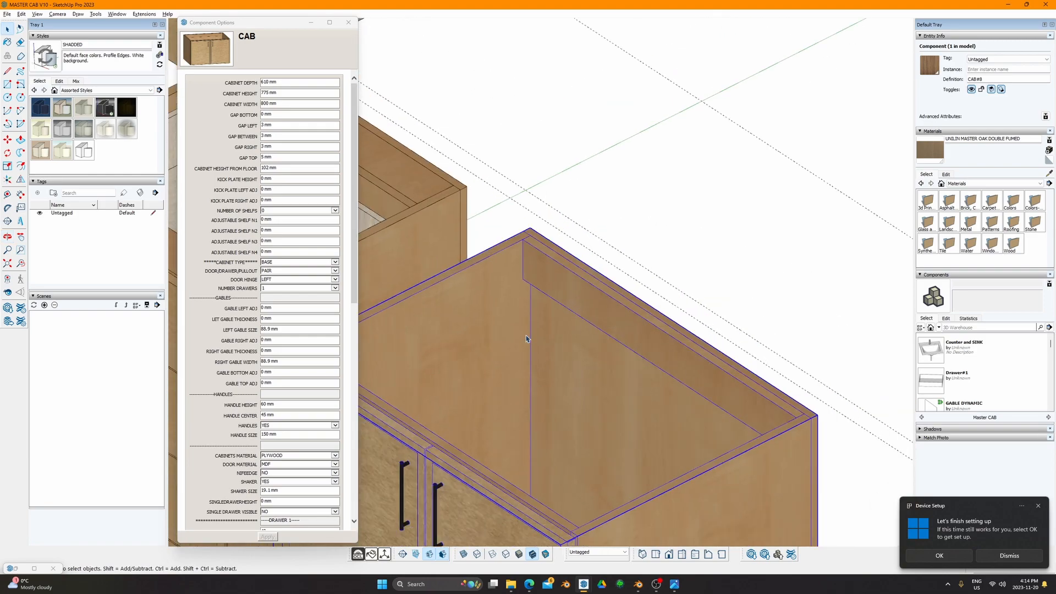
{"action": "middle_click_drag", "start_coordinate": [574, 337], "coordinate": [778, 191]}
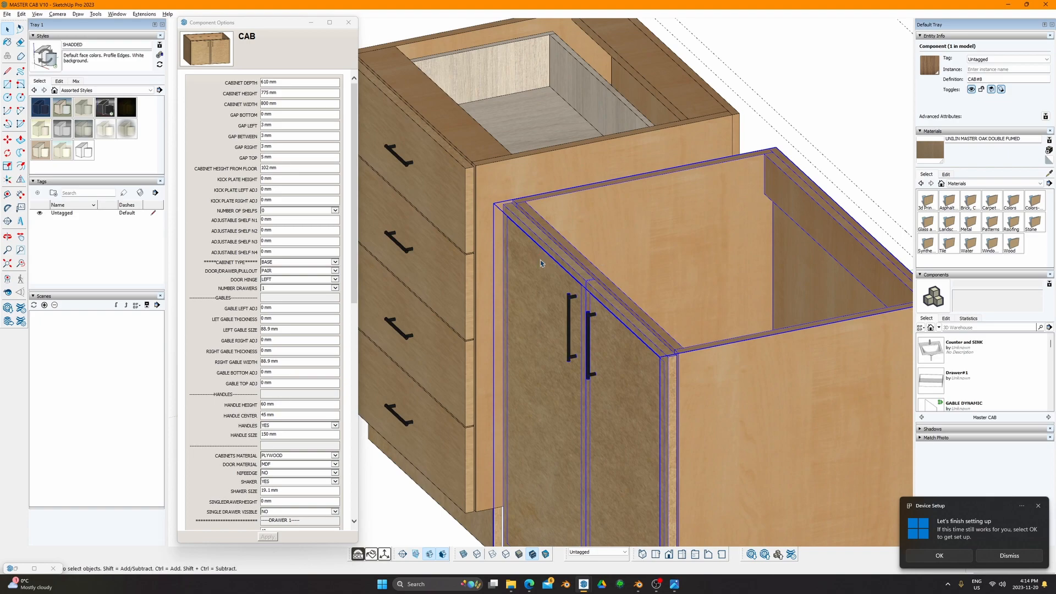
{"action": "middle_click_drag", "start_coordinate": [540, 263], "coordinate": [591, 330]}
Step: Switch to the SPOSA-KITCHEN model and hide the island countertop to expose the sink cabinet
{"action": "mouse_move", "coordinate": [586, 588]}
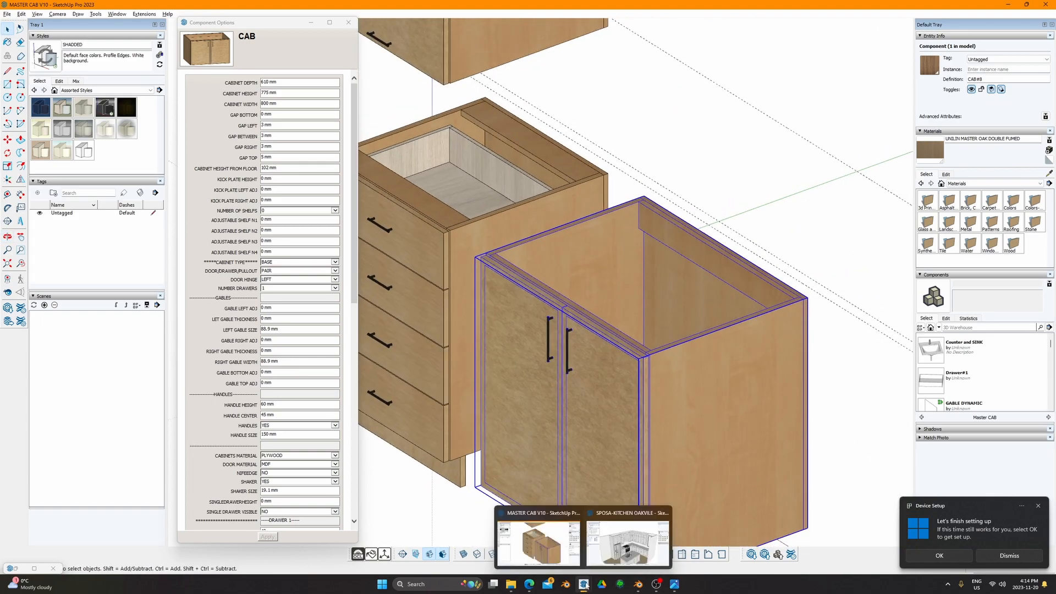
{"action": "left_click", "coordinate": [633, 536]}
{"action": "left_click", "coordinate": [609, 433]}
{"action": "key", "text": "shift+h"}
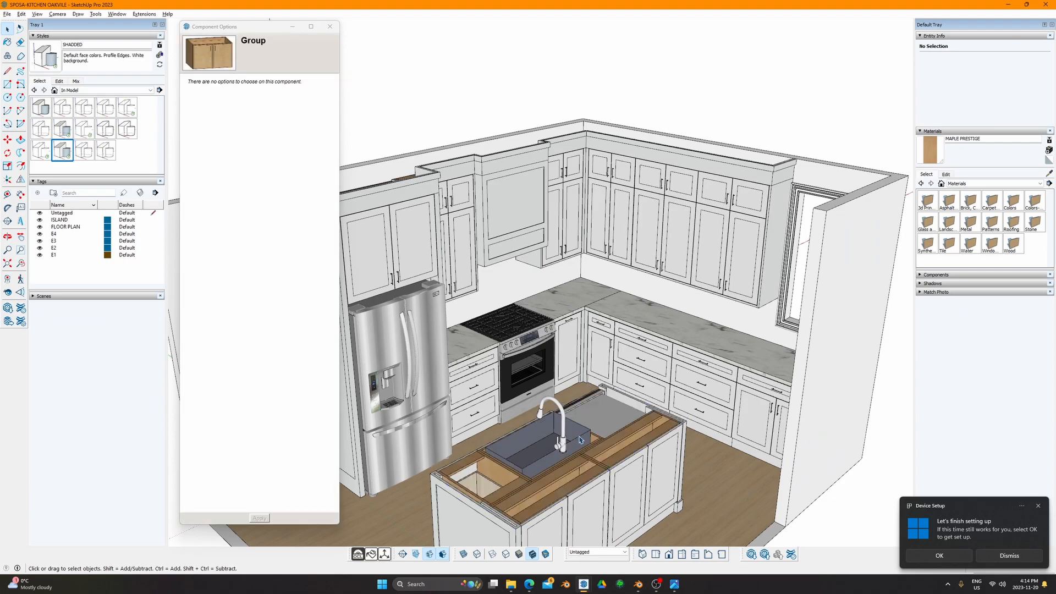
{"action": "scroll", "coordinate": [514, 461], "scroll_direction": "up", "scroll_amount": 6}
{"action": "middle_click_drag", "start_coordinate": [514, 461], "coordinate": [545, 419]}
{"action": "scroll", "coordinate": [687, 338], "scroll_direction": "up", "scroll_amount": 5}
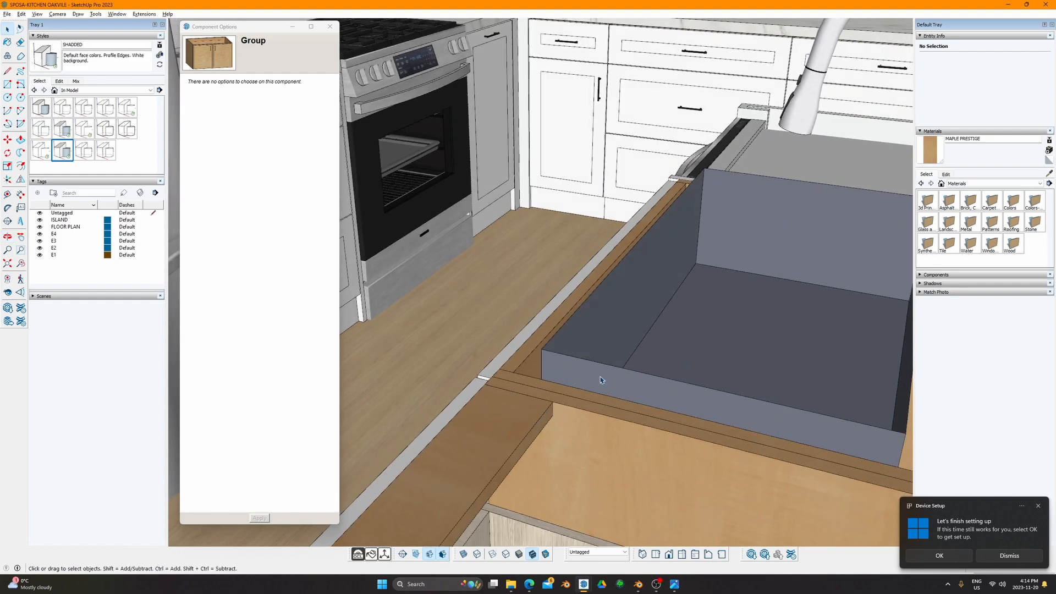
{"action": "middle_click_drag", "start_coordinate": [601, 379], "coordinate": [493, 353]}
{"action": "middle_click_drag", "start_coordinate": [726, 309], "coordinate": [776, 371]}
{"action": "middle_click_drag", "start_coordinate": [649, 379], "coordinate": [739, 353]}
{"action": "left_click", "coordinate": [552, 331]}
{"action": "key", "text": "Delete"}
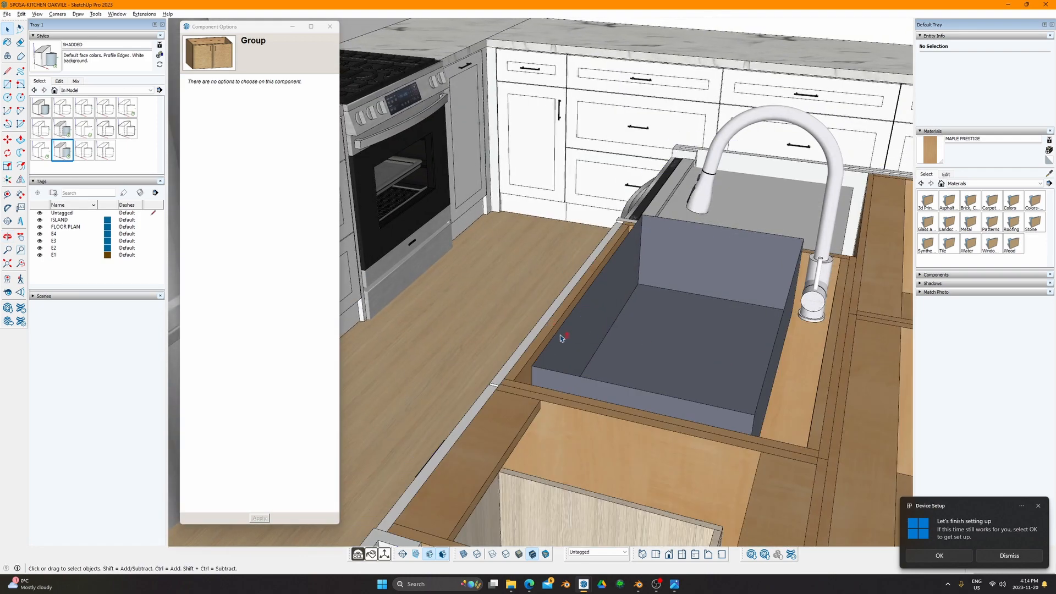
{"action": "scroll", "coordinate": [556, 333], "scroll_direction": "up", "scroll_amount": 3}
{"action": "scroll", "coordinate": [573, 346], "scroll_direction": "down", "scroll_amount": 2}
Step: Set the island sink cabinet's SINK option to NO and apply it
{"action": "left_click", "coordinate": [523, 377]}
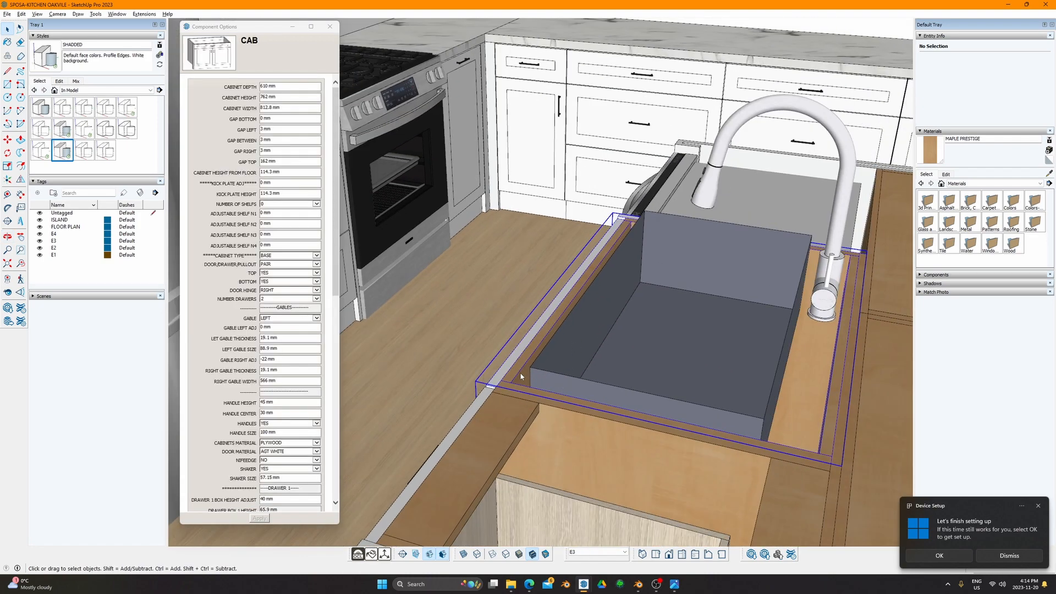
{"action": "scroll", "coordinate": [301, 455], "scroll_direction": "down", "scroll_amount": 8}
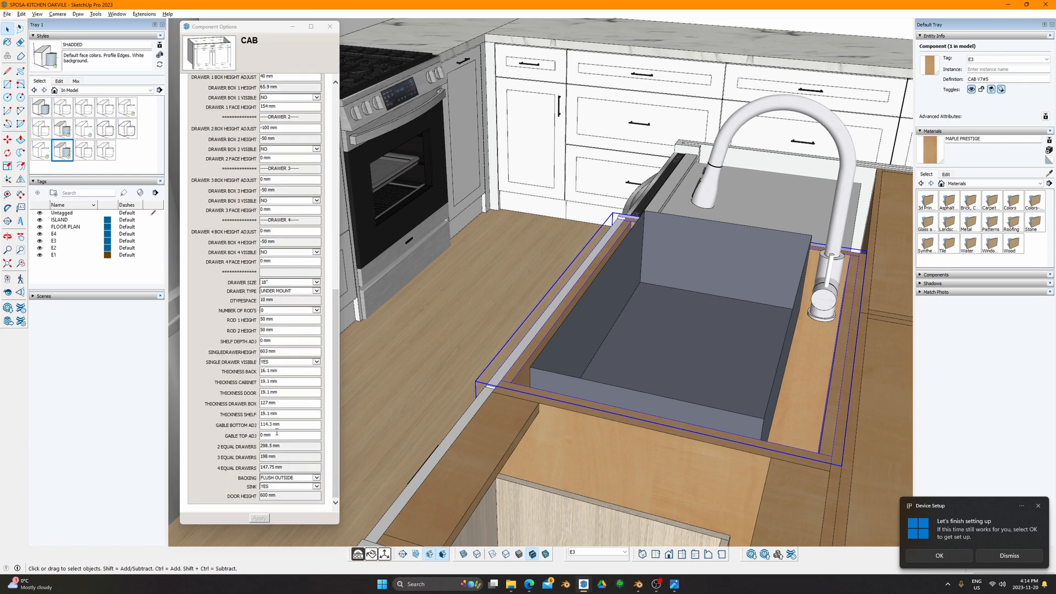
{"action": "left_click", "coordinate": [282, 486]}
{"action": "left_click", "coordinate": [270, 494]}
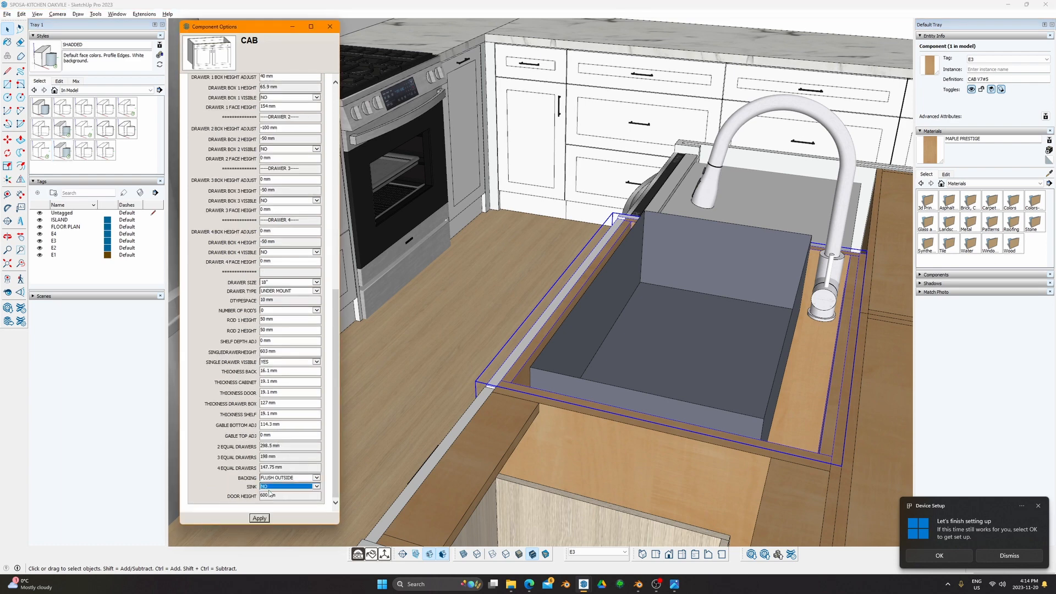
{"action": "left_click", "coordinate": [264, 518]}
Step: Set the island cabinet's SINK option back to YES and apply it
{"action": "middle_click_drag", "start_coordinate": [682, 330], "coordinate": [539, 385]}
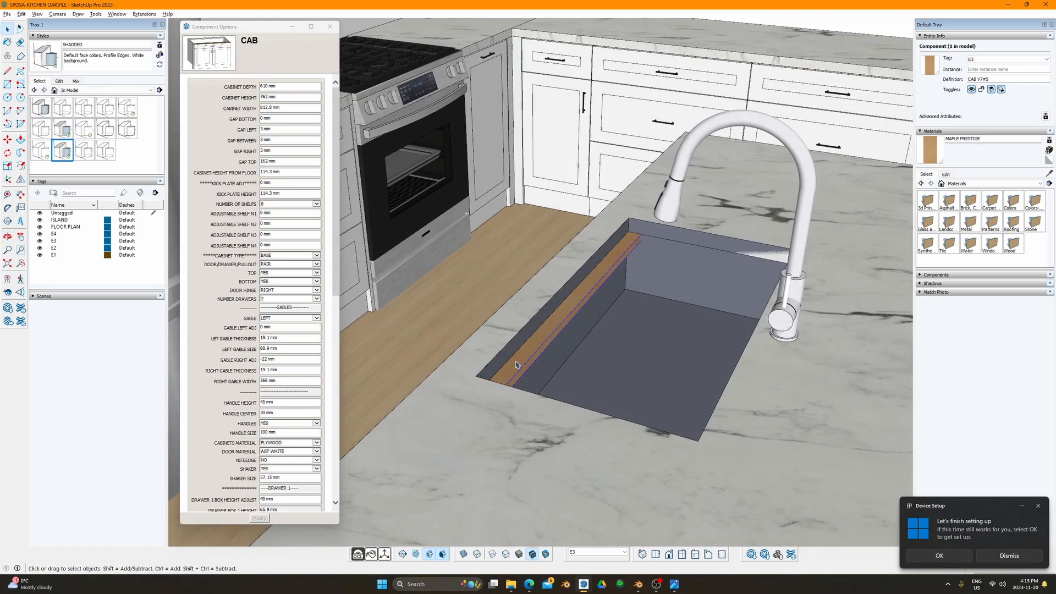
{"action": "scroll", "coordinate": [280, 476], "scroll_direction": "down", "scroll_amount": 10}
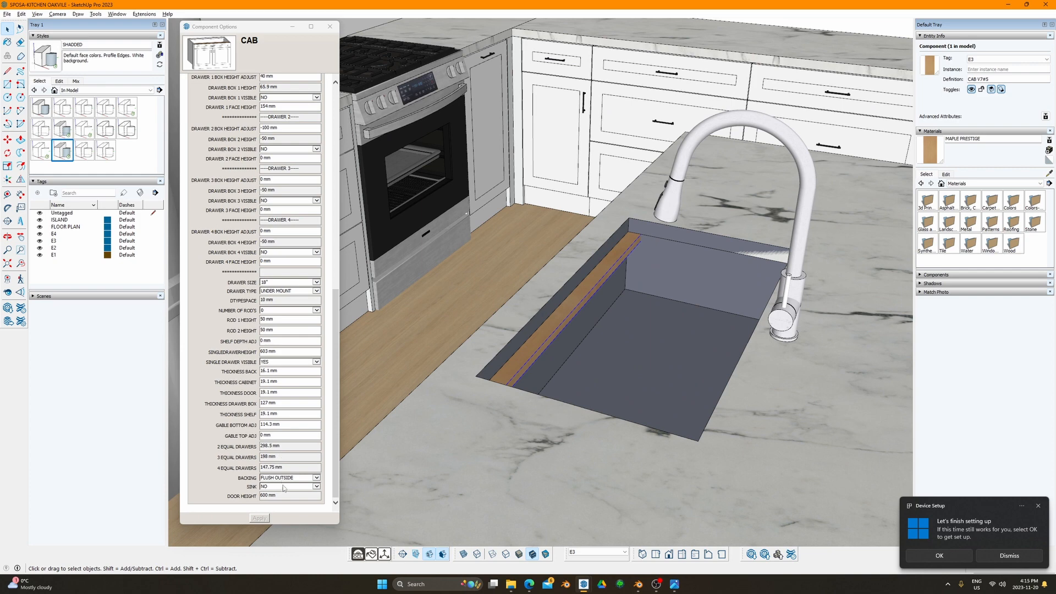
{"action": "left_click", "coordinate": [275, 486]}
{"action": "left_click", "coordinate": [275, 486]}
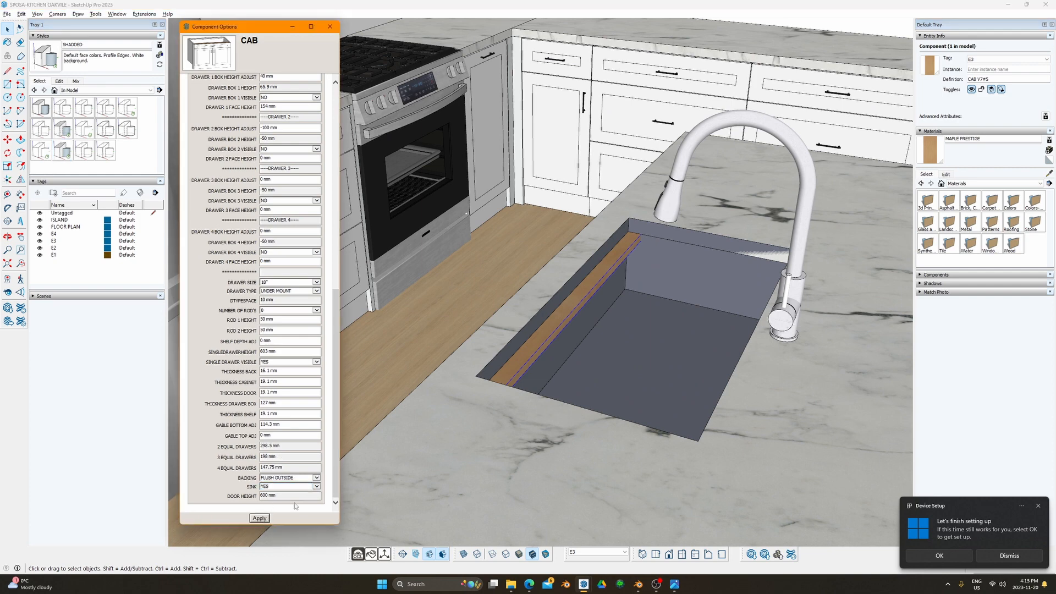
{"action": "left_click", "coordinate": [259, 518]}
{"action": "scroll", "coordinate": [535, 385], "scroll_direction": "down", "scroll_amount": 5}
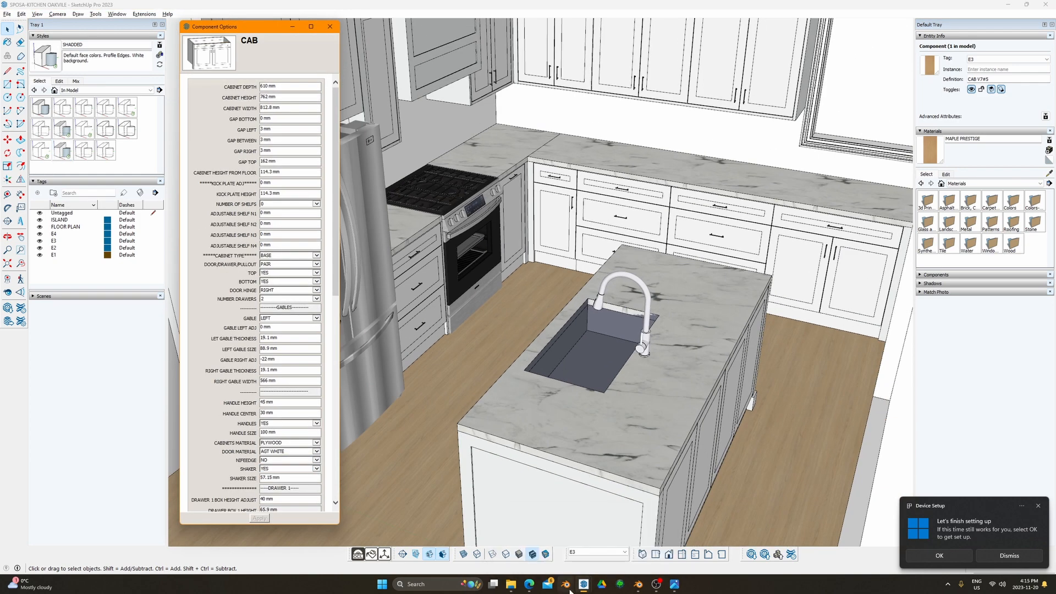
Step: Return to MASTER CAB V10 and orbit to a frontal view of the two-door plywood cabinet
{"action": "left_click", "coordinate": [539, 534]}
{"action": "scroll", "coordinate": [508, 340], "scroll_direction": "down", "scroll_amount": 4}
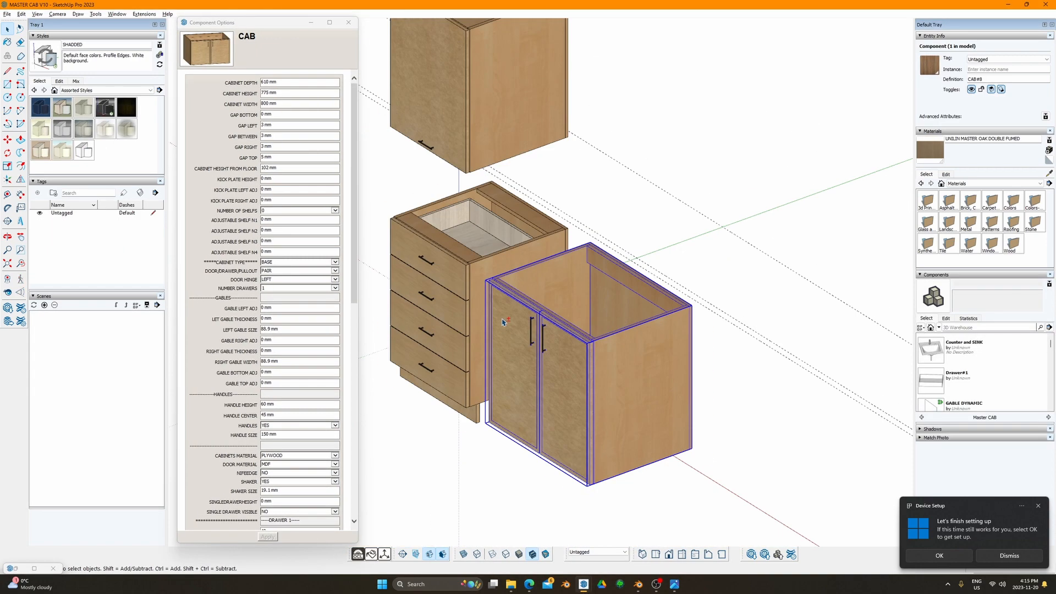
{"action": "middle_click_drag", "start_coordinate": [440, 294], "coordinate": [814, 345], "text": "shift"}
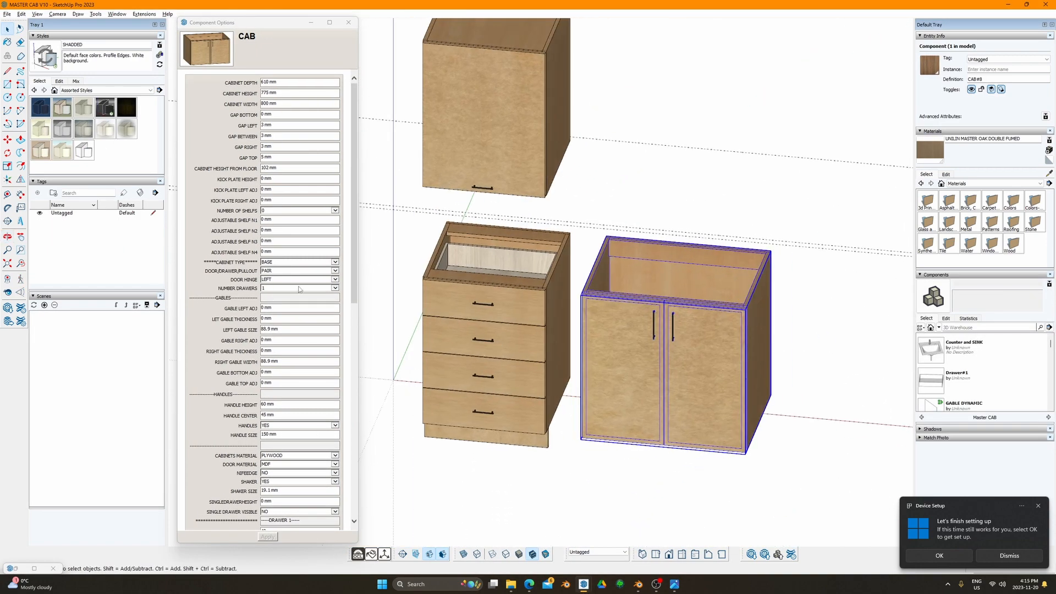
{"action": "scroll", "coordinate": [301, 408], "scroll_direction": "down", "scroll_amount": 4}
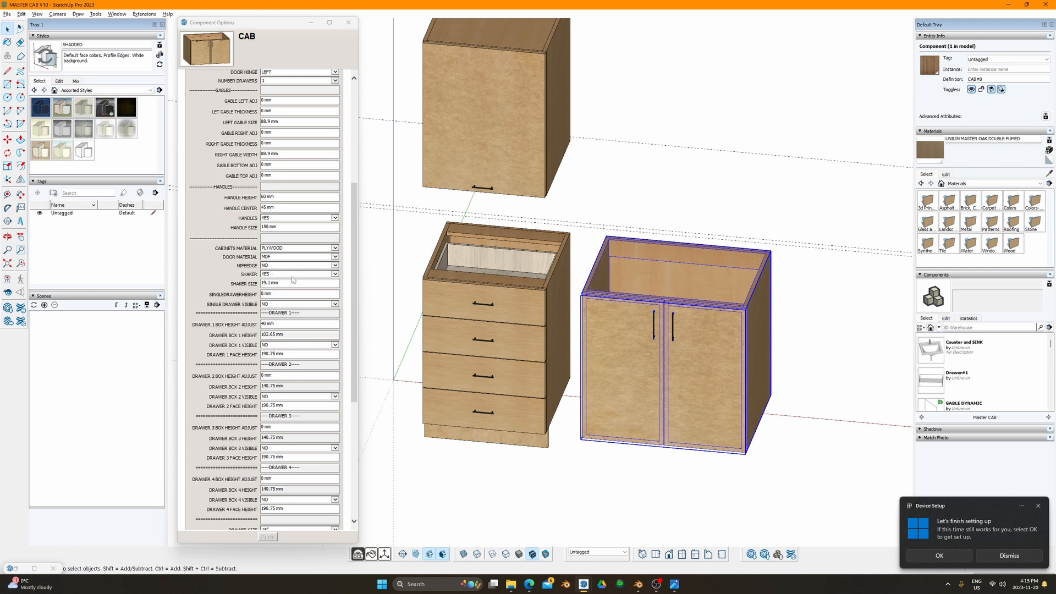
{"action": "scroll", "coordinate": [289, 278], "scroll_direction": "up", "scroll_amount": 4}
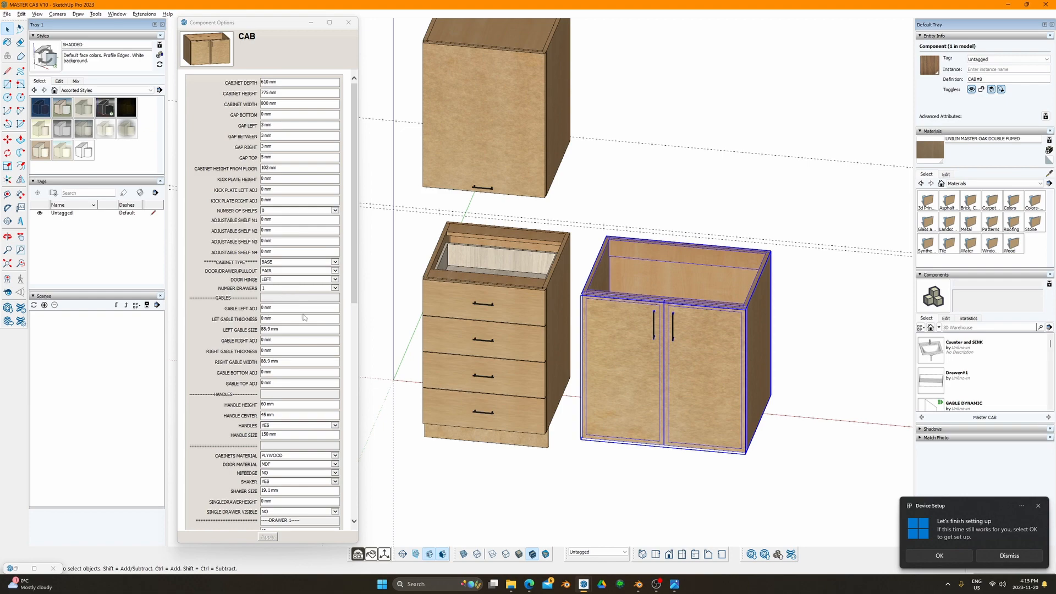
{"action": "scroll", "coordinate": [646, 371], "scroll_direction": "up", "scroll_amount": 2}
{"action": "mouse_move", "coordinate": [696, 345]}
{"action": "middle_mouse_down", "text": "shift"}
{"action": "mouse_move", "coordinate": [646, 371]}
{"action": "mouse_move", "coordinate": [589, 283]}
{"action": "mouse_move", "coordinate": [669, 272]}
{"action": "middle_mouse_up", "text": "shift"}
{"action": "middle_click_drag", "start_coordinate": [614, 331], "coordinate": [615, 281]}
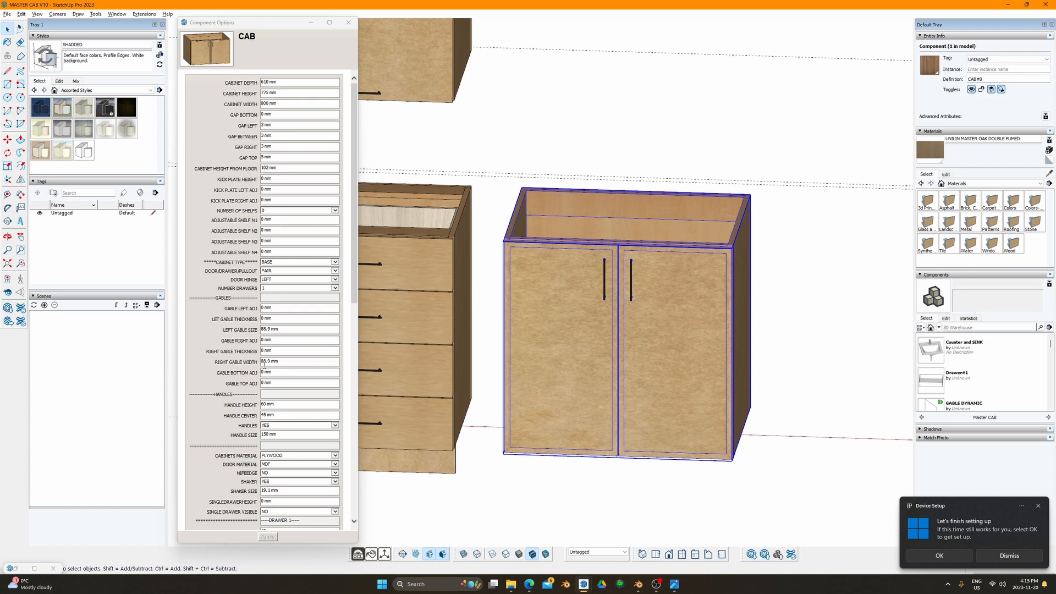
{"action": "scroll", "coordinate": [262, 372], "scroll_direction": "down", "scroll_amount": 4}
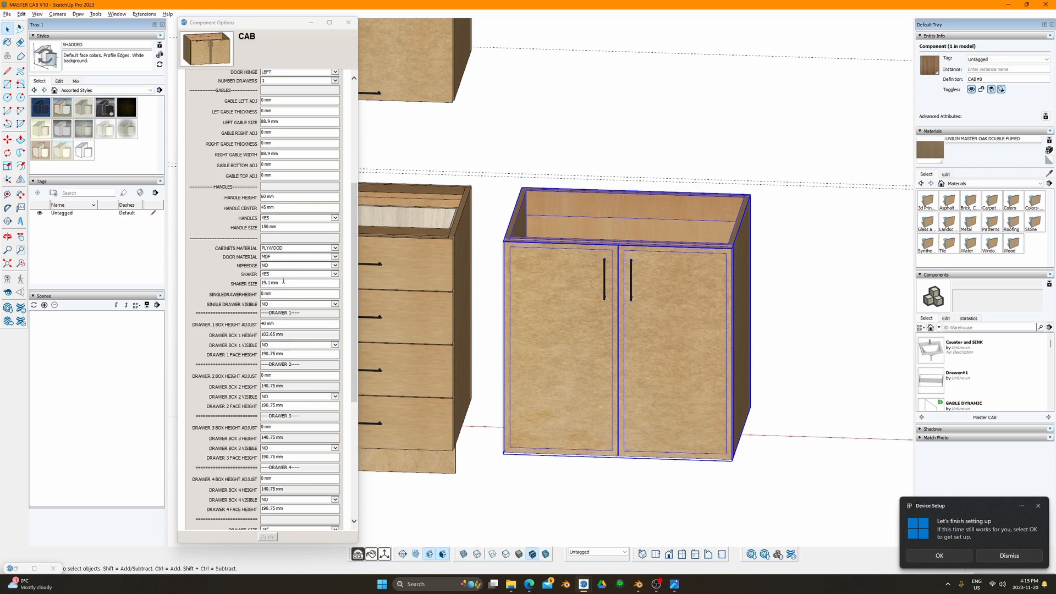
{"action": "scroll", "coordinate": [274, 163], "scroll_direction": "up", "scroll_amount": 4}
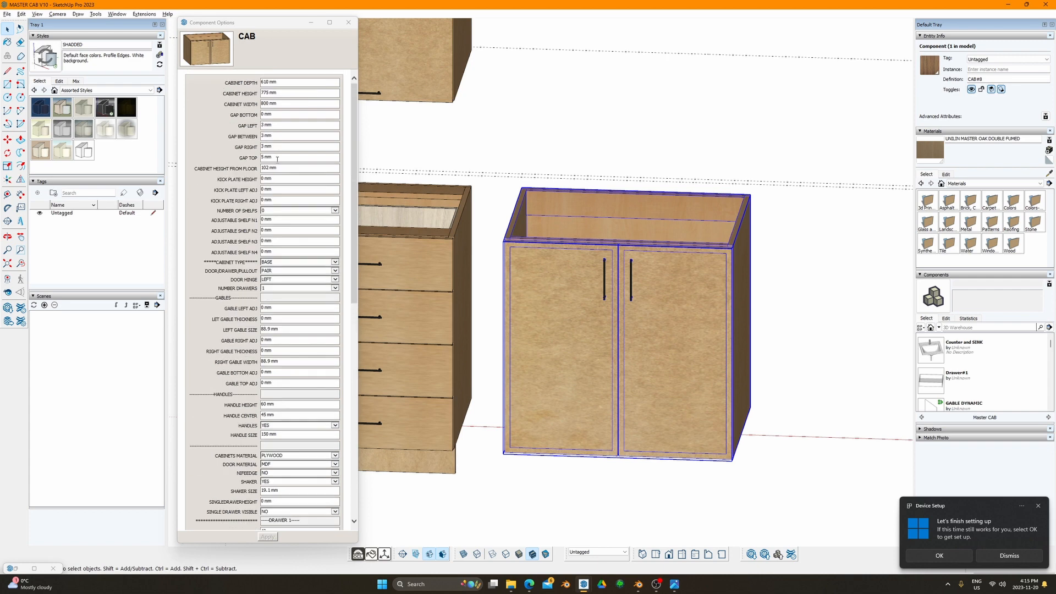
Step: Set the two-door cabinet's GAP TOP to 152 mm
{"action": "left_click_drag", "start_coordinate": [274, 158], "coordinate": [238, 159]}
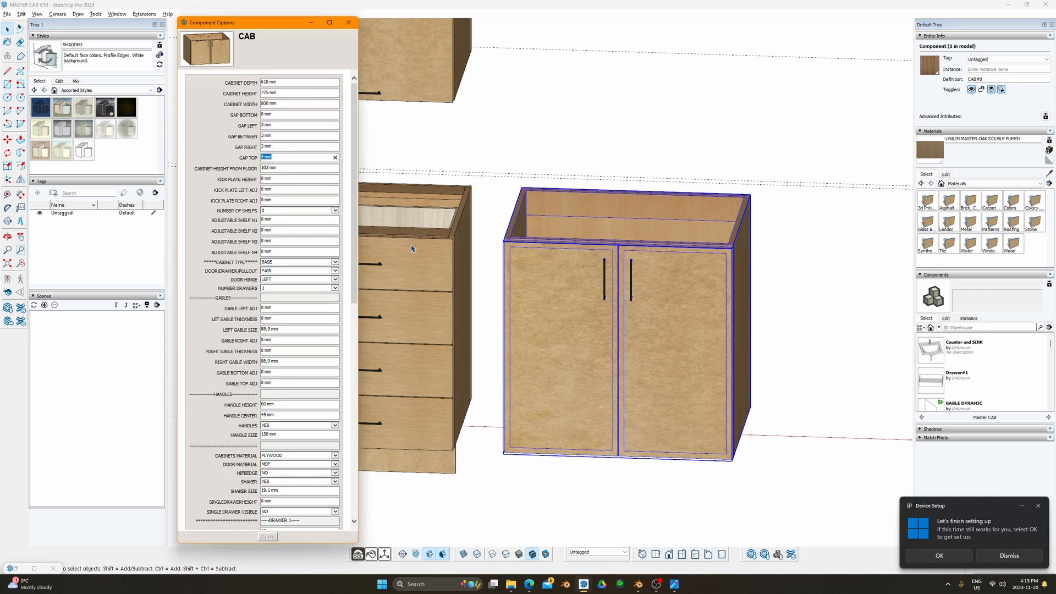
{"action": "type", "text": "152"}
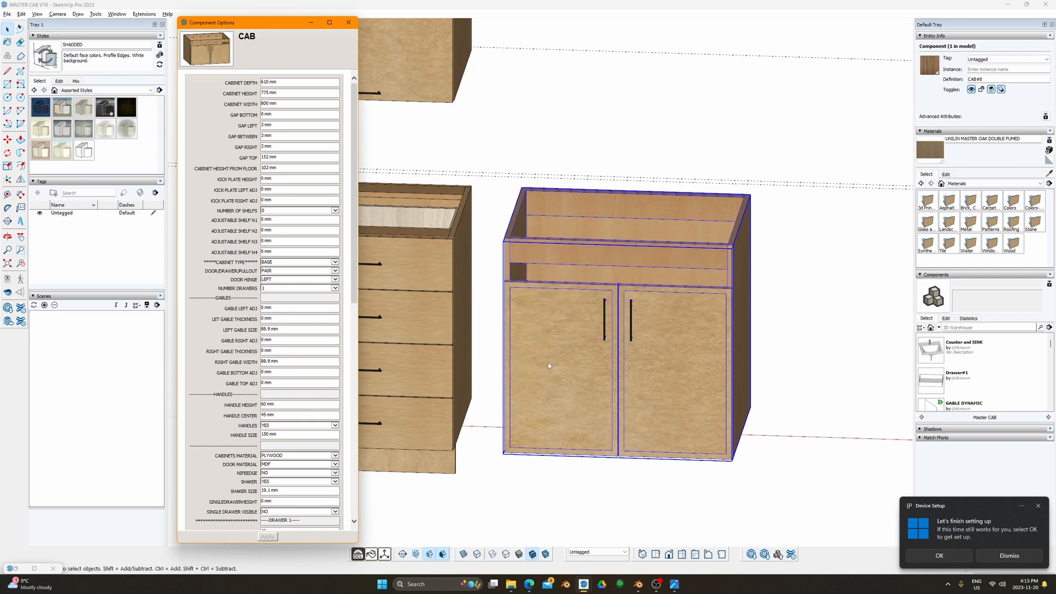
{"action": "middle_click_drag", "start_coordinate": [548, 362], "coordinate": [492, 259]}
{"action": "scroll", "coordinate": [292, 499], "scroll_direction": "down", "scroll_amount": 10}
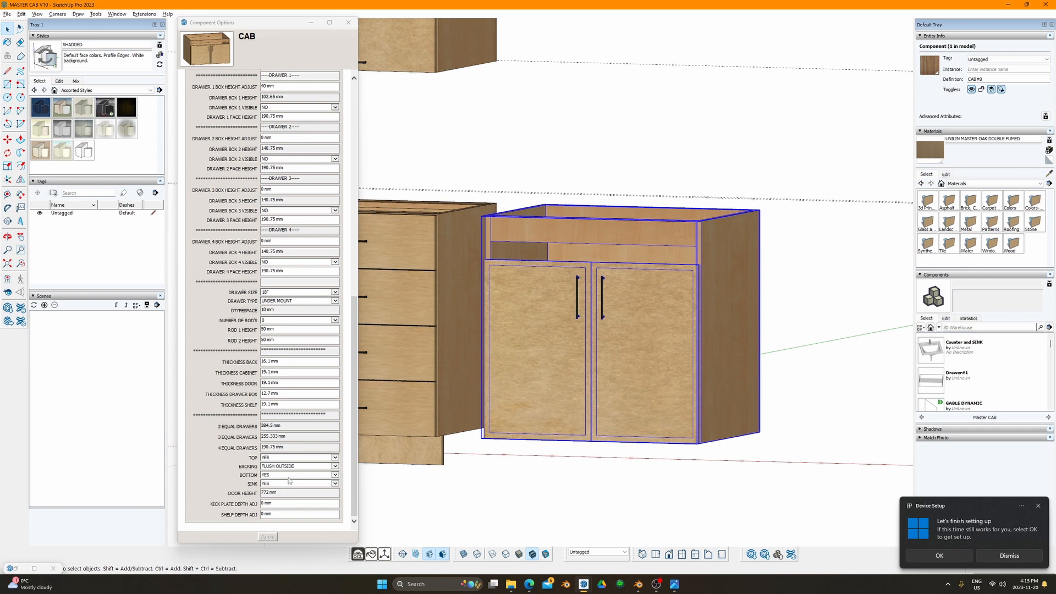
Step: Turn the cabinet's SINK option to NO and apply the settings
{"action": "left_click", "coordinate": [287, 482]}
{"action": "left_click", "coordinate": [280, 491]}
{"action": "left_click", "coordinate": [268, 537]}
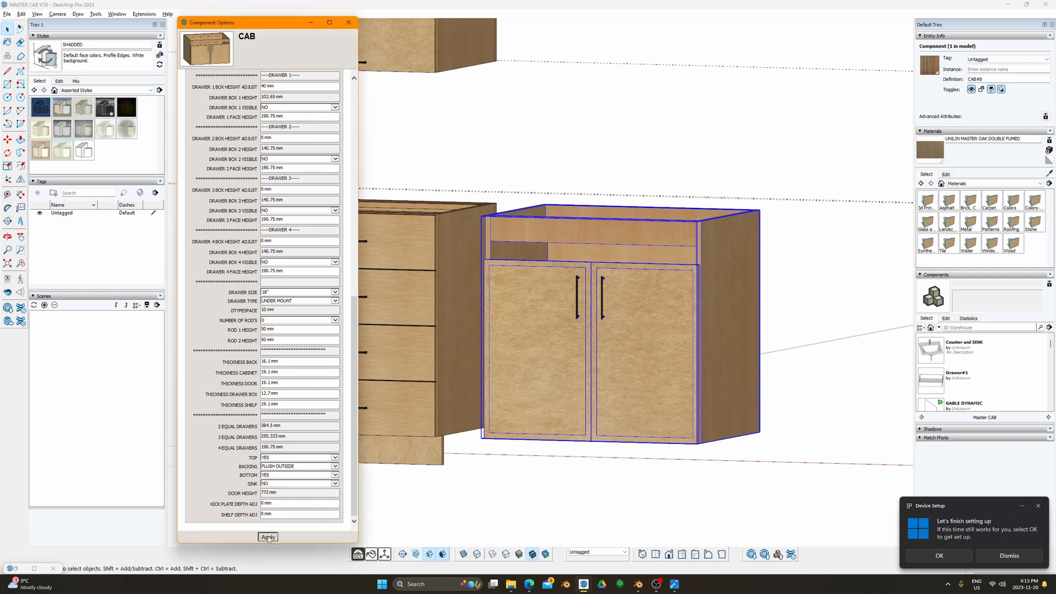
{"action": "middle_click_drag", "start_coordinate": [561, 240], "coordinate": [529, 255]}
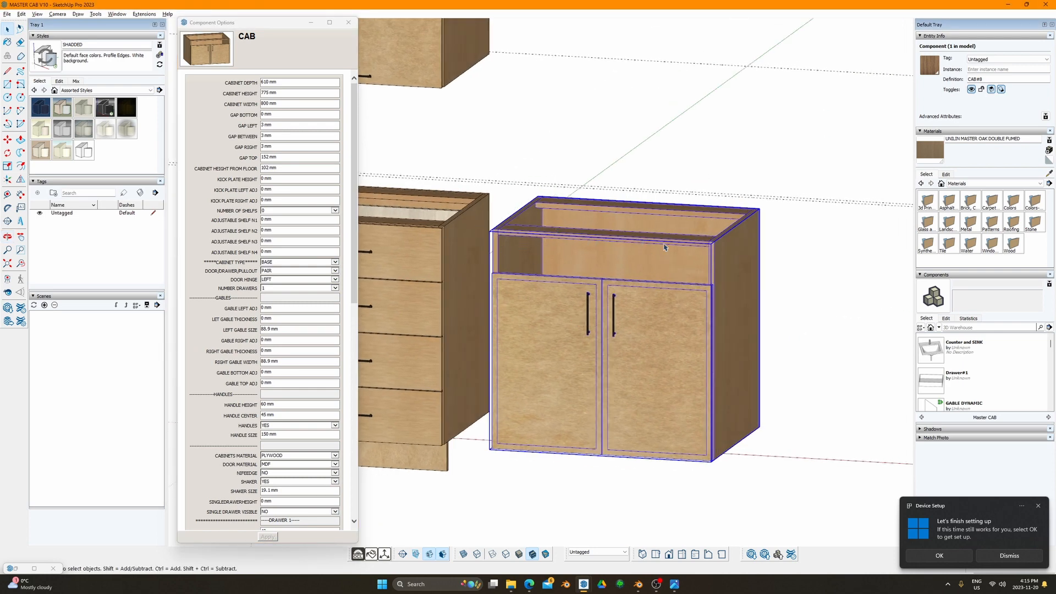
{"action": "scroll", "coordinate": [264, 297], "scroll_direction": "up", "scroll_amount": 3}
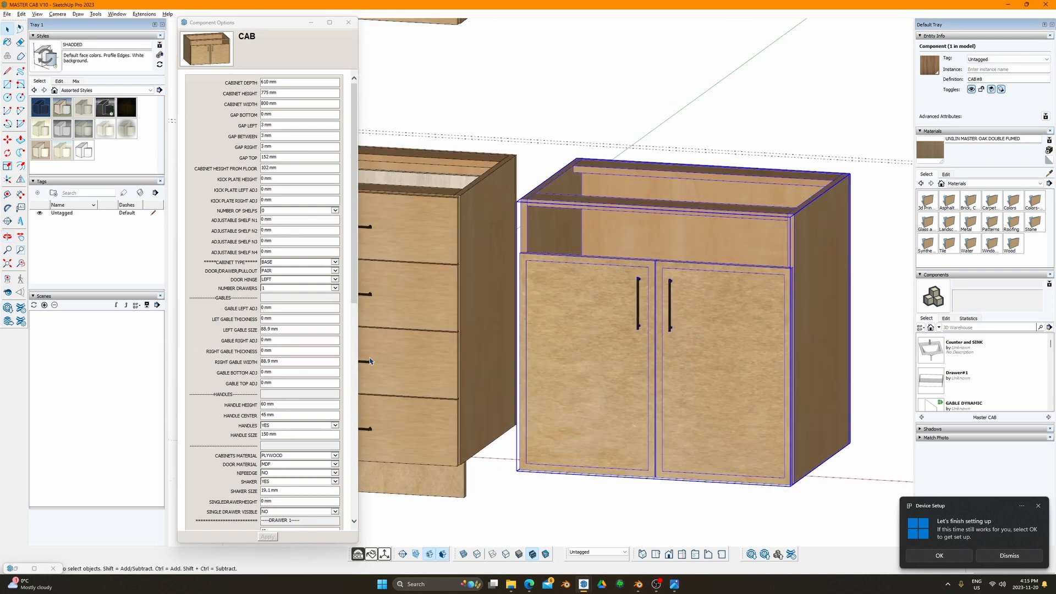
{"action": "scroll", "coordinate": [307, 290], "scroll_direction": "down", "scroll_amount": 5}
{"action": "scroll", "coordinate": [622, 287], "scroll_direction": "down", "scroll_amount": 3}
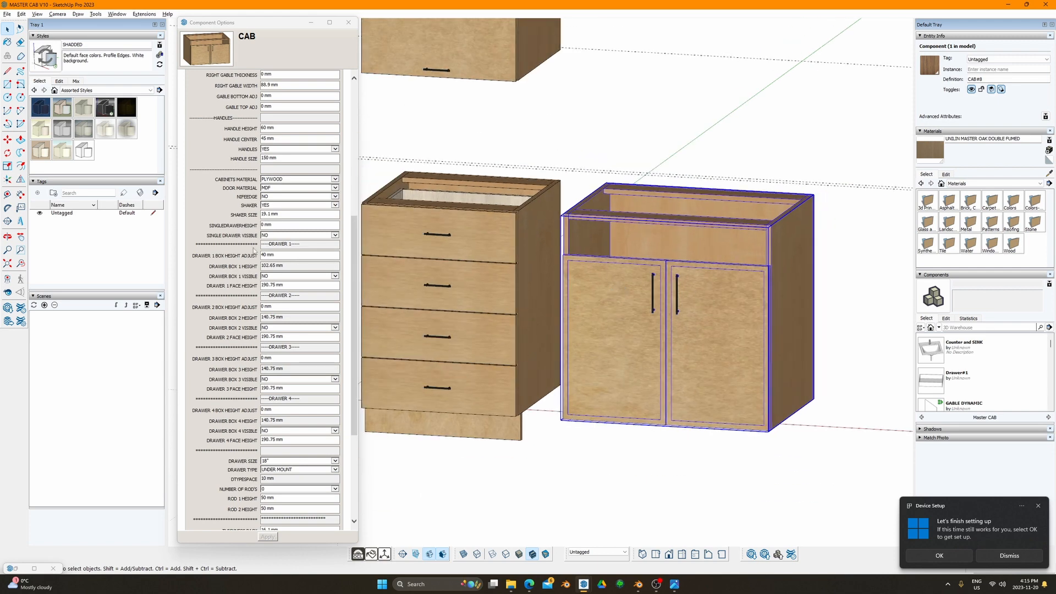
Step: Set SINGLE DRAWER VISIBLE to YES and apply, adding a drawer beneath the two doors
{"action": "scroll", "coordinate": [254, 251], "scroll_direction": "up", "scroll_amount": 5}
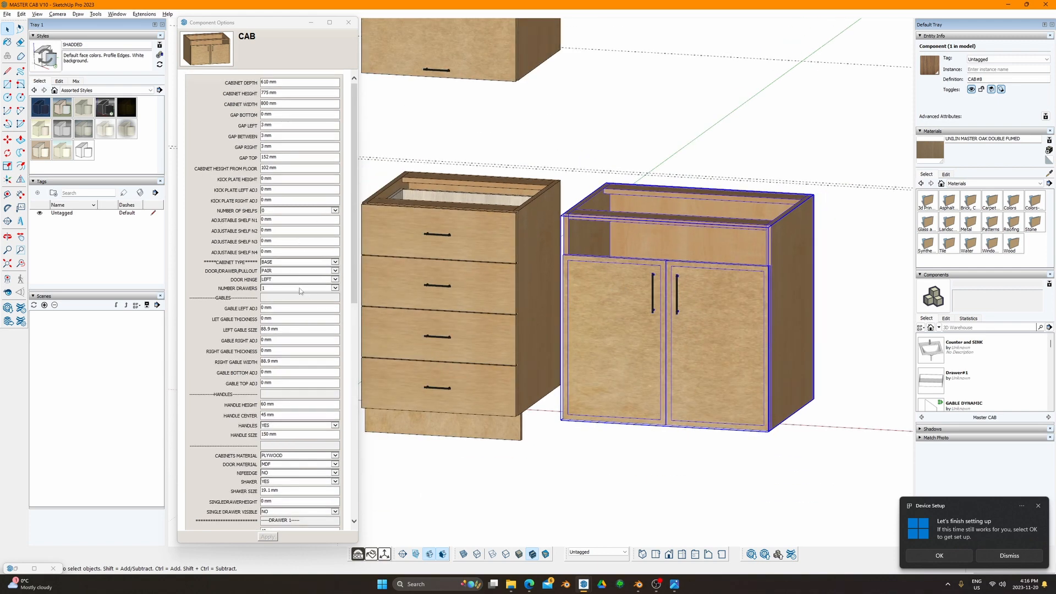
{"action": "left_click", "coordinate": [271, 292]}
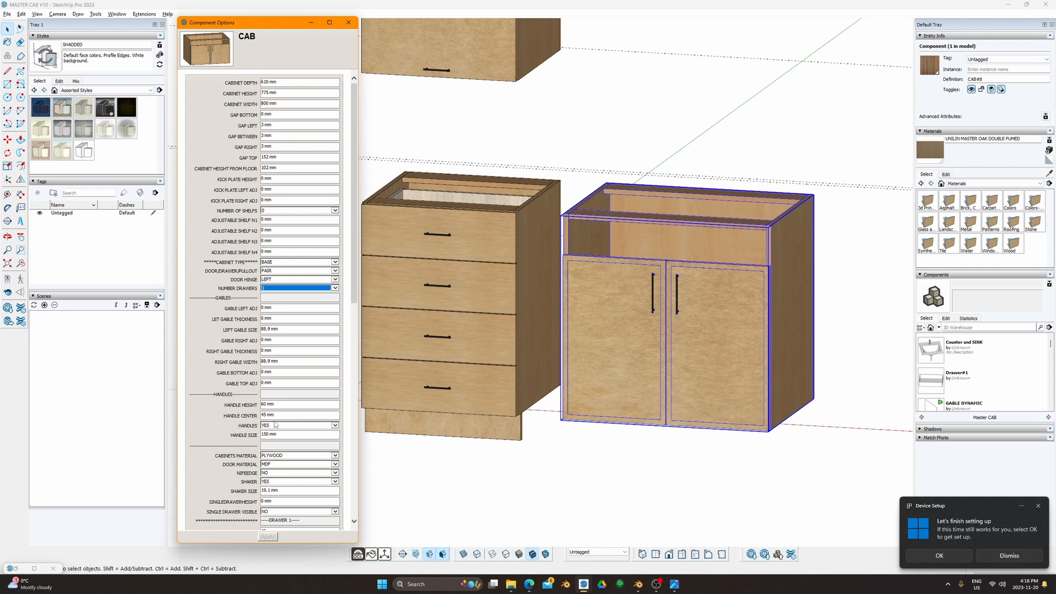
{"action": "scroll", "coordinate": [268, 443], "scroll_direction": "down", "scroll_amount": 3}
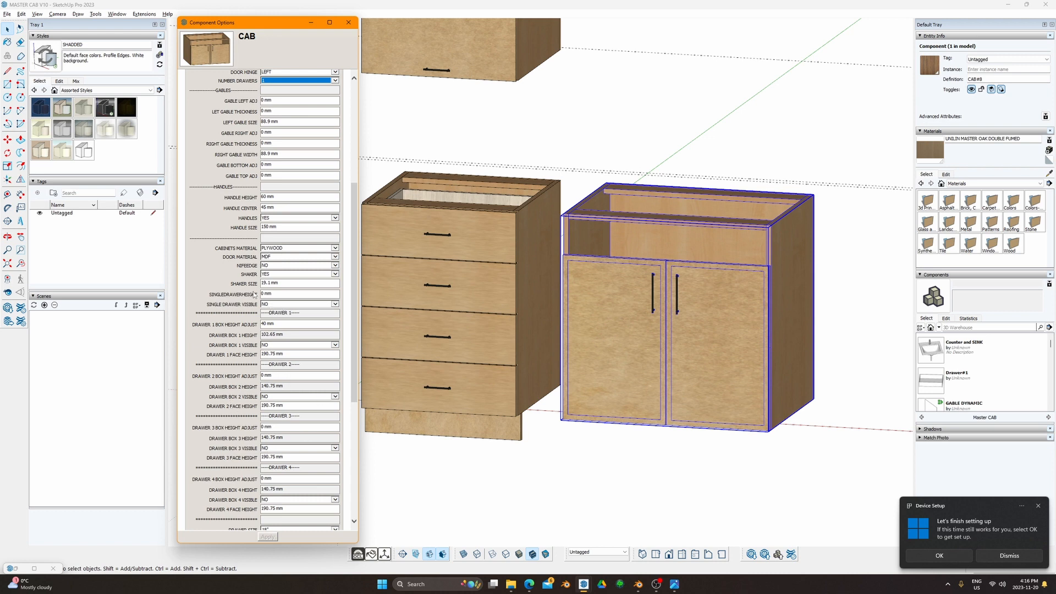
{"action": "left_click", "coordinate": [286, 304]}
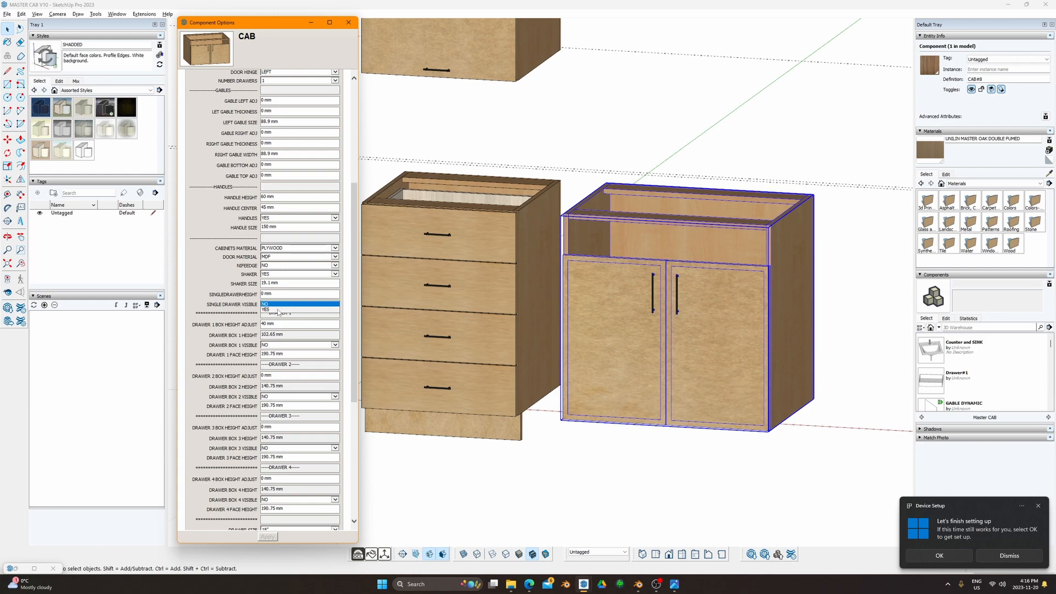
{"action": "left_click", "coordinate": [280, 312]}
{"action": "left_click", "coordinate": [268, 537]}
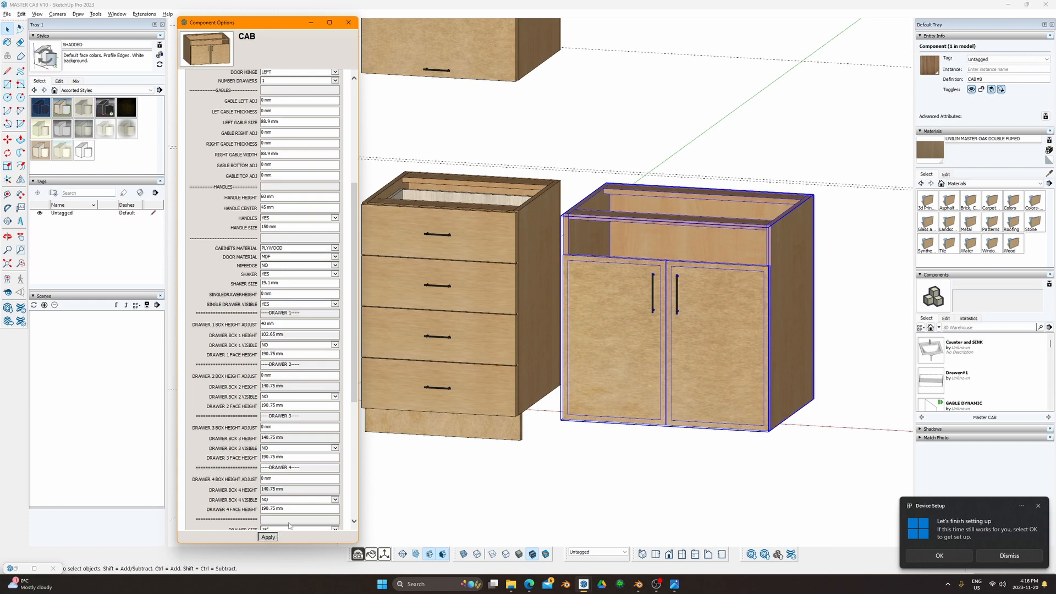
{"action": "middle_click_drag", "start_coordinate": [703, 380], "coordinate": [550, 410]}
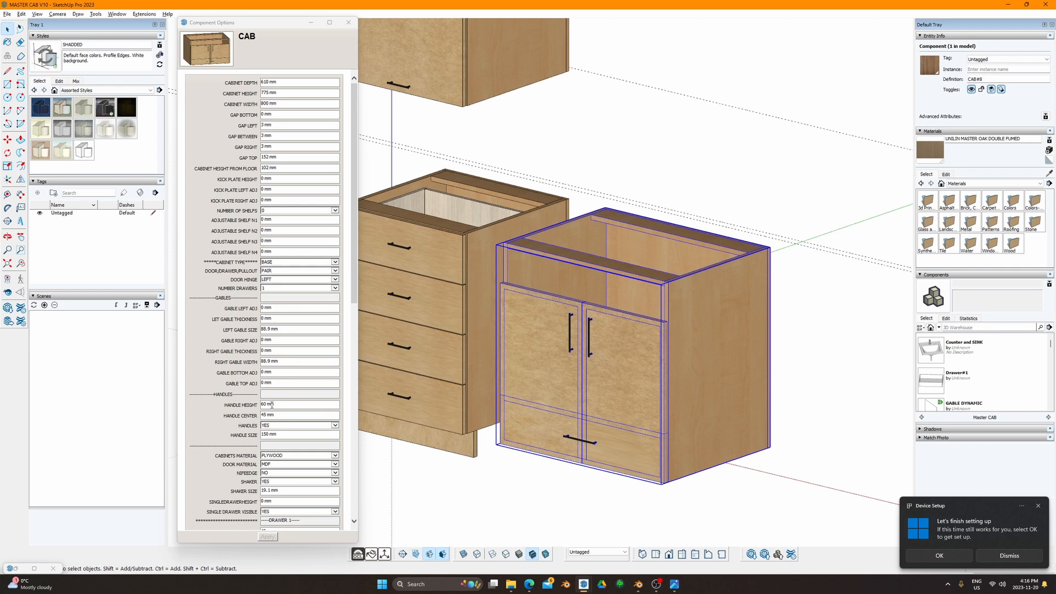
Step: Enter 772 mm as SINGLEDRAWERHEIGHT to move the drawer above the doors
{"action": "scroll", "coordinate": [272, 436], "scroll_direction": "down", "scroll_amount": 3}
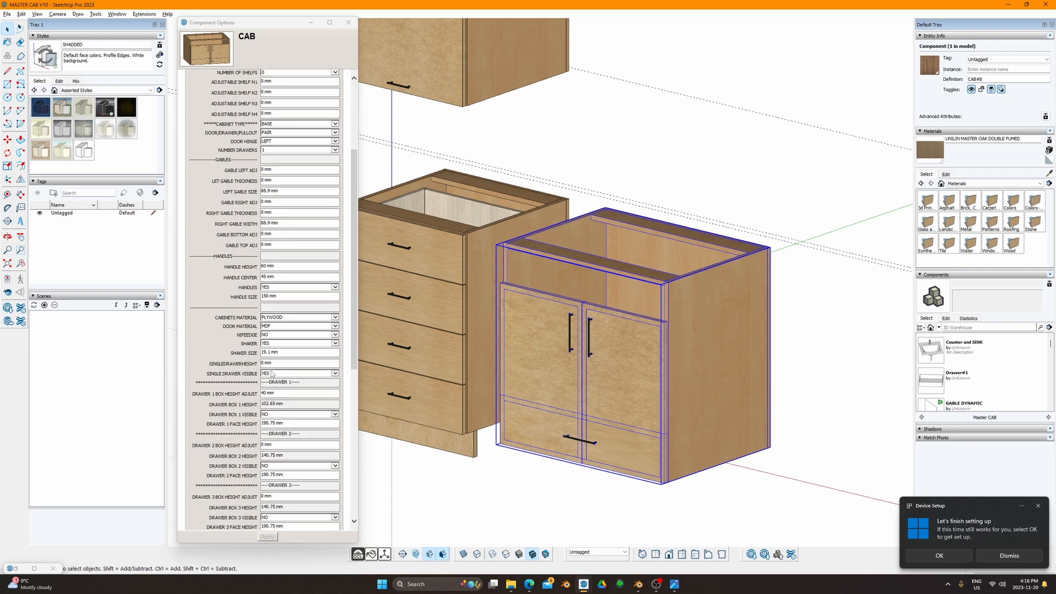
{"action": "left_click", "coordinate": [271, 364]}
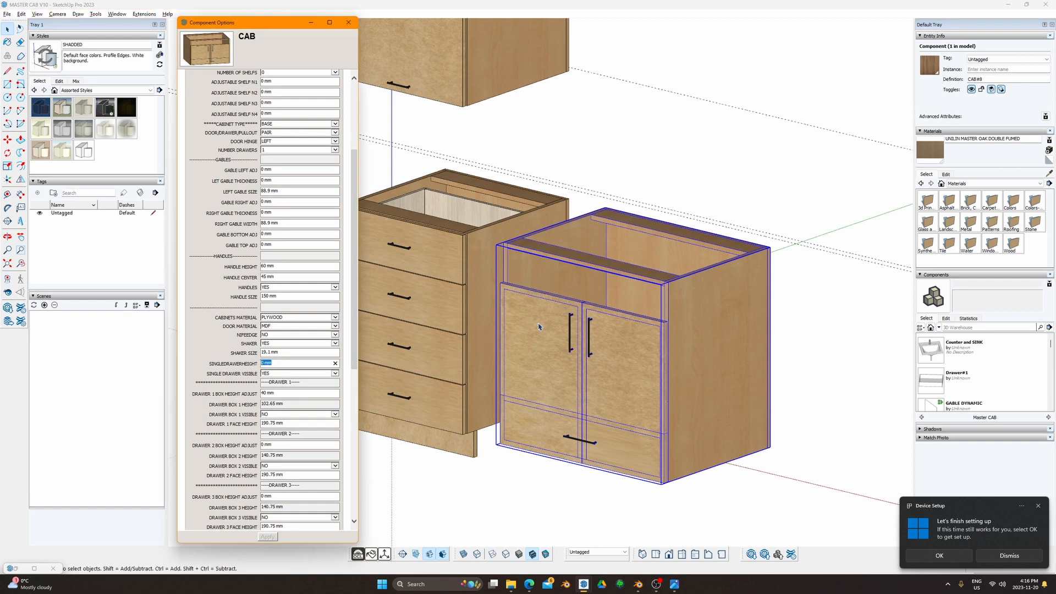
{"action": "scroll", "coordinate": [345, 331], "scroll_direction": "down", "scroll_amount": 10}
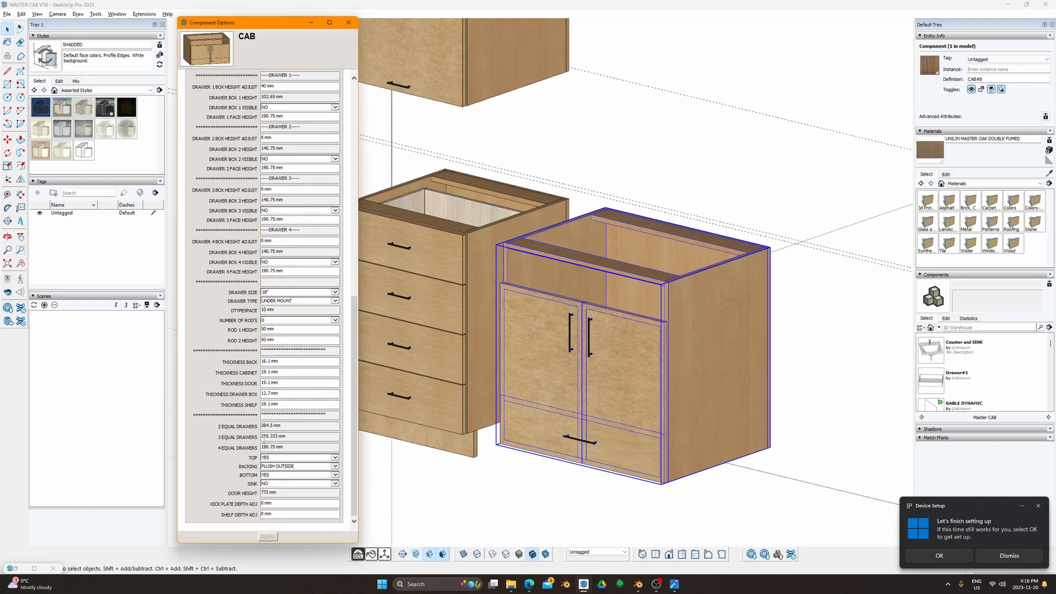
{"action": "left_click", "coordinate": [277, 493]}
{"action": "scroll", "coordinate": [281, 461], "scroll_direction": "up", "scroll_amount": 15}
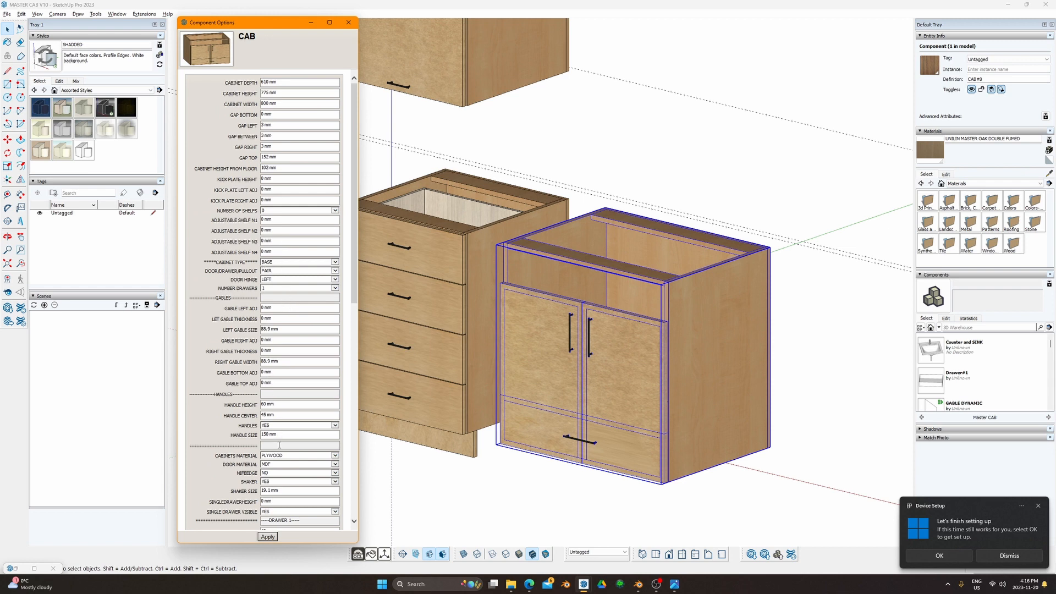
{"action": "triple_click", "coordinate": [278, 501]}
{"action": "type", "text": "772"}
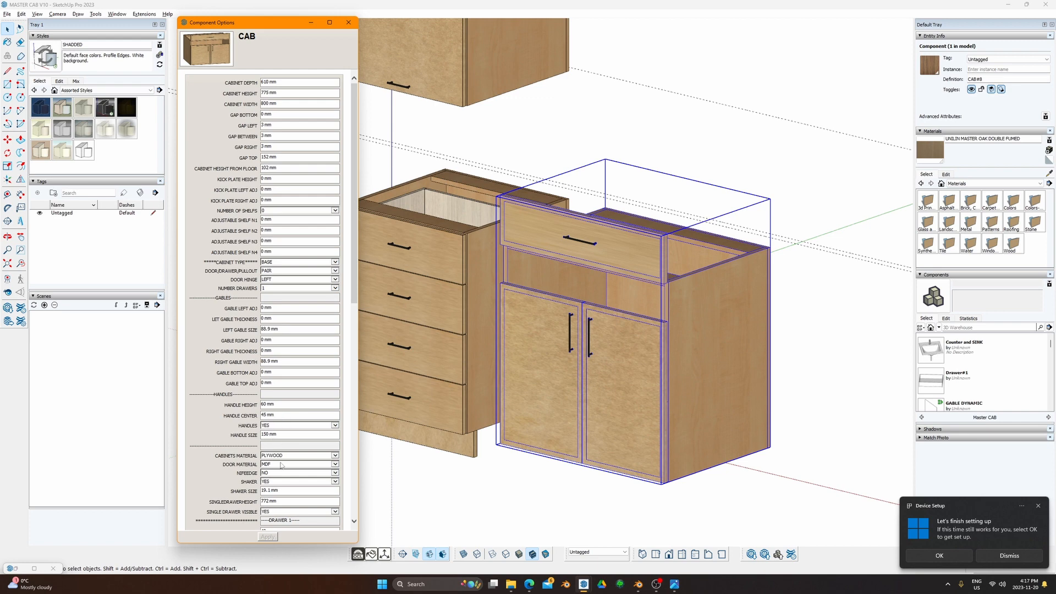
Step: Review the cabinet's Component Options with the new 772 mm drawer height
{"action": "left_click", "coordinate": [278, 501]}
{"action": "scroll", "coordinate": [242, 472], "scroll_direction": "down", "scroll_amount": 3}
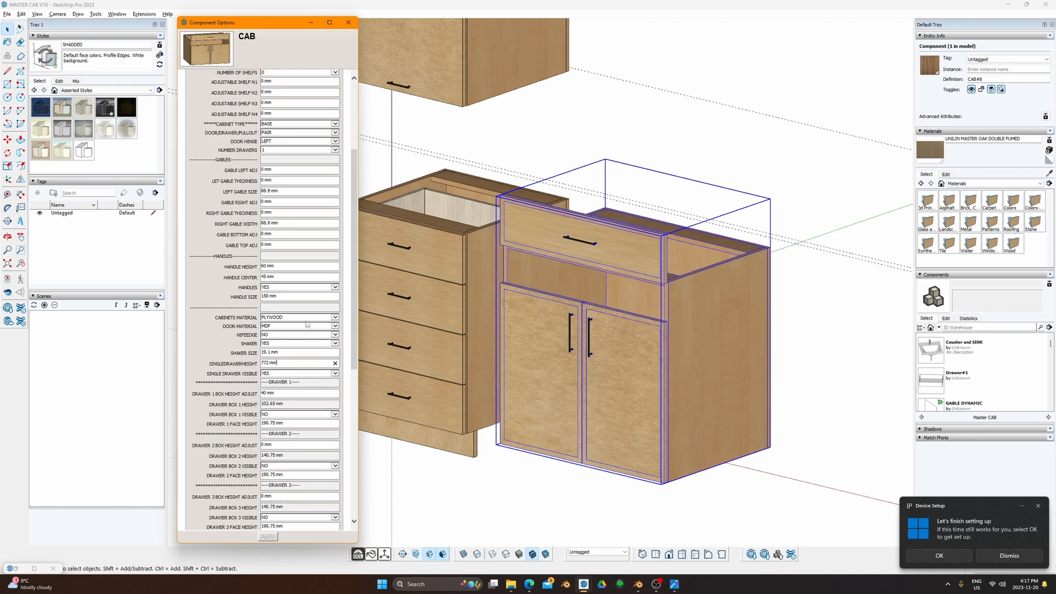
{"action": "scroll", "coordinate": [315, 245], "scroll_direction": "up", "scroll_amount": 3}
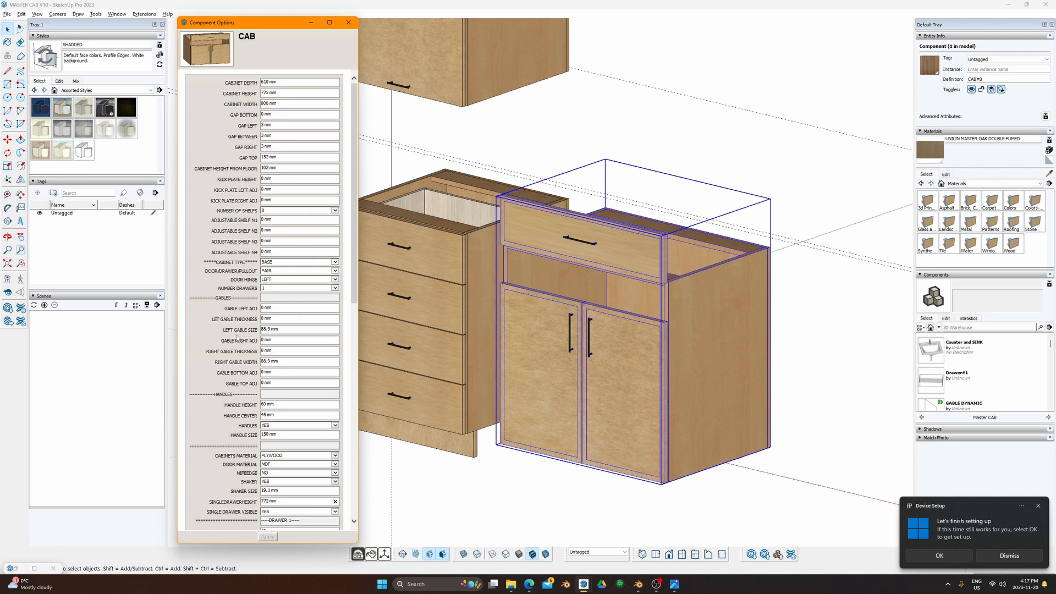
{"action": "scroll", "coordinate": [269, 447], "scroll_direction": "down", "scroll_amount": 2}
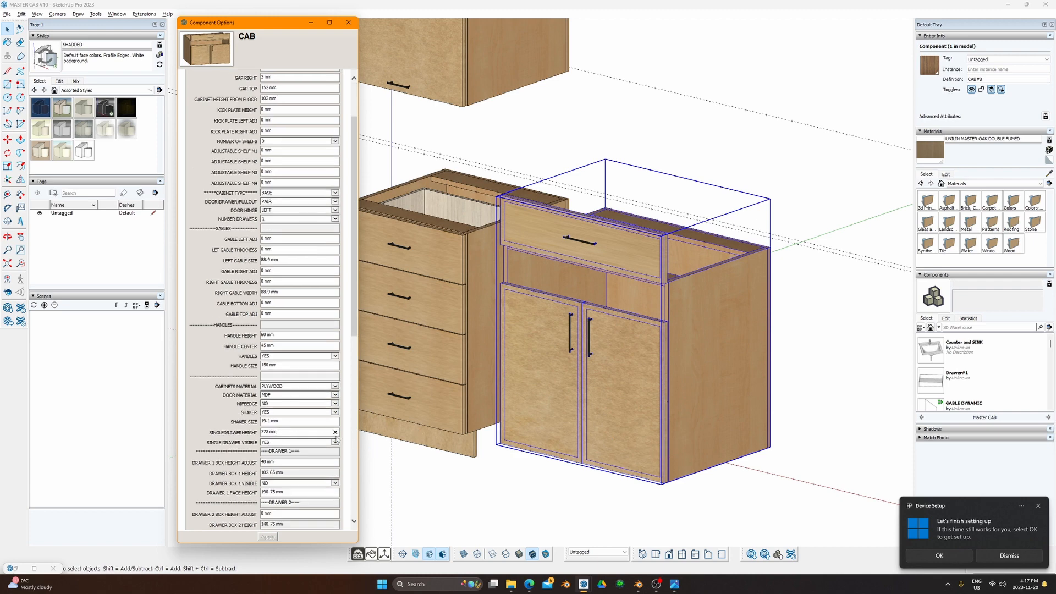
{"action": "scroll", "coordinate": [337, 504], "scroll_direction": "down", "scroll_amount": 11}
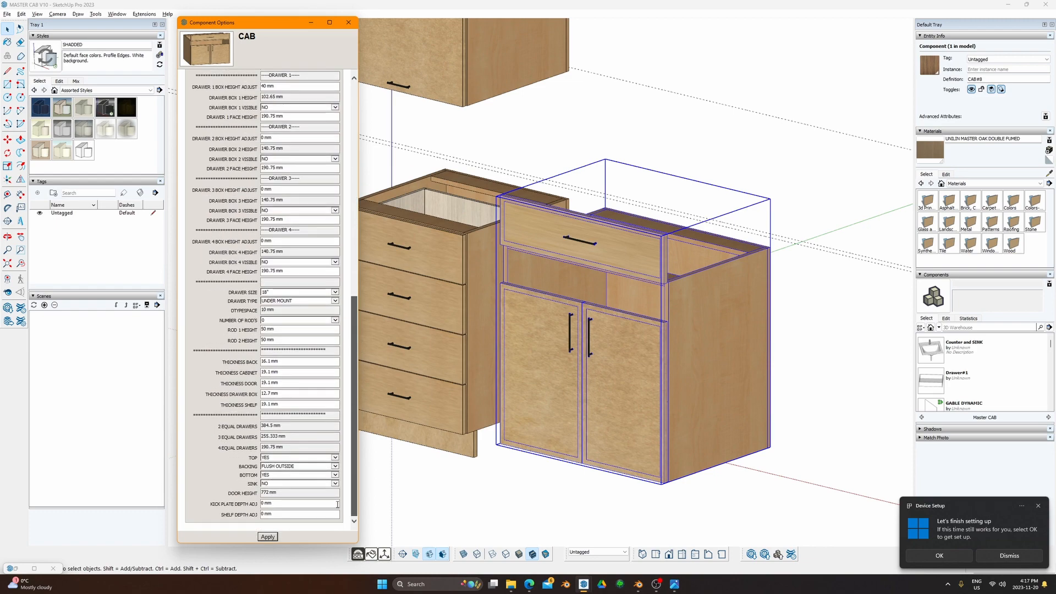
{"action": "scroll", "coordinate": [337, 503], "scroll_direction": "up", "scroll_amount": 5}
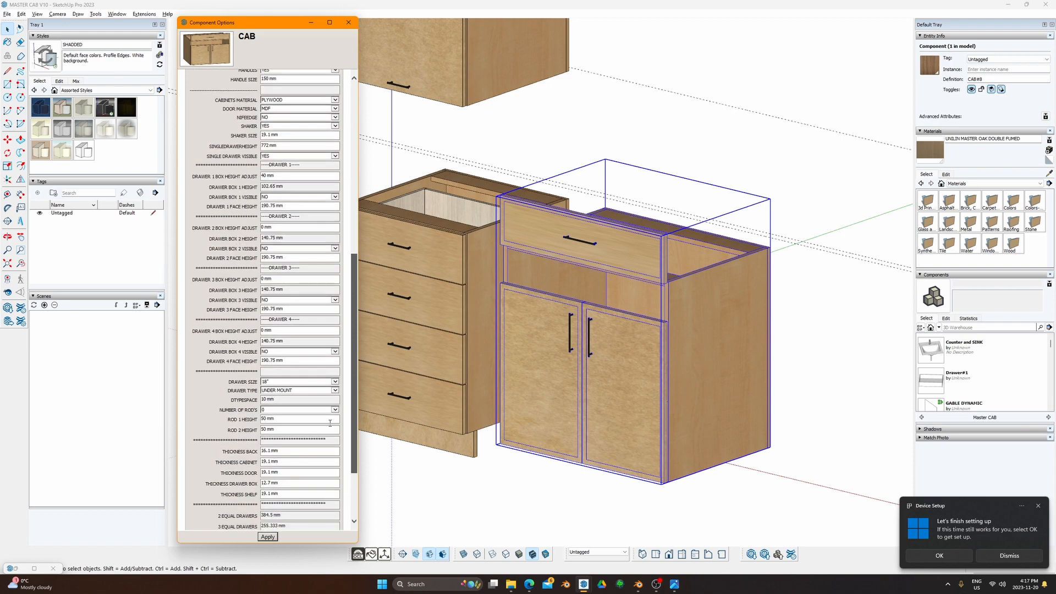
{"action": "scroll", "coordinate": [331, 396], "scroll_direction": "down", "scroll_amount": 5}
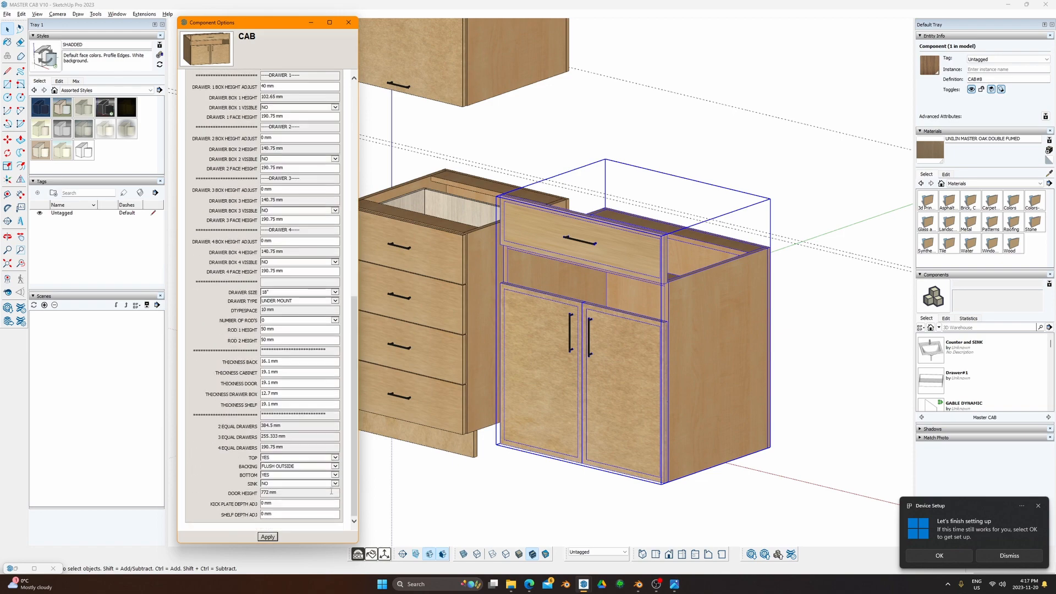
Step: Reselect the right base cabinet and open its Component Attributes window
{"action": "key", "text": "super+w"}
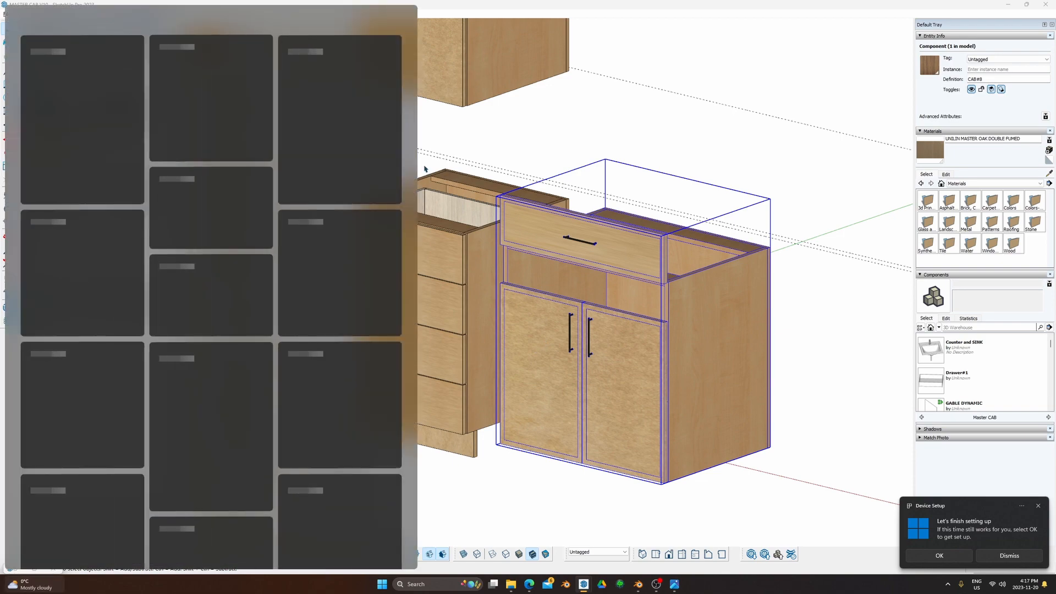
{"action": "left_click", "coordinate": [655, 183]}
{"action": "key", "text": "super+s"}
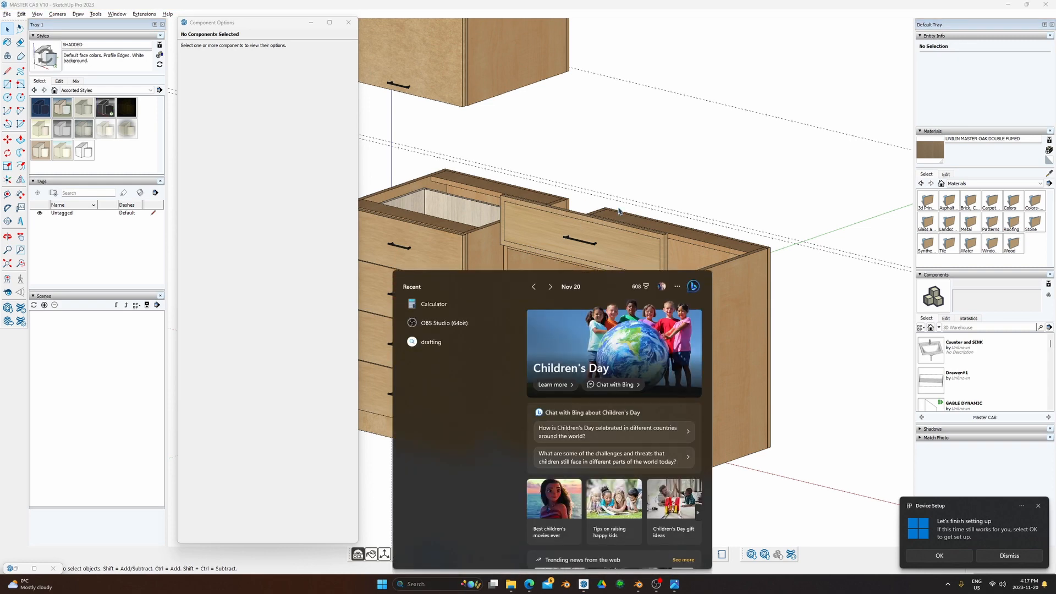
{"action": "left_click", "coordinate": [618, 209]}
{"action": "left_click", "coordinate": [655, 306]}
{"action": "key", "text": "super+w"}
{"action": "left_click", "coordinate": [667, 303]}
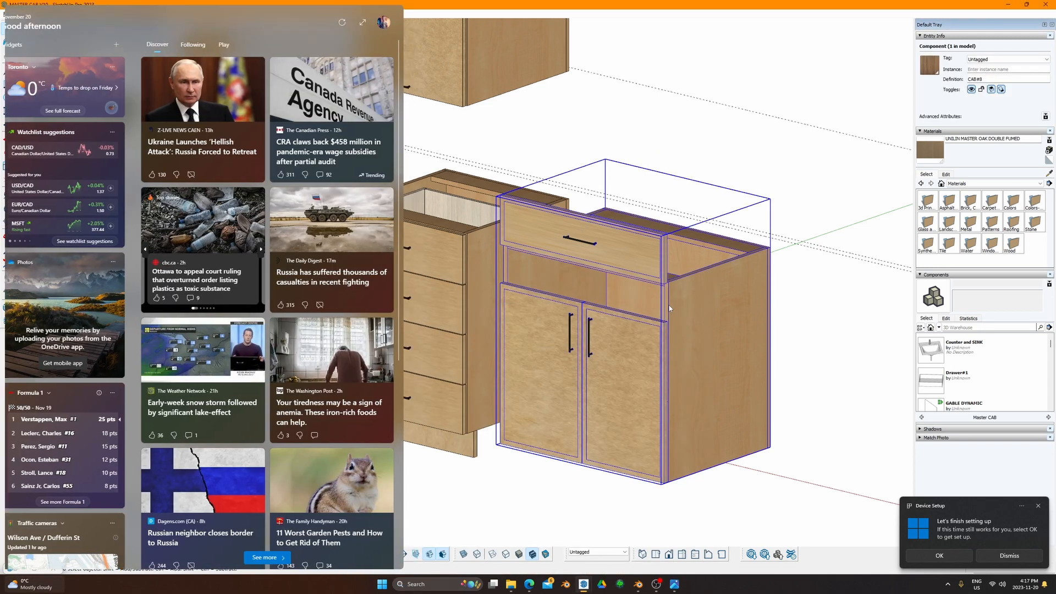
{"action": "key", "text": "alt+w"}
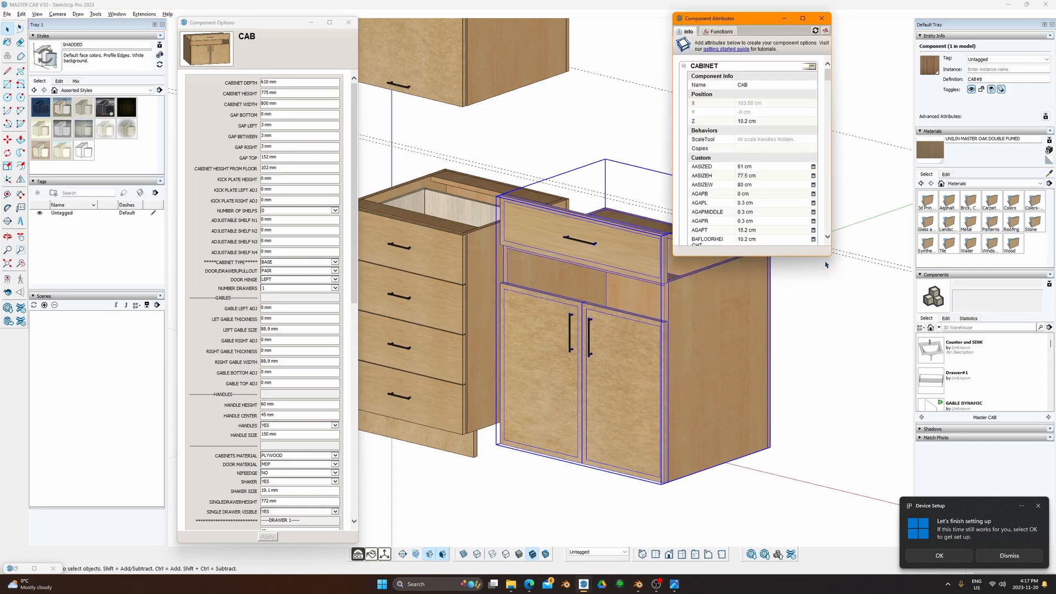
Step: Start a formula in XXDOORHEIGHT and expand DOORL to read its 62.3 cm LenZ
{"action": "left_click_drag", "start_coordinate": [830, 256], "coordinate": [894, 525]}
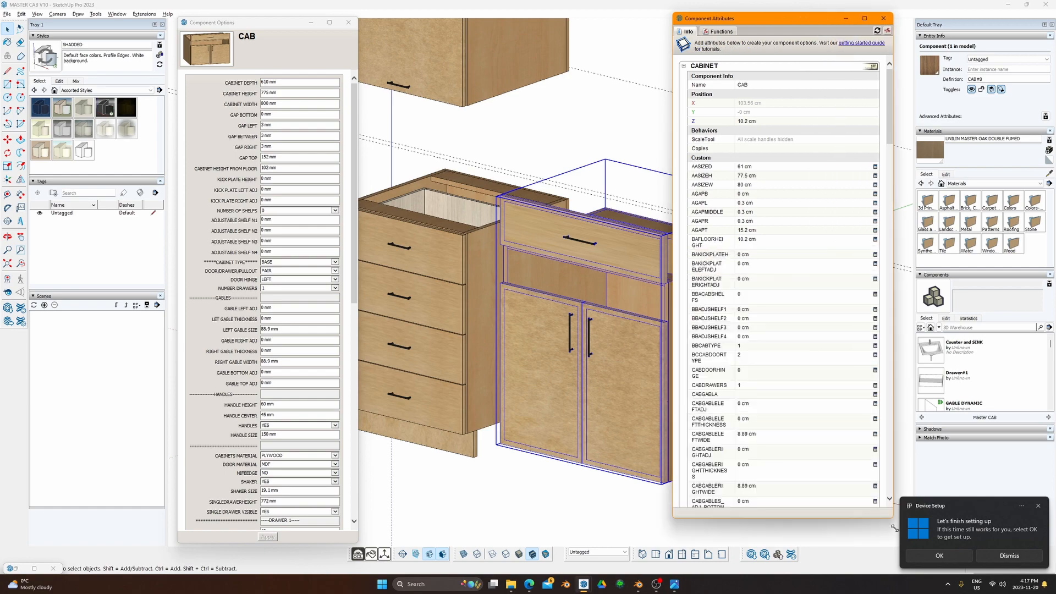
{"action": "scroll", "coordinate": [791, 371], "scroll_direction": "down", "scroll_amount": 10}
{"action": "scroll", "coordinate": [781, 441], "scroll_direction": "down", "scroll_amount": 14}
{"action": "scroll", "coordinate": [775, 420], "scroll_direction": "up", "scroll_amount": 13}
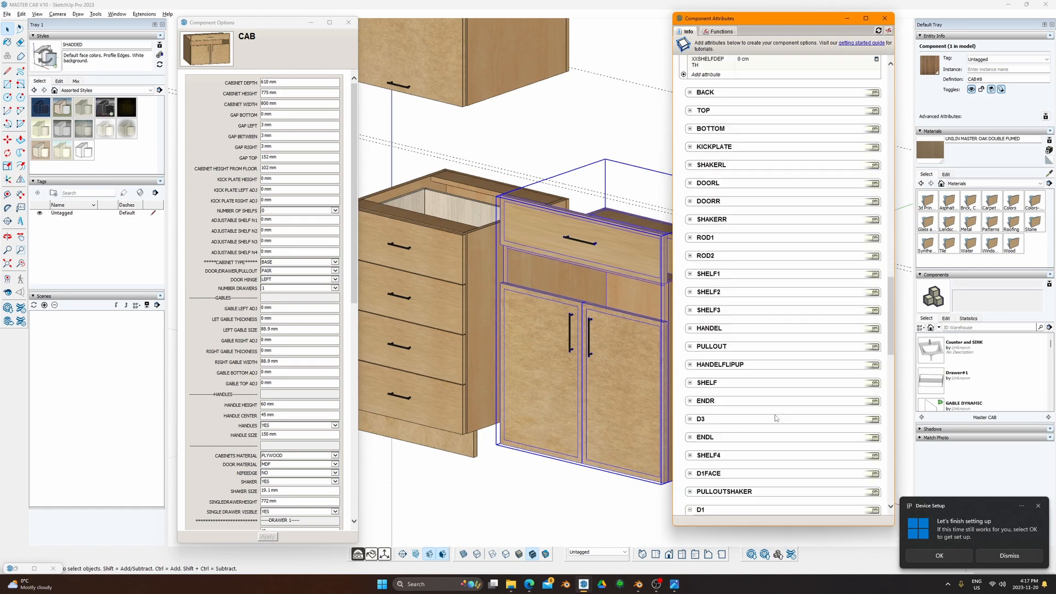
{"action": "scroll", "coordinate": [755, 448], "scroll_direction": "down", "scroll_amount": 3}
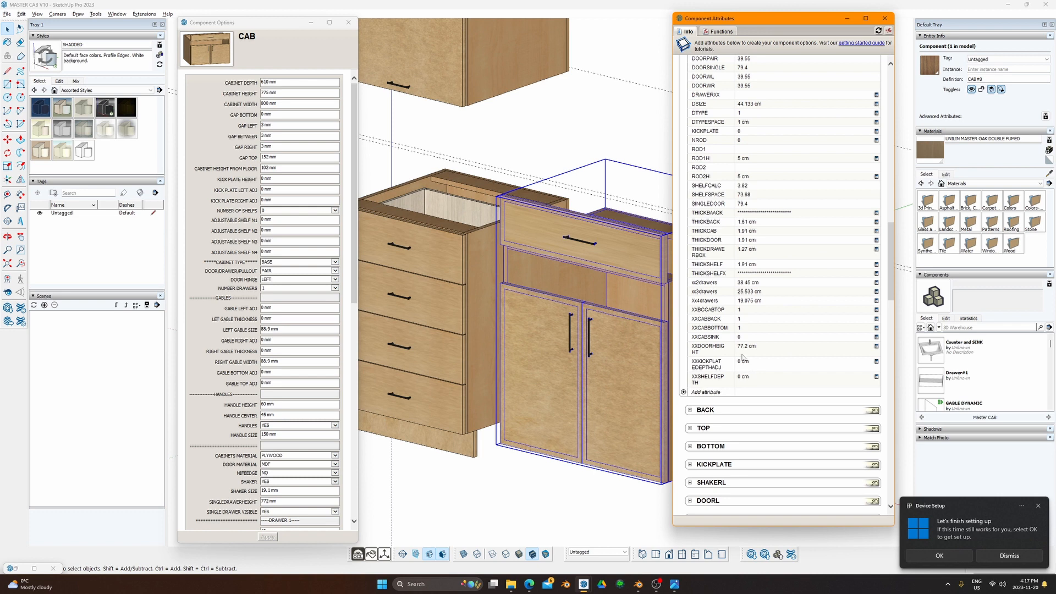
{"action": "left_click", "coordinate": [753, 348]}
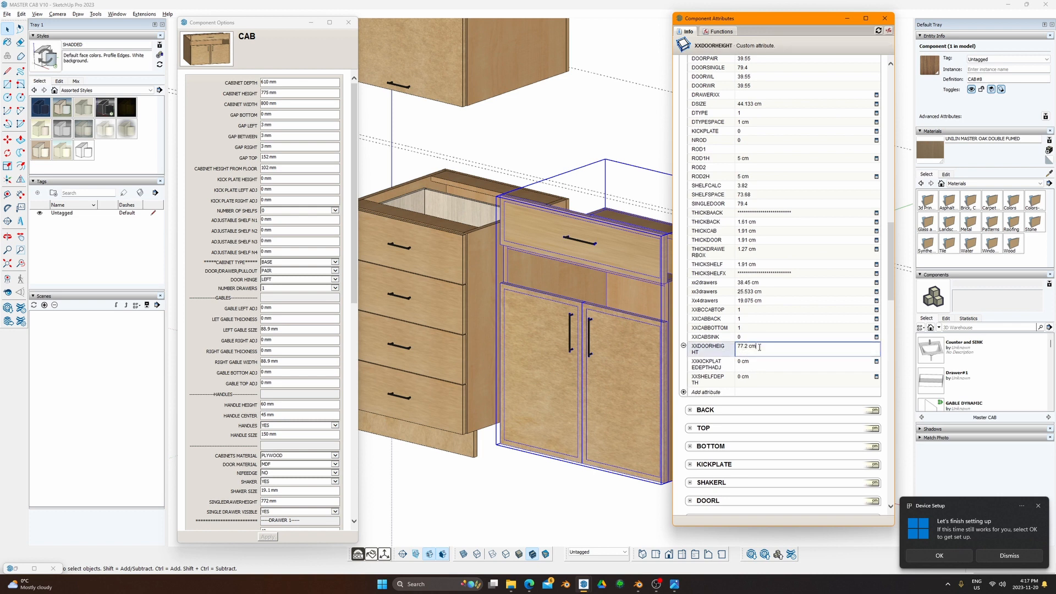
{"action": "left_click_drag", "start_coordinate": [770, 349], "coordinate": [714, 348]}
{"action": "type", "text": "="}
{"action": "scroll", "coordinate": [720, 385], "scroll_direction": "down", "scroll_amount": 5}
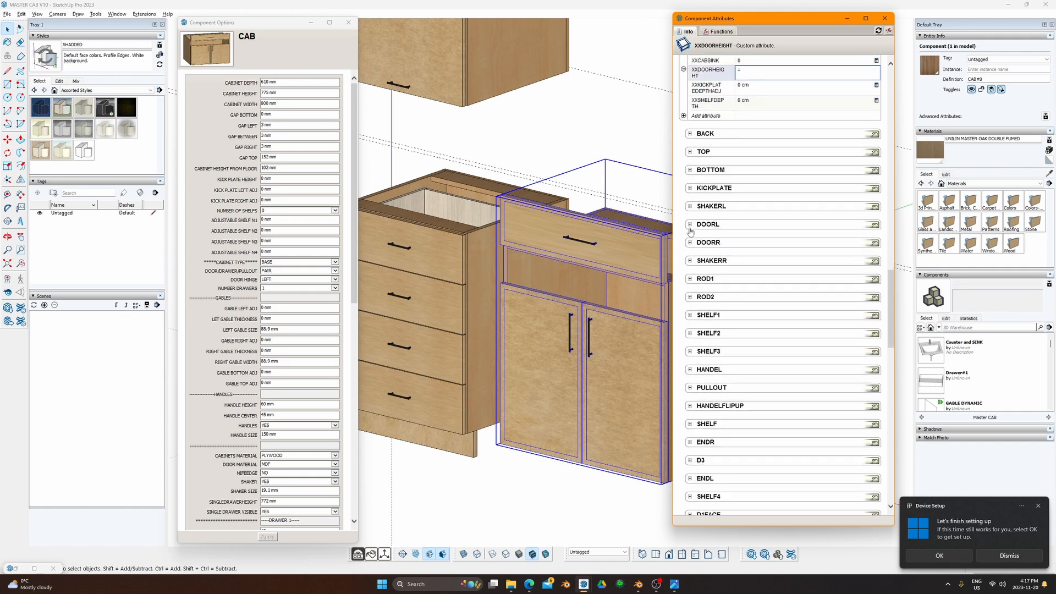
{"action": "left_click", "coordinate": [691, 224]}
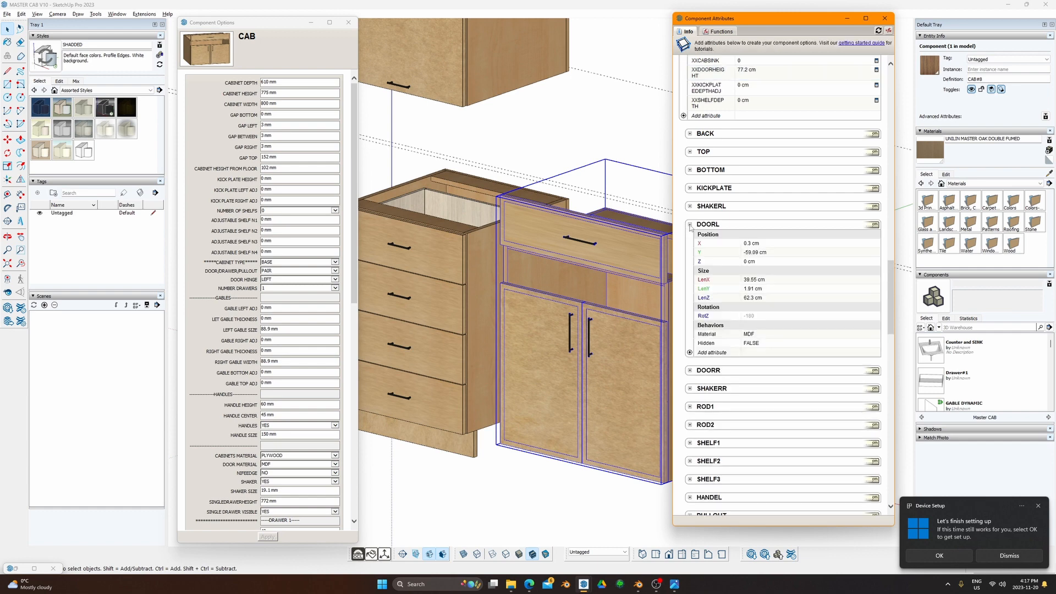
{"action": "left_click", "coordinate": [752, 298]}
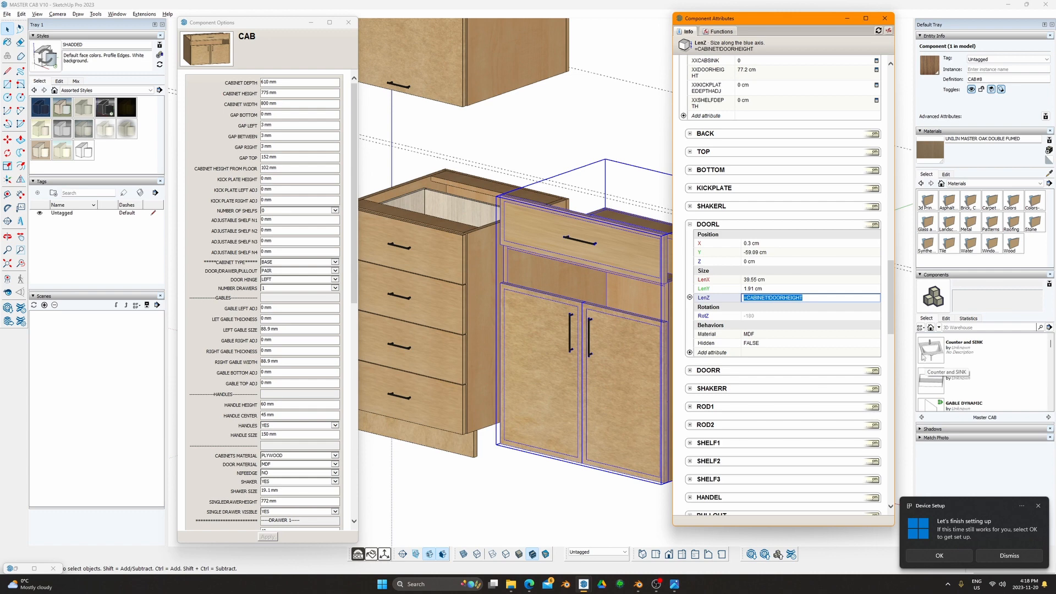
{"action": "scroll", "coordinate": [653, 233], "scroll_direction": "down", "scroll_amount": 3}
Step: Pan to both base cabinets and reselect the sink base cabinet
{"action": "mouse_move", "coordinate": [645, 156]}
{"action": "middle_mouse_down", "text": "shift"}
{"action": "mouse_move", "coordinate": [593, 231]}
{"action": "mouse_move", "coordinate": [590, 206]}
{"action": "middle_mouse_up", "text": "shift"}
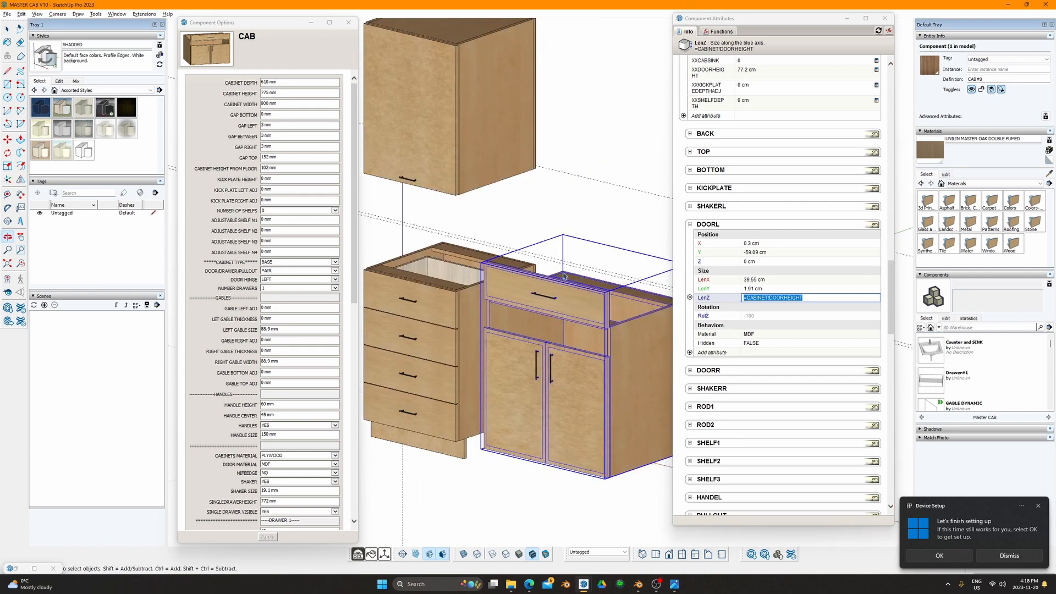
{"action": "left_click", "coordinate": [635, 158]}
{"action": "left_click", "coordinate": [584, 313]}
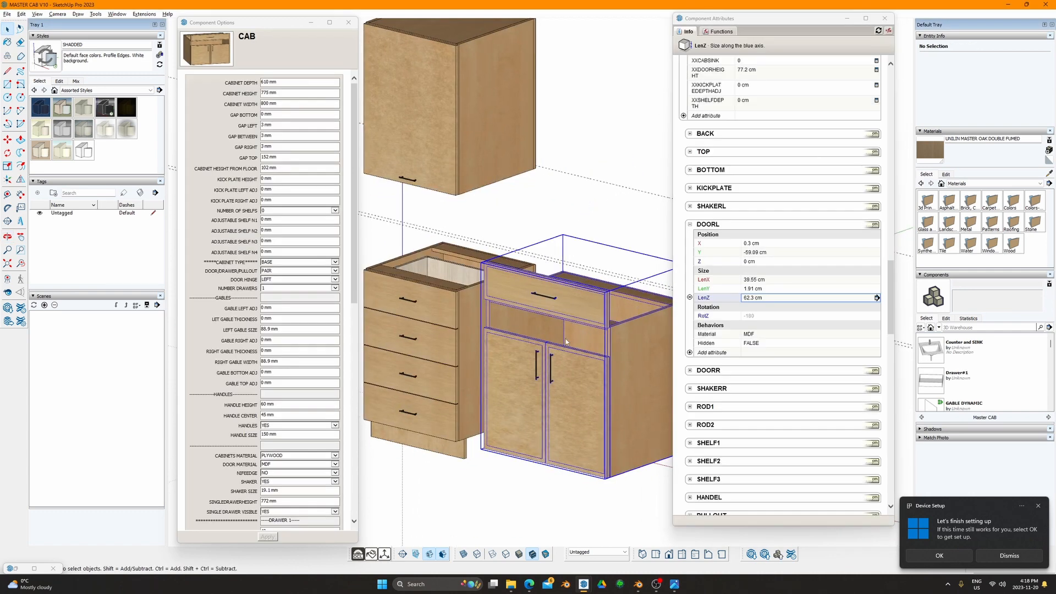
{"action": "middle_click_drag", "start_coordinate": [584, 312], "coordinate": [588, 324]}
{"action": "right_click", "coordinate": [589, 328]}
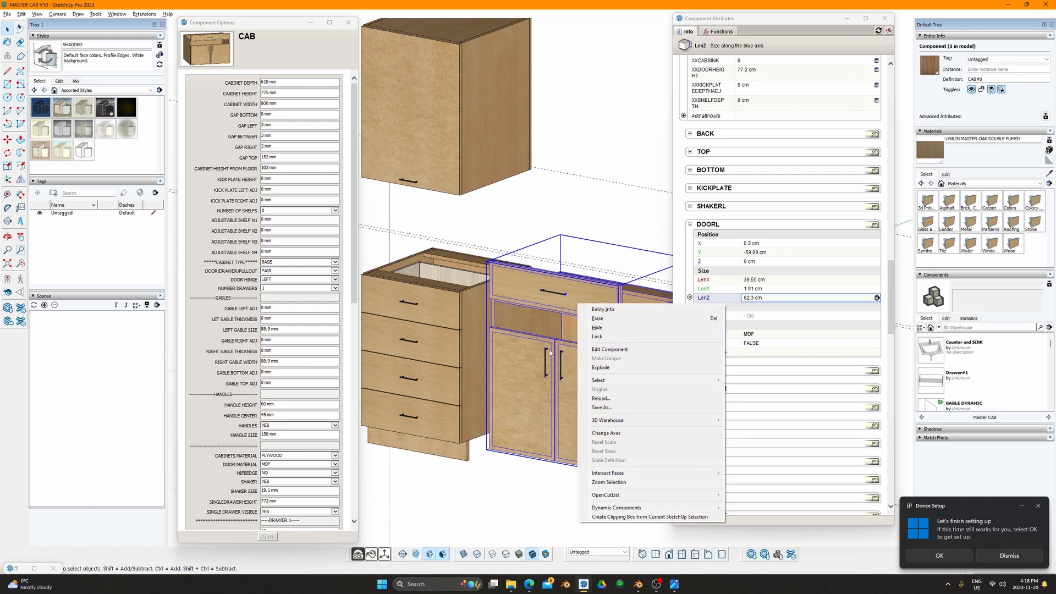
{"action": "key", "text": "Escape"}
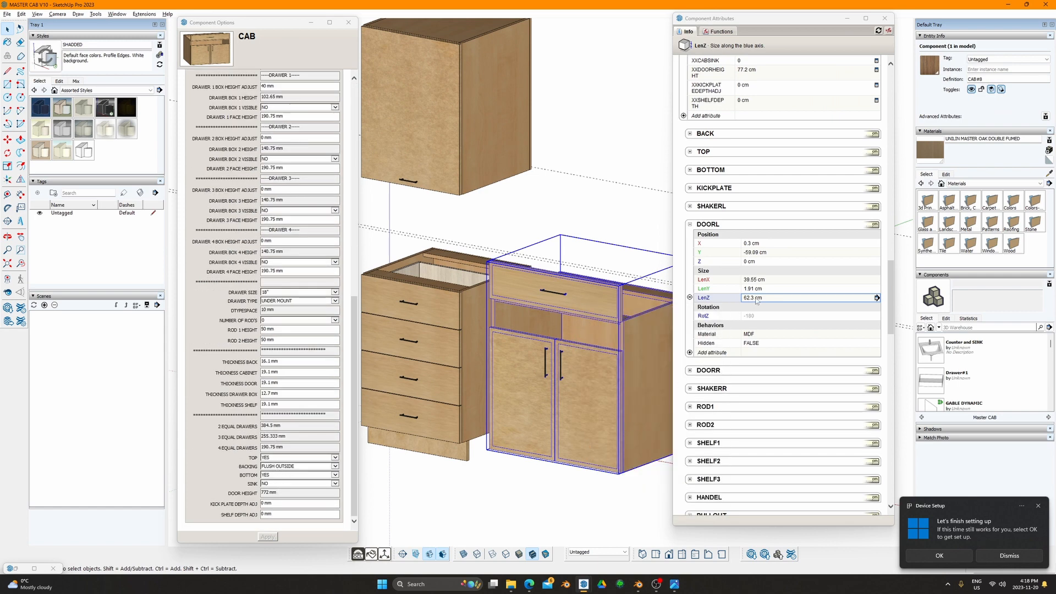
Step: Link XXDOORHEIGHT to =DOORL!LenZ, giving a DOOR HEIGHT of 623 mm
{"action": "scroll", "coordinate": [792, 217], "scroll_direction": "up", "scroll_amount": 4}
{"action": "left_click", "coordinate": [760, 277]}
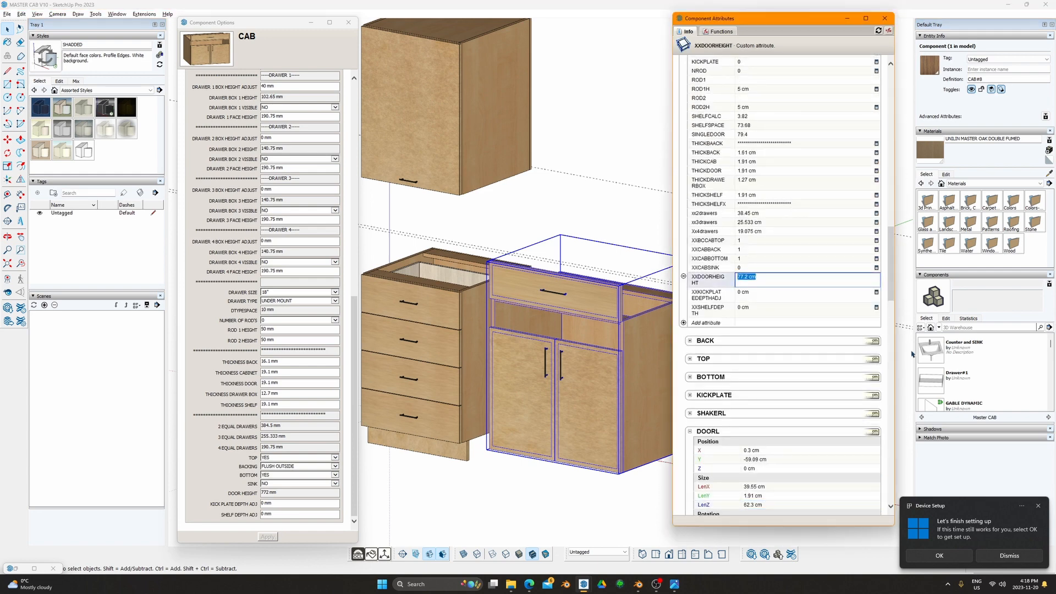
{"action": "type", "text": "="}
{"action": "left_click", "coordinate": [757, 505]}
{"action": "key", "text": "Return"}
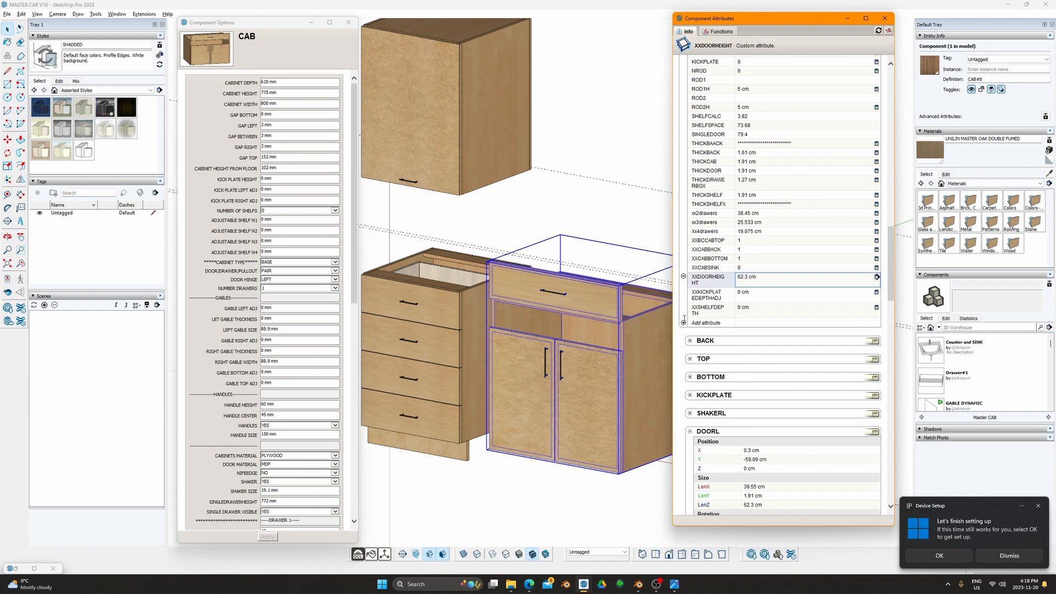
{"action": "scroll", "coordinate": [285, 428], "scroll_direction": "down", "scroll_amount": 9}
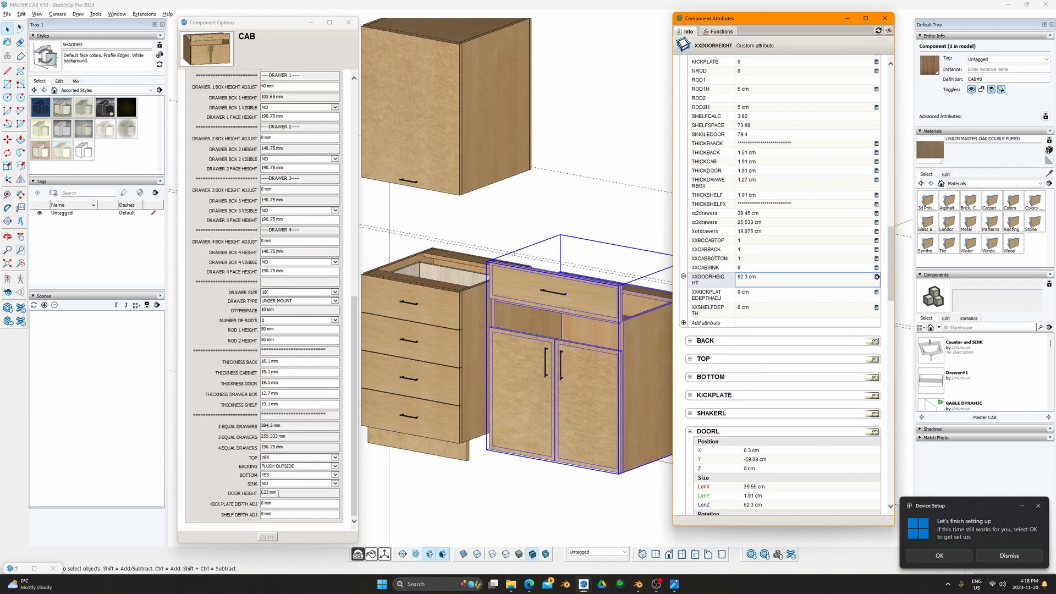
{"action": "left_click_drag", "start_coordinate": [286, 491], "coordinate": [255, 491]}
{"action": "key", "text": "ctrl+c"}
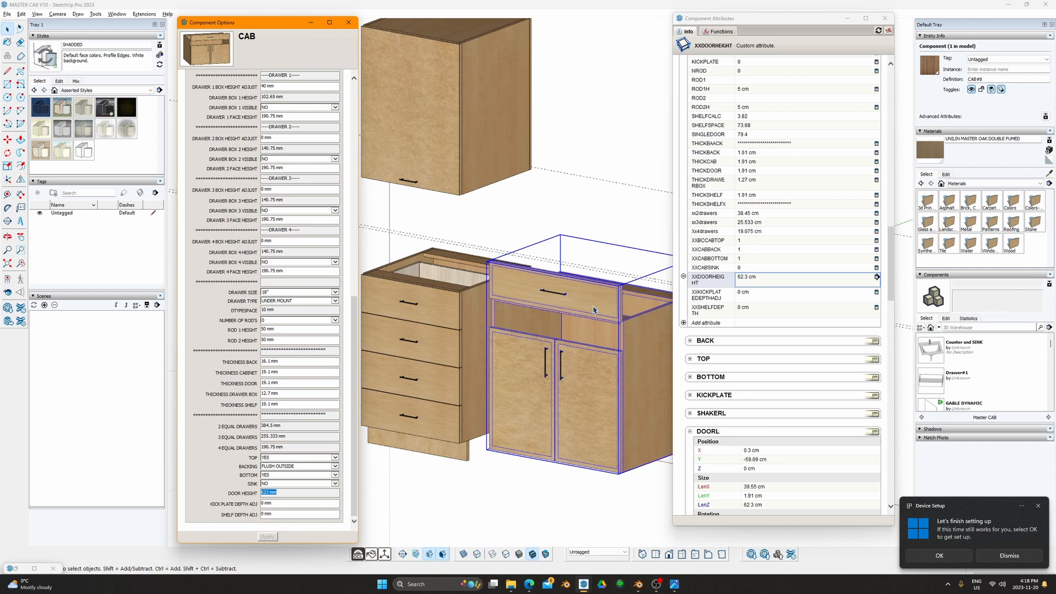
{"action": "scroll", "coordinate": [292, 296], "scroll_direction": "up", "scroll_amount": 6}
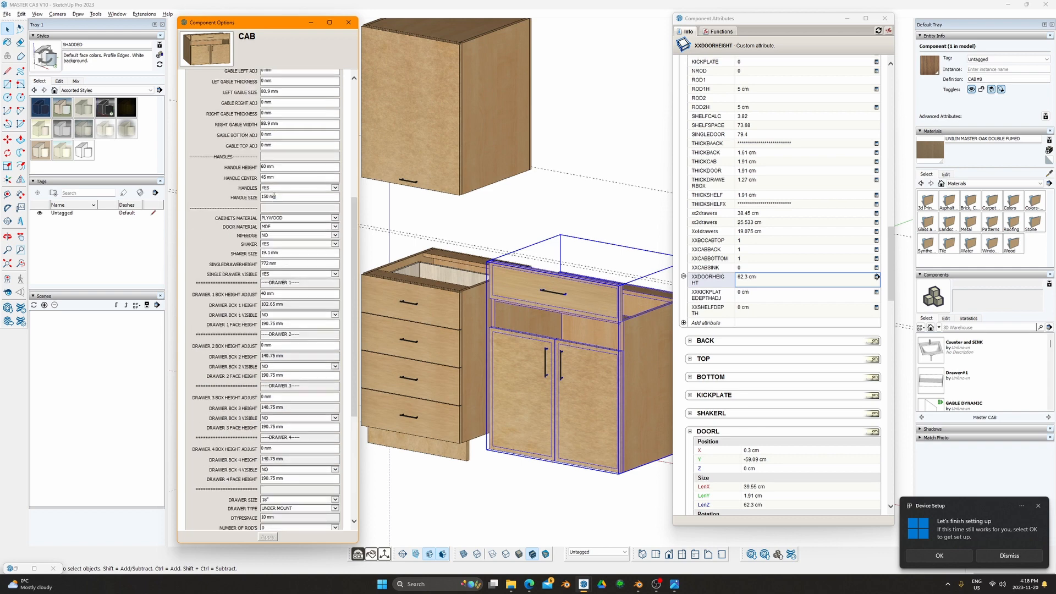
Step: Paste 623 mm over 772 mm in SINGLEDRAWERHEIGHT, keeping the single drawer visible
{"action": "left_click_drag", "start_coordinate": [284, 264], "coordinate": [261, 264]}
{"action": "key", "text": "ctrl+v"}
{"action": "left_click", "coordinate": [284, 263]}
{"action": "triple_click", "coordinate": [275, 263]}
{"action": "key", "text": "ctrl+c"}
{"action": "left_click", "coordinate": [335, 264]}
{"action": "key", "text": "ctrl+v"}
{"action": "left_click", "coordinate": [268, 275]}
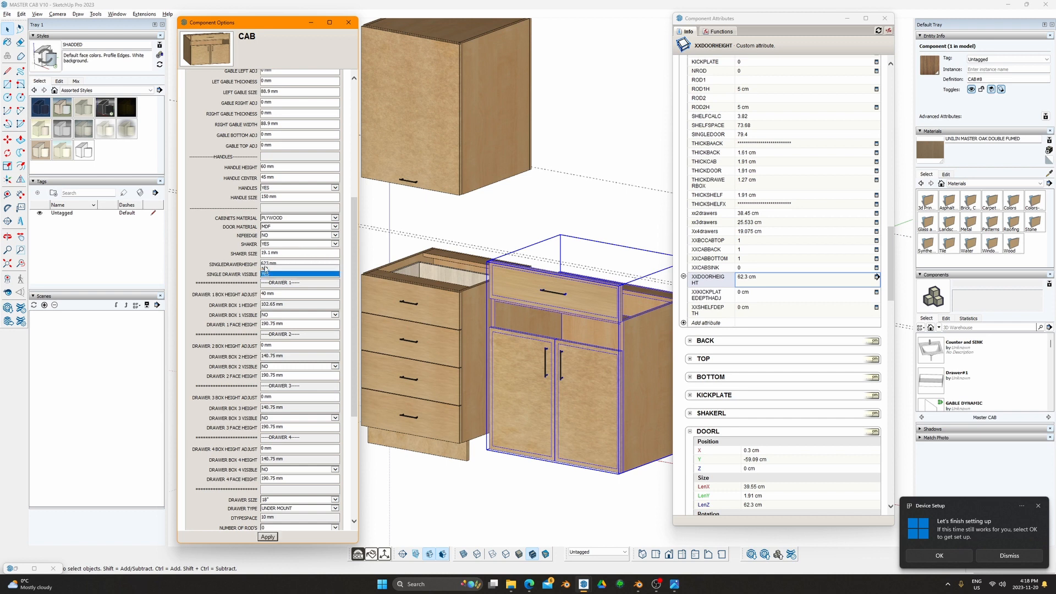
{"action": "left_click", "coordinate": [268, 274]}
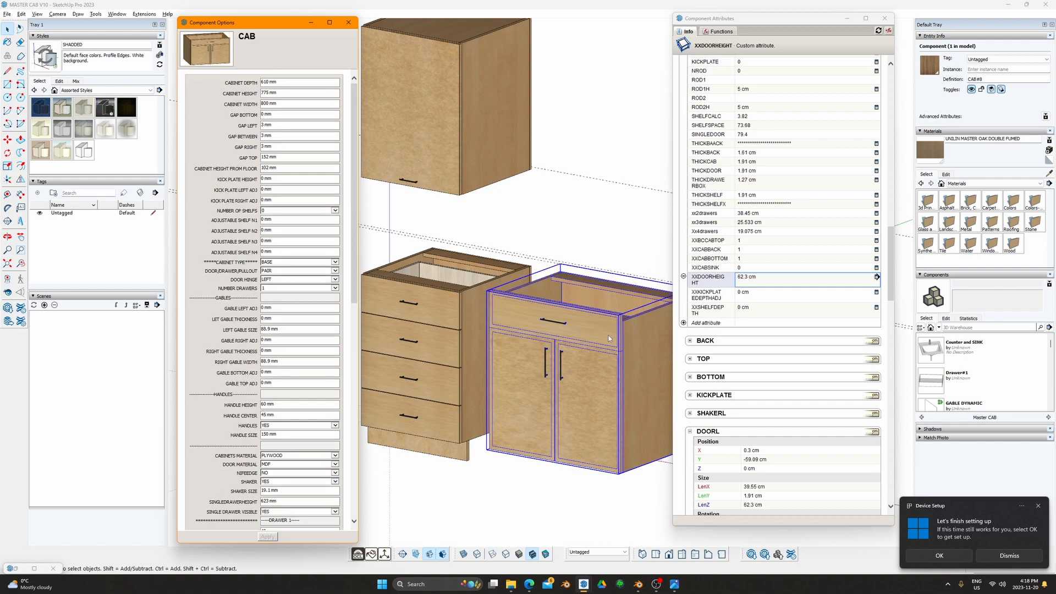
{"action": "scroll", "coordinate": [615, 327], "scroll_direction": "up", "scroll_amount": 4}
{"action": "middle_click_drag", "start_coordinate": [609, 332], "coordinate": [566, 525]}
Step: Orbit to a left-front view and move the attribute list aside to uncover the cabinet
{"action": "scroll", "coordinate": [586, 311], "scroll_direction": "down", "scroll_amount": 3}
{"action": "scroll", "coordinate": [642, 504], "scroll_direction": "up", "scroll_amount": 4}
{"action": "mouse_move", "coordinate": [642, 503]}
{"action": "middle_mouse_down", "text": "shift"}
{"action": "mouse_move", "coordinate": [504, 412]}
{"action": "mouse_move", "coordinate": [595, 336]}
{"action": "mouse_move", "coordinate": [493, 382]}
{"action": "middle_mouse_up", "text": "shift"}
{"action": "scroll", "coordinate": [503, 397], "scroll_direction": "up", "scroll_amount": 3}
{"action": "scroll", "coordinate": [493, 382], "scroll_direction": "down", "scroll_amount": 5}
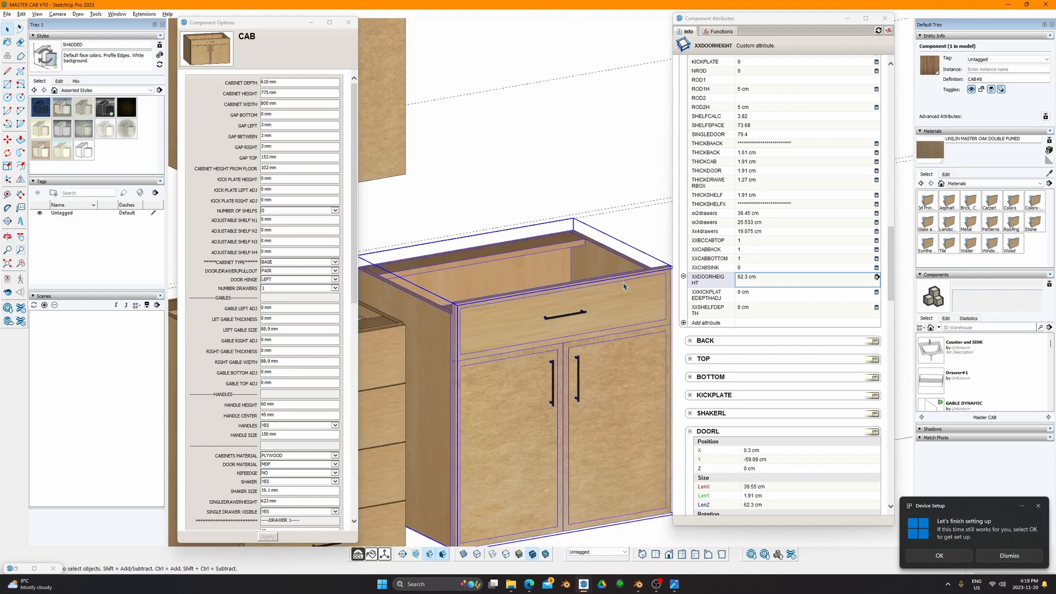
{"action": "left_click_drag", "start_coordinate": [772, 23], "coordinate": [845, 36]}
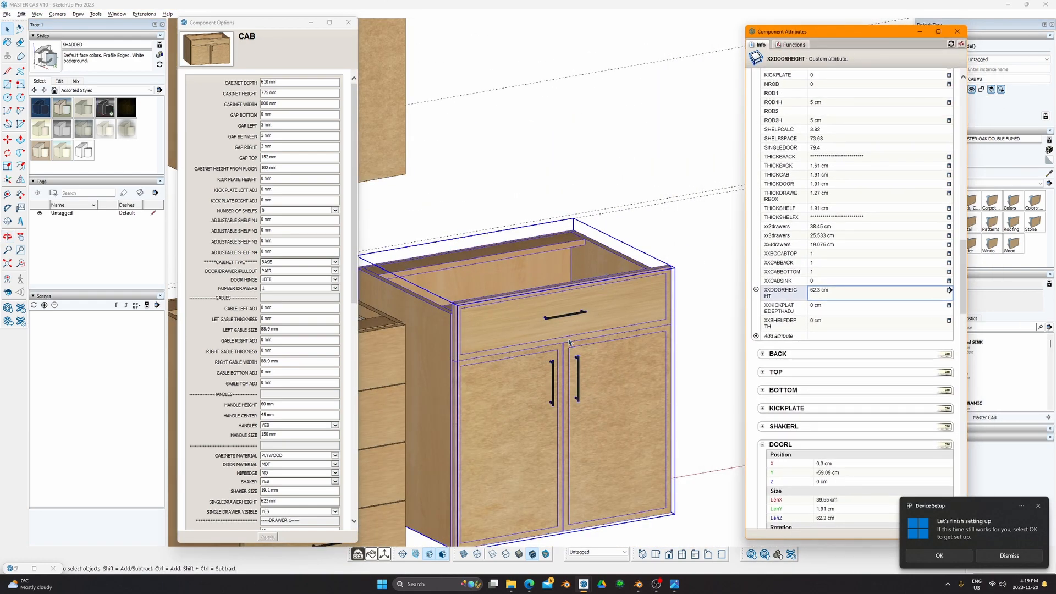
{"action": "scroll", "coordinate": [458, 347], "scroll_direction": "up", "scroll_amount": 2}
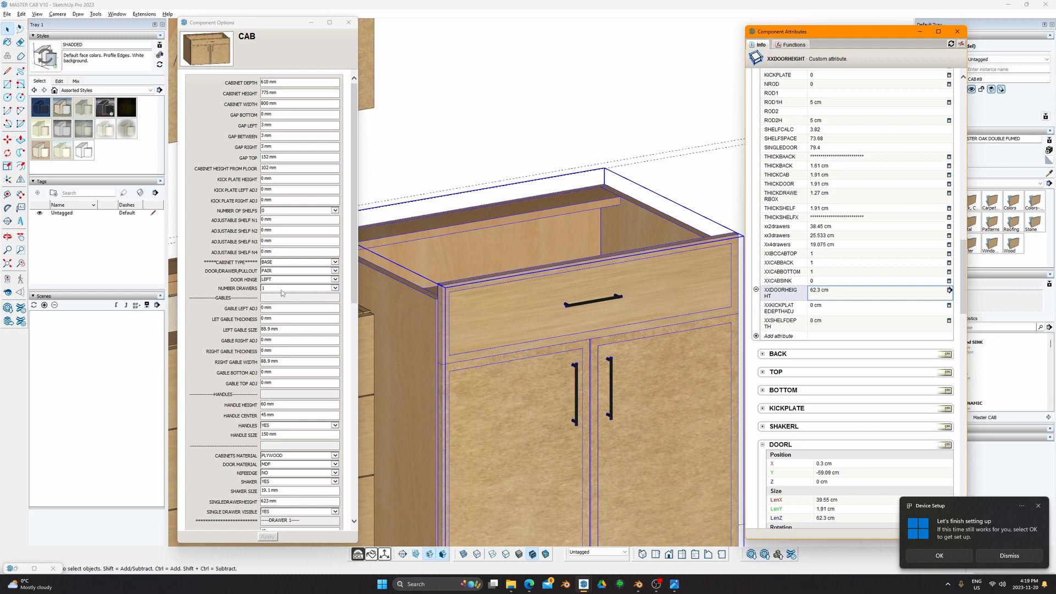
Step: Change XXDOORHEIGHT to =DOORL!LenZ+AGAPMIDDLE and set SINGLEDRAWERHEIGHT to 626 mm
{"action": "left_click", "coordinate": [835, 293]}
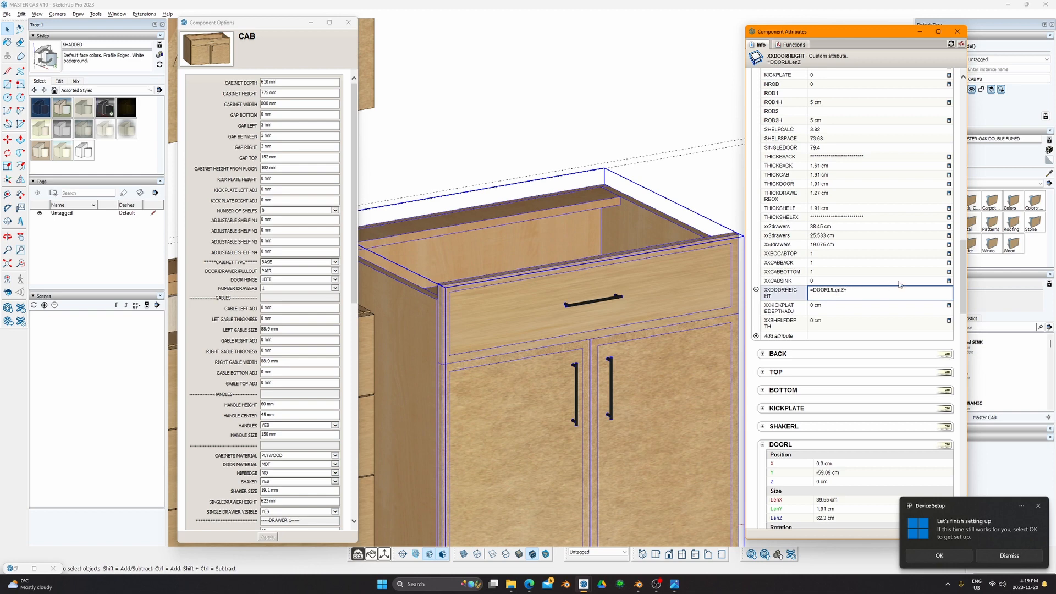
{"action": "scroll", "coordinate": [880, 231], "scroll_direction": "up", "scroll_amount": 15}
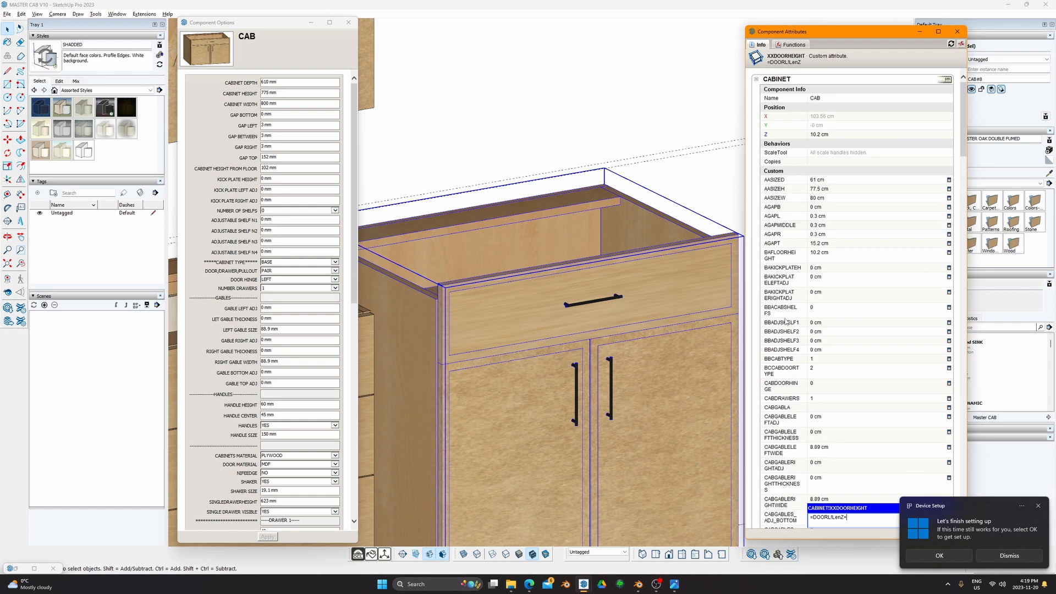
{"action": "left_click", "coordinate": [821, 227]}
{"action": "key", "text": "Return"}
{"action": "scroll", "coordinate": [294, 457], "scroll_direction": "down", "scroll_amount": 8}
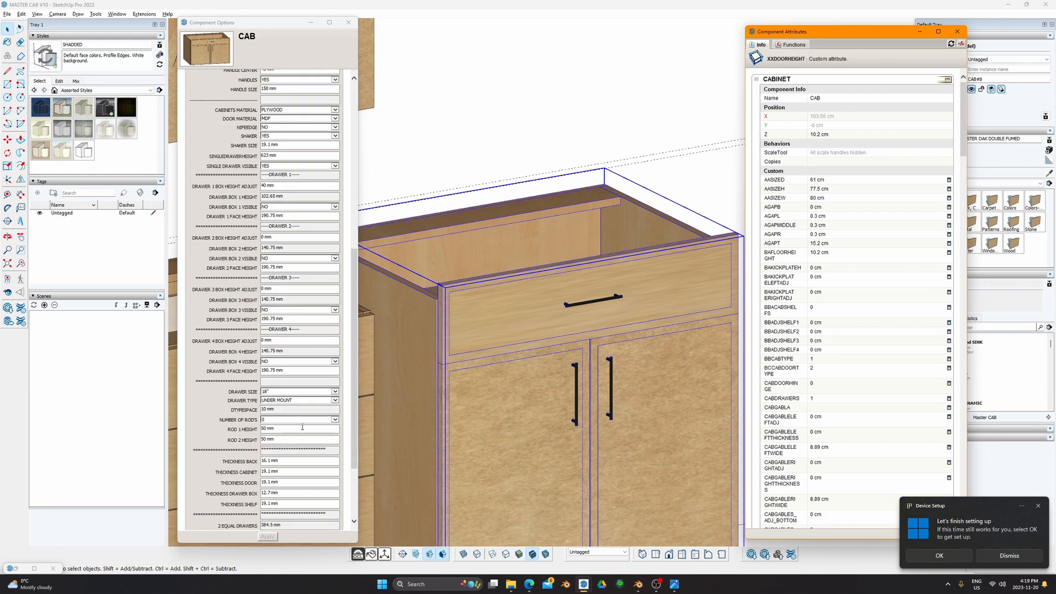
{"action": "left_click", "coordinate": [245, 493]}
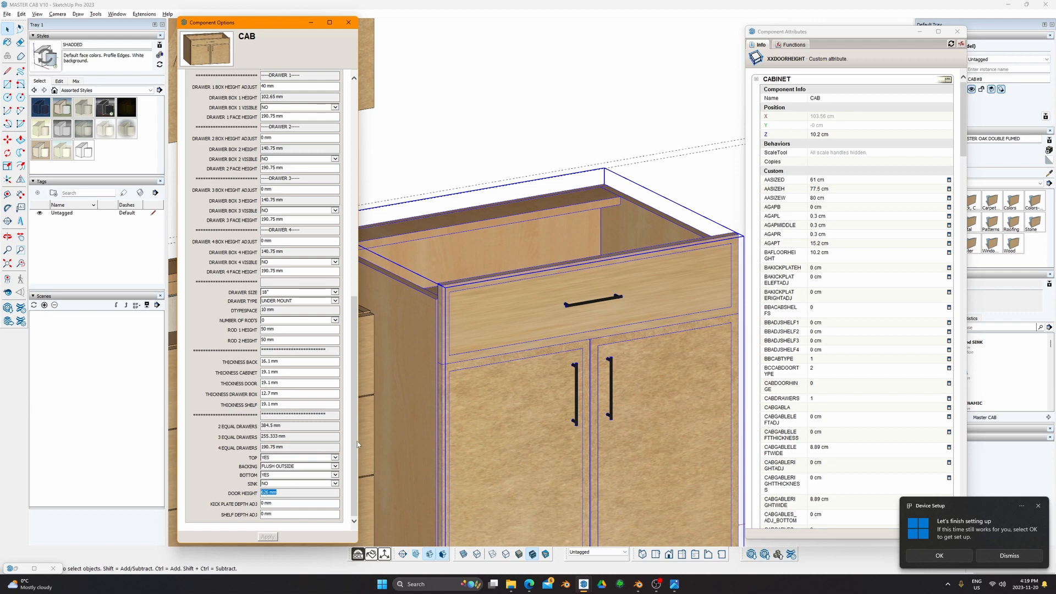
{"action": "scroll", "coordinate": [360, 220], "scroll_direction": "up", "scroll_amount": 2}
{"action": "scroll", "coordinate": [281, 209], "scroll_direction": "up", "scroll_amount": 8}
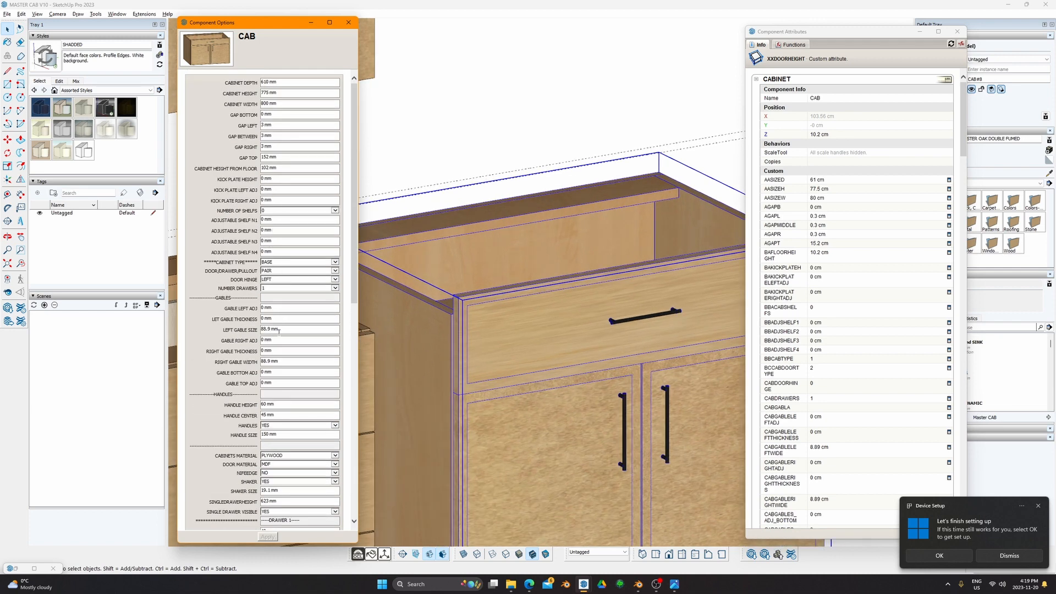
{"action": "triple_click", "coordinate": [272, 501]}
{"action": "type", "text": "626 mm"}
Step: Finish editing the SINGLEDRAWERHEIGHT value and apply it
{"action": "left_click_drag", "start_coordinate": [285, 503], "coordinate": [271, 524]}
{"action": "left_click", "coordinate": [241, 507]}
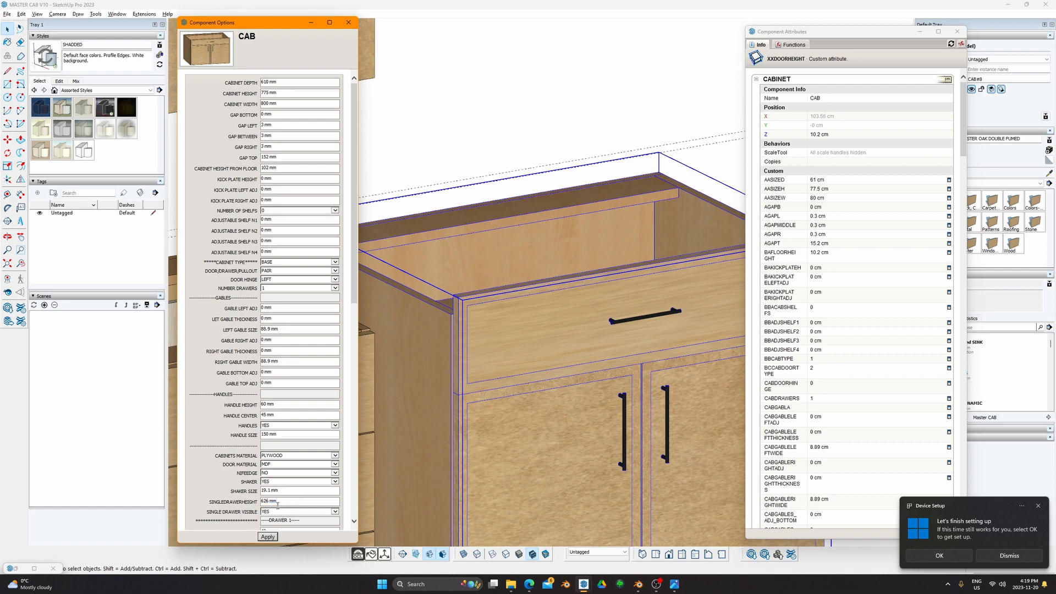
{"action": "left_click", "coordinate": [270, 539]}
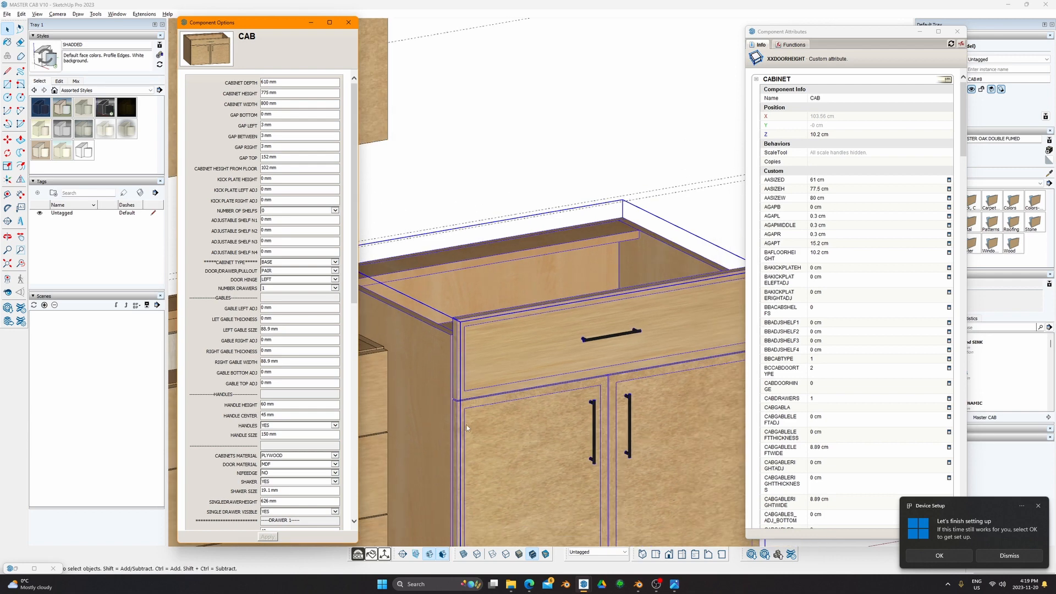
{"action": "left_click", "coordinate": [425, 361]}
{"action": "scroll", "coordinate": [465, 318], "scroll_direction": "up", "scroll_amount": 5}
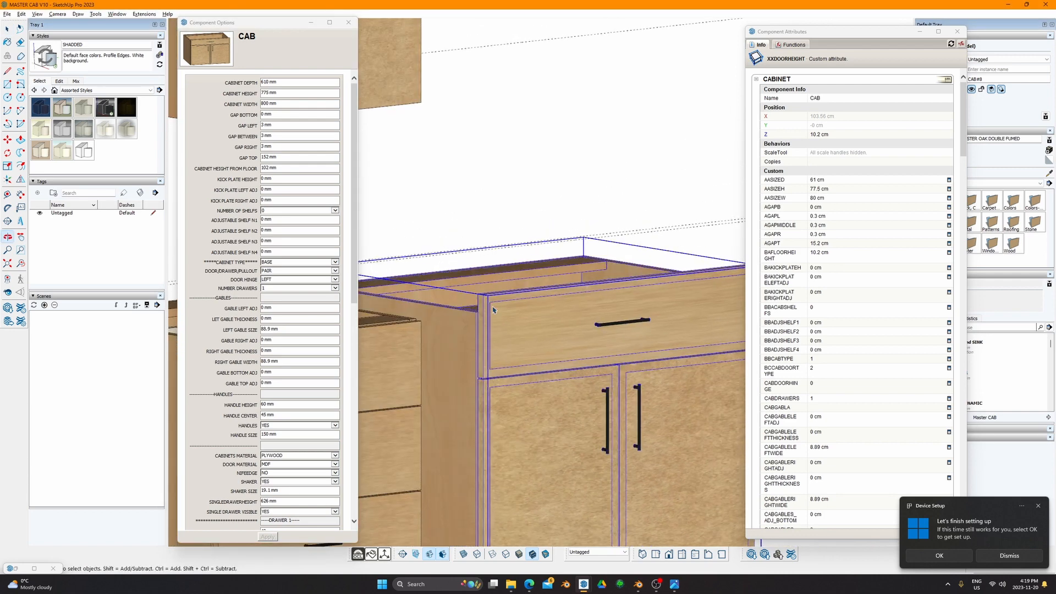
Step: Measure down from the cabinet's top edge with the Tape Measure, placing a guide line
{"action": "key", "text": "t"}
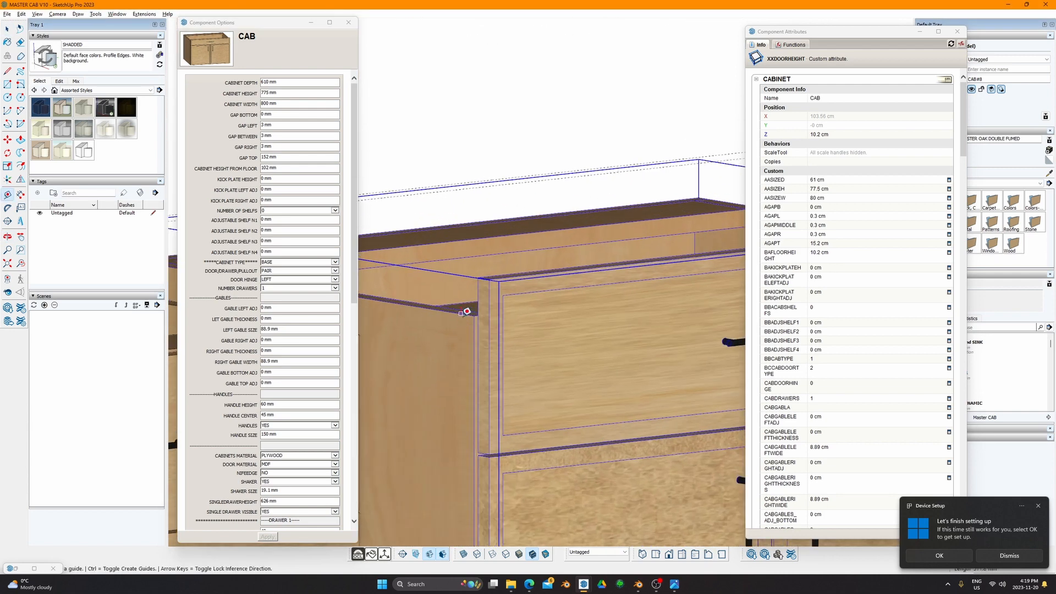
{"action": "left_click", "coordinate": [461, 314]}
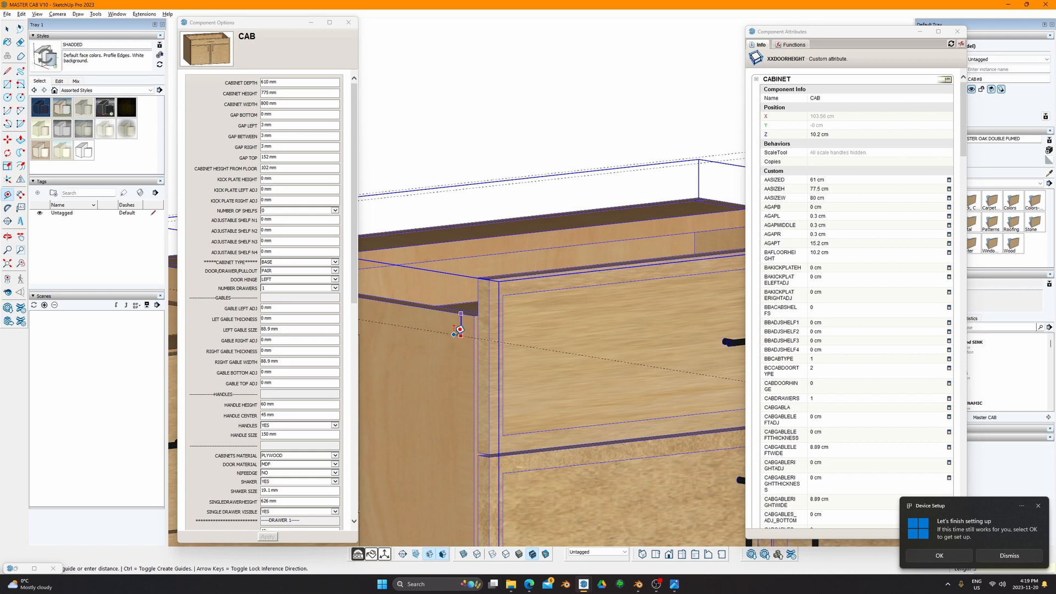
{"action": "left_click", "coordinate": [460, 330]}
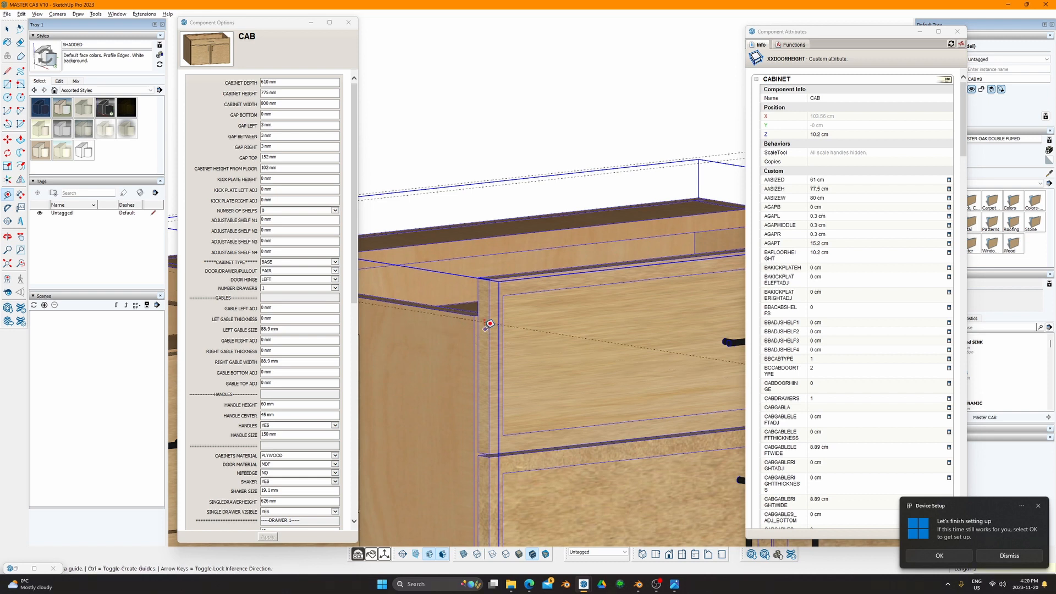
{"action": "left_click", "coordinate": [466, 319]}
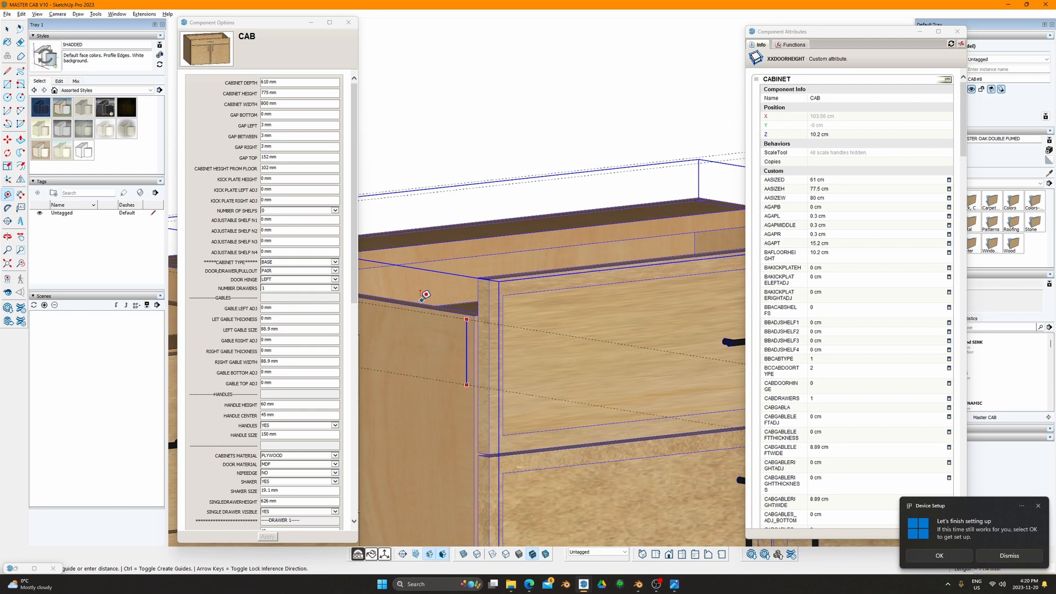
{"action": "key", "text": "space"}
Step: Lower DRAWER 1 FACE HEIGHT from 190.75 mm to 144 mm
{"action": "scroll", "coordinate": [296, 377], "scroll_direction": "down", "scroll_amount": 5}
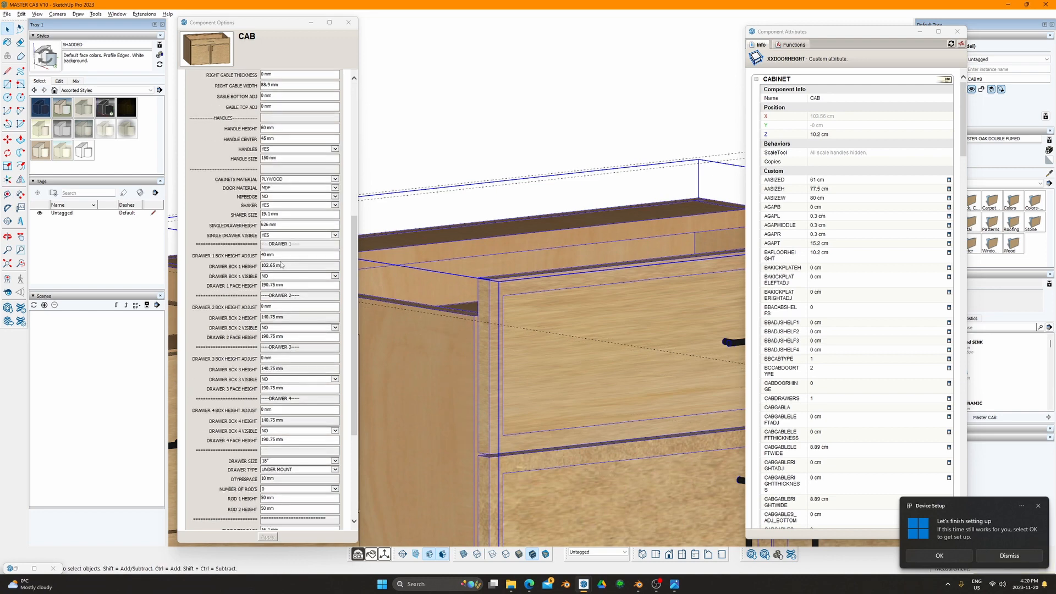
{"action": "left_click", "coordinate": [231, 287]}
{"action": "type", "text": "144"}
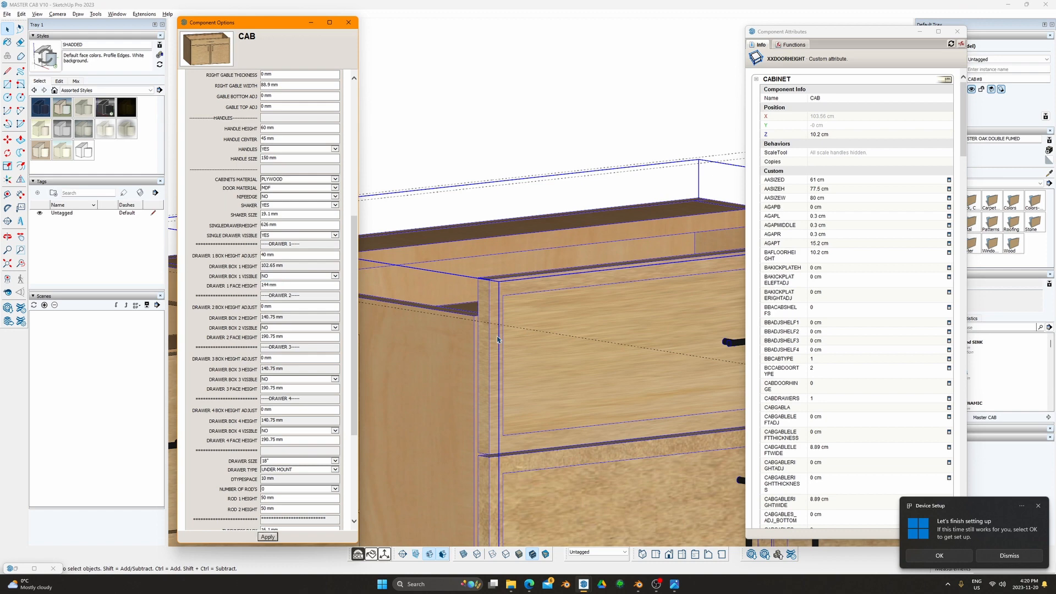
{"action": "key", "text": "Return"}
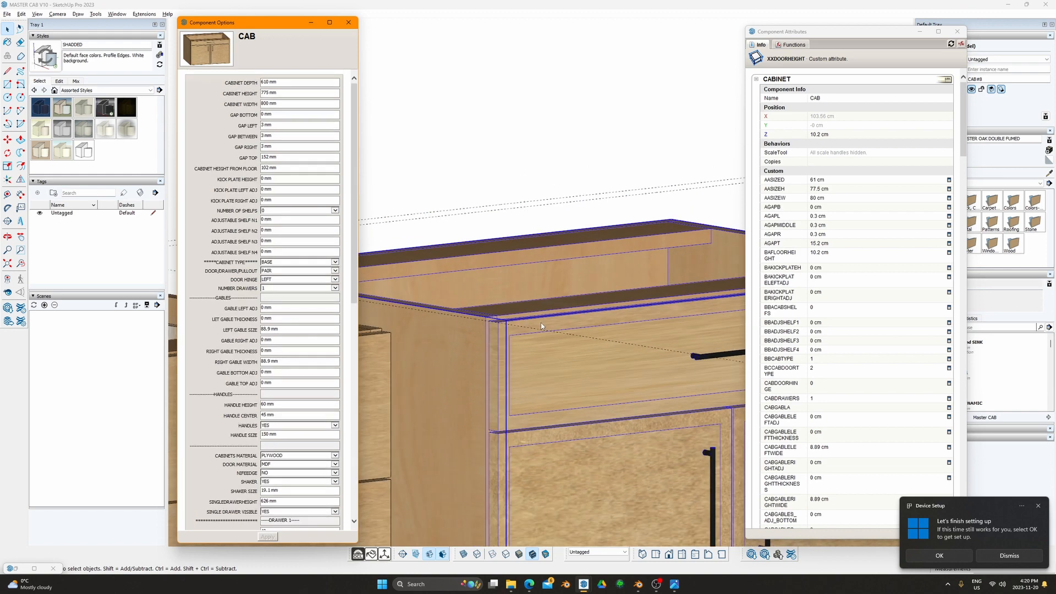
{"action": "scroll", "coordinate": [533, 356], "scroll_direction": "down", "scroll_amount": 5}
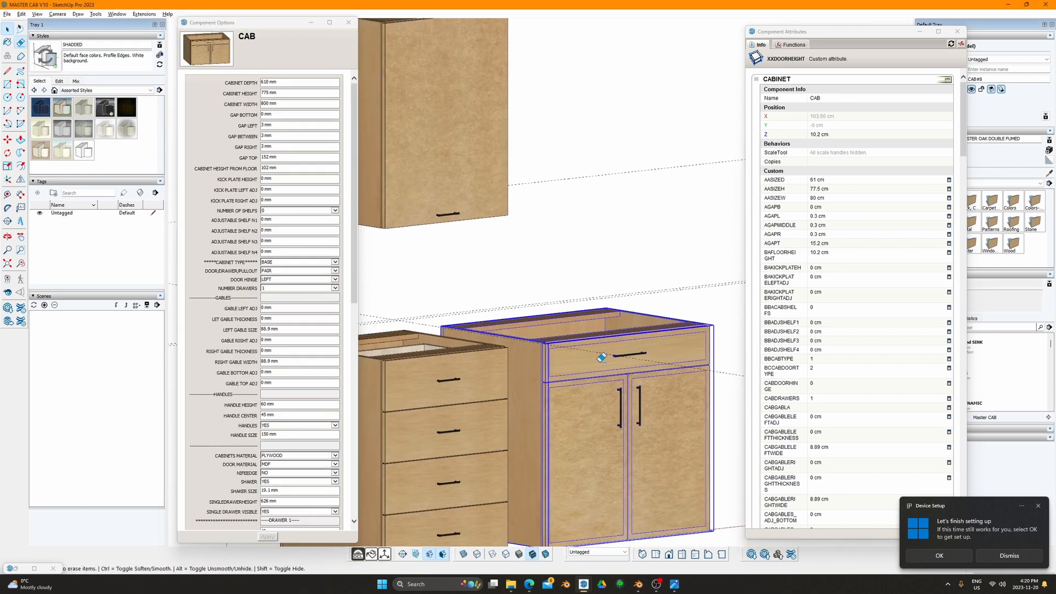
Step: Erase the stray guide line and orbit to look down into the cabinet
{"action": "key", "text": "e"}
{"action": "left_click_drag", "start_coordinate": [741, 368], "coordinate": [731, 379]}
{"action": "middle_click_drag", "start_coordinate": [731, 380], "coordinate": [497, 368]}
{"action": "mouse_move", "coordinate": [643, 378]}
{"action": "middle_mouse_down", "text": "shift"}
{"action": "mouse_move", "coordinate": [549, 292]}
{"action": "mouse_move", "coordinate": [670, 260]}
{"action": "mouse_move", "coordinate": [510, 264]}
{"action": "middle_mouse_up", "text": "shift"}
{"action": "scroll", "coordinate": [601, 269], "scroll_direction": "up", "scroll_amount": 5}
{"action": "middle_click_drag", "start_coordinate": [601, 269], "coordinate": [557, 329]}
{"action": "scroll", "coordinate": [605, 328], "scroll_direction": "down", "scroll_amount": 4}
{"action": "middle_click_drag", "start_coordinate": [556, 329], "coordinate": [522, 294], "text": "shift"}
{"action": "scroll", "coordinate": [319, 465], "scroll_direction": "down", "scroll_amount": 3}
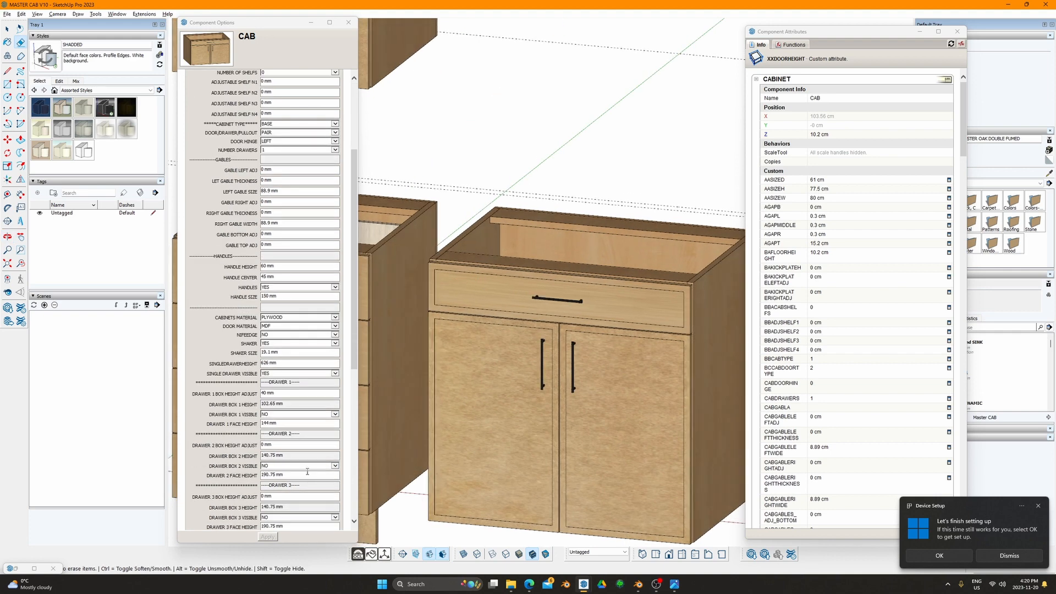
Step: Set DRAWER BOX 1 VISIBLE to YES and apply
{"action": "left_click", "coordinate": [306, 417]}
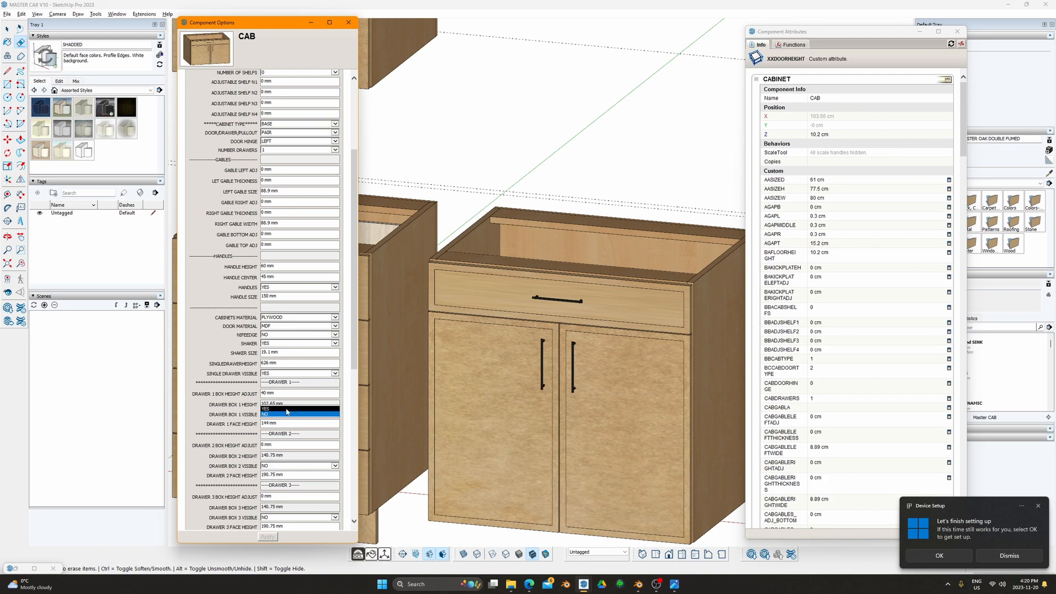
{"action": "left_click", "coordinate": [292, 430]}
{"action": "left_click", "coordinate": [270, 536]}
Step: Reselect the two-door sink cabinet so its Component Options reload
{"action": "middle_click_drag", "start_coordinate": [592, 311], "coordinate": [539, 338]}
{"action": "key", "text": "space"}
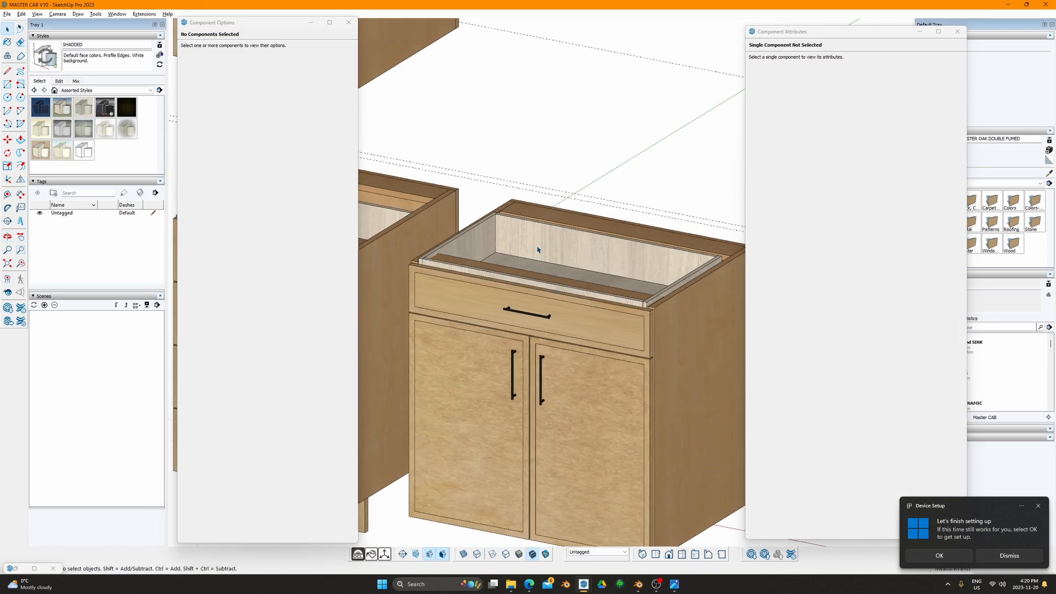
{"action": "left_click", "coordinate": [539, 246]}
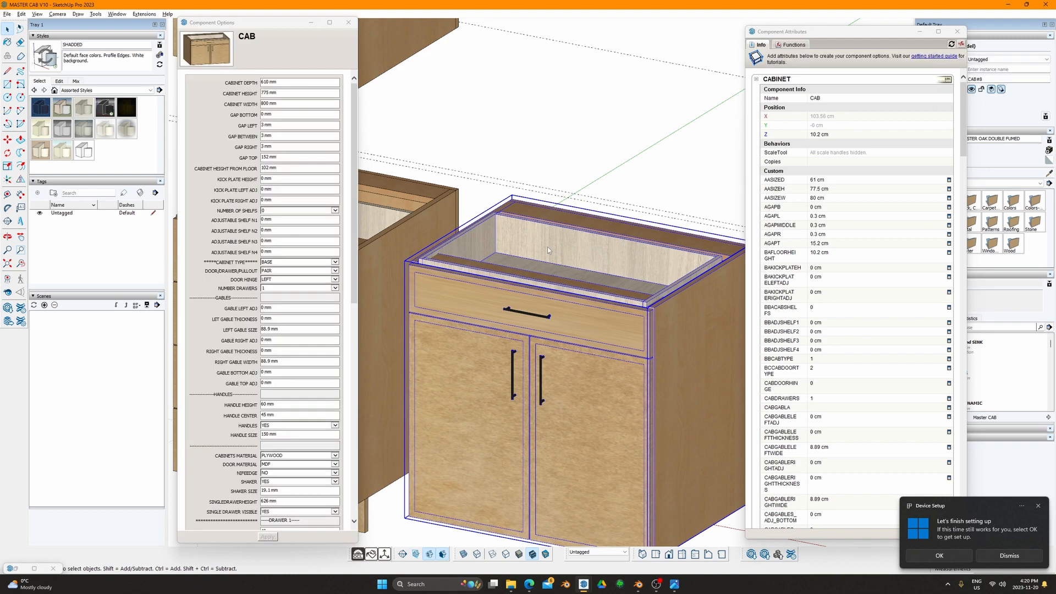
{"action": "double_click", "coordinate": [544, 247]}
{"action": "double_click", "coordinate": [579, 242]}
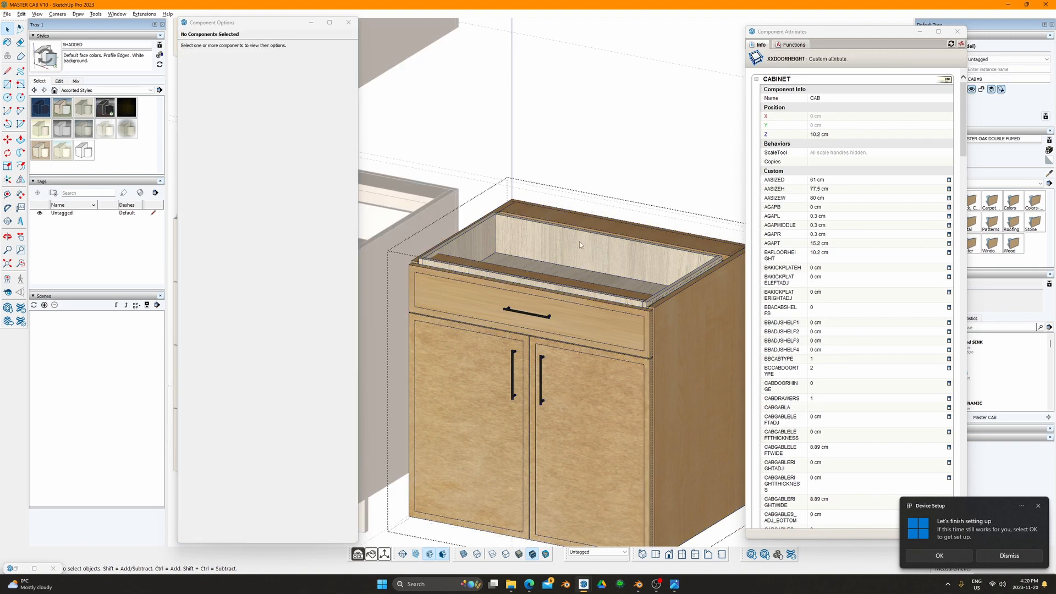
{"action": "key", "text": "Escape"}
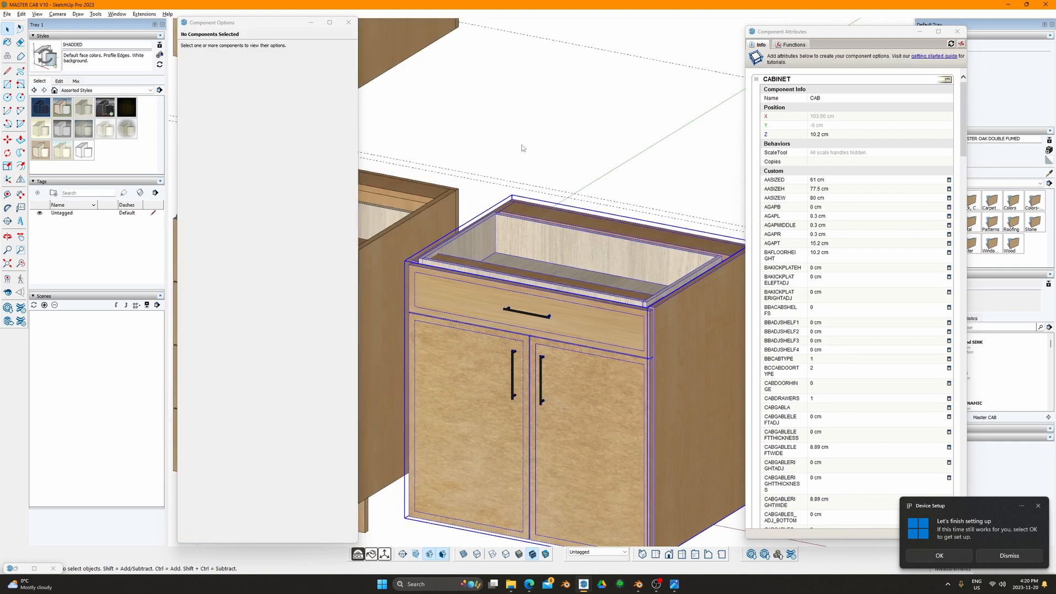
{"action": "key", "text": "Escape"}
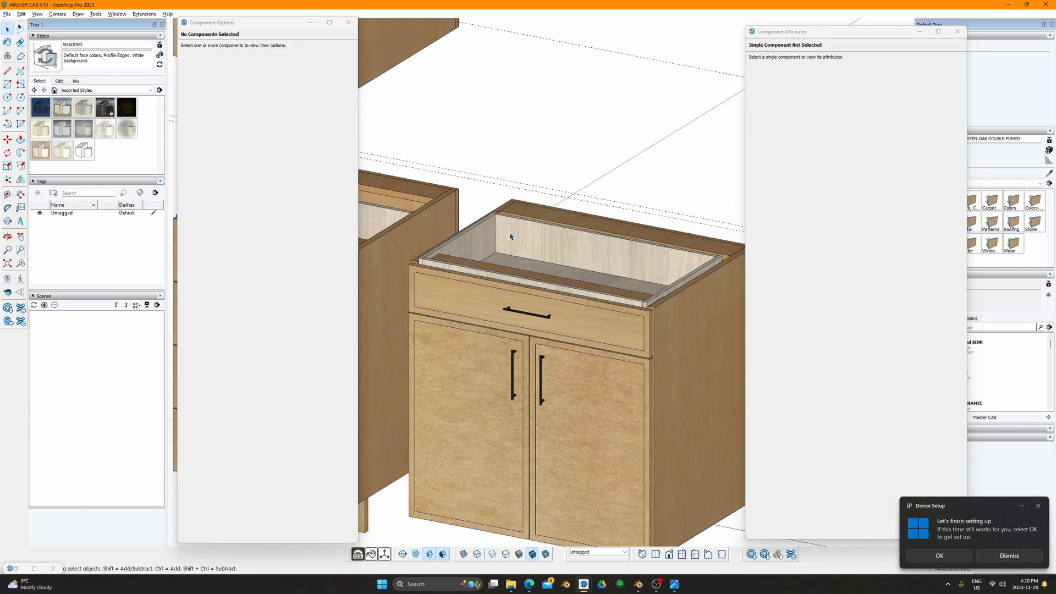
{"action": "left_click", "coordinate": [507, 234]}
Step: Change DRAWER 1 BOX HEIGHT ADJUST from 40 mm to 0 mm
{"action": "scroll", "coordinate": [287, 429], "scroll_direction": "down", "scroll_amount": 4}
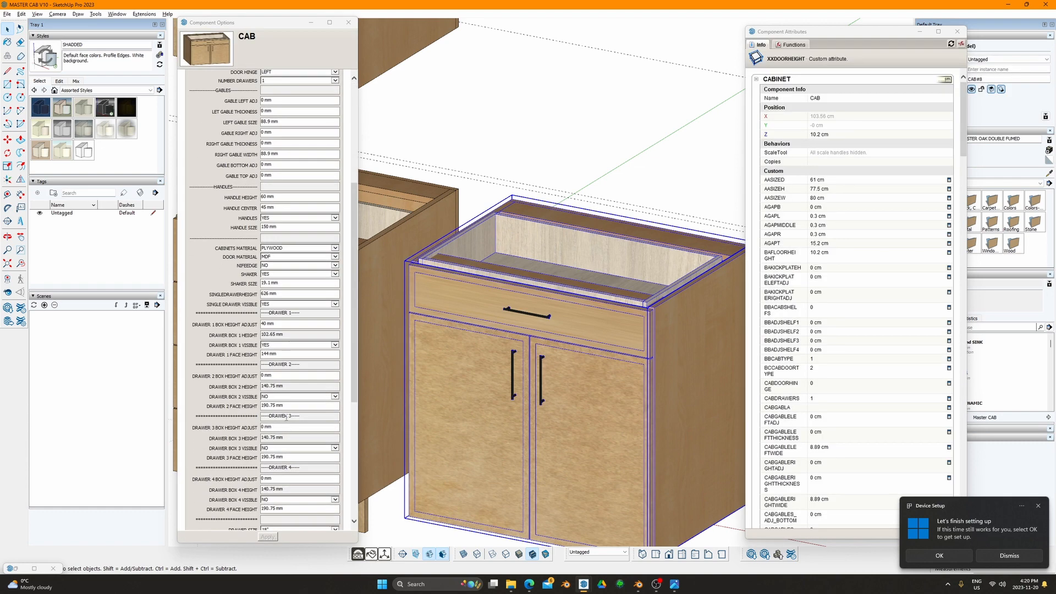
{"action": "left_click", "coordinate": [274, 325]}
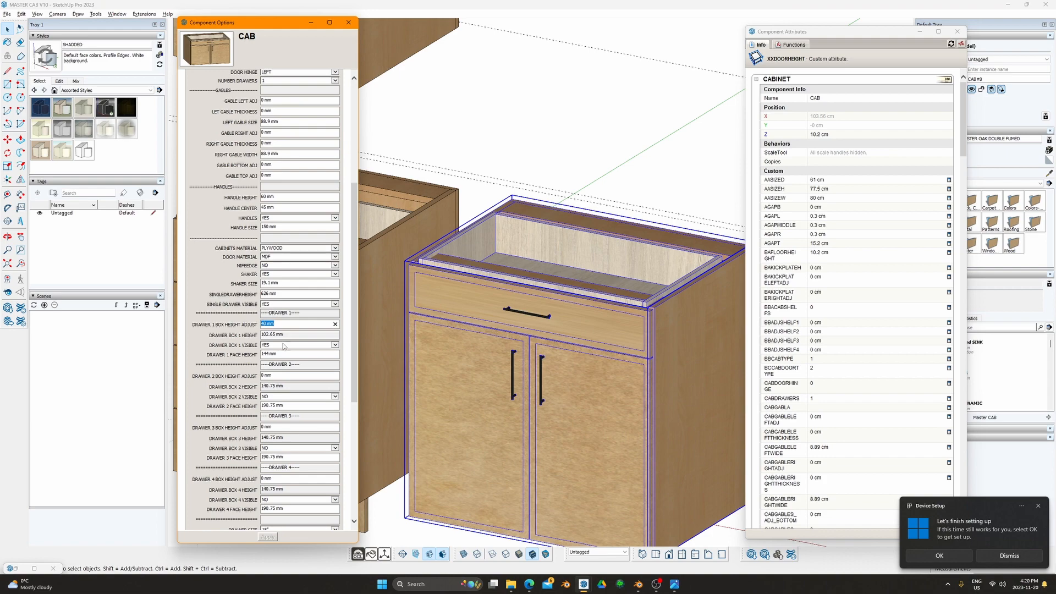
{"action": "type", "text": "0"}
{"action": "key", "text": "Tab"}
{"action": "key", "text": "Return"}
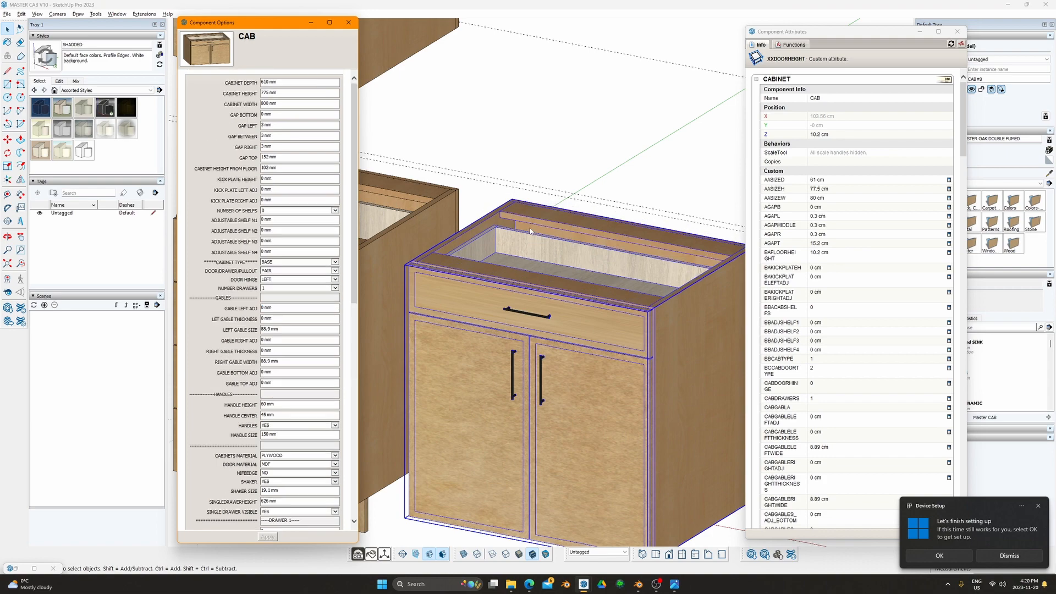
Step: Show back edges as dashed lines and frame the cabinet from the front
{"action": "middle_click_drag", "start_coordinate": [570, 315], "coordinate": [690, 236]}
{"action": "key", "text": "k"}
{"action": "scroll", "coordinate": [472, 265], "scroll_direction": "up", "scroll_amount": 3}
{"action": "key", "text": "F5"}
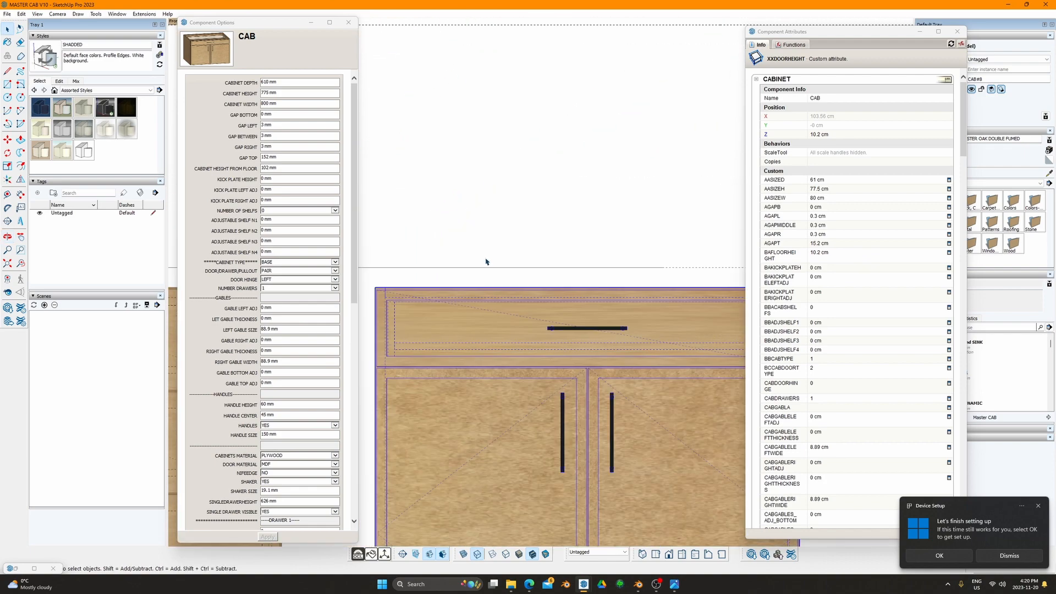
{"action": "scroll", "coordinate": [404, 306], "scroll_direction": "up", "scroll_amount": 3}
{"action": "middle_click_drag", "start_coordinate": [389, 311], "coordinate": [440, 301], "text": "shift"}
{"action": "scroll", "coordinate": [441, 300], "scroll_direction": "up", "scroll_amount": 2}
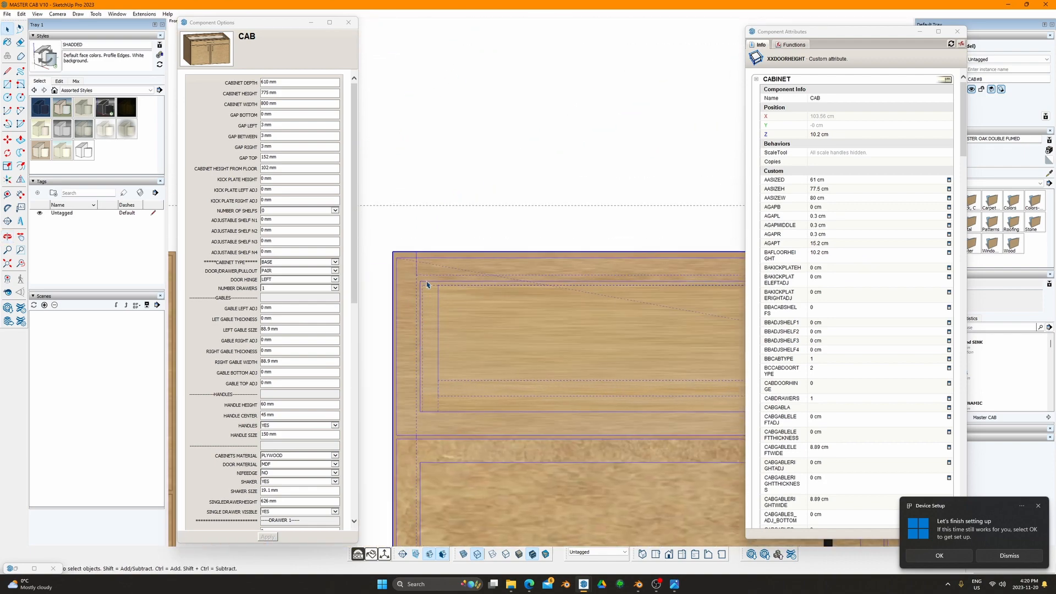
{"action": "scroll", "coordinate": [445, 280], "scroll_direction": "down", "scroll_amount": 6}
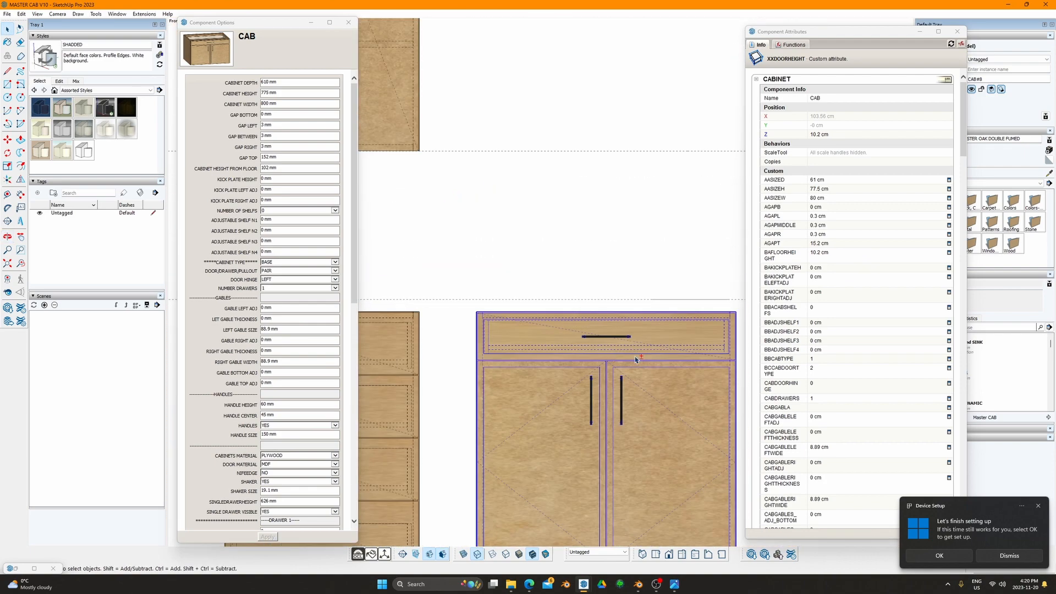
{"action": "middle_click_drag", "start_coordinate": [601, 363], "coordinate": [634, 283], "text": "shift"}
{"action": "scroll", "coordinate": [569, 328], "scroll_direction": "up", "scroll_amount": 1}
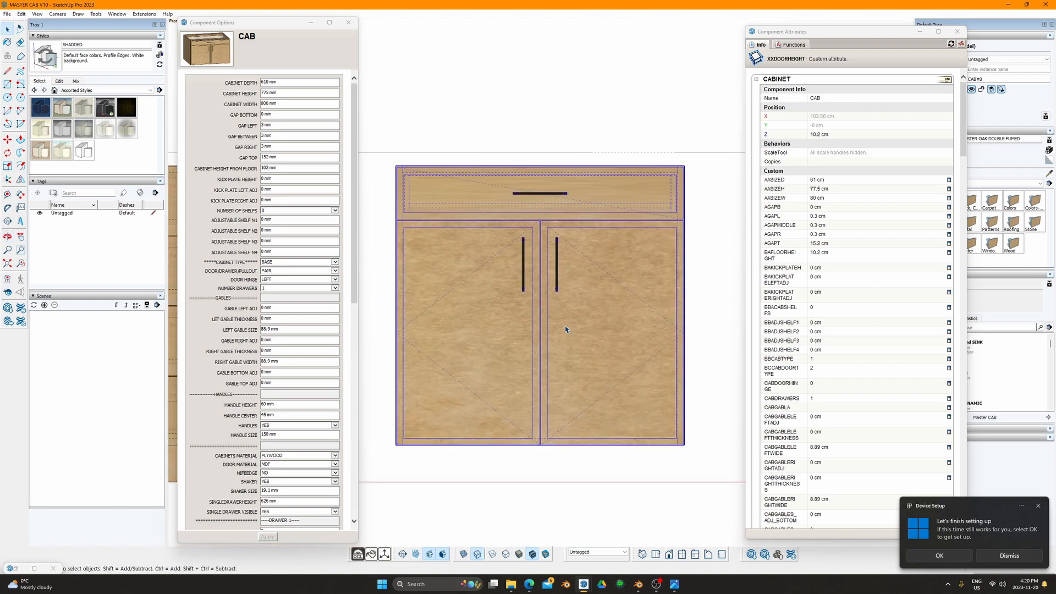
{"action": "middle_click_drag", "start_coordinate": [625, 229], "coordinate": [600, 269]}
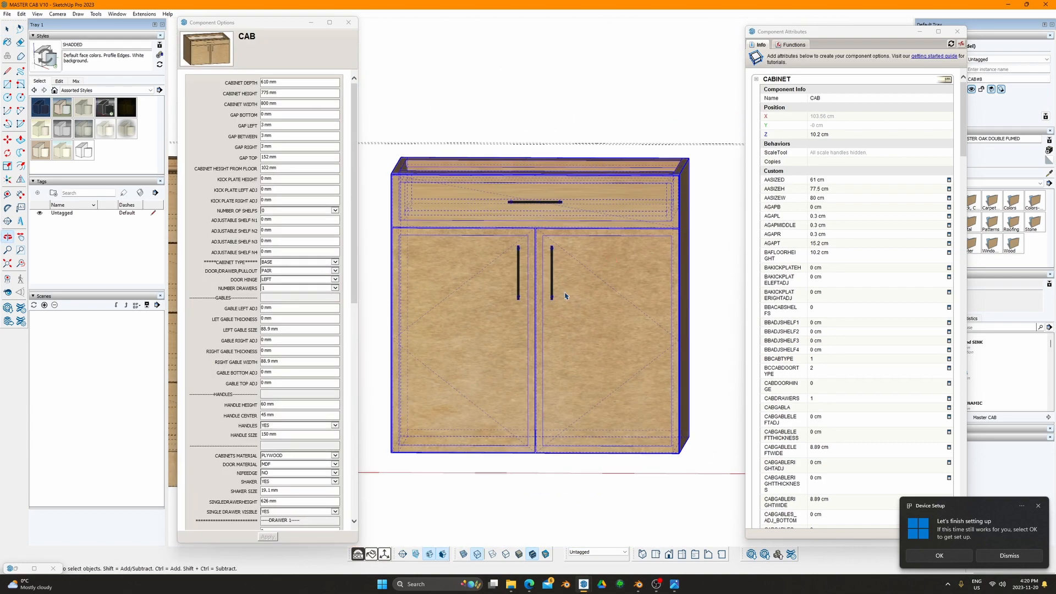
Step: Set NUMBER OF SHELFS to 1 and apply
{"action": "left_click", "coordinate": [296, 220]}
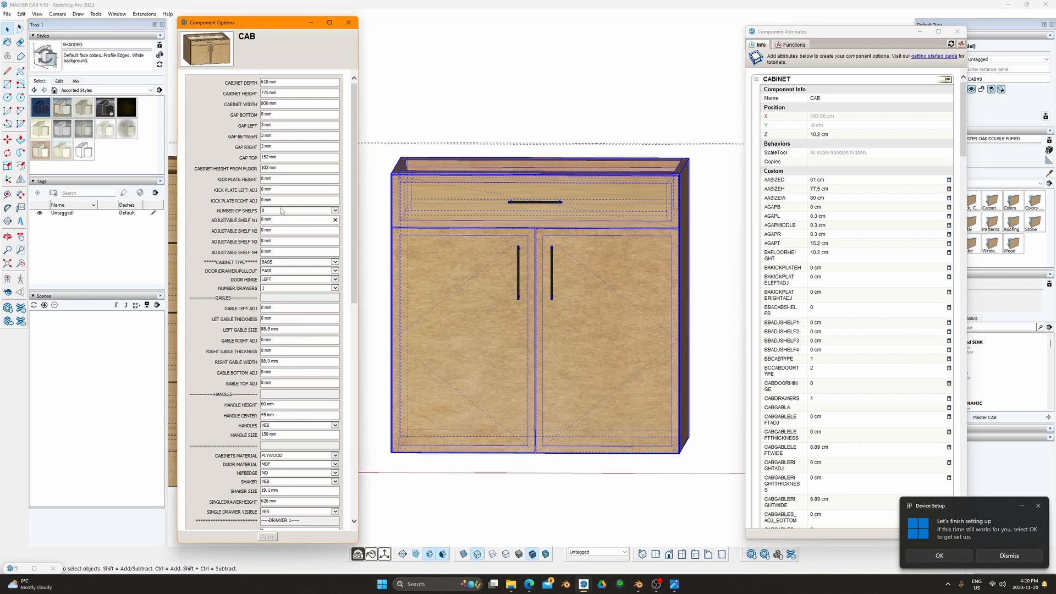
{"action": "left_click", "coordinate": [281, 210]}
{"action": "left_click", "coordinate": [275, 220]}
{"action": "left_click", "coordinate": [267, 537]}
Step: Orbit above the cabinet and briefly measure from its bottom-left edge
{"action": "mouse_move", "coordinate": [477, 379]}
{"action": "middle_mouse_down"}
{"action": "mouse_move", "coordinate": [502, 337]}
{"action": "mouse_move", "coordinate": [464, 358]}
{"action": "middle_mouse_up"}
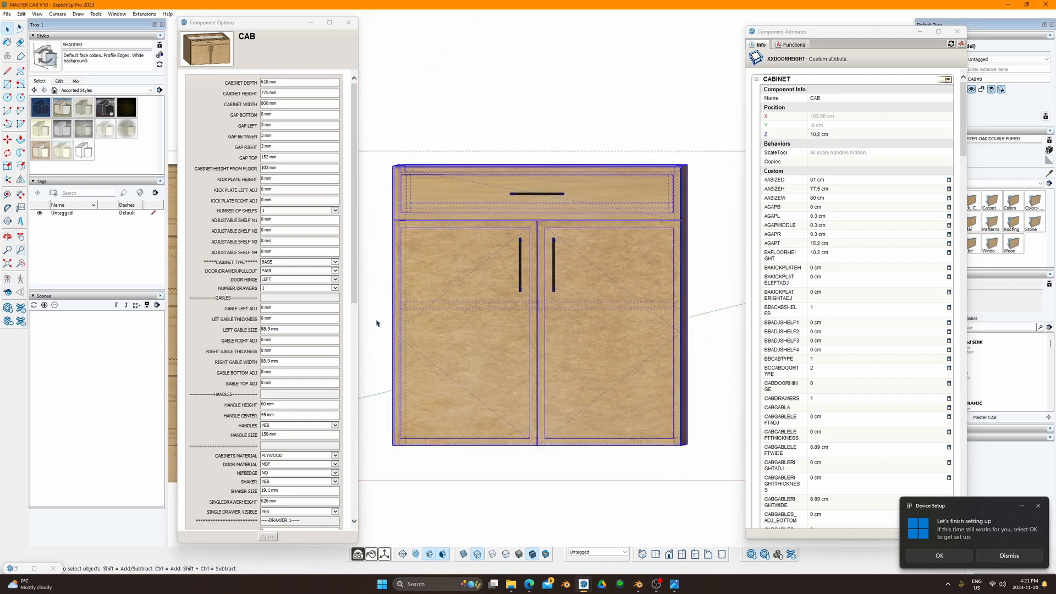
{"action": "middle_click_drag", "start_coordinate": [418, 434], "coordinate": [561, 341]}
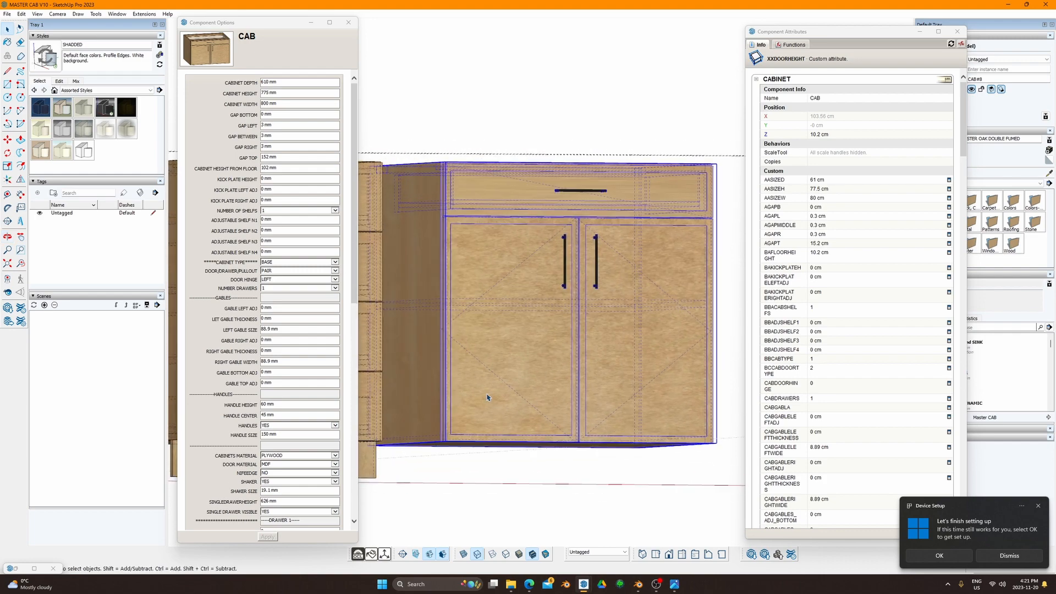
{"action": "key", "text": "t"}
{"action": "left_click", "coordinate": [423, 446]}
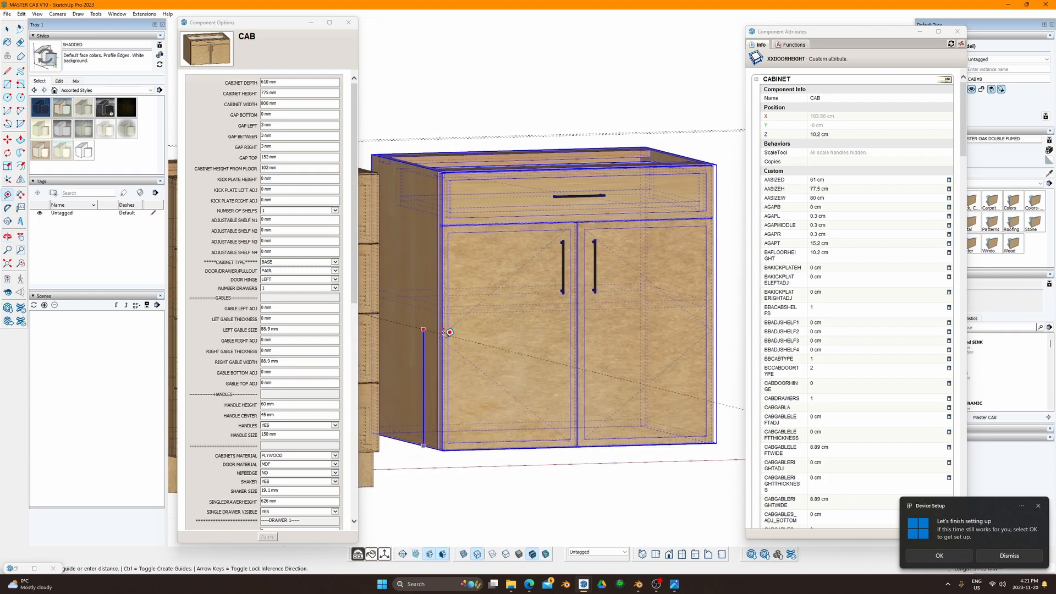
{"action": "key", "text": "space"}
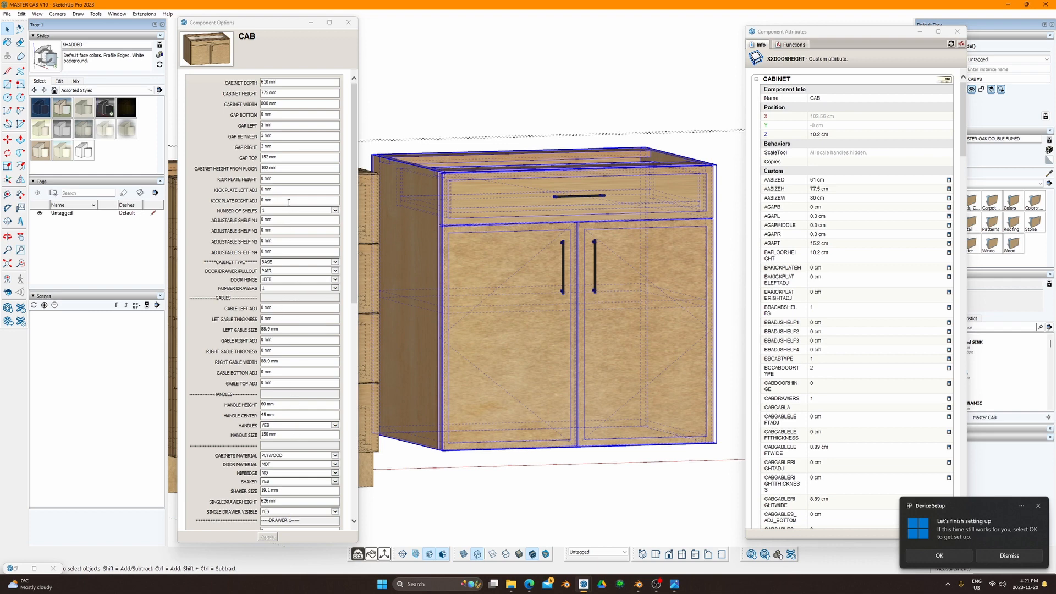
Step: Adjust Shelf N1's position from 311 mm to 290 mm and finally 275 mm
{"action": "left_click", "coordinate": [274, 218]}
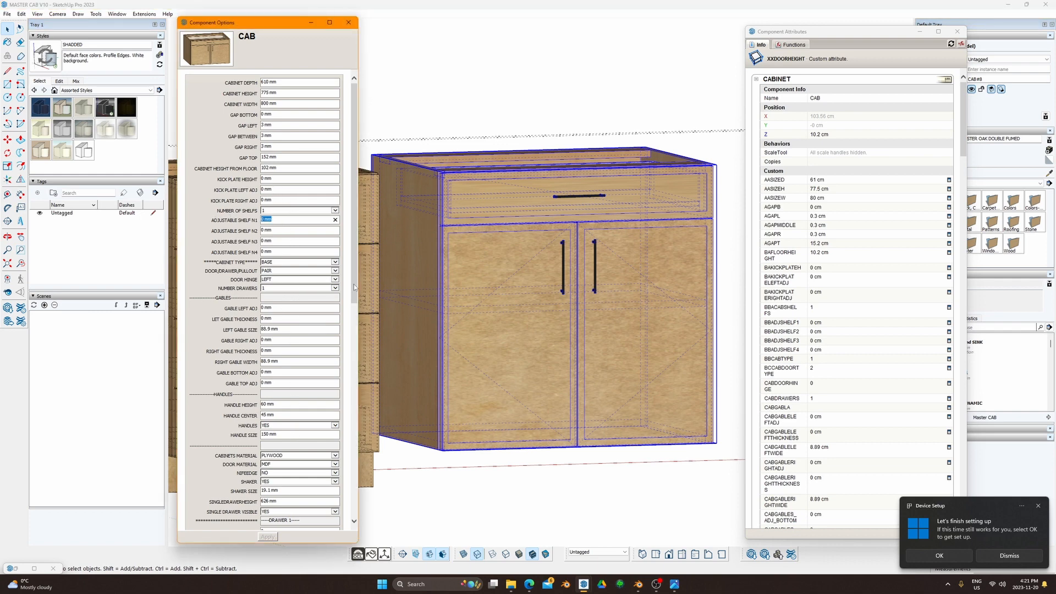
{"action": "type", "text": "311"}
{"action": "key", "text": "Return"}
{"action": "left_click", "coordinate": [276, 219]}
{"action": "type", "text": "275"}
{"action": "key", "text": "Return"}
{"action": "left_click", "coordinate": [276, 220]}
{"action": "type", "text": "2"}
{"action": "key", "text": "Return"}
Step: Return to the front view and set NUMBER OF SHELFS back to 0
{"action": "middle_click_drag", "start_coordinate": [473, 282], "coordinate": [462, 292]}
{"action": "key", "text": "f"}
{"action": "middle_click_drag", "start_coordinate": [600, 309], "coordinate": [516, 280], "text": "shift"}
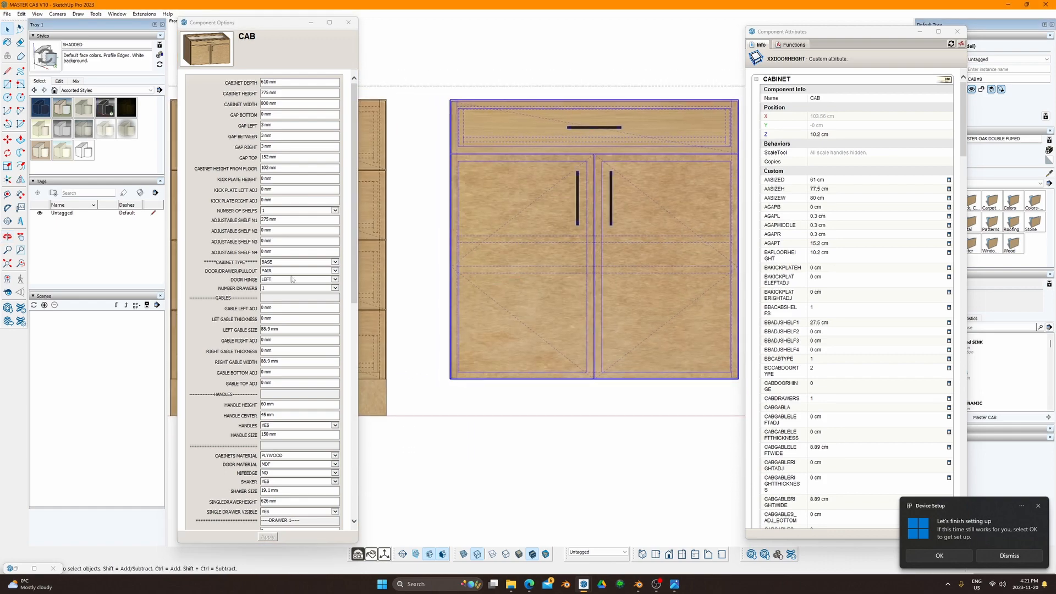
{"action": "left_click", "coordinate": [307, 212]}
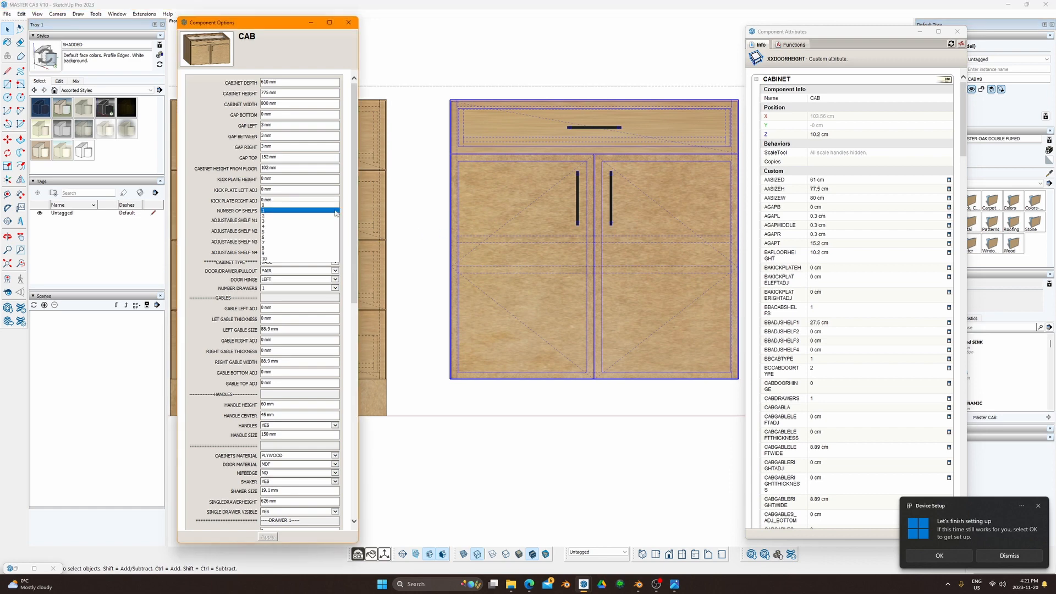
{"action": "left_click", "coordinate": [303, 206]}
{"action": "left_click", "coordinate": [268, 536]}
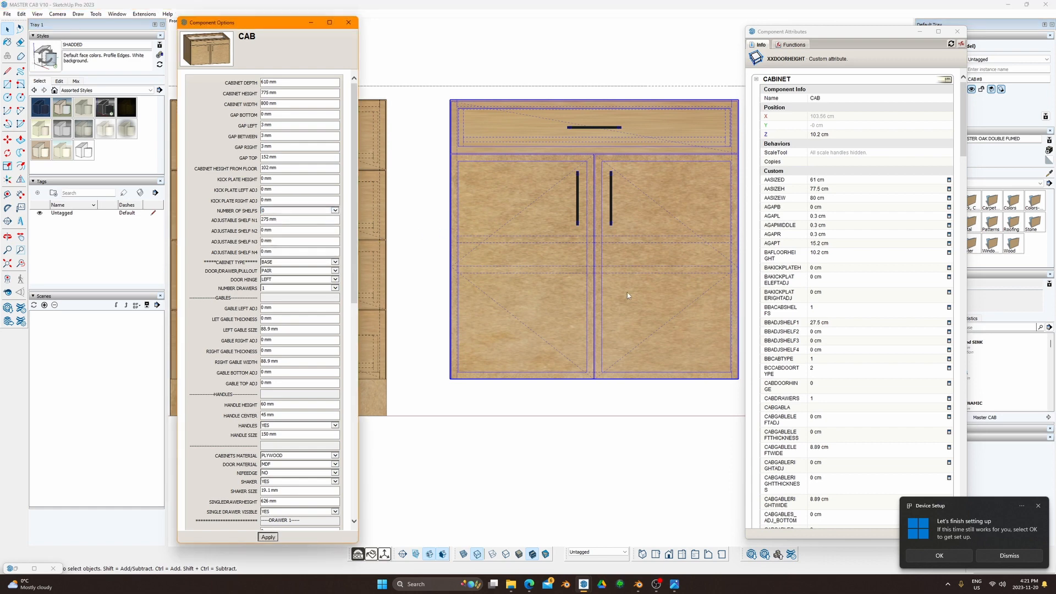
Step: Change the CCSINGLEDRAWERHEIGHT display label to 'SINGLE DRAWER HEIGHT' in Component Attributes
{"action": "scroll", "coordinate": [537, 314], "scroll_direction": "down", "scroll_amount": 1}
{"action": "scroll", "coordinate": [536, 314], "scroll_direction": "down", "scroll_amount": 1}
{"action": "middle_click_drag", "start_coordinate": [545, 306], "coordinate": [491, 327], "text": "shift"}
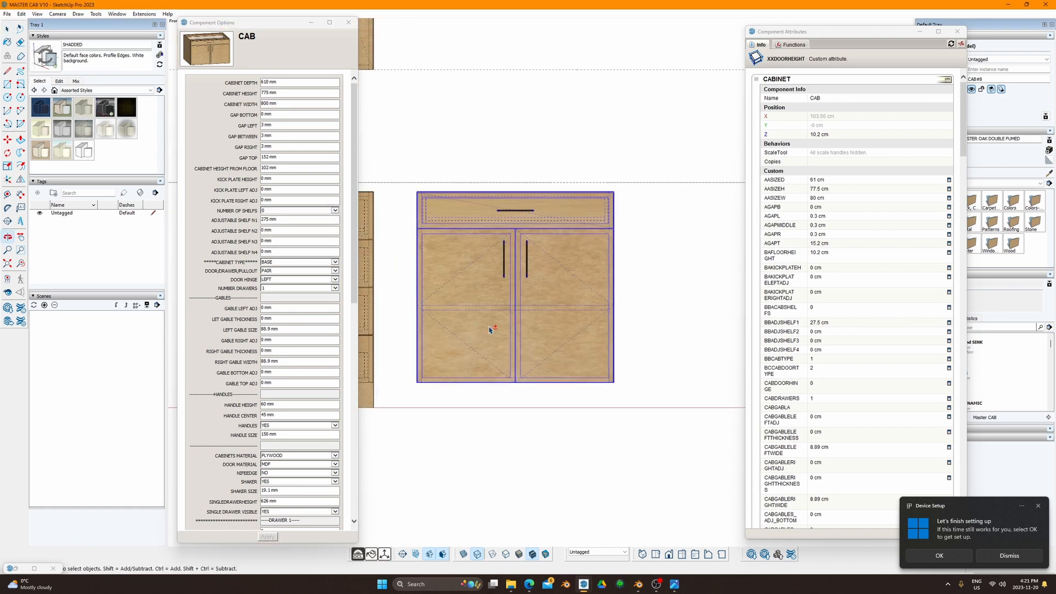
{"action": "scroll", "coordinate": [313, 351], "scroll_direction": "down", "scroll_amount": 3}
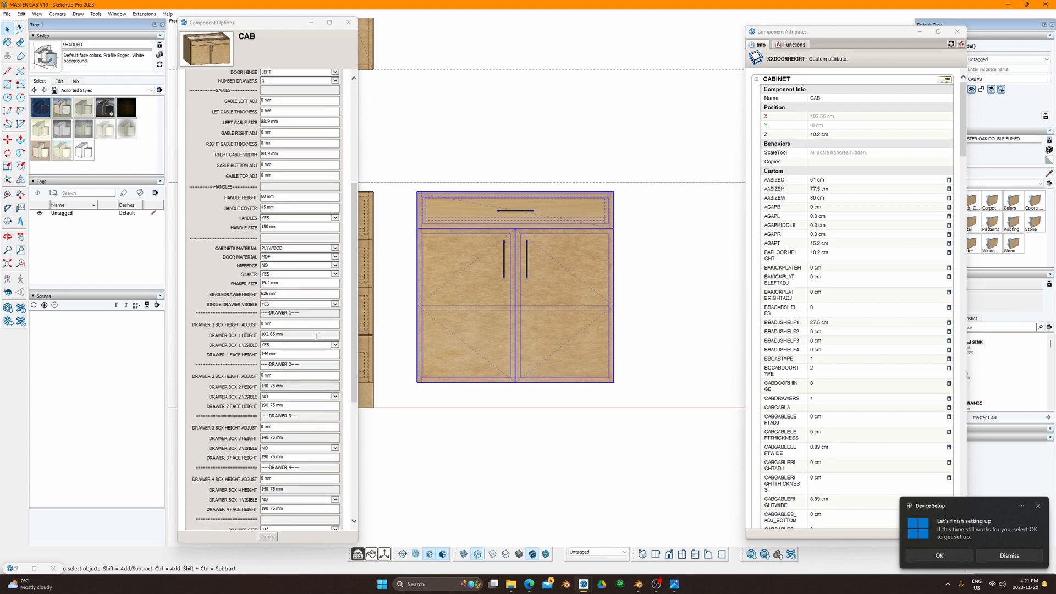
{"action": "triple_click", "coordinate": [278, 282]}
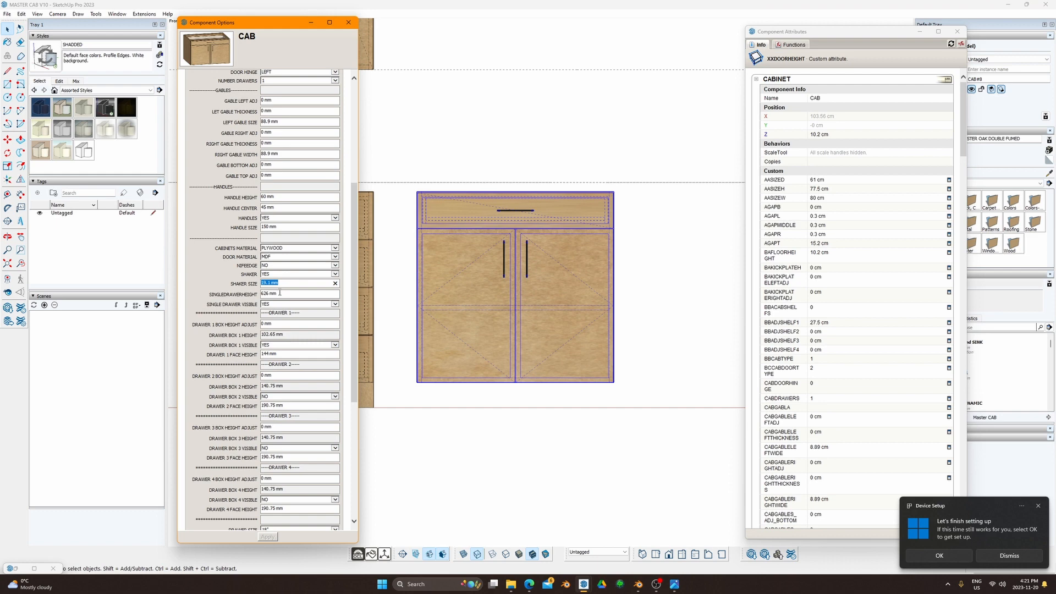
{"action": "key", "text": "Tab"}
{"action": "scroll", "coordinate": [797, 341], "scroll_direction": "down", "scroll_amount": 6}
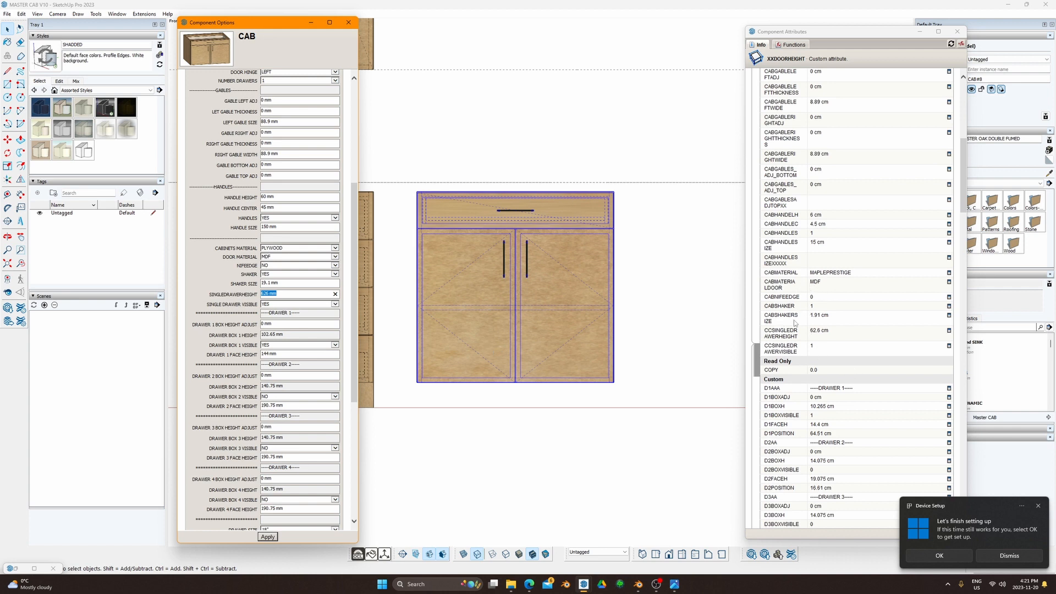
{"action": "left_click", "coordinate": [864, 333]}
{"action": "left_click", "coordinate": [949, 330]}
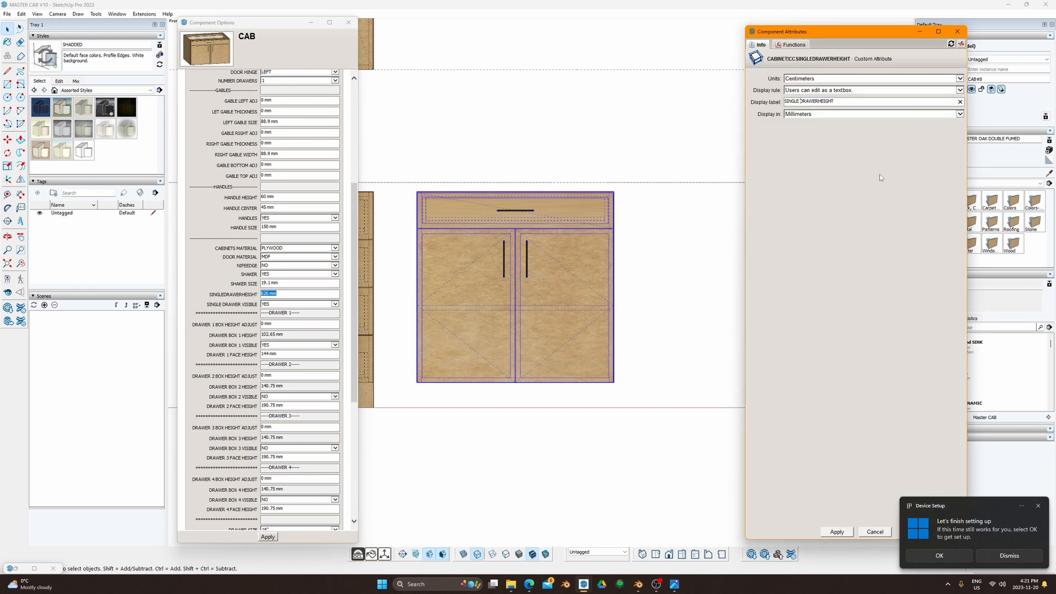
{"action": "key", "text": "Right"}
{"action": "key", "text": "Right"}
{"action": "key", "text": "Right"}
{"action": "key", "text": "Right"}
{"action": "left_click", "coordinate": [837, 531]}
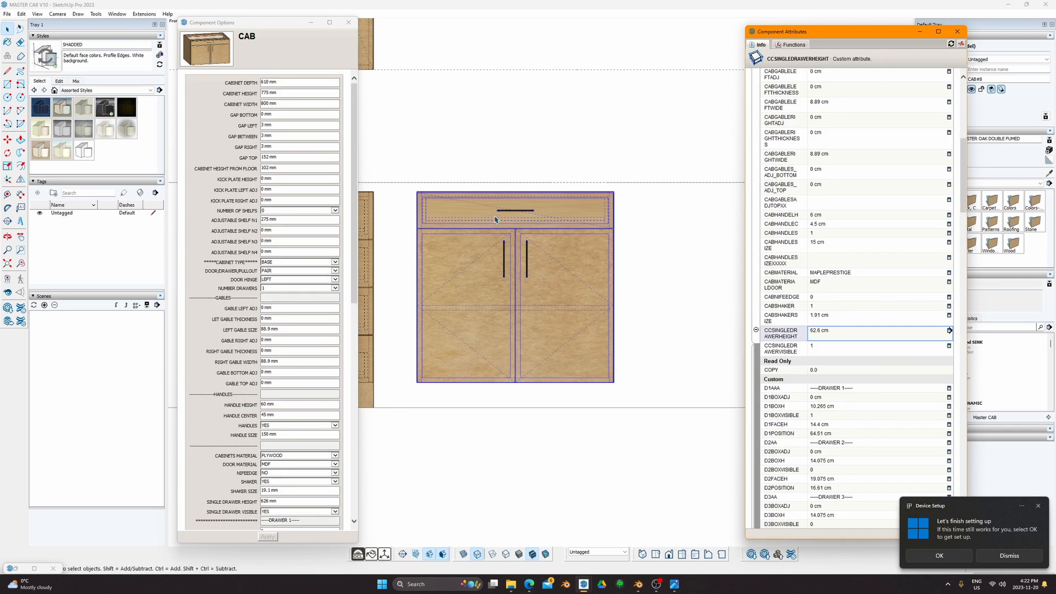
{"action": "middle_click_drag", "start_coordinate": [522, 222], "coordinate": [541, 265]}
Step: Open the cabinet, collapse the D1 and D2 sections, and expand D1SHAKER
{"action": "double_click", "coordinate": [480, 231]}
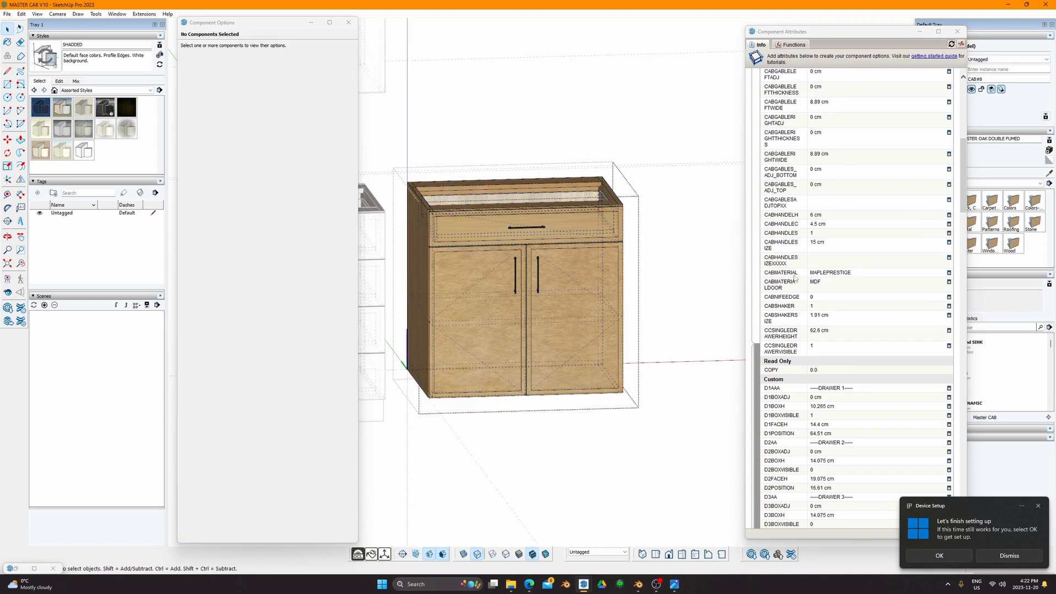
{"action": "scroll", "coordinate": [797, 291], "scroll_direction": "down", "scroll_amount": 15}
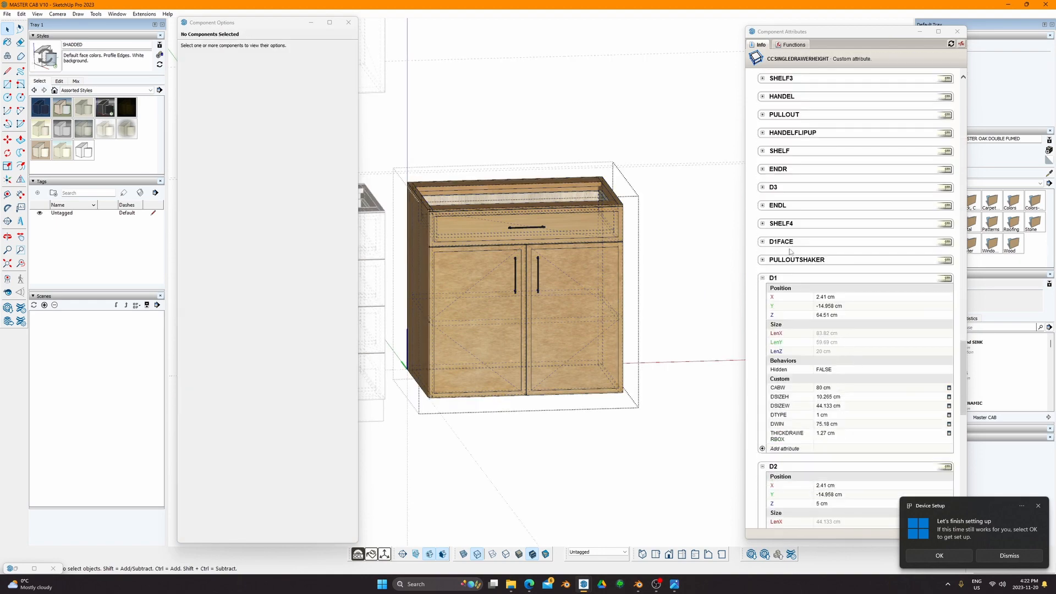
{"action": "scroll", "coordinate": [789, 251], "scroll_direction": "down", "scroll_amount": 15}
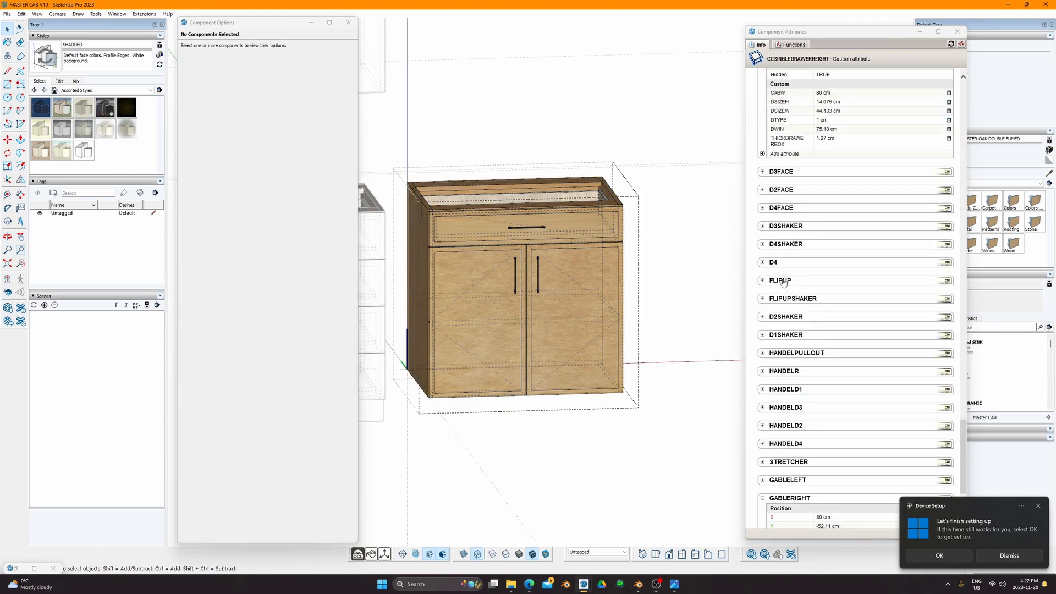
{"action": "scroll", "coordinate": [772, 349], "scroll_direction": "up", "scroll_amount": 1}
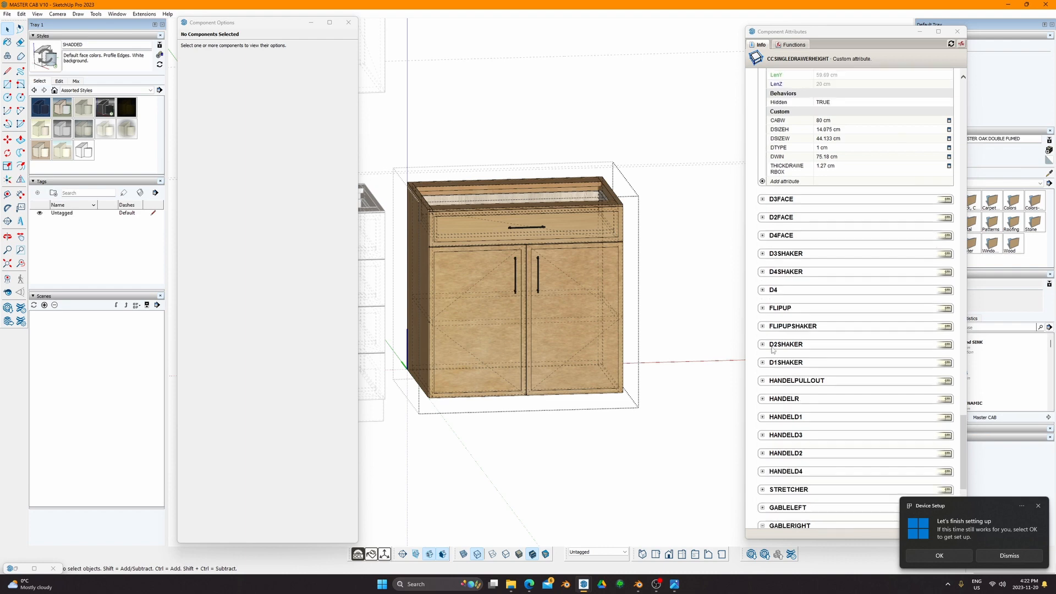
{"action": "scroll", "coordinate": [772, 349], "scroll_direction": "up", "scroll_amount": 3}
{"action": "left_click", "coordinate": [763, 191]}
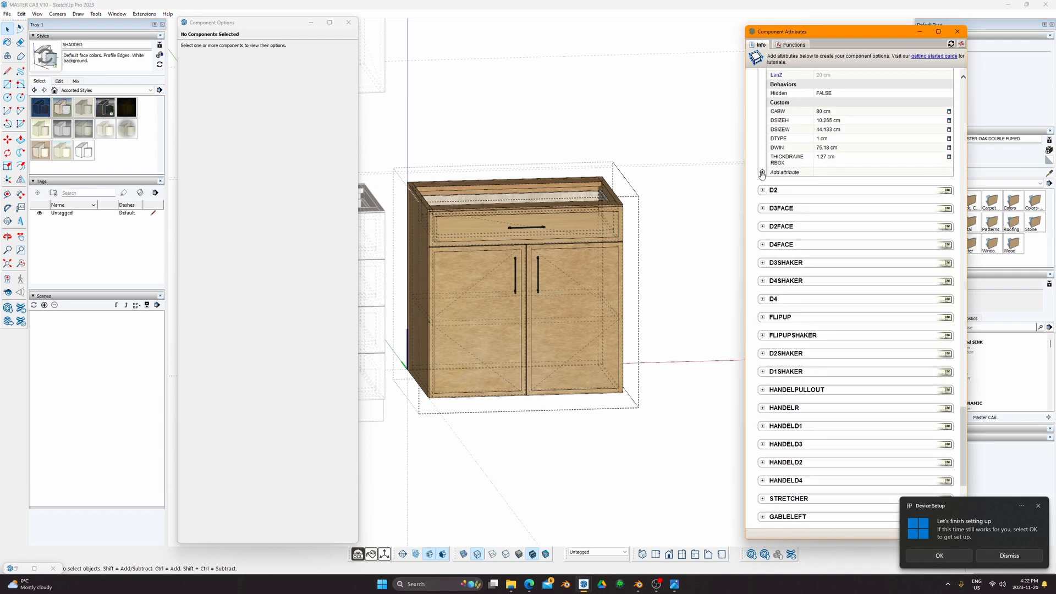
{"action": "scroll", "coordinate": [761, 174], "scroll_direction": "up", "scroll_amount": 4}
{"action": "left_click", "coordinate": [762, 141]}
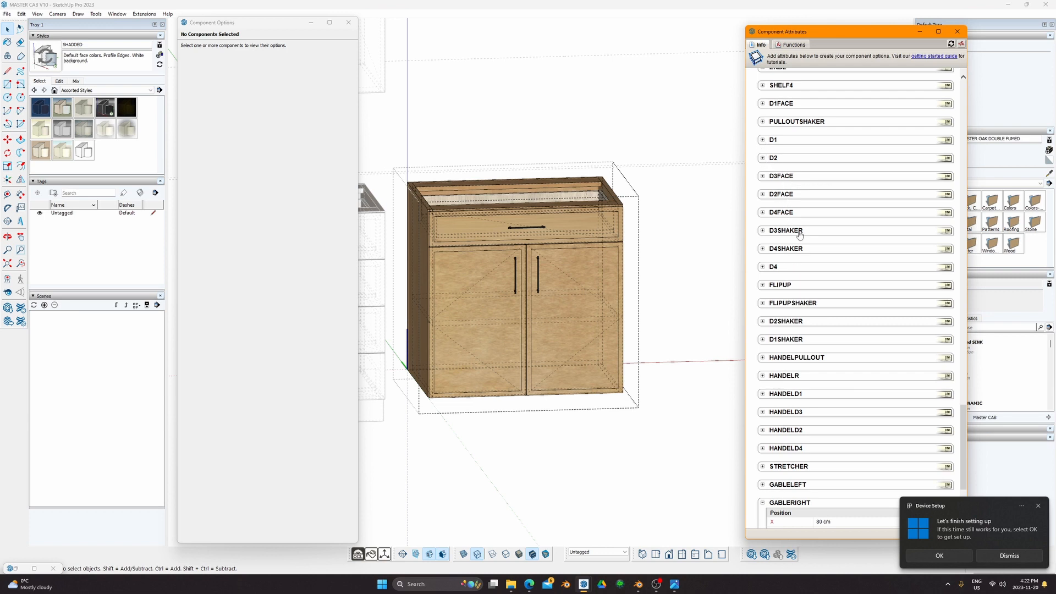
{"action": "left_click", "coordinate": [762, 339]}
{"action": "scroll", "coordinate": [776, 339], "scroll_direction": "down", "scroll_amount": 3}
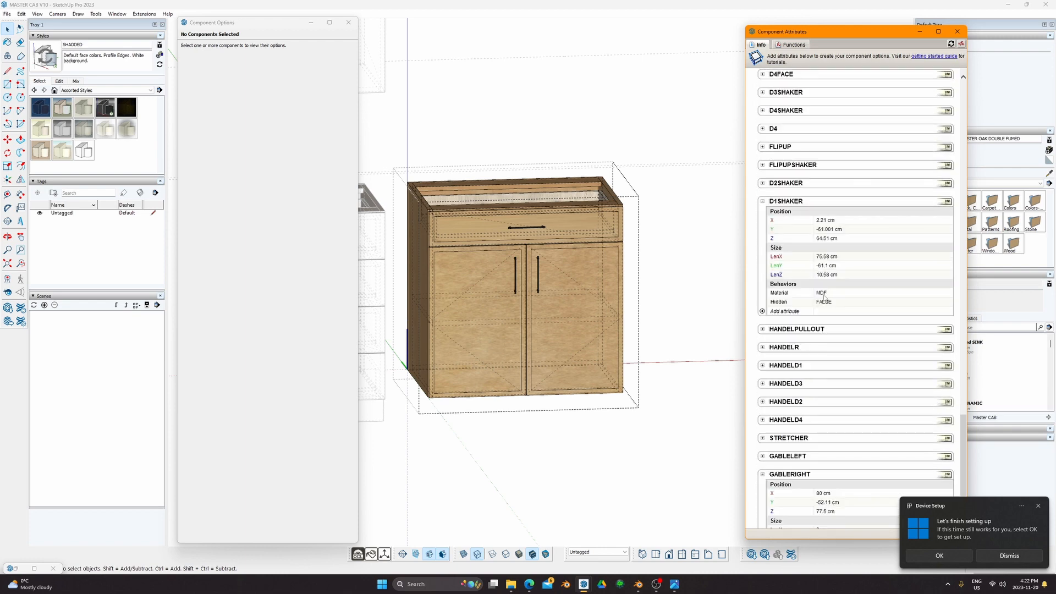
{"action": "scroll", "coordinate": [467, 241], "scroll_direction": "up", "scroll_amount": 3}
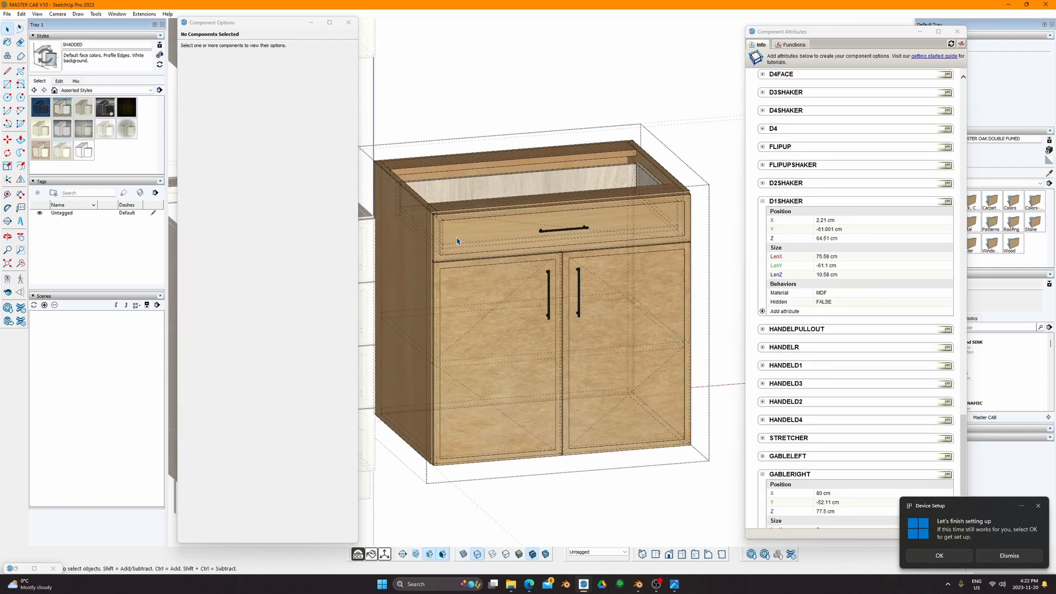
{"action": "scroll", "coordinate": [468, 241], "scroll_direction": "up", "scroll_amount": 4}
Step: Inspect the drawer front D1FACE and its shaker panel D1SHAKER
{"action": "double_click", "coordinate": [491, 245]}
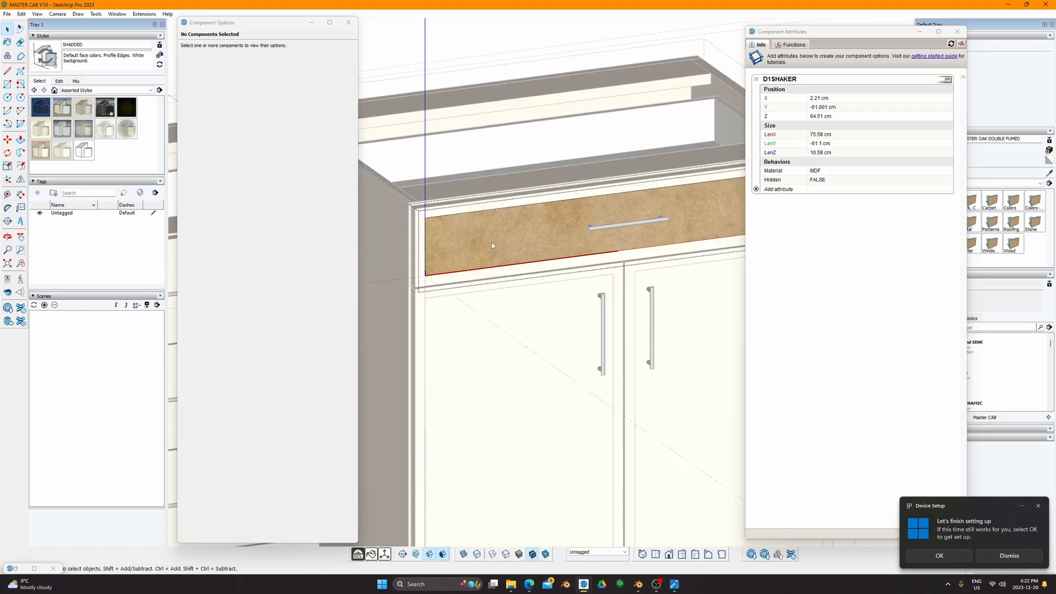
{"action": "key", "text": "Escape"}
{"action": "middle_click_drag", "start_coordinate": [490, 236], "coordinate": [400, 263]}
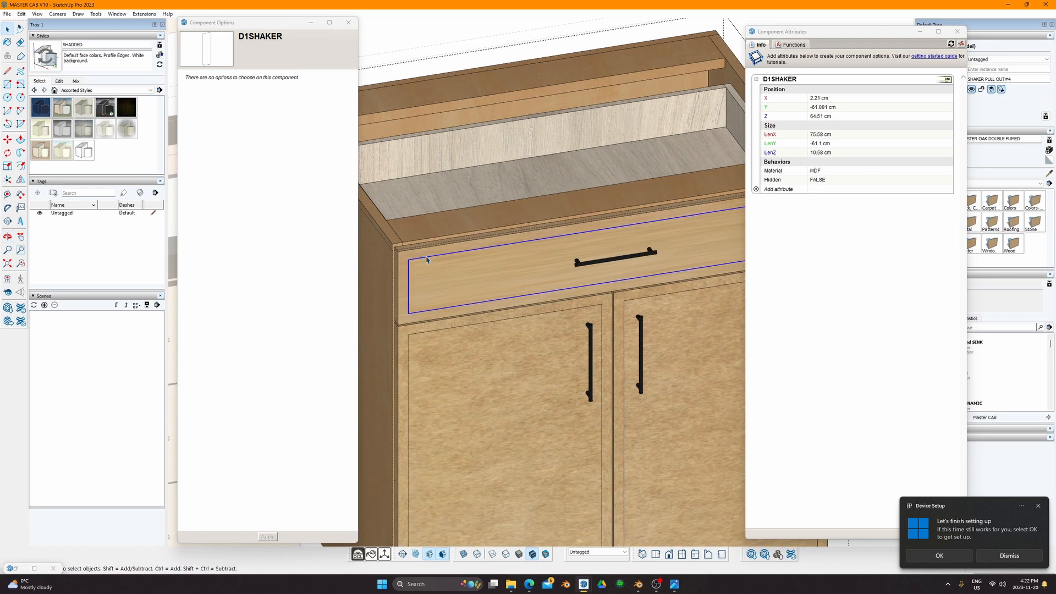
{"action": "left_click", "coordinate": [401, 265]}
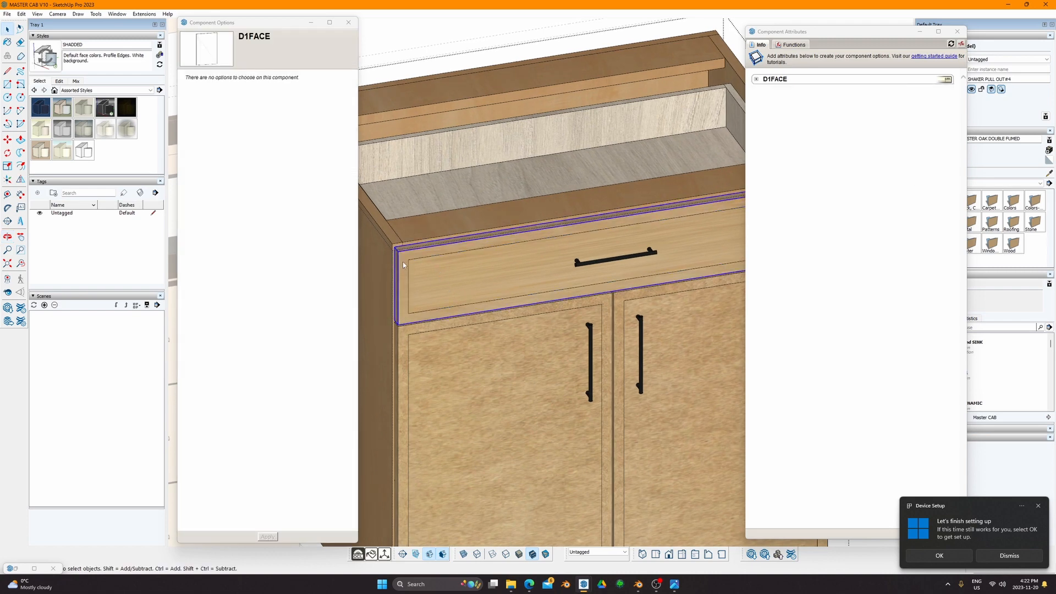
{"action": "left_click", "coordinate": [757, 80]}
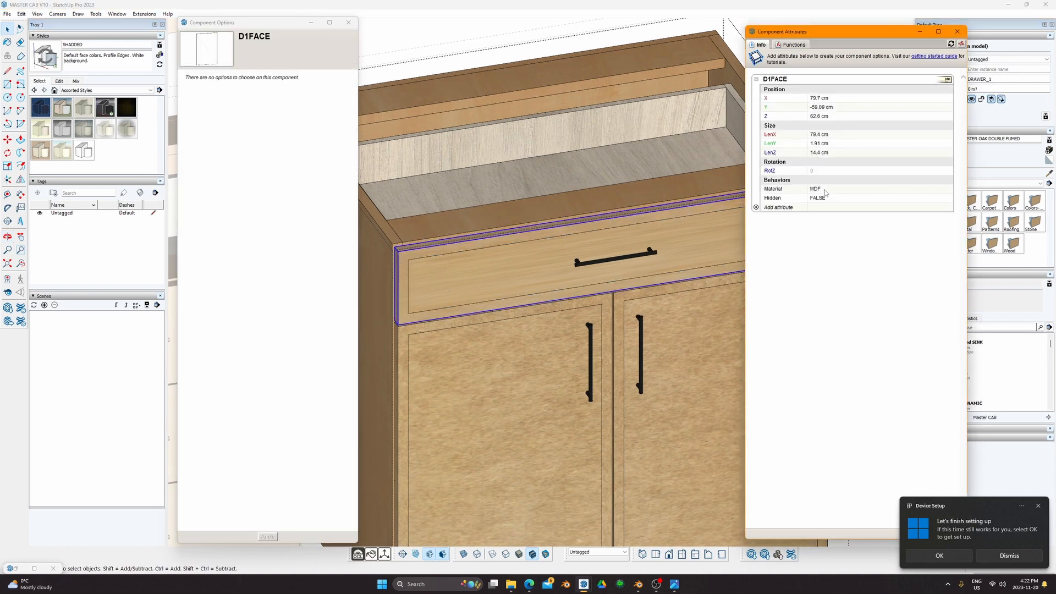
{"action": "mouse_move", "coordinate": [583, 233]}
{"action": "middle_mouse_down"}
{"action": "mouse_move", "coordinate": [702, 207]}
{"action": "mouse_move", "coordinate": [598, 194]}
{"action": "middle_mouse_up"}
{"action": "scroll", "coordinate": [539, 240], "scroll_direction": "down", "scroll_amount": 3}
{"action": "left_click", "coordinate": [537, 236]}
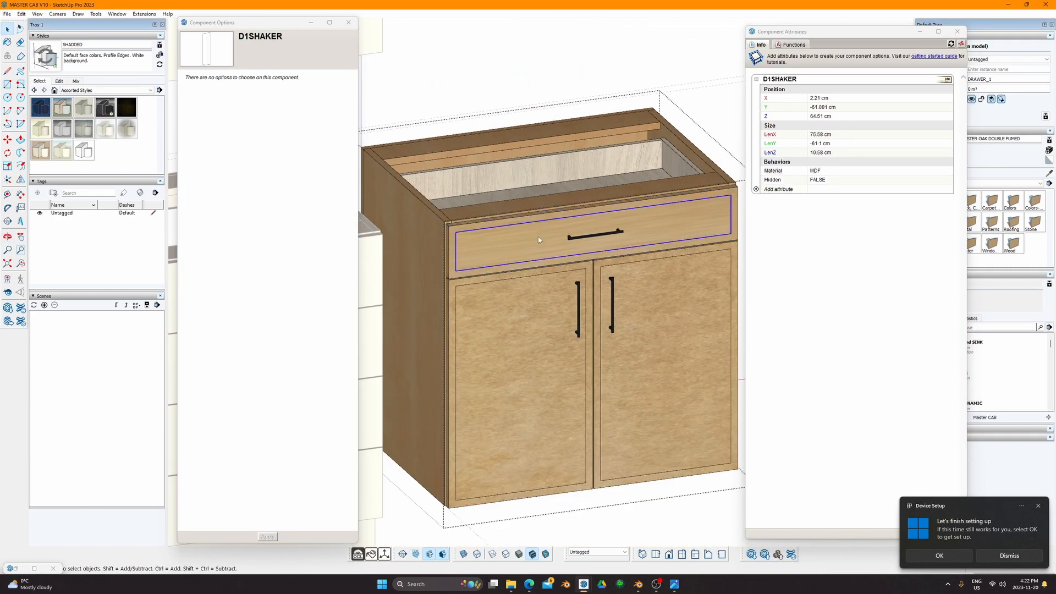
{"action": "left_click", "coordinate": [455, 228]}
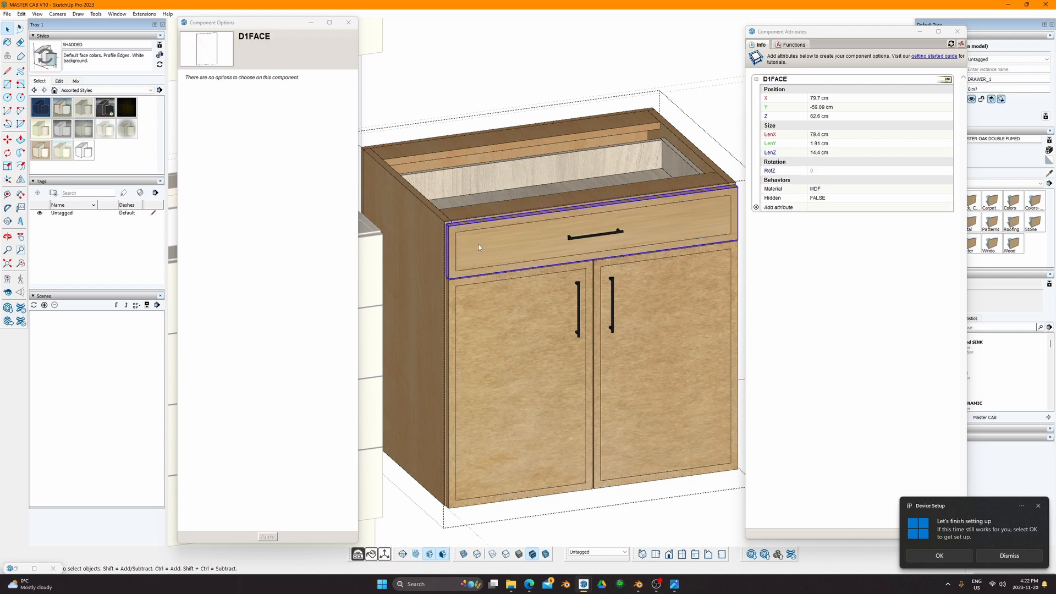
{"action": "left_click", "coordinate": [475, 236]}
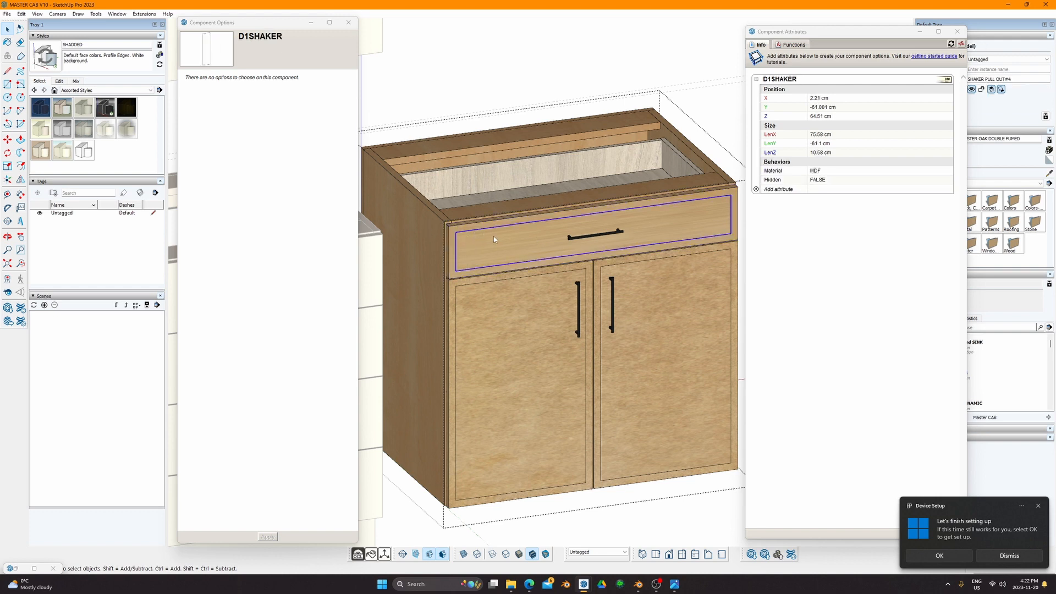
Step: Sample the door wood and paint the drawer's shaker panel with it
{"action": "key", "text": "b"}
{"action": "left_click", "coordinate": [517, 249]}
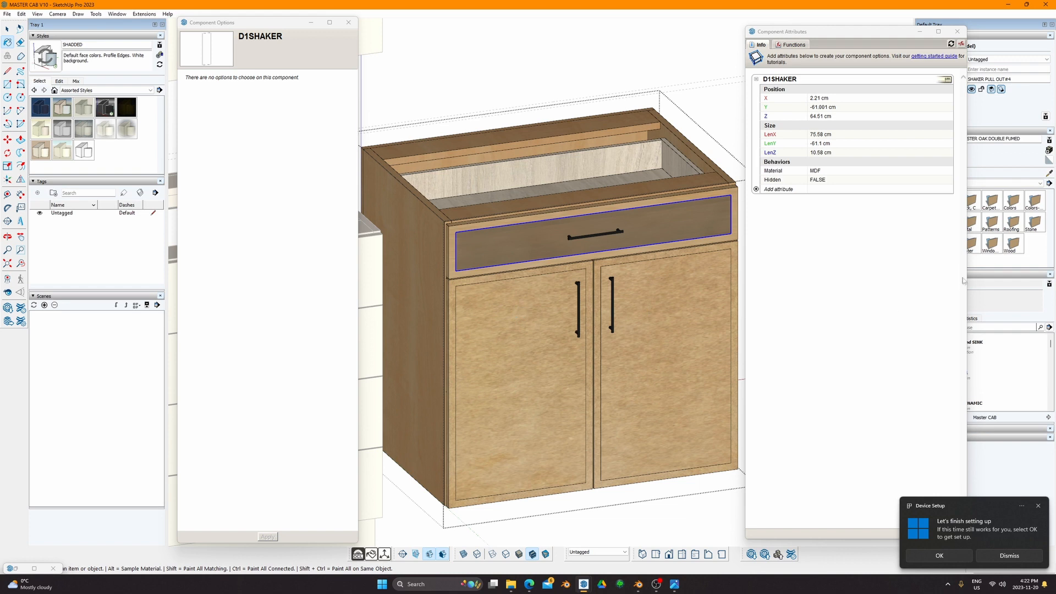
{"action": "left_click", "coordinate": [1049, 174]}
{"action": "left_click", "coordinate": [568, 308]}
{"action": "left_click", "coordinate": [531, 241]}
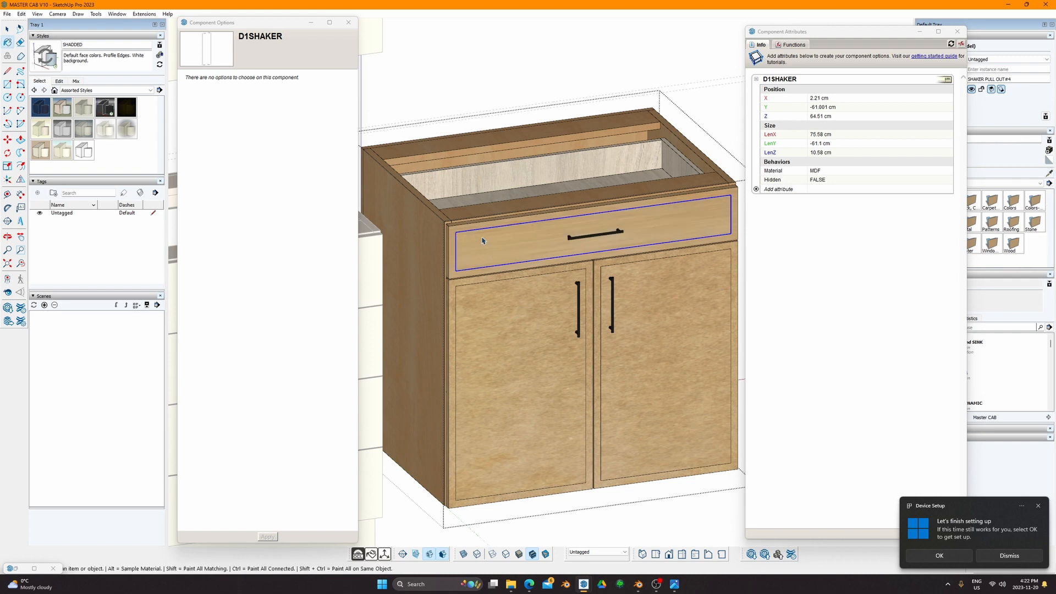
{"action": "key", "text": "space"}
{"action": "left_click", "coordinate": [556, 101]}
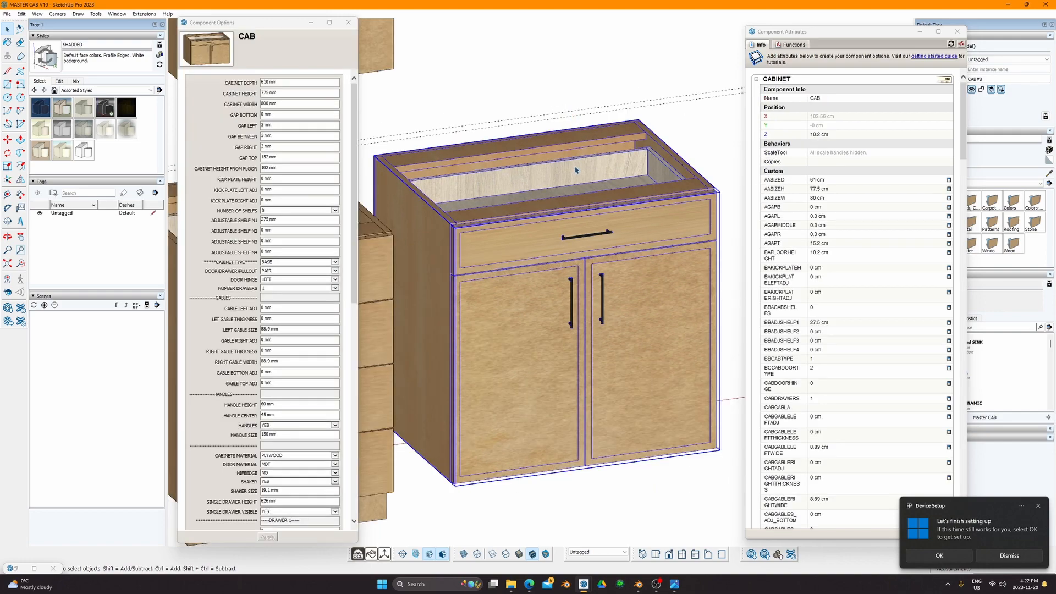
Step: Select the sink base cabinet and check its DRAWER 1 BOX HEIGHT ADJUST and DRAWER BOX 1 HEIGHT values
{"action": "scroll", "coordinate": [568, 176], "scroll_direction": "down", "scroll_amount": 4}
{"action": "middle_click_drag", "start_coordinate": [567, 178], "coordinate": [556, 217]}
{"action": "left_click", "coordinate": [557, 217]}
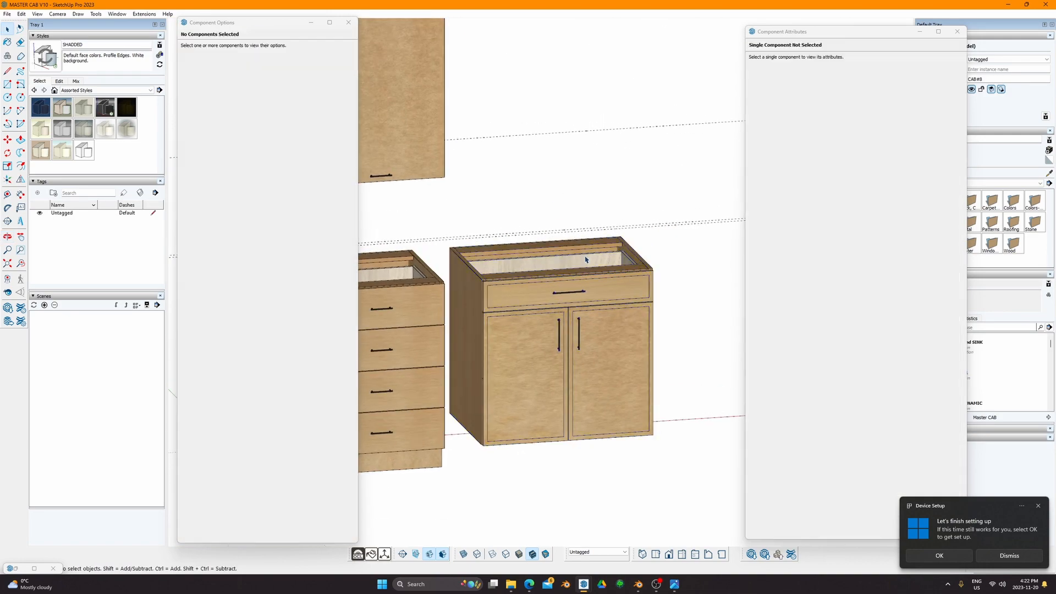
{"action": "scroll", "coordinate": [584, 259], "scroll_direction": "down", "scroll_amount": 3}
{"action": "middle_click_drag", "start_coordinate": [495, 248], "coordinate": [554, 270], "text": "shift"}
{"action": "scroll", "coordinate": [618, 292], "scroll_direction": "up", "scroll_amount": 3}
{"action": "middle_click_drag", "start_coordinate": [620, 295], "coordinate": [555, 328]}
{"action": "left_click", "coordinate": [555, 329]}
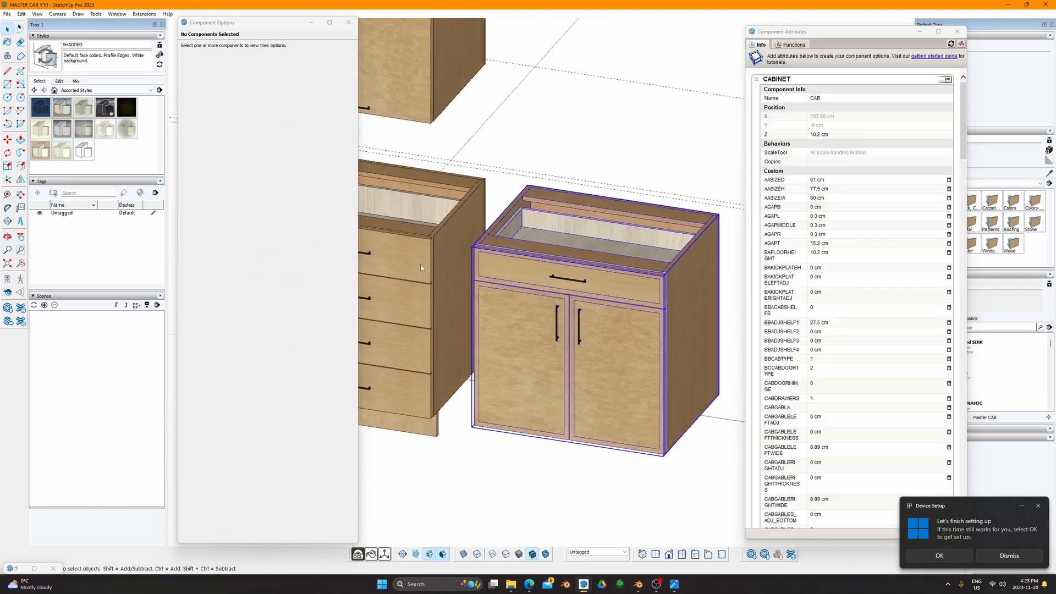
{"action": "scroll", "coordinate": [299, 289], "scroll_direction": "down", "scroll_amount": 6}
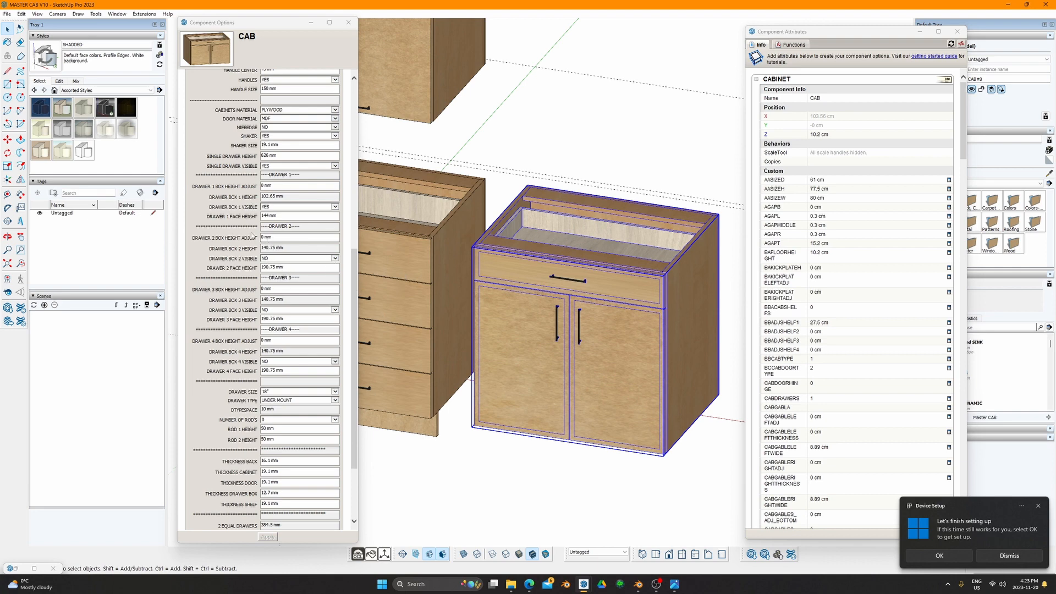
{"action": "left_click", "coordinate": [276, 187]}
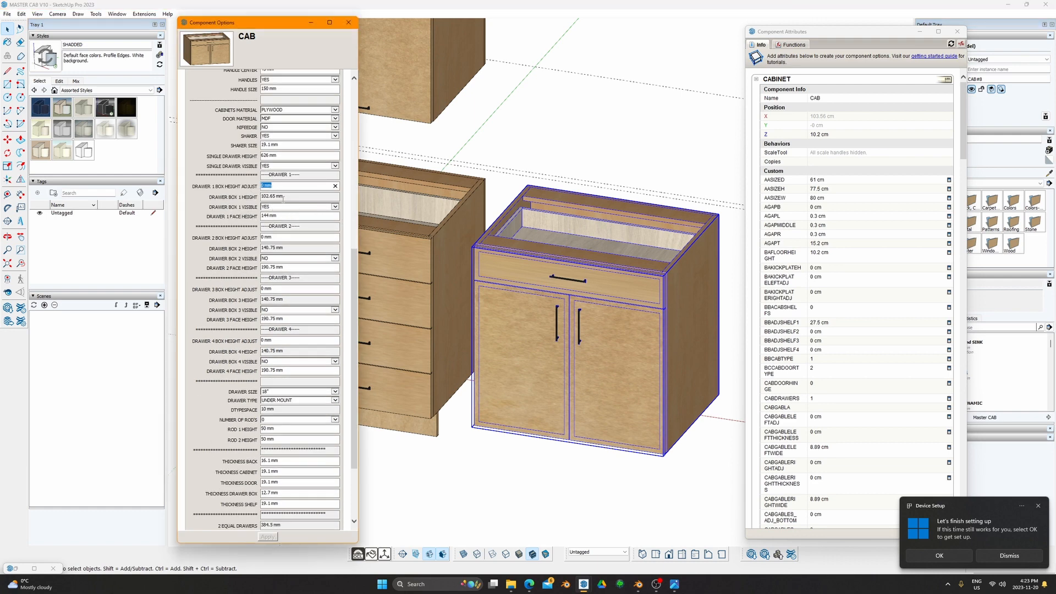
{"action": "left_click_drag", "start_coordinate": [285, 198], "coordinate": [260, 199]}
{"action": "left_click", "coordinate": [275, 186]}
Step: Snap to the front view and select the four-drawer base cabinet
{"action": "middle_click_drag", "start_coordinate": [540, 242], "coordinate": [570, 229]}
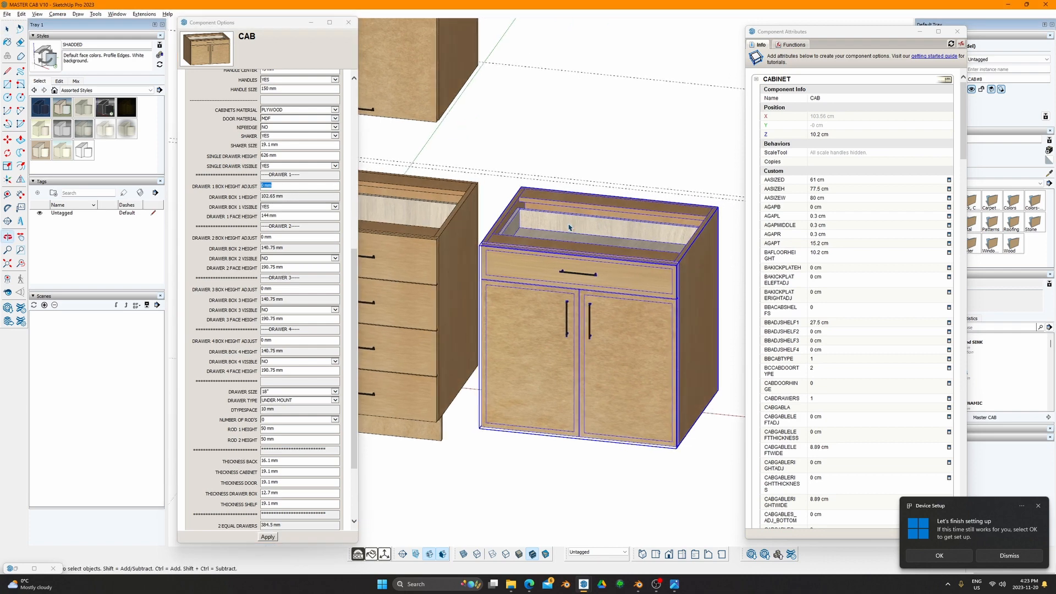
{"action": "key", "text": "F2"}
{"action": "scroll", "coordinate": [580, 247], "scroll_direction": "up", "scroll_amount": 2}
{"action": "mouse_move", "coordinate": [488, 272]}
{"action": "middle_mouse_down", "text": "shift"}
{"action": "mouse_move", "coordinate": [599, 262]}
{"action": "mouse_move", "coordinate": [522, 280]}
{"action": "mouse_move", "coordinate": [643, 235]}
{"action": "middle_mouse_up", "text": "shift"}
{"action": "key", "text": "F2"}
{"action": "key", "text": "k"}
{"action": "key", "text": "space"}
{"action": "left_click", "coordinate": [483, 227]}
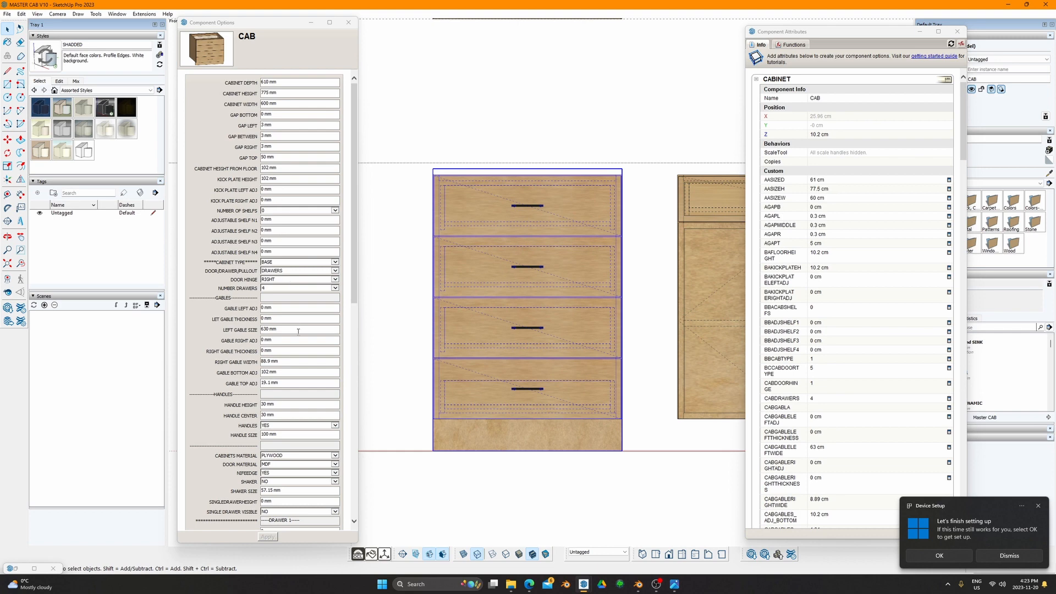
Step: Set DRAWER 1 BOX HEIGHT ADJUST to -20 and DRAWER 2 to -100 mm, then view from above
{"action": "scroll", "coordinate": [298, 330], "scroll_direction": "down", "scroll_amount": 8}
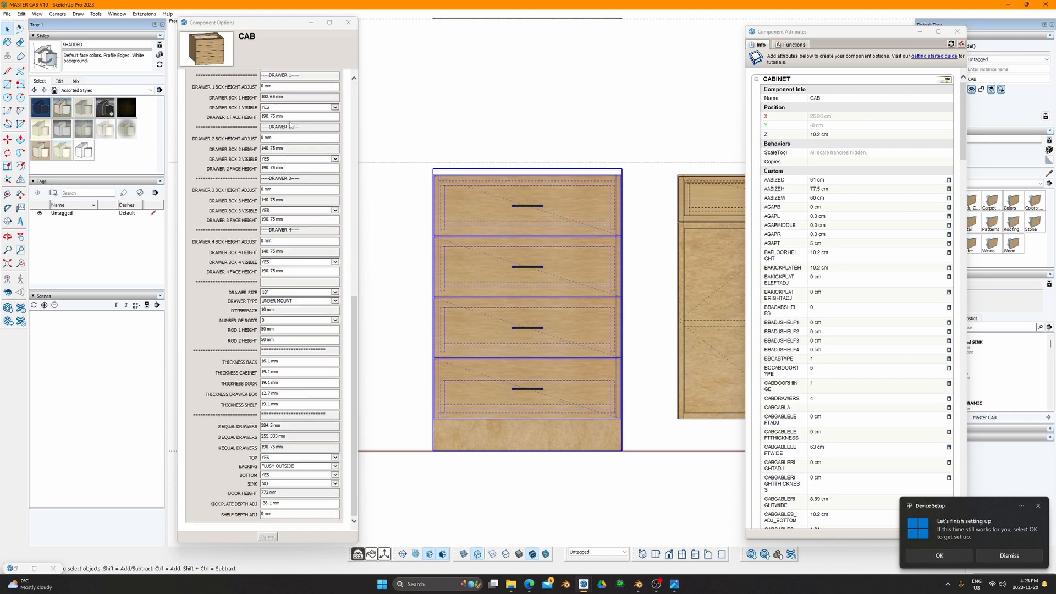
{"action": "left_click", "coordinate": [278, 87]}
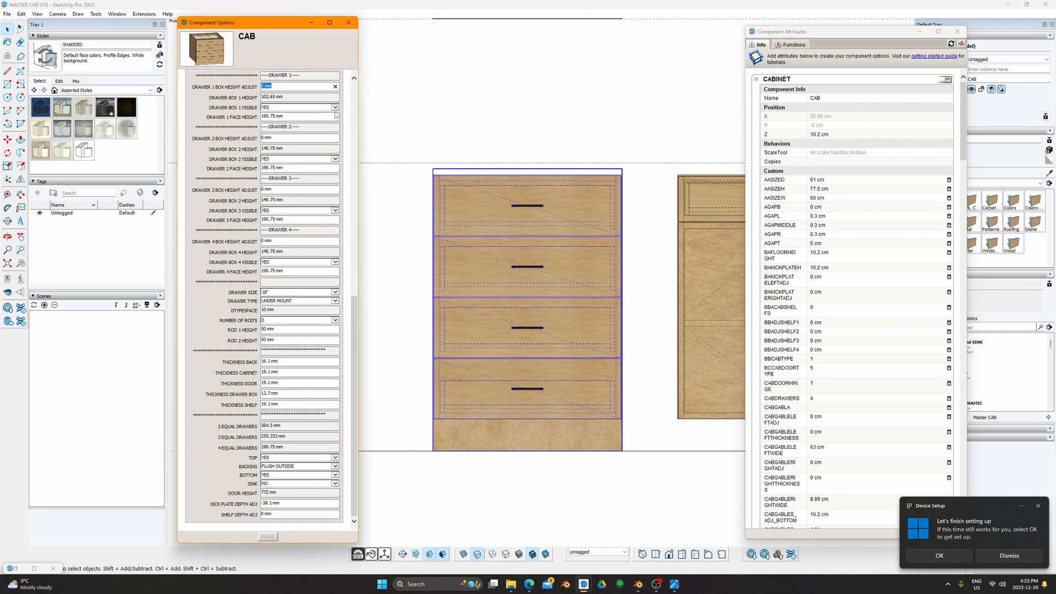
{"action": "type", "text": "-20"}
{"action": "left_click", "coordinate": [267, 138]}
{"action": "type", "text": "-5"}
{"action": "key", "text": "Return"}
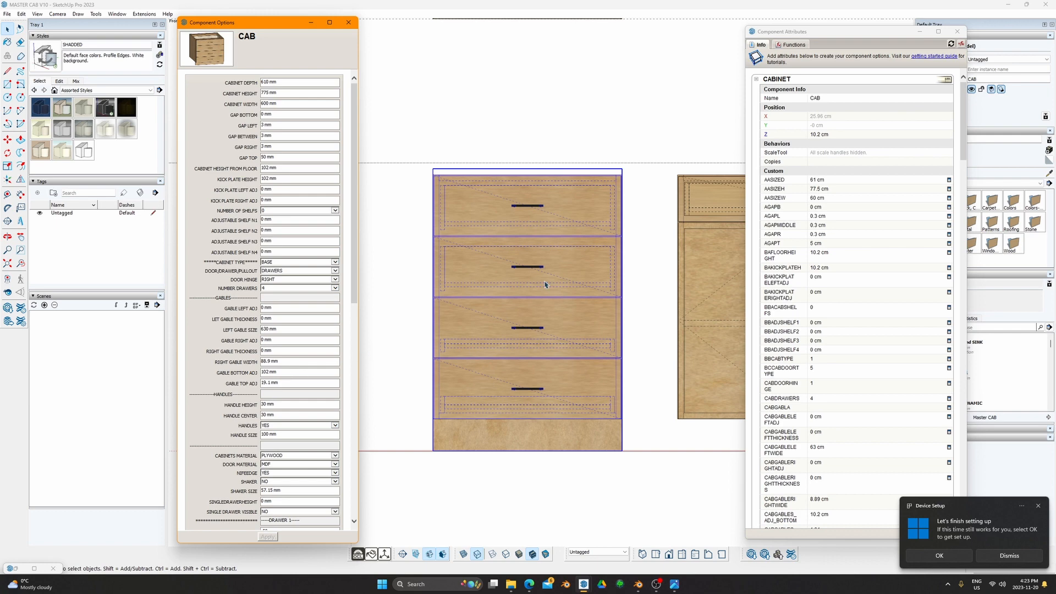
{"action": "scroll", "coordinate": [543, 273], "scroll_direction": "down", "scroll_amount": 5}
{"action": "middle_click_drag", "start_coordinate": [495, 283], "coordinate": [594, 376]}
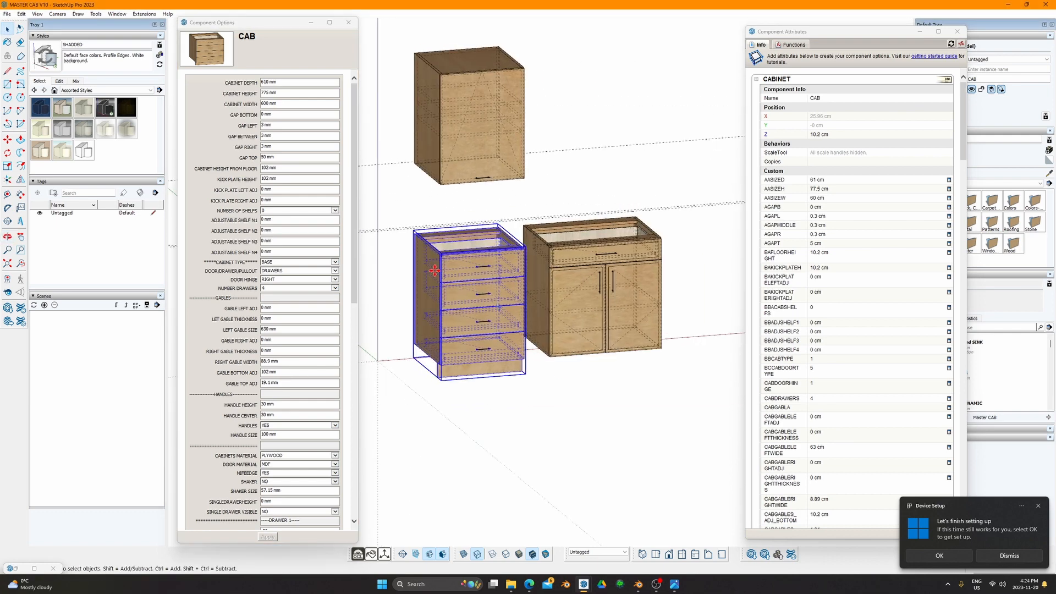
Step: Copy the four-drawer cabinet to the left of the original
{"action": "key", "text": "m"}
{"action": "left_click", "coordinate": [417, 264]}
{"action": "middle_click_drag", "start_coordinate": [377, 266], "coordinate": [496, 245], "text": "shift"}
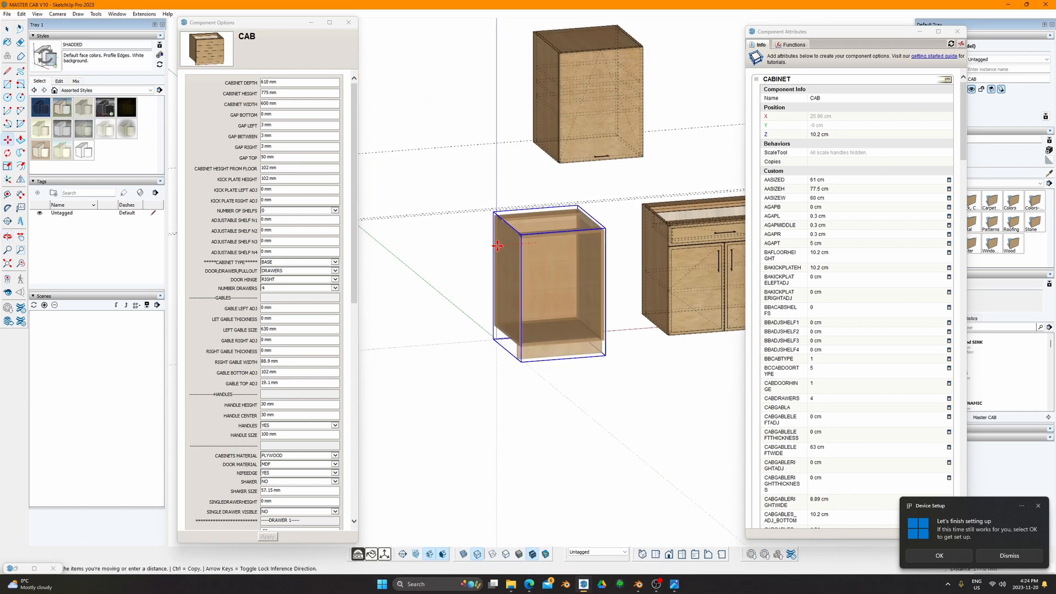
{"action": "key", "text": "ctrl"}
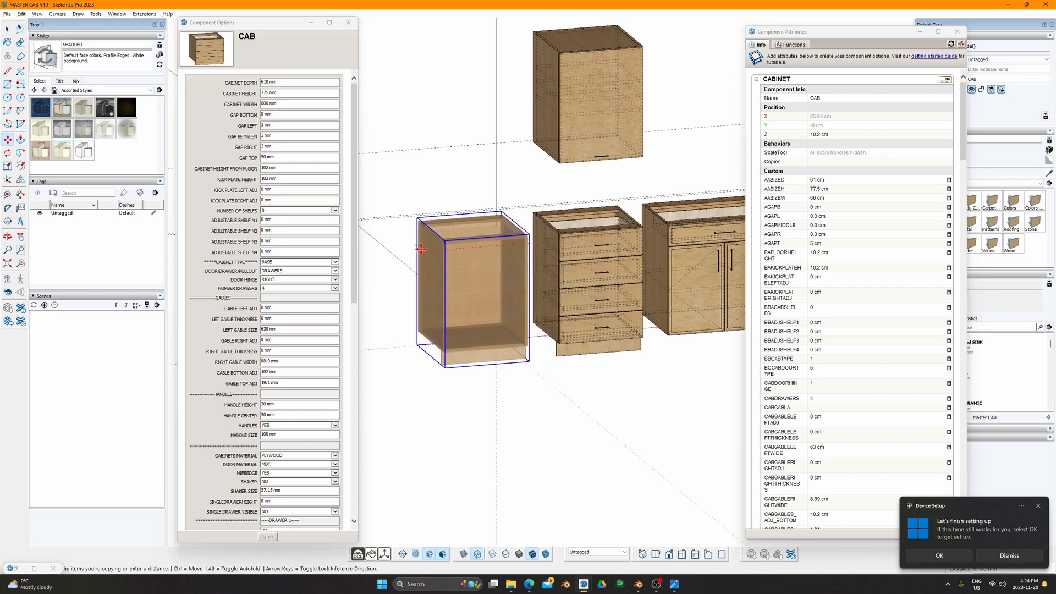
{"action": "left_click", "coordinate": [421, 249]}
{"action": "key", "text": "space"}
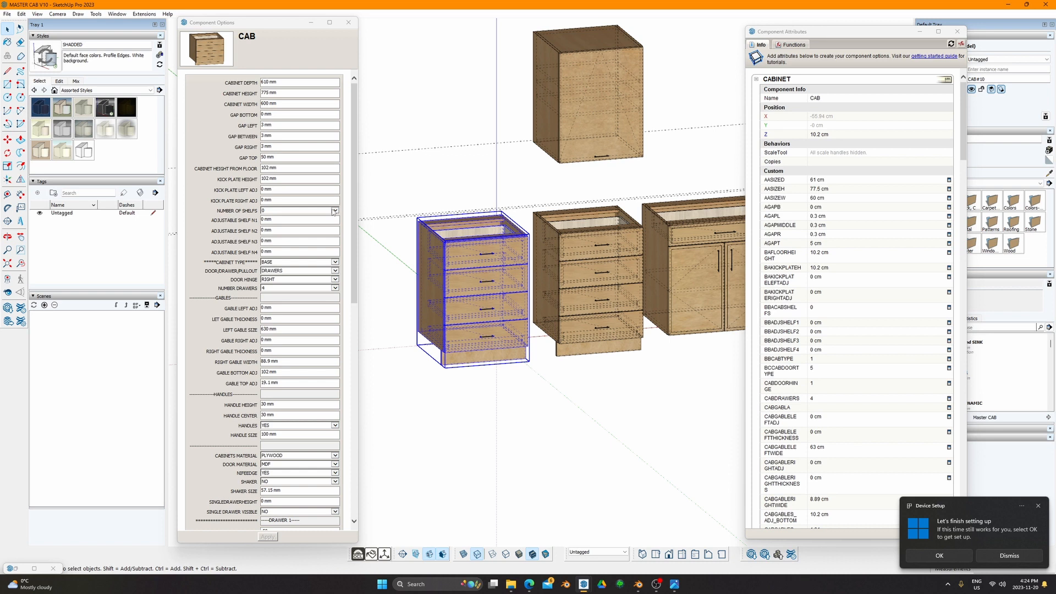
Step: Set the copy's DOOR/DRAWER/PULLOUT type to PULL OUT and apply it
{"action": "left_click", "coordinate": [333, 210]}
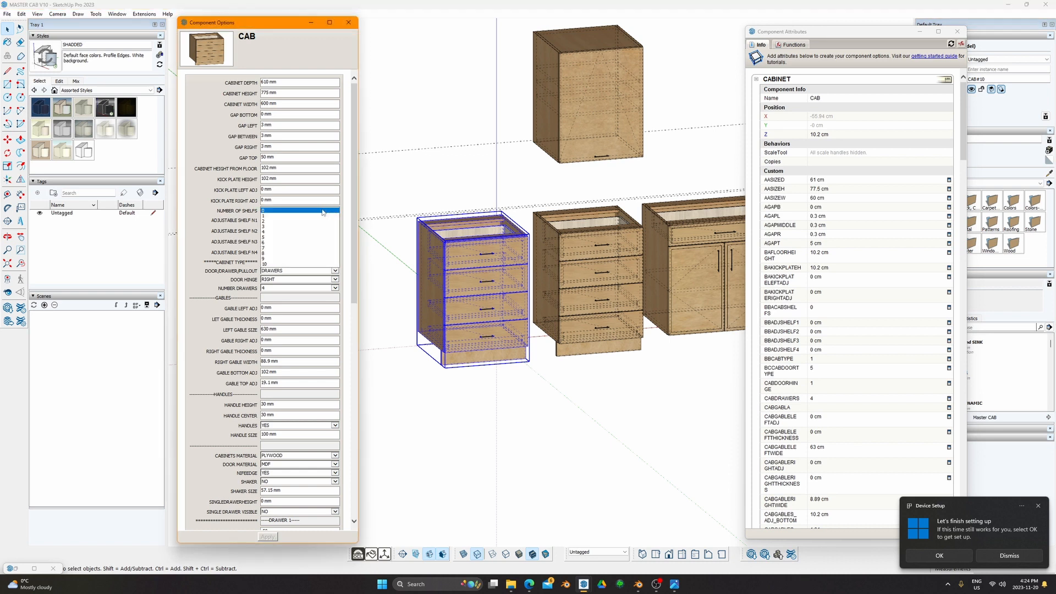
{"action": "left_click", "coordinate": [199, 217]}
{"action": "left_click", "coordinate": [317, 271]}
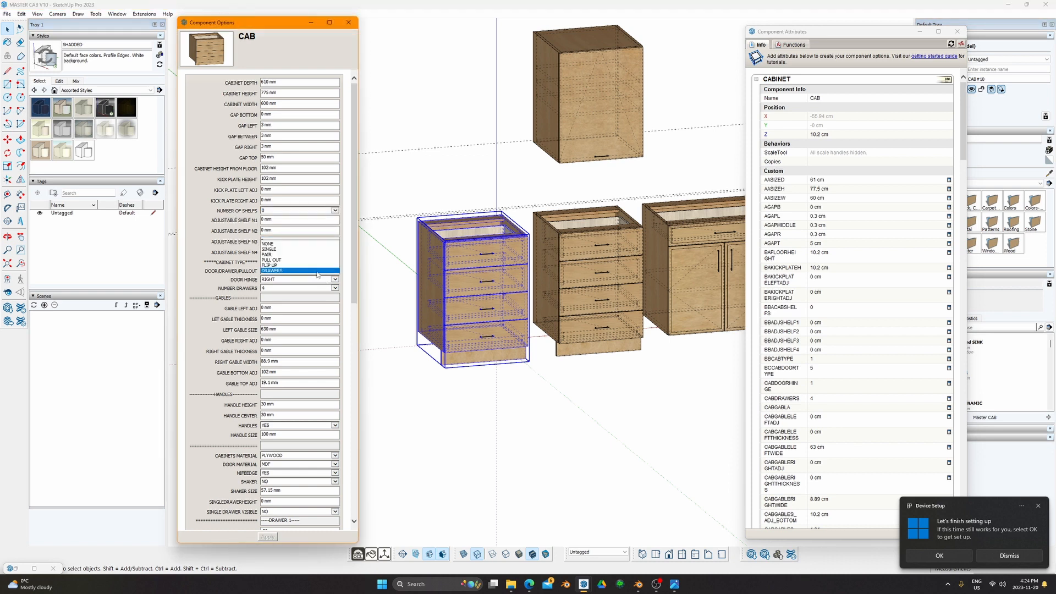
{"action": "left_click", "coordinate": [291, 260]}
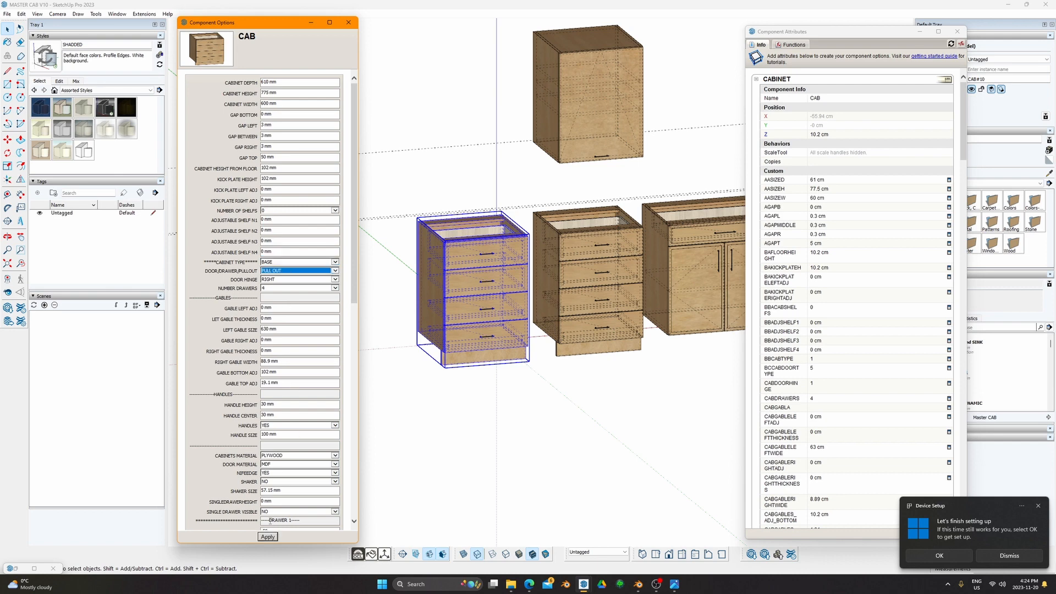
{"action": "left_click", "coordinate": [268, 536]}
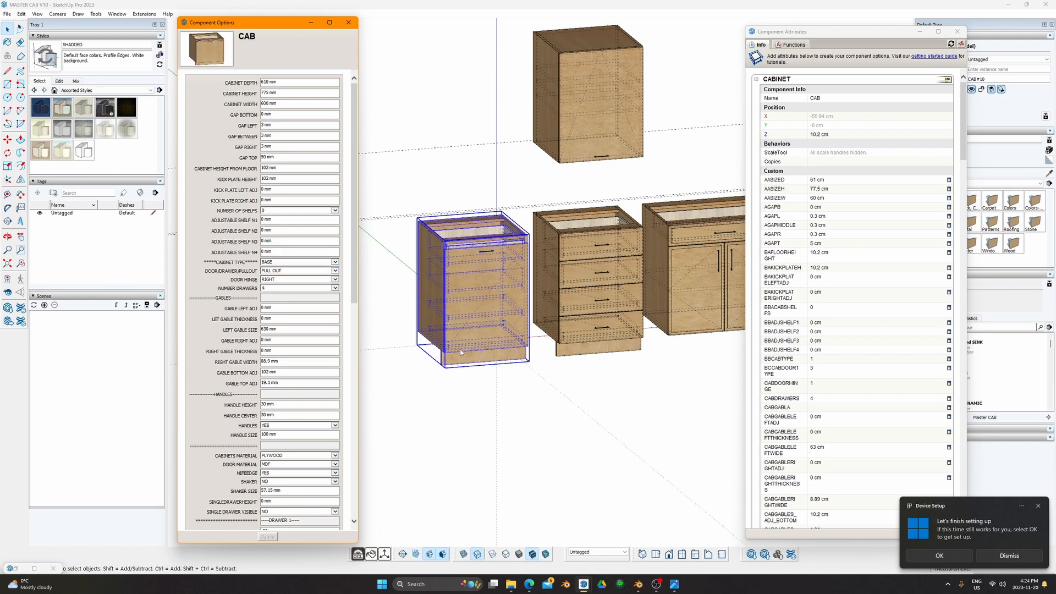
Step: Keep drawer box 1 visible, set drawer boxes 2–4 visible to NO, and apply
{"action": "middle_click_drag", "start_coordinate": [461, 353], "coordinate": [458, 297]}
{"action": "scroll", "coordinate": [286, 378], "scroll_direction": "down", "scroll_amount": 4}
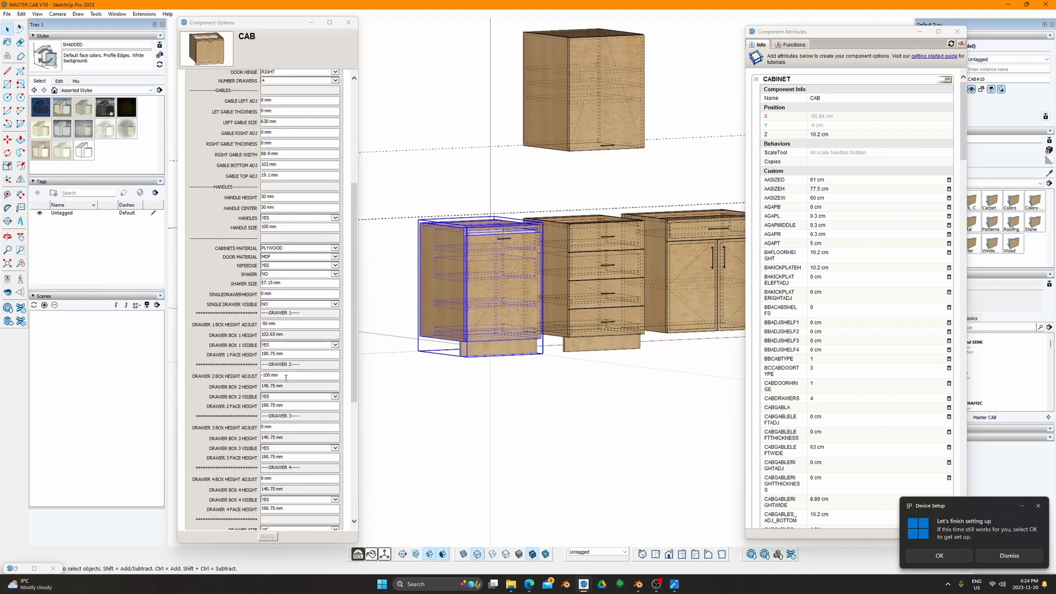
{"action": "scroll", "coordinate": [286, 377], "scroll_direction": "down", "scroll_amount": 4}
{"action": "left_click", "coordinate": [334, 138]}
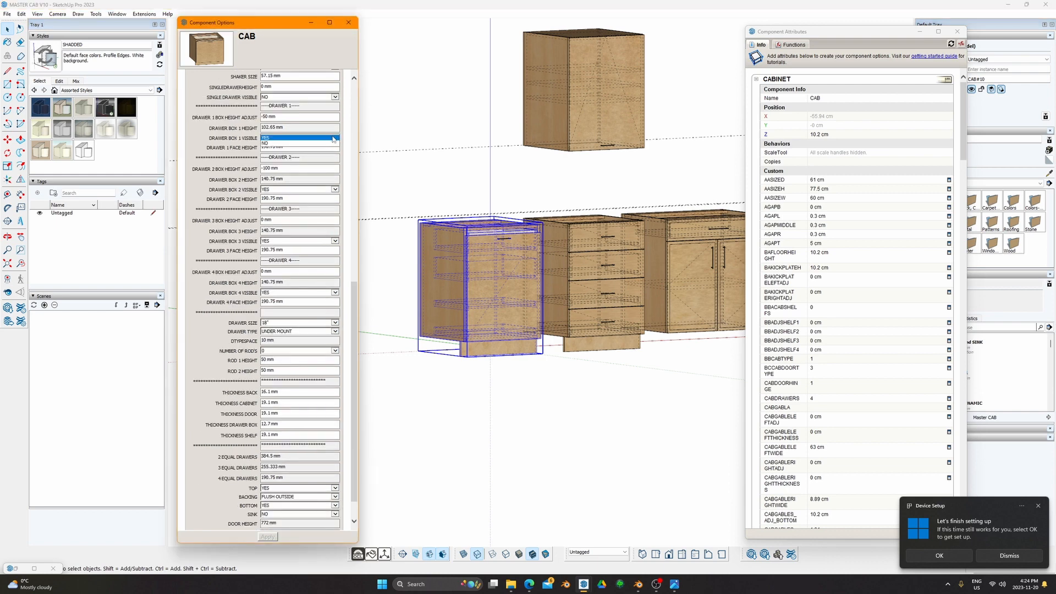
{"action": "left_click", "coordinate": [281, 138]}
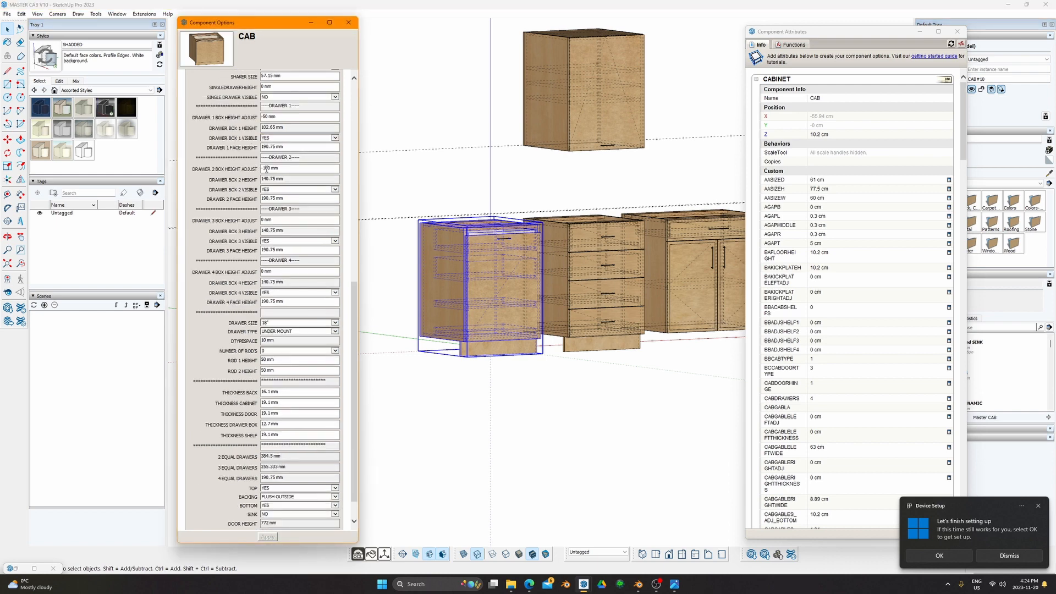
{"action": "left_click", "coordinate": [294, 190]}
{"action": "left_click", "coordinate": [269, 196]}
{"action": "left_click", "coordinate": [277, 242]}
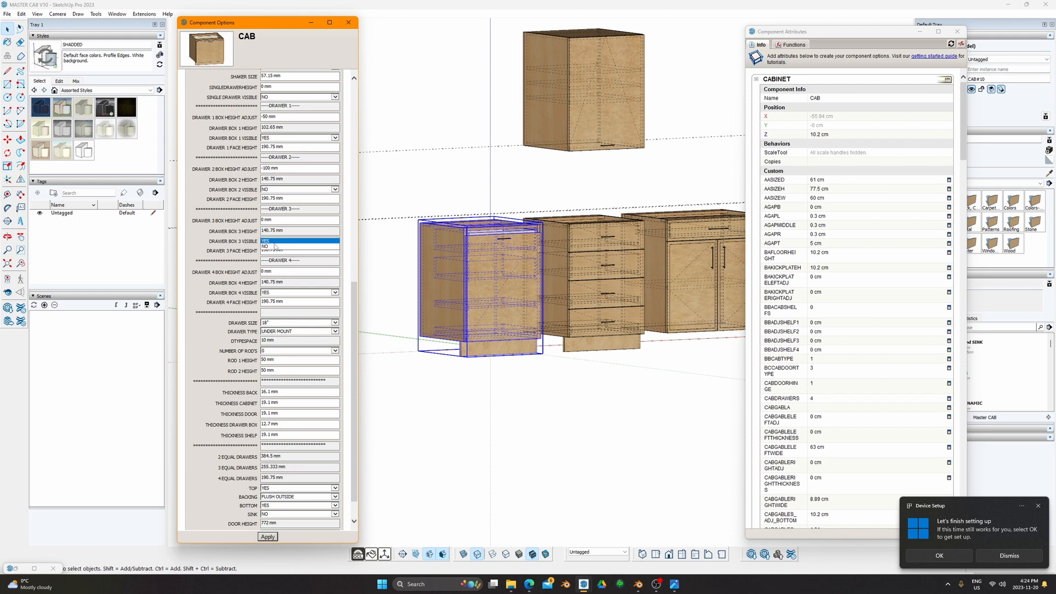
{"action": "left_click", "coordinate": [275, 247]}
{"action": "left_click", "coordinate": [297, 293]}
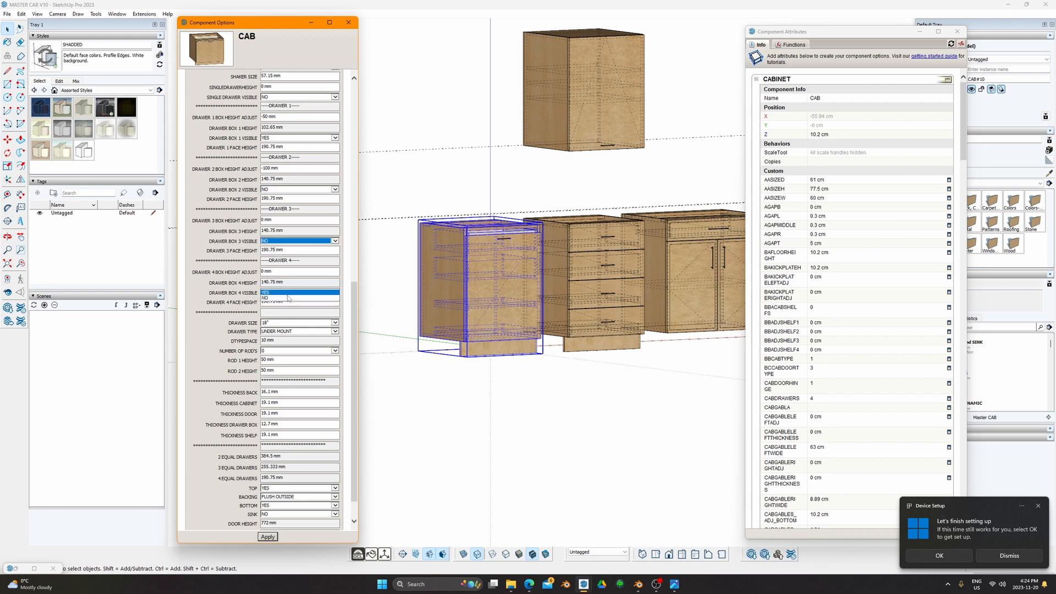
{"action": "left_click", "coordinate": [275, 298]}
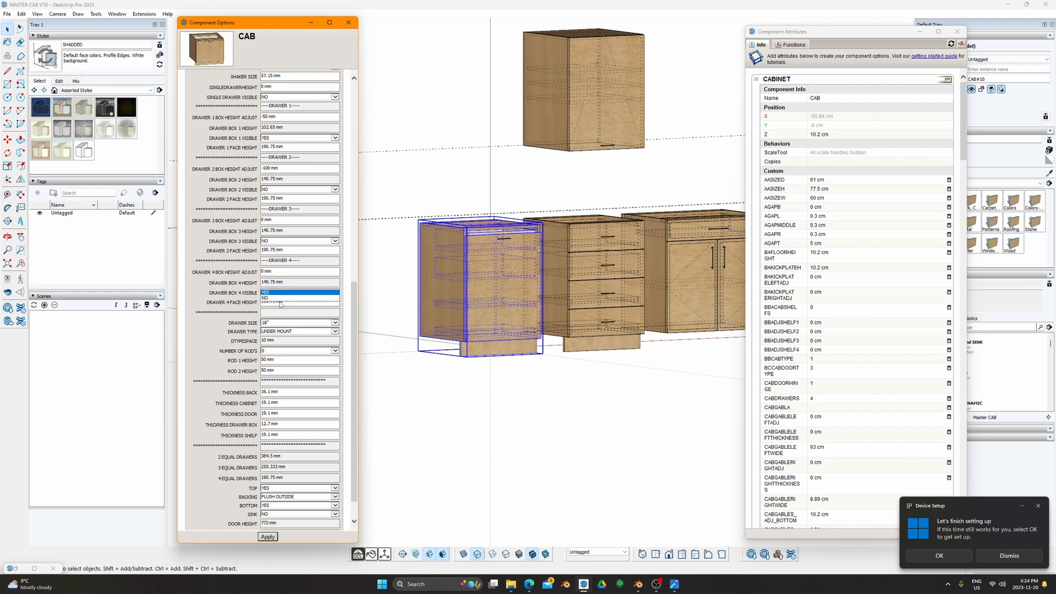
{"action": "left_click", "coordinate": [268, 537]}
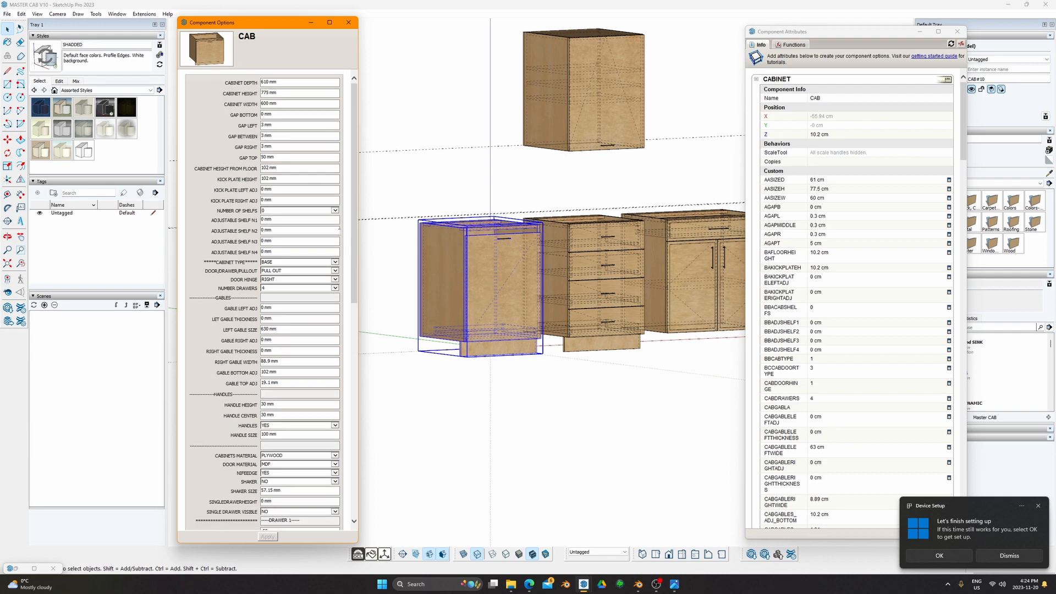
Step: Set GAP TOP to 5 mm and begin retyping DRAWER 1 BOX HEIGHT ADJUST
{"action": "key", "text": "BackSpace"}
{"action": "key", "text": "BackSpace"}
{"action": "key", "text": "BackSpace"}
{"action": "key", "text": "Return"}
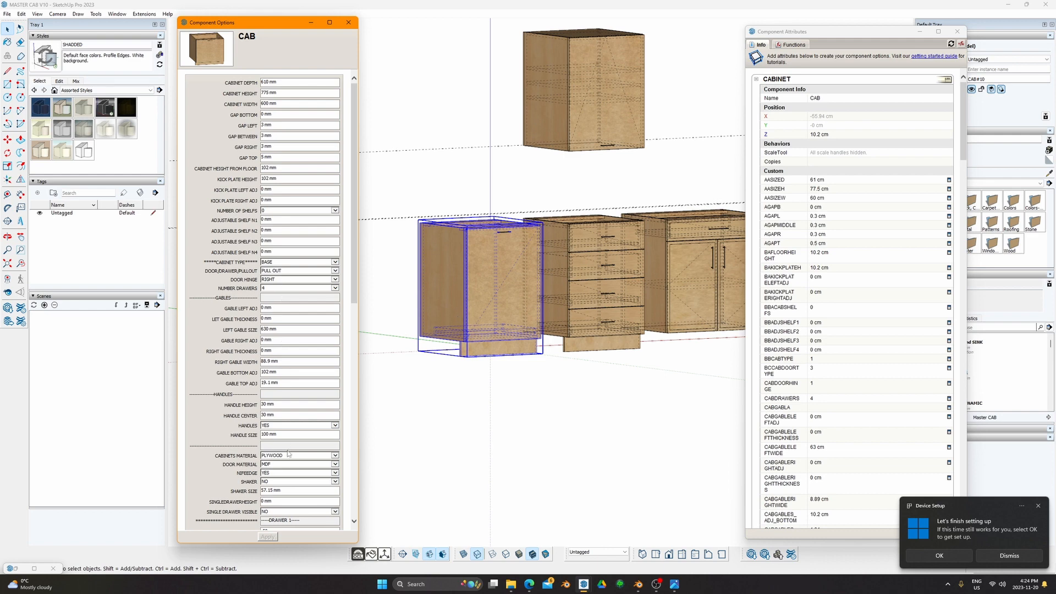
{"action": "scroll", "coordinate": [288, 453], "scroll_direction": "down", "scroll_amount": 8}
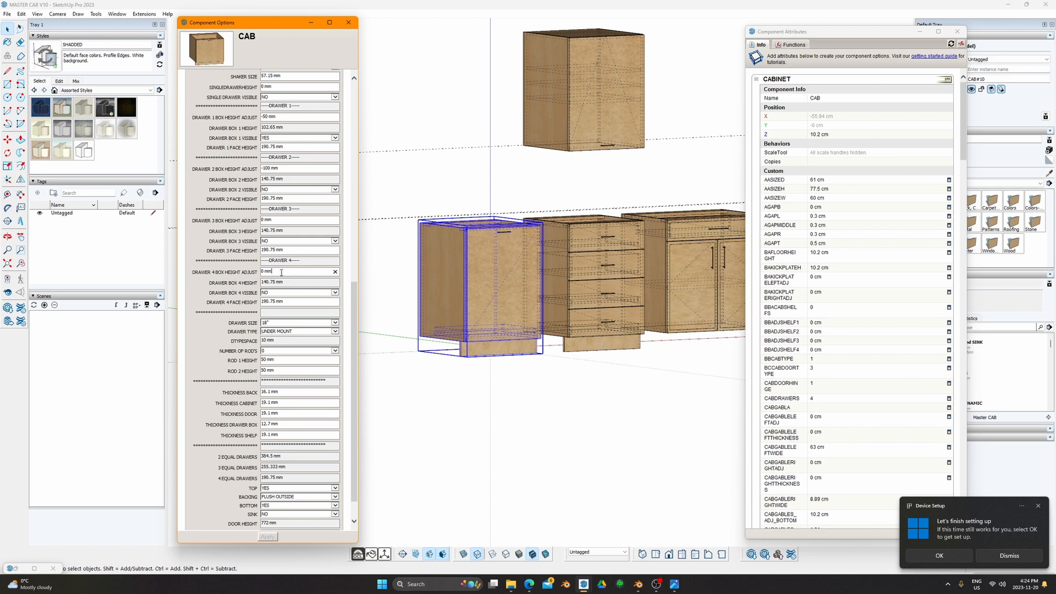
{"action": "left_click", "coordinate": [275, 118]}
{"action": "type", "text": "5"}
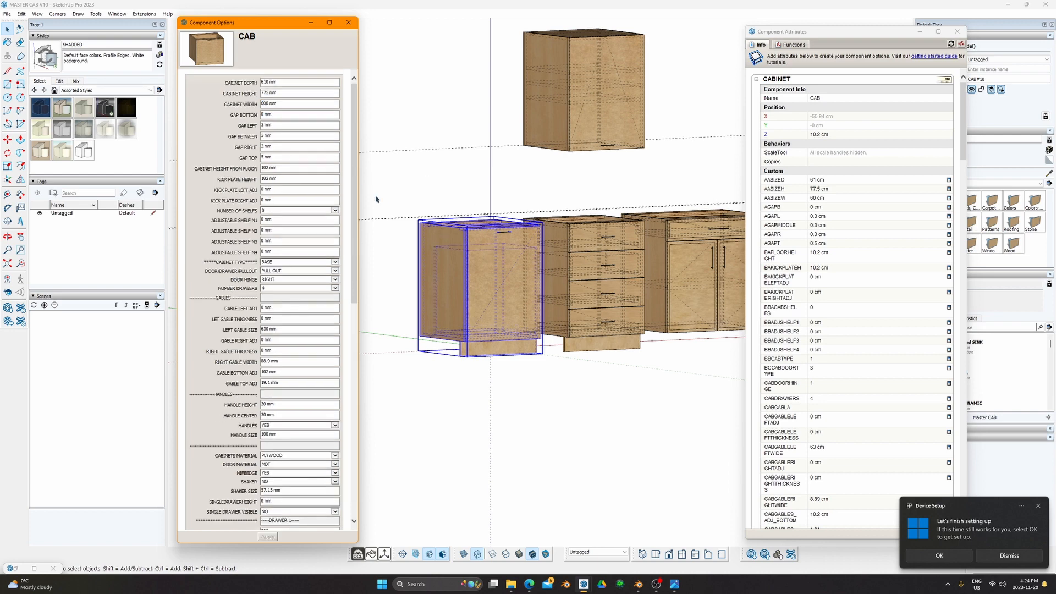
Step: Inspect the pull-out copy in front and perspective views, then select the DRAWER 1 FACE HEIGHT value
{"action": "mouse_move", "coordinate": [461, 239]}
{"action": "middle_mouse_down"}
{"action": "mouse_move", "coordinate": [541, 230]}
{"action": "mouse_move", "coordinate": [483, 236]}
{"action": "mouse_move", "coordinate": [524, 254]}
{"action": "mouse_move", "coordinate": [544, 212]}
{"action": "mouse_move", "coordinate": [483, 266]}
{"action": "mouse_move", "coordinate": [507, 488]}
{"action": "mouse_move", "coordinate": [635, 356]}
{"action": "mouse_move", "coordinate": [547, 466]}
{"action": "mouse_move", "coordinate": [427, 299]}
{"action": "mouse_move", "coordinate": [351, 162]}
{"action": "mouse_move", "coordinate": [384, 179]}
{"action": "mouse_move", "coordinate": [455, 330]}
{"action": "mouse_move", "coordinate": [570, 286]}
{"action": "middle_mouse_up"}
{"action": "key", "text": "F3"}
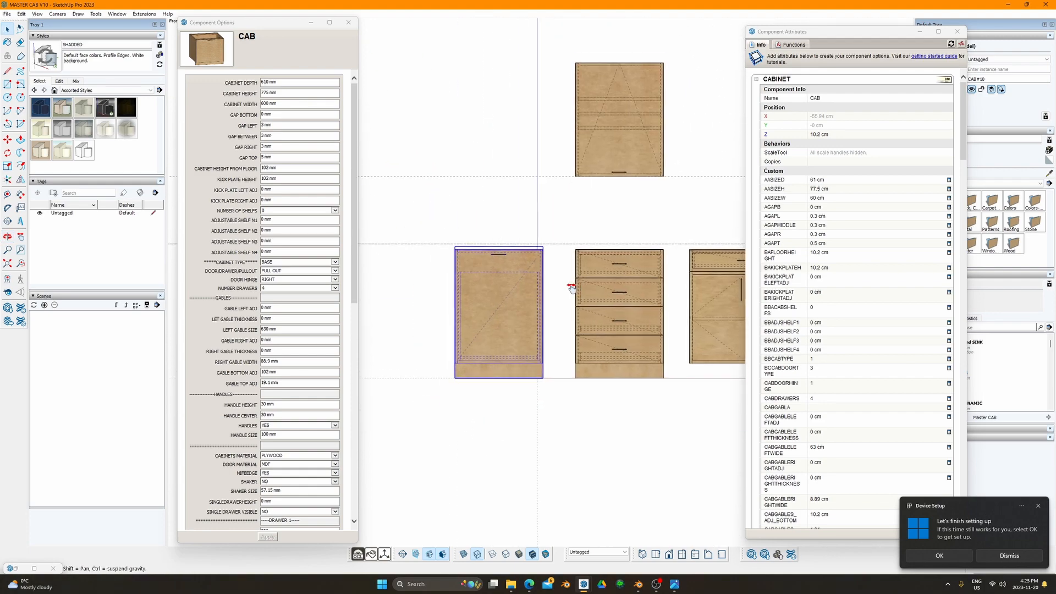
{"action": "scroll", "coordinate": [484, 295], "scroll_direction": "up", "scroll_amount": 5}
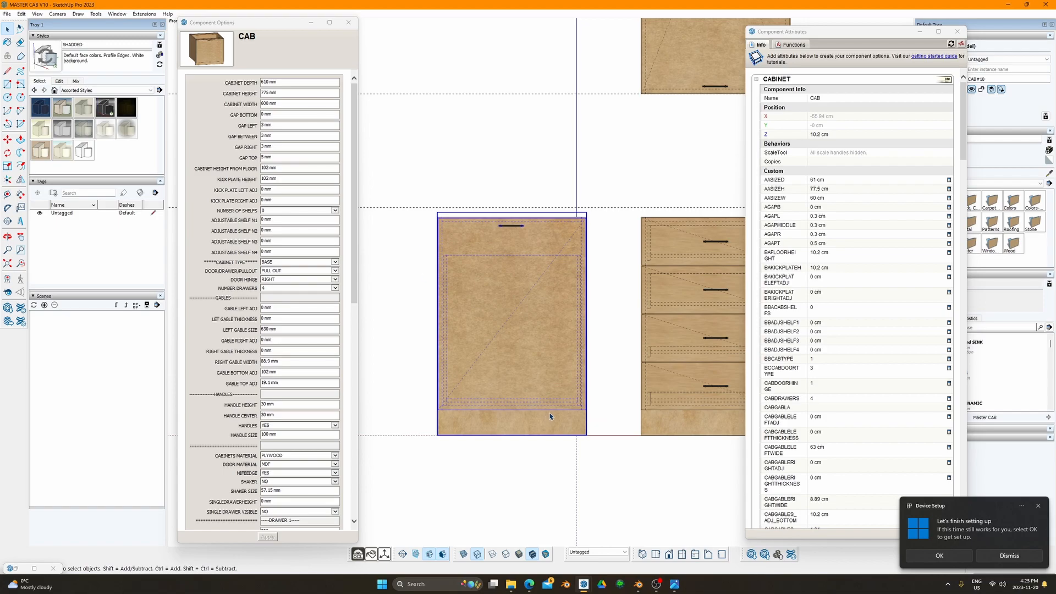
{"action": "middle_click_drag", "start_coordinate": [521, 346], "coordinate": [578, 346]}
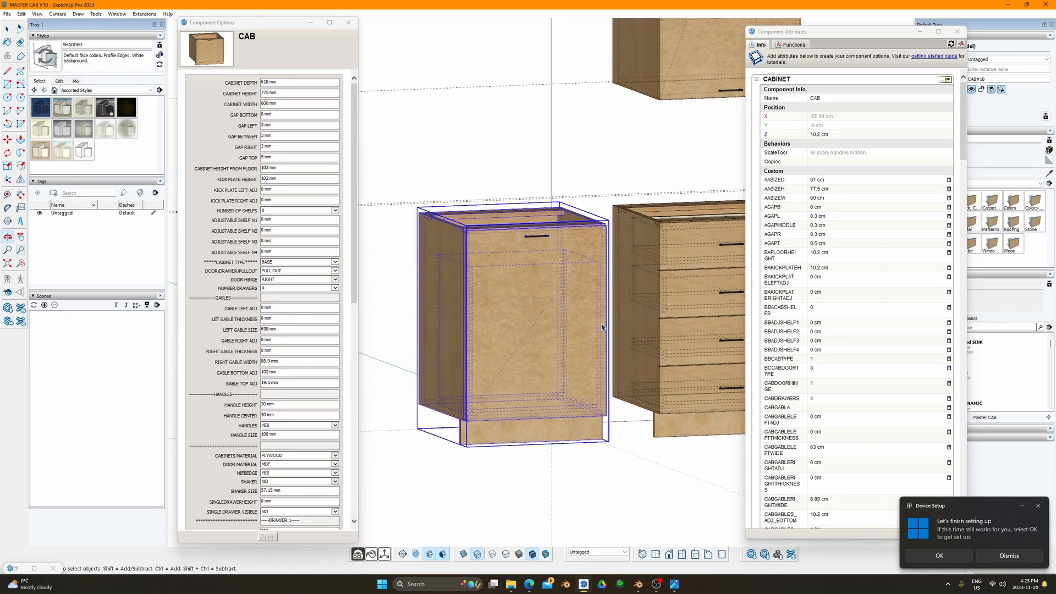
{"action": "key", "text": "F4"}
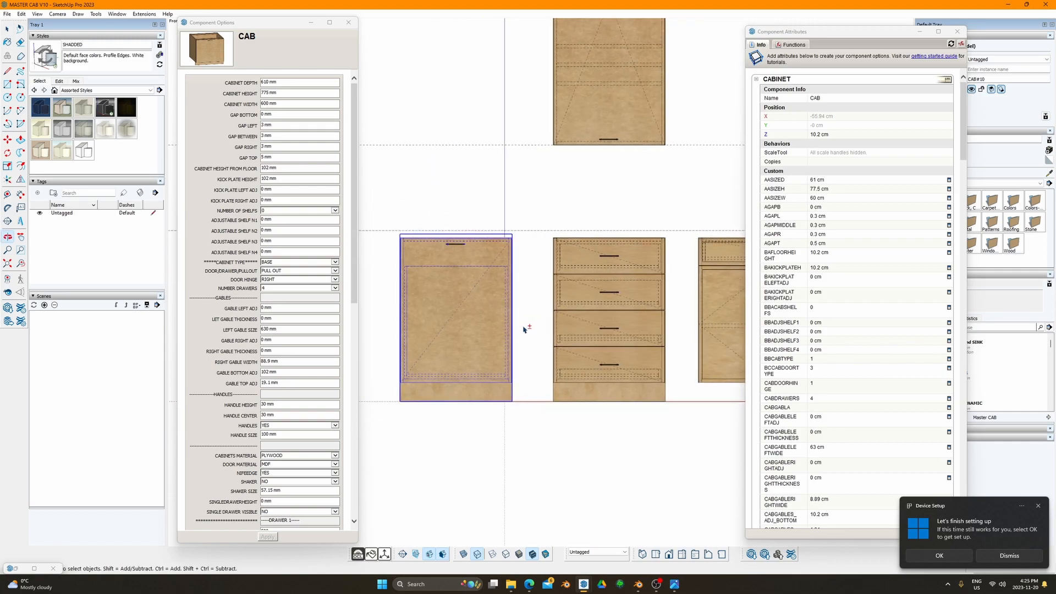
{"action": "middle_click_drag", "start_coordinate": [523, 327], "coordinate": [454, 282]}
{"action": "key", "text": "F4"}
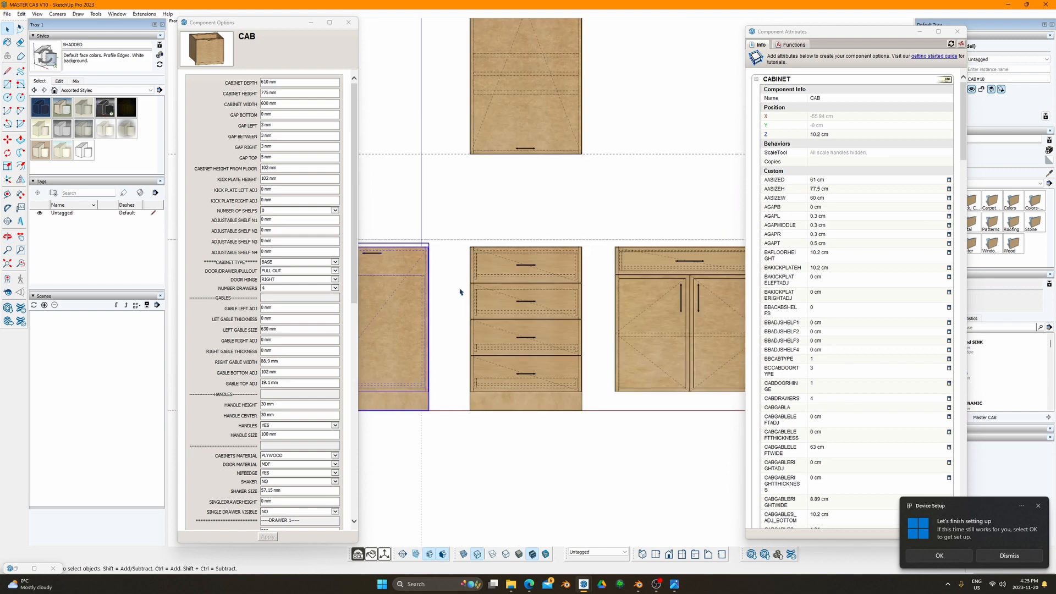
{"action": "middle_click_drag", "start_coordinate": [492, 315], "coordinate": [573, 292], "text": "shift"}
{"action": "scroll", "coordinate": [296, 375], "scroll_direction": "down", "scroll_amount": 4}
{"action": "scroll", "coordinate": [296, 374], "scroll_direction": "down", "scroll_amount": 4}
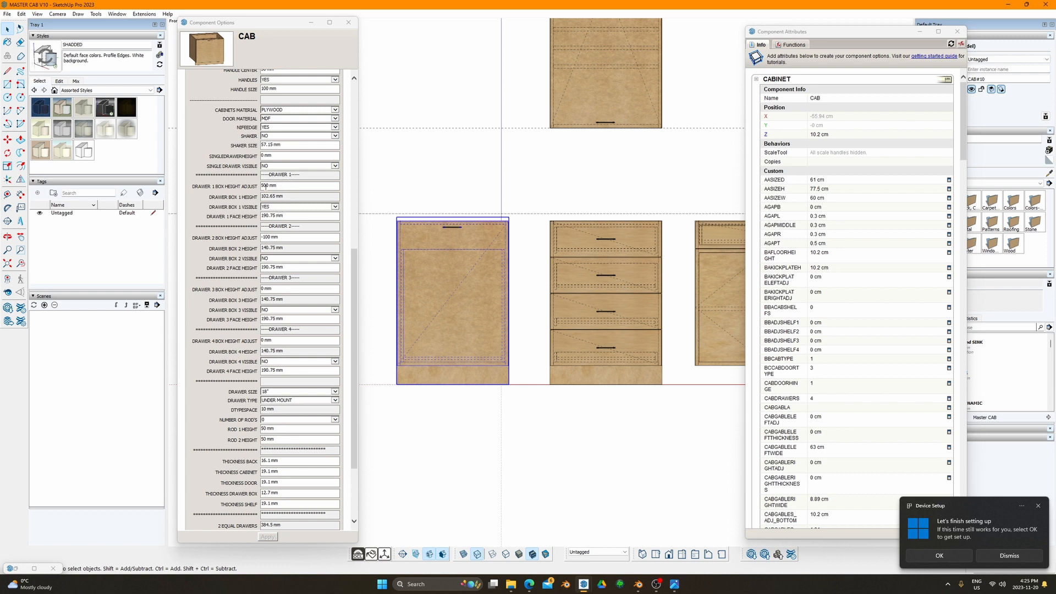
{"action": "left_click_drag", "start_coordinate": [288, 217], "coordinate": [259, 216]}
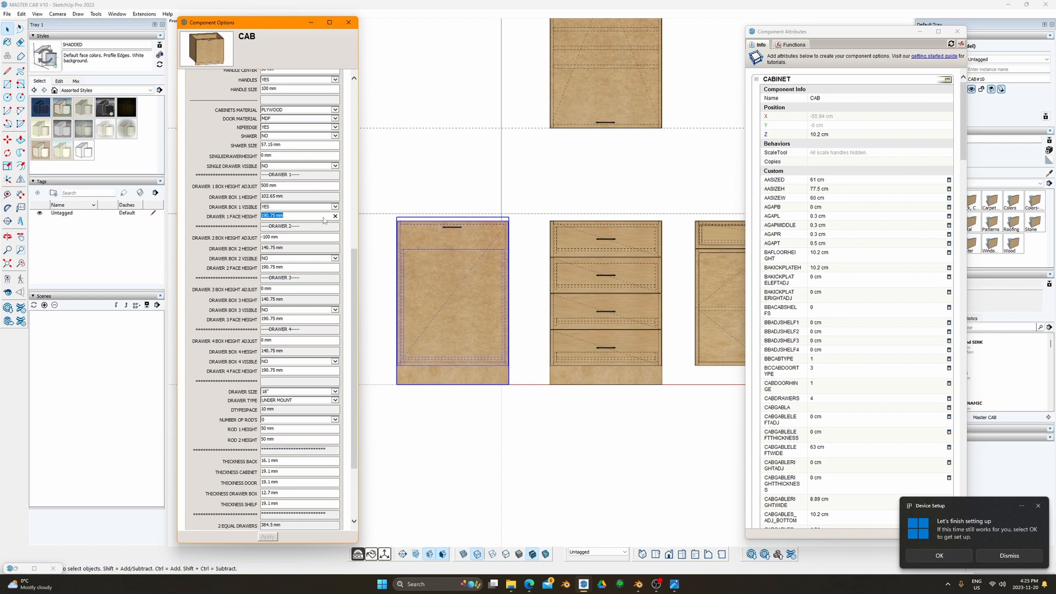
Step: Keep the cabinet type BASE, switch the front to DRAWERS with one drawer, and apply
{"action": "left_click", "coordinate": [283, 197]}
{"action": "scroll", "coordinate": [314, 91], "scroll_direction": "up", "scroll_amount": 5}
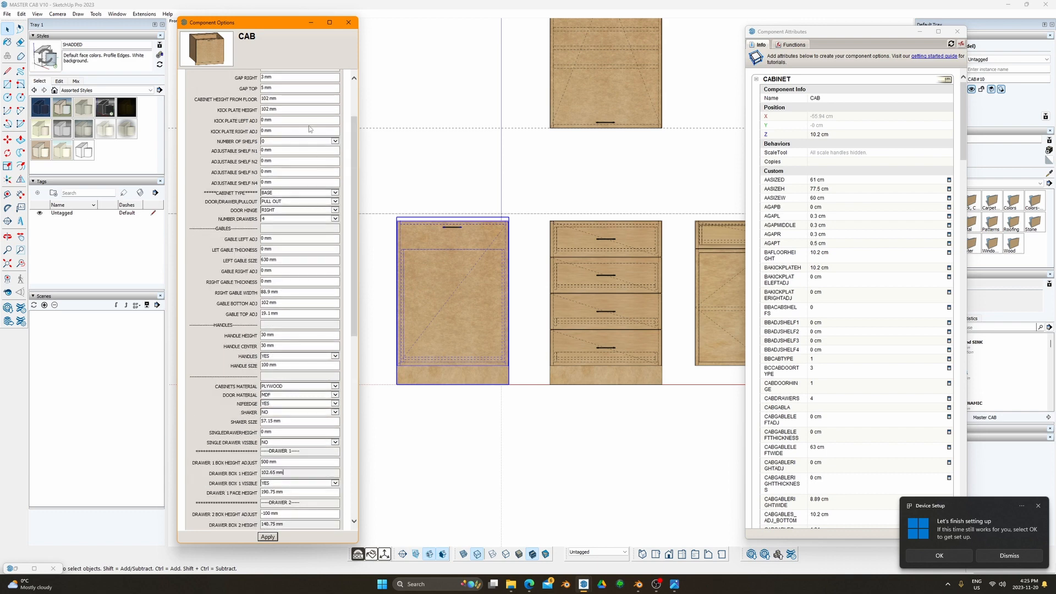
{"action": "left_click", "coordinate": [331, 193]}
{"action": "left_click", "coordinate": [330, 193]}
{"action": "left_click", "coordinate": [330, 201]}
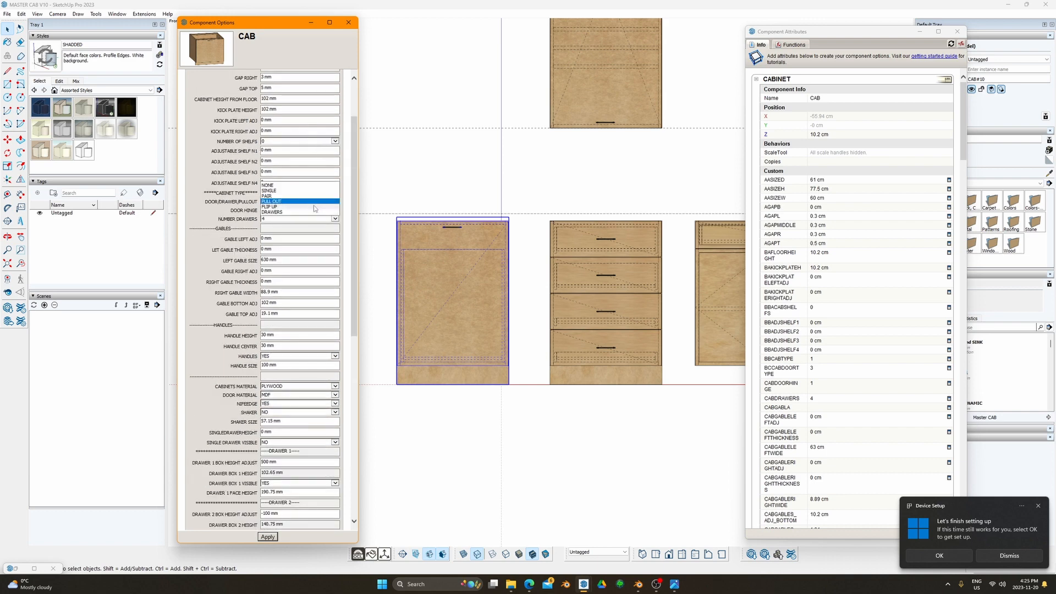
{"action": "left_click", "coordinate": [309, 212]}
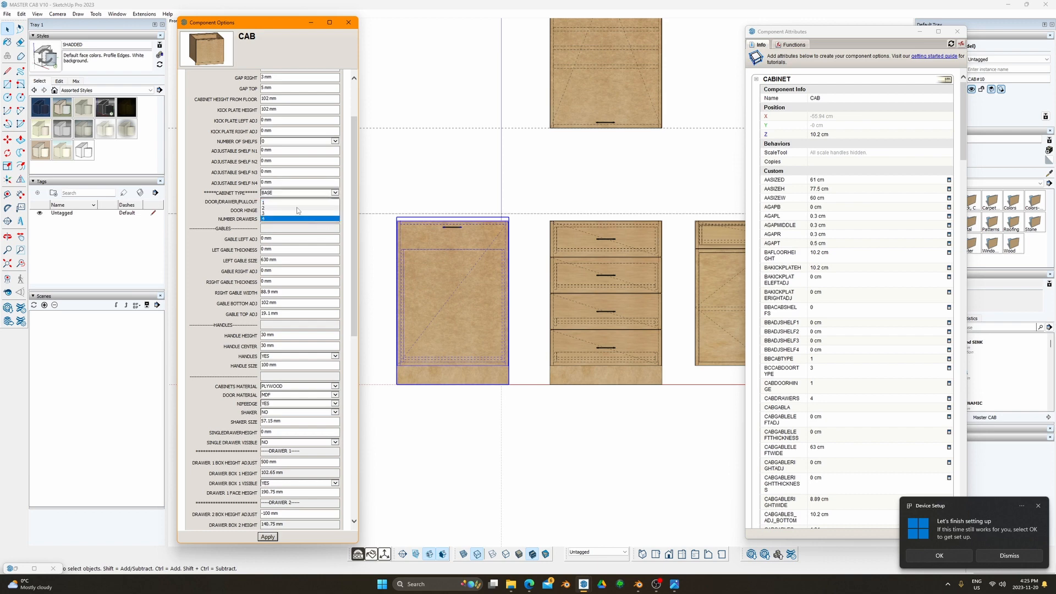
{"action": "left_click", "coordinate": [268, 537]}
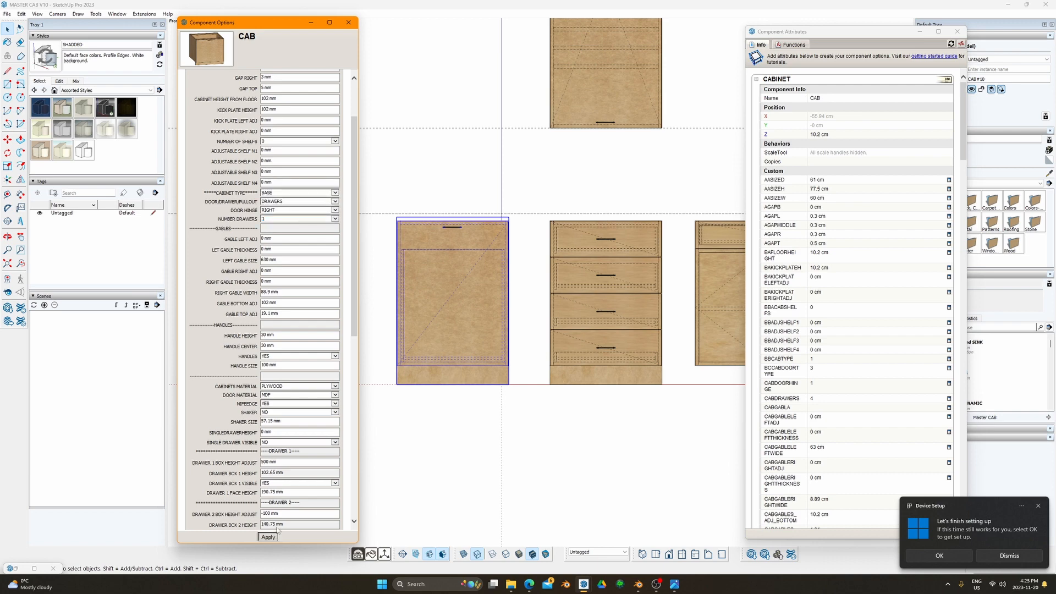
{"action": "middle_click_drag", "start_coordinate": [426, 350], "coordinate": [469, 365]}
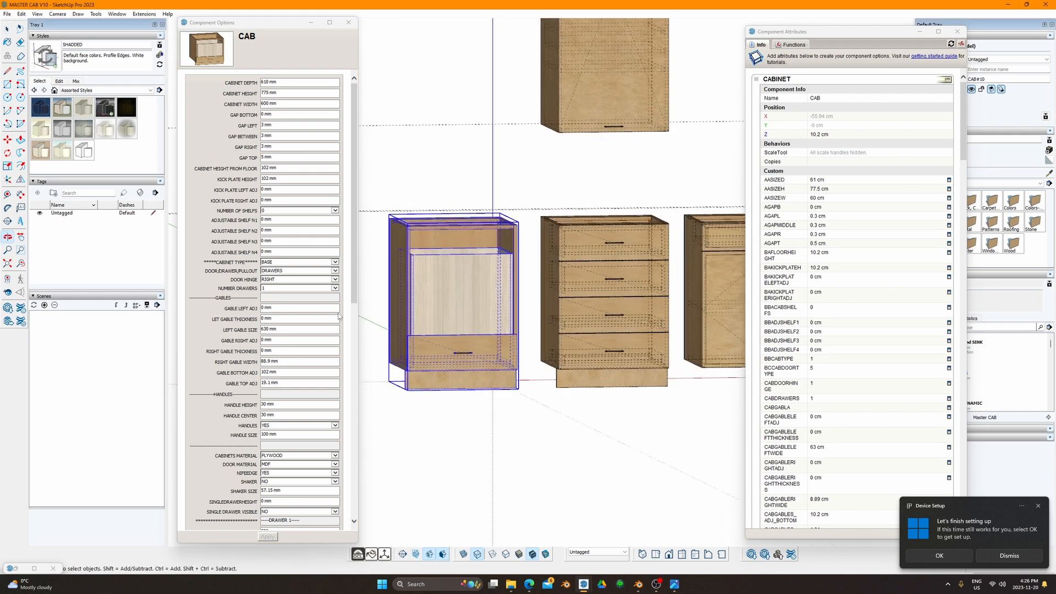
Step: Set DRAWER 1 BOX HEIGHT ADJUST to 0, apply, and check the cabinets
{"action": "scroll", "coordinate": [290, 472], "scroll_direction": "down", "scroll_amount": 4}
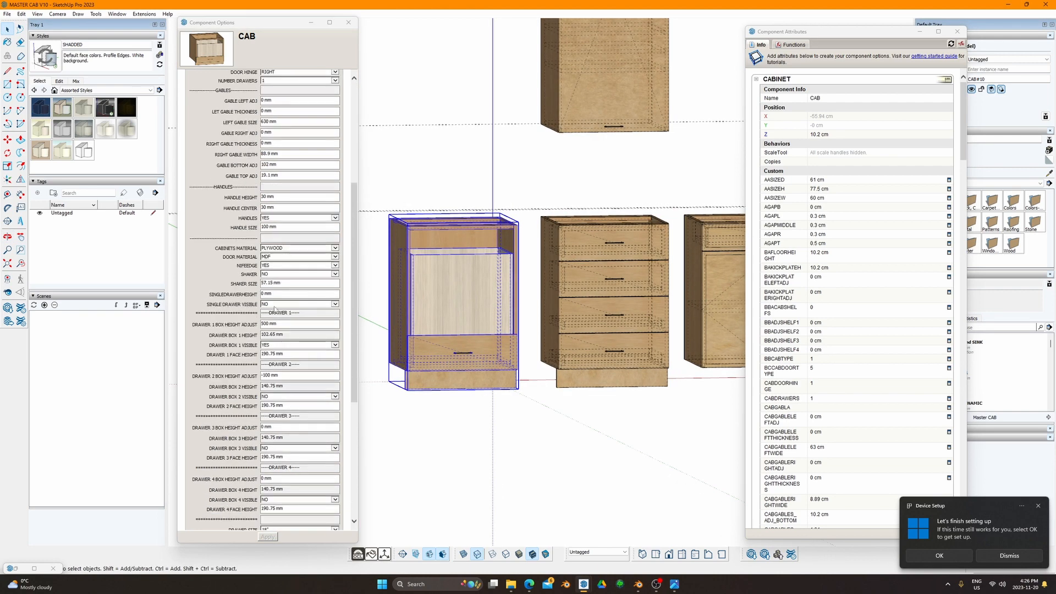
{"action": "left_click", "coordinate": [298, 324]}
{"action": "type", "text": "0"}
{"action": "key", "text": "Return"}
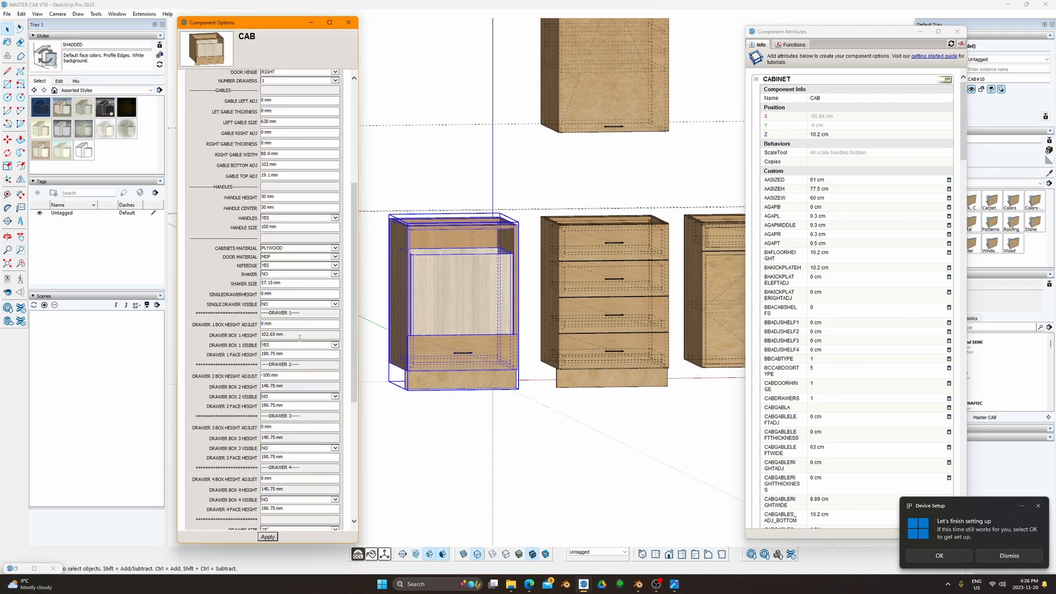
{"action": "left_click", "coordinate": [268, 536]}
{"action": "scroll", "coordinate": [465, 373], "scroll_direction": "up", "scroll_amount": 3}
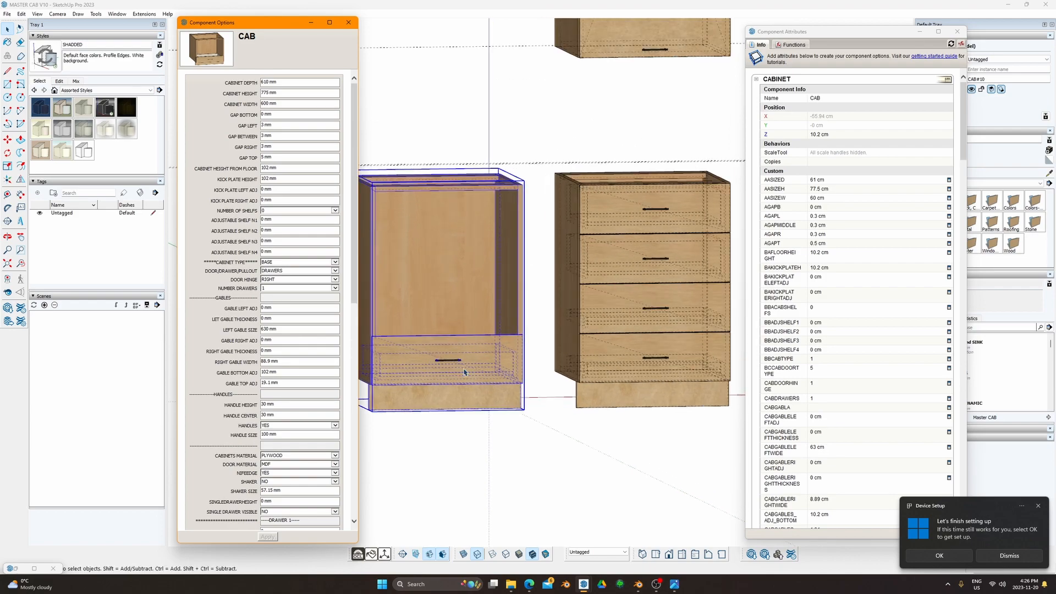
{"action": "middle_click_drag", "start_coordinate": [464, 373], "coordinate": [440, 341]}
{"action": "middle_click_drag", "start_coordinate": [503, 350], "coordinate": [515, 383]}
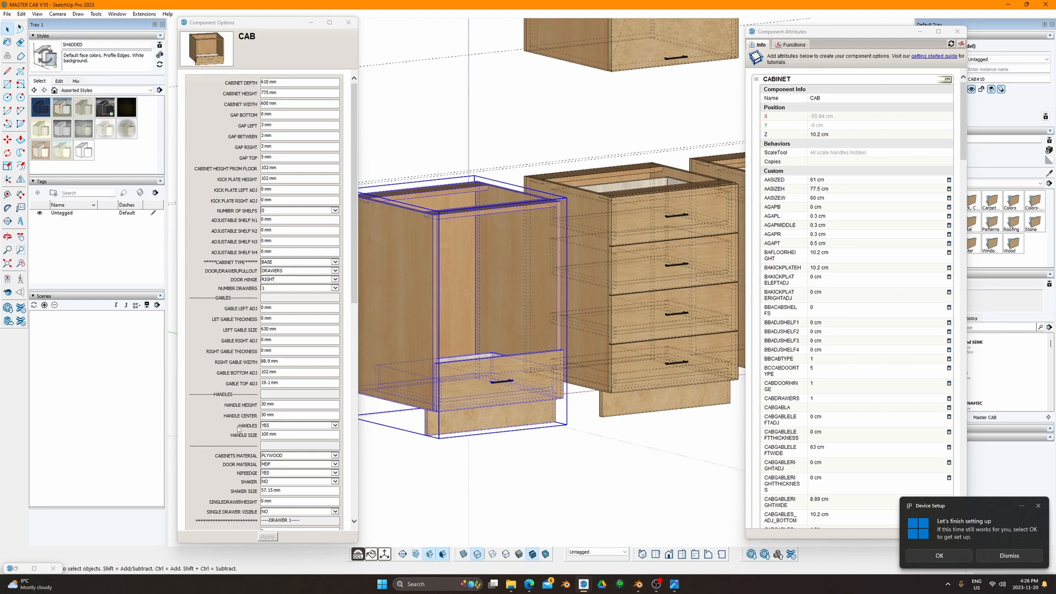
{"action": "scroll", "coordinate": [288, 379], "scroll_direction": "down", "scroll_amount": 3}
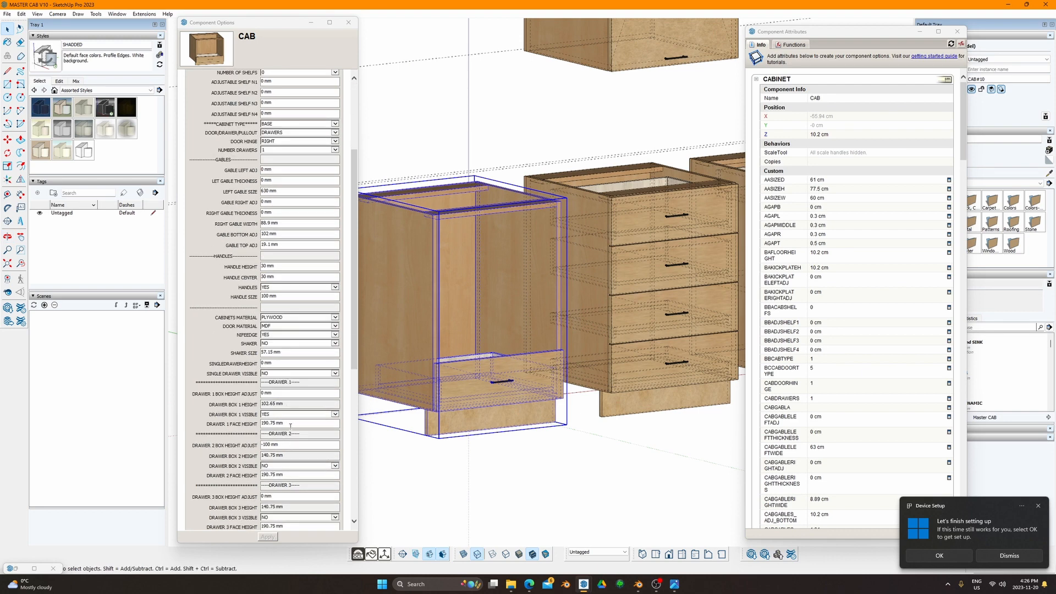
Step: Set DRAWER 1 FACE HEIGHT to 400 mm and inspect the taller drawer face
{"action": "left_click", "coordinate": [290, 426]}
{"action": "type", "text": "400"}
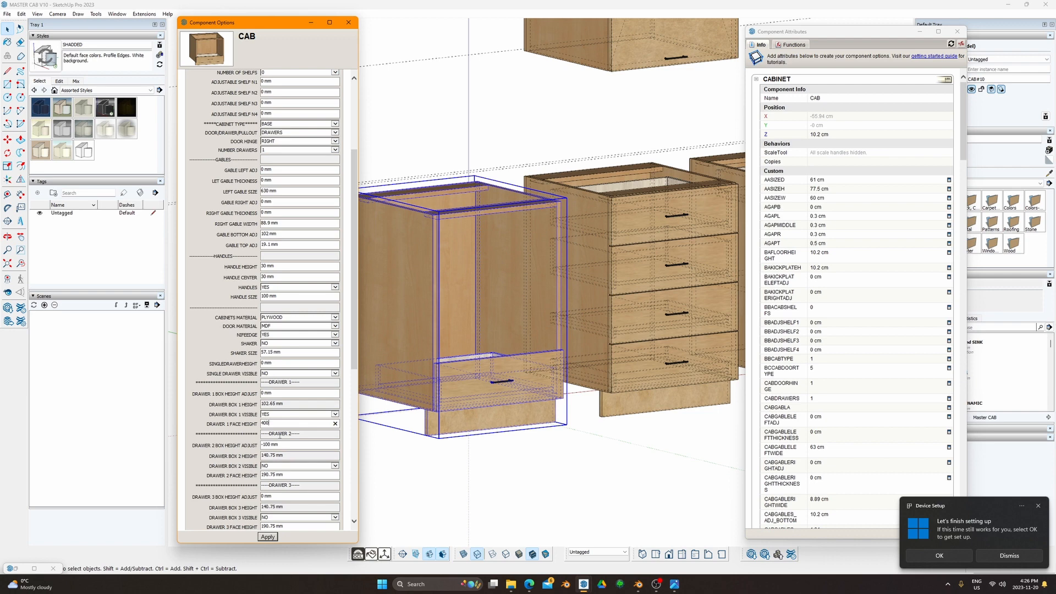
{"action": "key", "text": "Return"}
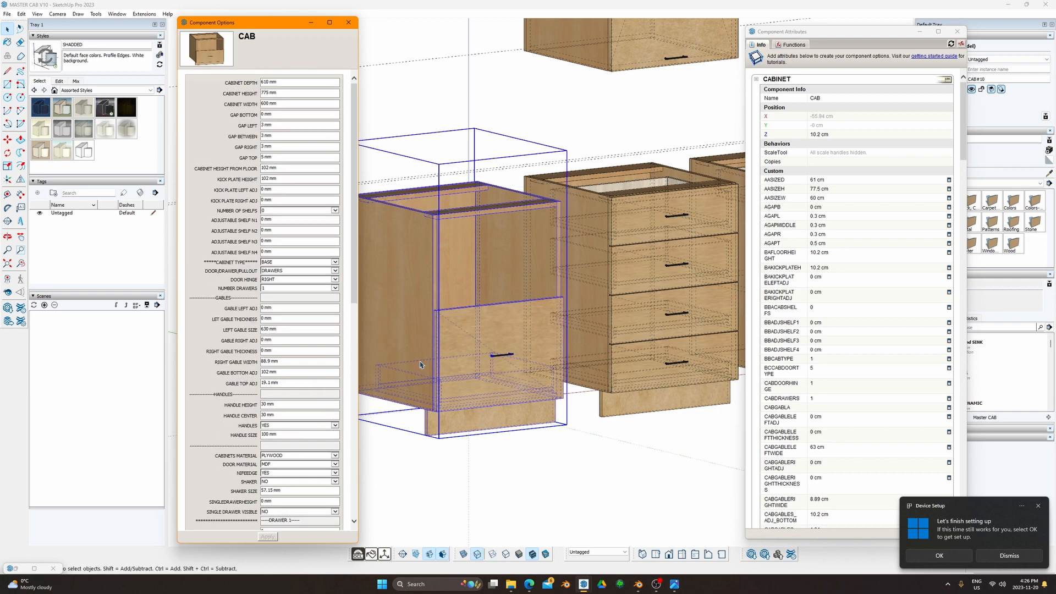
{"action": "scroll", "coordinate": [277, 387], "scroll_direction": "down", "scroll_amount": 3}
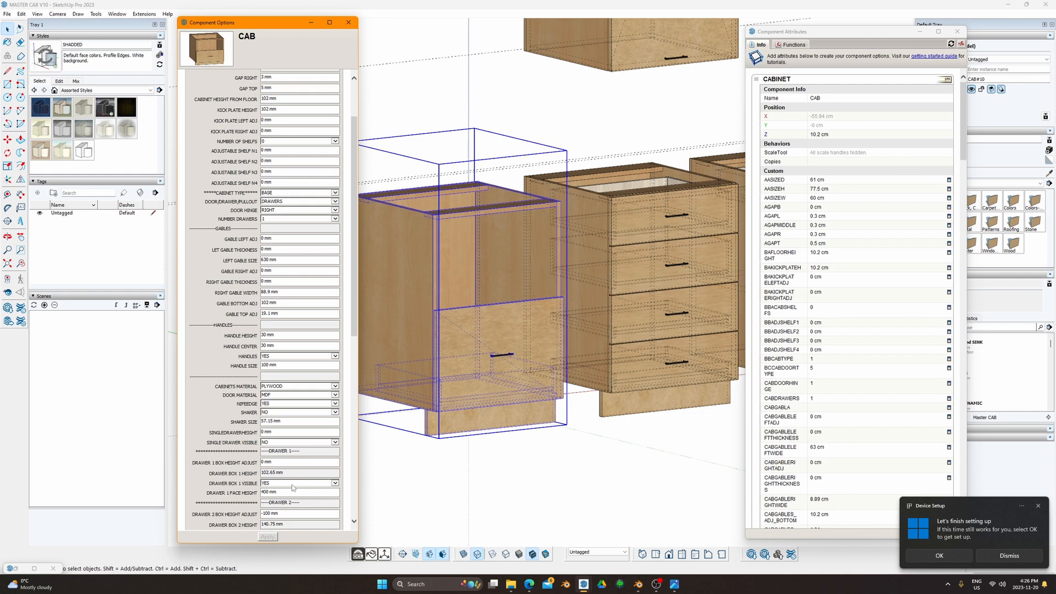
{"action": "scroll", "coordinate": [304, 455], "scroll_direction": "down", "scroll_amount": 3}
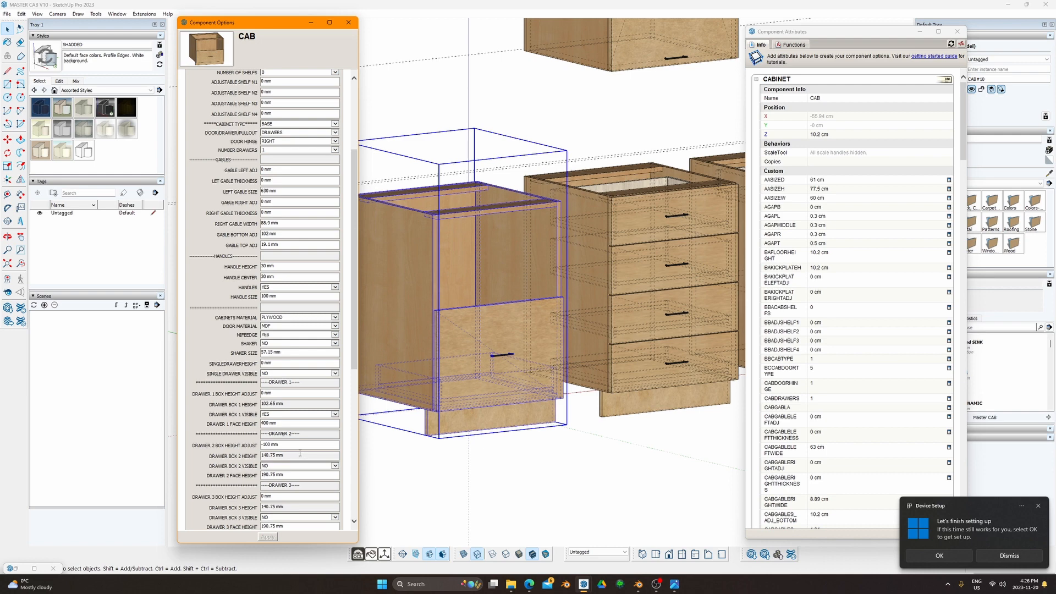
{"action": "scroll", "coordinate": [299, 453], "scroll_direction": "down", "scroll_amount": 3}
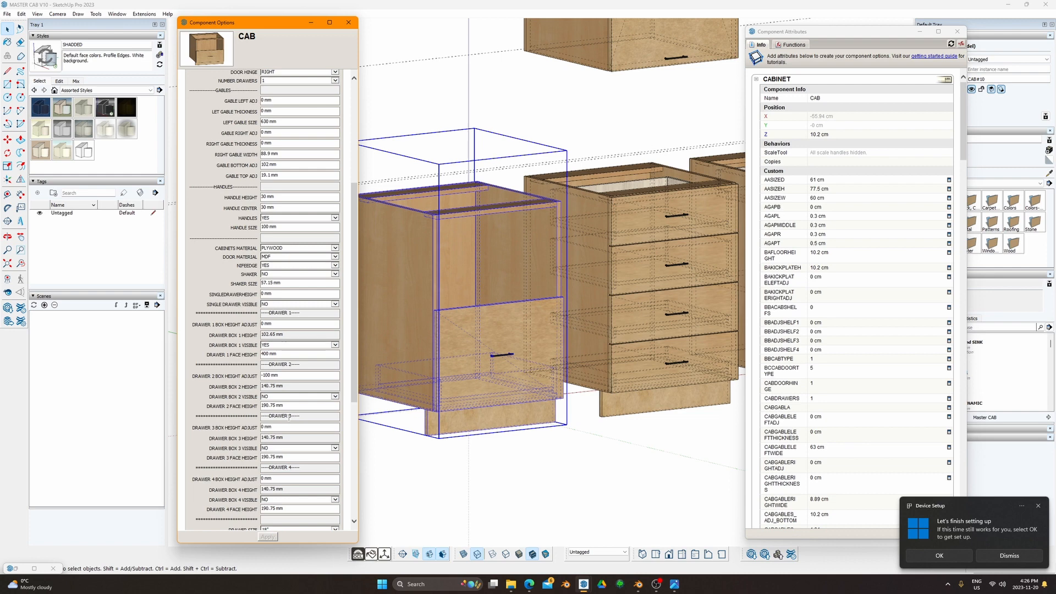
{"action": "scroll", "coordinate": [288, 420], "scroll_direction": "down", "scroll_amount": 3}
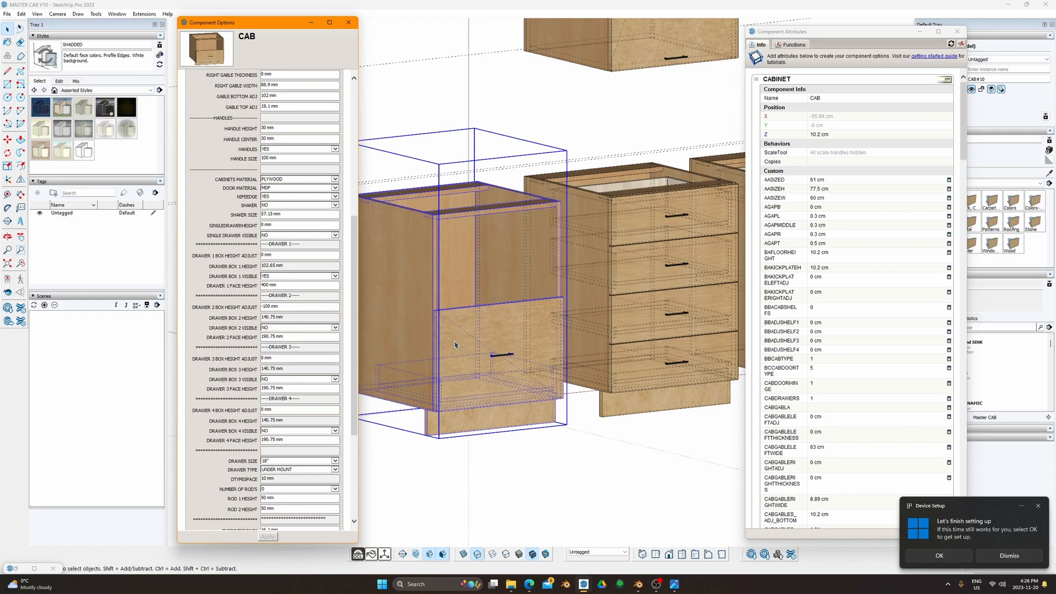
{"action": "middle_click_drag", "start_coordinate": [472, 319], "coordinate": [472, 369]}
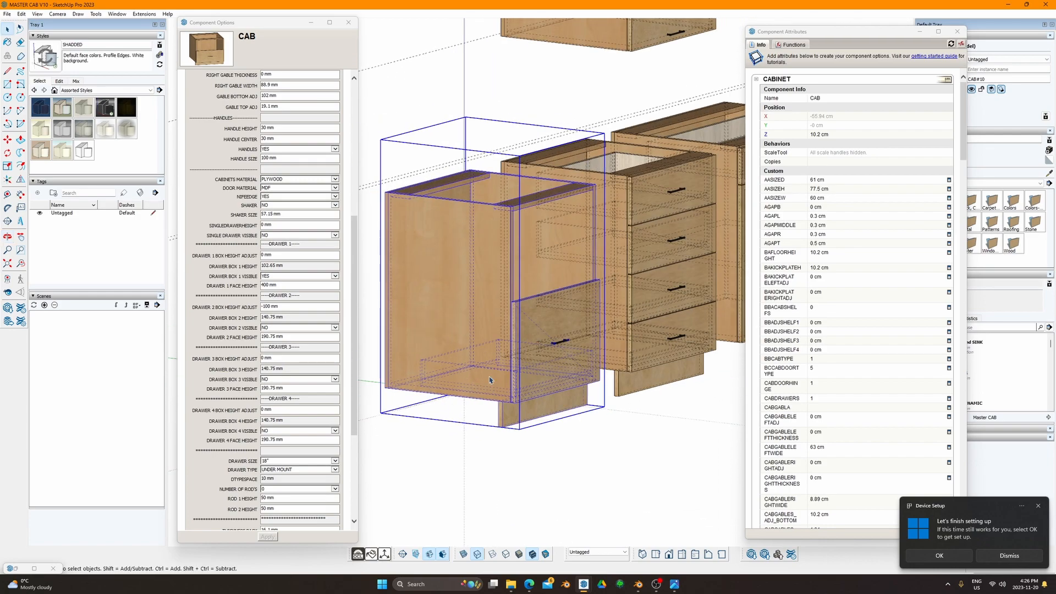
{"action": "middle_click_drag", "start_coordinate": [532, 331], "coordinate": [472, 278]}
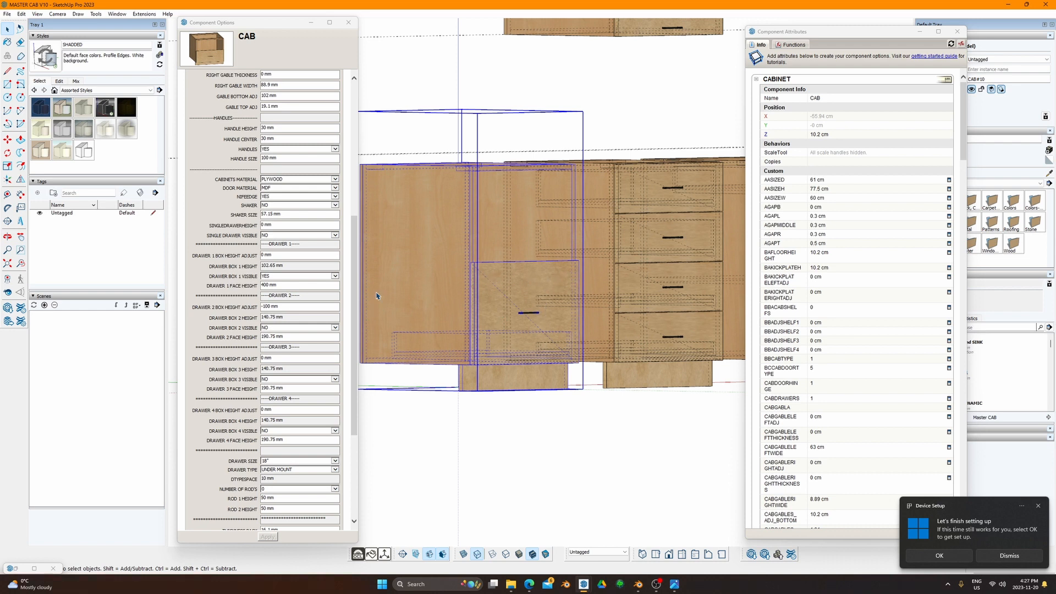
Step: Review the drawer 1 height and box height values and orbit the cabinet
{"action": "left_click", "coordinate": [280, 227]}
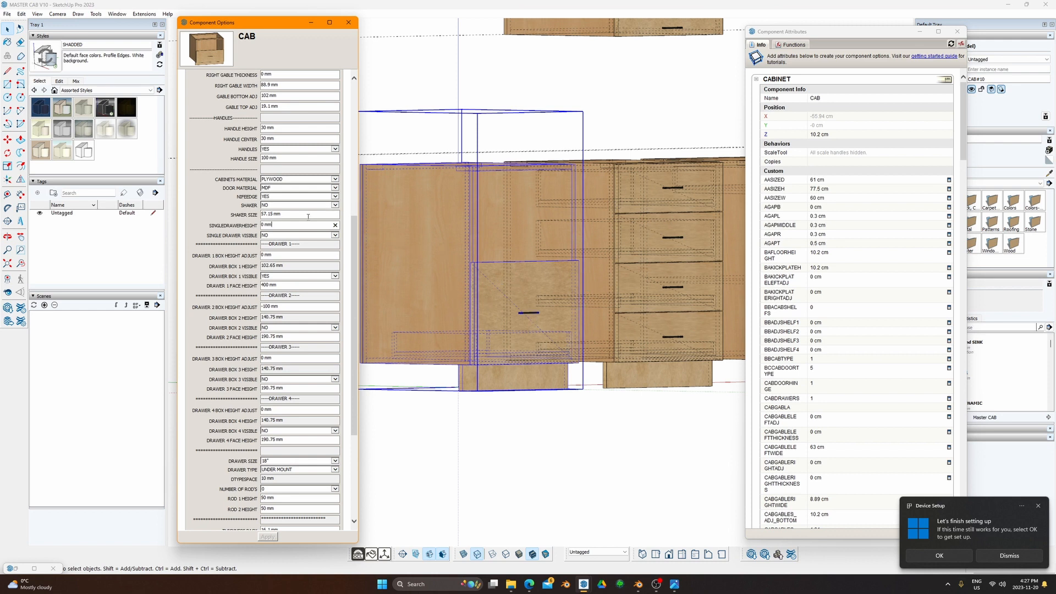
{"action": "left_click", "coordinate": [284, 256]}
{"action": "left_click", "coordinate": [279, 266]}
{"action": "left_click_drag", "start_coordinate": [355, 287], "coordinate": [354, 373]}
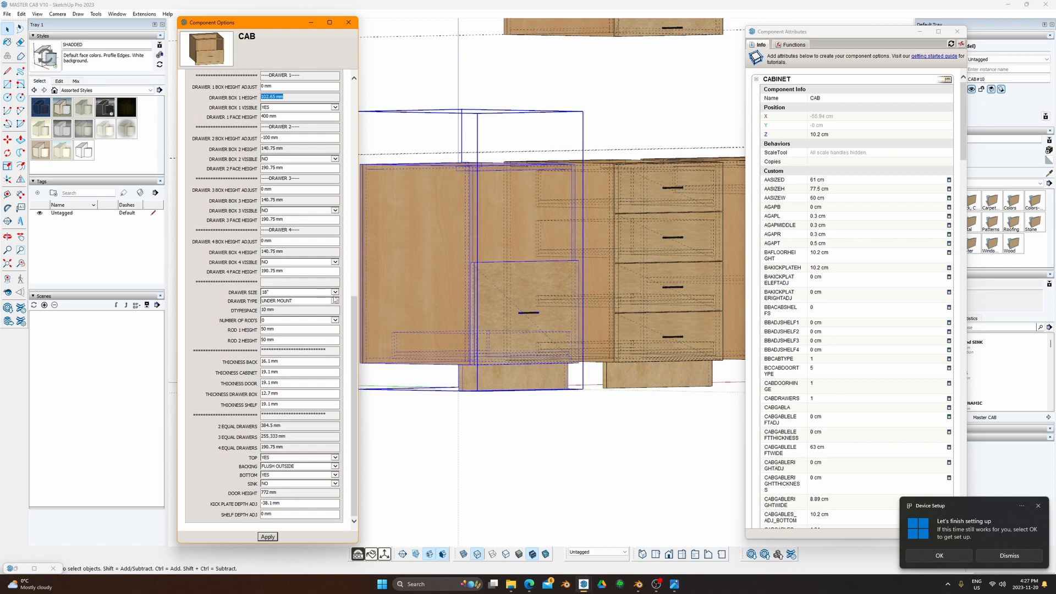
{"action": "middle_click_drag", "start_coordinate": [385, 286], "coordinate": [582, 301]}
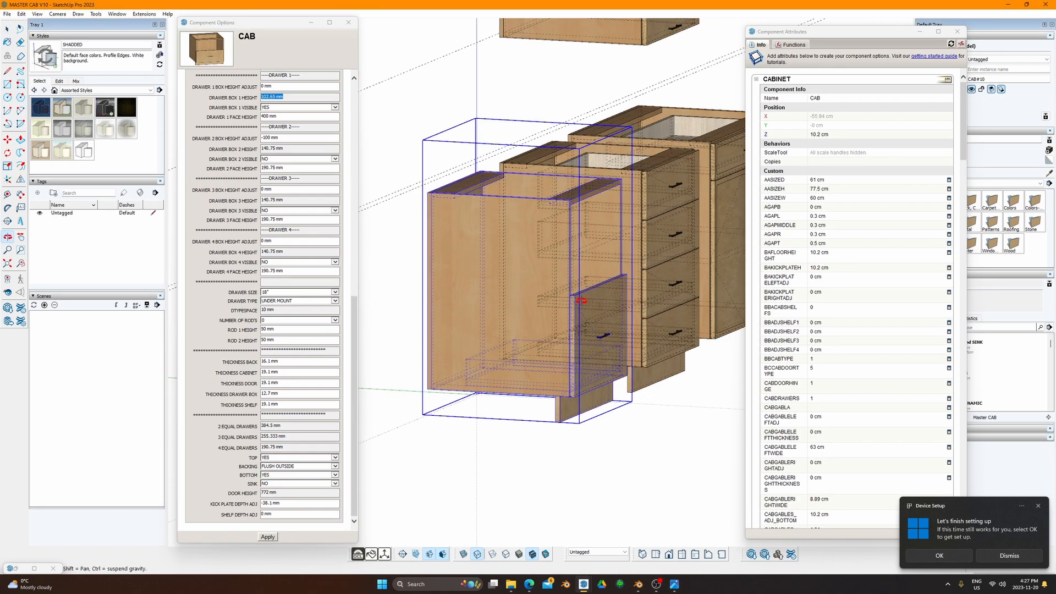
Step: Change DRAWER SIZE from 16" to 10" and apply it
{"action": "left_click", "coordinate": [334, 292]}
{"action": "left_click", "coordinate": [322, 298]}
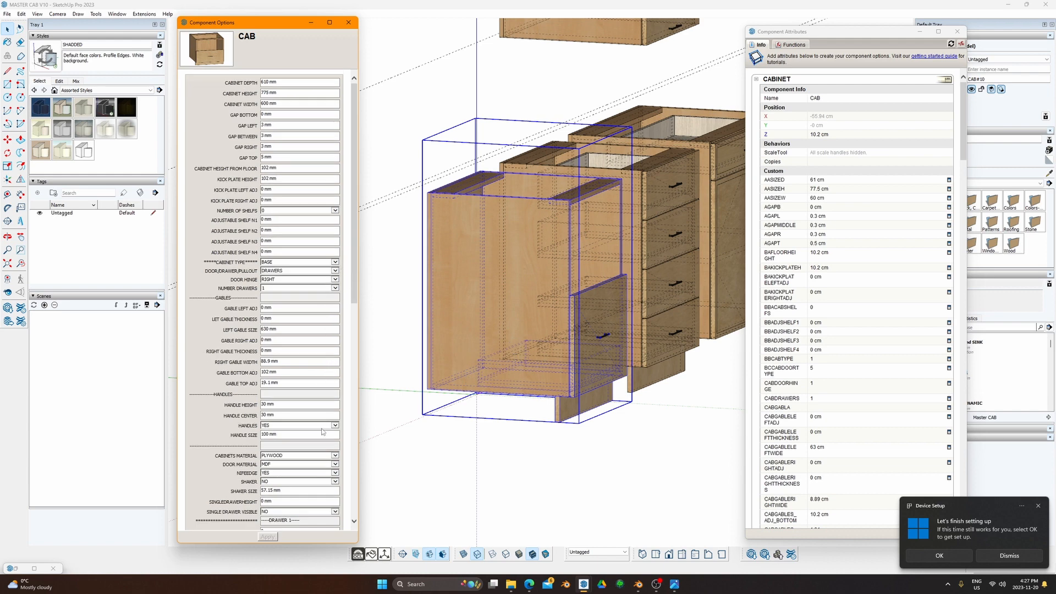
{"action": "scroll", "coordinate": [322, 431], "scroll_direction": "down", "scroll_amount": 10}
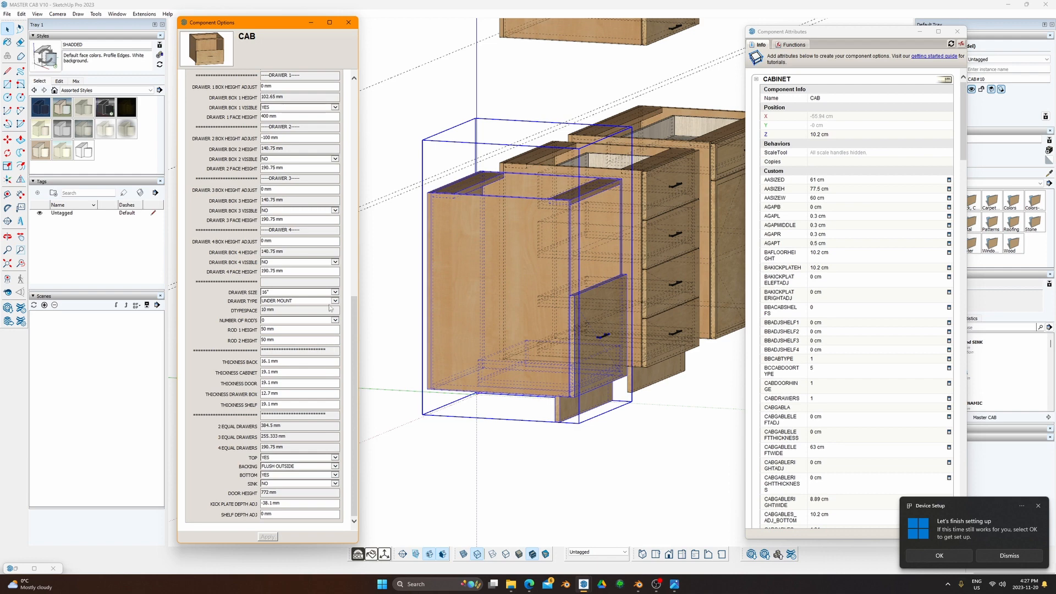
{"action": "left_click", "coordinate": [335, 292]}
{"action": "left_click", "coordinate": [300, 310]}
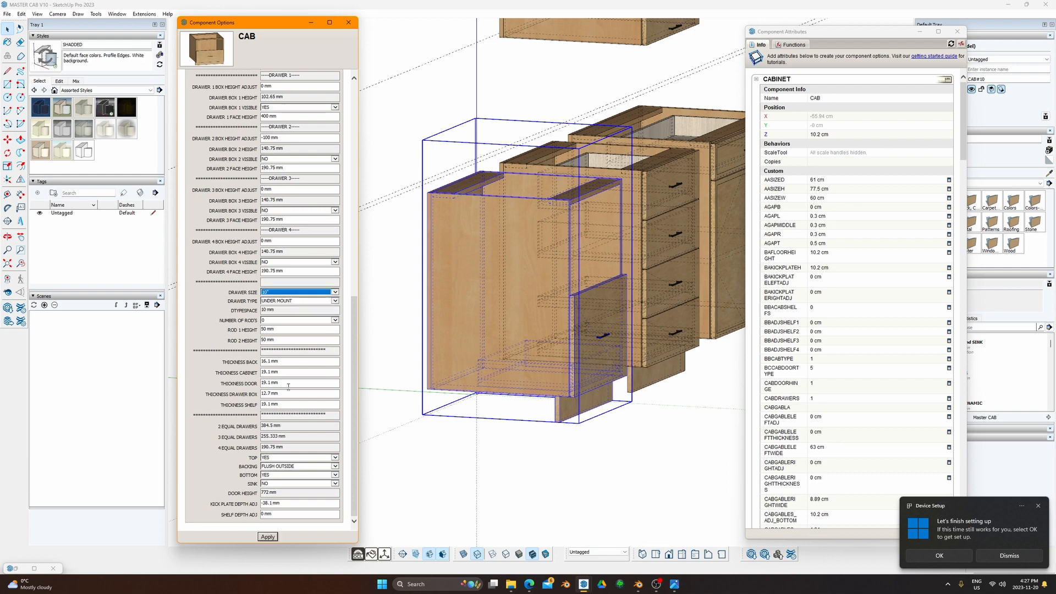
{"action": "left_click", "coordinate": [270, 536]}
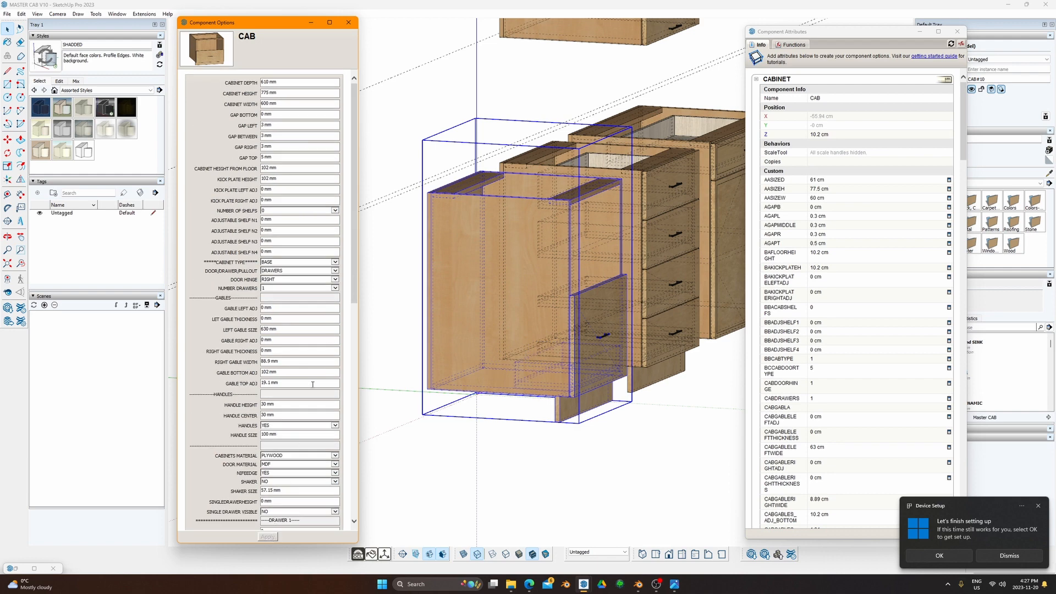
{"action": "scroll", "coordinate": [320, 450], "scroll_direction": "down", "scroll_amount": 8}
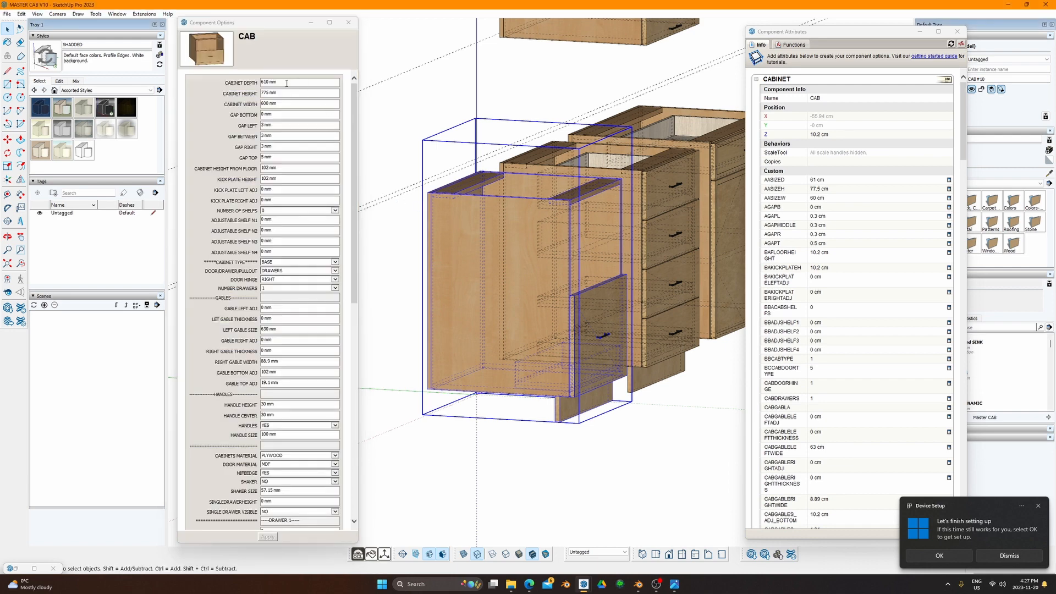
Step: Reduce the cabinet depth to 310 mm and view the shallower cabinet
{"action": "left_click", "coordinate": [290, 81]}
{"action": "type", "text": "31"}
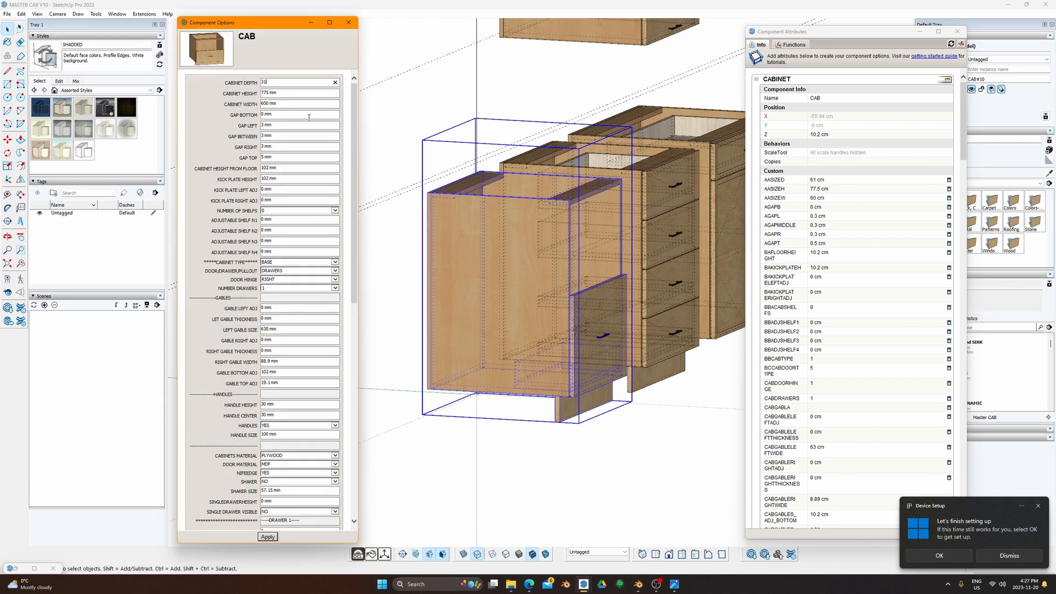
{"action": "key", "text": "Return"}
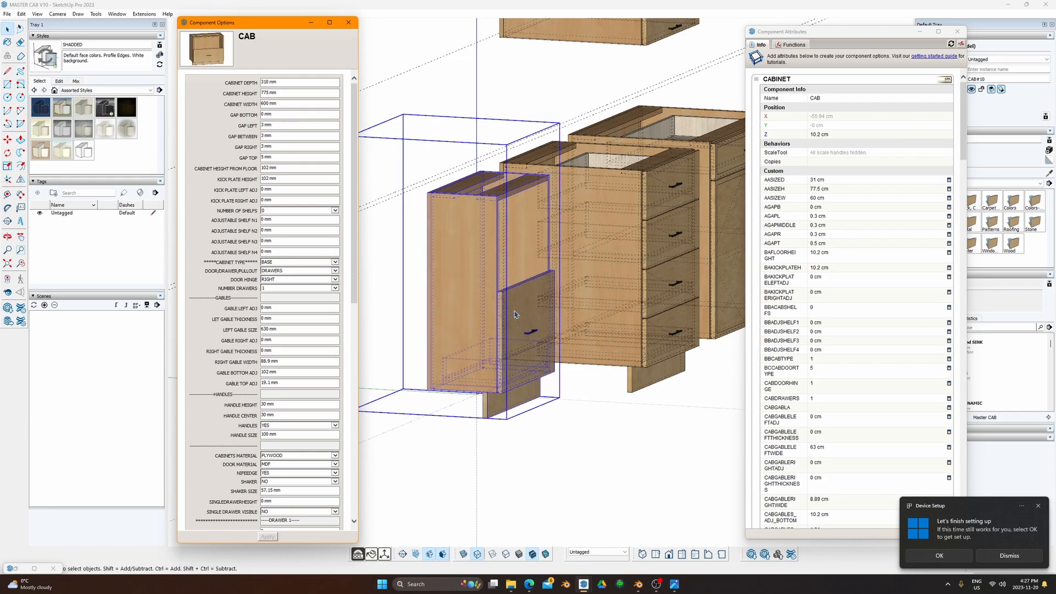
{"action": "mouse_move", "coordinate": [605, 418]}
{"action": "middle_mouse_down"}
{"action": "mouse_move", "coordinate": [564, 378]}
{"action": "mouse_move", "coordinate": [550, 379]}
{"action": "mouse_move", "coordinate": [576, 394]}
{"action": "mouse_move", "coordinate": [617, 319]}
{"action": "mouse_move", "coordinate": [620, 288]}
{"action": "mouse_move", "coordinate": [604, 335]}
{"action": "middle_mouse_up"}
{"action": "scroll", "coordinate": [558, 347], "scroll_direction": "down", "scroll_amount": 1}
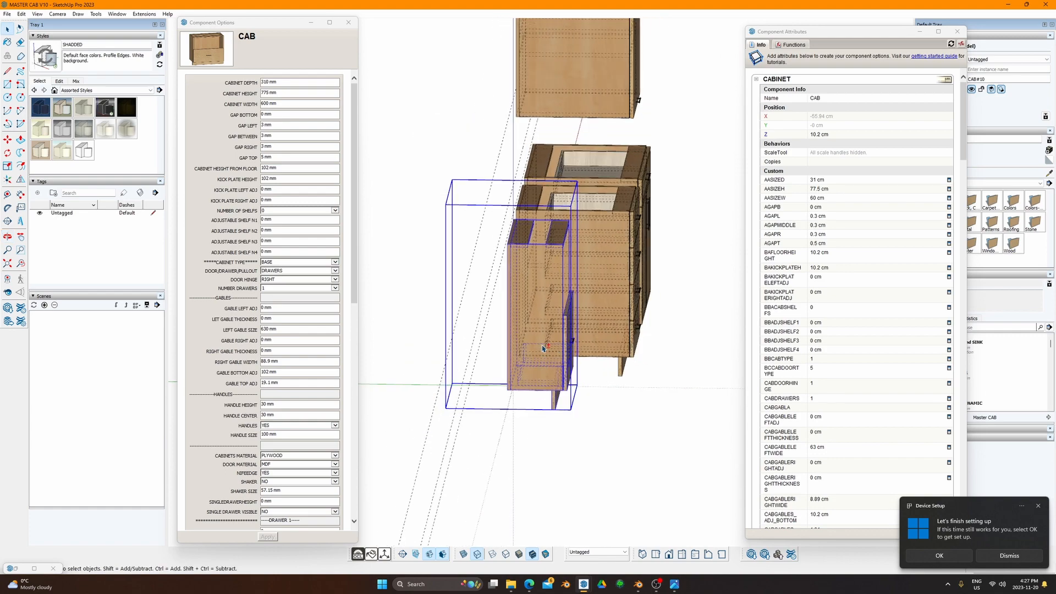
Step: Open the cabinet, inspect its GABLELEFT panel, and exit component editing
{"action": "double_click", "coordinate": [541, 346]}
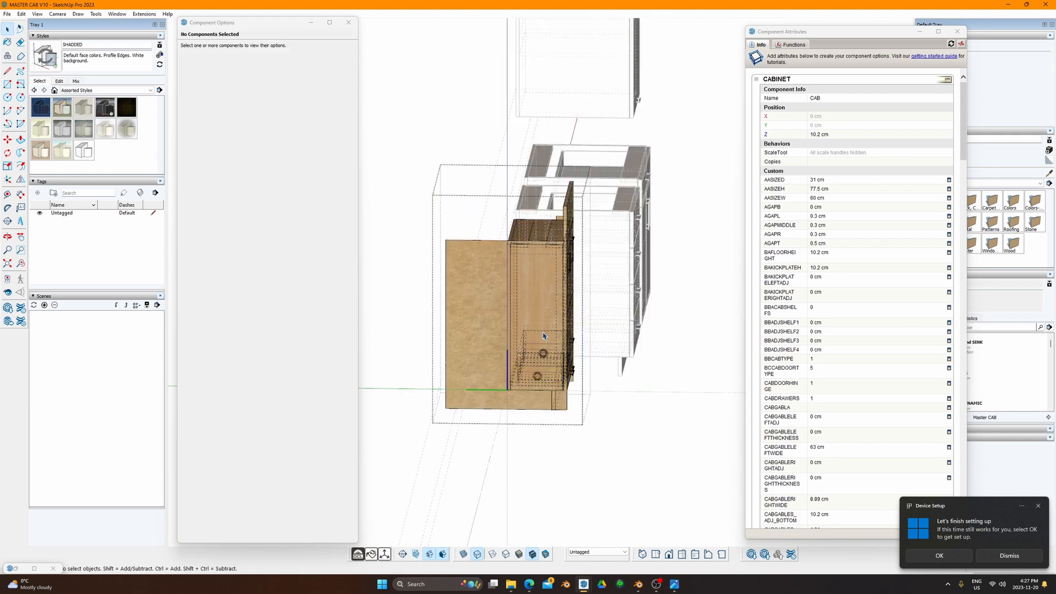
{"action": "middle_click_drag", "start_coordinate": [542, 348], "coordinate": [541, 387]}
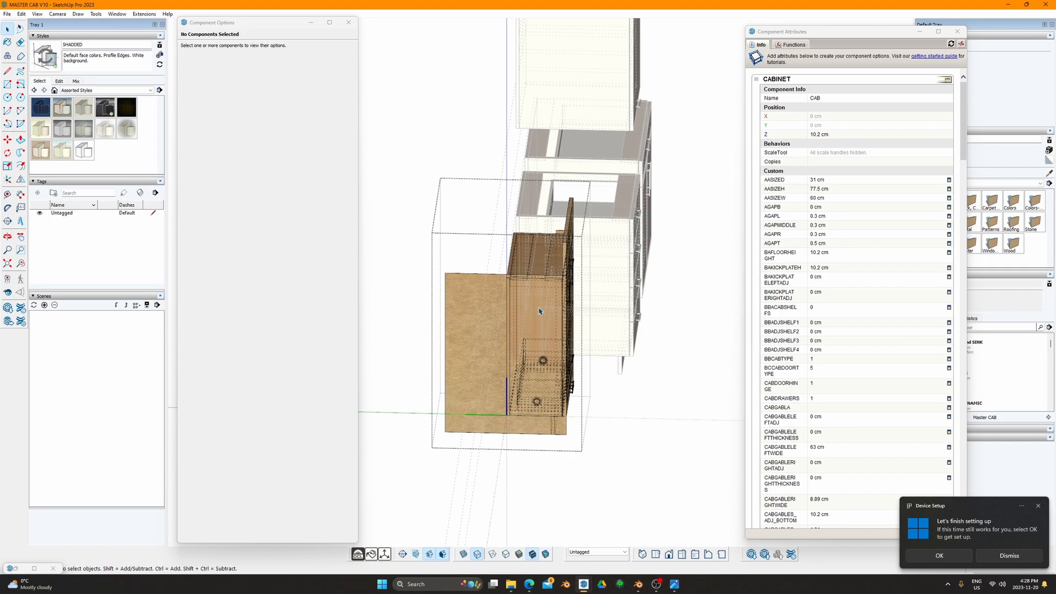
{"action": "middle_click_drag", "start_coordinate": [537, 307], "coordinate": [565, 407]}
{"action": "left_click", "coordinate": [484, 324]}
{"action": "key", "text": "space"}
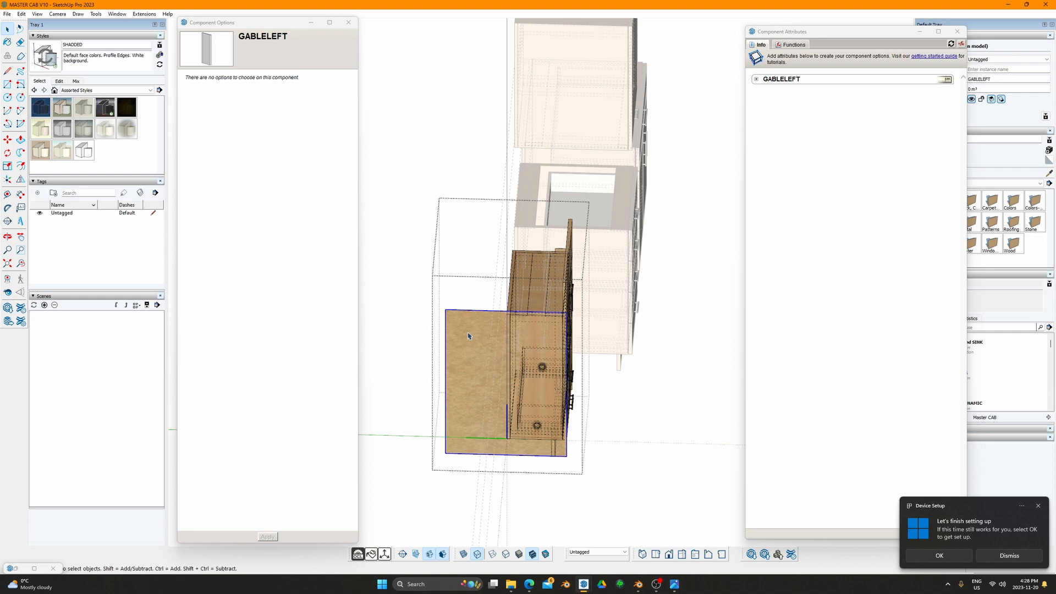
{"action": "left_click", "coordinate": [671, 390]}
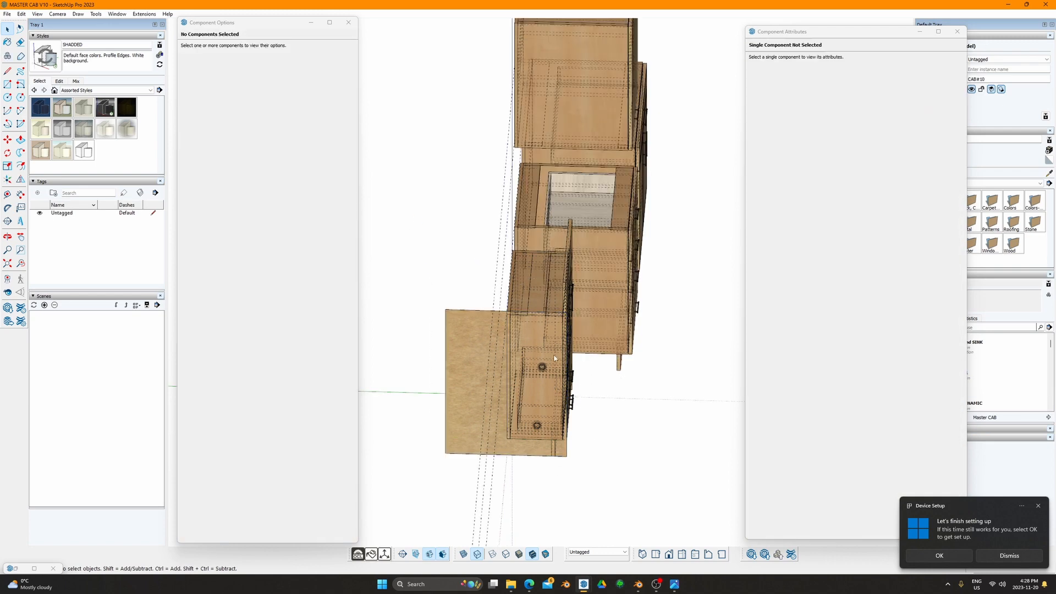
Step: Open Component Attributes for the cabinet via its Dynamic Components context menu
{"action": "left_click", "coordinate": [551, 353]}
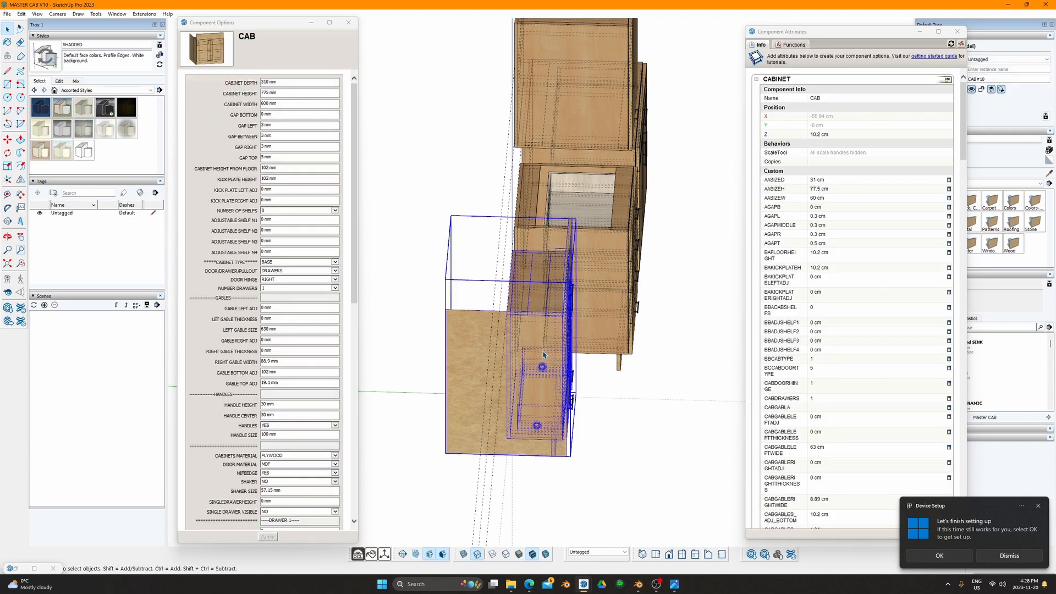
{"action": "right_click", "coordinate": [529, 345]}
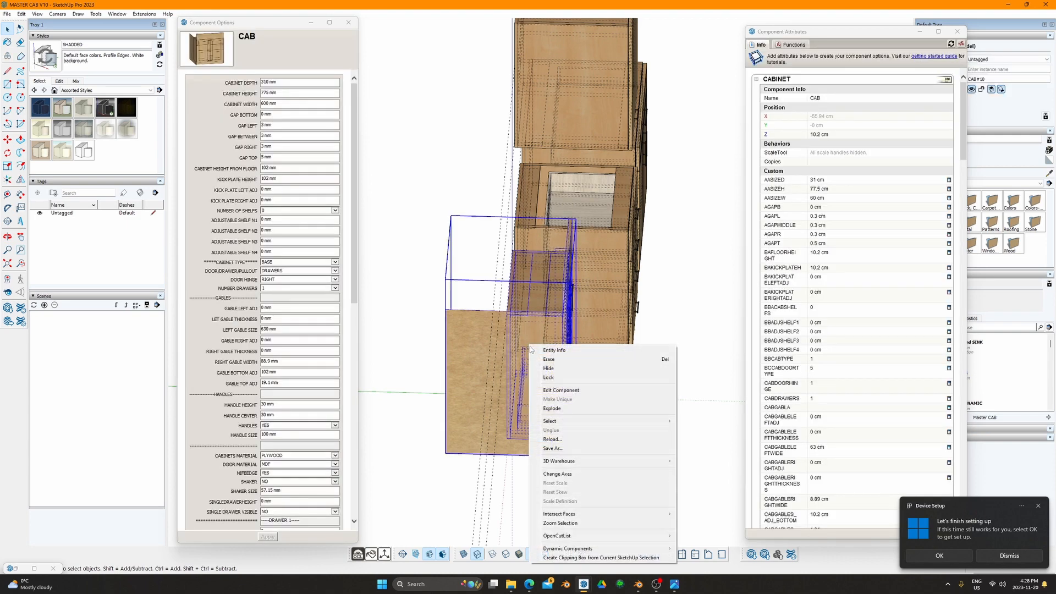
{"action": "mouse_move", "coordinate": [649, 549]}
{"action": "left_click", "coordinate": [689, 558]}
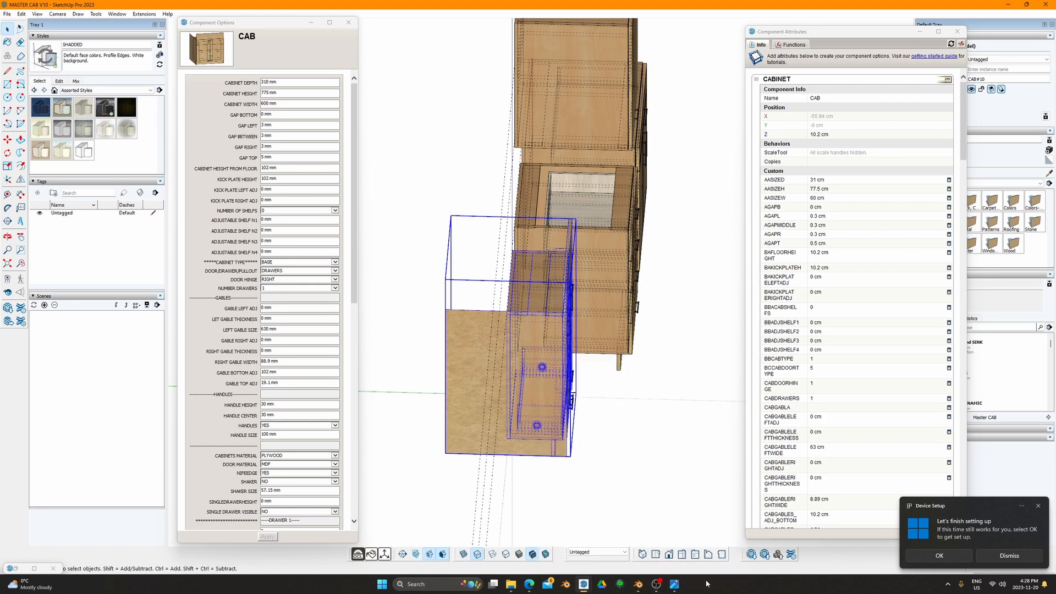
{"action": "middle_click_drag", "start_coordinate": [545, 345], "coordinate": [478, 282]}
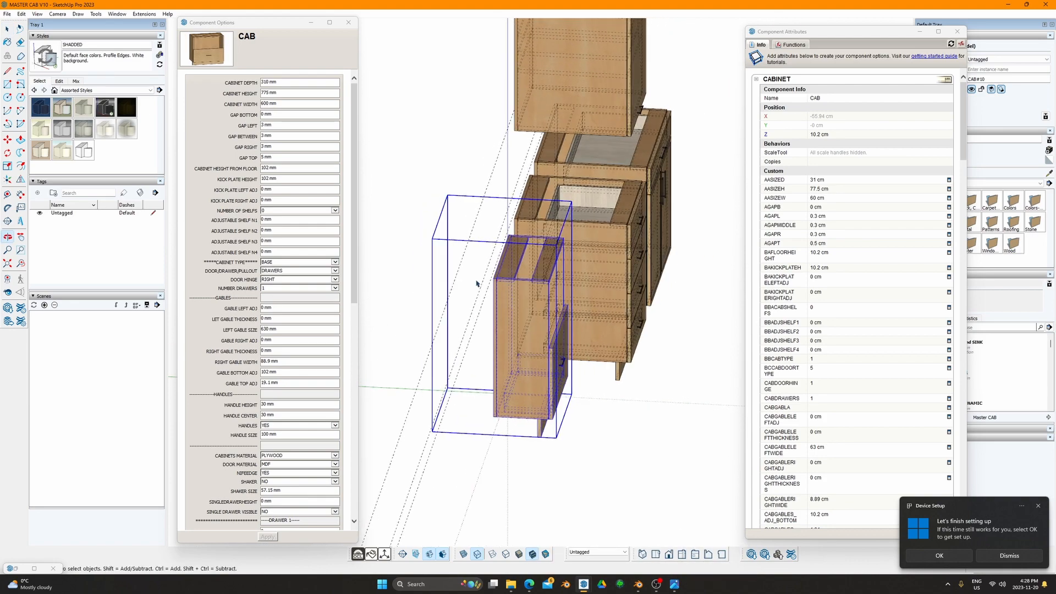
Step: Set Left Gable Size to 88.9 mm and check the narrowed side panel
{"action": "left_click", "coordinate": [282, 330]}
{"action": "type", "text": "88.9"}
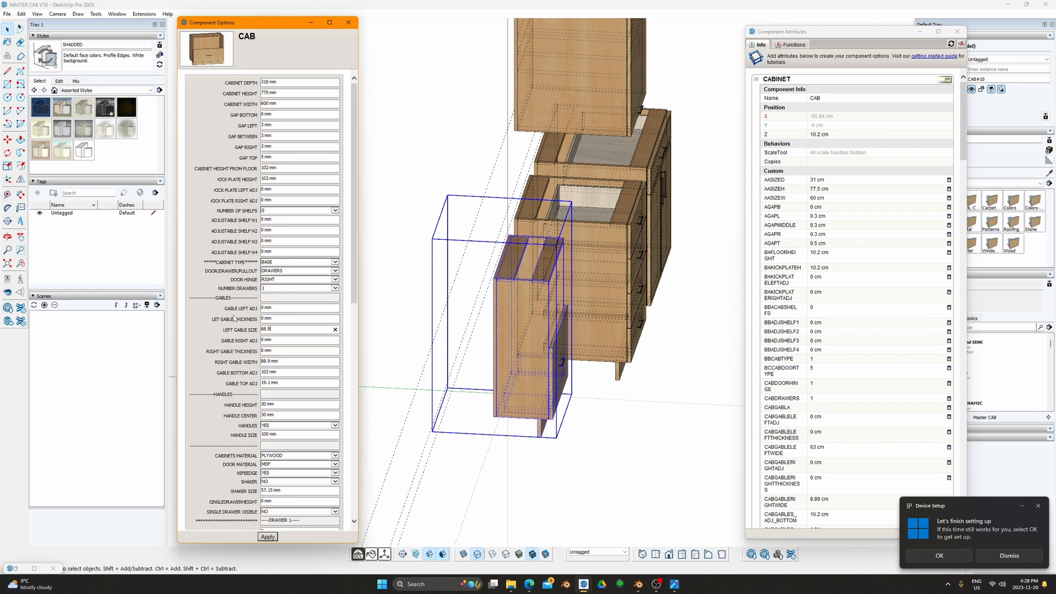
{"action": "key", "text": "Return"}
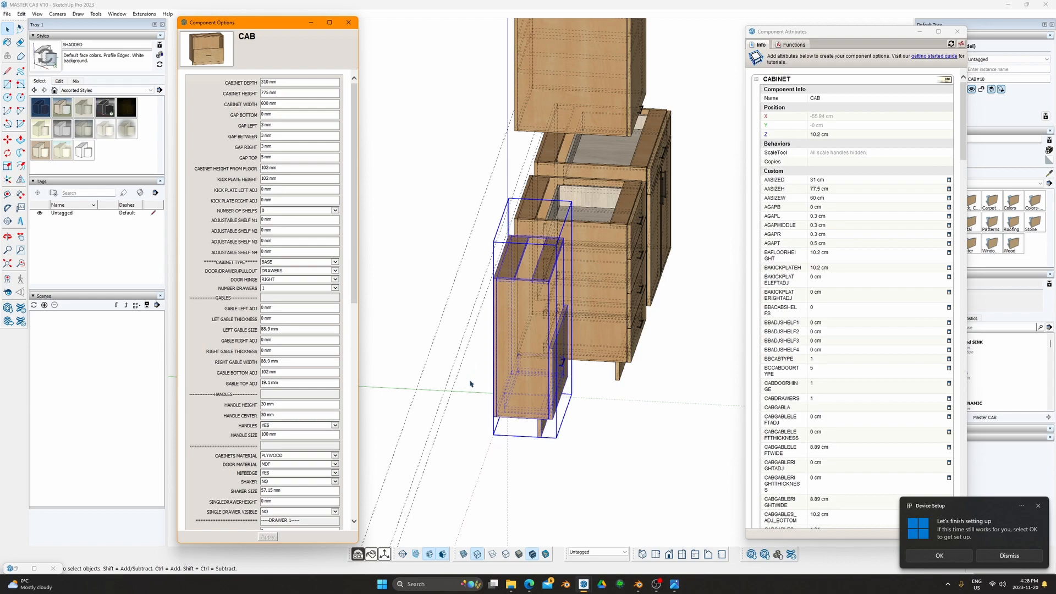
{"action": "middle_click_drag", "start_coordinate": [568, 430], "coordinate": [527, 367]}
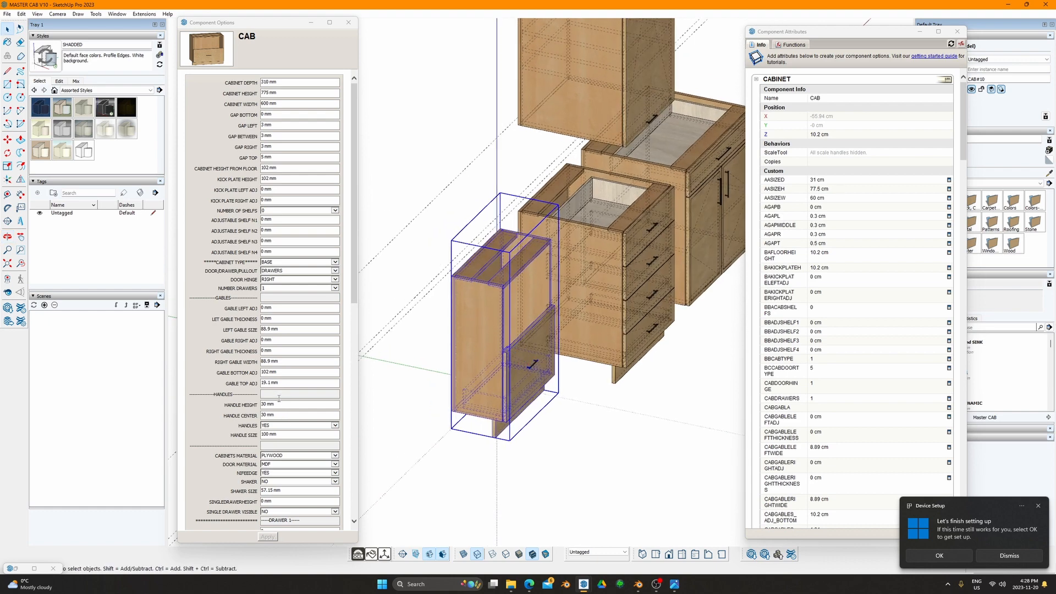
{"action": "scroll", "coordinate": [279, 398], "scroll_direction": "down", "scroll_amount": 8}
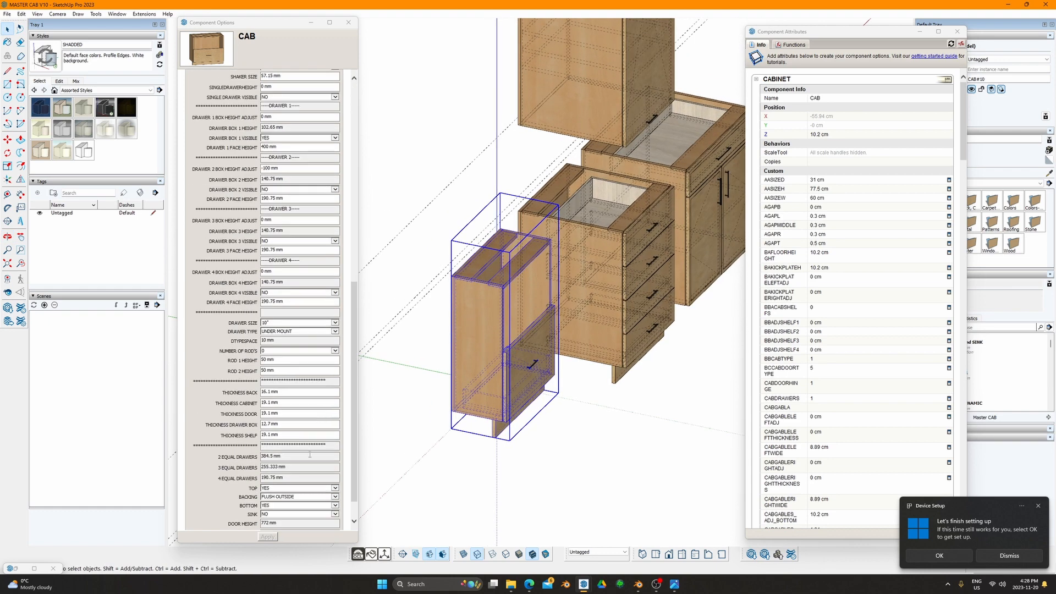
{"action": "scroll", "coordinate": [308, 476], "scroll_direction": "down", "scroll_amount": 2}
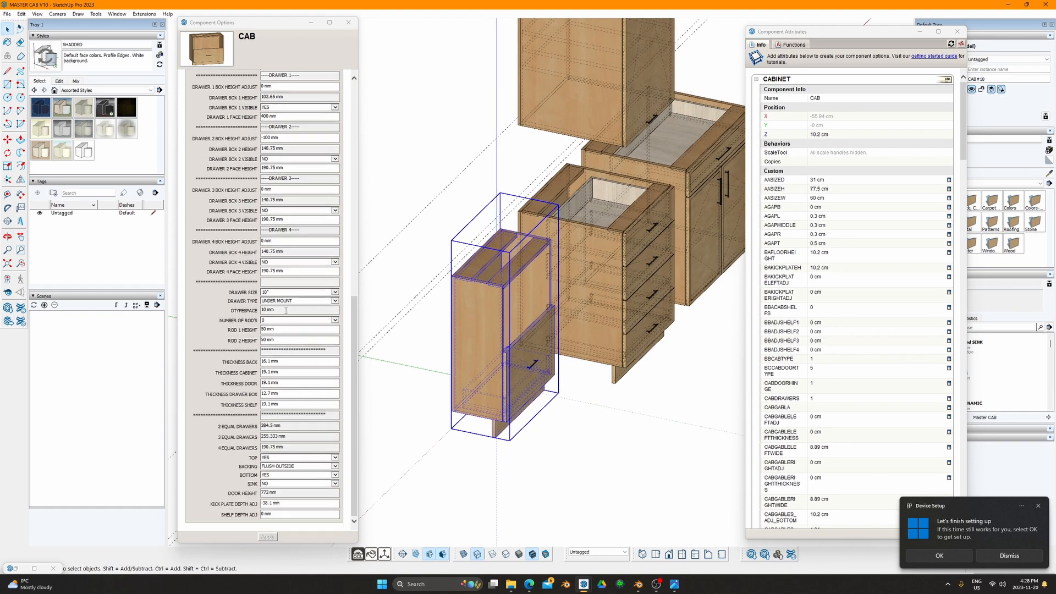
Step: Choose 24" Drawer Size, apply it, and inspect the rebuilt cabinet
{"action": "left_click", "coordinate": [310, 293]}
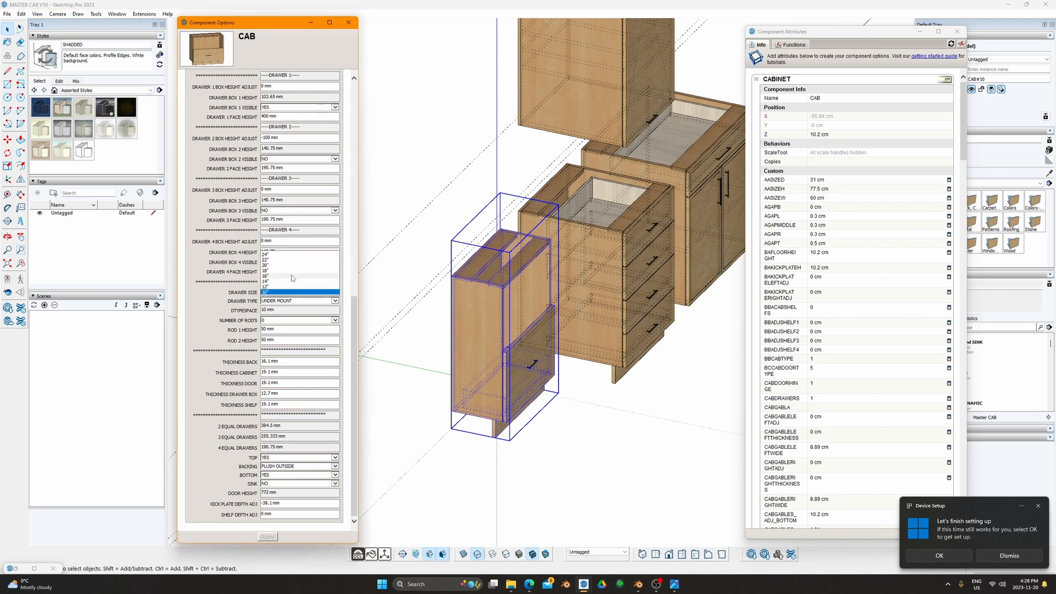
{"action": "left_click", "coordinate": [322, 309]}
{"action": "left_click", "coordinate": [276, 536]}
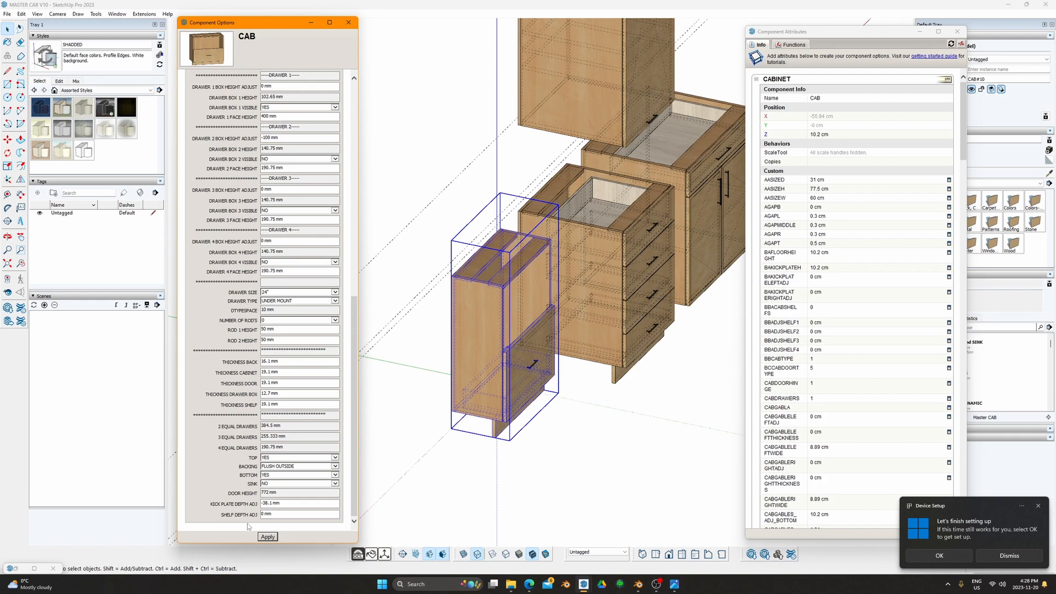
{"action": "left_click", "coordinate": [269, 540]}
{"action": "middle_click_drag", "start_coordinate": [436, 389], "coordinate": [572, 400]}
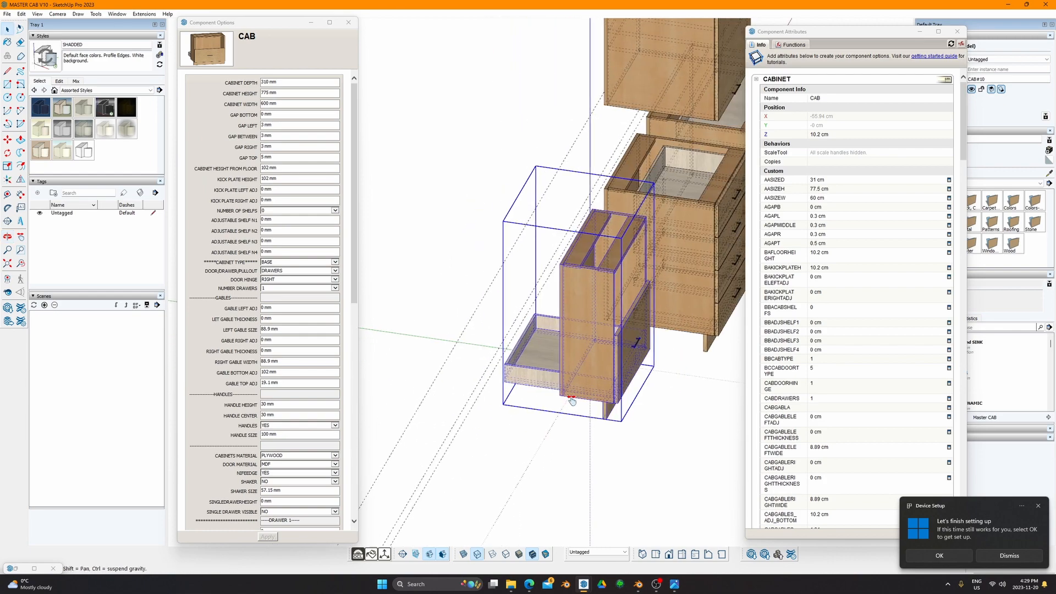
Step: Hide back edges with K and inspect the 24" drawer box protruding past the cabinet
{"action": "key", "text": "e"}
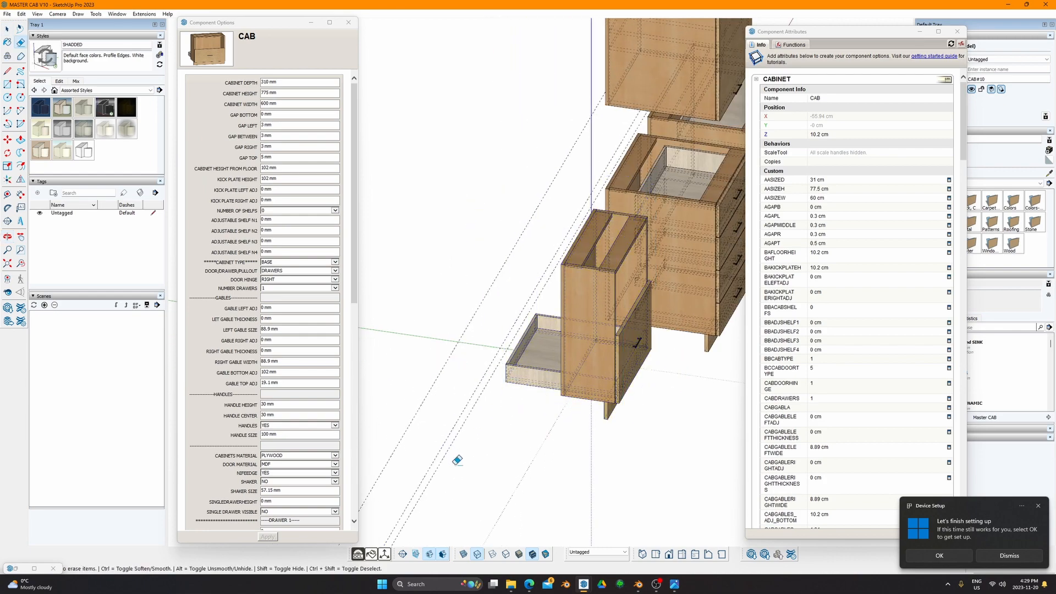
{"action": "key", "text": "space"}
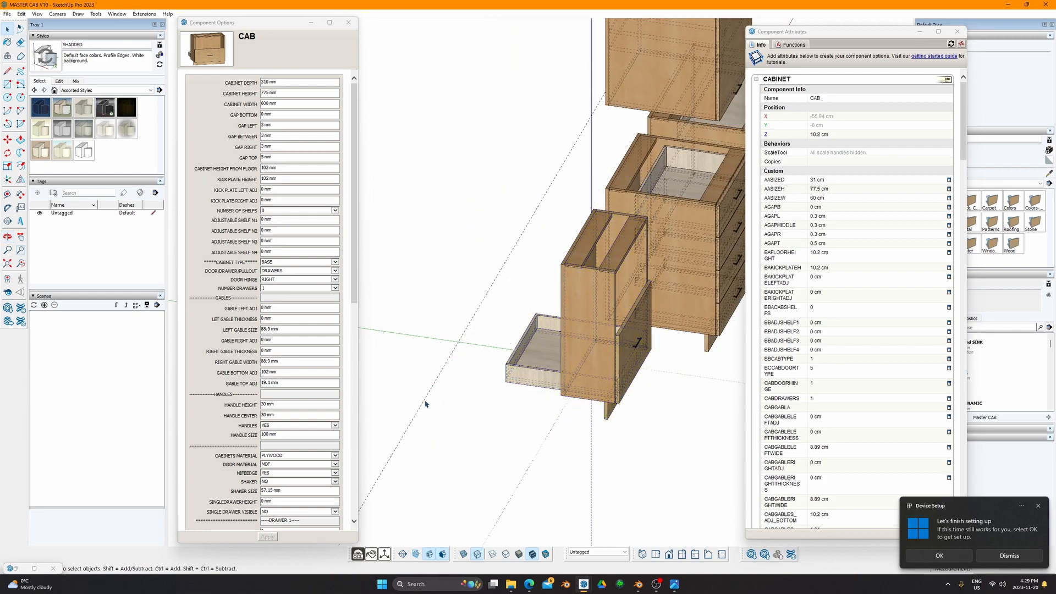
{"action": "key", "text": "e"}
{"action": "key", "text": "space"}
{"action": "key", "text": "e"}
{"action": "key", "text": "space"}
{"action": "scroll", "coordinate": [429, 399], "scroll_direction": "down", "scroll_amount": 5}
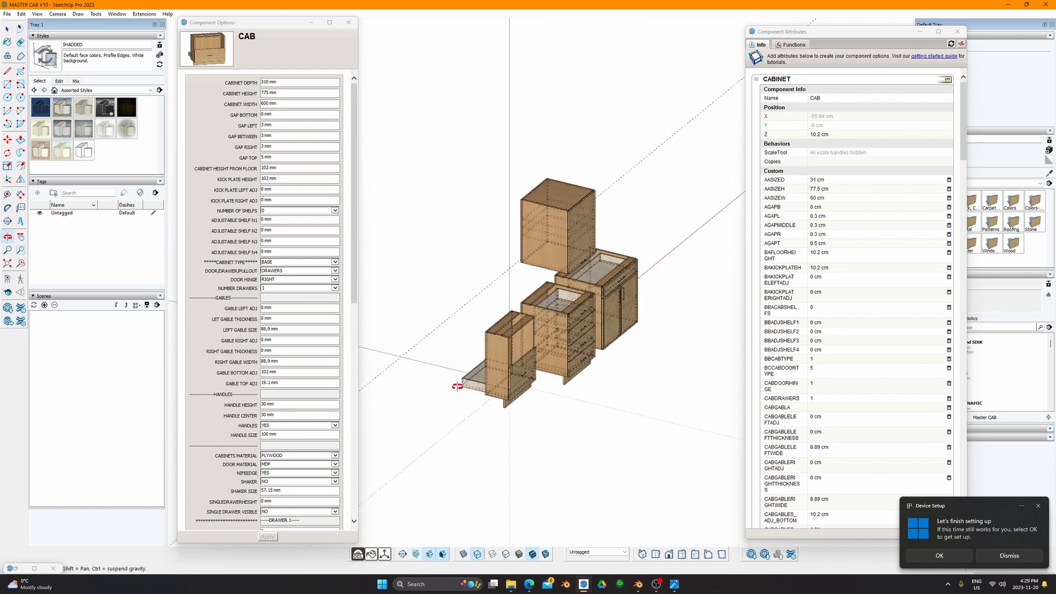
{"action": "key", "text": "e"}
{"action": "scroll", "coordinate": [492, 340], "scroll_direction": "up", "scroll_amount": 5}
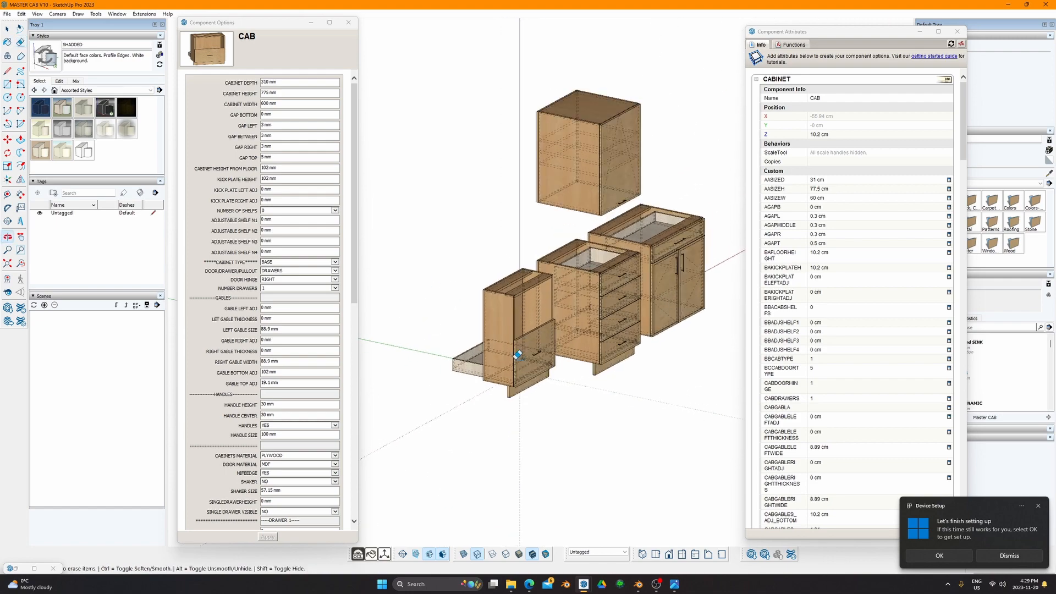
{"action": "key", "text": "k"}
{"action": "mouse_move", "coordinate": [492, 340]}
{"action": "middle_mouse_down"}
{"action": "mouse_move", "coordinate": [544, 346]}
{"action": "mouse_move", "coordinate": [608, 382]}
{"action": "mouse_move", "coordinate": [461, 332]}
{"action": "mouse_move", "coordinate": [505, 323]}
{"action": "middle_mouse_up"}
{"action": "key", "text": "space"}
{"action": "scroll", "coordinate": [303, 429], "scroll_direction": "down", "scroll_amount": 3}
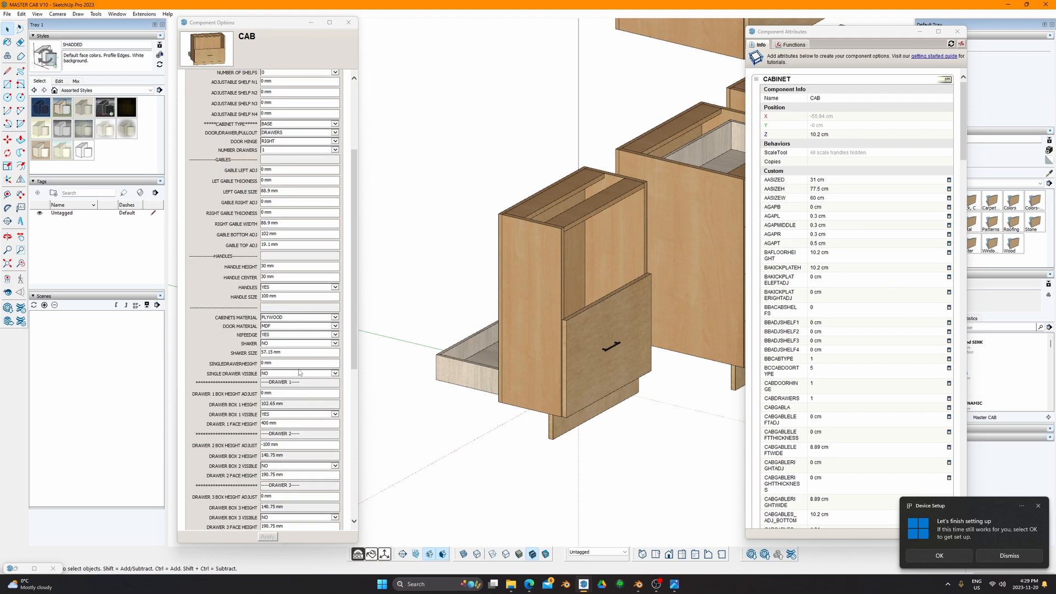
{"action": "scroll", "coordinate": [296, 392], "scroll_direction": "down", "scroll_amount": 10}
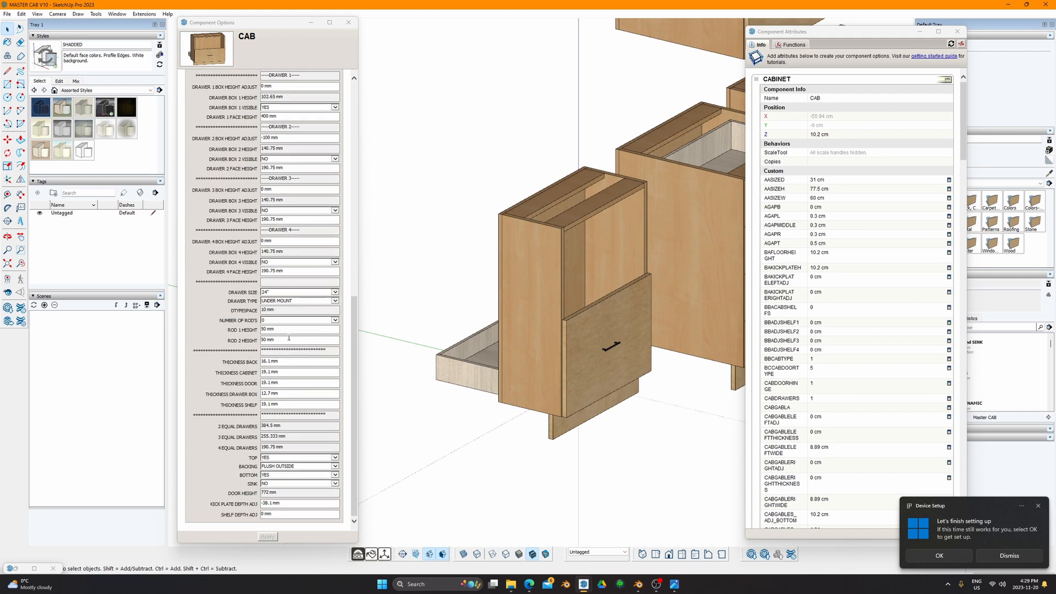
{"action": "middle_click_drag", "start_coordinate": [553, 346], "coordinate": [529, 358]}
{"action": "scroll", "coordinate": [281, 90], "scroll_direction": "up", "scroll_amount": 15}
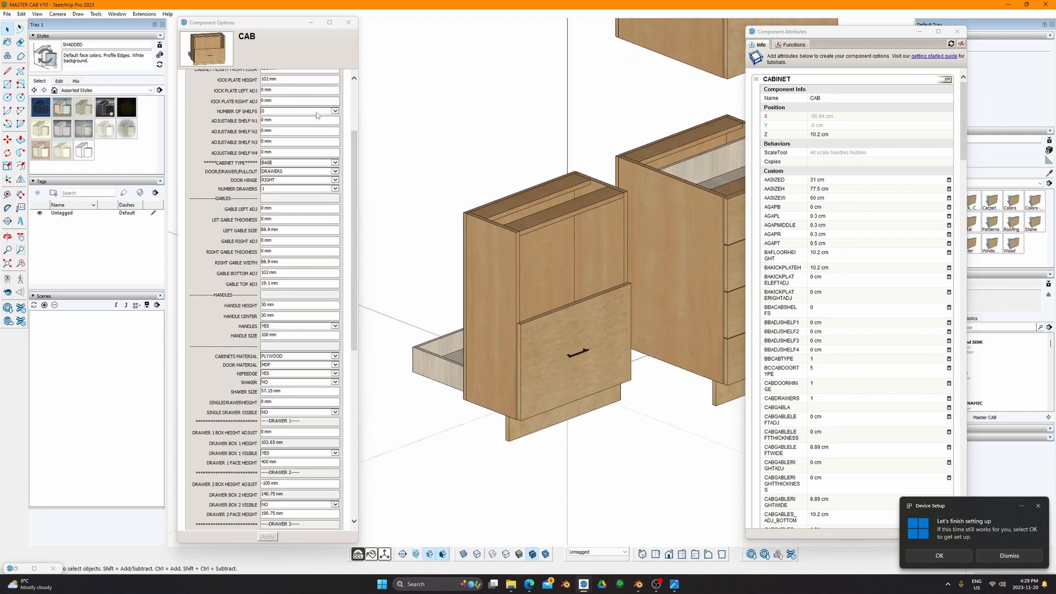
Step: Set Cabinet Depth to 610 mm and select the front cabinet
{"action": "left_click", "coordinate": [281, 83]}
{"action": "type", "text": "610"}
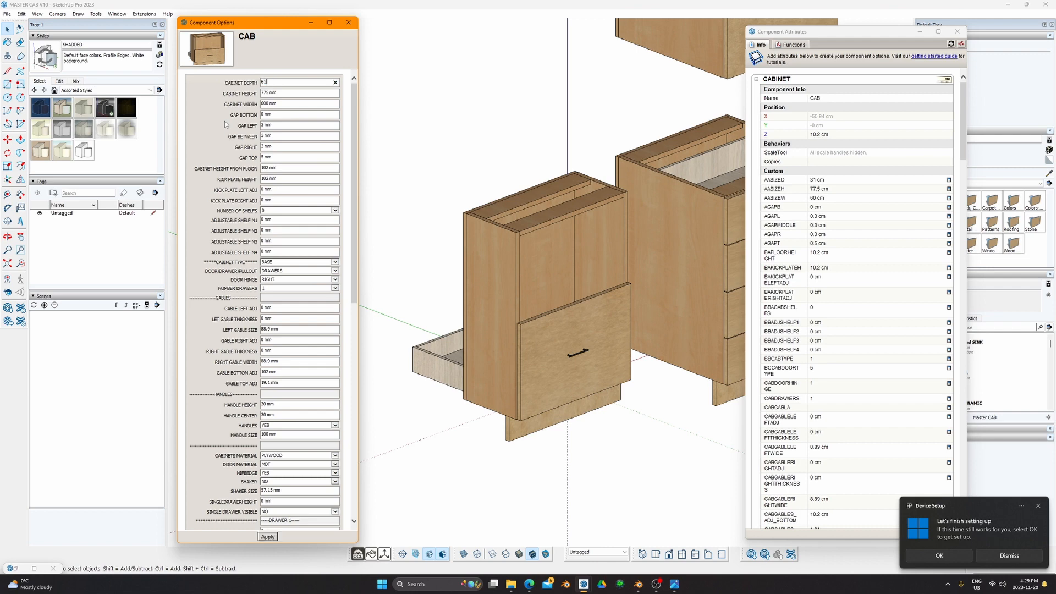
{"action": "key", "text": "Return"}
{"action": "mouse_move", "coordinate": [483, 264]}
{"action": "middle_mouse_down"}
{"action": "mouse_move", "coordinate": [467, 418]}
{"action": "mouse_move", "coordinate": [693, 497]}
{"action": "mouse_move", "coordinate": [677, 486]}
{"action": "mouse_move", "coordinate": [590, 310]}
{"action": "middle_mouse_up"}
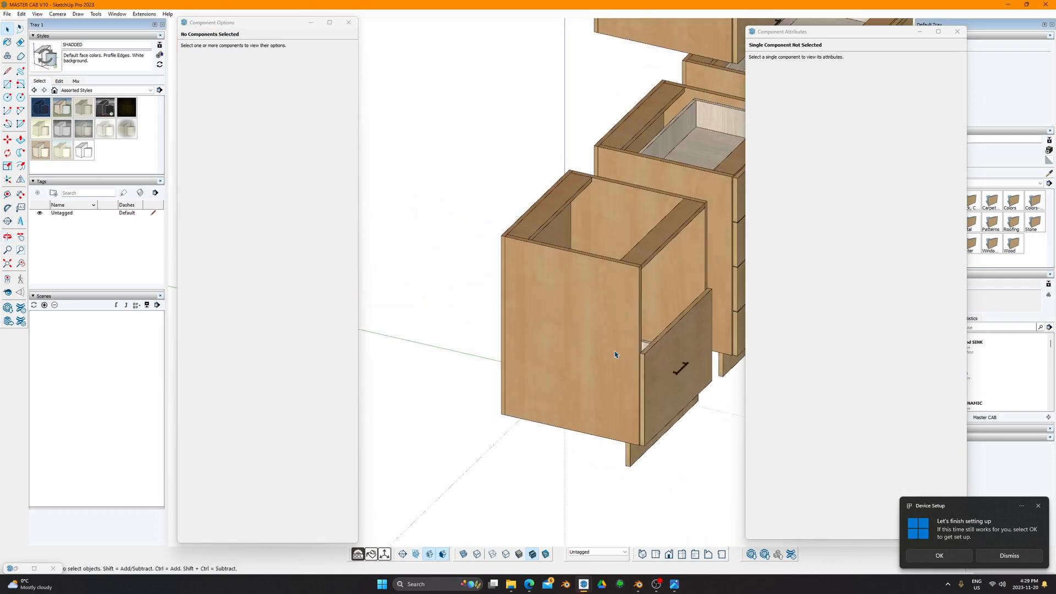
{"action": "left_click", "coordinate": [628, 384]}
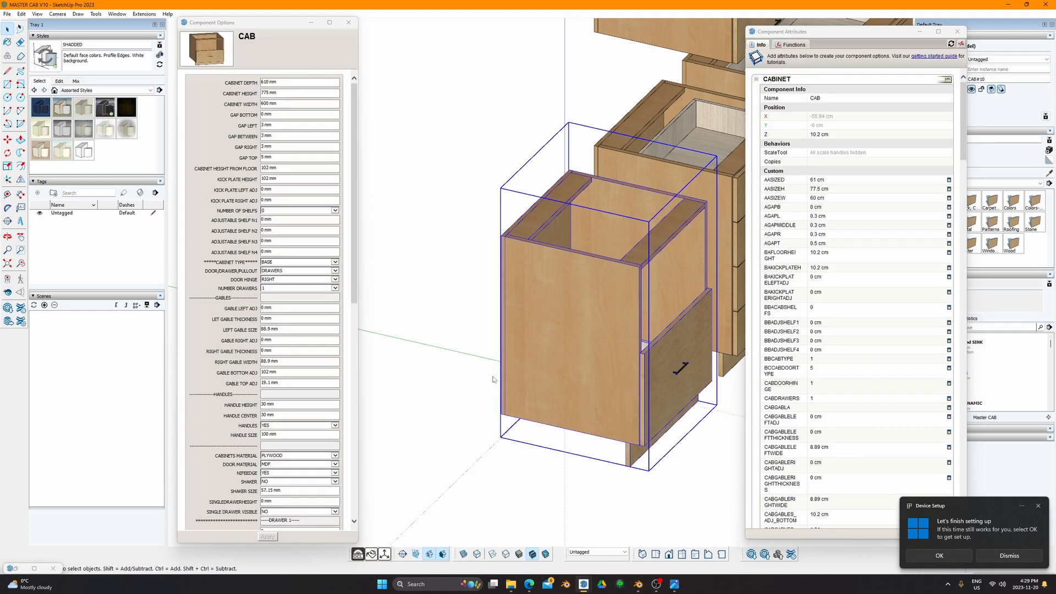
Step: Choose 20" Drawer Size and apply it to the cabinet
{"action": "scroll", "coordinate": [292, 436], "scroll_direction": "down", "scroll_amount": 8}
{"action": "scroll", "coordinate": [294, 476], "scroll_direction": "down", "scroll_amount": 1}
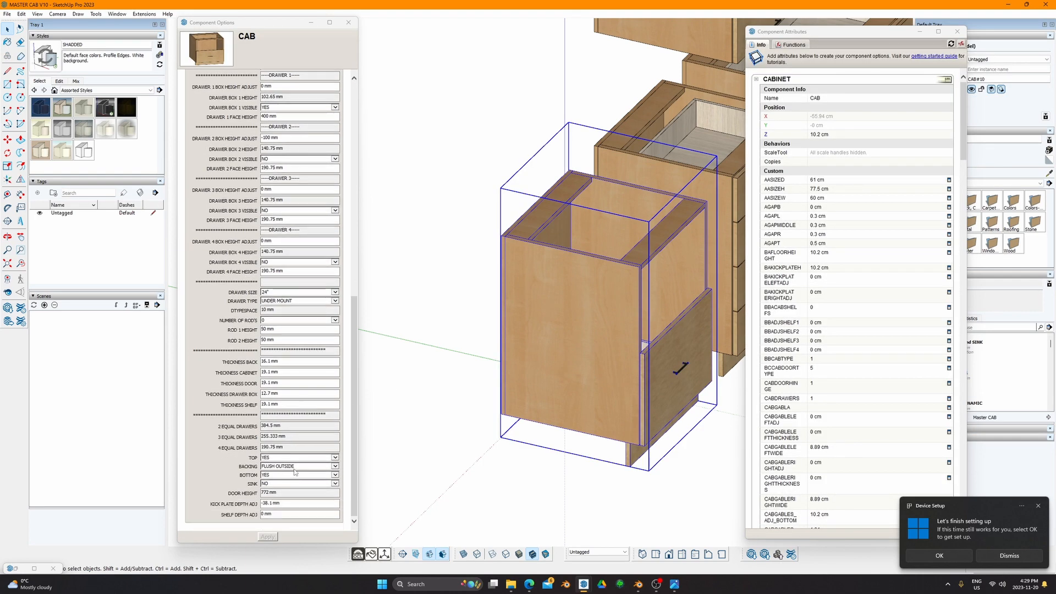
{"action": "left_click", "coordinate": [310, 293]}
{"action": "left_click", "coordinate": [309, 293]}
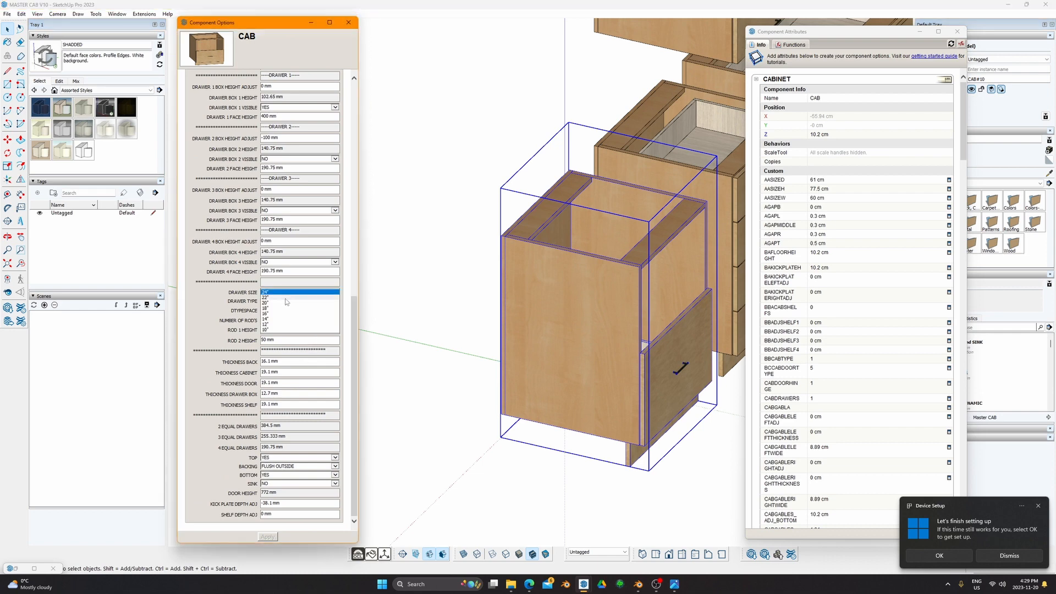
{"action": "left_click", "coordinate": [291, 306]}
{"action": "left_click", "coordinate": [268, 538]}
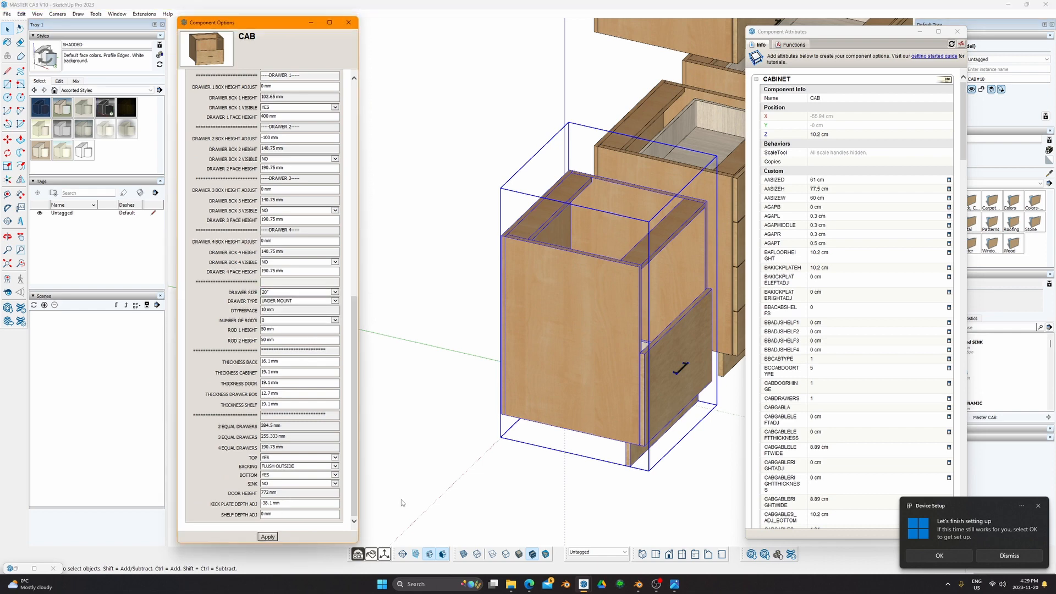
{"action": "middle_click_drag", "start_coordinate": [434, 472], "coordinate": [408, 333]}
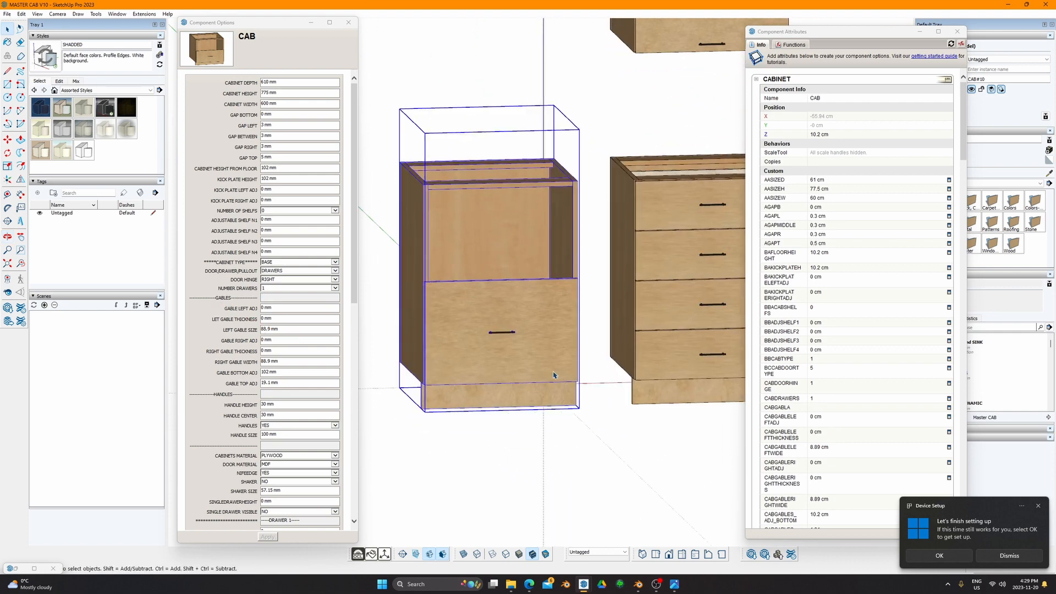
Step: Switch to the standard front view and frame the cabinet
{"action": "middle_click_drag", "start_coordinate": [553, 376], "coordinate": [485, 322]}
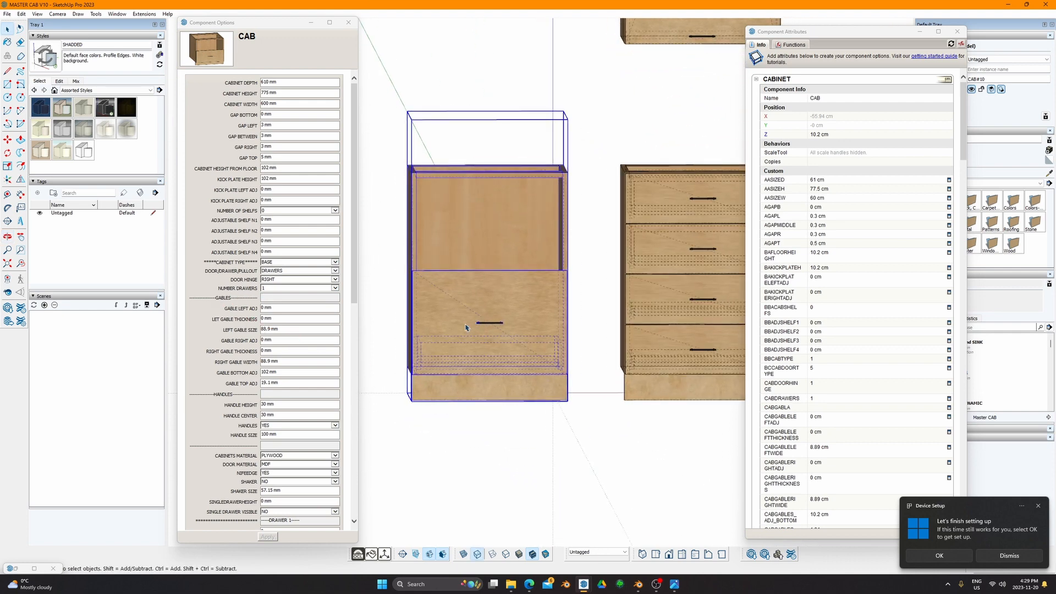
{"action": "key", "text": "ctrl+2"}
{"action": "key", "text": "ctrl+3"}
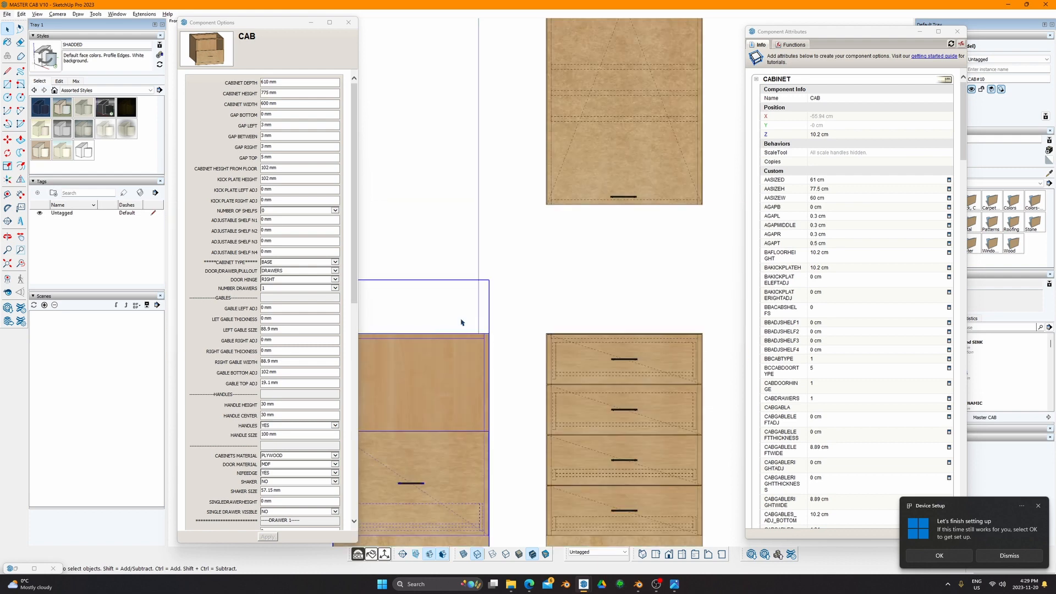
{"action": "middle_click_drag", "start_coordinate": [487, 389], "coordinate": [635, 283], "text": "shift"}
{"action": "scroll", "coordinate": [588, 403], "scroll_direction": "up", "scroll_amount": 3}
{"action": "scroll", "coordinate": [586, 406], "scroll_direction": "up", "scroll_amount": 4}
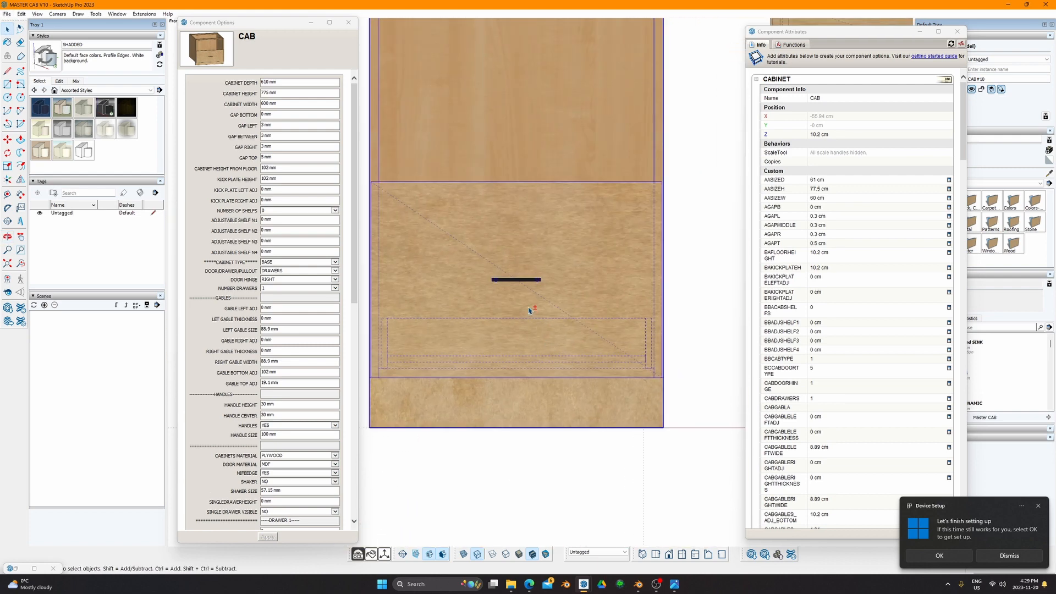
{"action": "middle_click_drag", "start_coordinate": [529, 311], "coordinate": [547, 362], "text": "shift"}
{"action": "scroll", "coordinate": [263, 473], "scroll_direction": "down", "scroll_amount": 10}
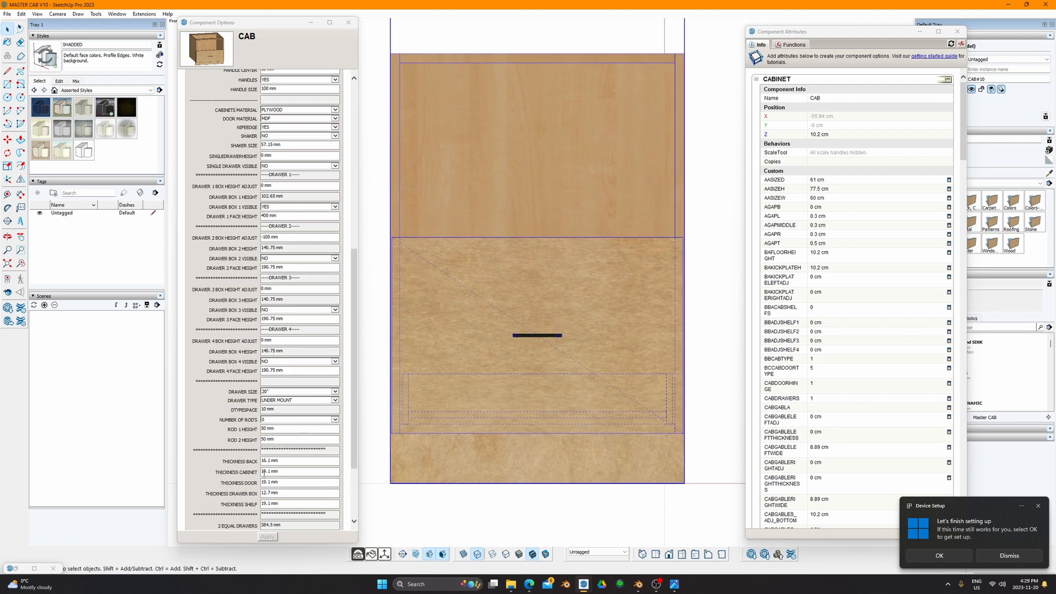
{"action": "scroll", "coordinate": [264, 473], "scroll_direction": "down", "scroll_amount": 3}
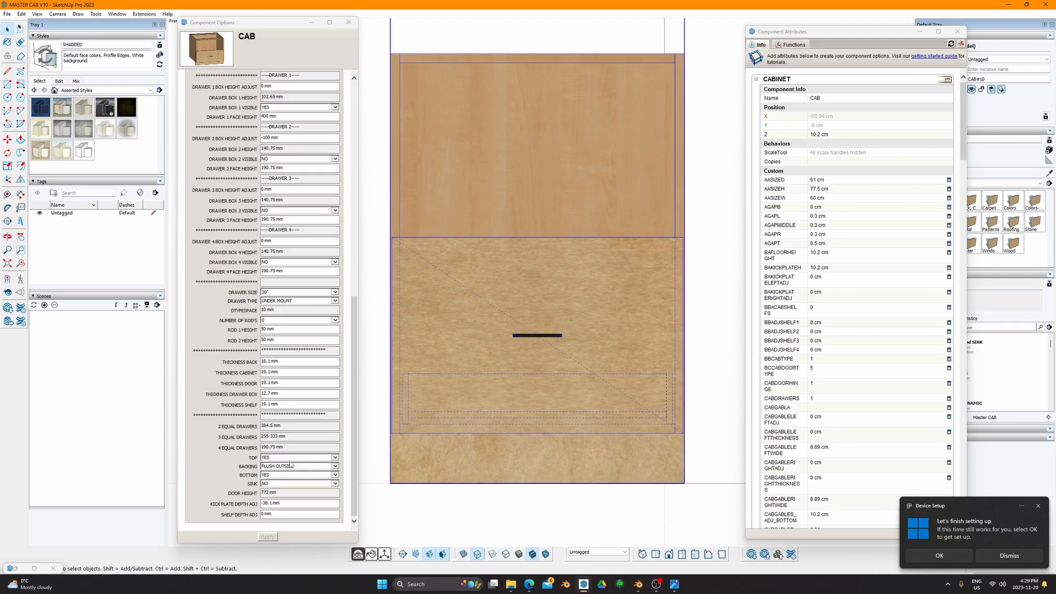
Step: Set DRAWER TYPE to SIDE MOUNT, apply, and verify the setting
{"action": "left_click", "coordinate": [302, 302]}
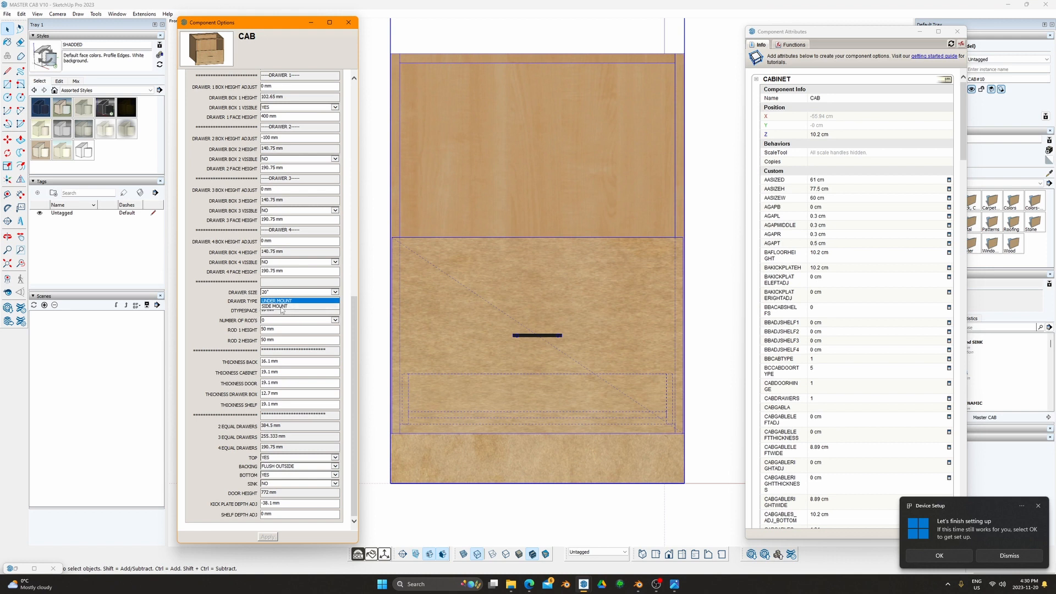
{"action": "left_click", "coordinate": [281, 307]}
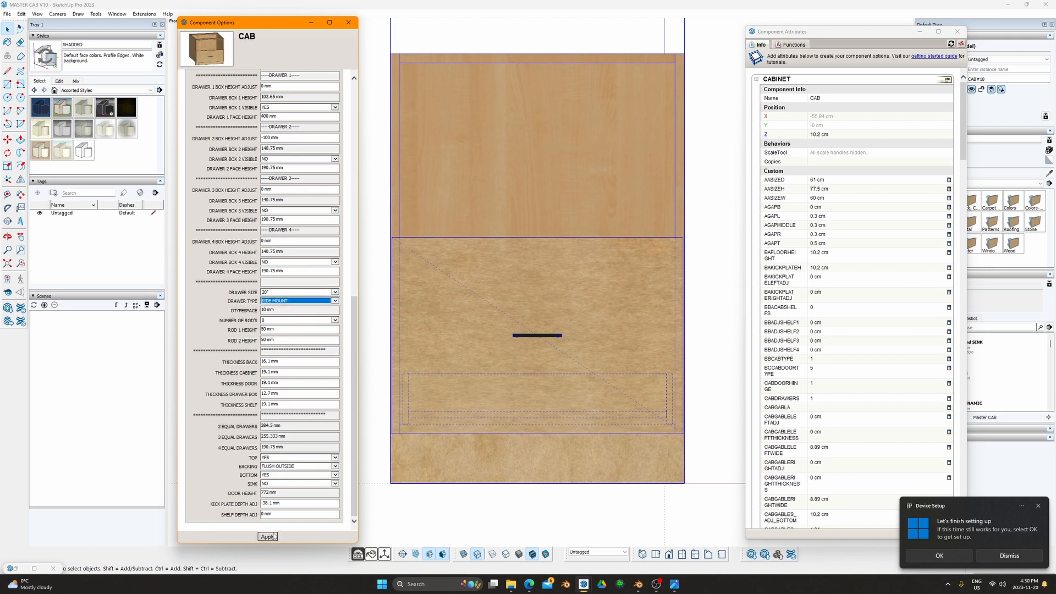
{"action": "left_click", "coordinate": [274, 536]}
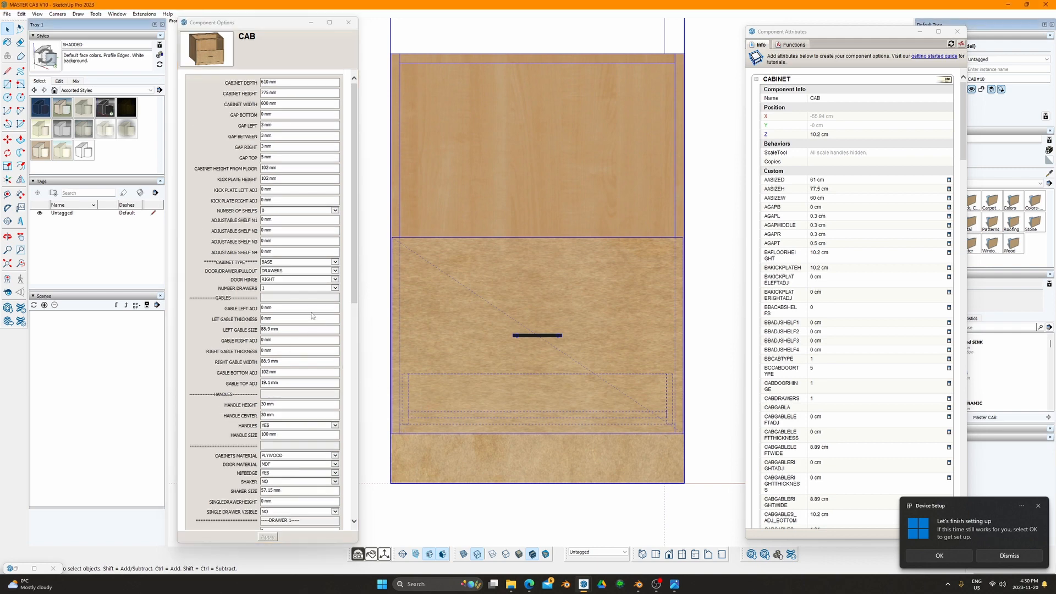
{"action": "scroll", "coordinate": [296, 425], "scroll_direction": "down", "scroll_amount": 10}
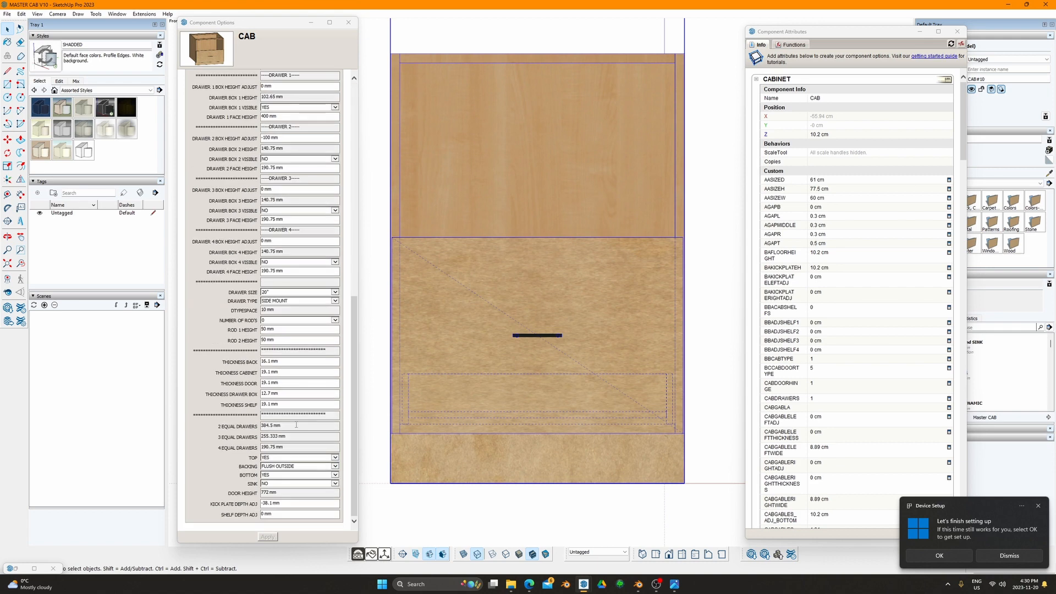
{"action": "left_click", "coordinate": [289, 303]}
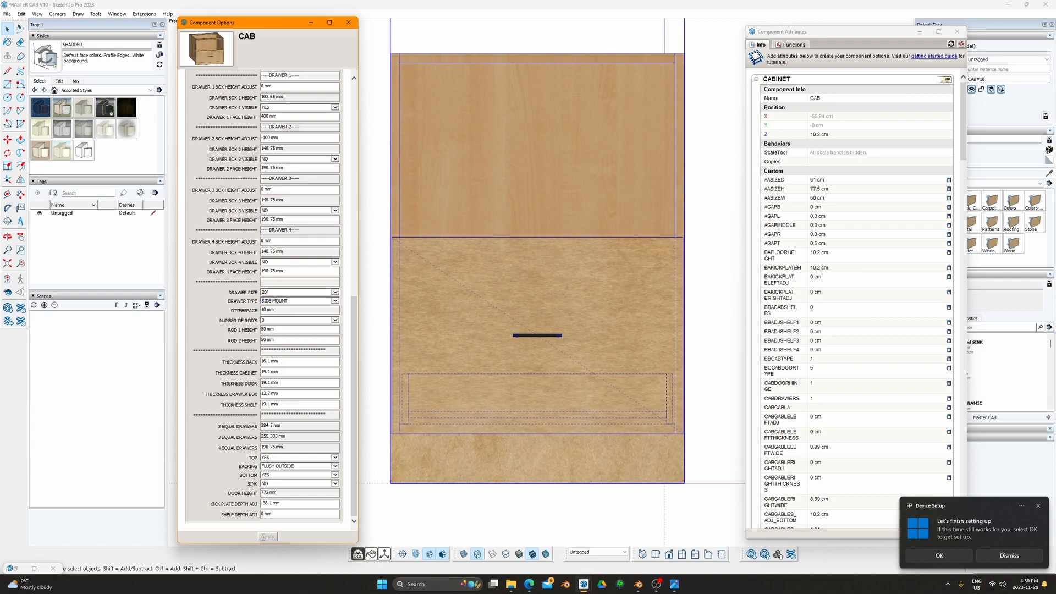
{"action": "left_click", "coordinate": [523, 393]}
{"action": "middle_click_drag", "start_coordinate": [467, 297], "coordinate": [550, 308]}
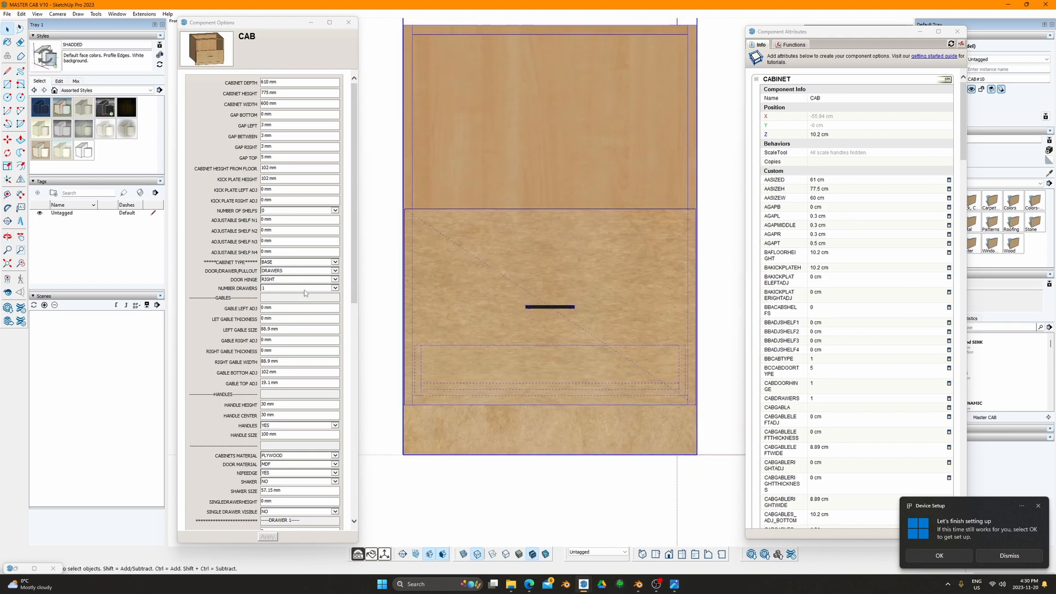
Step: Set DRAWER TYPE back to UNDER MOUNT and apply
{"action": "scroll", "coordinate": [300, 418], "scroll_direction": "down", "scroll_amount": 5}
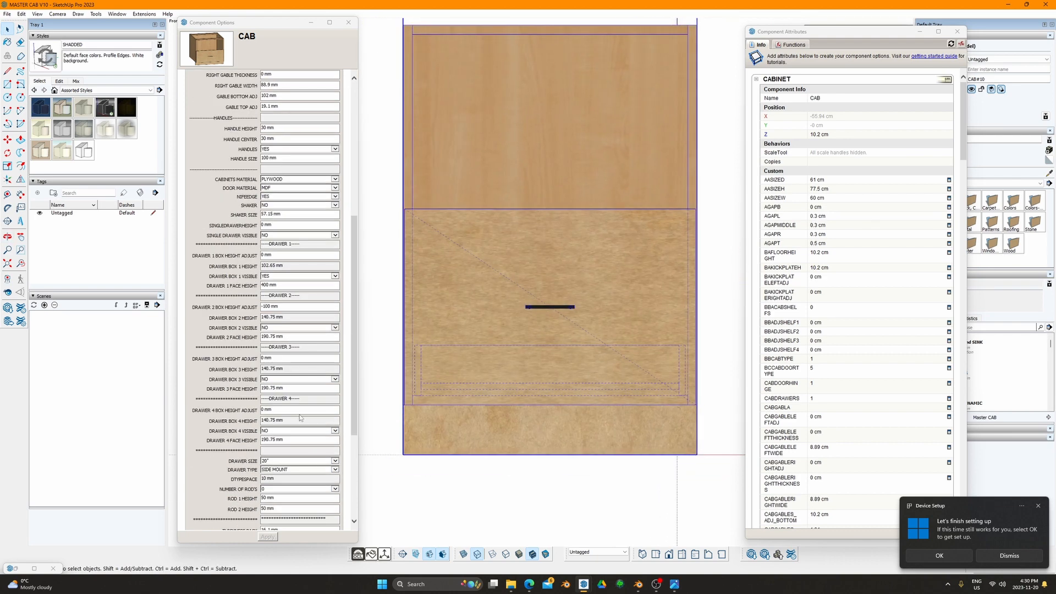
{"action": "left_click", "coordinate": [298, 469]}
{"action": "left_click", "coordinate": [291, 466]}
{"action": "left_click", "coordinate": [269, 540]}
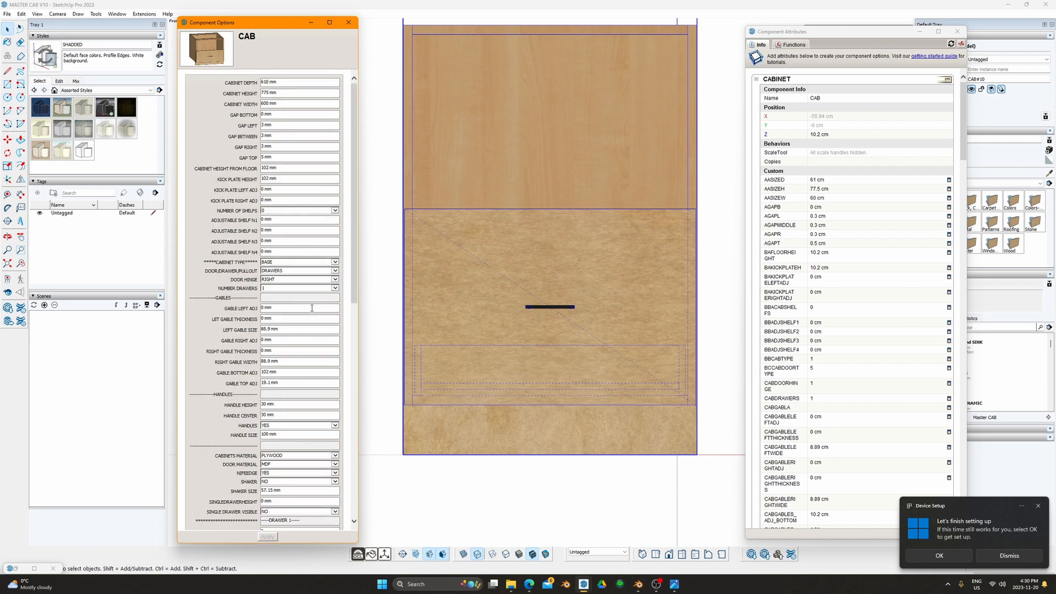
Step: Make drawer boxes 2, 3 and 4 visible (YES) and apply
{"action": "scroll", "coordinate": [285, 253], "scroll_direction": "down", "scroll_amount": 8}
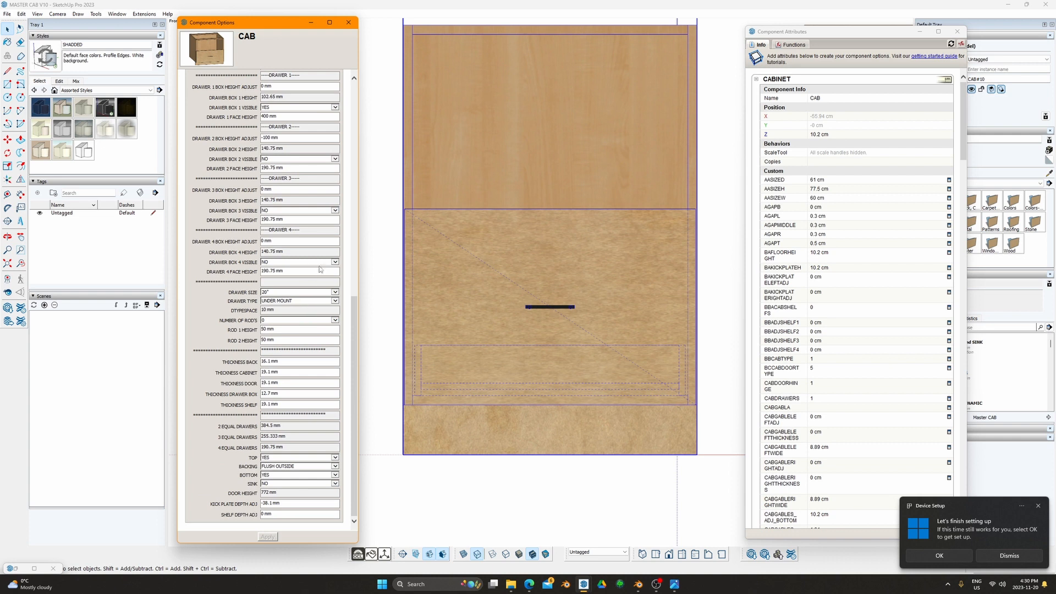
{"action": "left_click", "coordinate": [326, 262]}
{"action": "left_click", "coordinate": [292, 256]}
{"action": "left_click", "coordinate": [293, 210]}
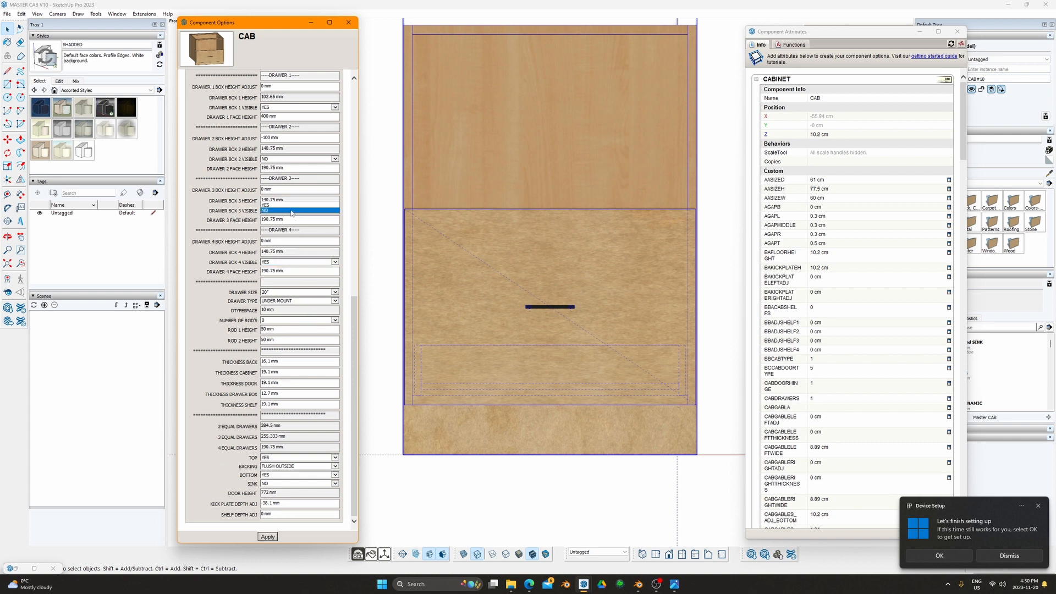
{"action": "left_click", "coordinate": [279, 205]}
{"action": "left_click", "coordinate": [284, 159]}
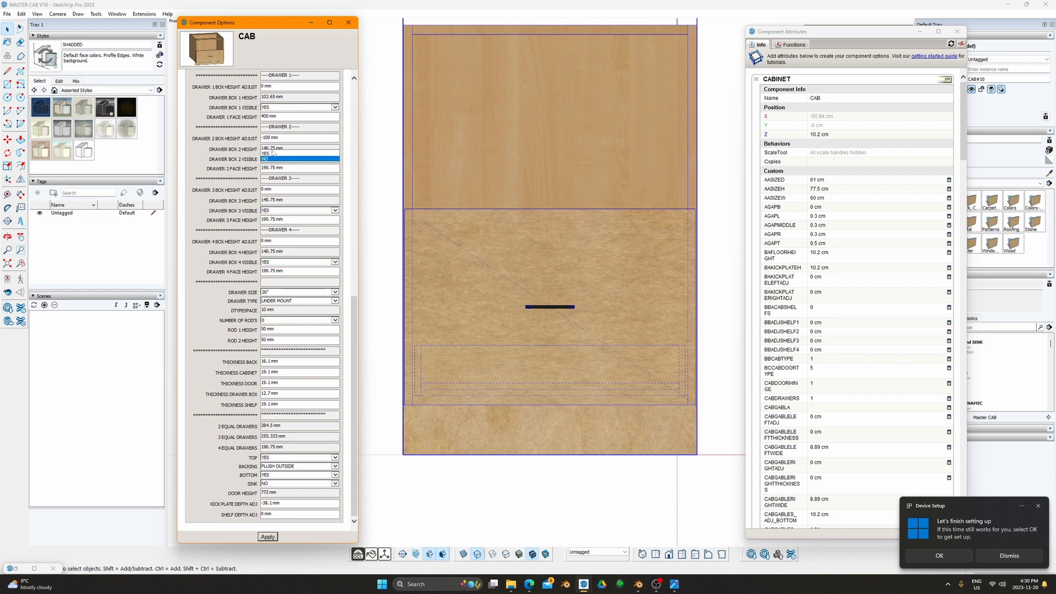
{"action": "left_click", "coordinate": [273, 154]}
{"action": "left_click", "coordinate": [272, 108]}
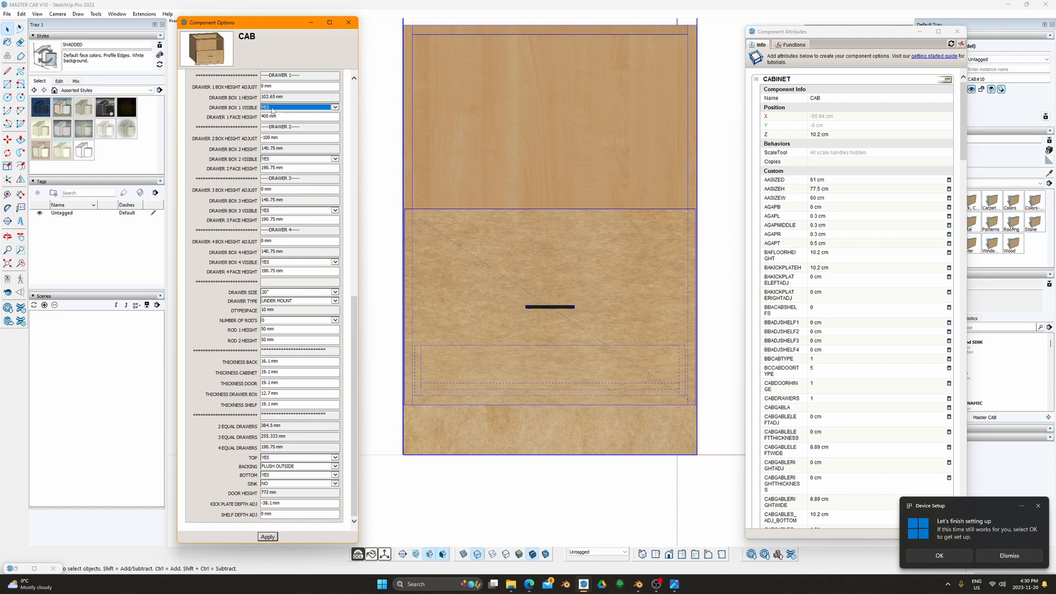
{"action": "left_click", "coordinate": [270, 536]}
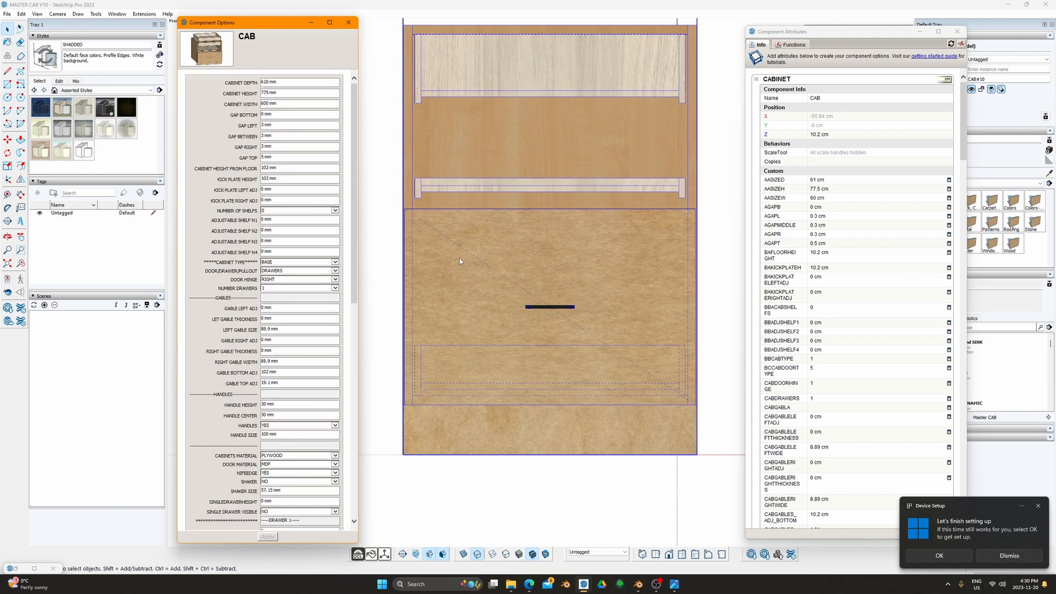
Step: Switch the cabinet's drawer type to SIDE MOUNT and apply it
{"action": "scroll", "coordinate": [459, 259], "scroll_direction": "down", "scroll_amount": 1}
{"action": "middle_click_drag", "start_coordinate": [445, 222], "coordinate": [445, 291], "text": "shift"}
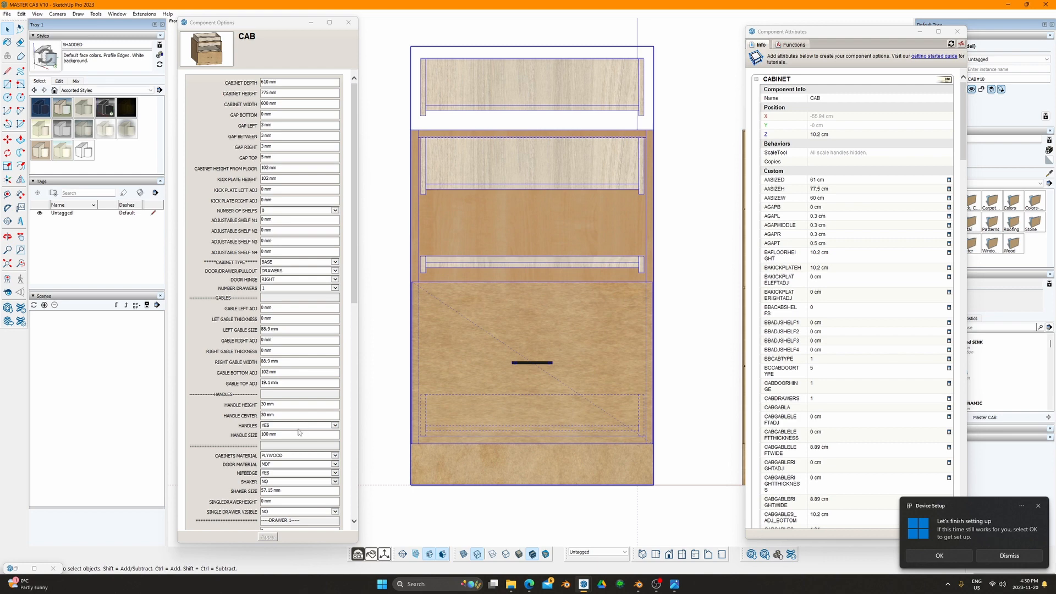
{"action": "scroll", "coordinate": [303, 429], "scroll_direction": "down", "scroll_amount": 2}
{"action": "scroll", "coordinate": [308, 477], "scroll_direction": "down", "scroll_amount": 2}
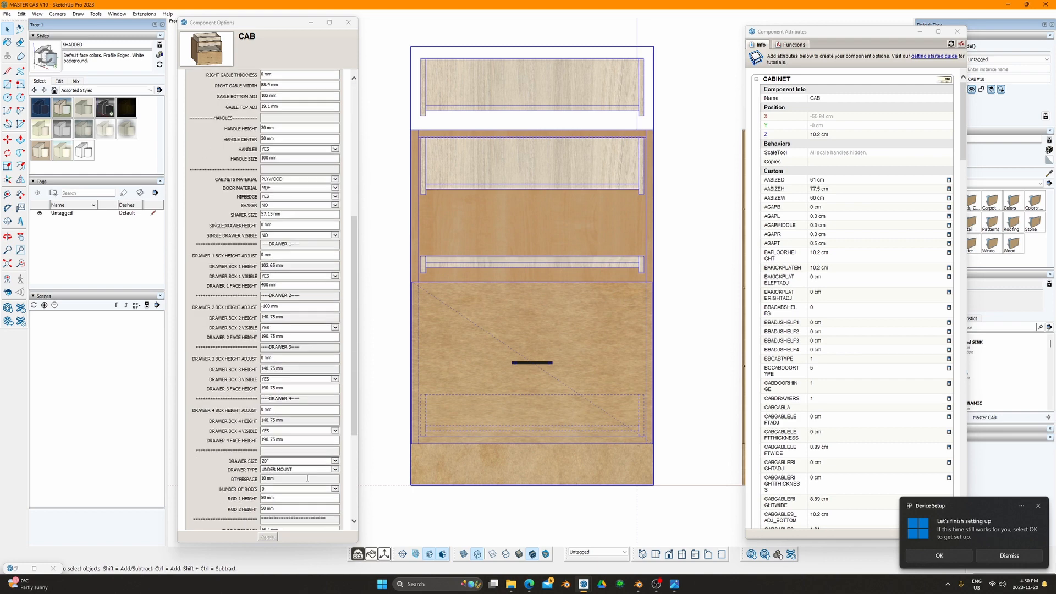
{"action": "left_click", "coordinate": [292, 470]}
{"action": "left_click", "coordinate": [291, 476]}
{"action": "left_click", "coordinate": [272, 537]}
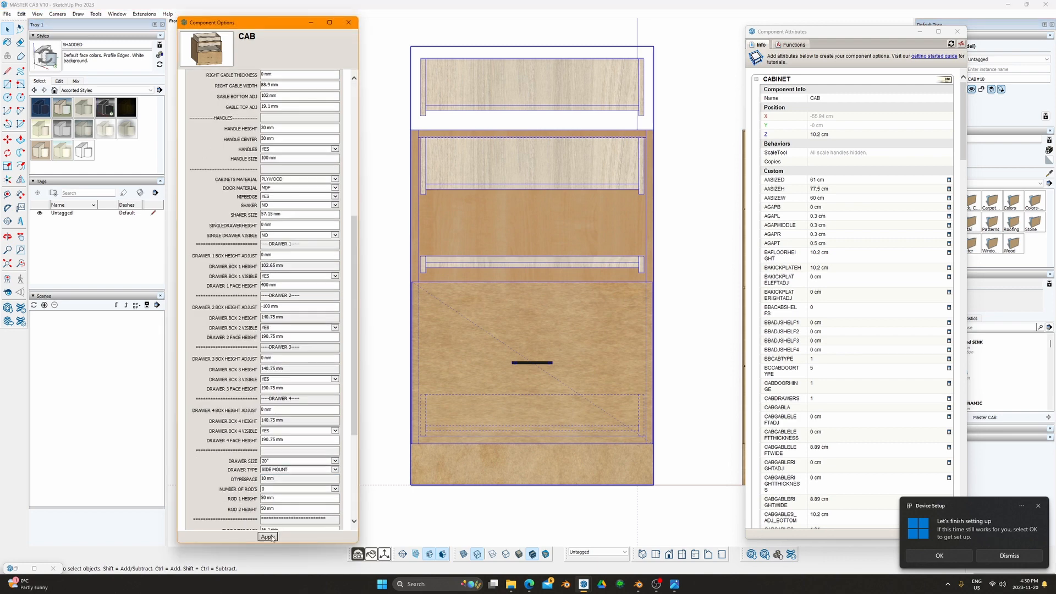
{"action": "scroll", "coordinate": [288, 474], "scroll_direction": "down", "scroll_amount": 3}
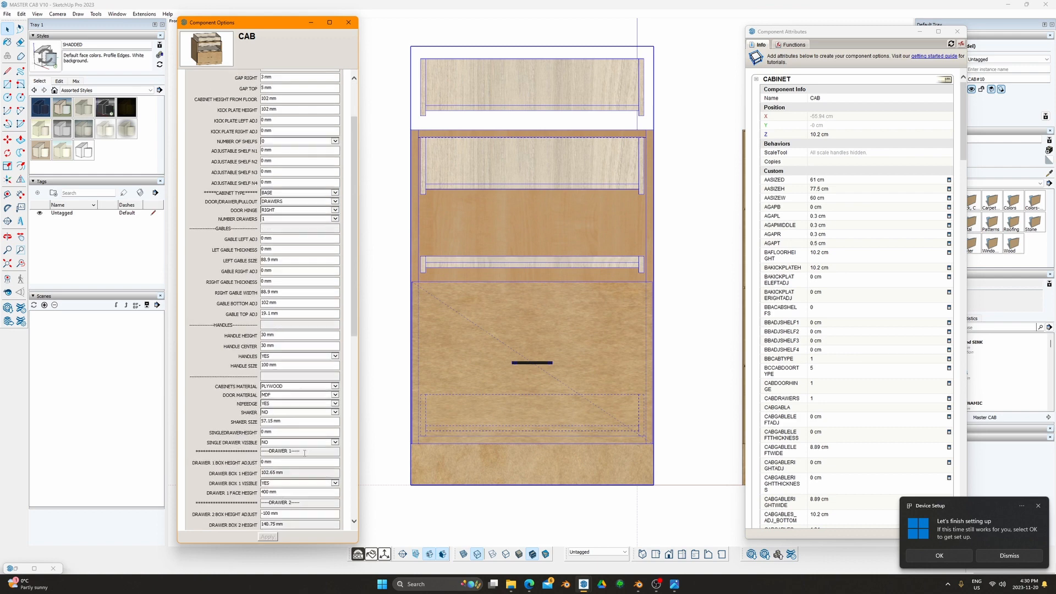
{"action": "scroll", "coordinate": [291, 438], "scroll_direction": "down", "scroll_amount": 4}
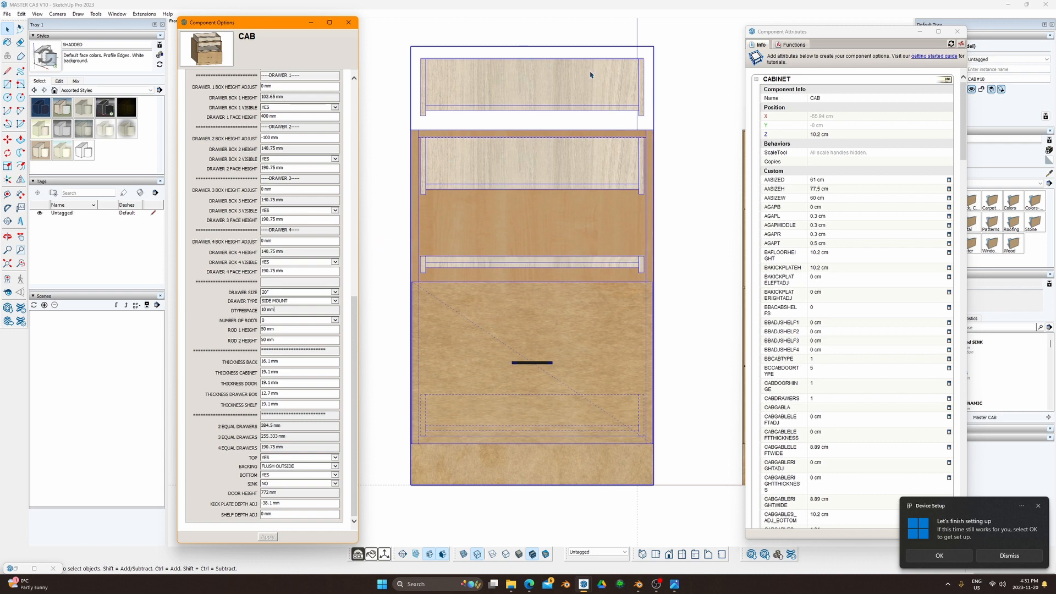
Step: Set the Drawer 2 face height to 0
{"action": "left_click", "coordinate": [427, 262]}
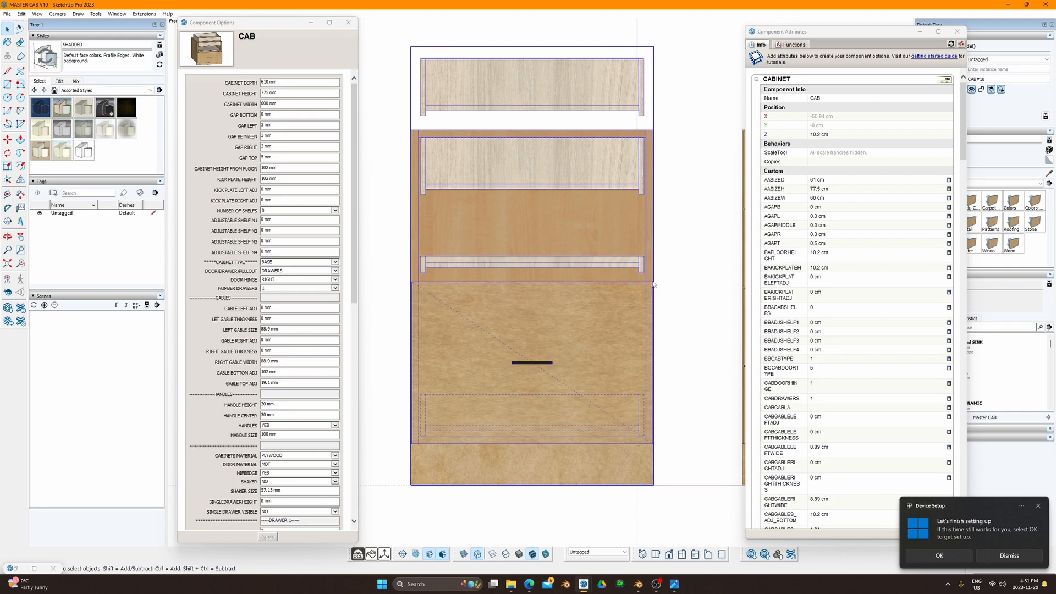
{"action": "left_click", "coordinate": [342, 275]}
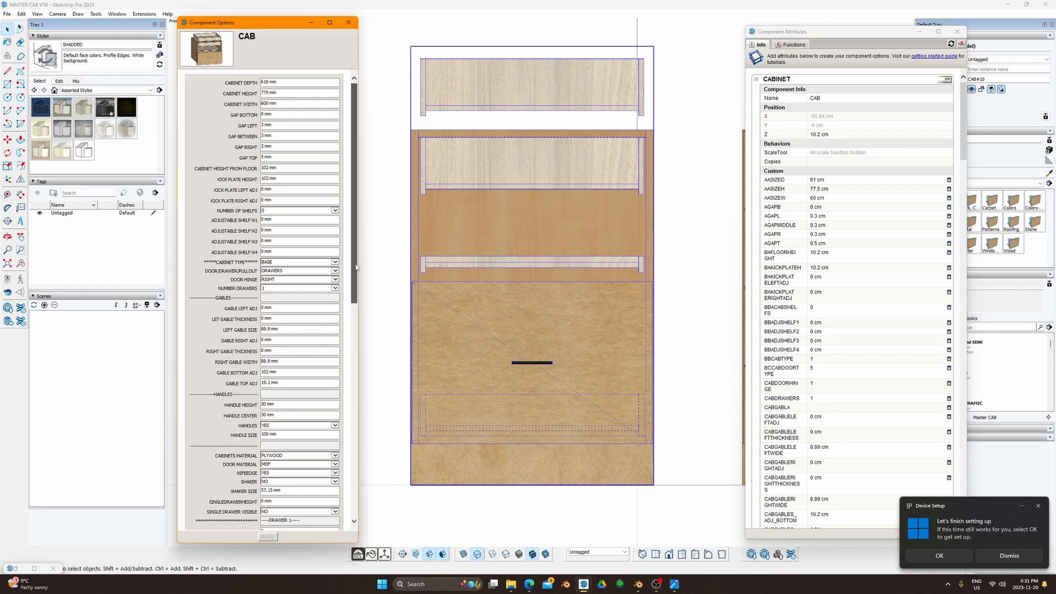
{"action": "scroll", "coordinate": [346, 308], "scroll_direction": "down", "scroll_amount": 3}
{"action": "scroll", "coordinate": [345, 348], "scroll_direction": "down", "scroll_amount": 2}
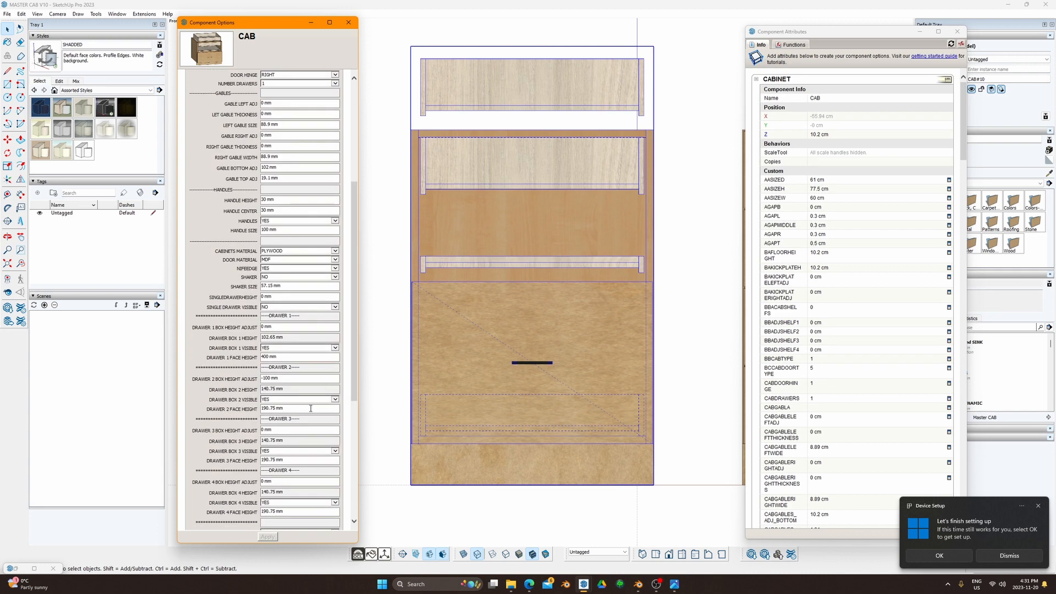
{"action": "left_click", "coordinate": [286, 407]}
{"action": "type", "text": "0"}
{"action": "key", "text": "Return"}
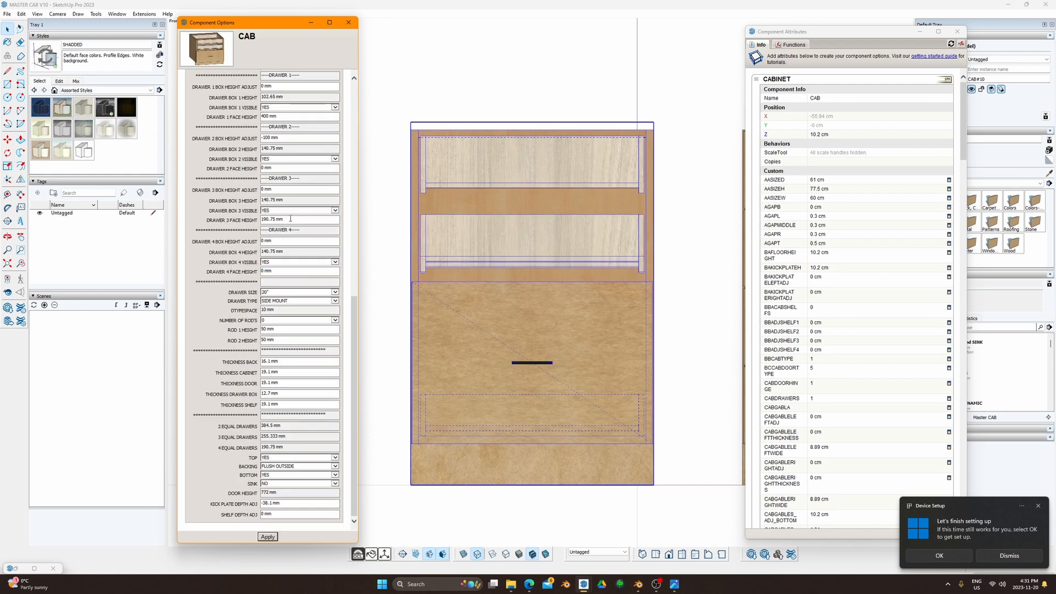
Step: Select the Drawer 3 face height value for replacement
{"action": "scroll", "coordinate": [285, 218], "scroll_direction": "up", "scroll_amount": 10}
{"action": "scroll", "coordinate": [316, 340], "scroll_direction": "down", "scroll_amount": 8}
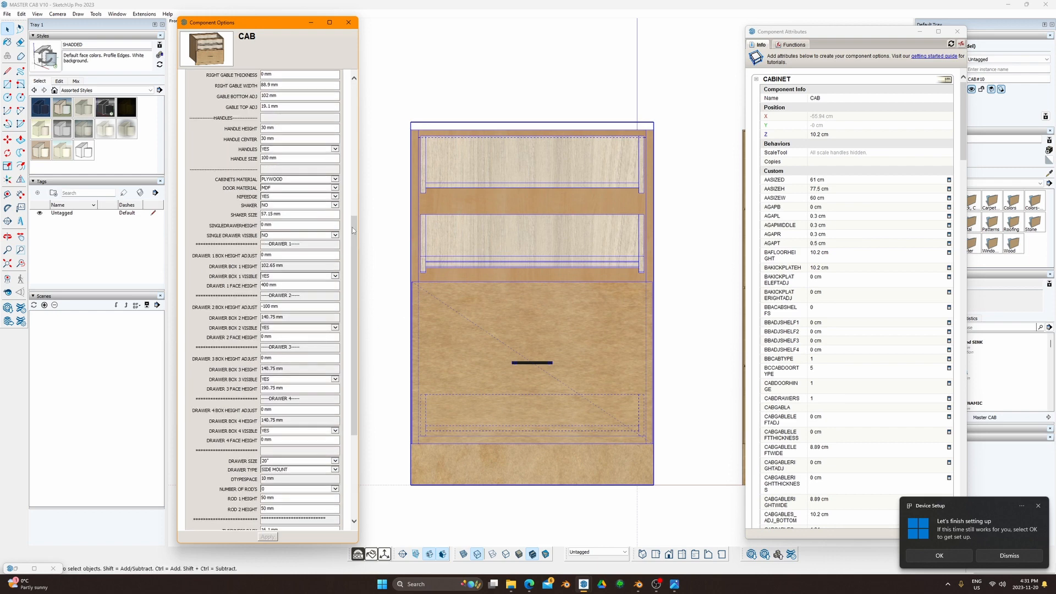
{"action": "scroll", "coordinate": [280, 251], "scroll_direction": "down", "scroll_amount": 5}
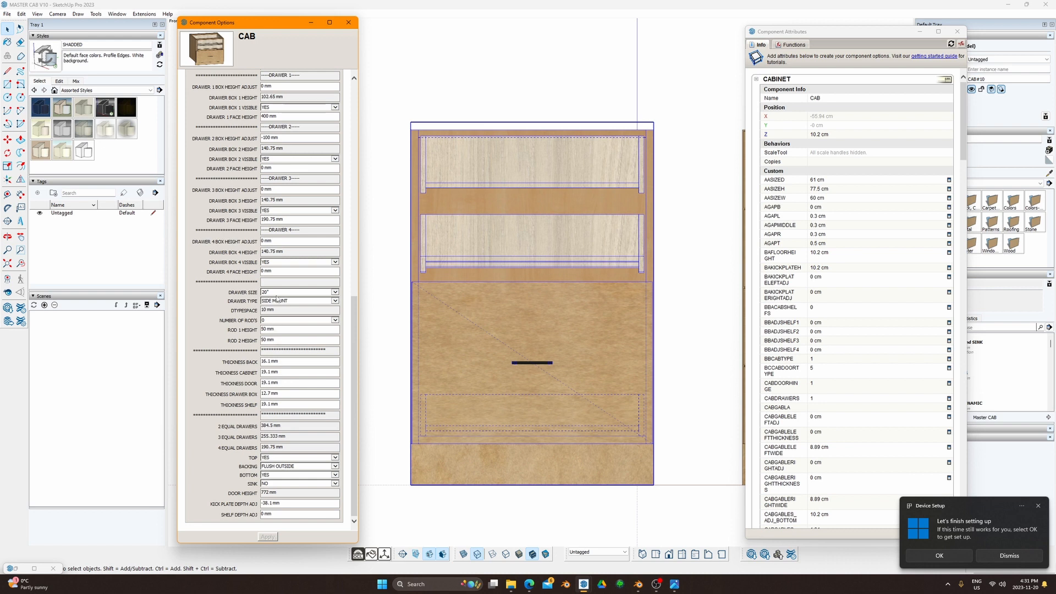
{"action": "triple_click", "coordinate": [285, 220]}
Step: Enter 0 for Drawer 3 face height and hide drawer boxes 2, 3 and 4
{"action": "type", "text": "0"}
{"action": "left_click", "coordinate": [333, 159]}
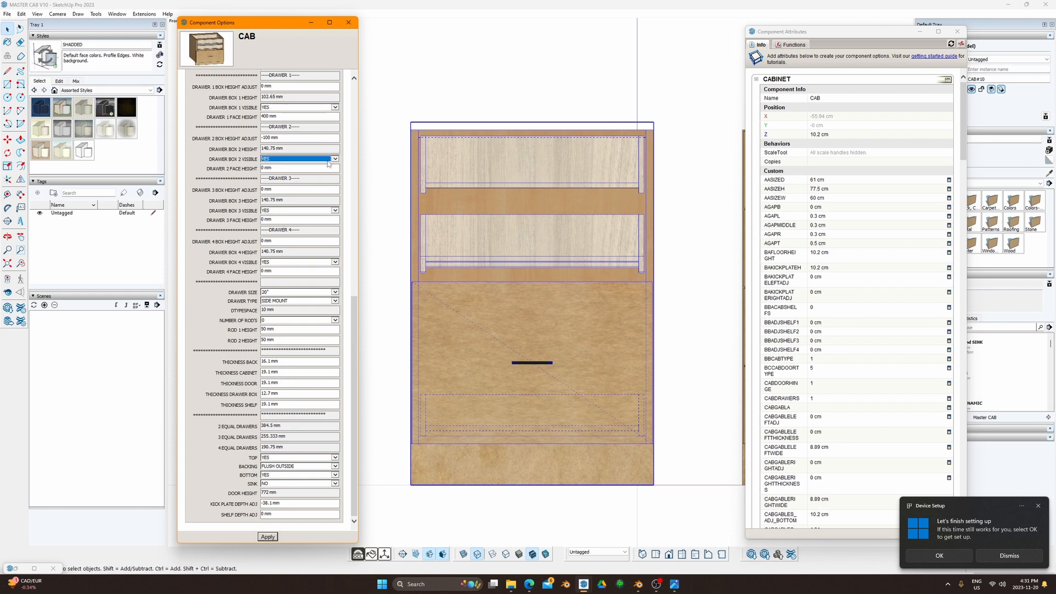
{"action": "left_click", "coordinate": [330, 159]}
{"action": "left_click", "coordinate": [318, 166]}
{"action": "left_click", "coordinate": [333, 211]}
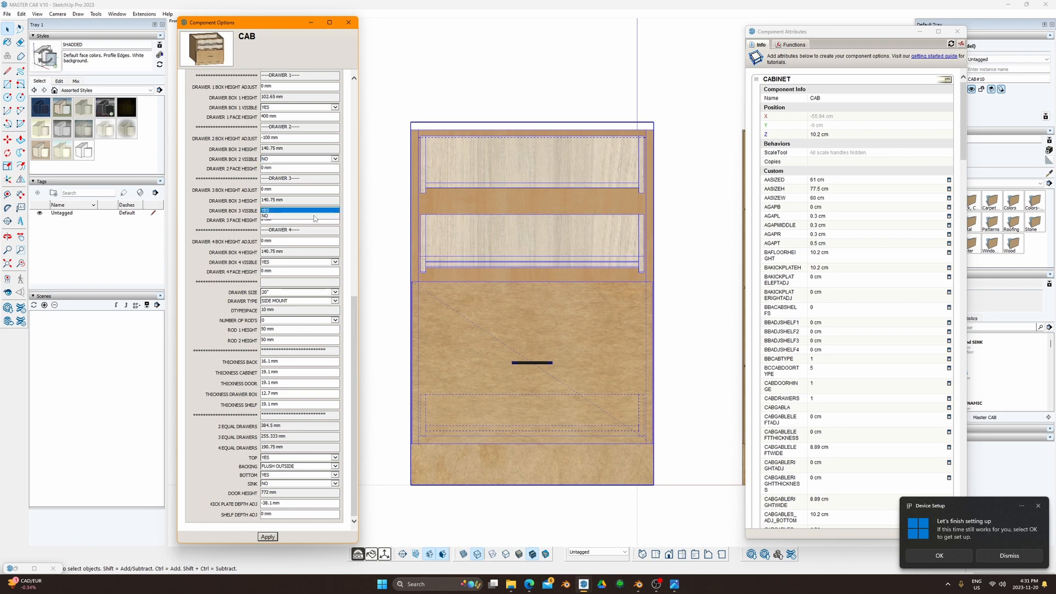
{"action": "left_click", "coordinate": [313, 216]}
{"action": "left_click", "coordinate": [311, 262]}
{"action": "left_click", "coordinate": [290, 270]}
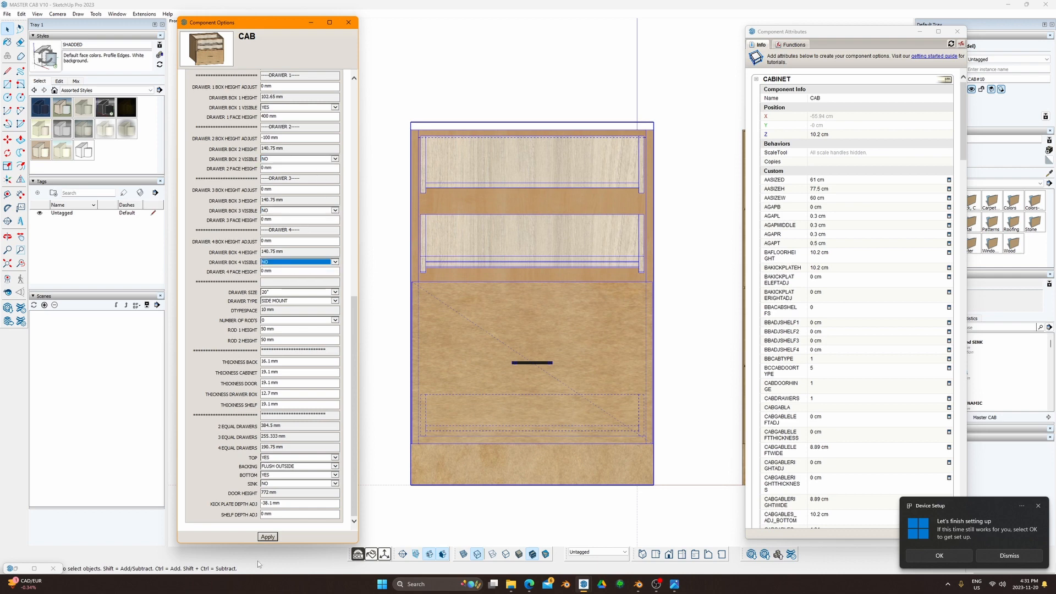
{"action": "left_click", "coordinate": [274, 537]}
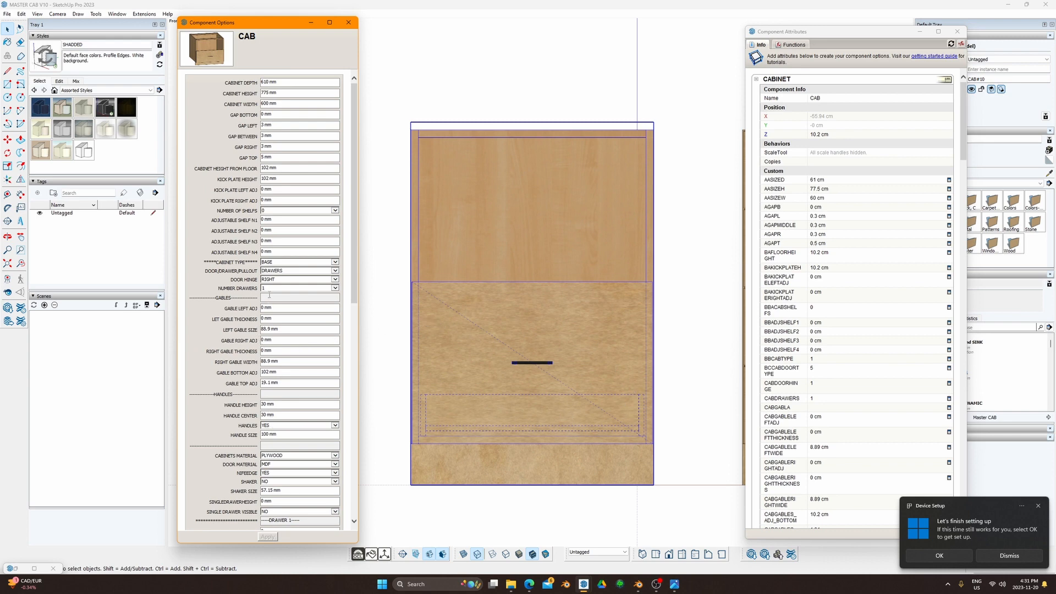
Step: Set DRAWER BOX 1 VISIBLE to NO and apply it
{"action": "scroll", "coordinate": [270, 295], "scroll_direction": "down", "scroll_amount": 8}
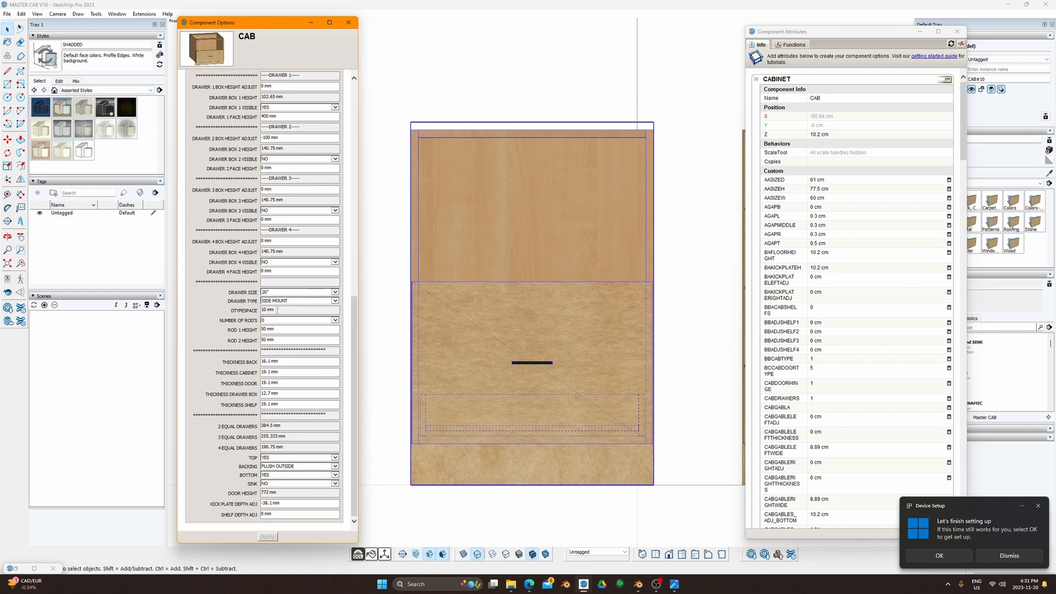
{"action": "triple_click", "coordinate": [267, 310]}
{"action": "left_click_drag", "start_coordinate": [352, 317], "coordinate": [363, 253]}
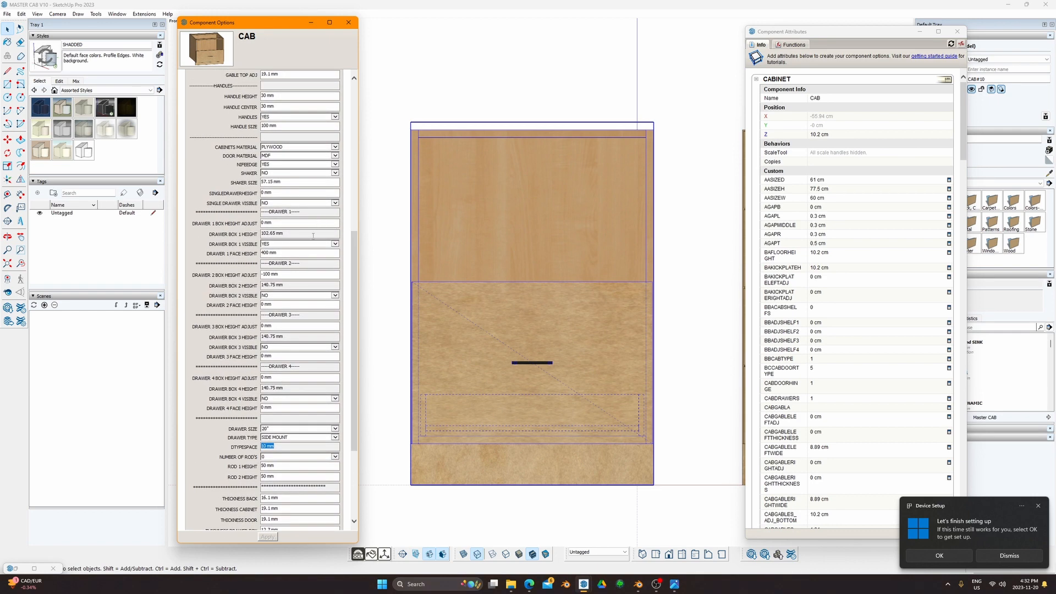
{"action": "left_click", "coordinate": [334, 244]}
{"action": "left_click", "coordinate": [297, 255]}
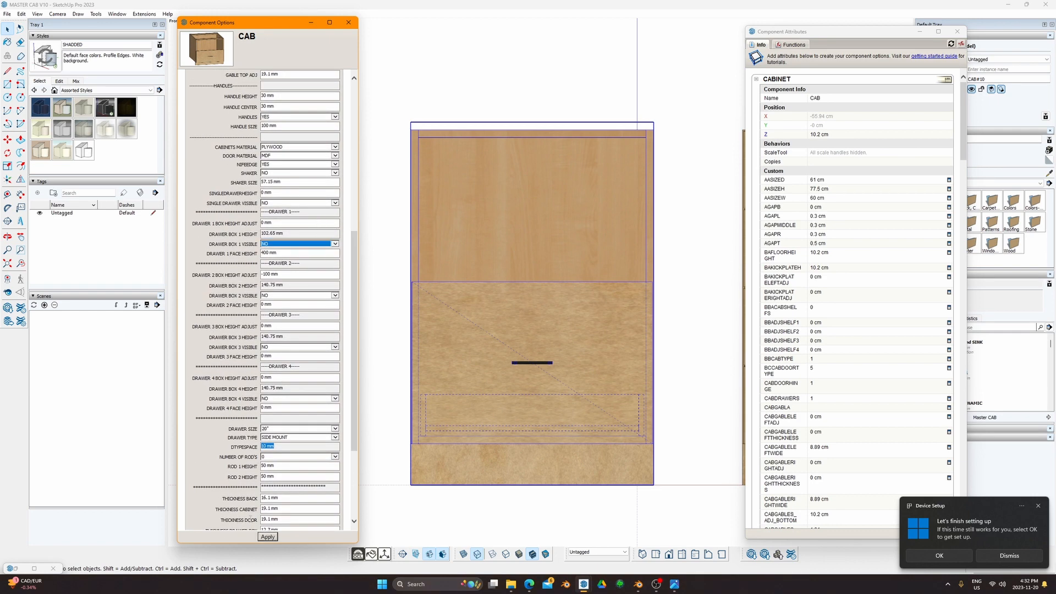
{"action": "left_click", "coordinate": [274, 537]}
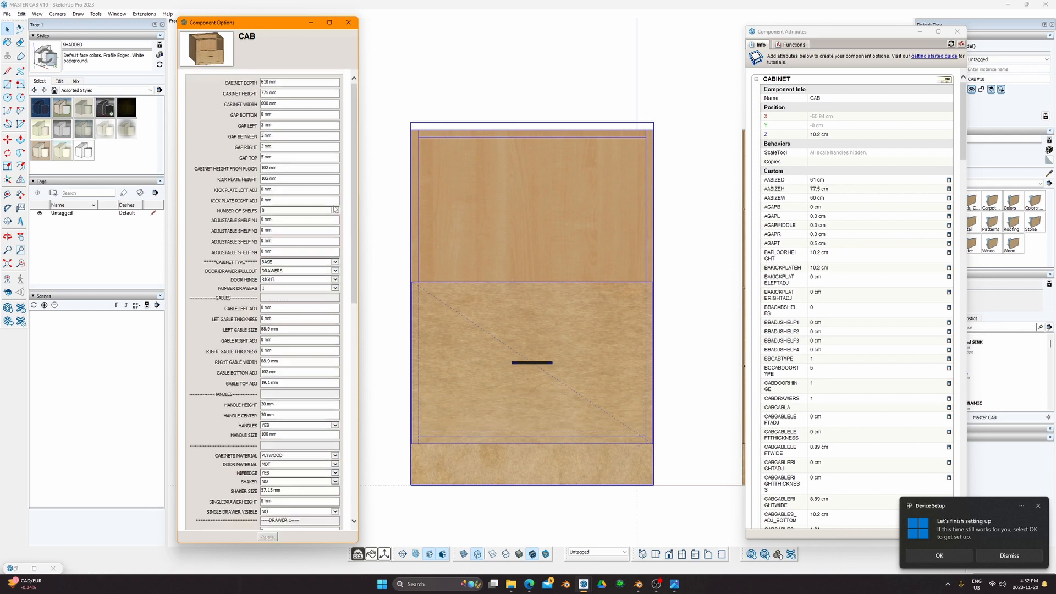
Step: Set DOOR/DRAWER/PULLOUT to NONE, removing the drawer front and handle
{"action": "left_click", "coordinate": [327, 271]}
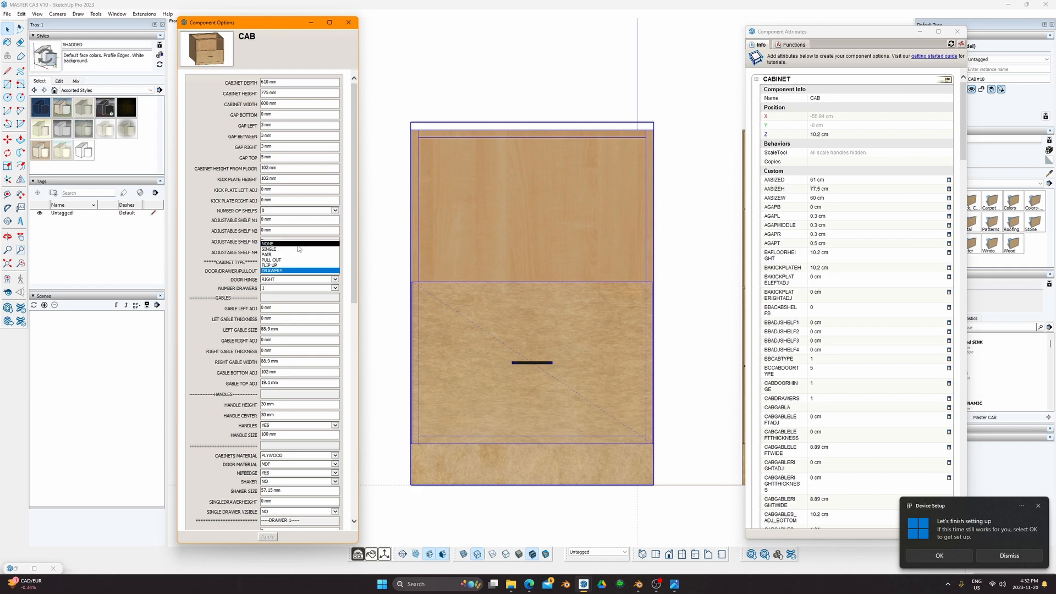
{"action": "left_click", "coordinate": [297, 244]}
{"action": "left_click", "coordinate": [267, 536]}
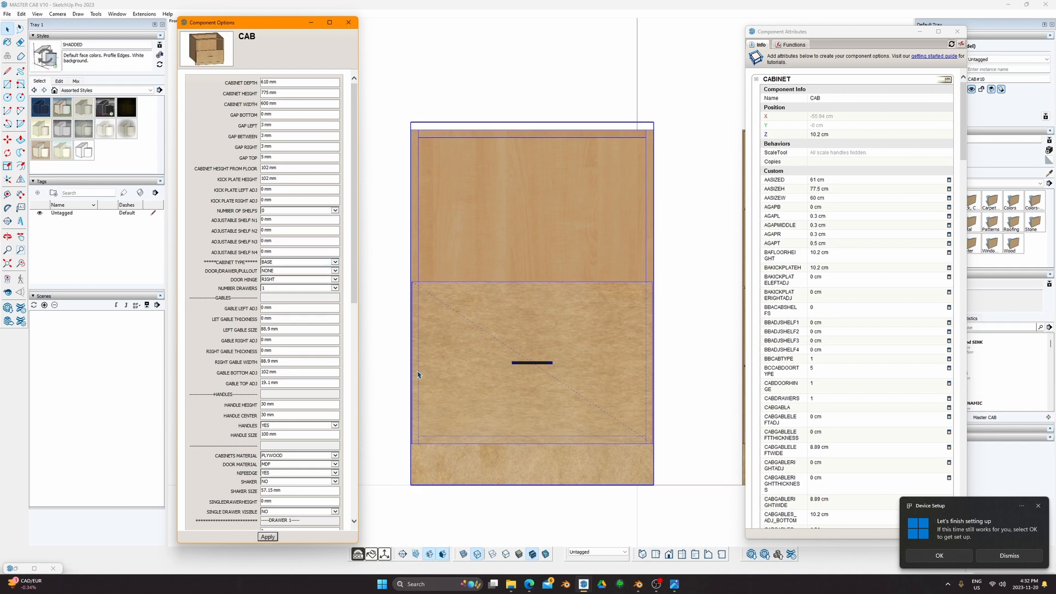
Step: Change the CABINET TYPE to WALL and apply it
{"action": "middle_click_drag", "start_coordinate": [422, 371], "coordinate": [525, 462]}
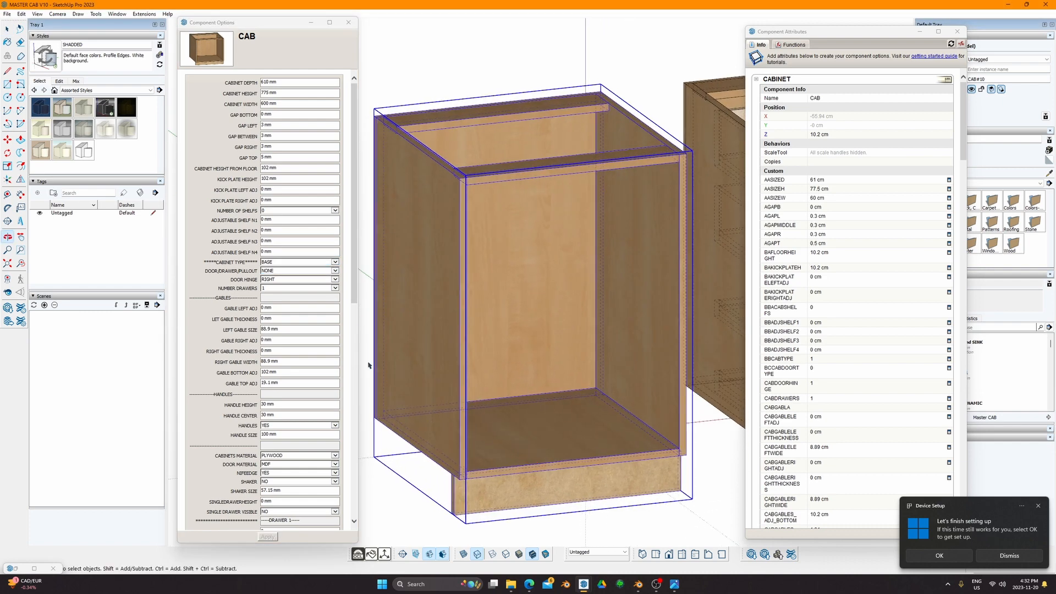
{"action": "left_click", "coordinate": [326, 261]}
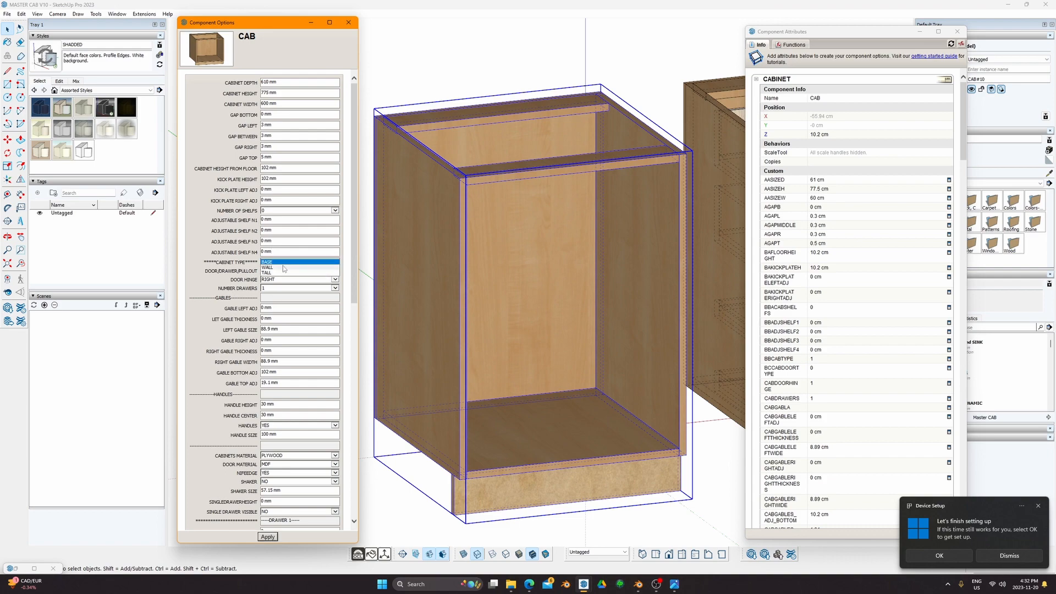
{"action": "left_click", "coordinate": [288, 273]}
{"action": "left_click", "coordinate": [267, 536]}
Step: Set NIFEEDGE to NO and apply the change
{"action": "scroll", "coordinate": [532, 256], "scroll_direction": "down", "scroll_amount": 3}
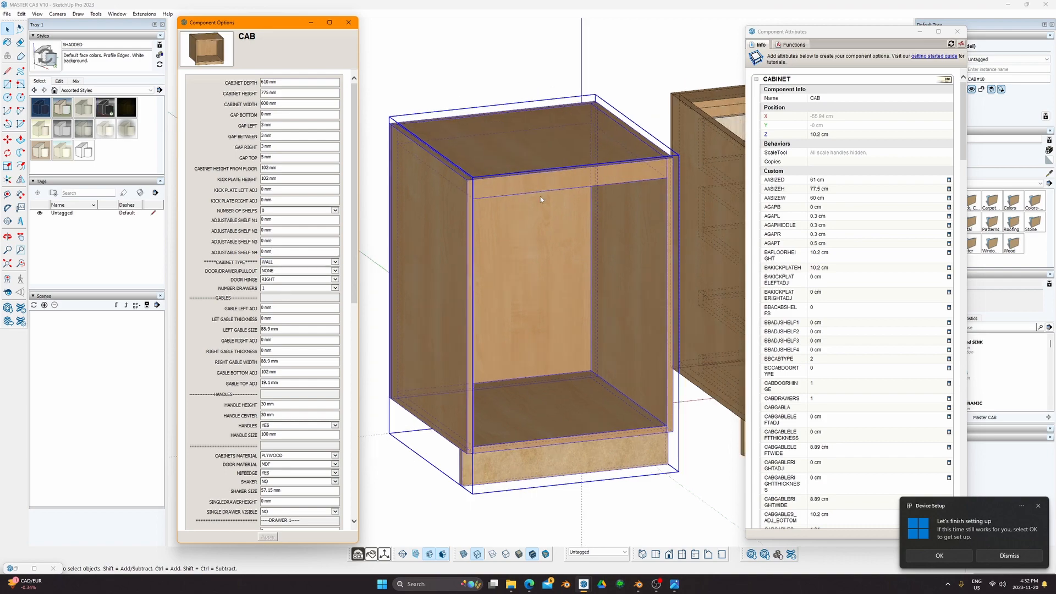
{"action": "mouse_move", "coordinate": [532, 256]}
{"action": "middle_mouse_down"}
{"action": "mouse_move", "coordinate": [526, 303]}
{"action": "mouse_move", "coordinate": [455, 245]}
{"action": "mouse_move", "coordinate": [427, 200]}
{"action": "middle_mouse_up"}
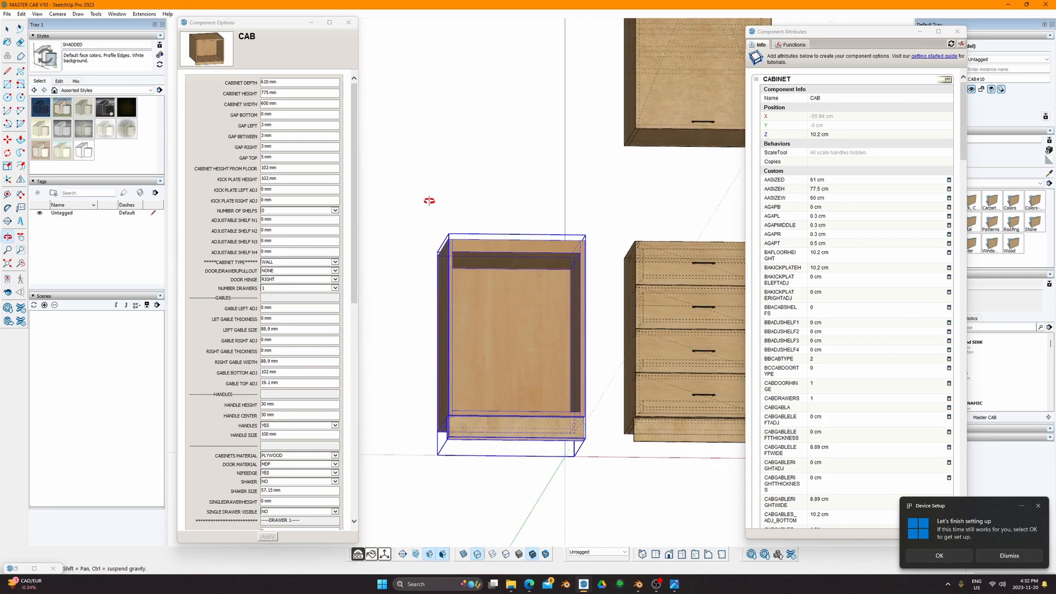
{"action": "scroll", "coordinate": [487, 254], "scroll_direction": "up", "scroll_amount": 3}
{"action": "middle_click_drag", "start_coordinate": [443, 261], "coordinate": [539, 380]}
{"action": "scroll", "coordinate": [293, 408], "scroll_direction": "down", "scroll_amount": 5}
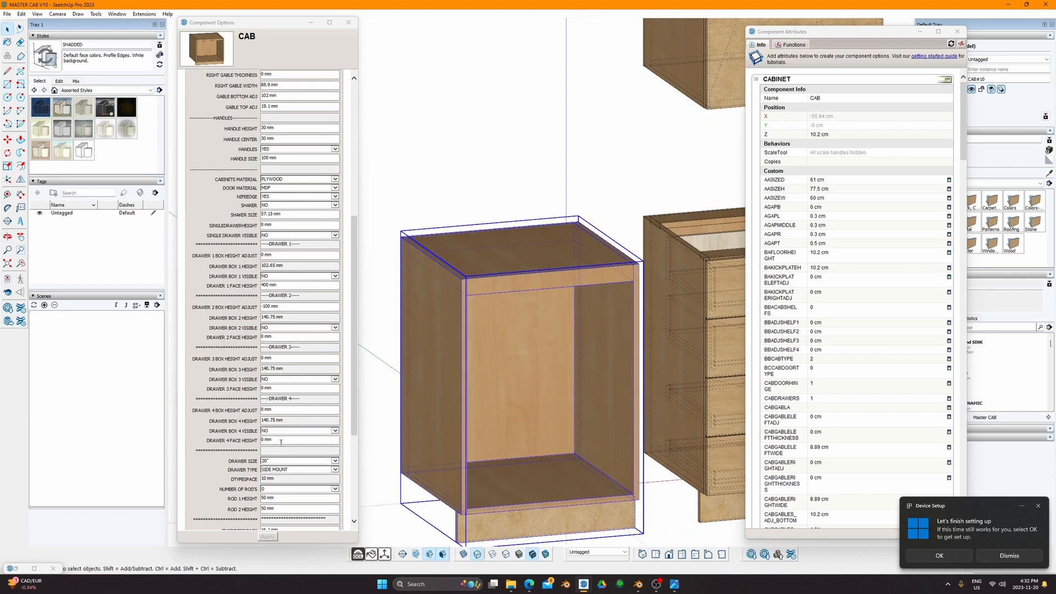
{"action": "left_click_drag", "start_coordinate": [355, 228], "coordinate": [365, 183]}
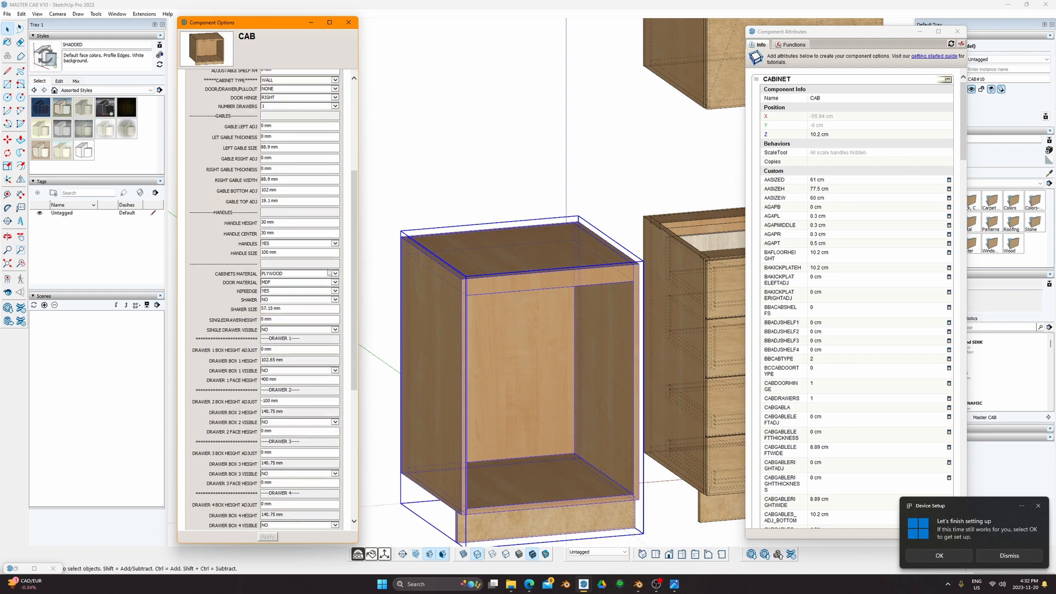
{"action": "left_click", "coordinate": [326, 291]}
{"action": "left_click", "coordinate": [307, 296]}
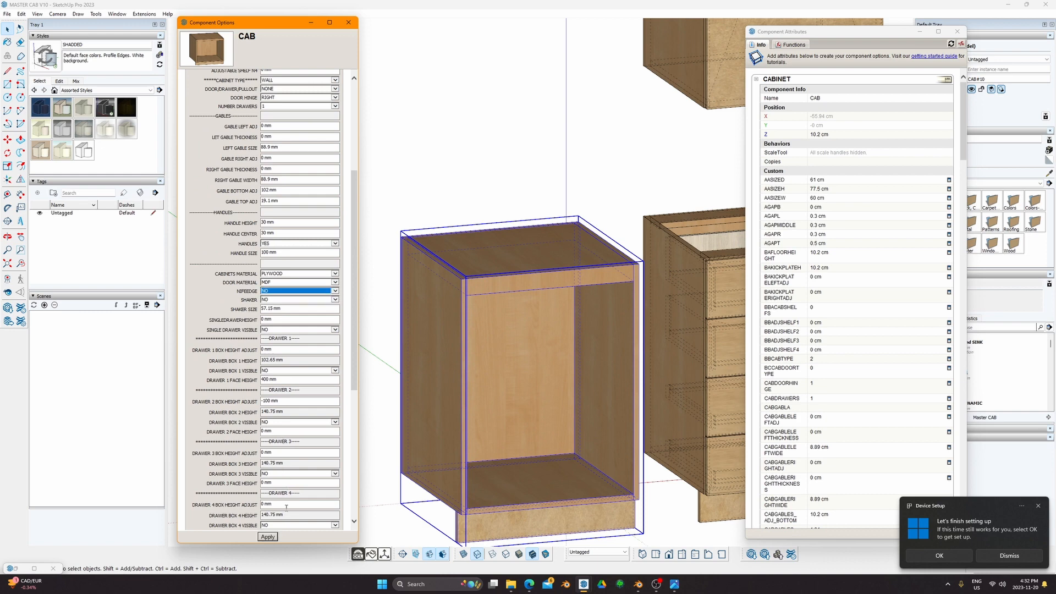
{"action": "left_click", "coordinate": [268, 537]}
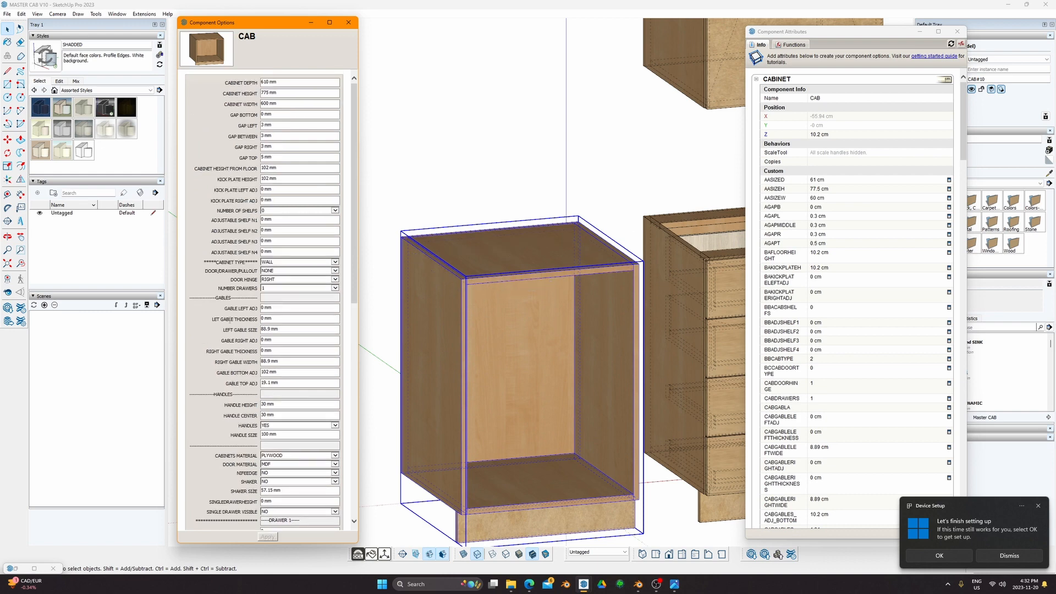
Step: Switch NIFEEDGE back to YES and apply it
{"action": "scroll", "coordinate": [496, 306], "scroll_direction": "up", "scroll_amount": 6}
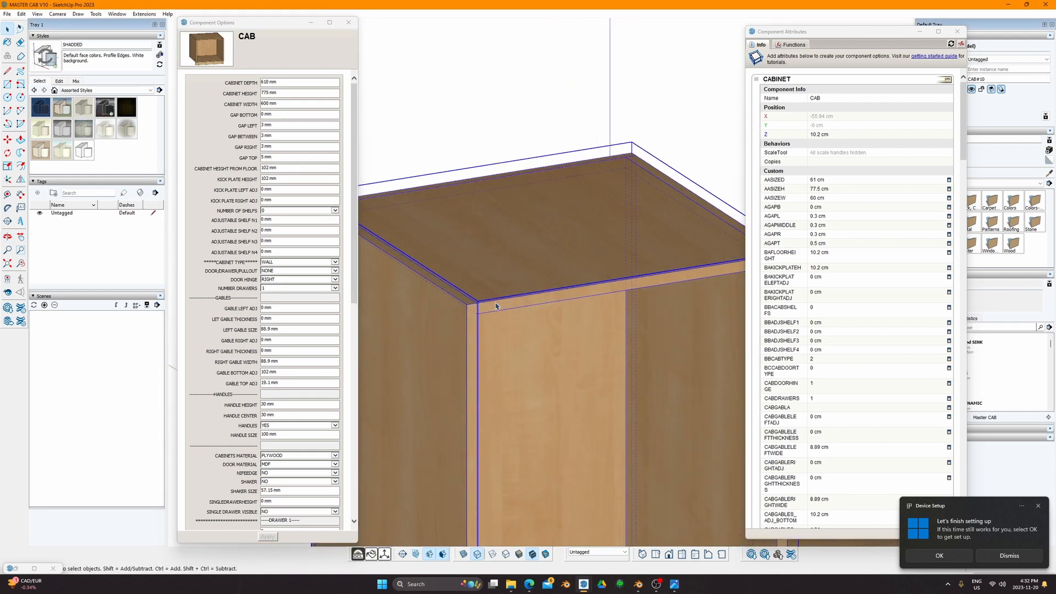
{"action": "middle_click_drag", "start_coordinate": [496, 306], "coordinate": [441, 299], "text": "shift"}
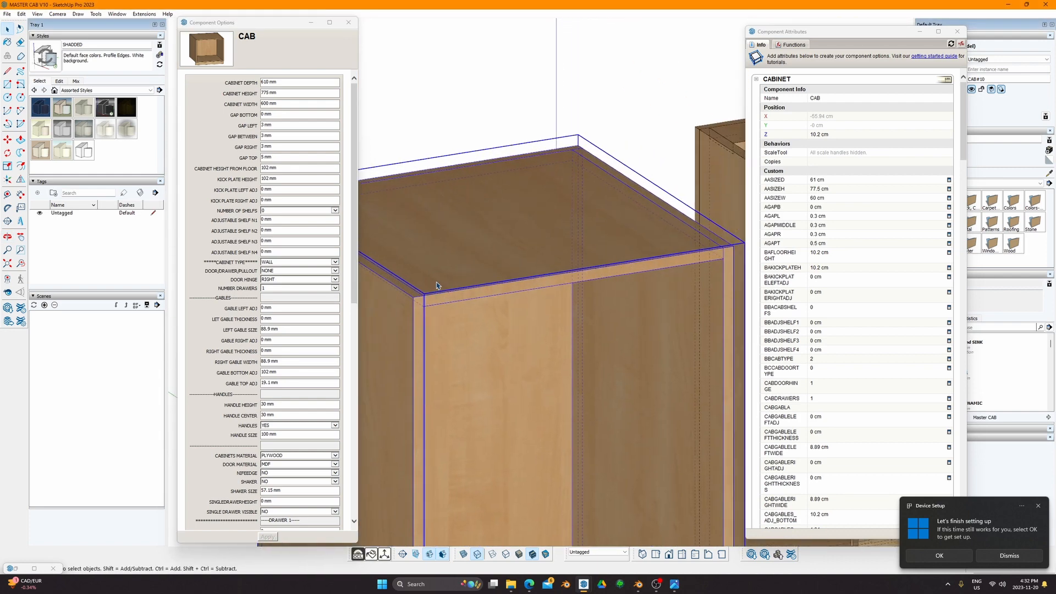
{"action": "scroll", "coordinate": [304, 253], "scroll_direction": "down", "scroll_amount": 3}
{"action": "scroll", "coordinate": [486, 294], "scroll_direction": "down", "scroll_amount": 5}
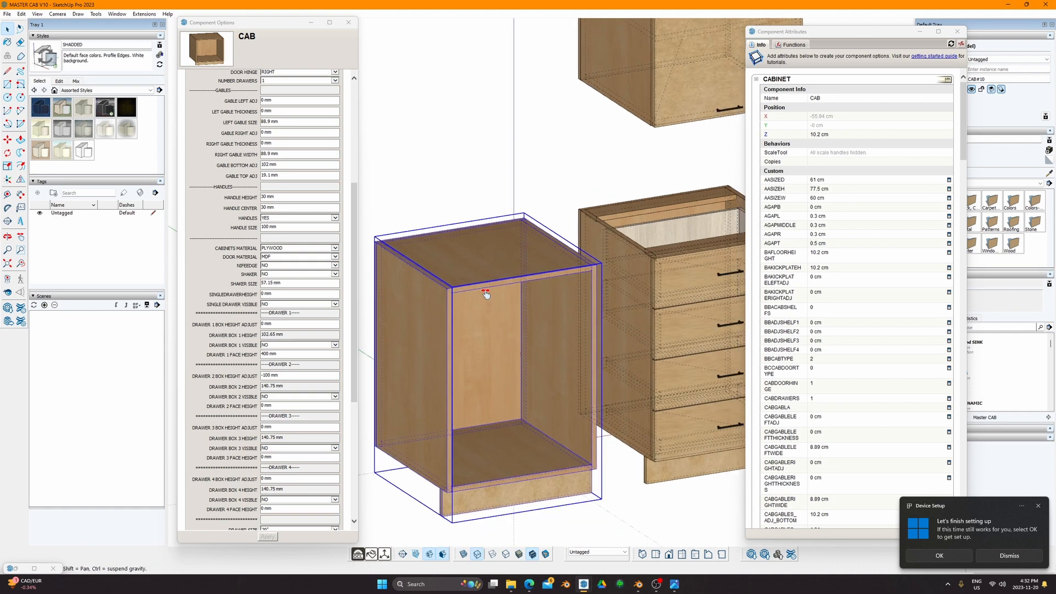
{"action": "middle_click_drag", "start_coordinate": [486, 294], "coordinate": [477, 285], "text": "shift"}
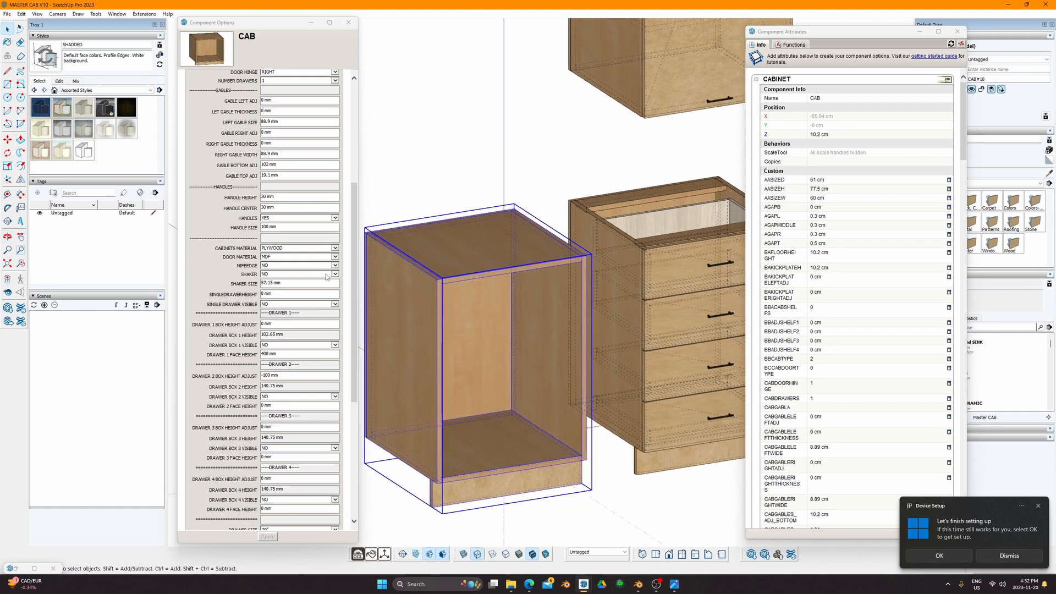
{"action": "left_click", "coordinate": [327, 277]}
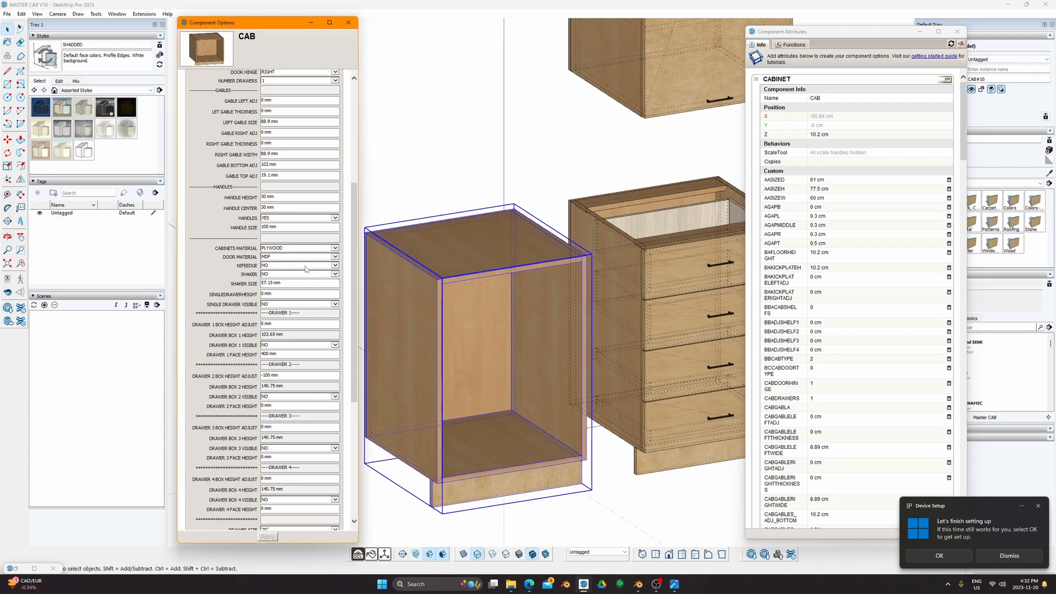
{"action": "left_click", "coordinate": [305, 266]}
{"action": "left_click", "coordinate": [279, 281]}
{"action": "left_click", "coordinate": [267, 537]}
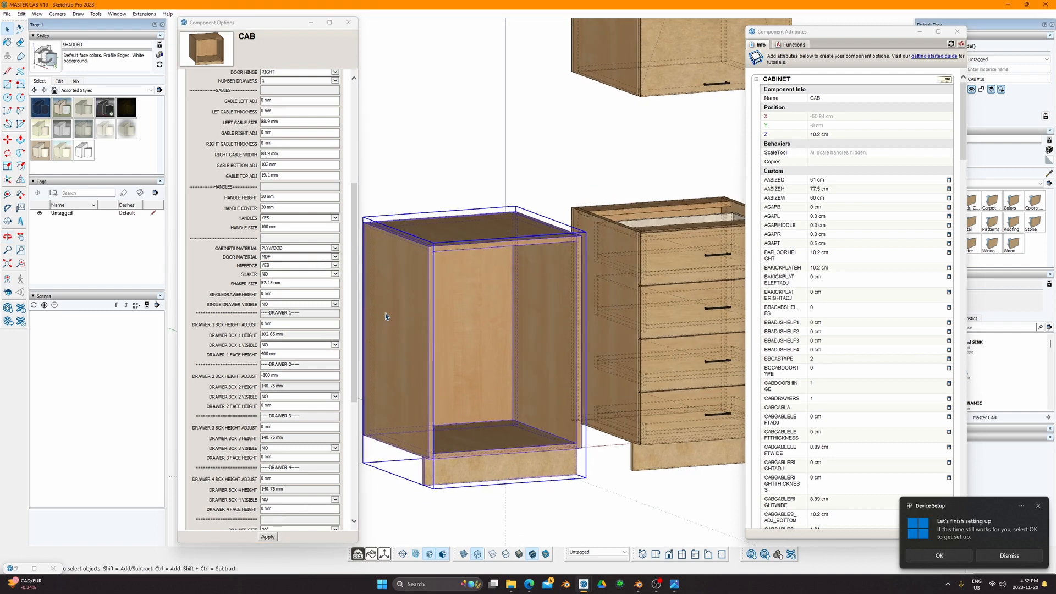
{"action": "left_click", "coordinate": [271, 537]}
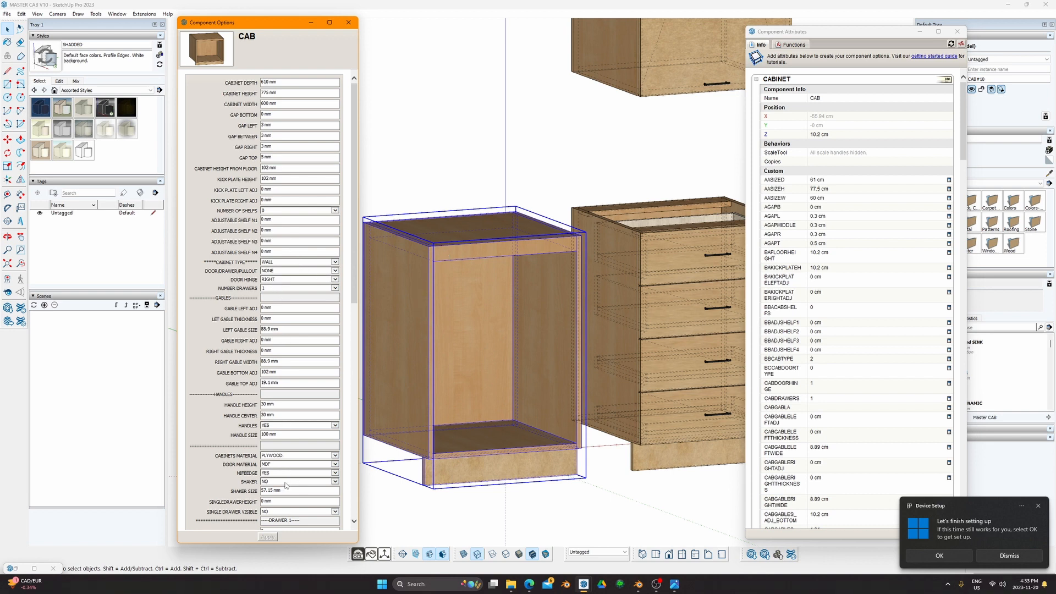
Step: Return NIFEEDGE to NO and apply it
{"action": "left_click", "coordinate": [323, 473]}
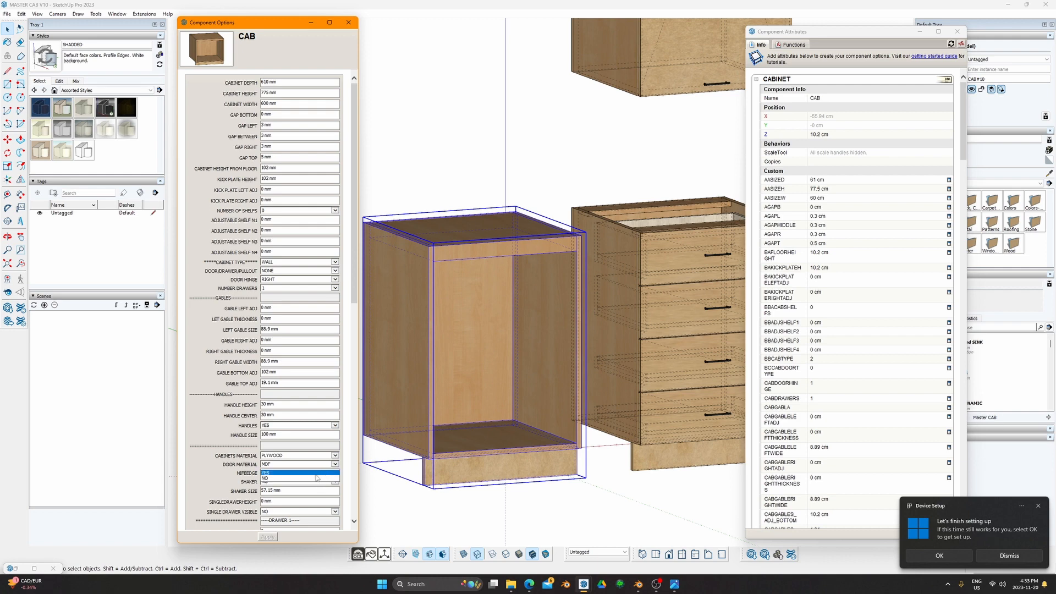
{"action": "left_click", "coordinate": [312, 481]}
{"action": "left_click", "coordinate": [268, 537]}
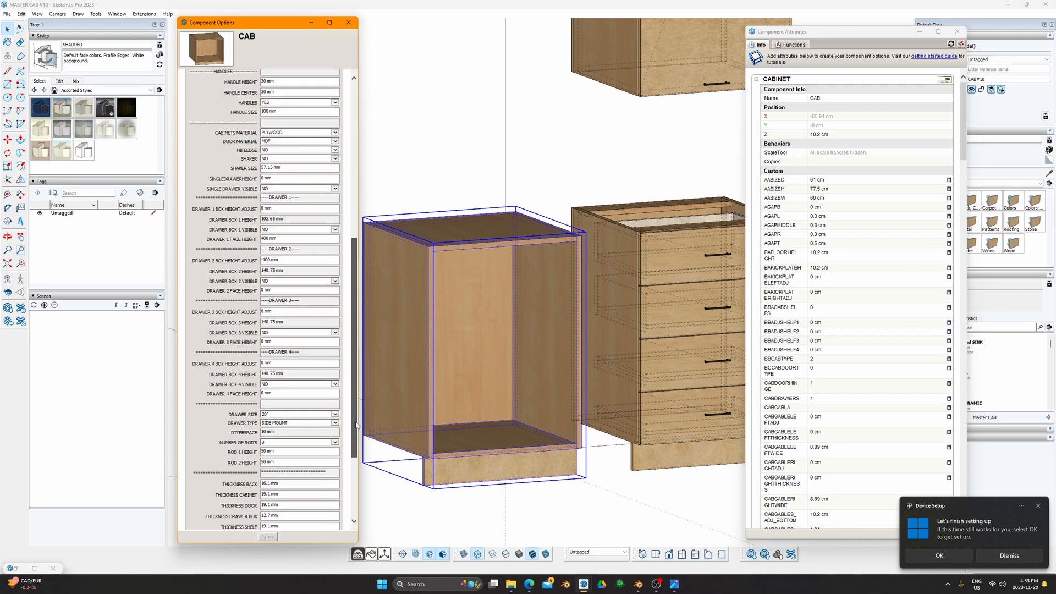
Step: Enter a new, taller cabinet height value
{"action": "triple_click", "coordinate": [276, 93]}
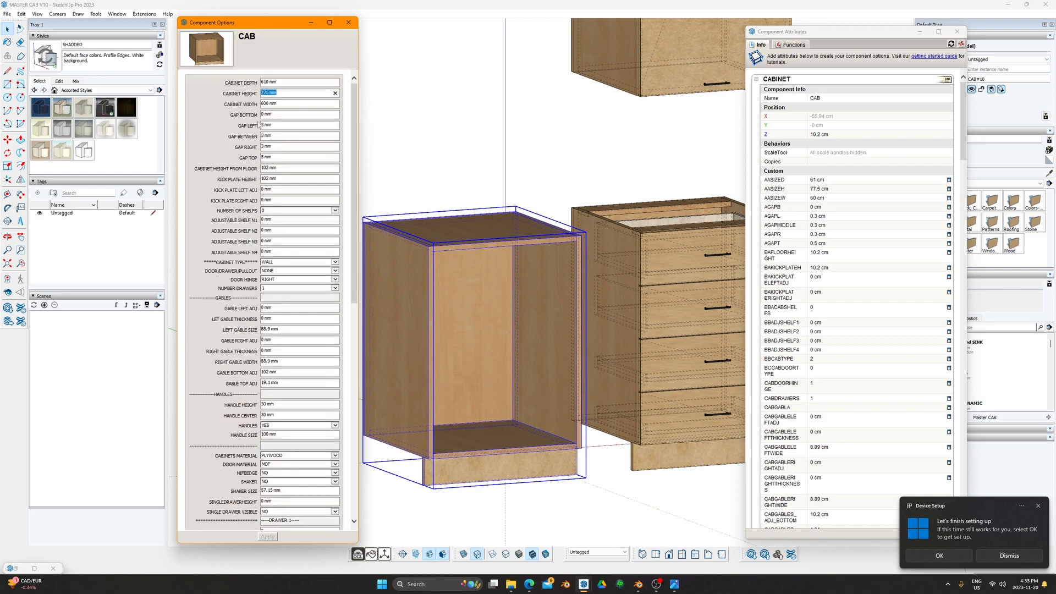
{"action": "type", "text": "1"}
{"action": "scroll", "coordinate": [442, 163], "scroll_direction": "down", "scroll_amount": 2}
{"action": "middle_click_drag", "start_coordinate": [497, 233], "coordinate": [484, 234]}
{"action": "key", "text": "space"}
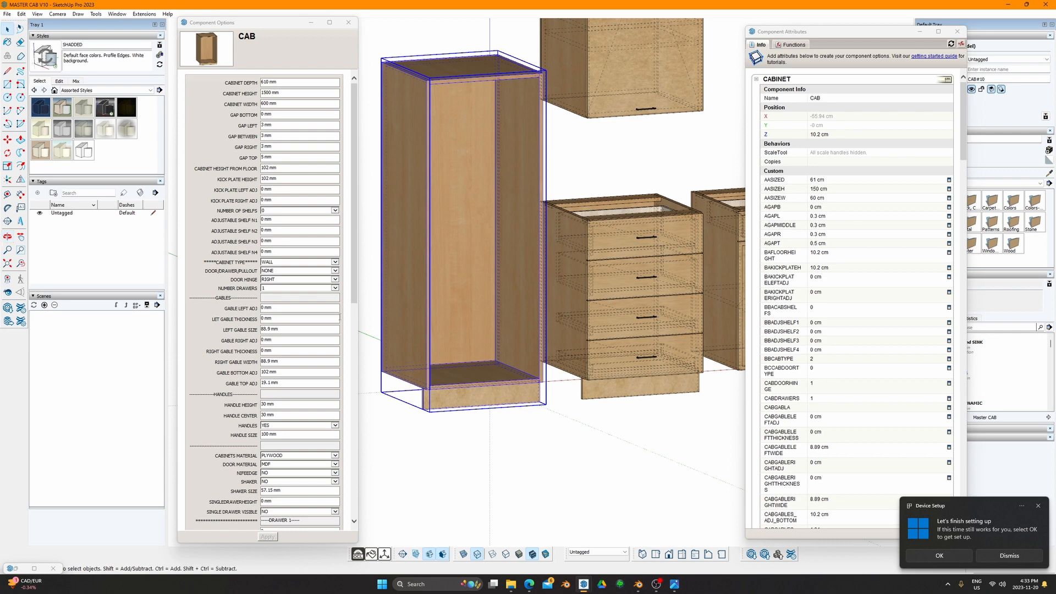
{"action": "scroll", "coordinate": [299, 392], "scroll_direction": "down", "scroll_amount": 10}
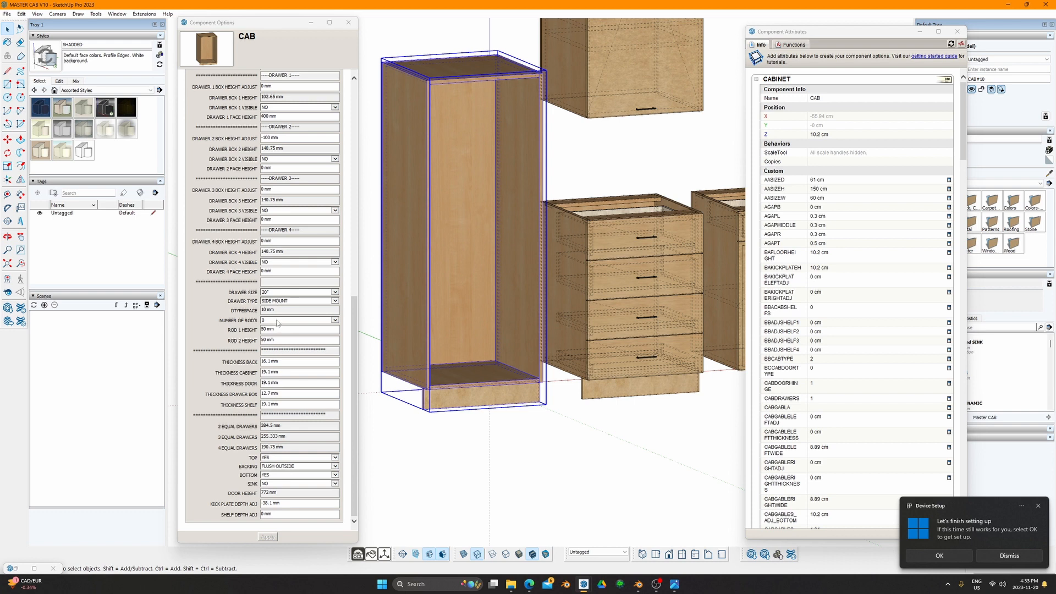
Step: Replace the ROD 1 HEIGHT value, entering 40
{"action": "left_click", "coordinate": [279, 330]}
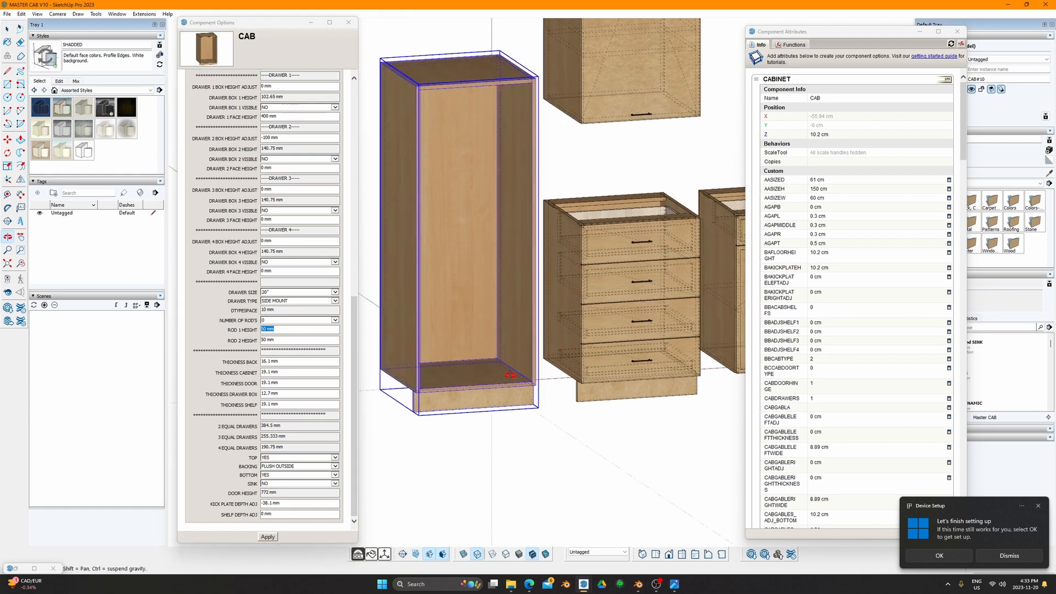
{"action": "left_click", "coordinate": [293, 329]}
{"action": "left_click_drag", "start_coordinate": [286, 329], "coordinate": [247, 324]}
{"action": "type", "text": "40"}
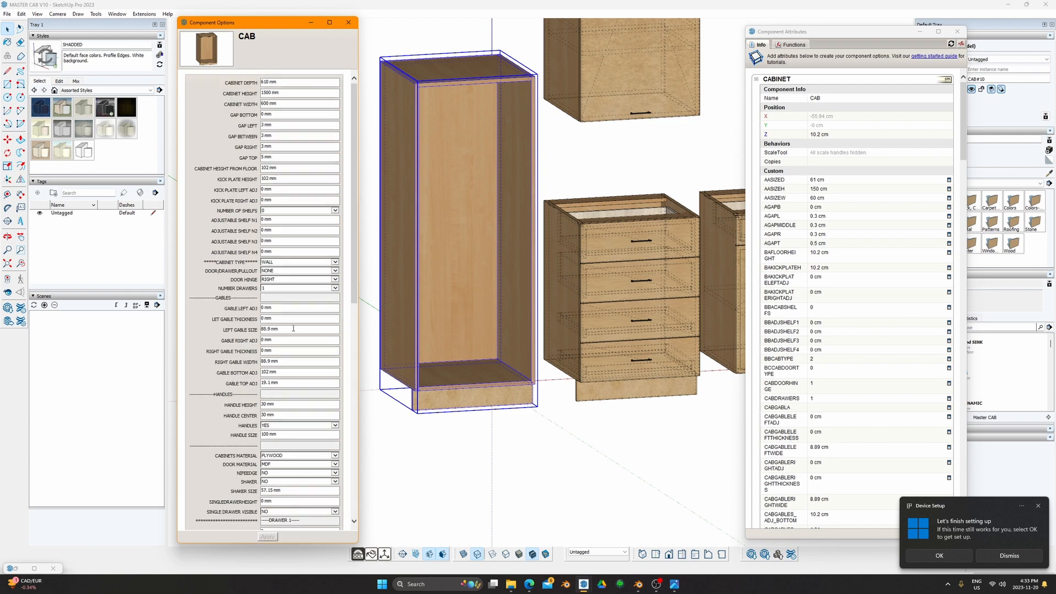
{"action": "scroll", "coordinate": [279, 341], "scroll_direction": "down", "scroll_amount": 10}
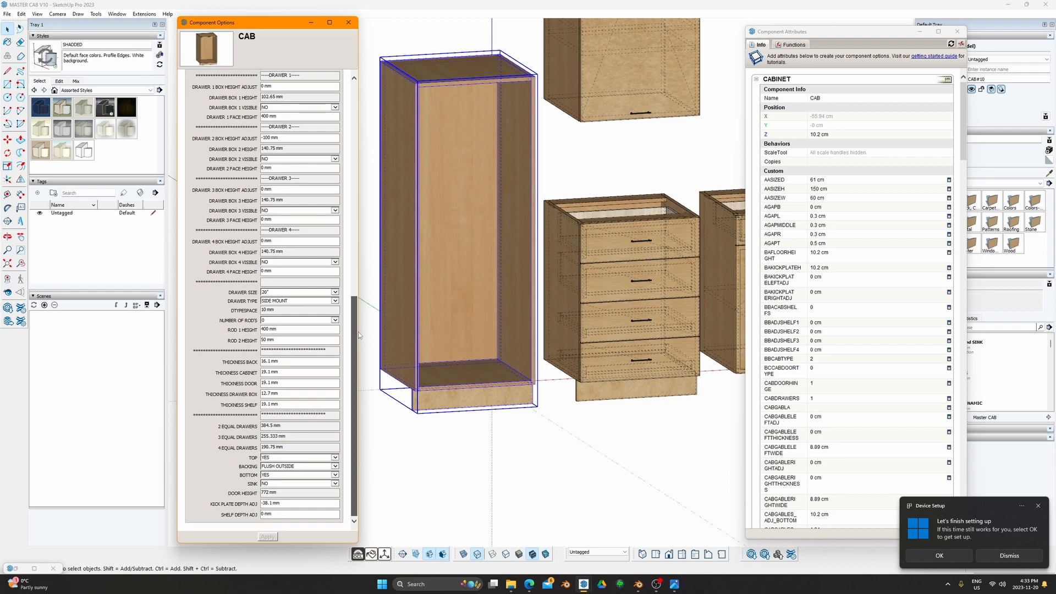
{"action": "mouse_move", "coordinate": [358, 332]}
{"action": "left_mouse_down"}
{"action": "mouse_move", "coordinate": [357, 311]}
{"action": "mouse_move", "coordinate": [355, 327]}
{"action": "left_mouse_up"}
Step: Set the number of rods to 1 and apply, leaving the drawer count at 1
{"action": "left_click", "coordinate": [288, 321]}
{"action": "left_click", "coordinate": [281, 329]}
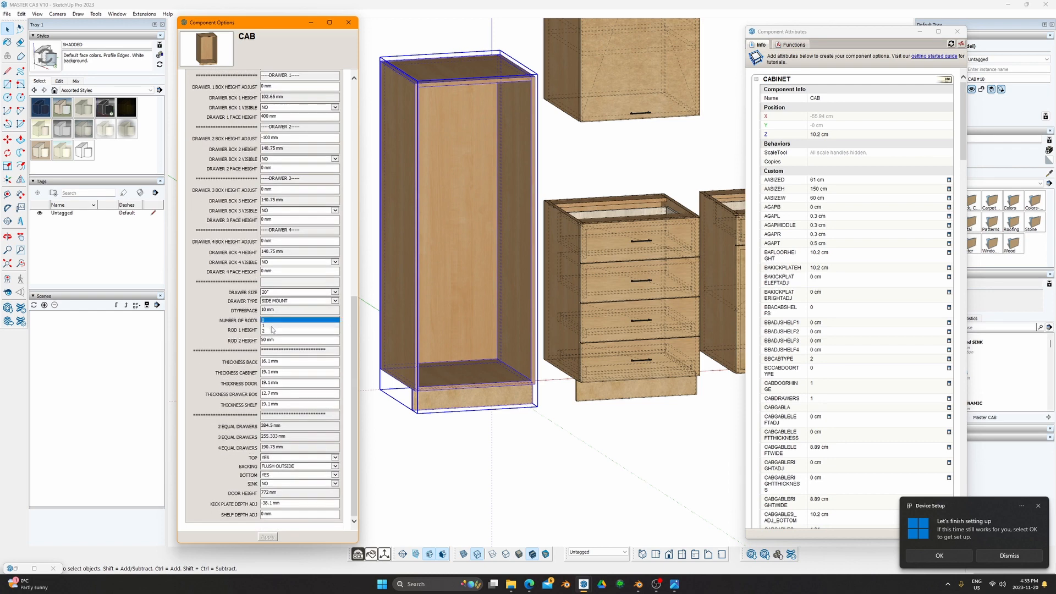
{"action": "left_click", "coordinate": [268, 536]}
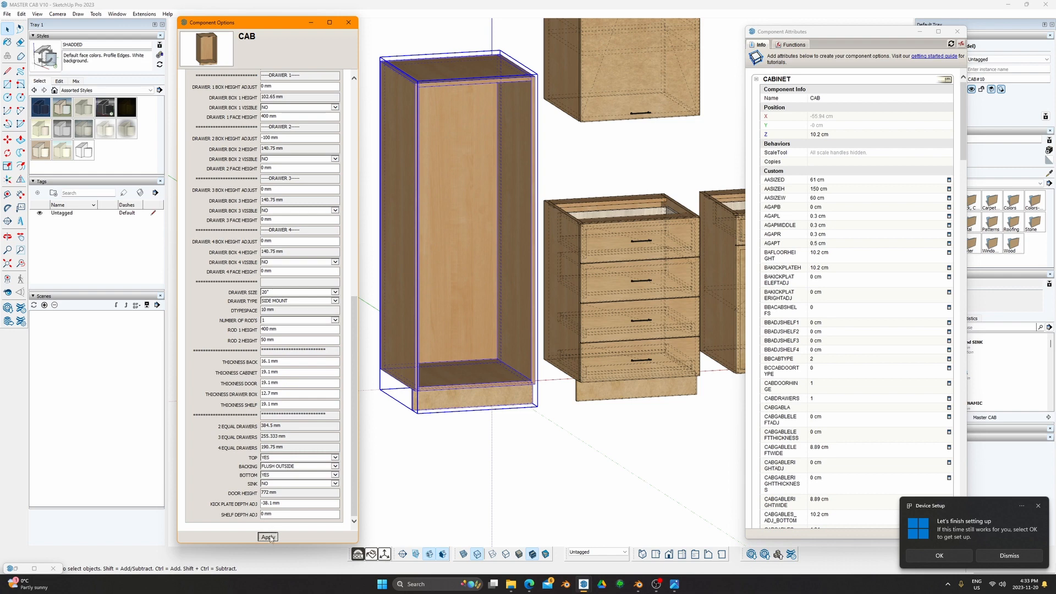
{"action": "middle_click_drag", "start_coordinate": [505, 286], "coordinate": [417, 270]}
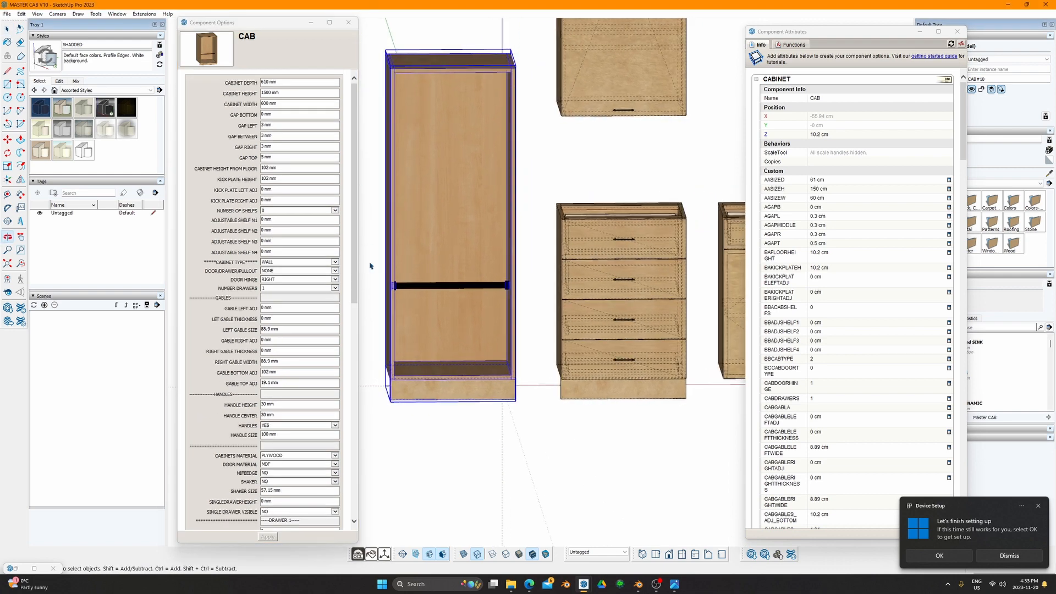
{"action": "left_click", "coordinate": [334, 289]}
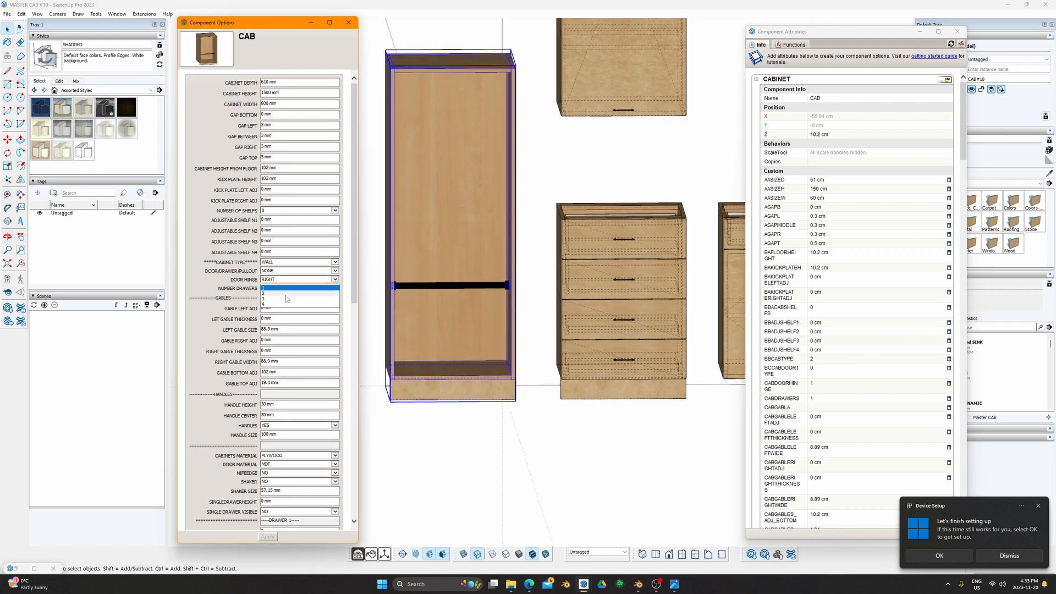
{"action": "left_click", "coordinate": [347, 272]}
{"action": "left_click_drag", "start_coordinate": [354, 273], "coordinate": [362, 495]}
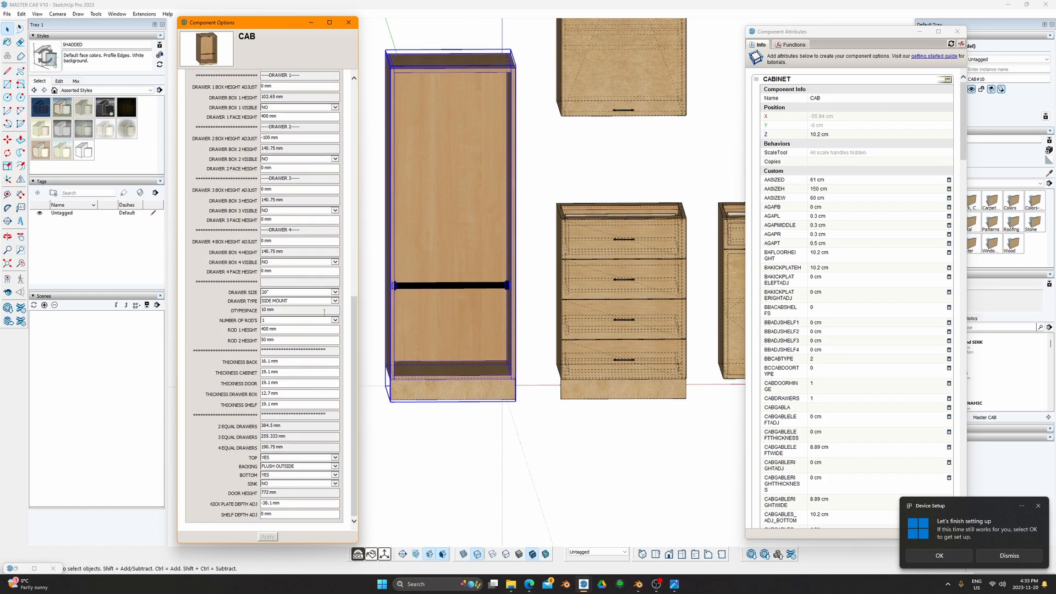
Step: Give the cabinet two hanging rods with ROD 2 HEIGHT at 900 mm
{"action": "left_click", "coordinate": [332, 321]}
{"action": "left_click", "coordinate": [304, 326]}
{"action": "left_click", "coordinate": [280, 340]}
{"action": "type", "text": "9.1"}
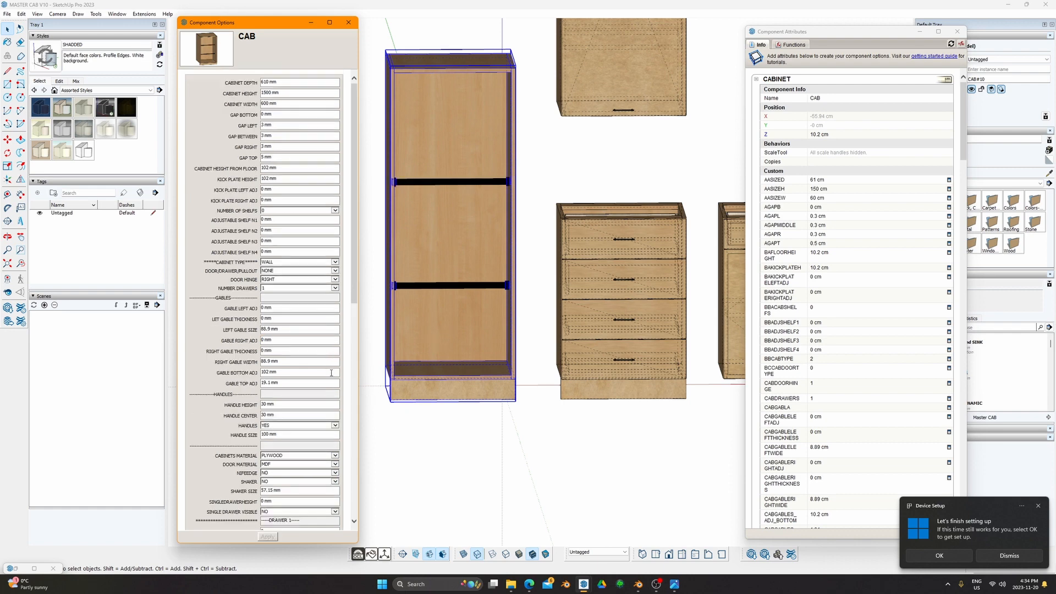
{"action": "middle_click_drag", "start_coordinate": [406, 328], "coordinate": [431, 328]}
Step: Set ADJUSTABLE SHELF N1 to 1000 mm
{"action": "left_click", "coordinate": [271, 220]}
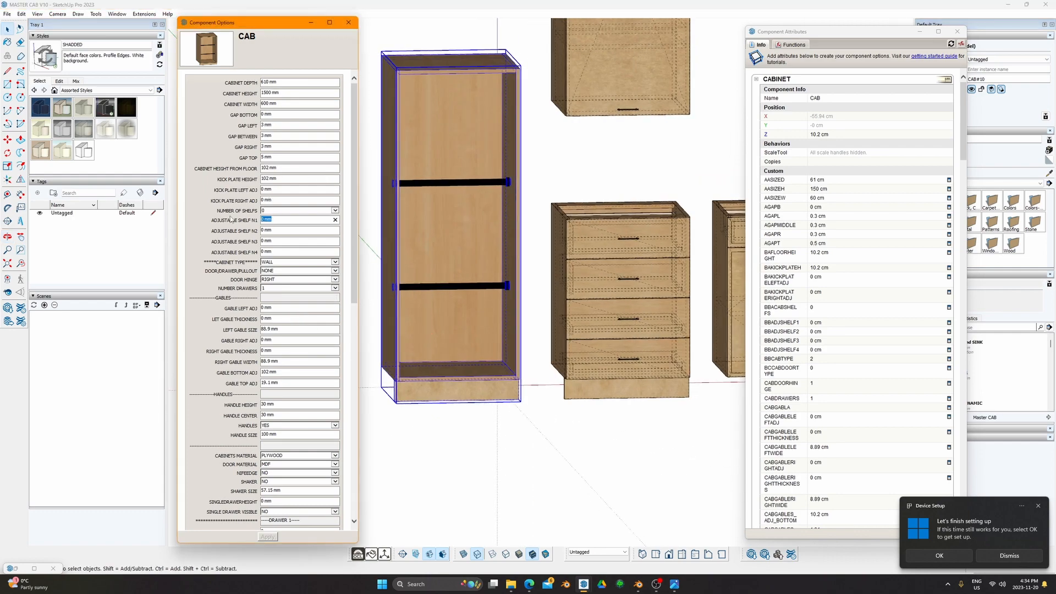
{"action": "type", "text": "100"}
{"action": "middle_click_drag", "start_coordinate": [407, 276], "coordinate": [438, 271]}
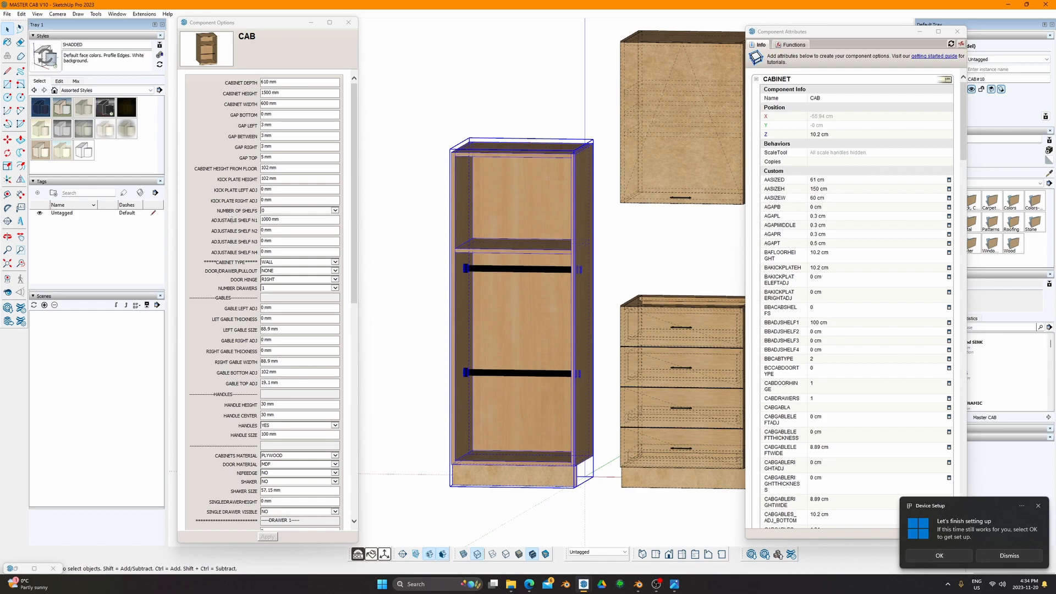
{"action": "middle_click_drag", "start_coordinate": [444, 233], "coordinate": [459, 288]}
{"action": "scroll", "coordinate": [307, 352], "scroll_direction": "down", "scroll_amount": 8}
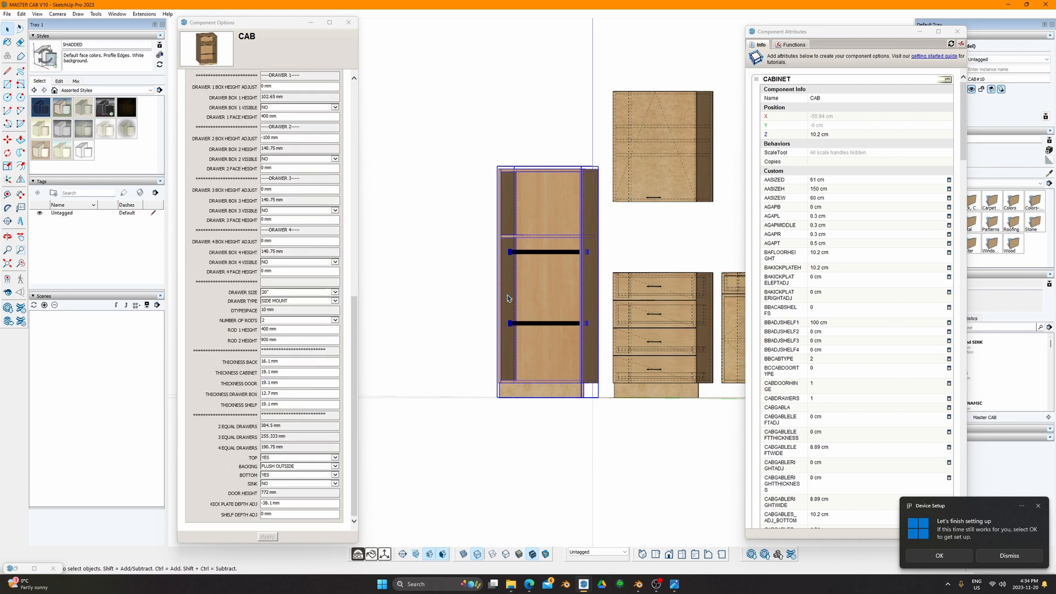
{"action": "scroll", "coordinate": [507, 293], "scroll_direction": "up", "scroll_amount": 5}
{"action": "mouse_move", "coordinate": [506, 294]}
{"action": "middle_mouse_down"}
{"action": "mouse_move", "coordinate": [458, 293]}
{"action": "mouse_move", "coordinate": [419, 353]}
{"action": "middle_mouse_up"}
{"action": "scroll", "coordinate": [365, 327], "scroll_direction": "down", "scroll_amount": 1}
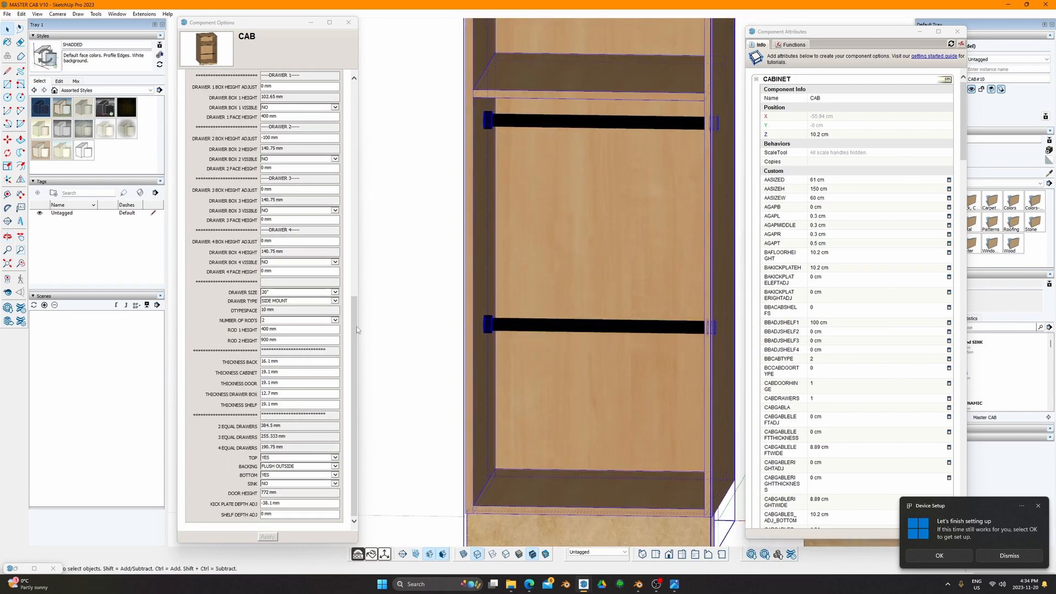
{"action": "middle_click", "coordinate": [315, 355]}
{"action": "middle_click_drag", "start_coordinate": [247, 330], "coordinate": [276, 352]}
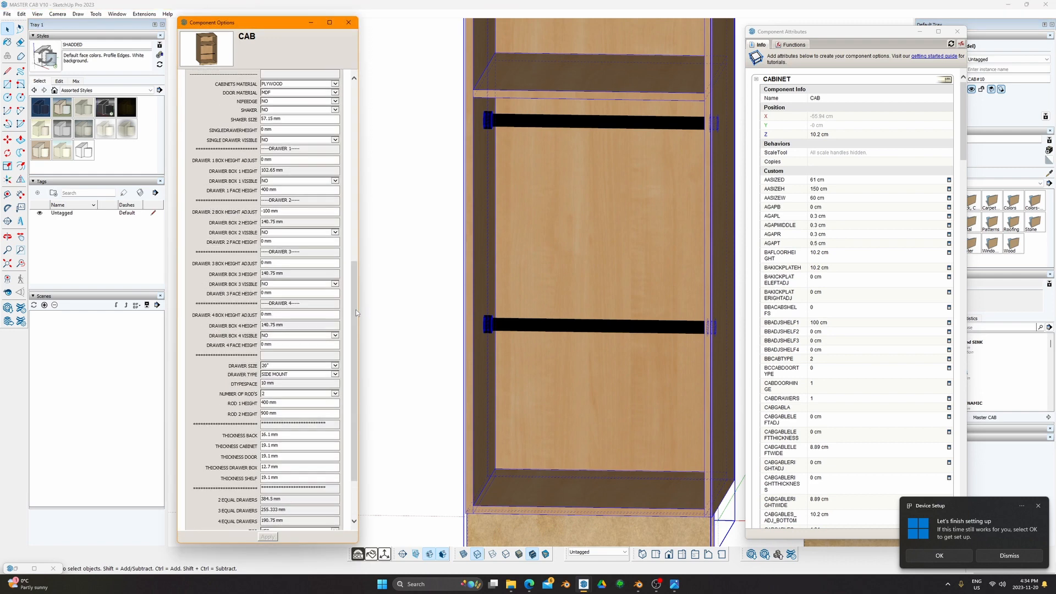
{"action": "scroll", "coordinate": [357, 312], "scroll_direction": "down", "scroll_amount": 2}
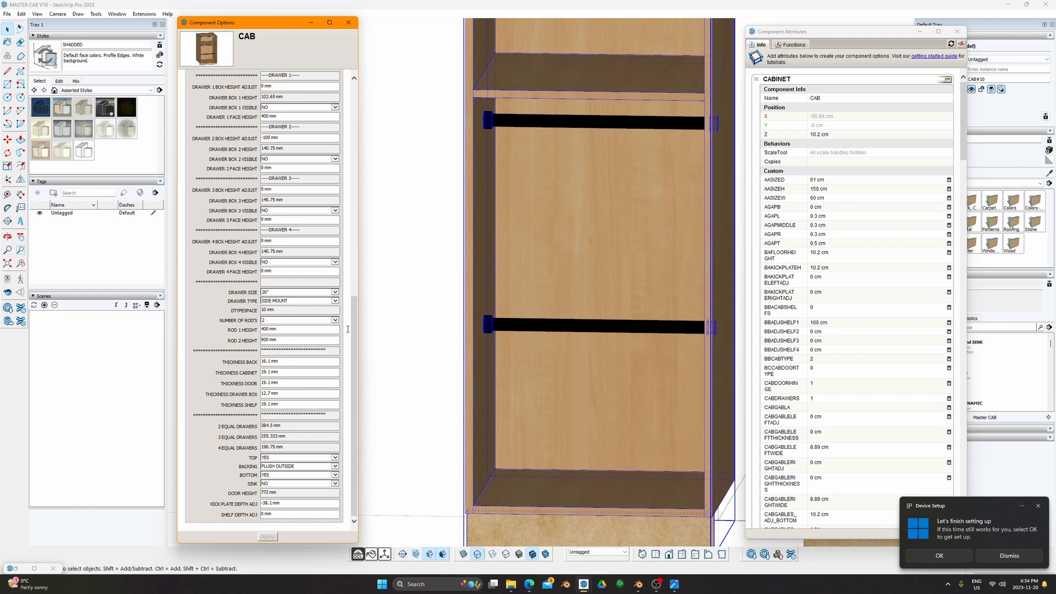
{"action": "mouse_move", "coordinate": [479, 330]}
{"action": "middle_mouse_down"}
{"action": "mouse_move", "coordinate": [908, 390]}
{"action": "mouse_move", "coordinate": [586, 344]}
{"action": "mouse_move", "coordinate": [528, 306]}
{"action": "mouse_move", "coordinate": [542, 318]}
{"action": "mouse_move", "coordinate": [512, 391]}
{"action": "mouse_move", "coordinate": [446, 401]}
{"action": "mouse_move", "coordinate": [584, 391]}
{"action": "middle_mouse_up"}
{"action": "left_click", "coordinate": [593, 335]}
{"action": "left_click", "coordinate": [476, 423]}
{"action": "middle_click_drag", "start_coordinate": [495, 398], "coordinate": [550, 372]}
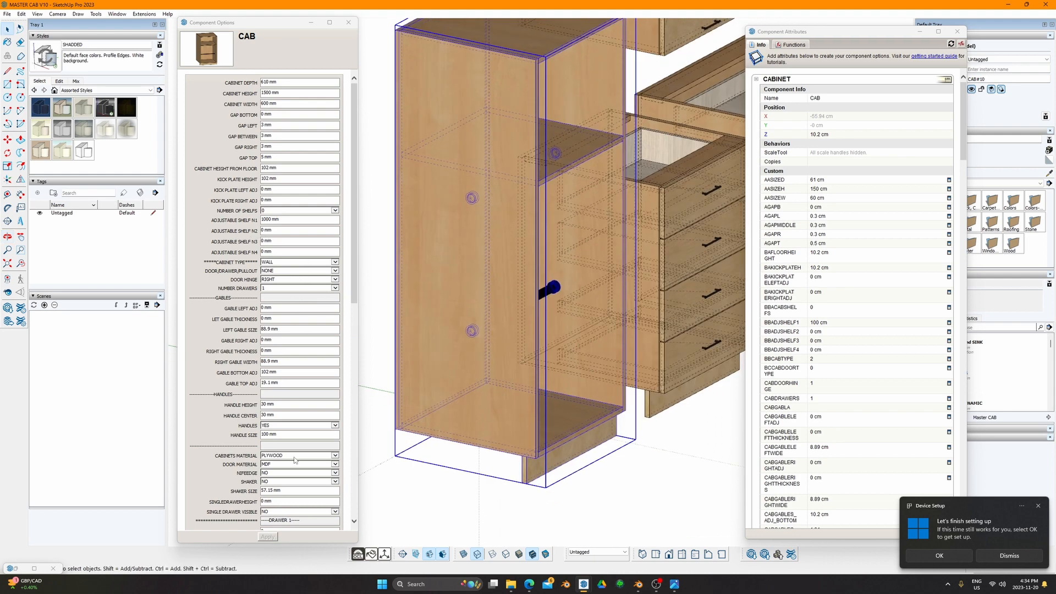
Step: Set THICKNESS BACK to 19.1 mm
{"action": "scroll", "coordinate": [263, 467], "scroll_direction": "down", "scroll_amount": 5}
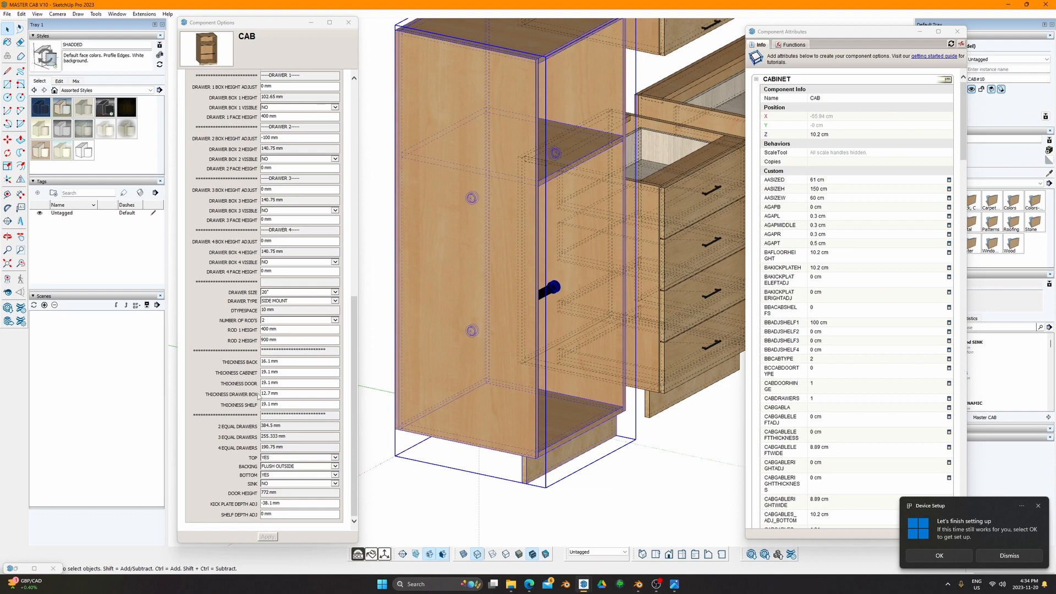
{"action": "left_click", "coordinate": [276, 363]}
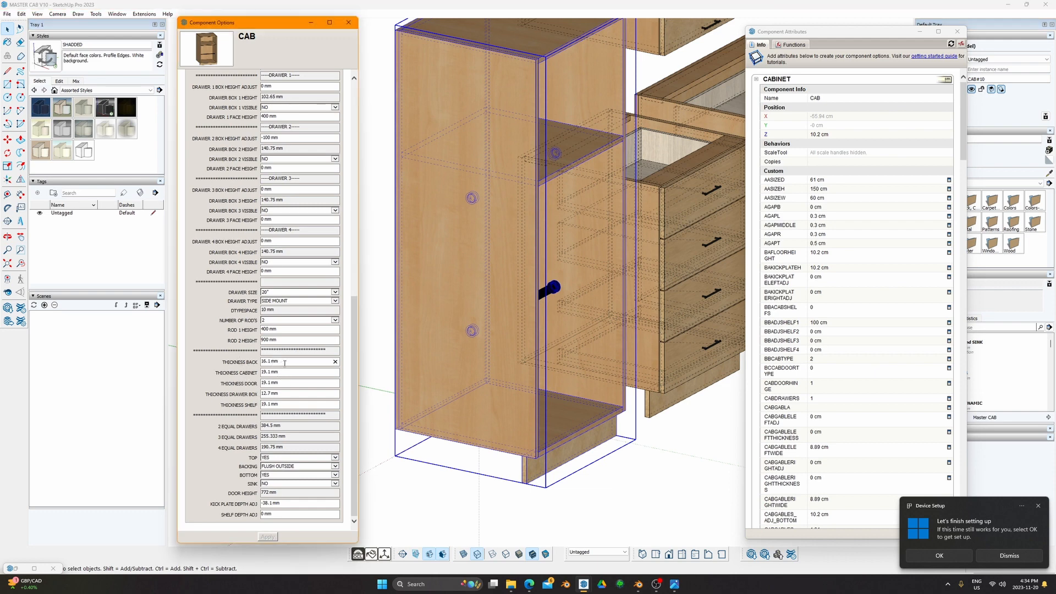
{"action": "left_click_drag", "start_coordinate": [281, 361], "coordinate": [248, 360]}
{"action": "type", "text": "19.1 mm"}
{"action": "key", "text": "Return"}
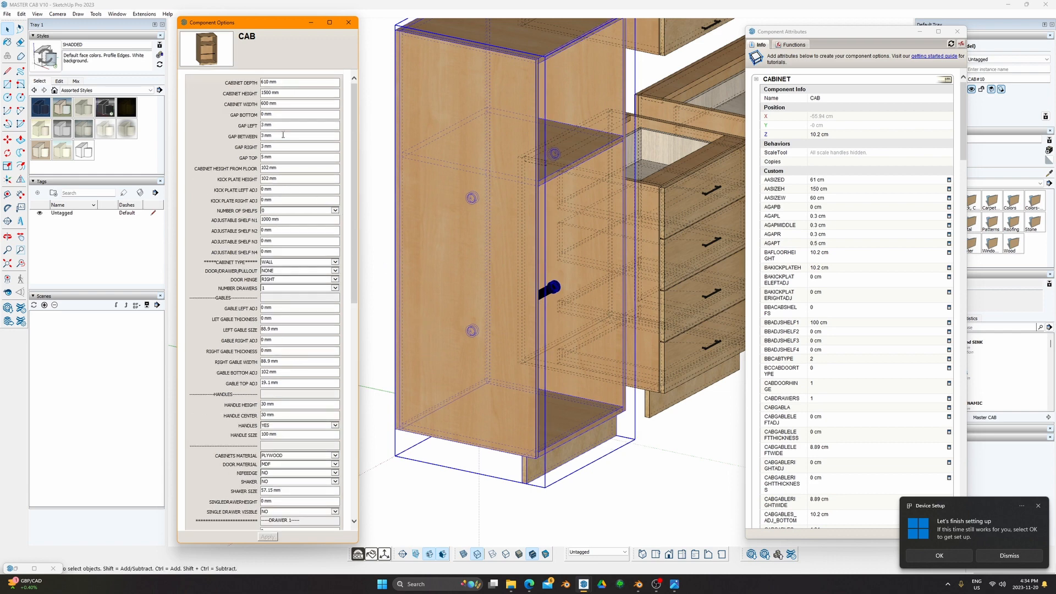
Step: Try a THICKNESS BACK of 38.1 mm
{"action": "triple_click", "coordinate": [262, 82]}
{"action": "left_click_drag", "start_coordinate": [353, 141], "coordinate": [344, 415]}
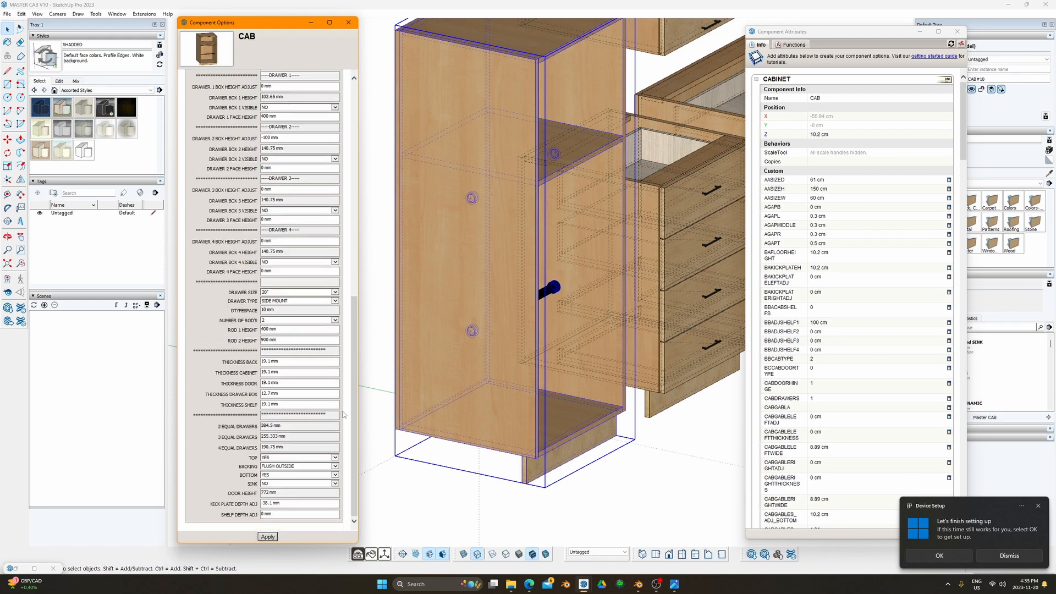
{"action": "triple_click", "coordinate": [283, 362]}
{"action": "type", "text": "38.1"}
{"action": "key", "text": "Return"}
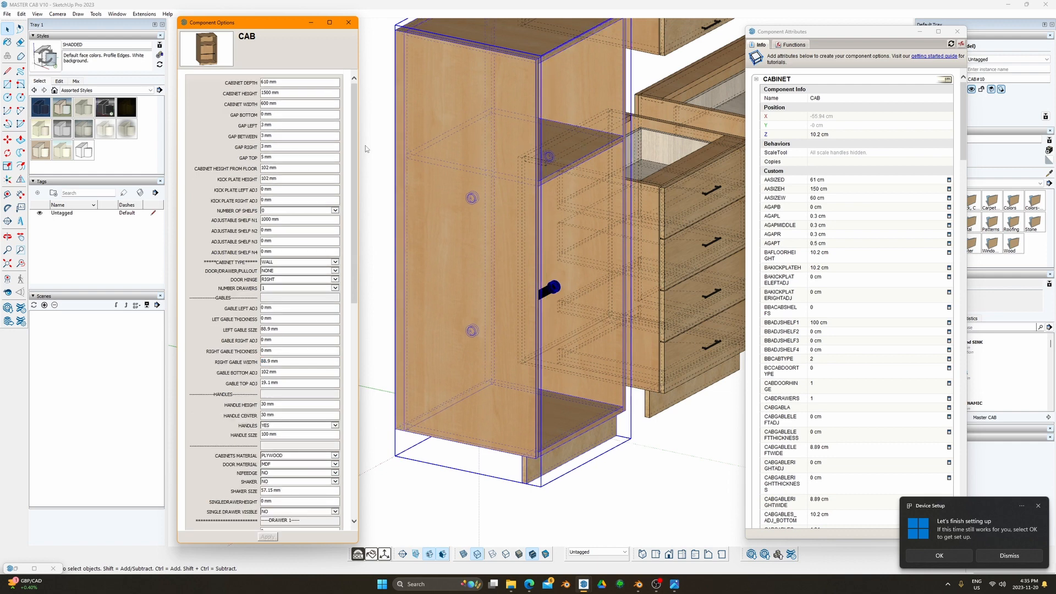
Step: Revert THICKNESS BACK to 16.1 mm
{"action": "triple_click", "coordinate": [278, 82]}
{"action": "left_click_drag", "start_coordinate": [355, 157], "coordinate": [355, 371]}
{"action": "left_click", "coordinate": [276, 361]}
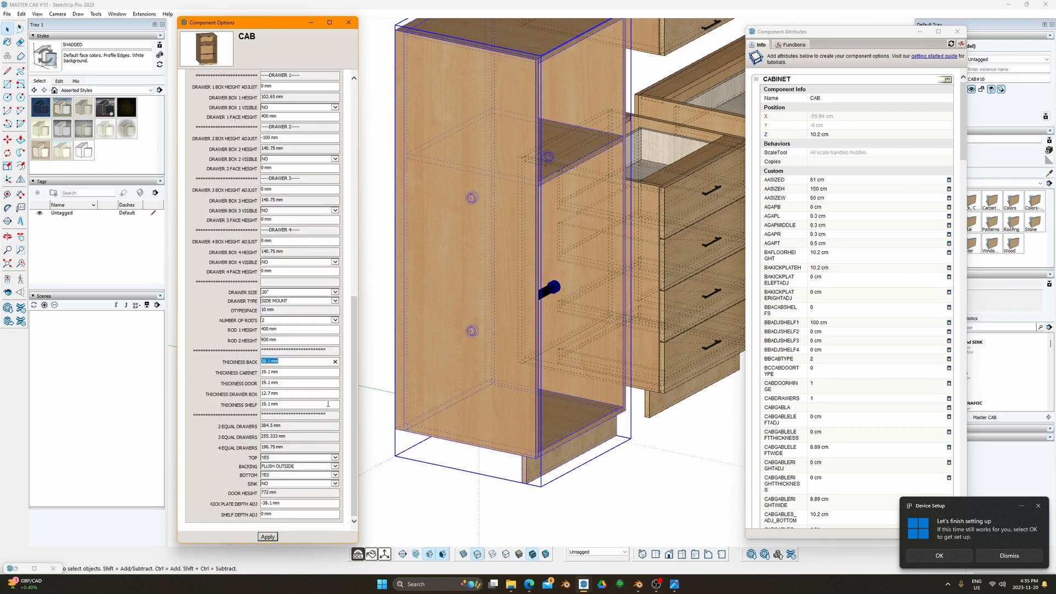
{"action": "type", "text": "16.1"}
{"action": "key", "text": "Return"}
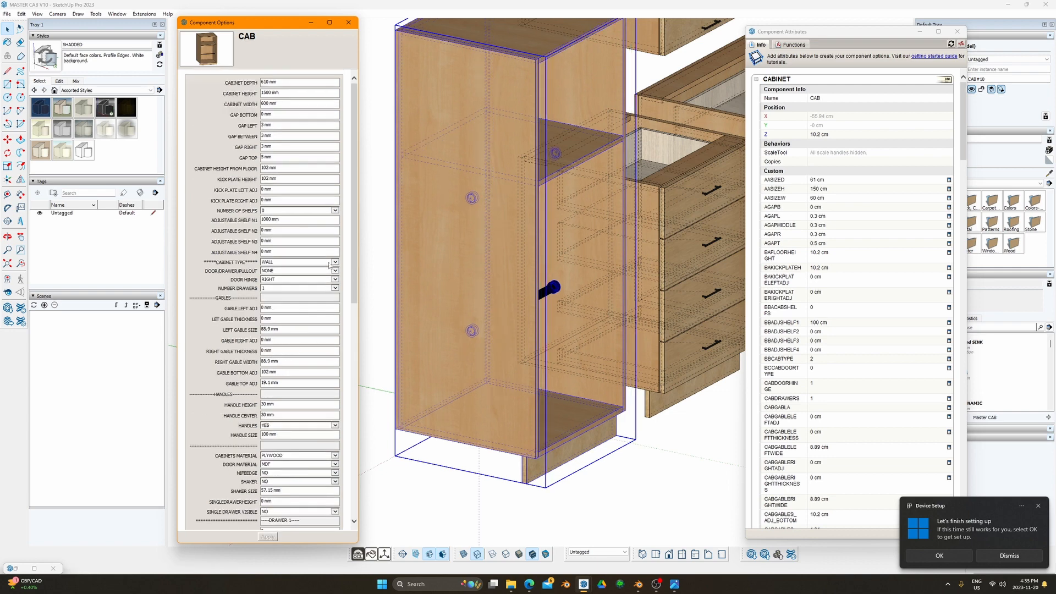
Step: Set THICKNESS CABINET to 16.1 mm
{"action": "scroll", "coordinate": [349, 254], "scroll_direction": "down", "scroll_amount": 10}
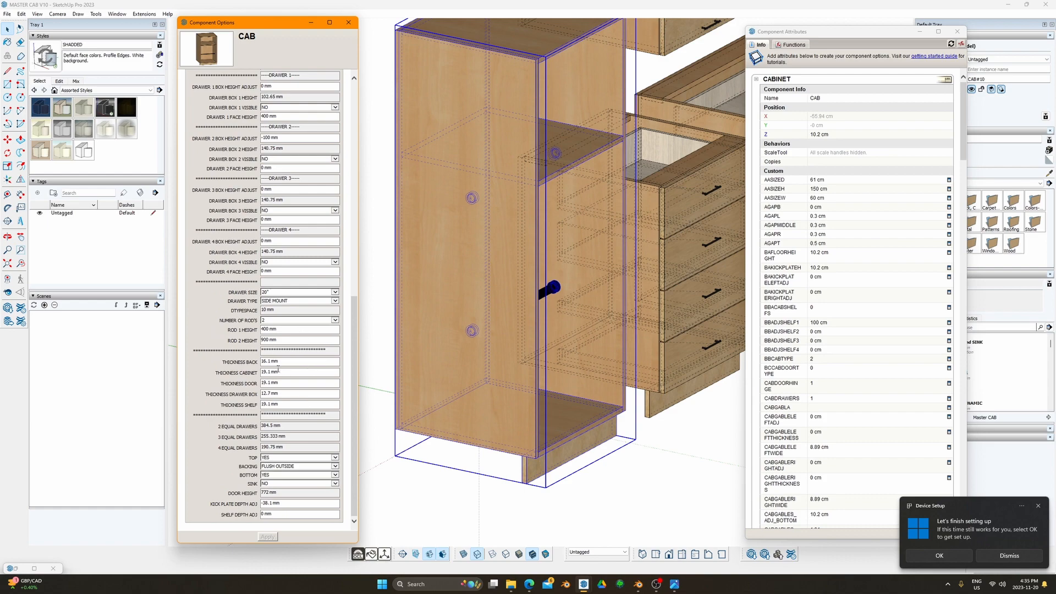
{"action": "middle_click_drag", "start_coordinate": [493, 323], "coordinate": [364, 306]}
{"action": "left_click", "coordinate": [282, 372]}
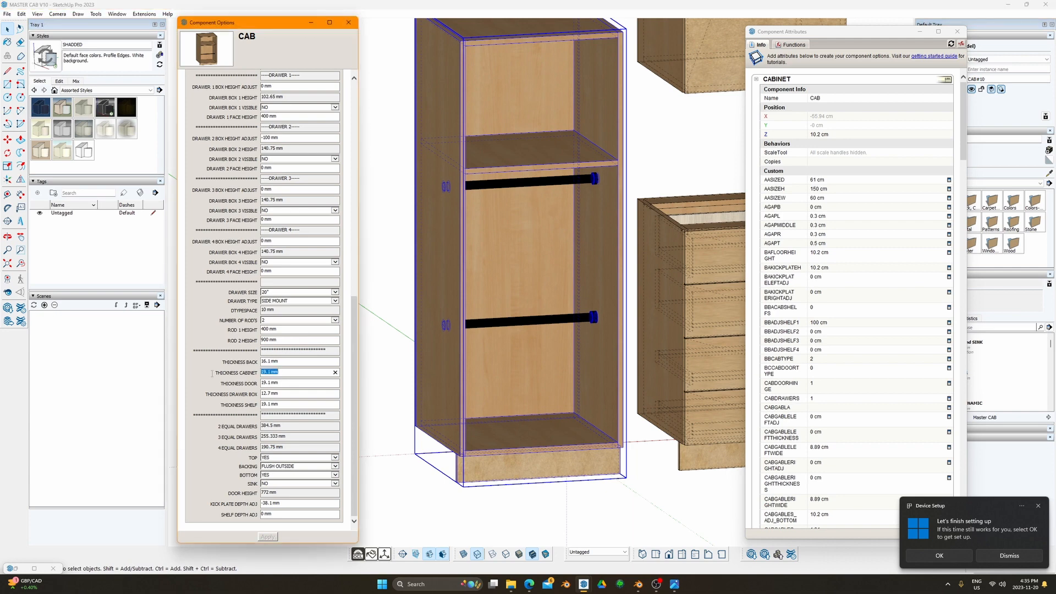
{"action": "type", "text": "16.1"}
{"action": "key", "text": "Return"}
{"action": "middle_click_drag", "start_coordinate": [554, 377], "coordinate": [468, 375]}
{"action": "key", "text": "F2"}
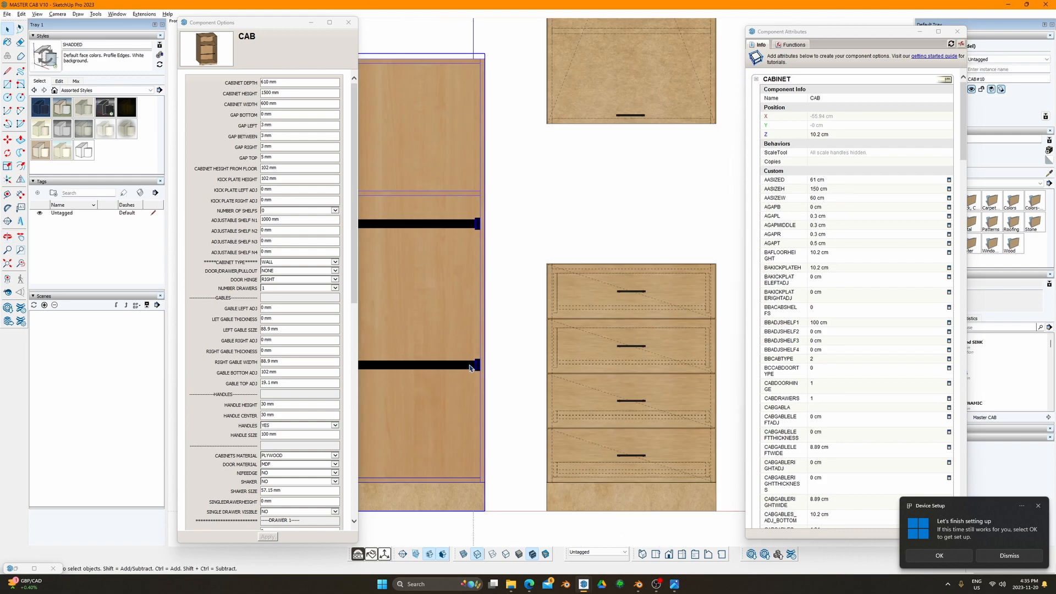
{"action": "middle_click_drag", "start_coordinate": [503, 310], "coordinate": [594, 257], "text": "shift"}
{"action": "scroll", "coordinate": [468, 303], "scroll_direction": "up", "scroll_amount": 3}
{"action": "middle_click_drag", "start_coordinate": [446, 312], "coordinate": [483, 291], "text": "shift"}
{"action": "scroll", "coordinate": [436, 299], "scroll_direction": "up", "scroll_amount": 8}
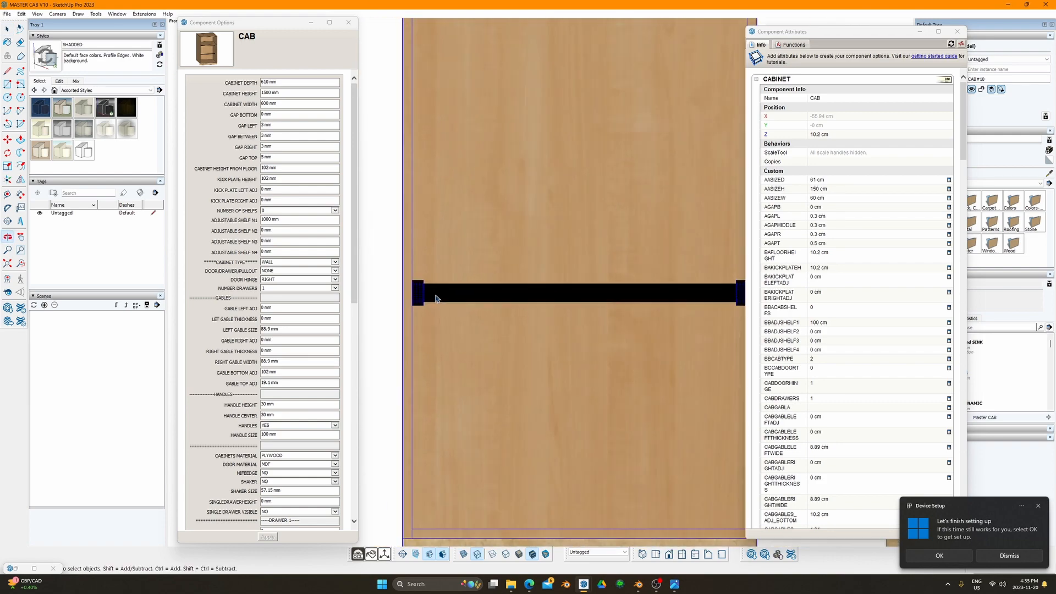
{"action": "scroll", "coordinate": [419, 292], "scroll_direction": "down", "scroll_amount": 6}
{"action": "middle_click_drag", "start_coordinate": [667, 303], "coordinate": [506, 312], "text": "shift"}
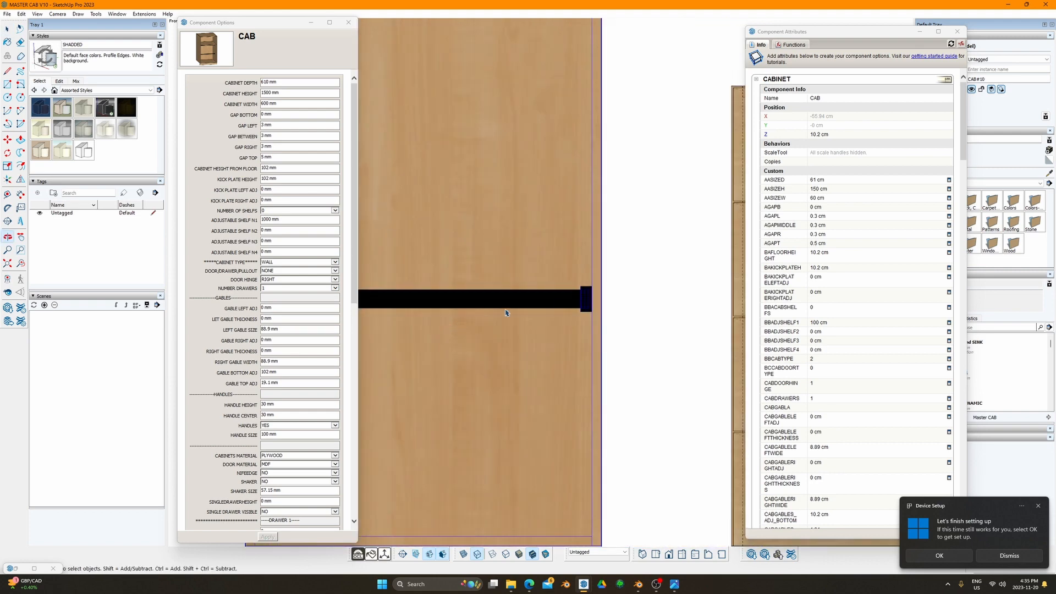
{"action": "scroll", "coordinate": [556, 300], "scroll_direction": "down", "scroll_amount": 4}
{"action": "middle_click_drag", "start_coordinate": [534, 254], "coordinate": [586, 365], "text": "shift"}
{"action": "scroll", "coordinate": [482, 222], "scroll_direction": "up", "scroll_amount": 4}
{"action": "scroll", "coordinate": [480, 222], "scroll_direction": "down", "scroll_amount": 5}
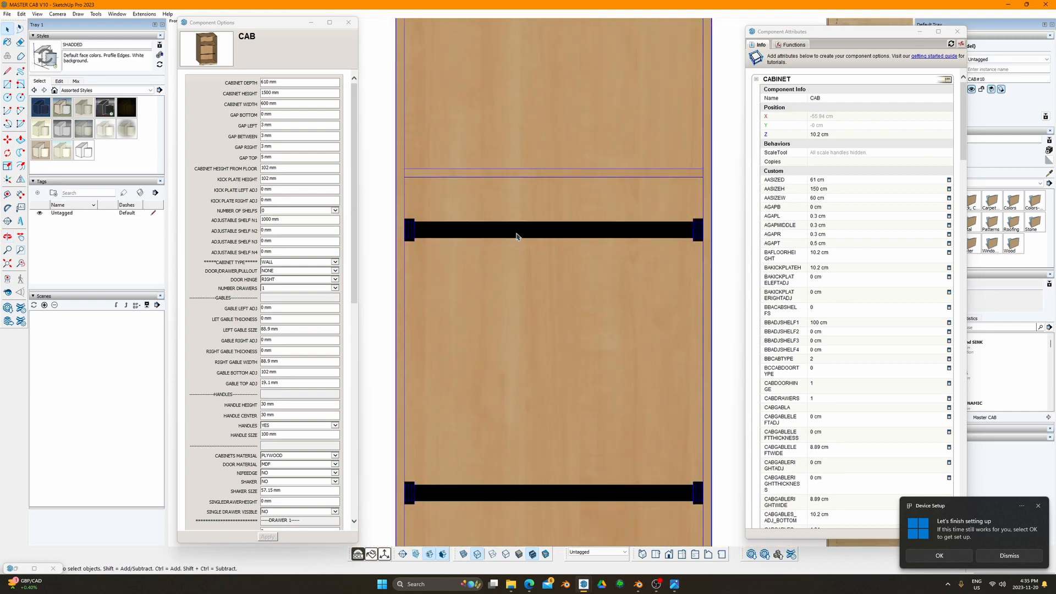
{"action": "middle_click_drag", "start_coordinate": [554, 259], "coordinate": [507, 271]}
{"action": "key", "text": "F3"}
{"action": "scroll", "coordinate": [507, 271], "scroll_direction": "down", "scroll_amount": 3}
{"action": "middle_click_drag", "start_coordinate": [451, 300], "coordinate": [558, 233], "text": "shift"}
{"action": "scroll", "coordinate": [558, 233], "scroll_direction": "up", "scroll_amount": 3}
{"action": "middle_click_drag", "start_coordinate": [477, 262], "coordinate": [459, 187], "text": "shift"}
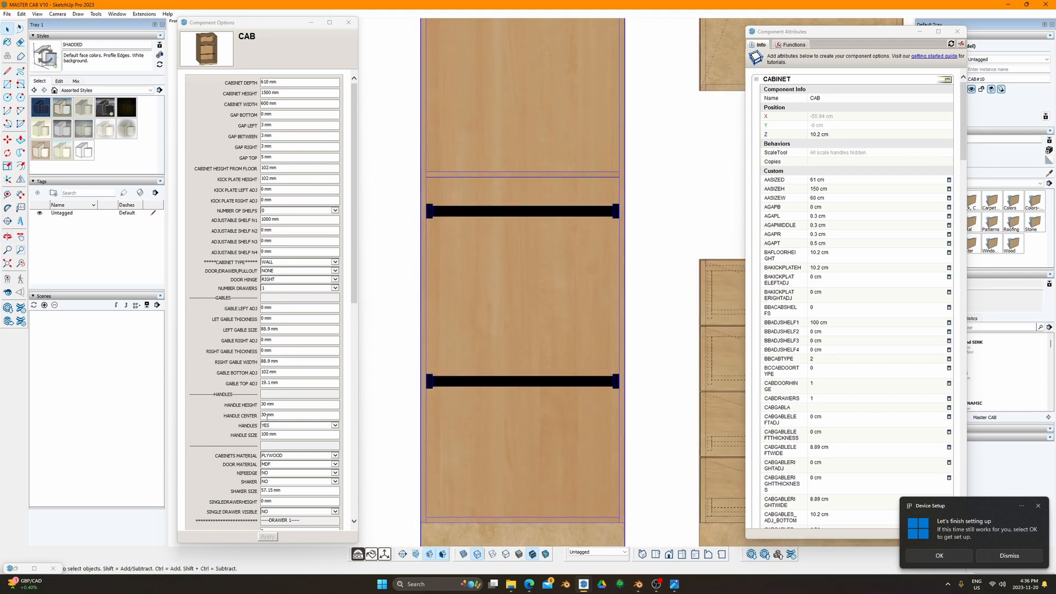
{"action": "scroll", "coordinate": [266, 414], "scroll_direction": "down", "scroll_amount": 4}
{"action": "scroll", "coordinate": [266, 413], "scroll_direction": "down", "scroll_amount": 5}
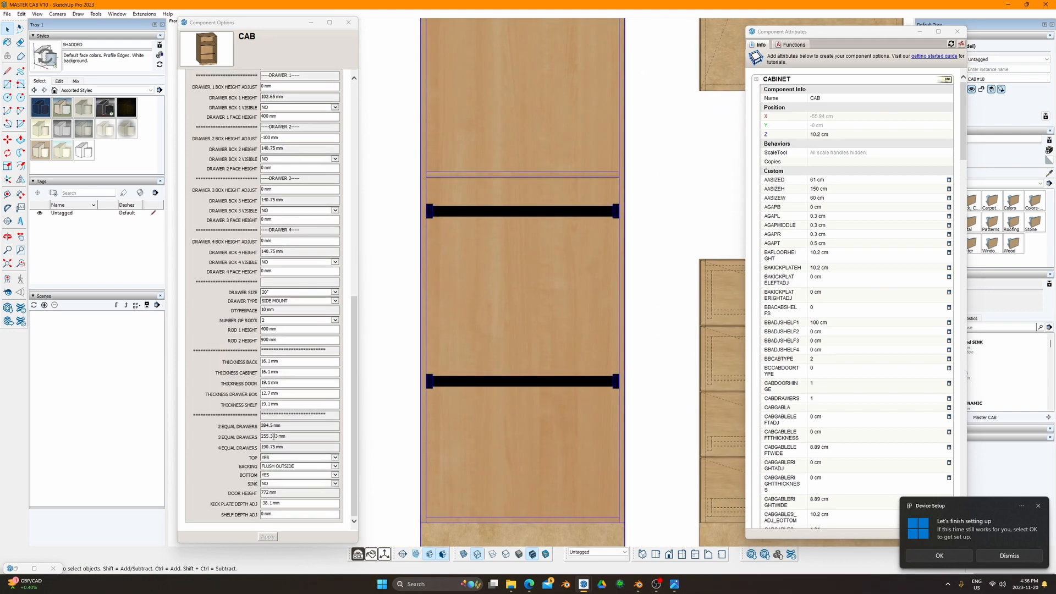
{"action": "scroll", "coordinate": [407, 341], "scroll_direction": "down", "scroll_amount": 5}
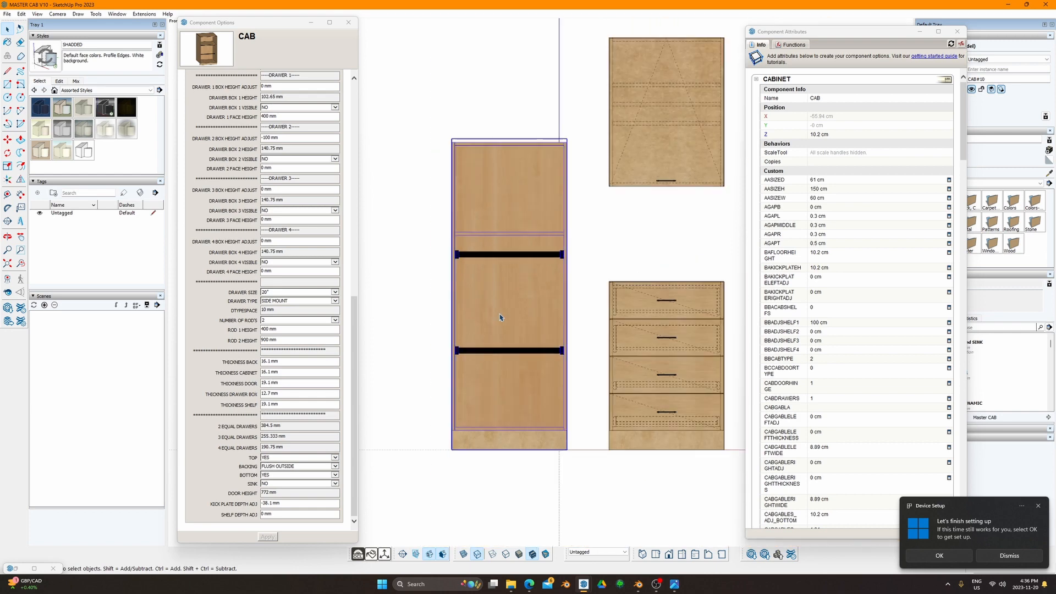
{"action": "middle_click_drag", "start_coordinate": [499, 313], "coordinate": [533, 341]}
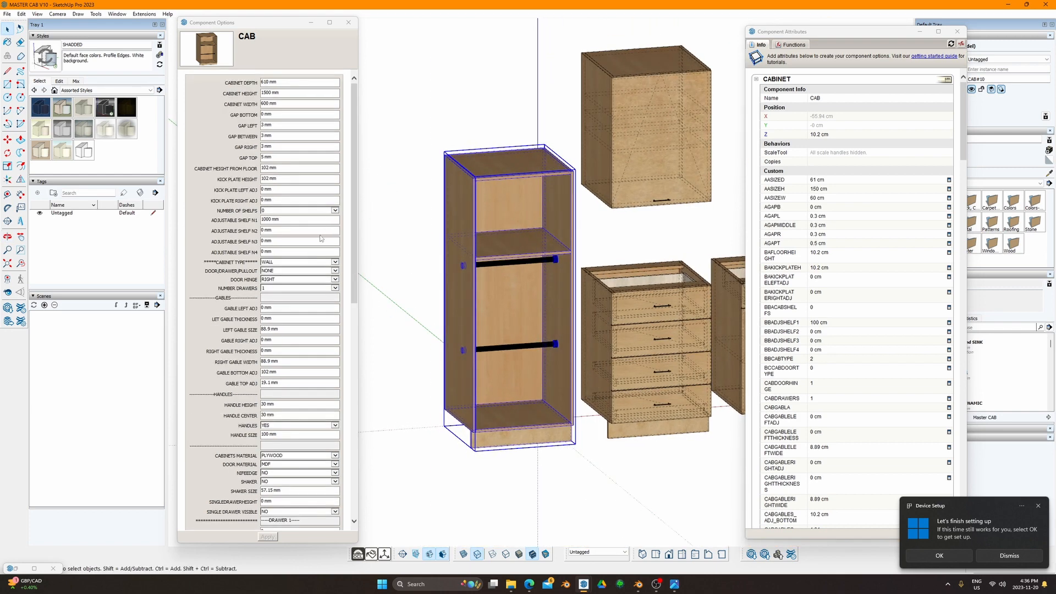
{"action": "left_click", "coordinate": [325, 273]}
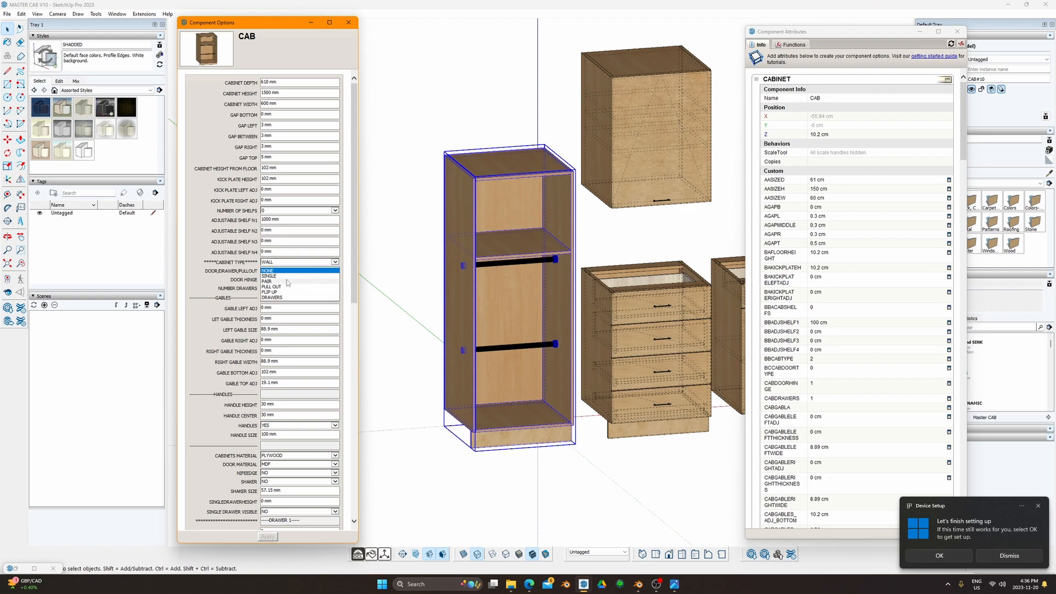
{"action": "left_click", "coordinate": [323, 281]}
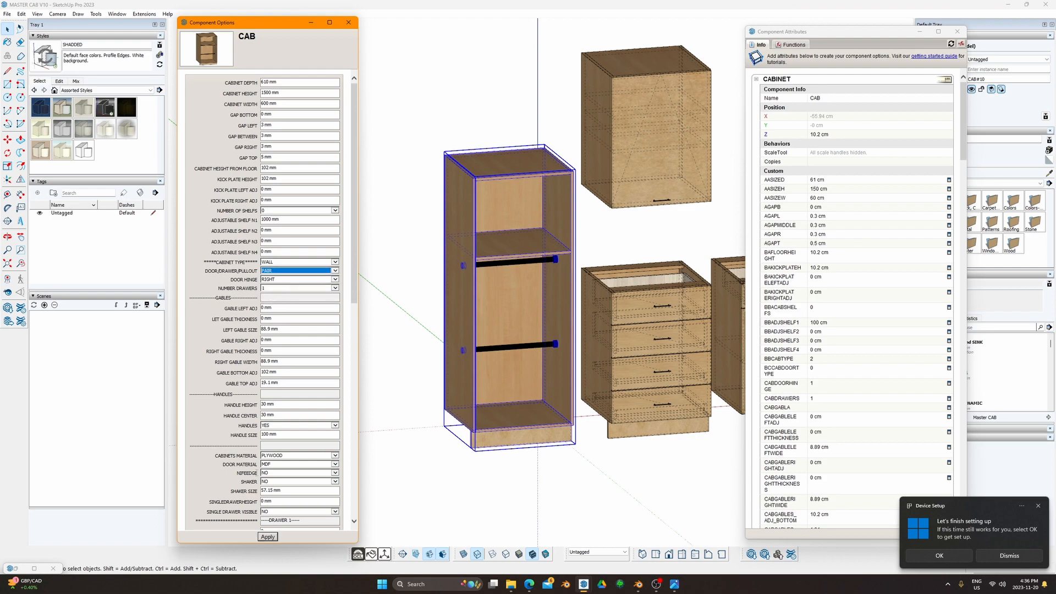
{"action": "left_click", "coordinate": [277, 535]}
{"action": "middle_click_drag", "start_coordinate": [482, 310], "coordinate": [608, 453]}
{"action": "key", "text": "F8"}
{"action": "scroll", "coordinate": [538, 365], "scroll_direction": "up", "scroll_amount": 2}
{"action": "middle_click_drag", "start_coordinate": [592, 368], "coordinate": [466, 391], "text": "shift"}
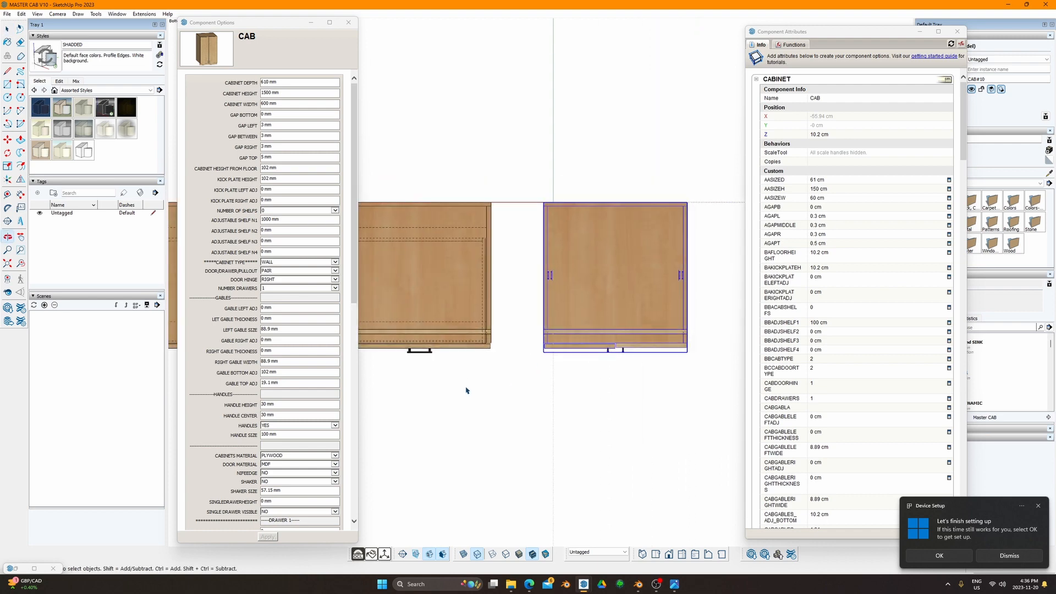
{"action": "key", "text": "F4"}
{"action": "scroll", "coordinate": [533, 337], "scroll_direction": "down", "scroll_amount": 2}
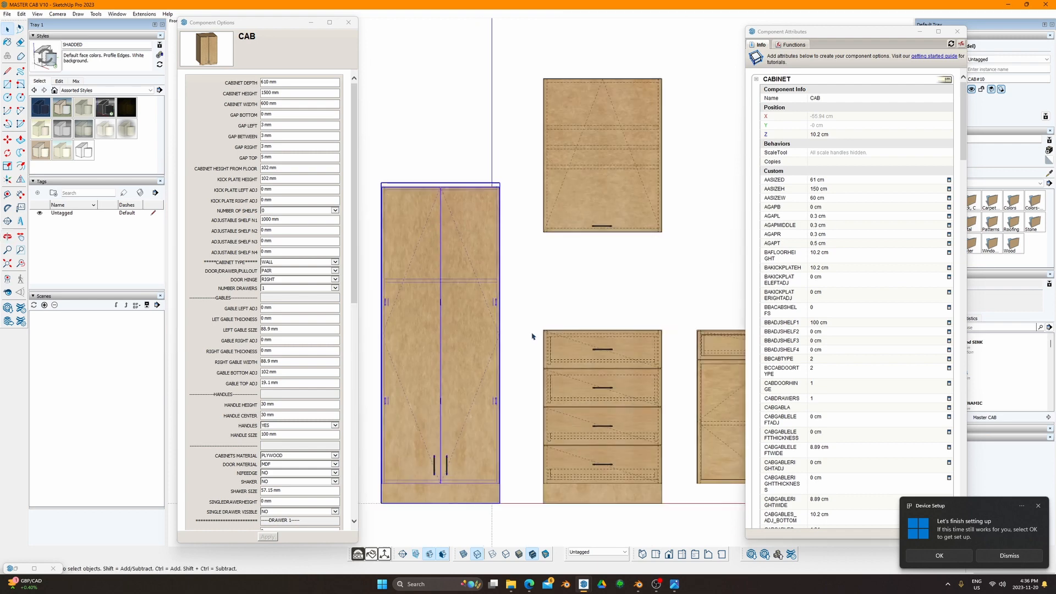
{"action": "key", "text": "F8"}
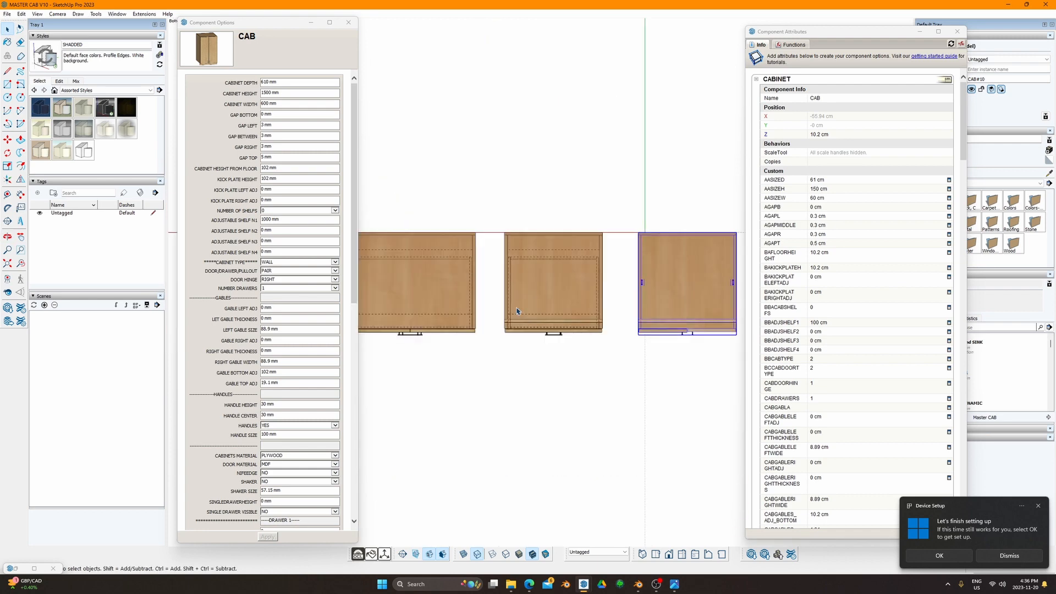
{"action": "key", "text": "F4"}
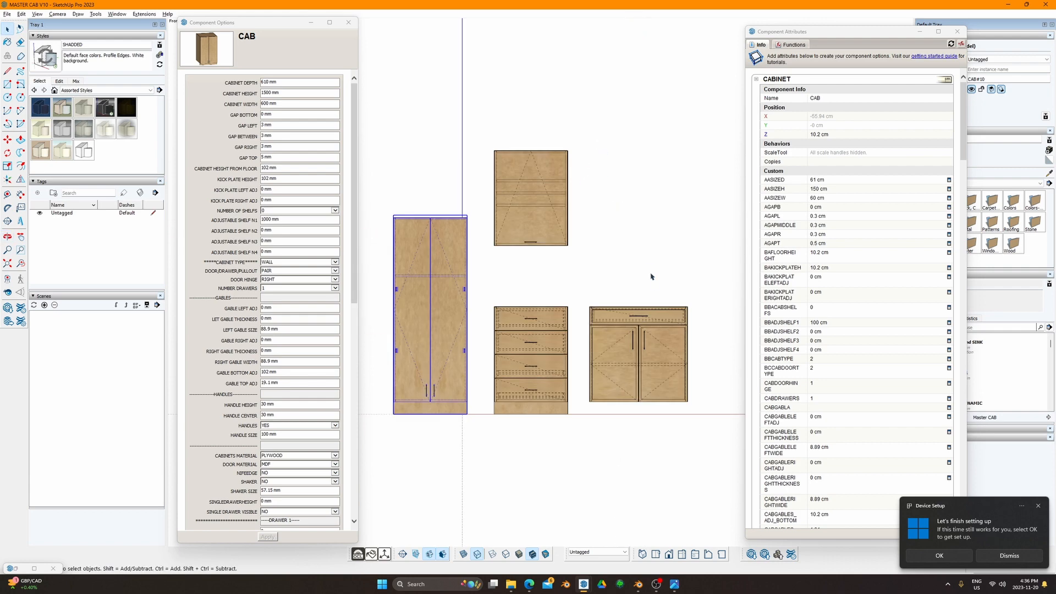
{"action": "key", "text": "F6"}
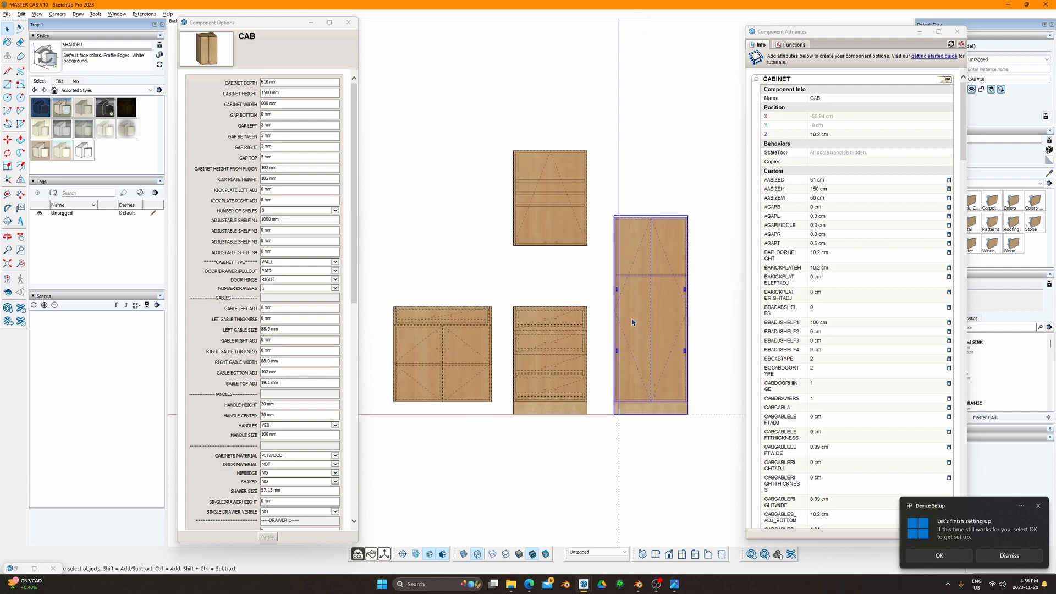
{"action": "key", "text": "F4"}
{"action": "key", "text": "F3"}
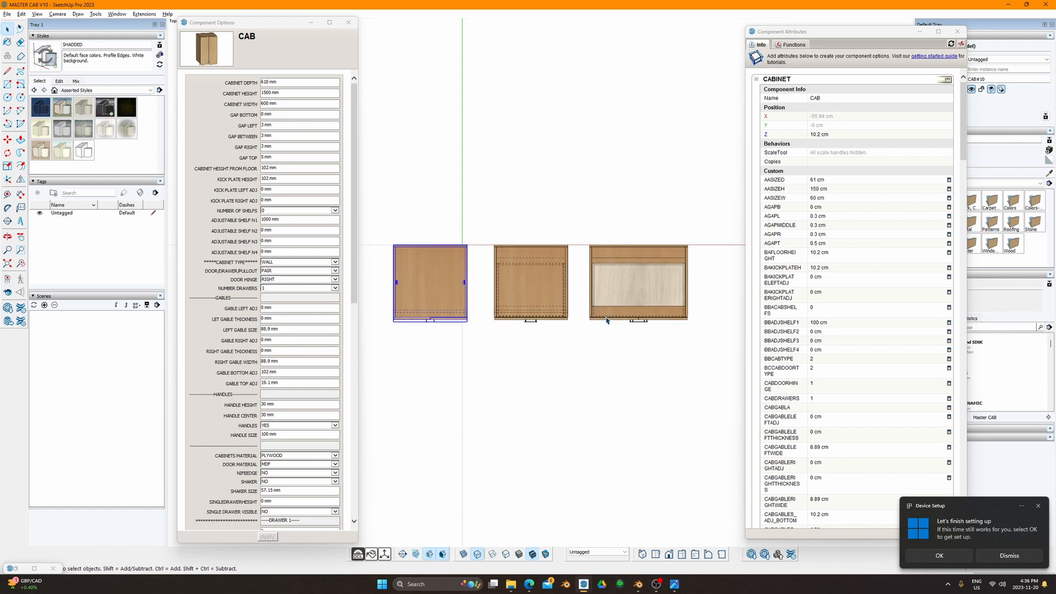
{"action": "scroll", "coordinate": [456, 327], "scroll_direction": "up", "scroll_amount": 6}
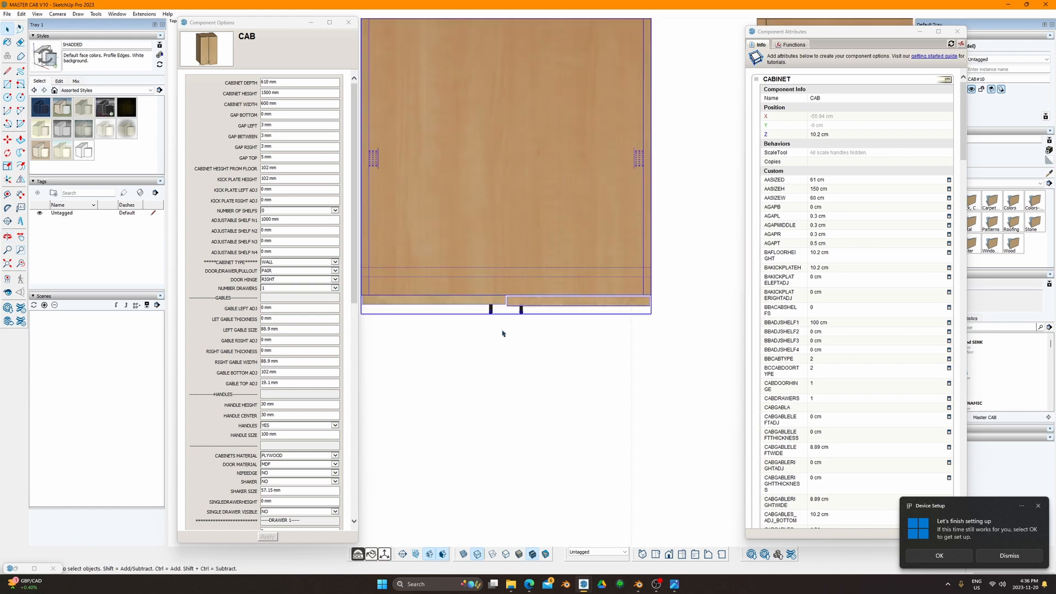
{"action": "scroll", "coordinate": [495, 319], "scroll_direction": "down", "scroll_amount": 3}
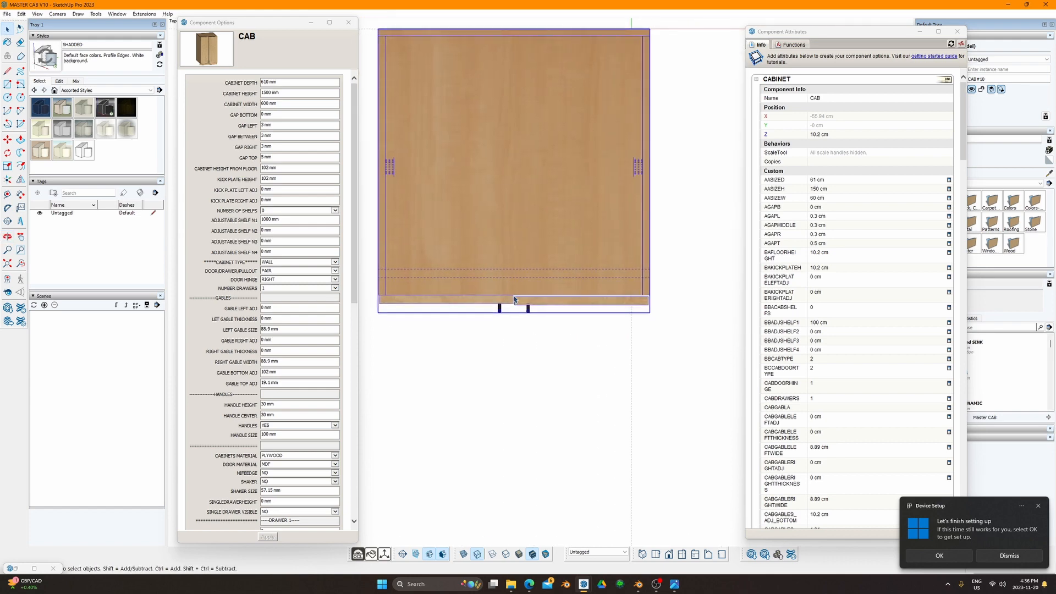
{"action": "left_click", "coordinate": [503, 306]}
{"action": "scroll", "coordinate": [503, 306], "scroll_direction": "up", "scroll_amount": 4}
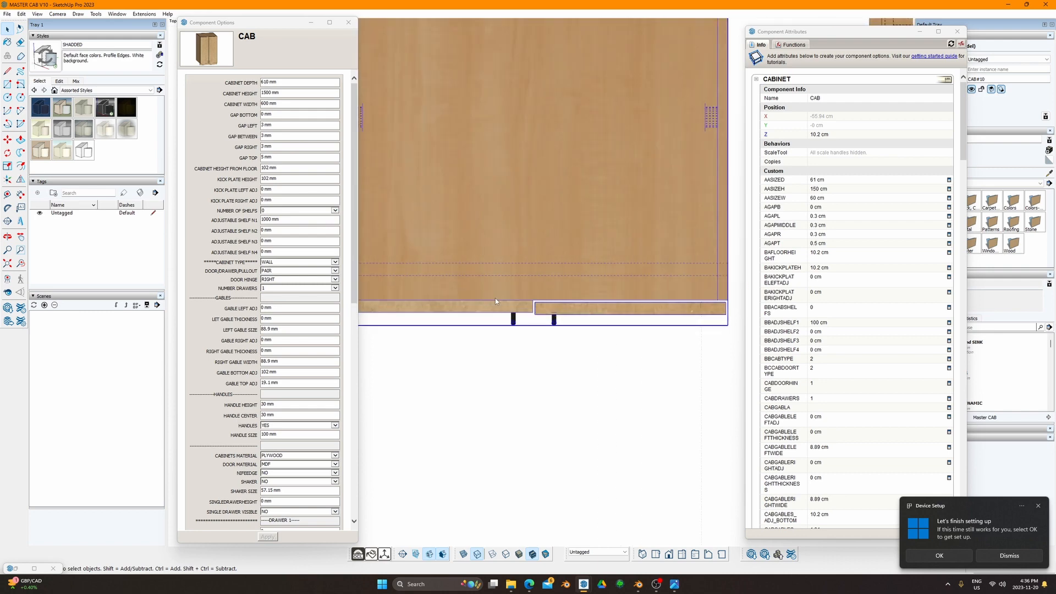
{"action": "scroll", "coordinate": [530, 319], "scroll_direction": "down", "scroll_amount": 2}
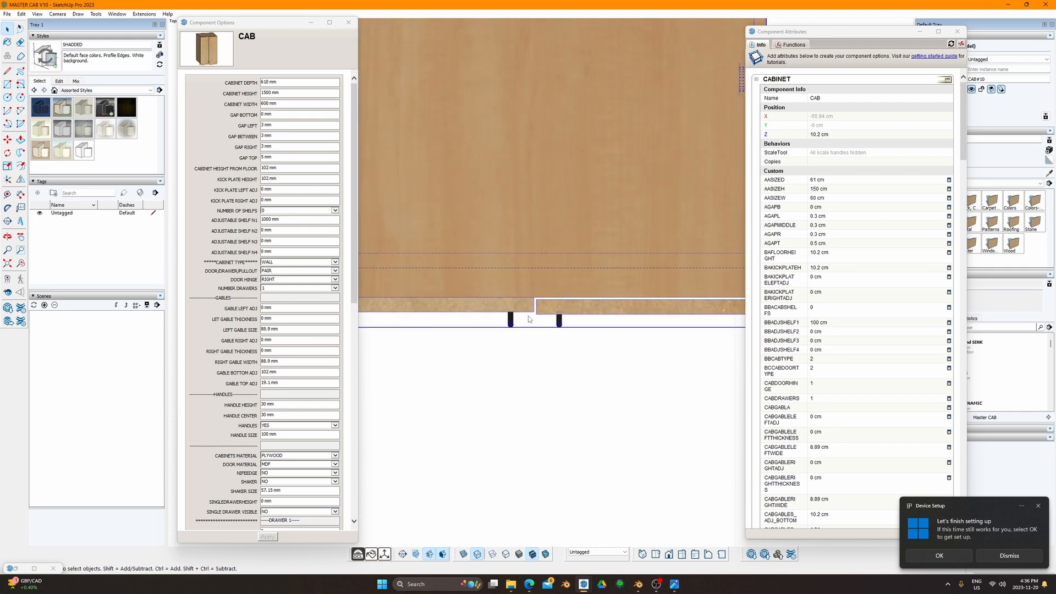
{"action": "mouse_move", "coordinate": [565, 307]}
{"action": "middle_mouse_down", "text": "shift"}
{"action": "mouse_move", "coordinate": [443, 321]}
{"action": "mouse_move", "coordinate": [535, 281]}
{"action": "middle_mouse_up", "text": "shift"}
{"action": "scroll", "coordinate": [481, 312], "scroll_direction": "up", "scroll_amount": 1}
{"action": "scroll", "coordinate": [481, 312], "scroll_direction": "down", "scroll_amount": 2}
{"action": "scroll", "coordinate": [481, 312], "scroll_direction": "down", "scroll_amount": 3}
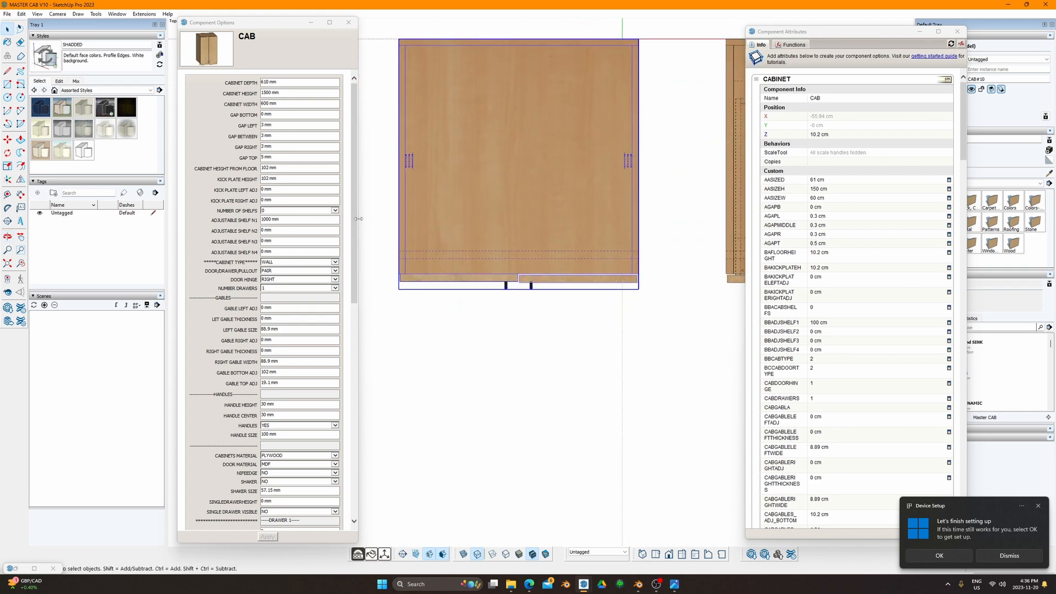
{"action": "left_click_drag", "start_coordinate": [357, 220], "coordinate": [355, 216]}
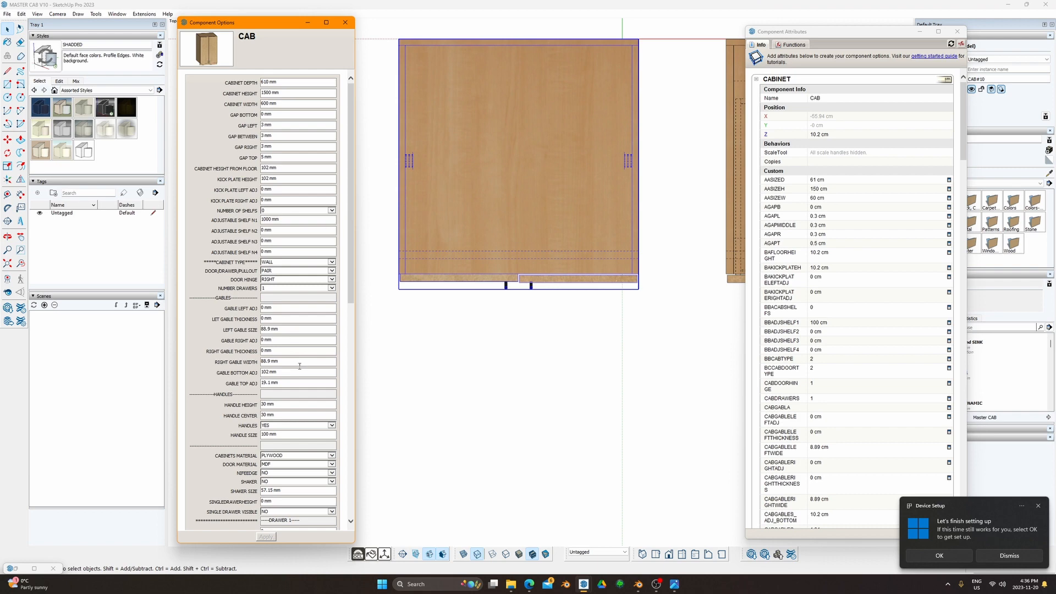
{"action": "scroll", "coordinate": [300, 365], "scroll_direction": "down", "scroll_amount": 10}
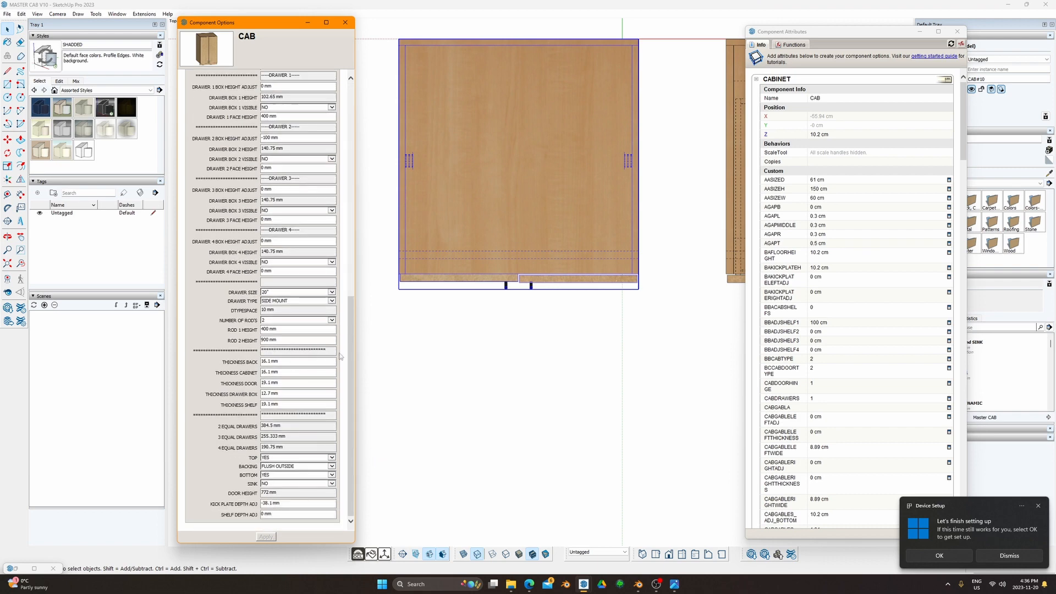
{"action": "scroll", "coordinate": [356, 300], "scroll_direction": "up", "scroll_amount": 5}
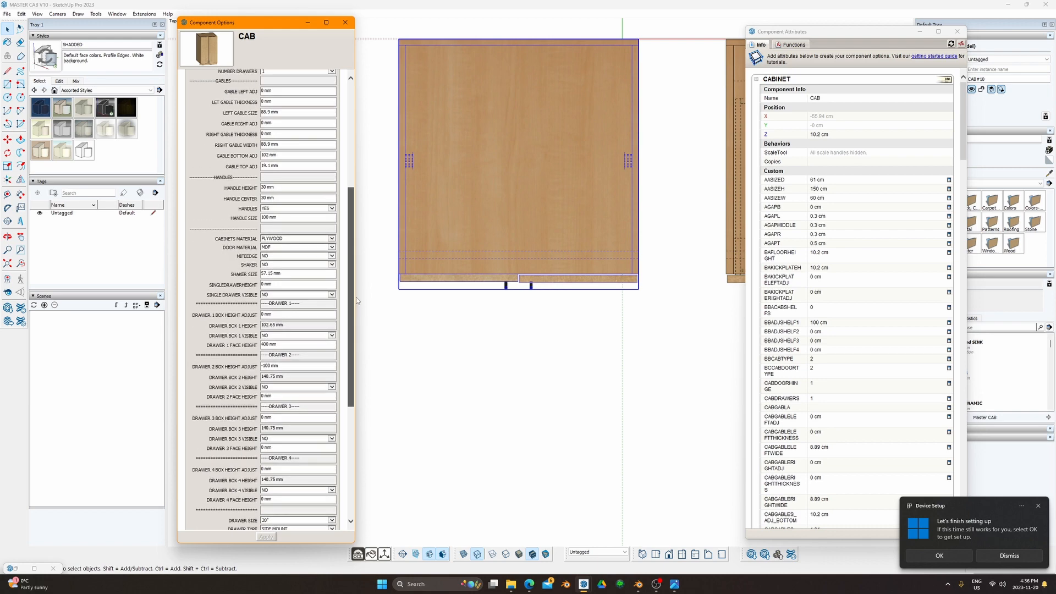
{"action": "scroll", "coordinate": [357, 300], "scroll_direction": "down", "scroll_amount": 5}
{"action": "scroll", "coordinate": [531, 284], "scroll_direction": "up", "scroll_amount": 1}
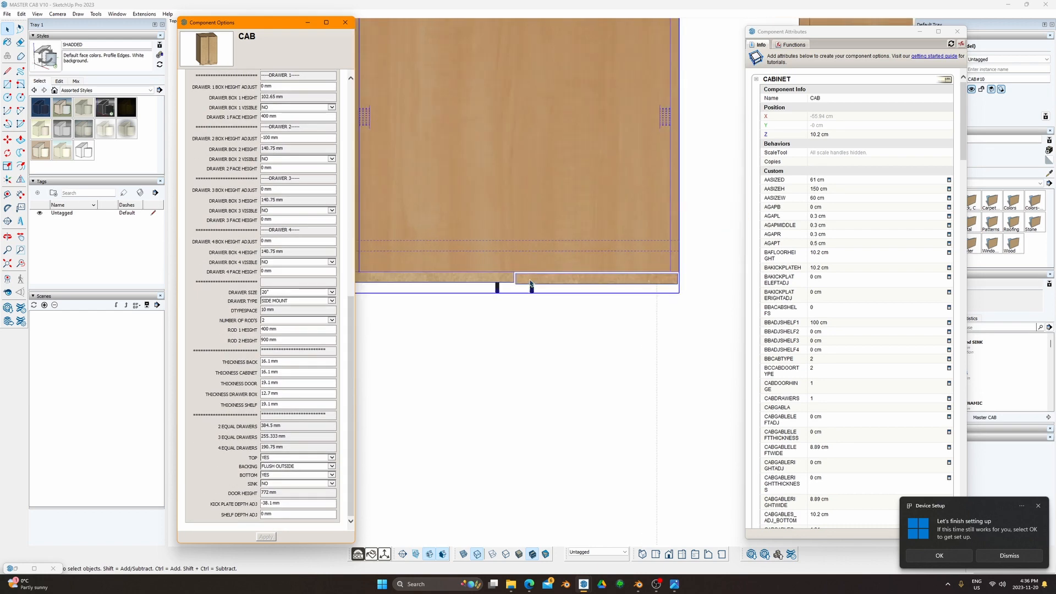
{"action": "scroll", "coordinate": [531, 284], "scroll_direction": "up", "scroll_amount": 1}
{"action": "scroll", "coordinate": [320, 149], "scroll_direction": "up", "scroll_amount": 4}
{"action": "scroll", "coordinate": [424, 163], "scroll_direction": "up", "scroll_amount": 3}
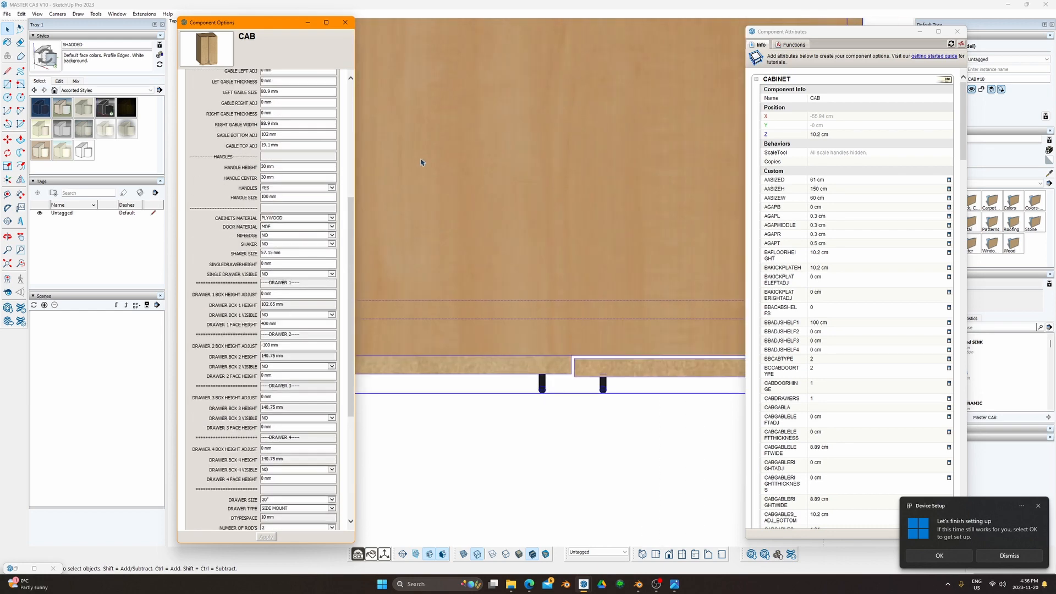
{"action": "scroll", "coordinate": [424, 163], "scroll_direction": "down", "scroll_amount": 4}
{"action": "middle_click_drag", "start_coordinate": [423, 164], "coordinate": [481, 228], "text": "shift"}
{"action": "scroll", "coordinate": [293, 175], "scroll_direction": "up", "scroll_amount": 5}
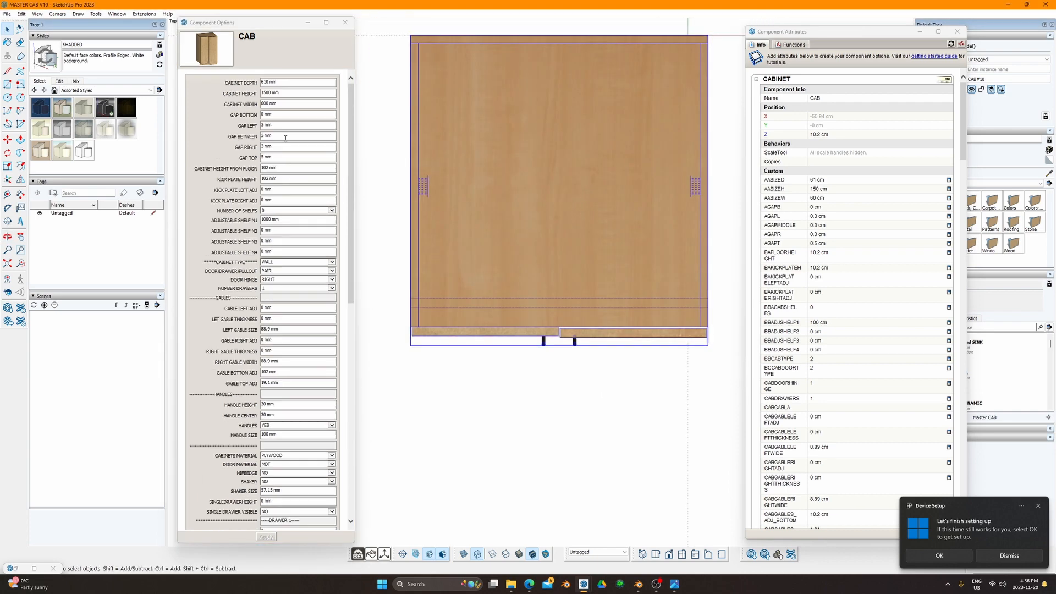
{"action": "left_click", "coordinate": [271, 103]}
{"action": "type", "text": "50"}
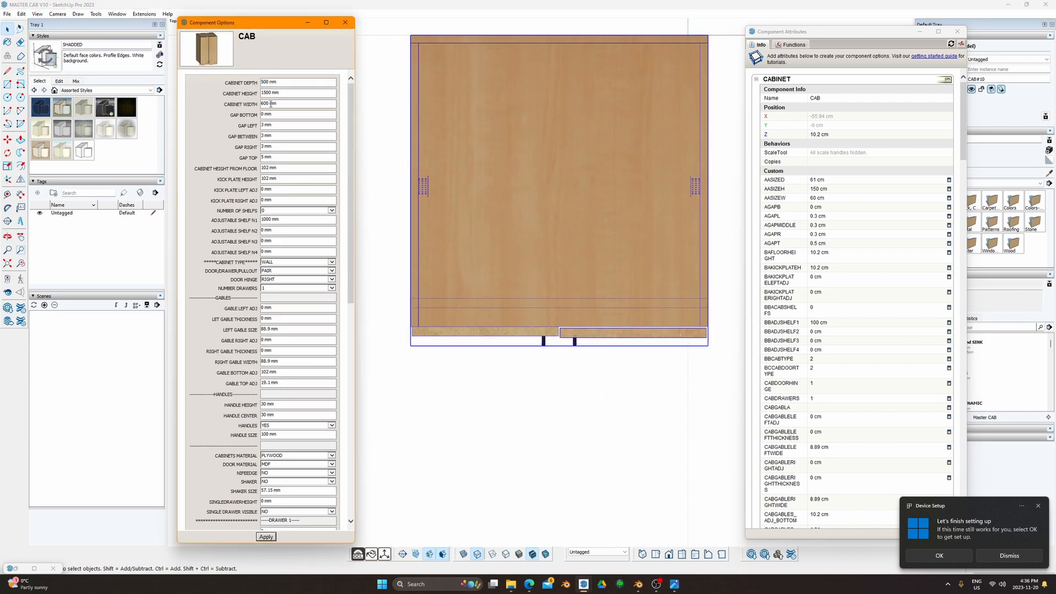
{"action": "key", "text": "Return"}
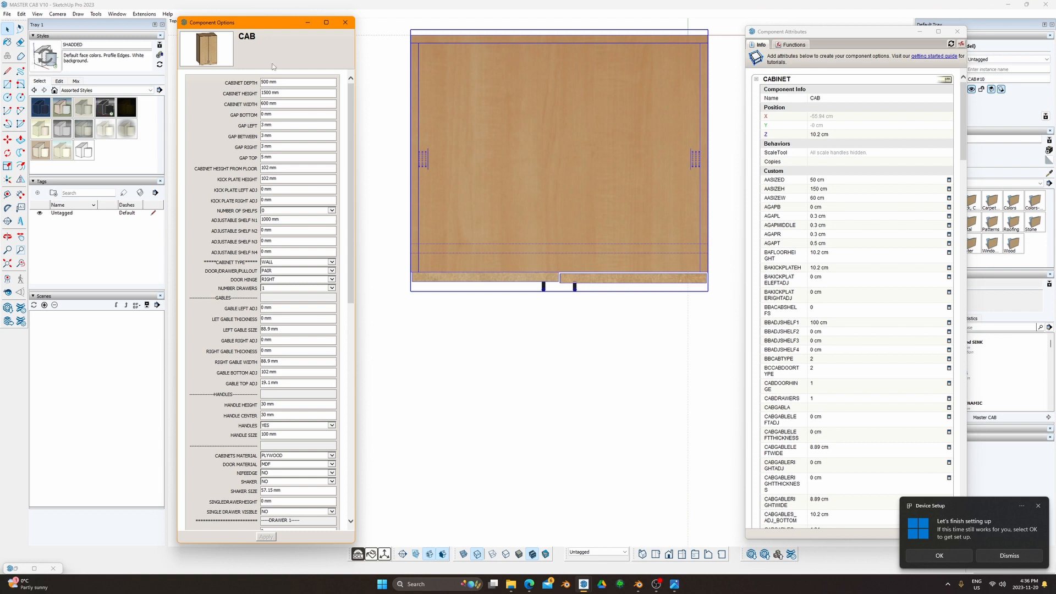
{"action": "left_click_drag", "start_coordinate": [288, 81], "coordinate": [245, 104]}
{"action": "type", "text": "610"}
{"action": "key", "text": "Return"}
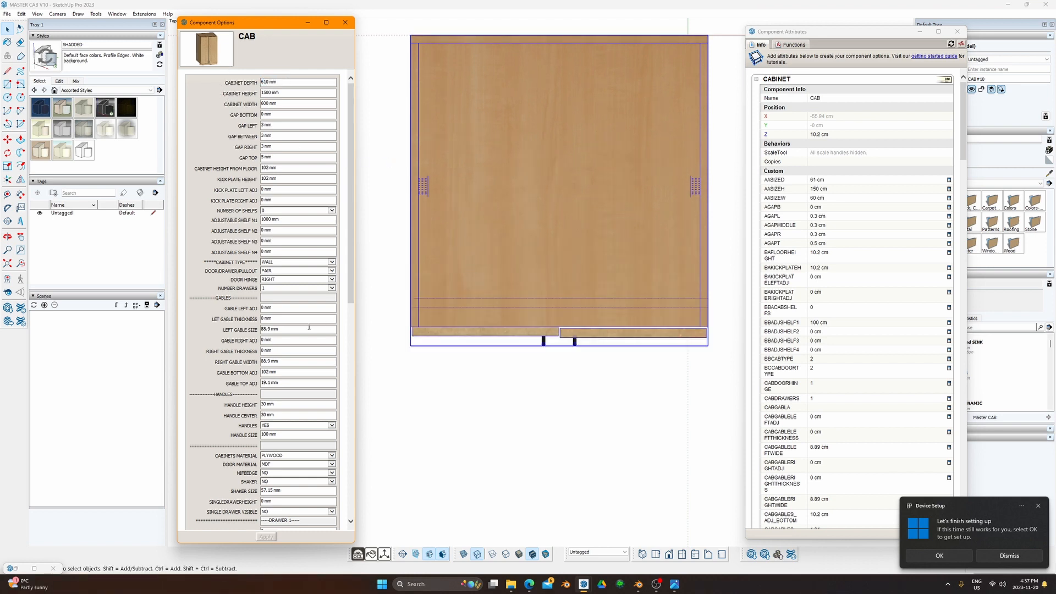
{"action": "scroll", "coordinate": [310, 329], "scroll_direction": "down", "scroll_amount": 5}
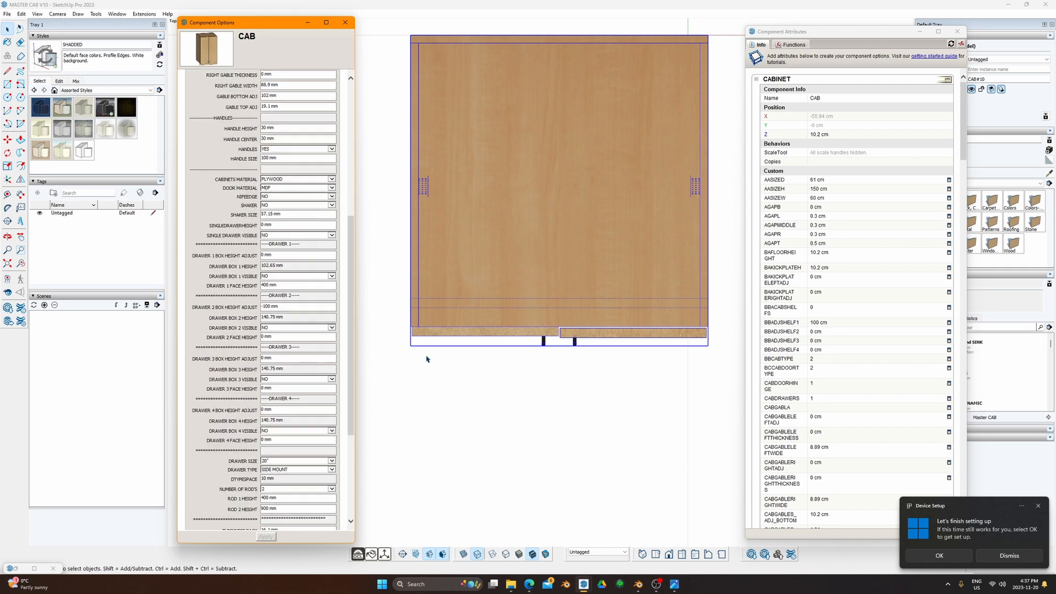
{"action": "scroll", "coordinate": [569, 338], "scroll_direction": "up", "scroll_amount": 4}
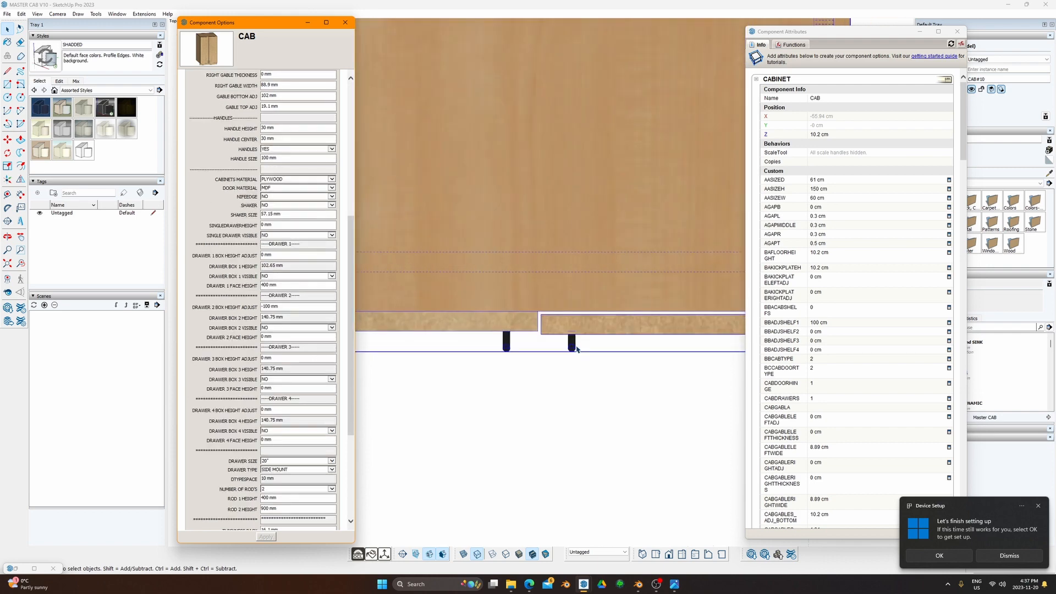
{"action": "scroll", "coordinate": [576, 349], "scroll_direction": "down", "scroll_amount": 2}
{"action": "scroll", "coordinate": [563, 348], "scroll_direction": "up", "scroll_amount": 3}
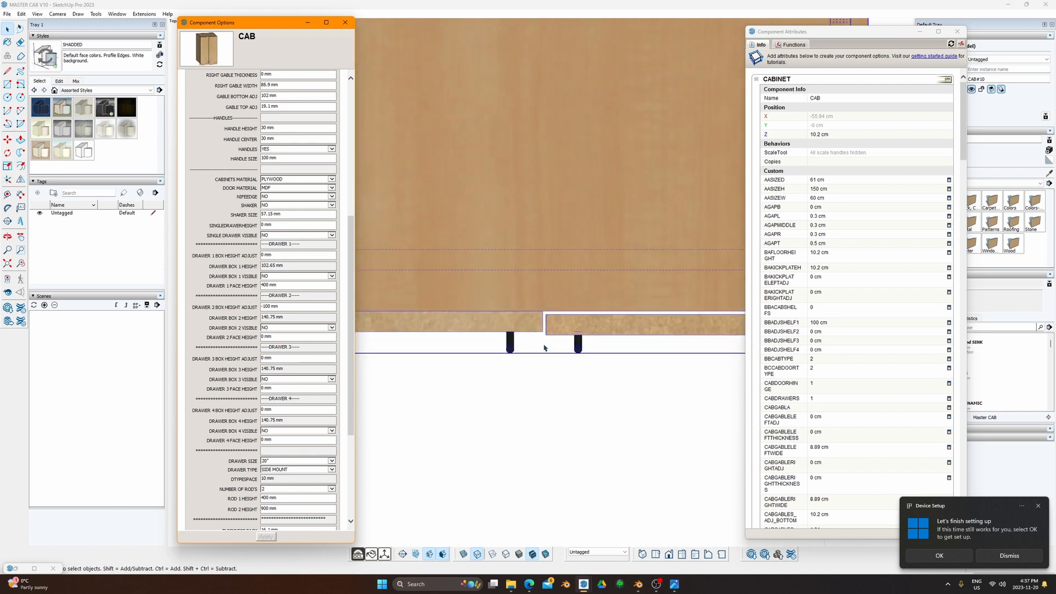
{"action": "scroll", "coordinate": [504, 343], "scroll_direction": "up", "scroll_amount": 1}
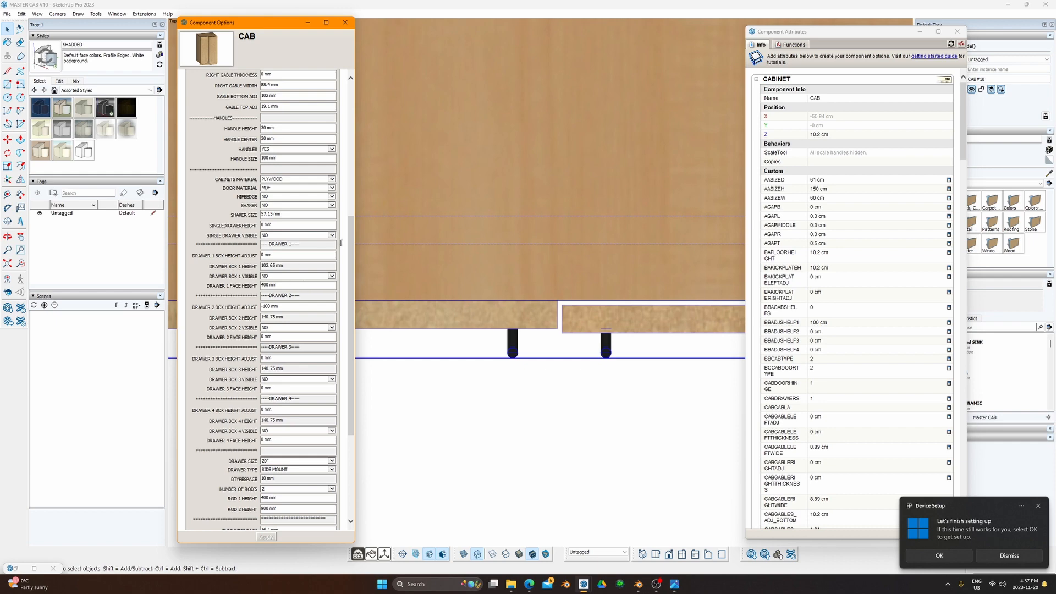
Step: Set THICKNESS CABINET to 19.1 mm
{"action": "left_click_drag", "start_coordinate": [350, 246], "coordinate": [347, 364]}
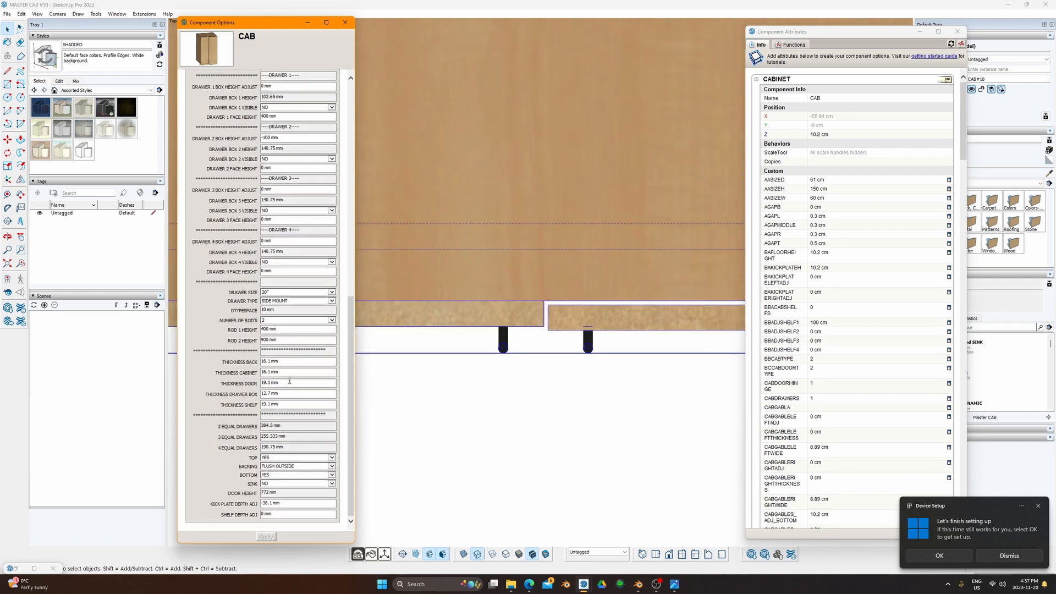
{"action": "triple_click", "coordinate": [268, 382]}
{"action": "triple_click", "coordinate": [285, 372]}
{"action": "type", "text": "19.1 mm"}
{"action": "key", "text": "Return"}
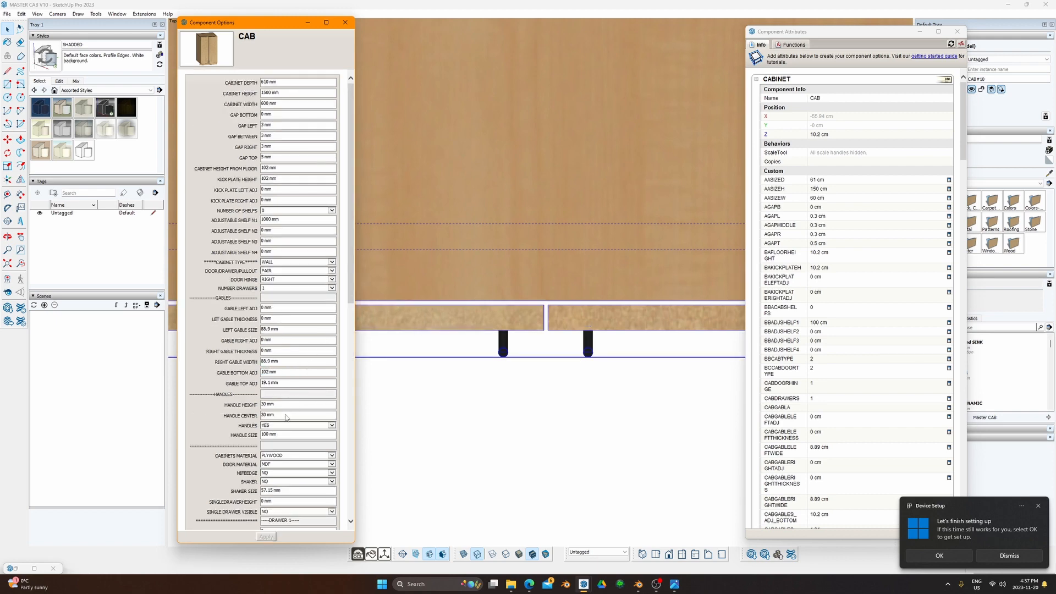
Step: Try a 22 mm door thickness, then settle on 19.1 mm
{"action": "scroll", "coordinate": [285, 415], "scroll_direction": "down", "scroll_amount": 6}
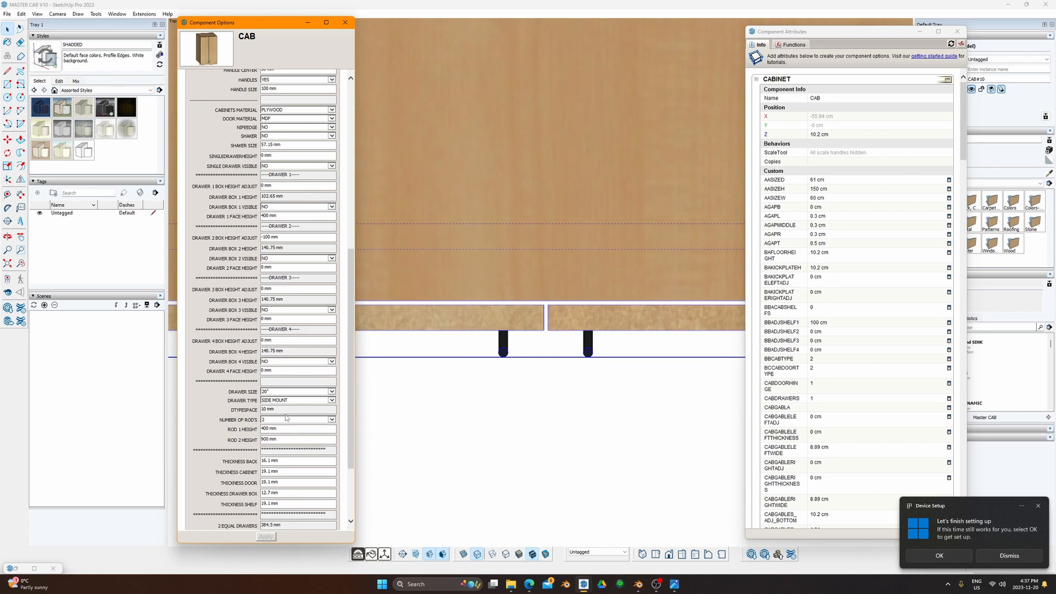
{"action": "scroll", "coordinate": [286, 417], "scroll_direction": "down", "scroll_amount": 3}
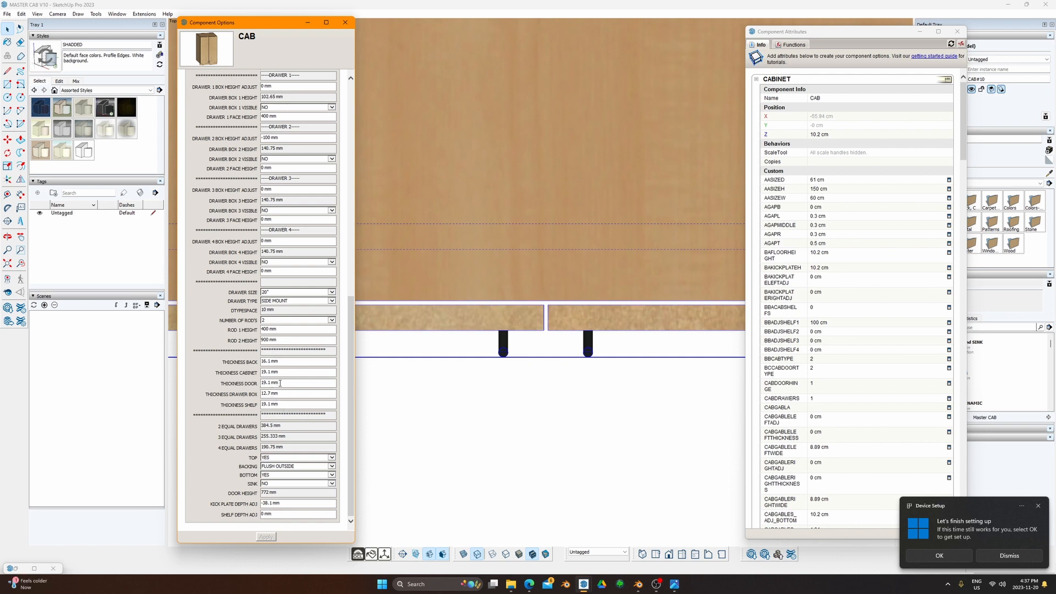
{"action": "left_click_drag", "start_coordinate": [280, 383], "coordinate": [252, 384]}
{"action": "type", "text": "22"}
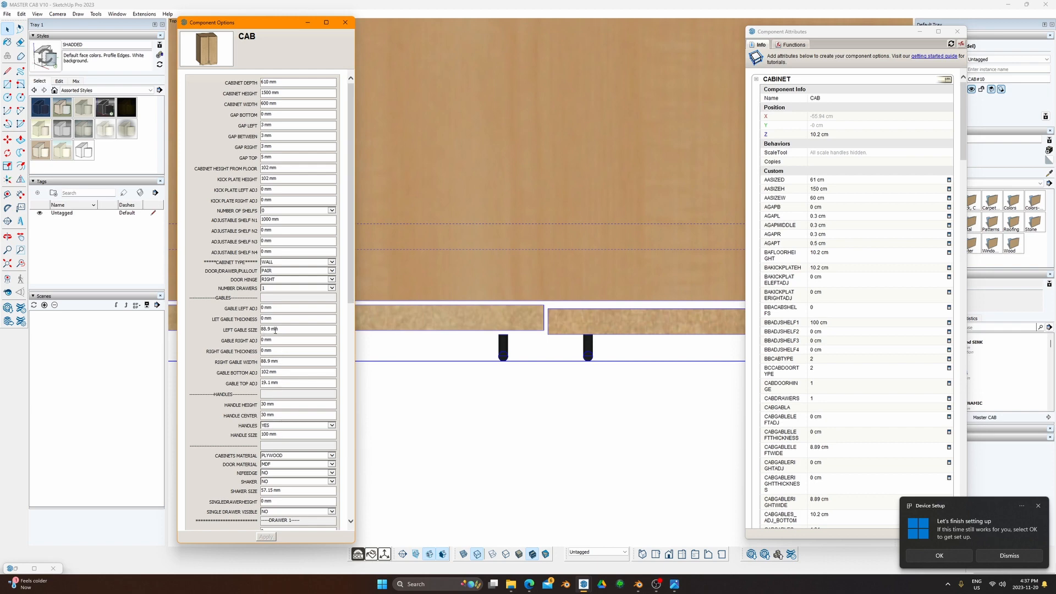
{"action": "scroll", "coordinate": [279, 455], "scroll_direction": "down", "scroll_amount": 10}
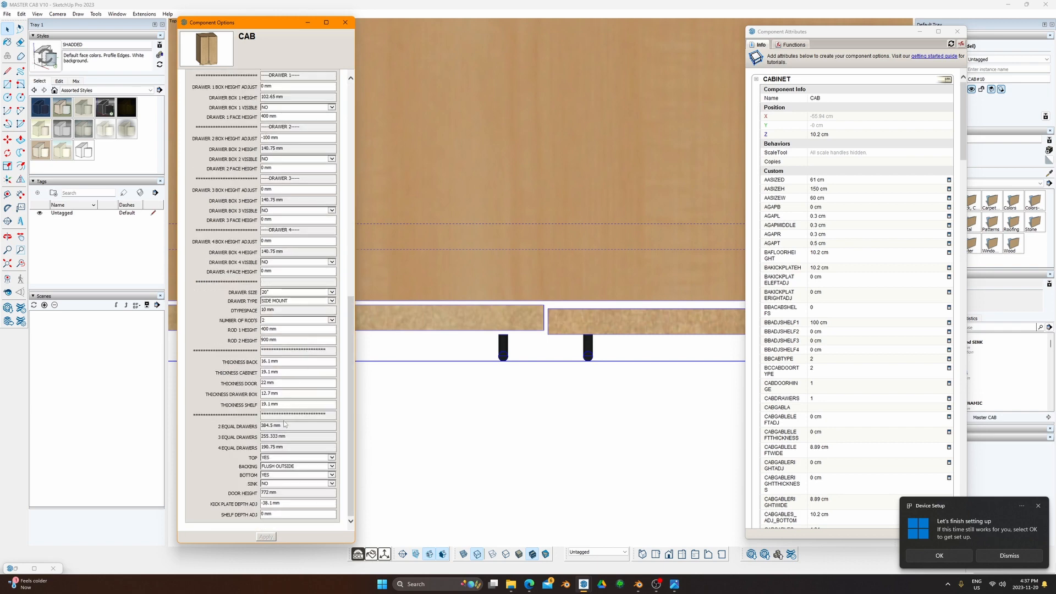
{"action": "triple_click", "coordinate": [270, 382]}
{"action": "type", "text": "19.1"}
{"action": "key", "text": "Return"}
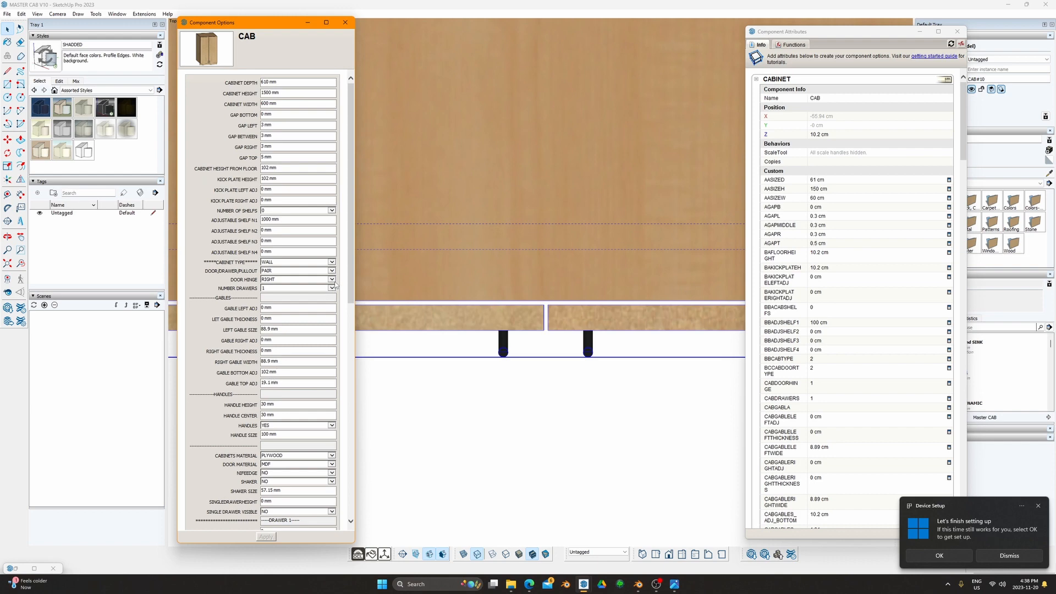
Step: Check the drawer box (12.7 mm) and shelf thickness fields, then deselect the cabinet
{"action": "scroll", "coordinate": [348, 272], "scroll_direction": "down", "scroll_amount": 10}
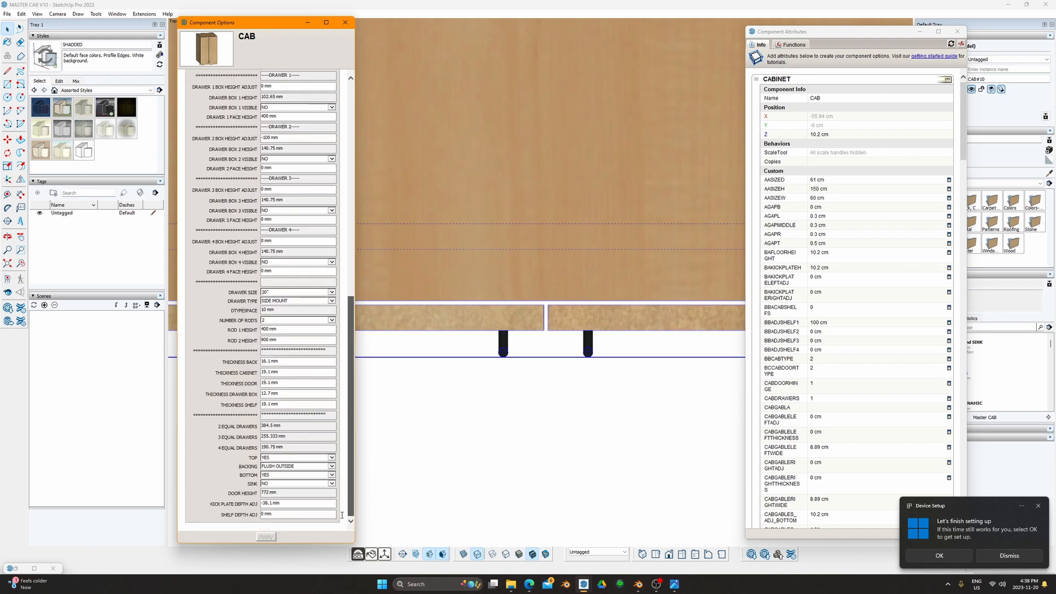
{"action": "left_click", "coordinate": [275, 383]}
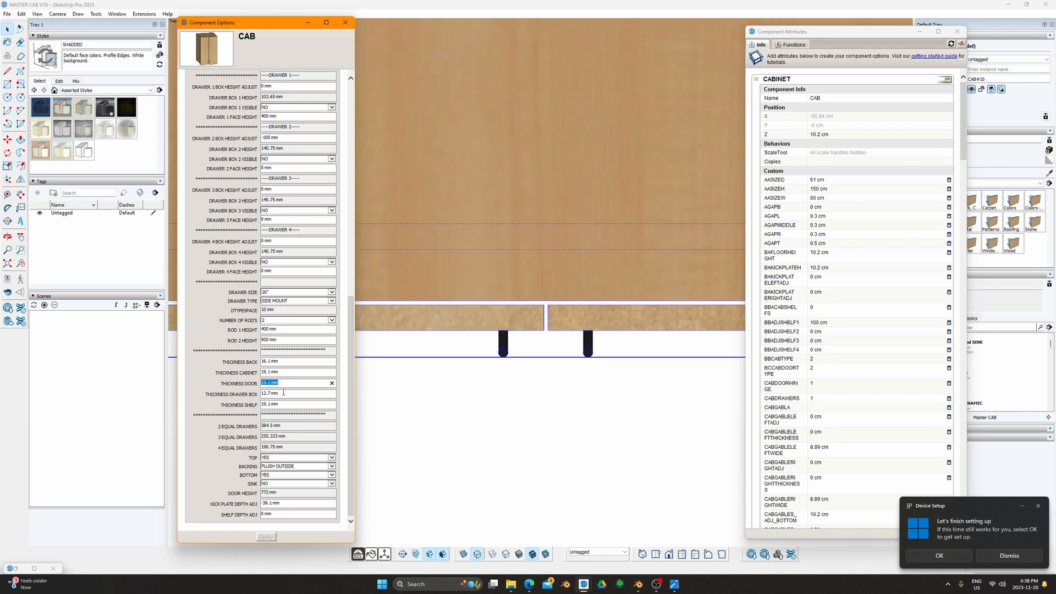
{"action": "left_click_drag", "start_coordinate": [284, 393], "coordinate": [269, 393]}
{"action": "left_click", "coordinate": [287, 404]}
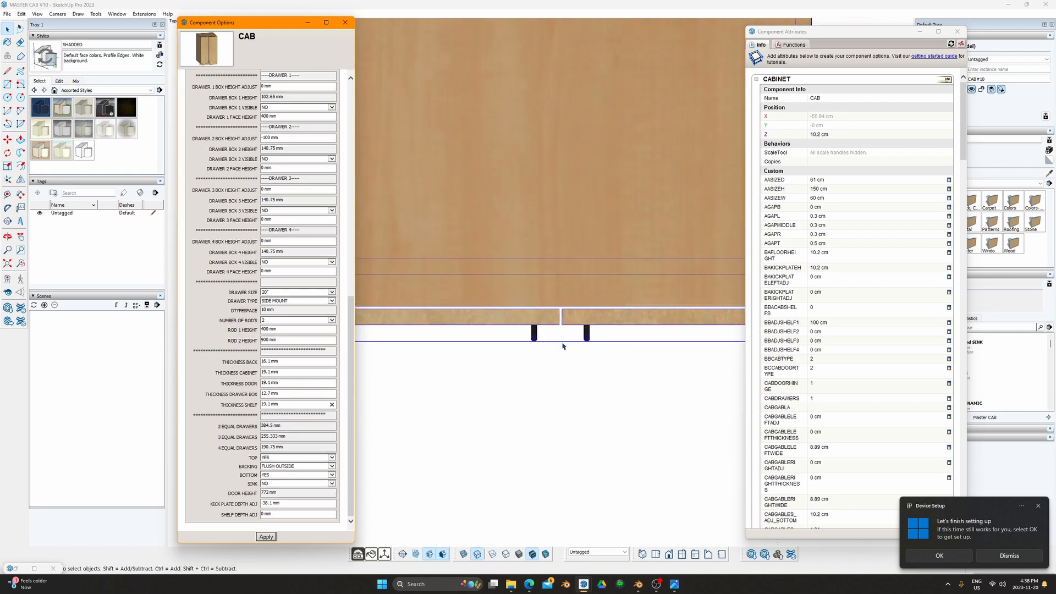
{"action": "left_click", "coordinate": [558, 374]}
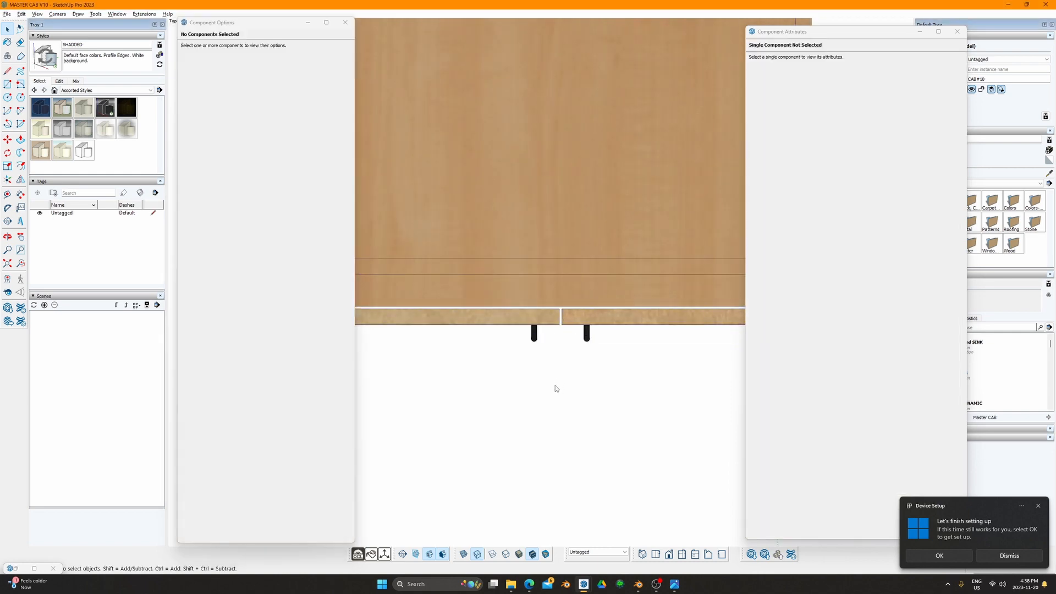
{"action": "key", "text": "F4"}
{"action": "scroll", "coordinate": [568, 335], "scroll_direction": "down", "scroll_amount": 2}
{"action": "scroll", "coordinate": [542, 332], "scroll_direction": "down", "scroll_amount": 2}
{"action": "middle_click_drag", "start_coordinate": [511, 328], "coordinate": [521, 403], "text": "shift"}
{"action": "scroll", "coordinate": [493, 346], "scroll_direction": "up", "scroll_amount": 2}
{"action": "middle_click_drag", "start_coordinate": [497, 242], "coordinate": [471, 285], "text": "shift"}
{"action": "left_click", "coordinate": [472, 288]}
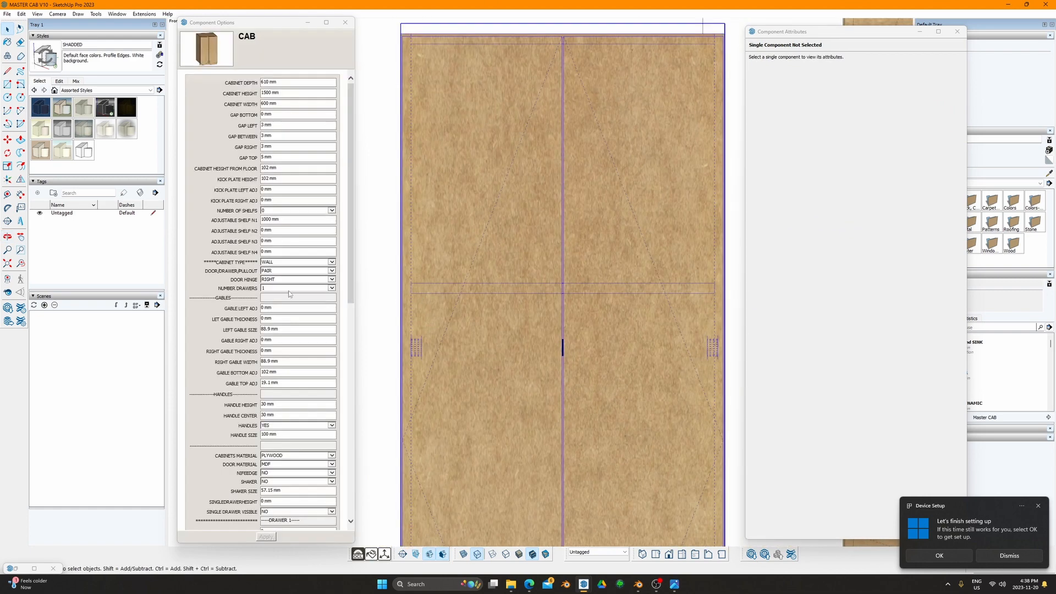
{"action": "scroll", "coordinate": [308, 381], "scroll_direction": "down", "scroll_amount": 10}
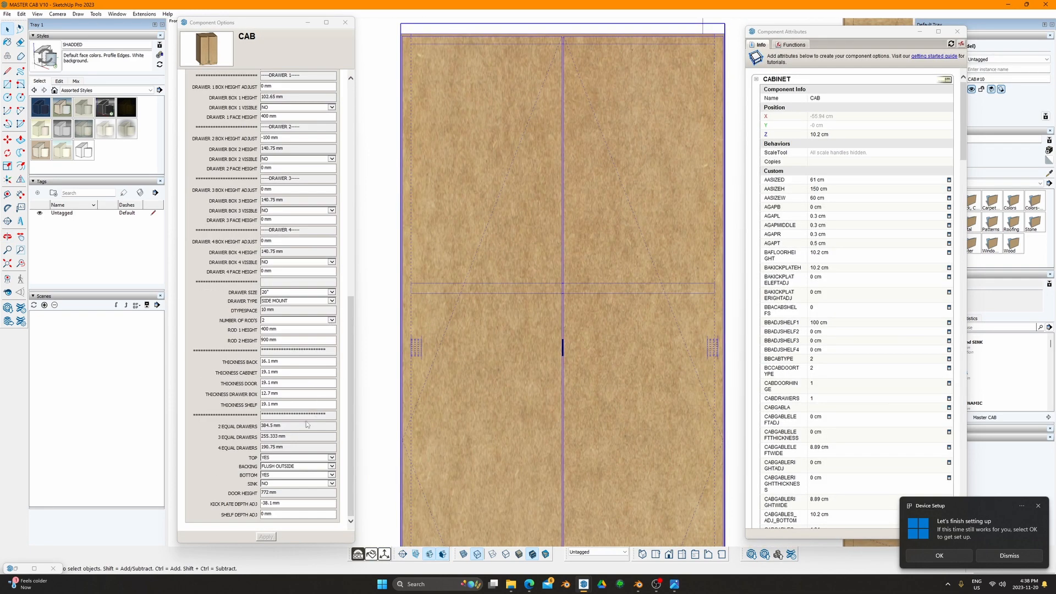
{"action": "left_click", "coordinate": [285, 404]}
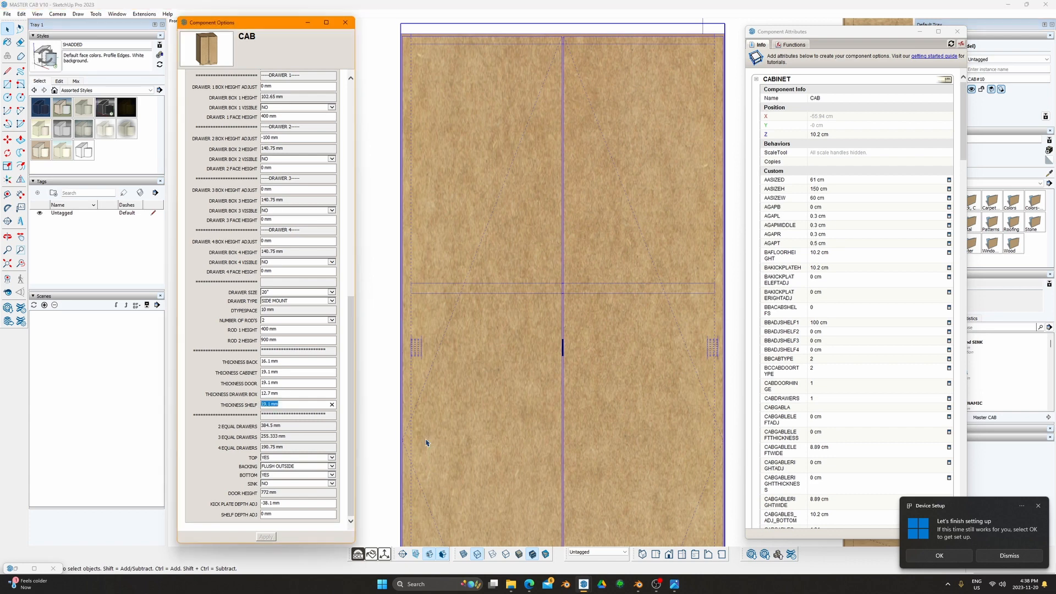
{"action": "type", "text": "38"}
{"action": "scroll", "coordinate": [474, 352], "scroll_direction": "down", "scroll_amount": 5}
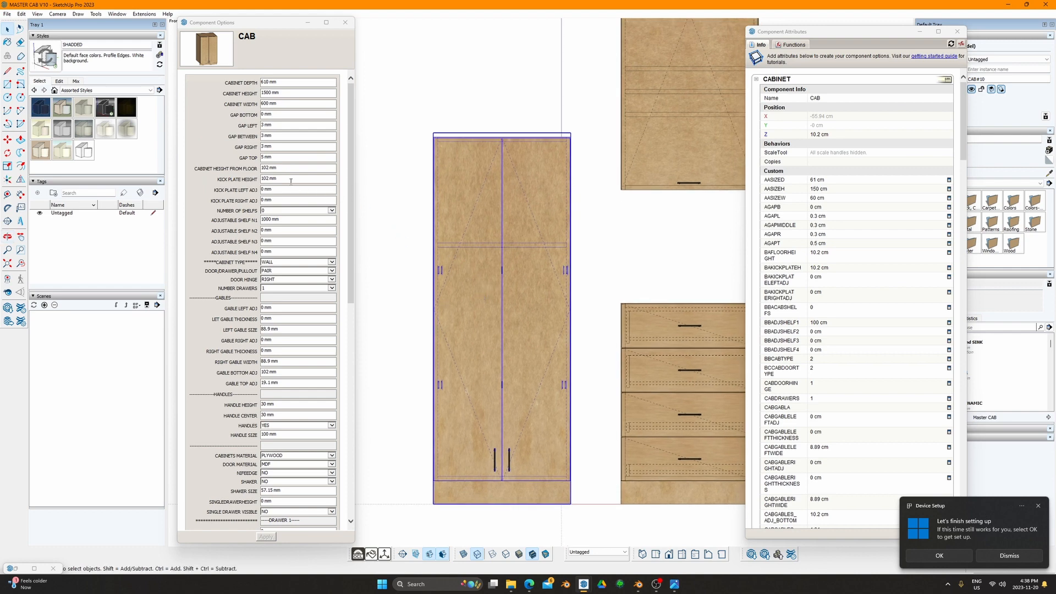
{"action": "left_click", "coordinate": [295, 209]}
{"action": "left_click", "coordinate": [297, 234]}
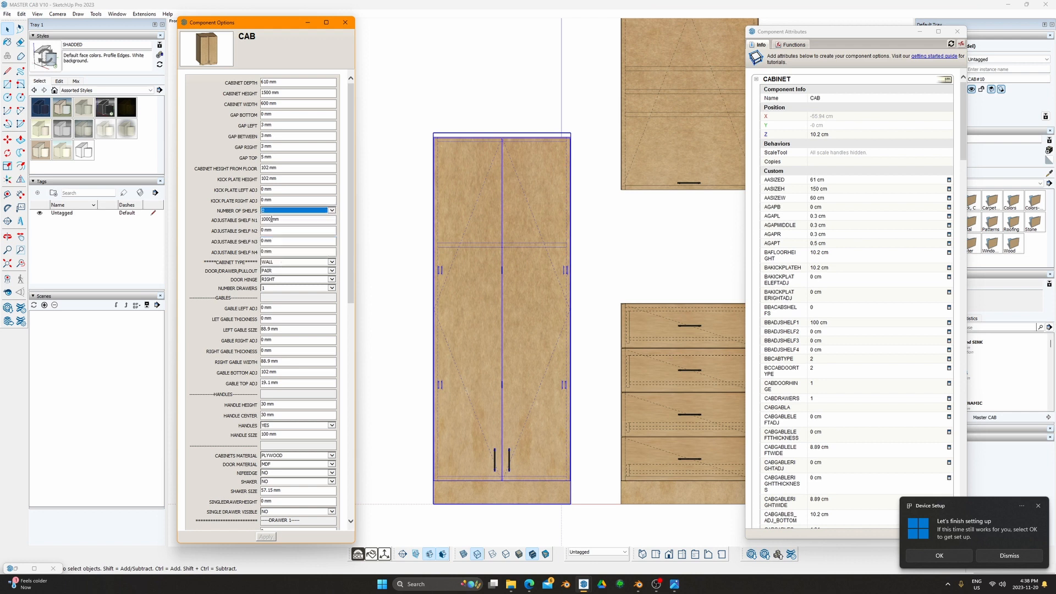
{"action": "left_click", "coordinate": [266, 537]}
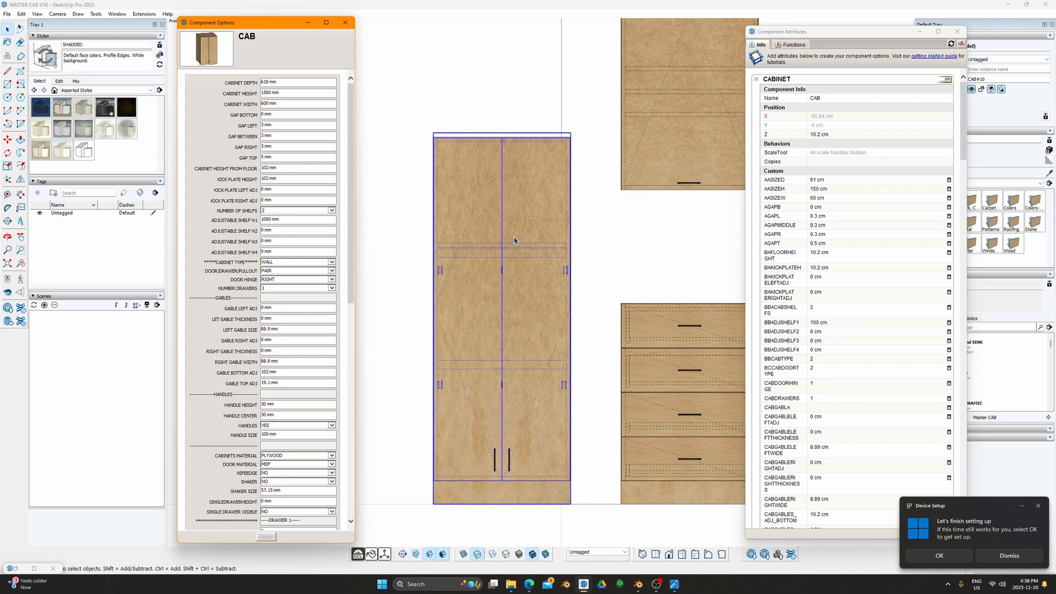
{"action": "scroll", "coordinate": [505, 248], "scroll_direction": "up", "scroll_amount": 4}
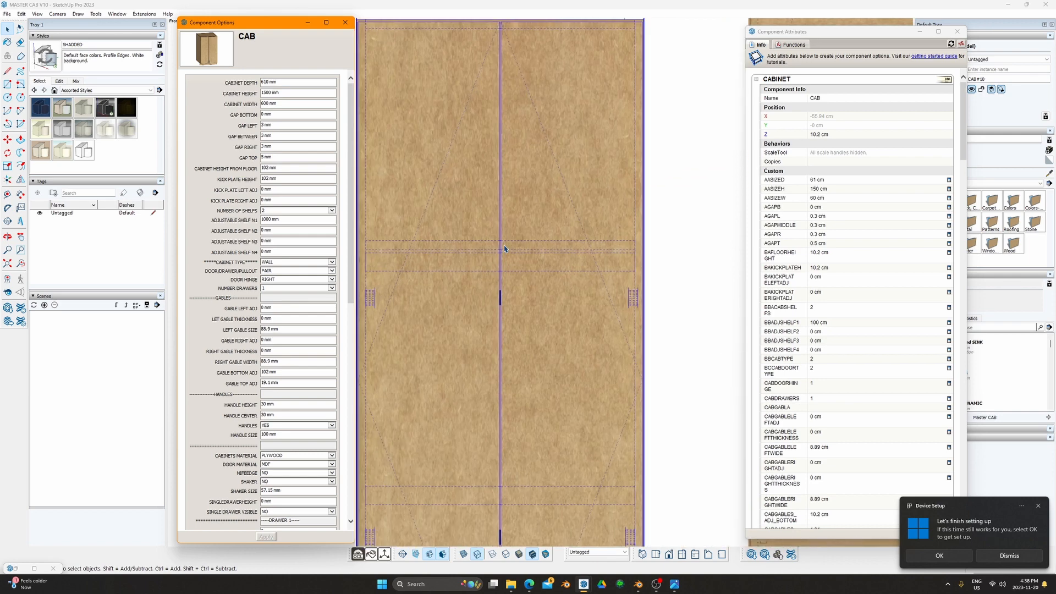
{"action": "scroll", "coordinate": [505, 249], "scroll_direction": "down", "scroll_amount": 2}
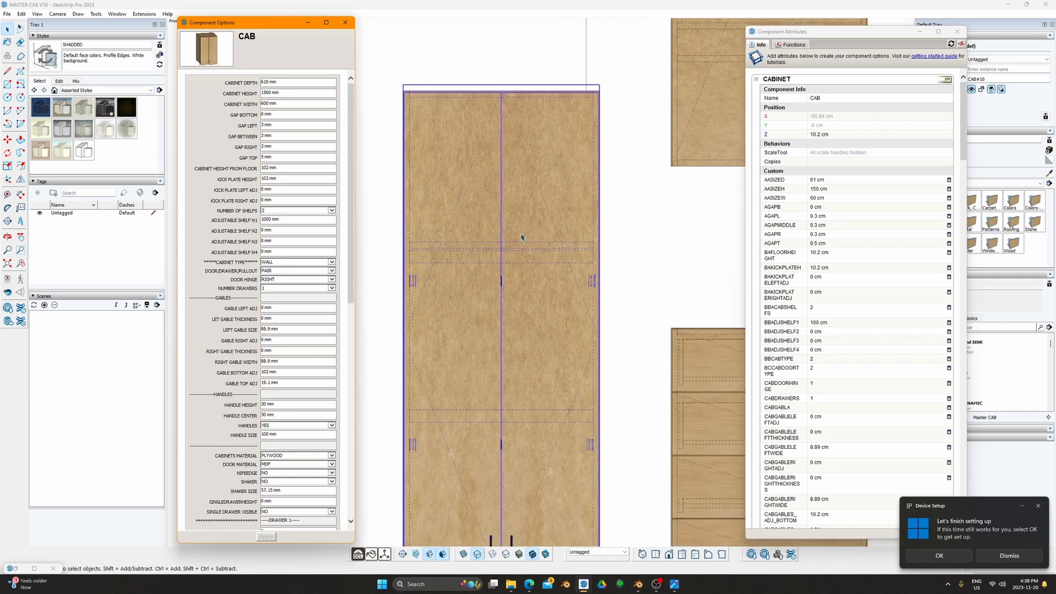
{"action": "scroll", "coordinate": [290, 395], "scroll_direction": "down", "scroll_amount": 10}
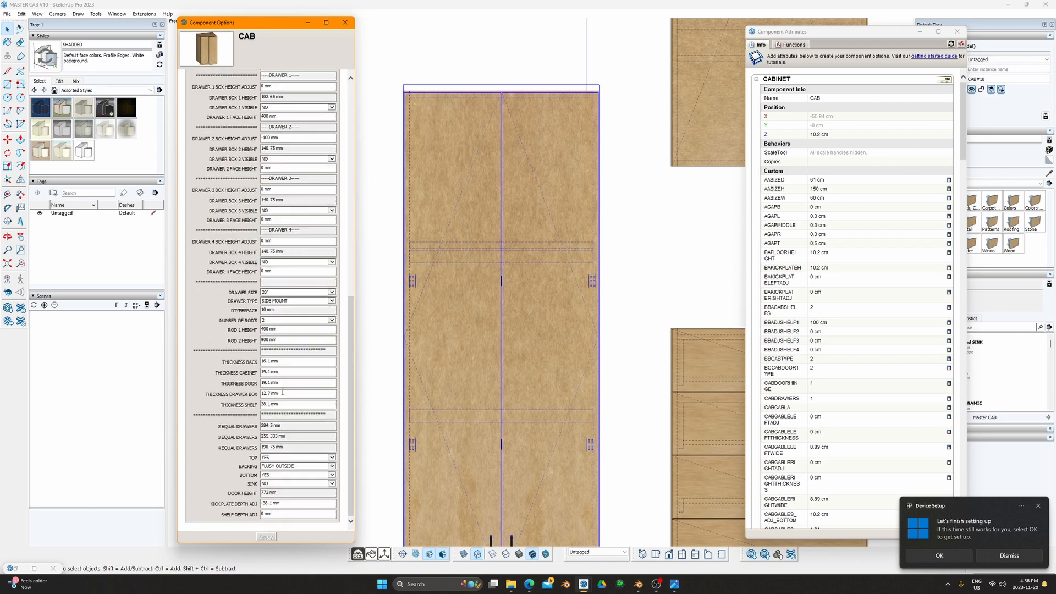
{"action": "left_click", "coordinate": [286, 403]}
{"action": "type", "text": "19"}
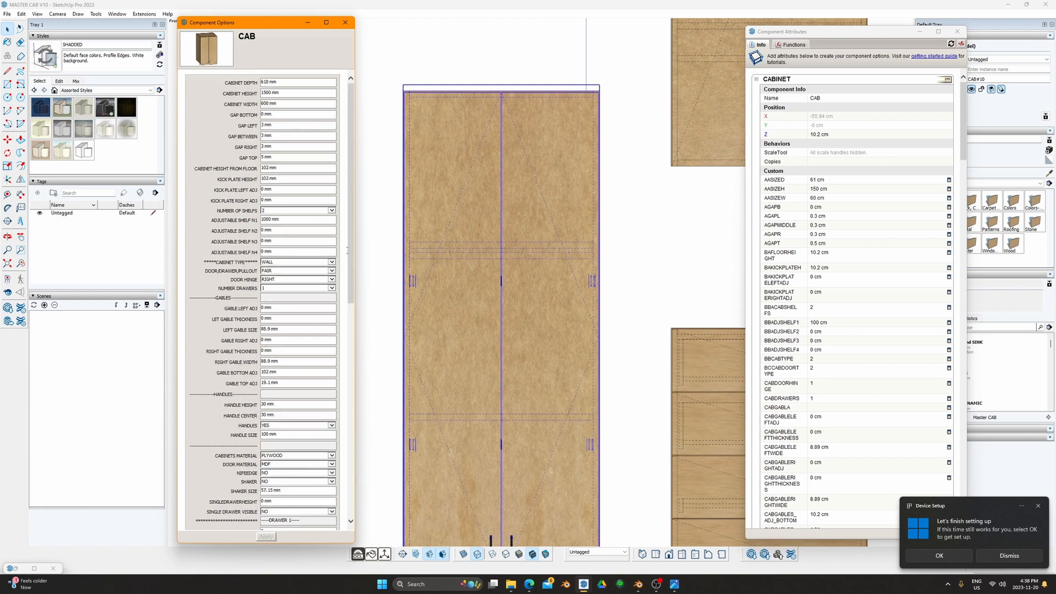
{"action": "left_click_drag", "start_coordinate": [348, 246], "coordinate": [348, 462]}
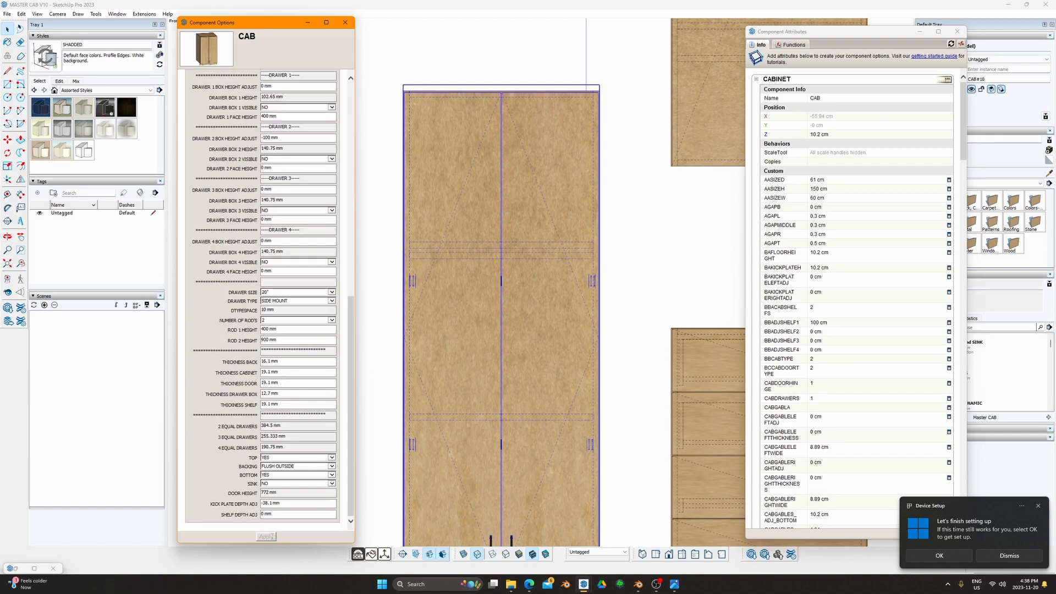
{"action": "scroll", "coordinate": [290, 280], "scroll_direction": "up", "scroll_amount": 15}
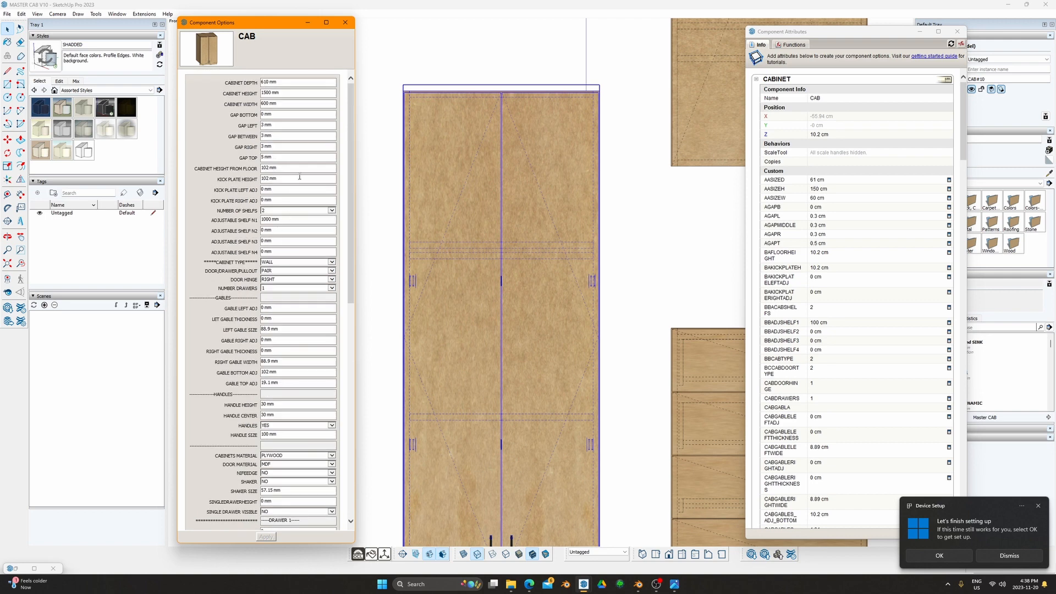
{"action": "left_click", "coordinate": [332, 211]}
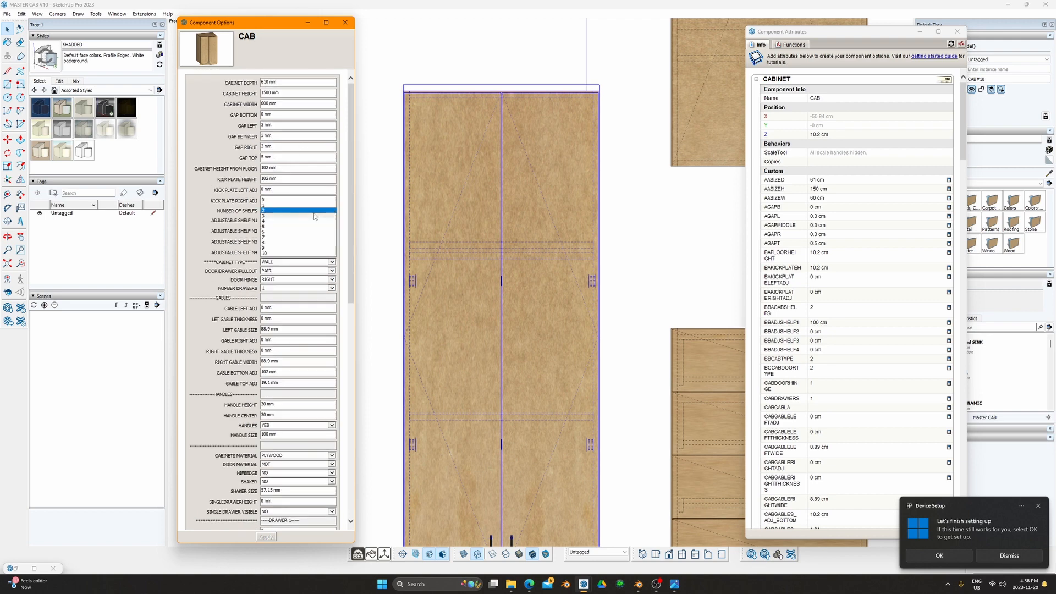
{"action": "left_click", "coordinate": [298, 283]}
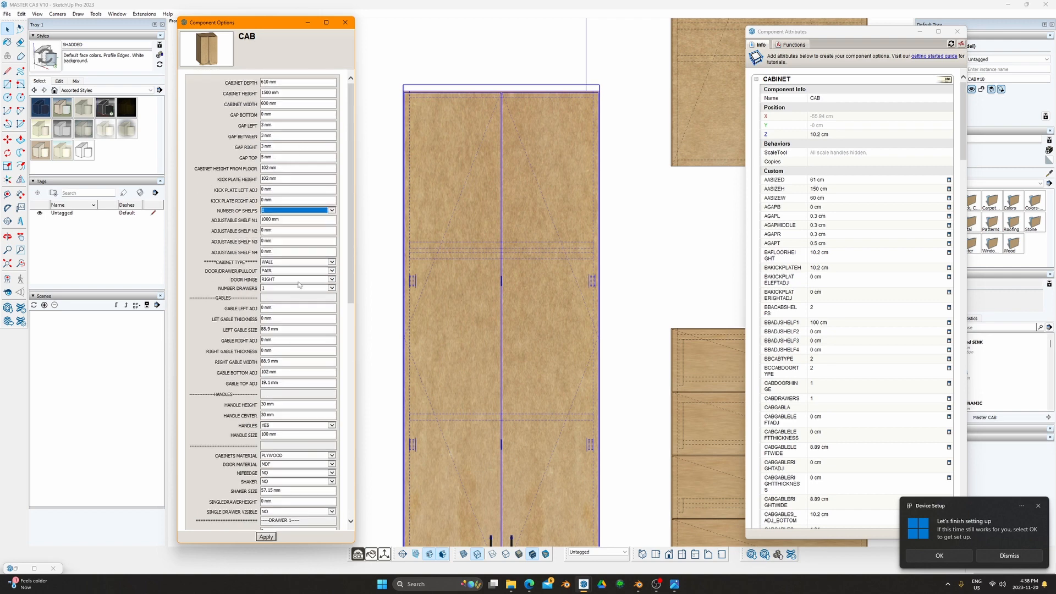
{"action": "left_click", "coordinate": [266, 537]}
{"action": "left_click_drag", "start_coordinate": [351, 258], "coordinate": [321, 496]}
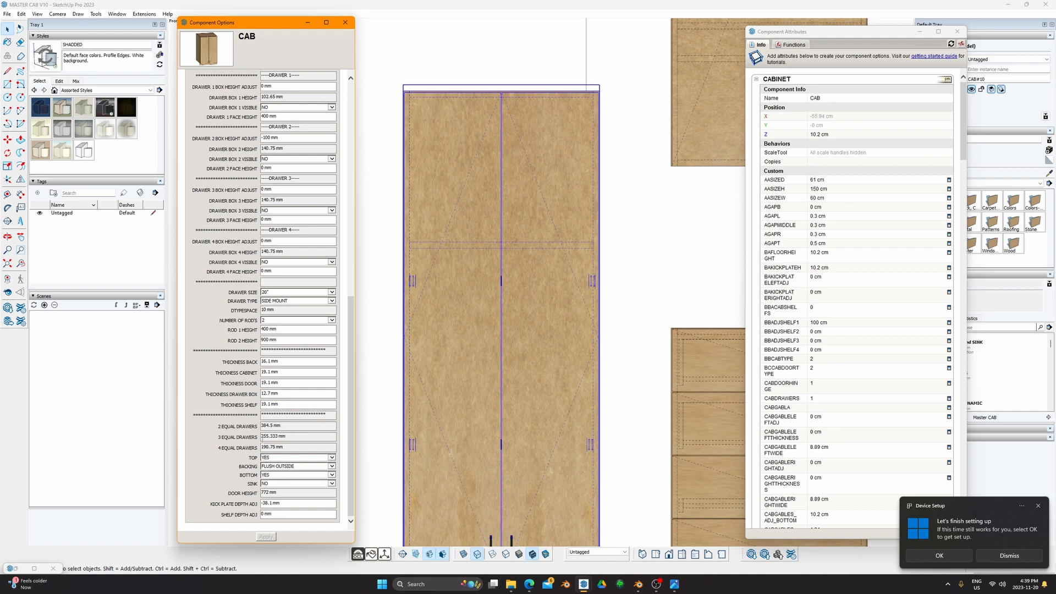
Step: Change the CAB front type from 2 EQUAL DRAWERS to NONE and apply it
{"action": "triple_click", "coordinate": [268, 425]}
{"action": "scroll", "coordinate": [472, 352], "scroll_direction": "down", "scroll_amount": 2}
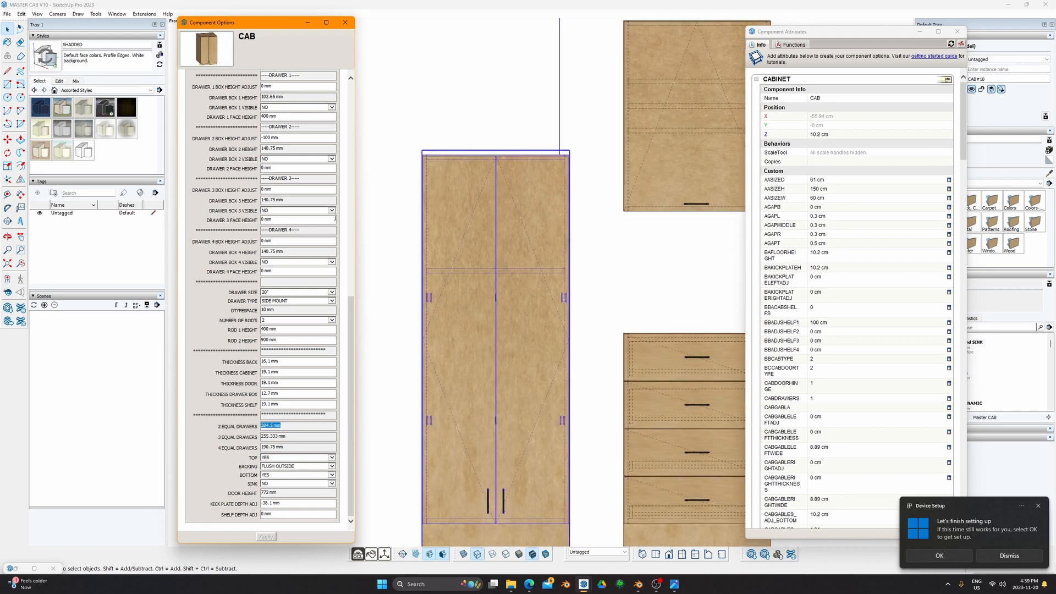
{"action": "left_click_drag", "start_coordinate": [351, 310], "coordinate": [349, 132]}
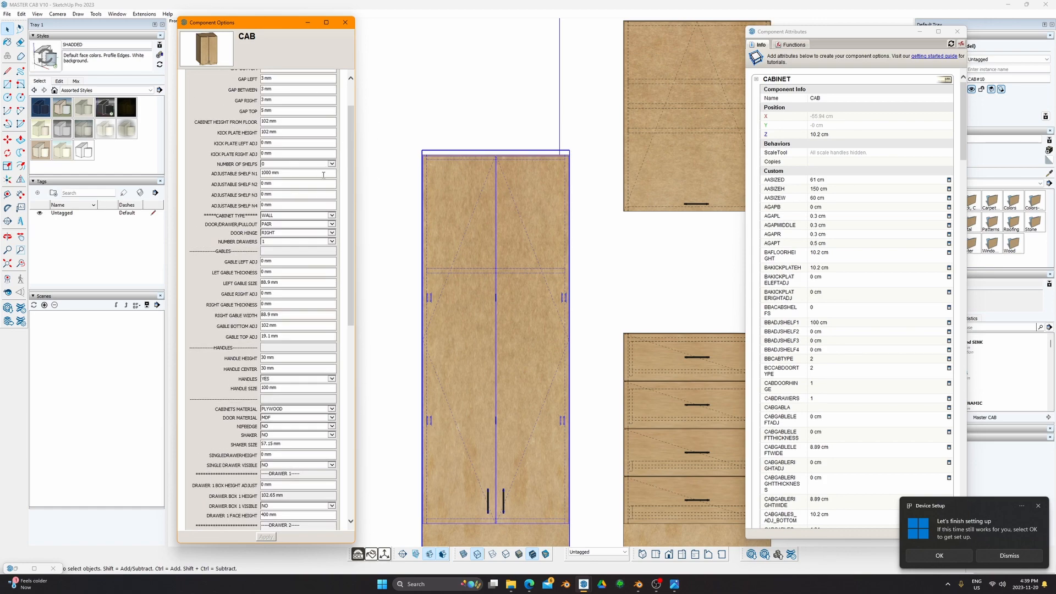
{"action": "left_click", "coordinate": [328, 224]}
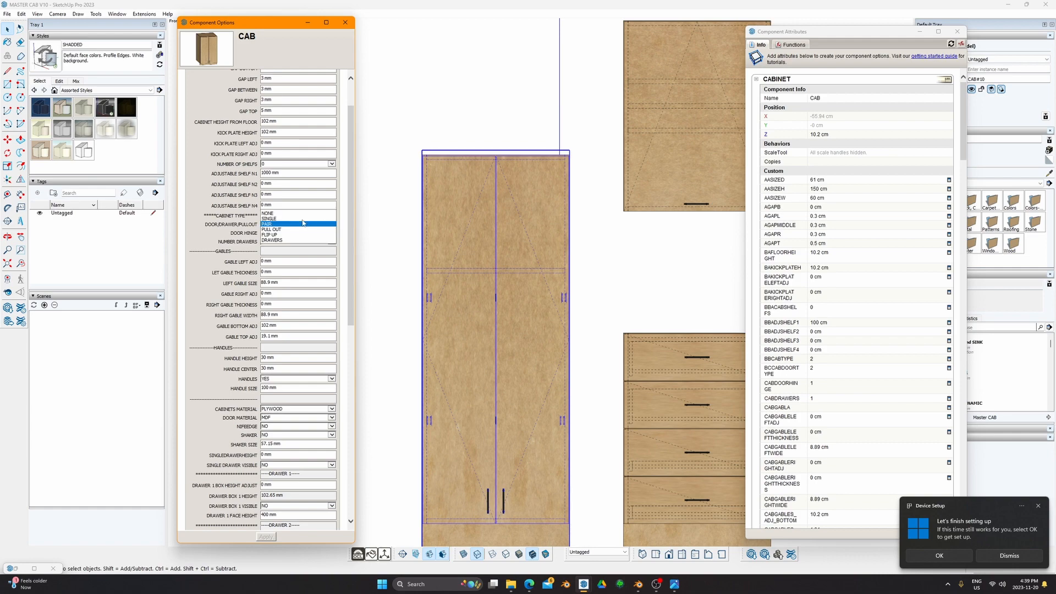
{"action": "left_click", "coordinate": [268, 213]}
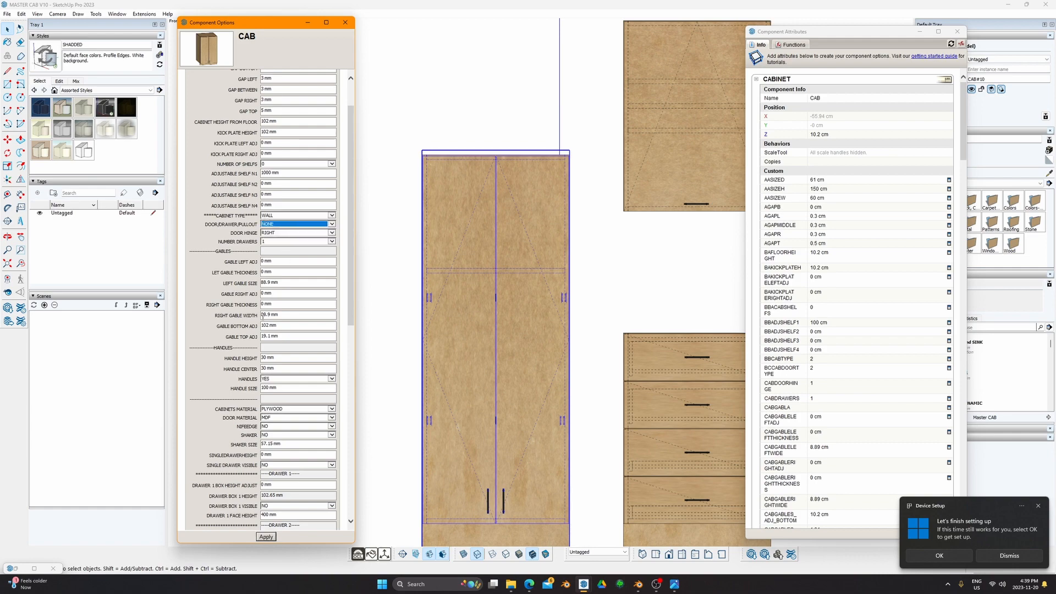
{"action": "left_click", "coordinate": [265, 537]}
Step: Orbit and zoom into a 3D perspective of the door-less tall cabinet
{"action": "scroll", "coordinate": [503, 388], "scroll_direction": "down", "scroll_amount": 2}
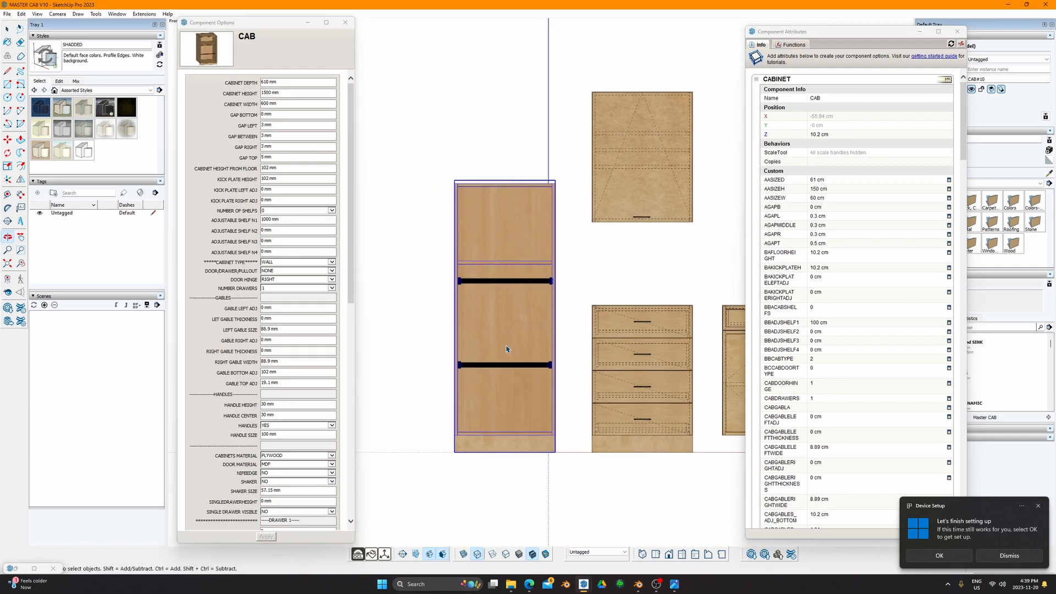
{"action": "middle_click_drag", "start_coordinate": [506, 348], "coordinate": [582, 518]}
{"action": "mouse_move", "coordinate": [503, 385]}
{"action": "middle_mouse_down"}
{"action": "mouse_move", "coordinate": [532, 377]}
{"action": "mouse_move", "coordinate": [454, 381]}
{"action": "mouse_move", "coordinate": [521, 378]}
{"action": "middle_mouse_up"}
{"action": "scroll", "coordinate": [532, 378], "scroll_direction": "down", "scroll_amount": 2}
{"action": "scroll", "coordinate": [477, 374], "scroll_direction": "up", "scroll_amount": 3}
{"action": "scroll", "coordinate": [480, 372], "scroll_direction": "down", "scroll_amount": 3}
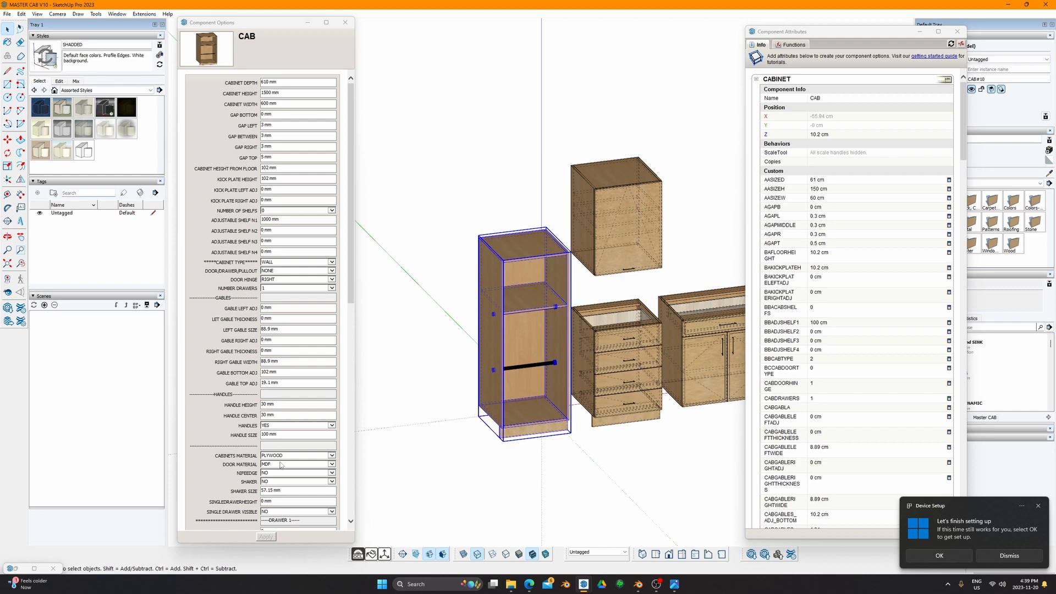
{"action": "scroll", "coordinate": [280, 465], "scroll_direction": "down", "scroll_amount": 10}
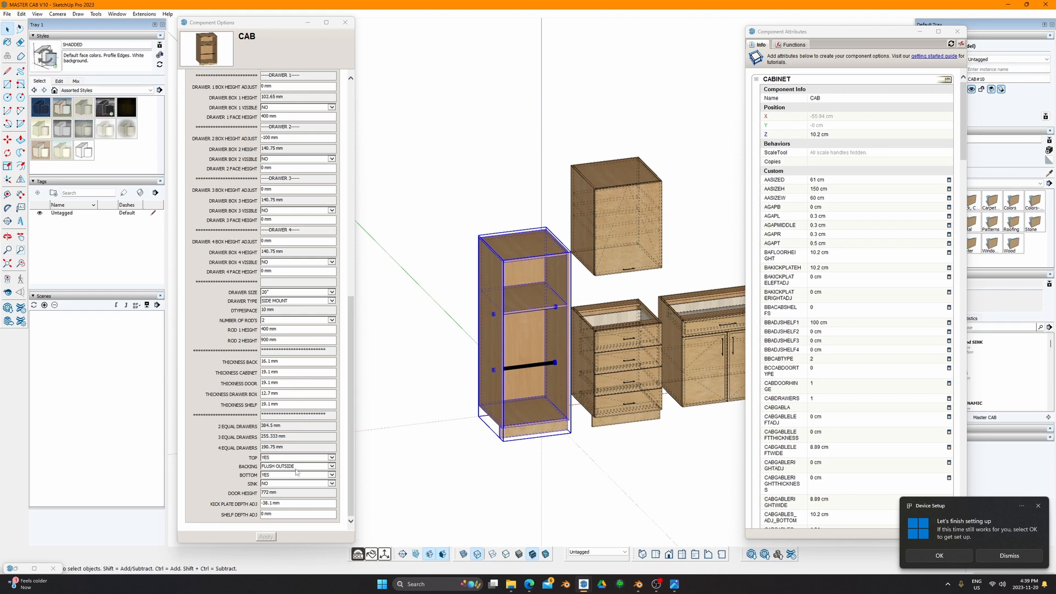
Step: Set BOTTOM to NO and apply, removing the cabinet's bottom panel
{"action": "left_click", "coordinate": [294, 474]}
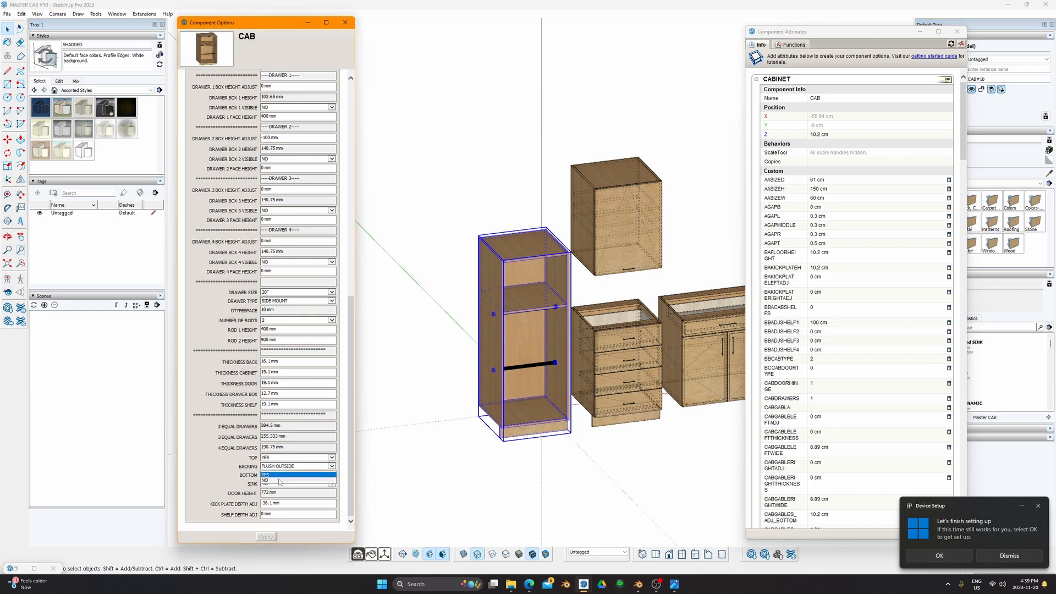
{"action": "left_click", "coordinate": [286, 483]}
{"action": "left_click", "coordinate": [269, 538]}
{"action": "scroll", "coordinate": [534, 386], "scroll_direction": "up", "scroll_amount": 5}
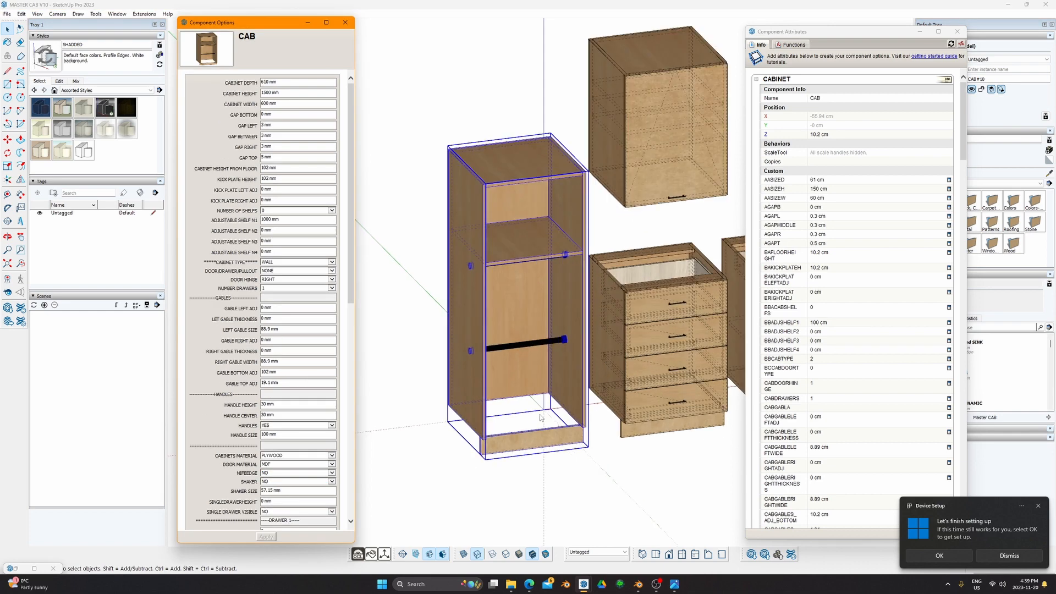
{"action": "middle_click_drag", "start_coordinate": [529, 386], "coordinate": [269, 248]}
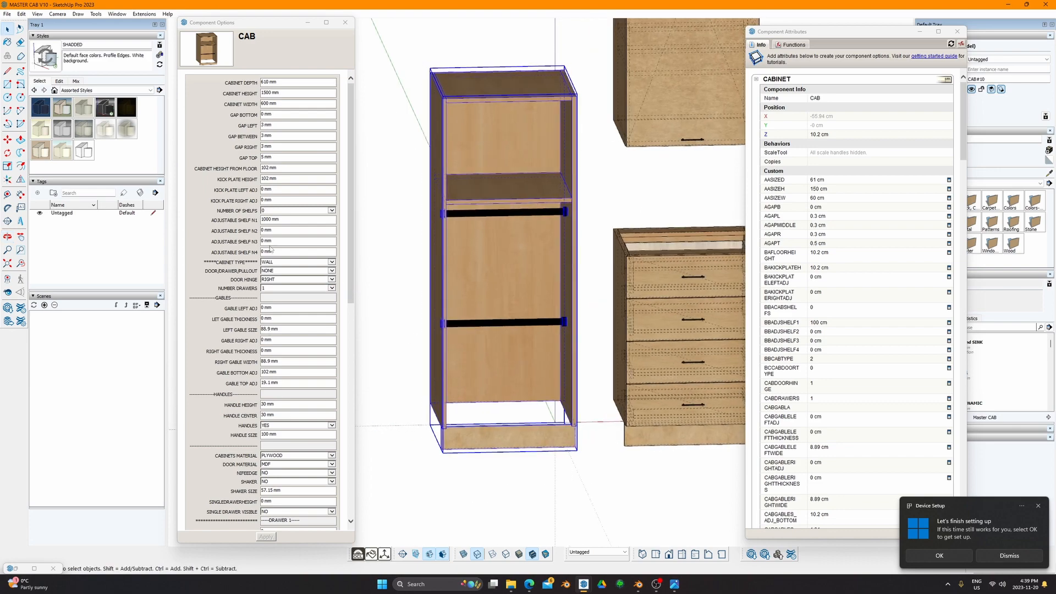
Step: Set the KICK PLATE HEIGHT to 0 mm
{"action": "left_click", "coordinate": [279, 177]}
{"action": "type", "text": "0"}
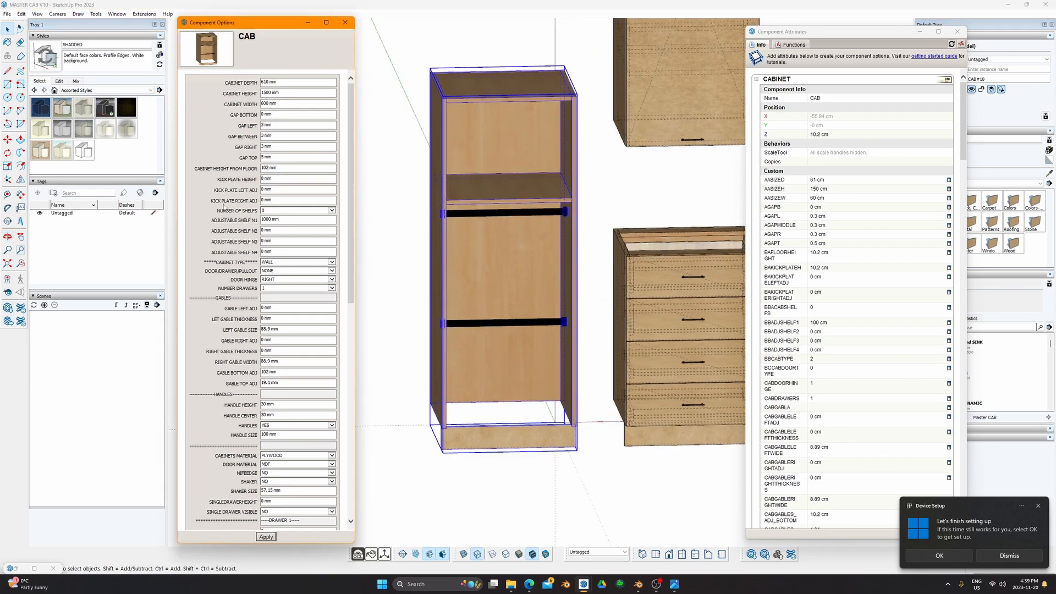
{"action": "key", "text": "Return"}
{"action": "middle_click_drag", "start_coordinate": [495, 342], "coordinate": [429, 308]}
{"action": "scroll", "coordinate": [351, 356], "scroll_direction": "down", "scroll_amount": 10}
{"action": "left_click_drag", "start_coordinate": [352, 356], "coordinate": [351, 379]}
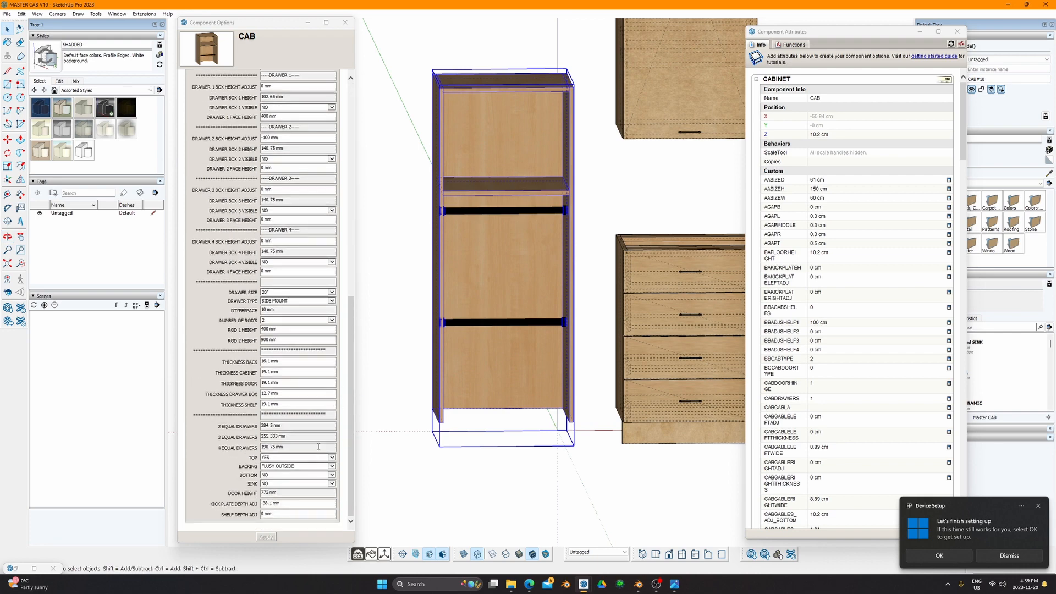
Step: Set TOP to NO and apply, removing the cabinet top
{"action": "left_click", "coordinate": [327, 458]}
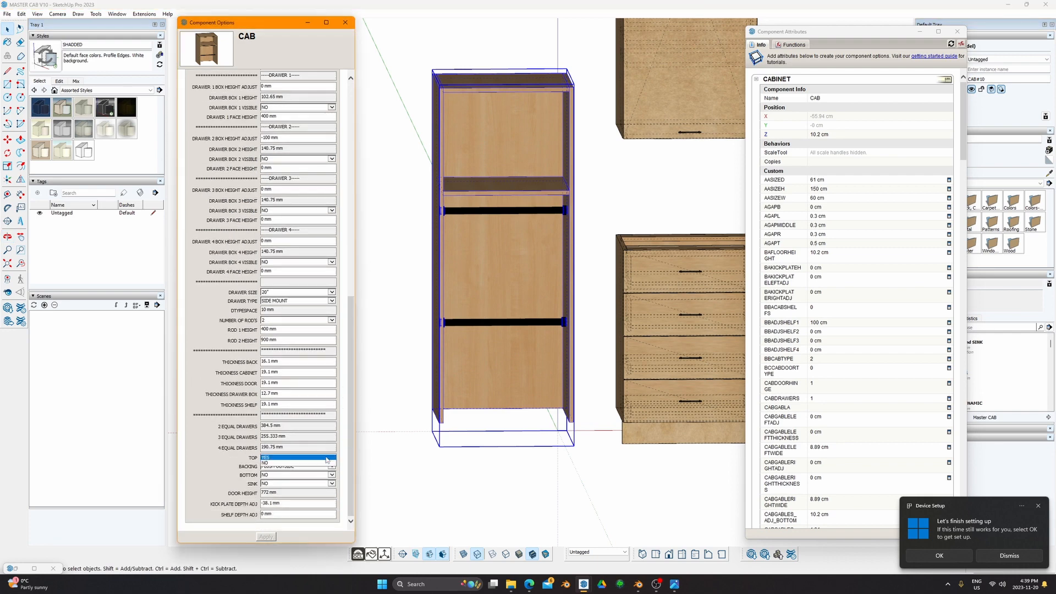
{"action": "left_click", "coordinate": [315, 465]}
{"action": "left_click", "coordinate": [266, 536]}
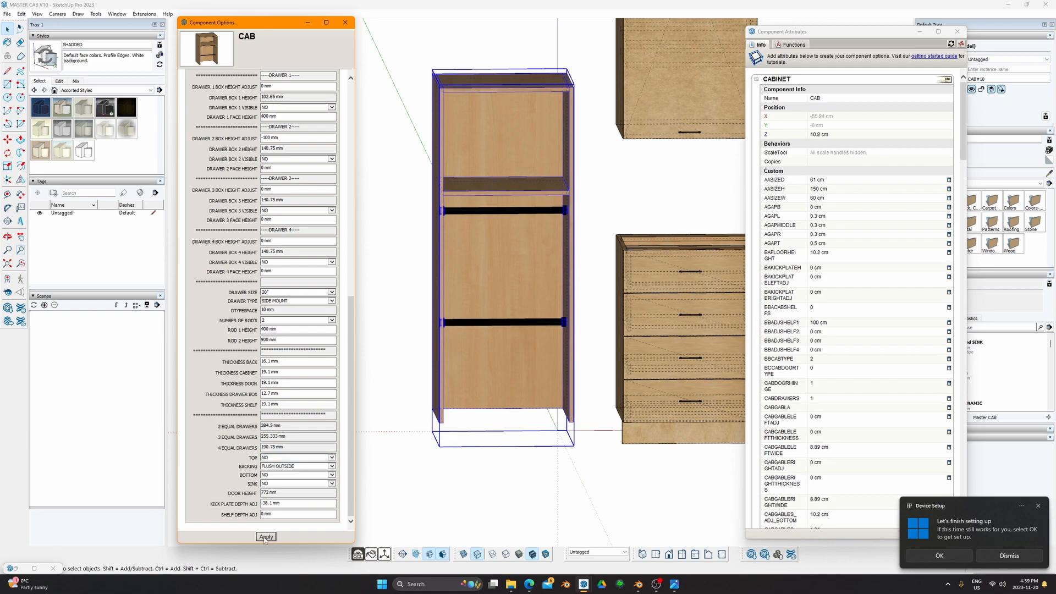
{"action": "middle_click_drag", "start_coordinate": [468, 267], "coordinate": [667, 391]}
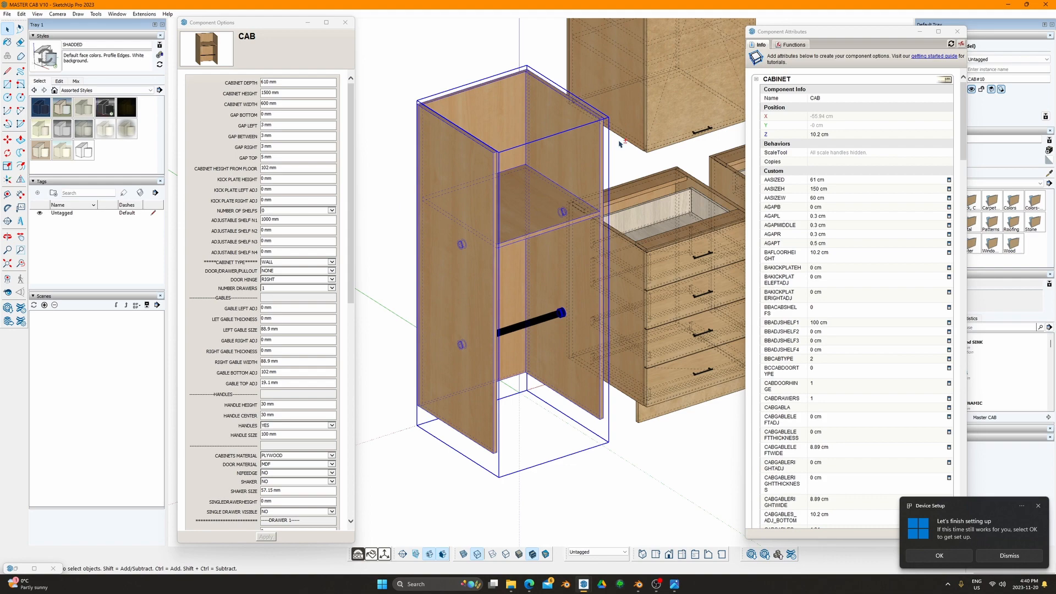
{"action": "scroll", "coordinate": [558, 130], "scroll_direction": "down", "scroll_amount": 2}
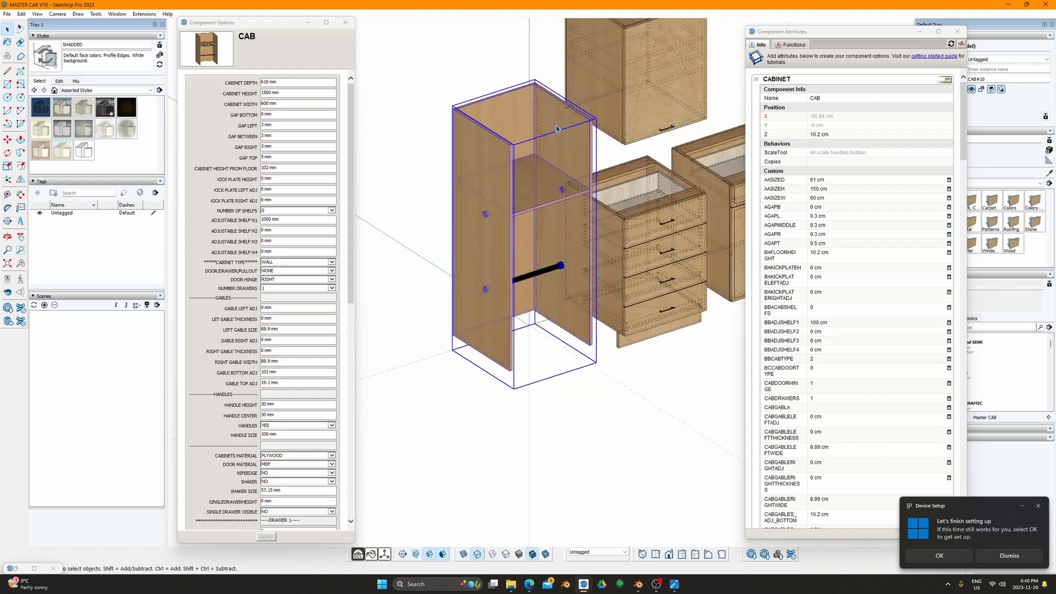
{"action": "middle_click_drag", "start_coordinate": [555, 129], "coordinate": [445, 165]}
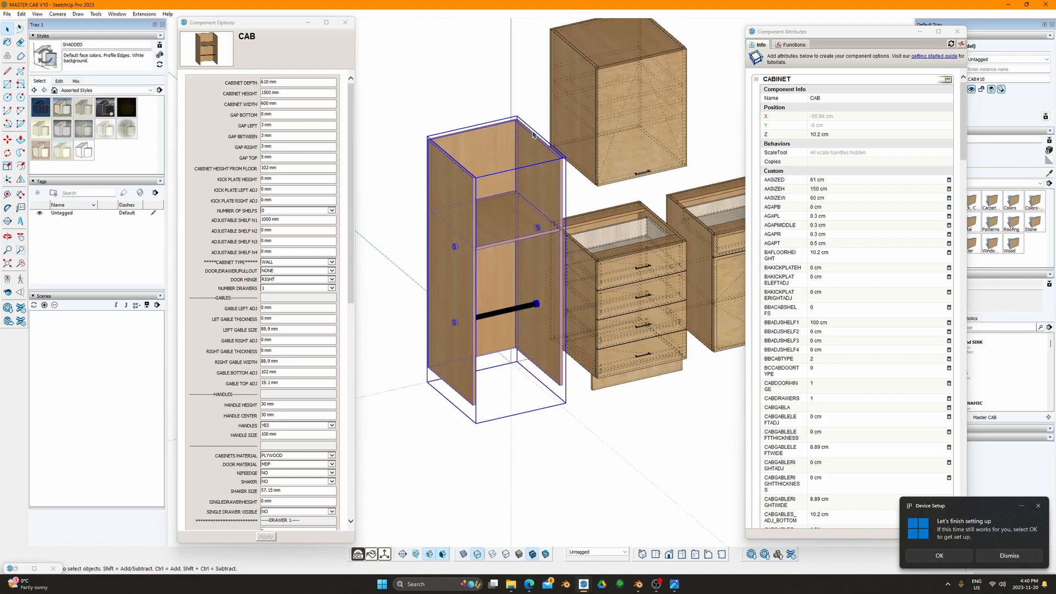
{"action": "middle_click_drag", "start_coordinate": [448, 282], "coordinate": [471, 240]}
{"action": "scroll", "coordinate": [470, 241], "scroll_direction": "up", "scroll_amount": 3}
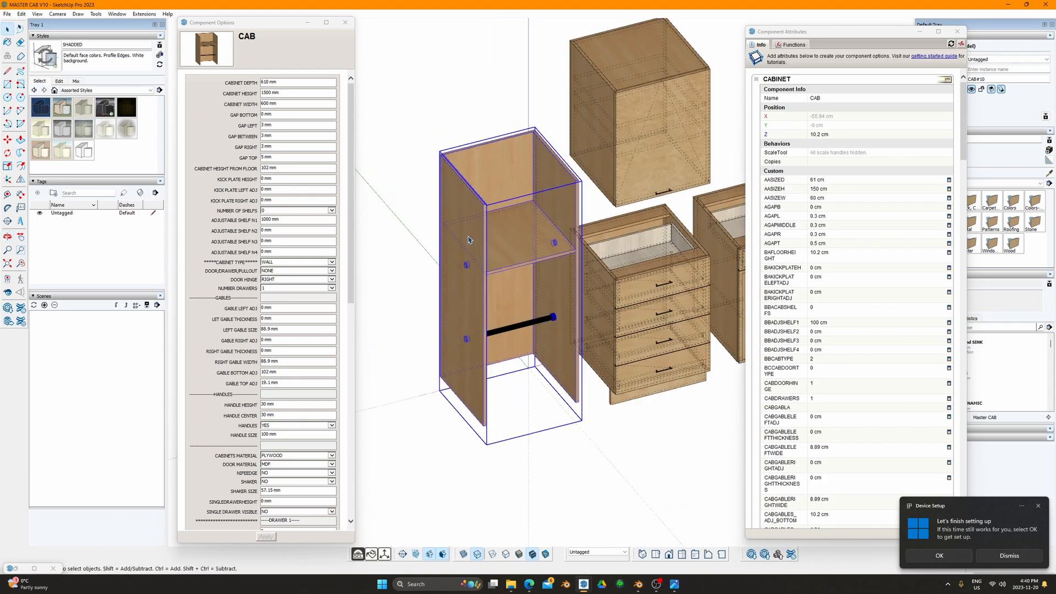
{"action": "mouse_move", "coordinate": [504, 286]}
{"action": "middle_mouse_down", "text": "shift"}
{"action": "mouse_move", "coordinate": [537, 300]}
{"action": "mouse_move", "coordinate": [483, 285]}
{"action": "middle_mouse_up", "text": "shift"}
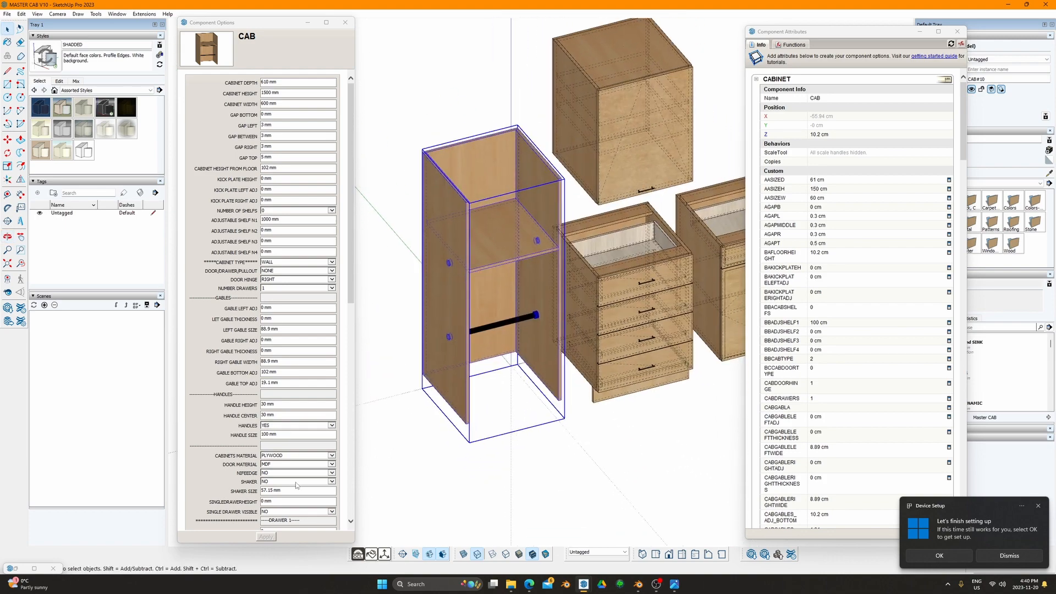
{"action": "scroll", "coordinate": [281, 433], "scroll_direction": "down", "scroll_amount": 8}
{"action": "left_click", "coordinate": [351, 415]}
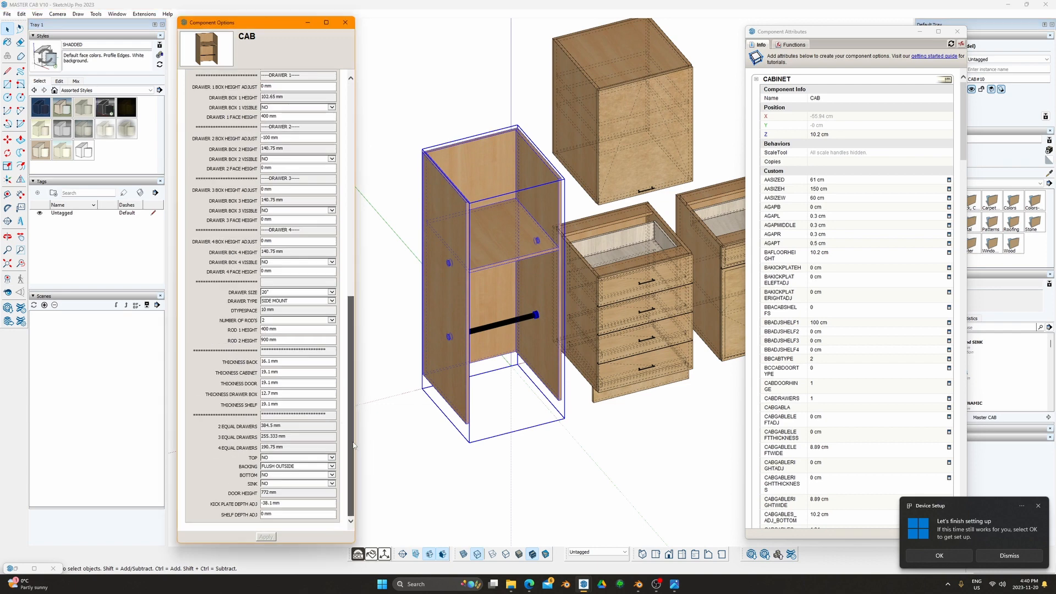
{"action": "left_click", "coordinate": [295, 465]}
{"action": "left_click", "coordinate": [295, 460]}
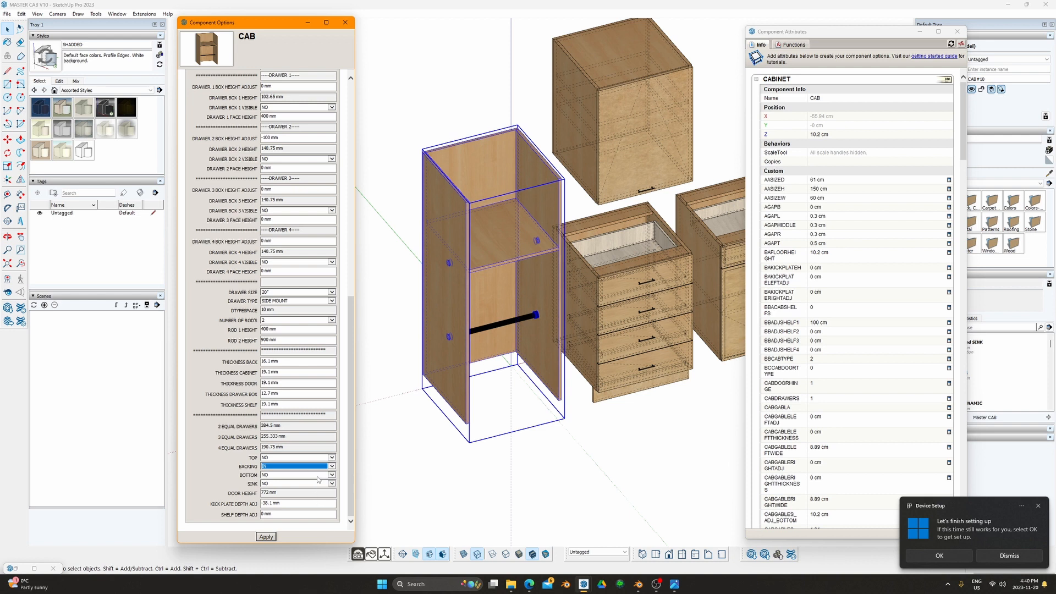
{"action": "left_click", "coordinate": [331, 467]}
{"action": "left_click", "coordinate": [314, 474]}
{"action": "left_click", "coordinate": [281, 485]}
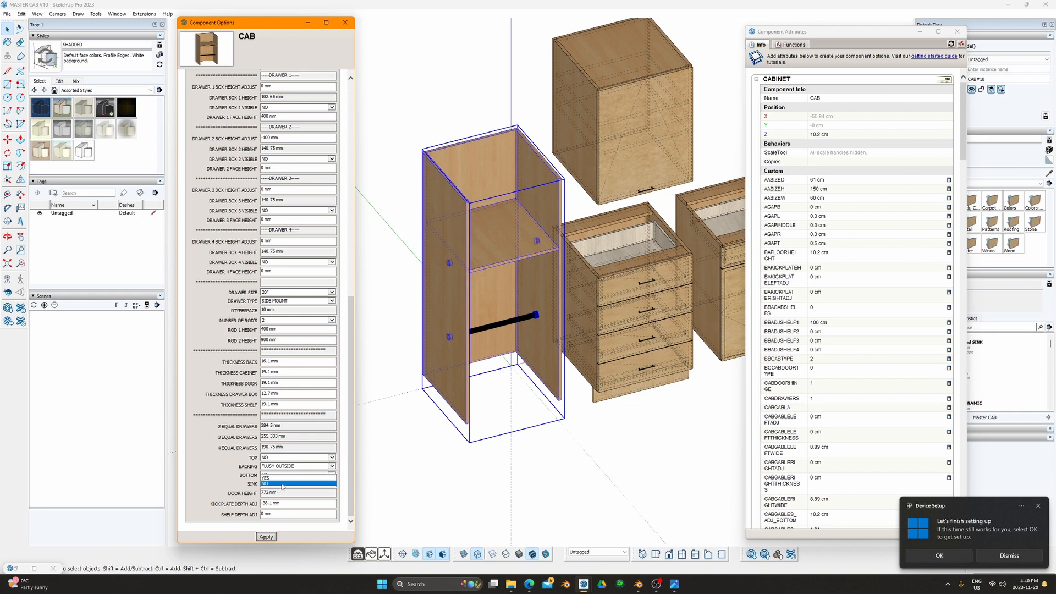
{"action": "left_click", "coordinate": [276, 483]}
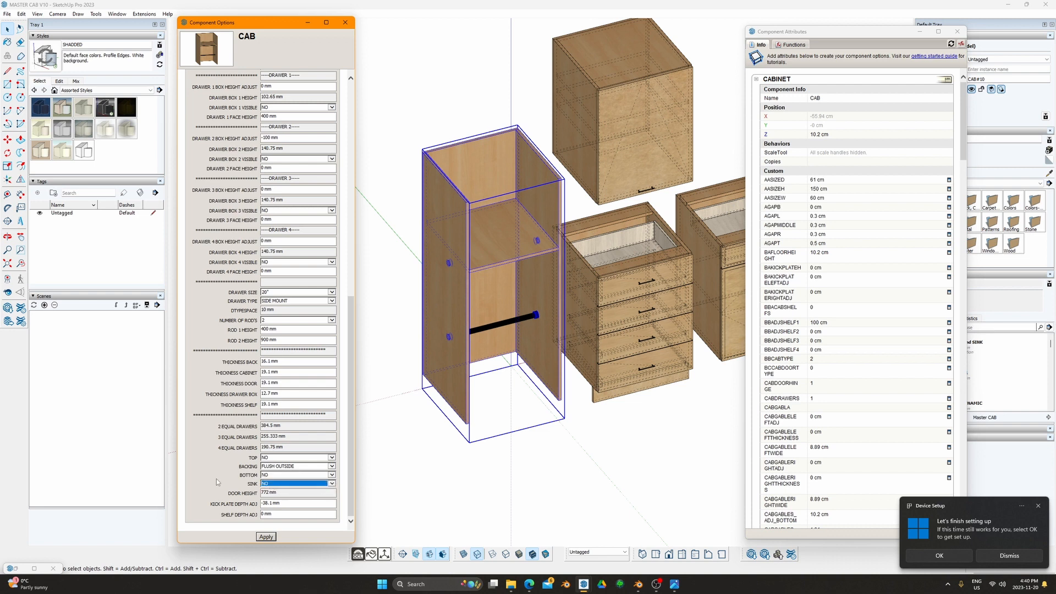
{"action": "left_click", "coordinate": [282, 495]}
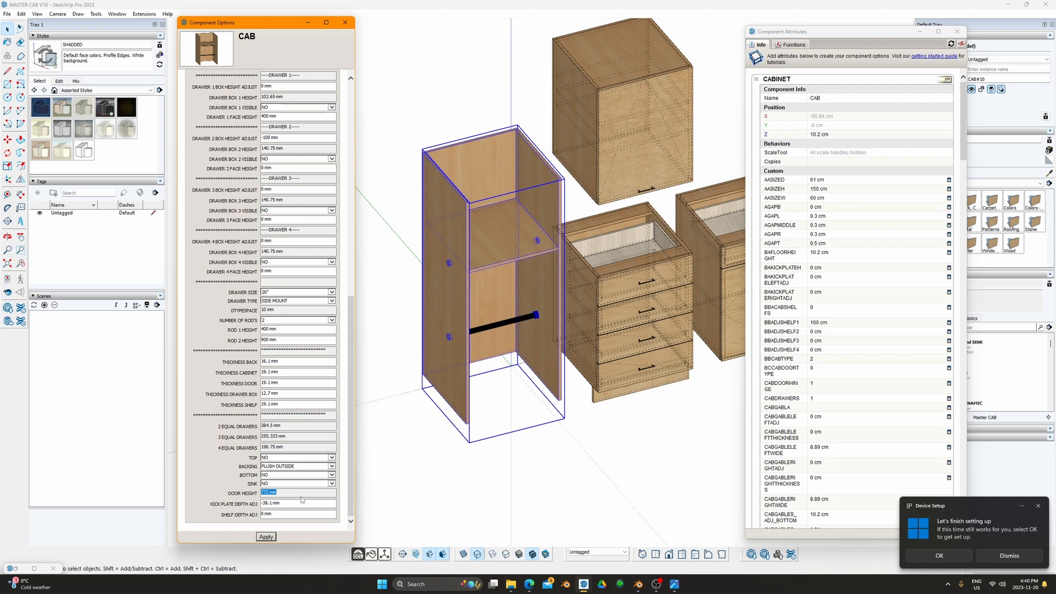
{"action": "left_click_drag", "start_coordinate": [291, 504], "coordinate": [248, 514]}
{"action": "middle_click_drag", "start_coordinate": [462, 467], "coordinate": [465, 350]}
{"action": "scroll", "coordinate": [461, 341], "scroll_direction": "down", "scroll_amount": 1}
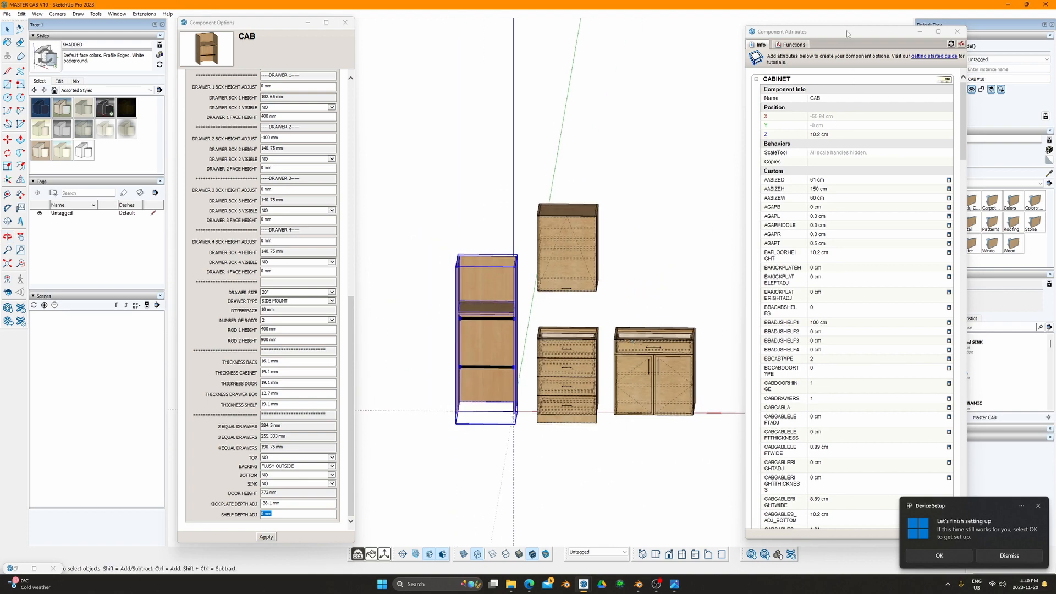
{"action": "mouse_move", "coordinate": [848, 34]}
{"action": "left_mouse_down"}
{"action": "mouse_move", "coordinate": [625, 441]}
{"action": "mouse_move", "coordinate": [948, 44]}
{"action": "mouse_move", "coordinate": [853, 33]}
{"action": "left_mouse_up"}
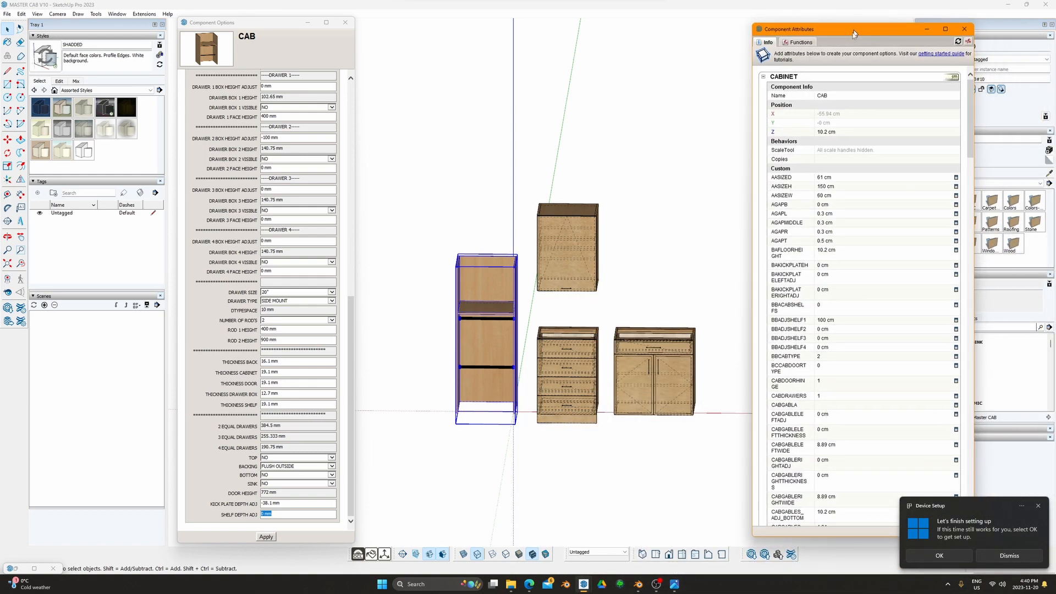
{"action": "middle_click_drag", "start_coordinate": [569, 291], "coordinate": [595, 349]}
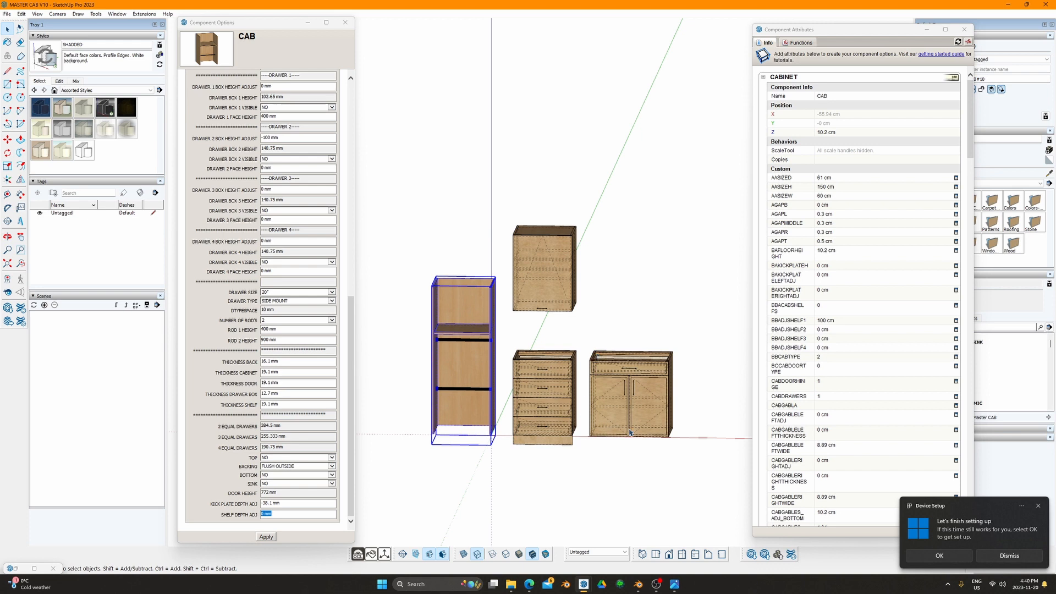
{"action": "mouse_move", "coordinate": [634, 587]}
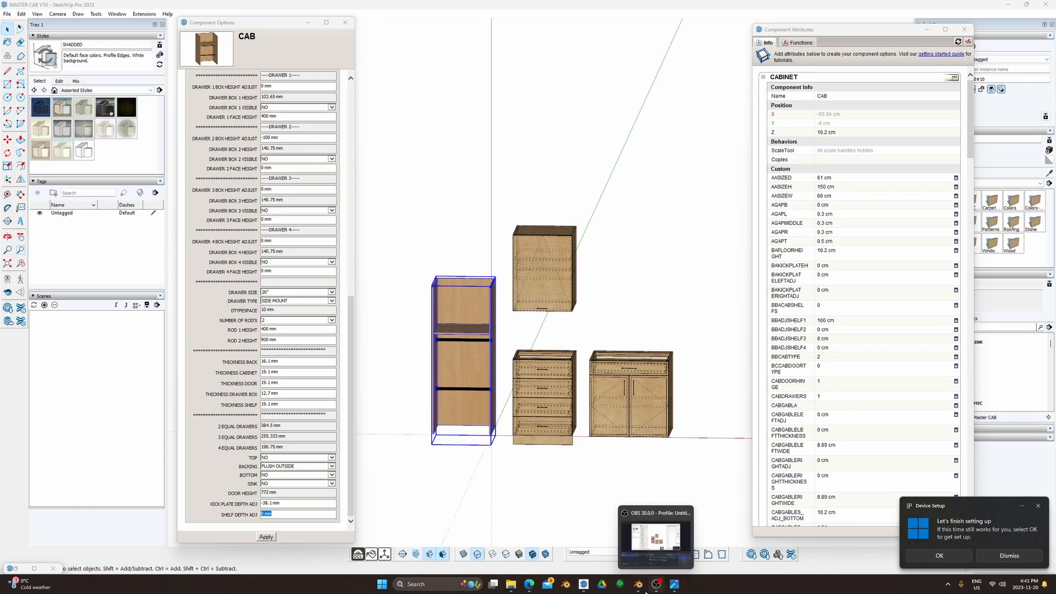
{"action": "left_click", "coordinate": [642, 589]}
Step: Look around the rendered Blender kitchen, then bring the SPOSA-KITCHEN OAKVILLE SketchUp model forward
{"action": "scroll", "coordinate": [582, 363], "scroll_direction": "down", "scroll_amount": 4}
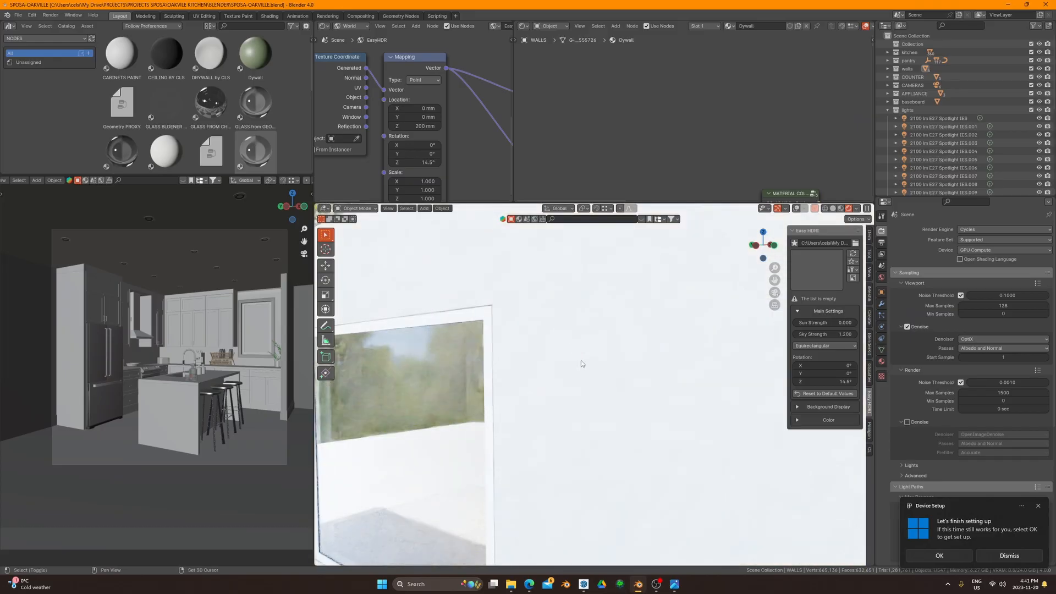
{"action": "scroll", "coordinate": [578, 425], "scroll_direction": "up", "scroll_amount": 5}
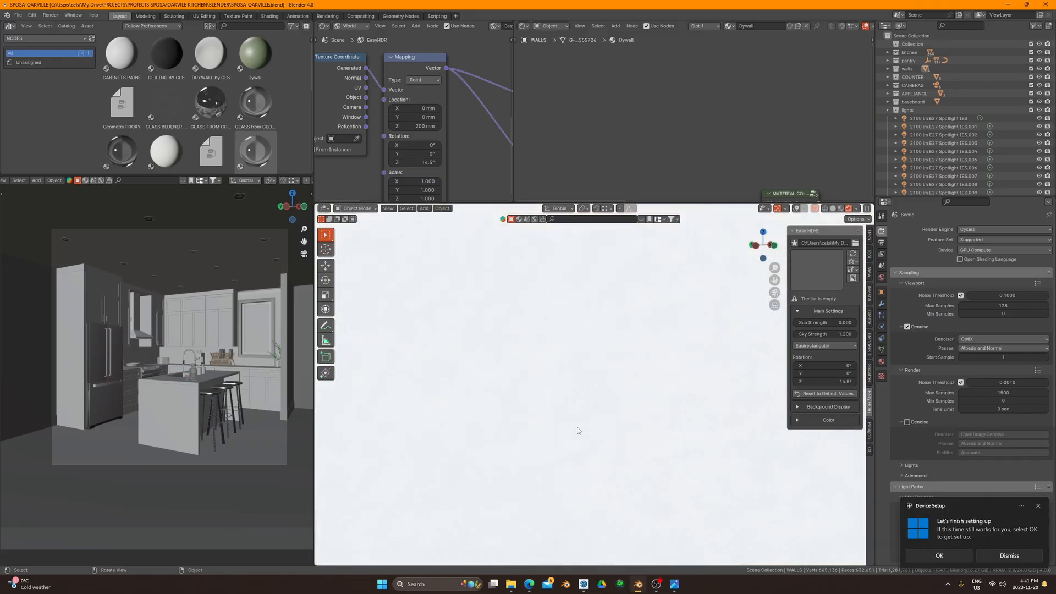
{"action": "scroll", "coordinate": [578, 430], "scroll_direction": "up", "scroll_amount": 3}
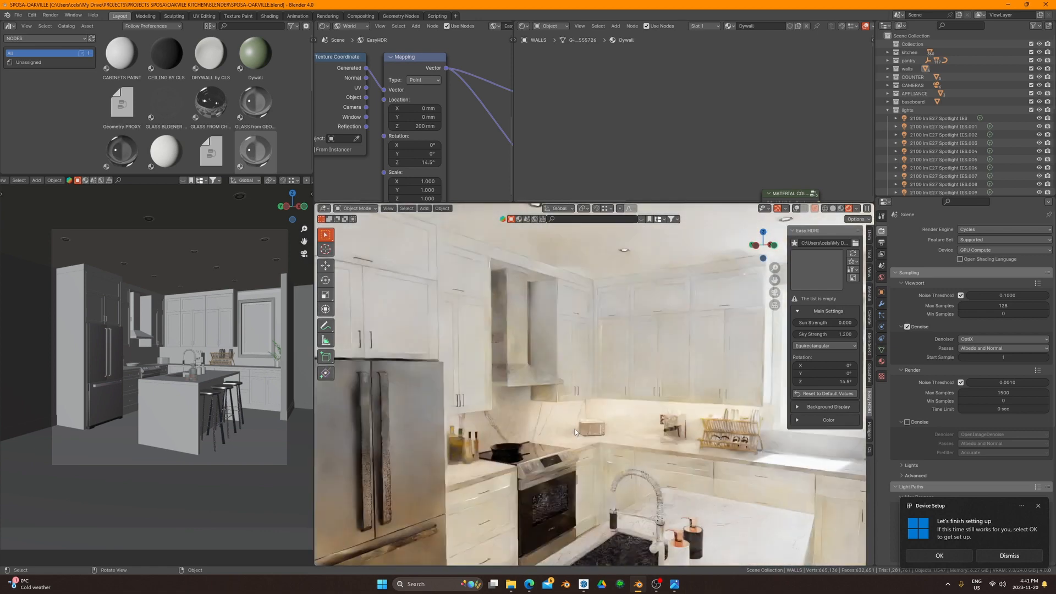
{"action": "mouse_move", "coordinate": [575, 431]}
{"action": "middle_mouse_down", "text": "shift"}
{"action": "mouse_move", "coordinate": [546, 362]}
{"action": "mouse_move", "coordinate": [585, 424]}
{"action": "middle_mouse_up", "text": "shift"}
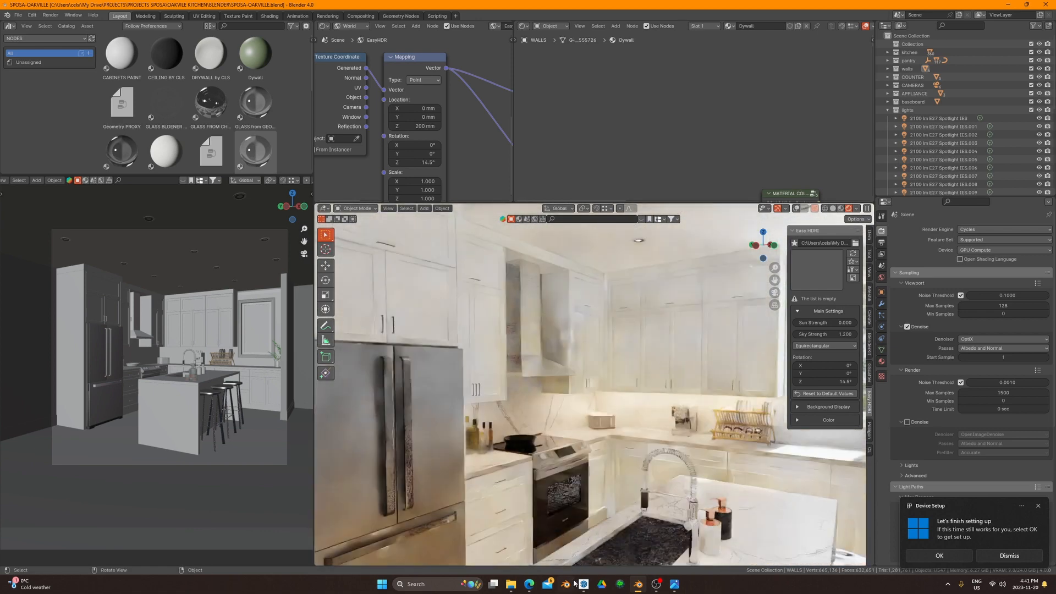
{"action": "mouse_move", "coordinate": [582, 584]}
{"action": "left_click", "coordinate": [610, 536]}
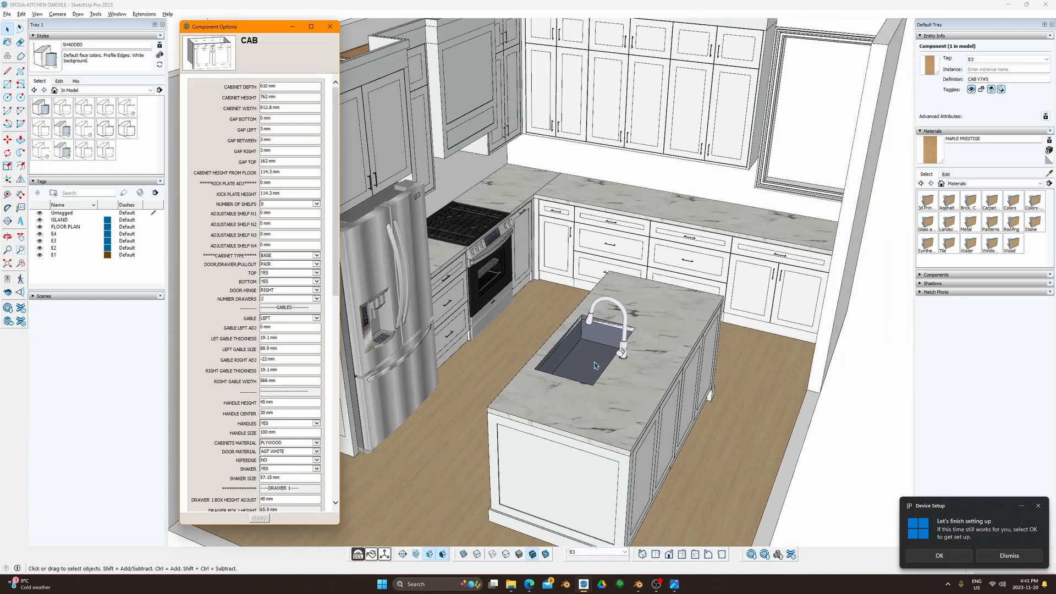
Step: Orbit the SketchUp kitchen model lower, then orbit Blender's rendered kitchen to a new angle
{"action": "mouse_move", "coordinate": [595, 365]}
{"action": "middle_mouse_down", "text": "shift"}
{"action": "mouse_move", "coordinate": [626, 482]}
{"action": "mouse_move", "coordinate": [522, 385]}
{"action": "mouse_move", "coordinate": [612, 338]}
{"action": "middle_mouse_up", "text": "shift"}
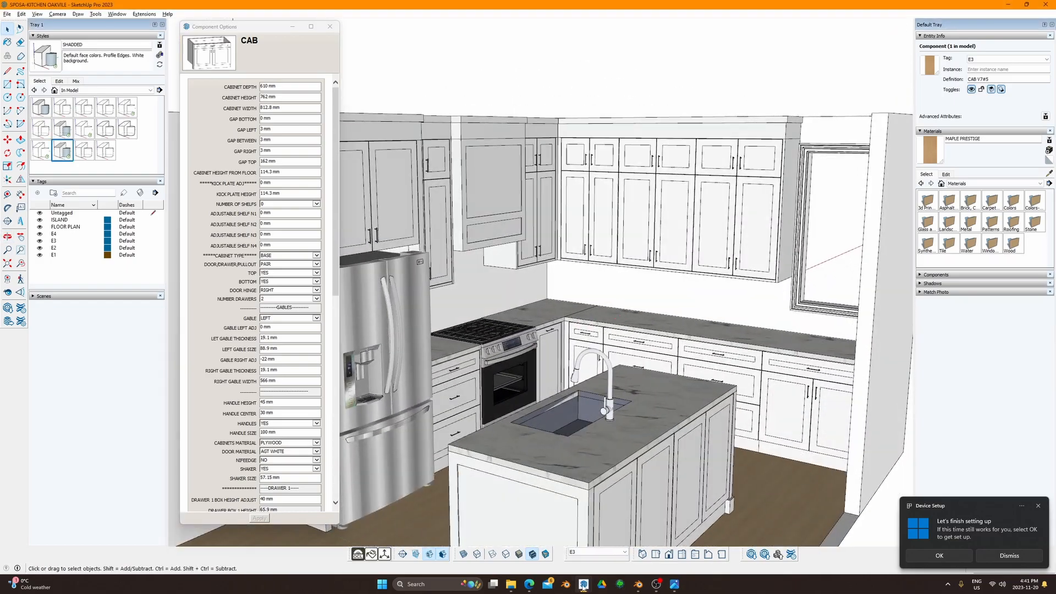
{"action": "left_click", "coordinate": [638, 584]}
{"action": "mouse_move", "coordinate": [588, 380]}
{"action": "middle_mouse_down"}
{"action": "mouse_move", "coordinate": [588, 340]}
{"action": "mouse_move", "coordinate": [595, 349]}
{"action": "mouse_move", "coordinate": [569, 408]}
{"action": "mouse_move", "coordinate": [589, 374]}
{"action": "middle_mouse_up"}
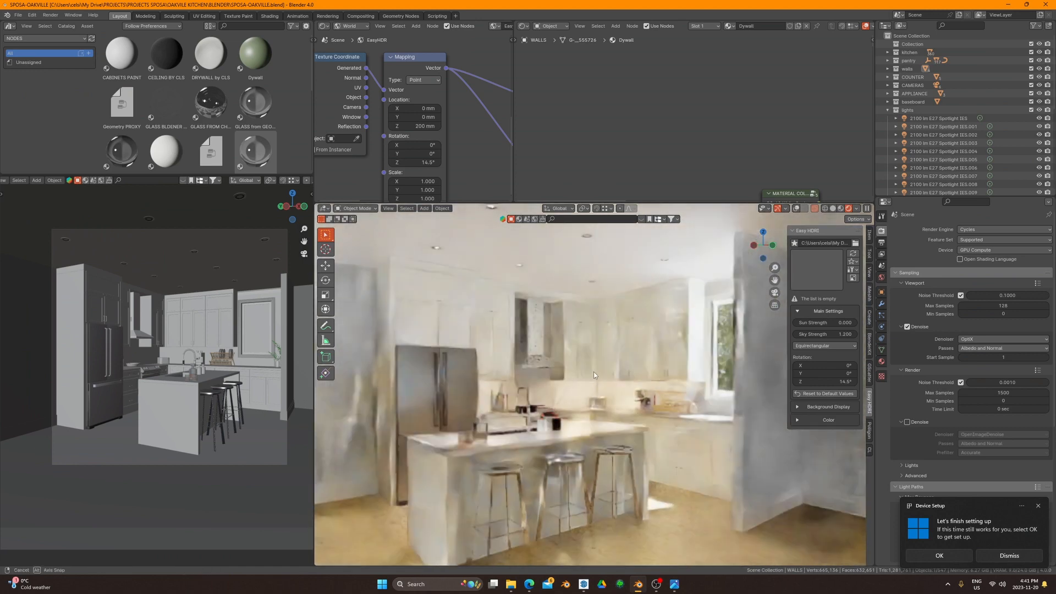
Step: Browse the Camera, Camera.001, Camera.002 and Camera.003 kitchen render JPGs in Photos, then close it
{"action": "left_click", "coordinate": [674, 584]}
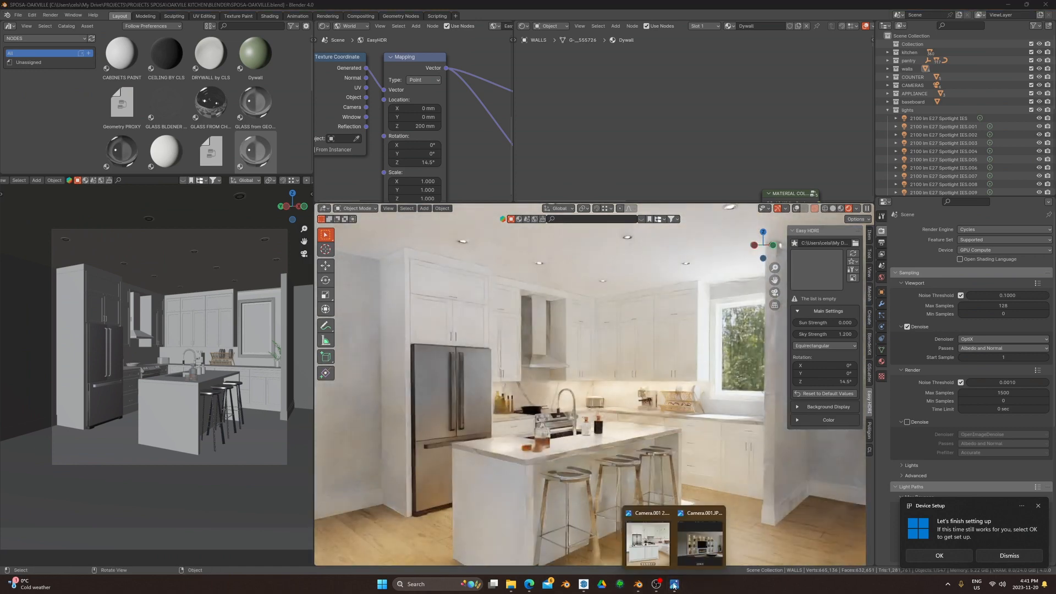
{"action": "left_click", "coordinate": [648, 541]}
{"action": "key", "text": "Left"}
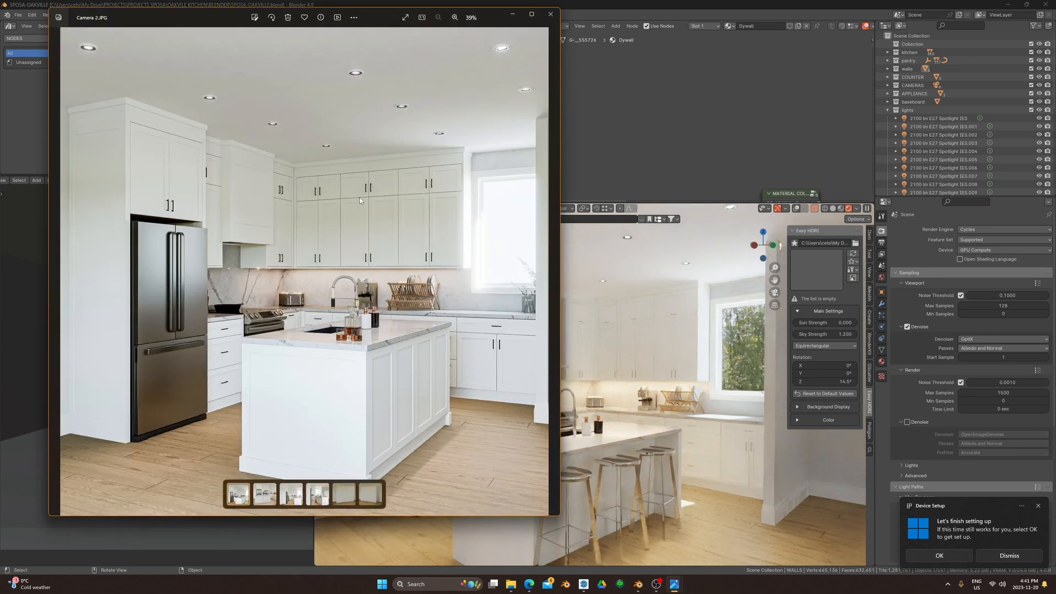
{"action": "key", "text": "Right"}
{"action": "key", "text": "Right"}
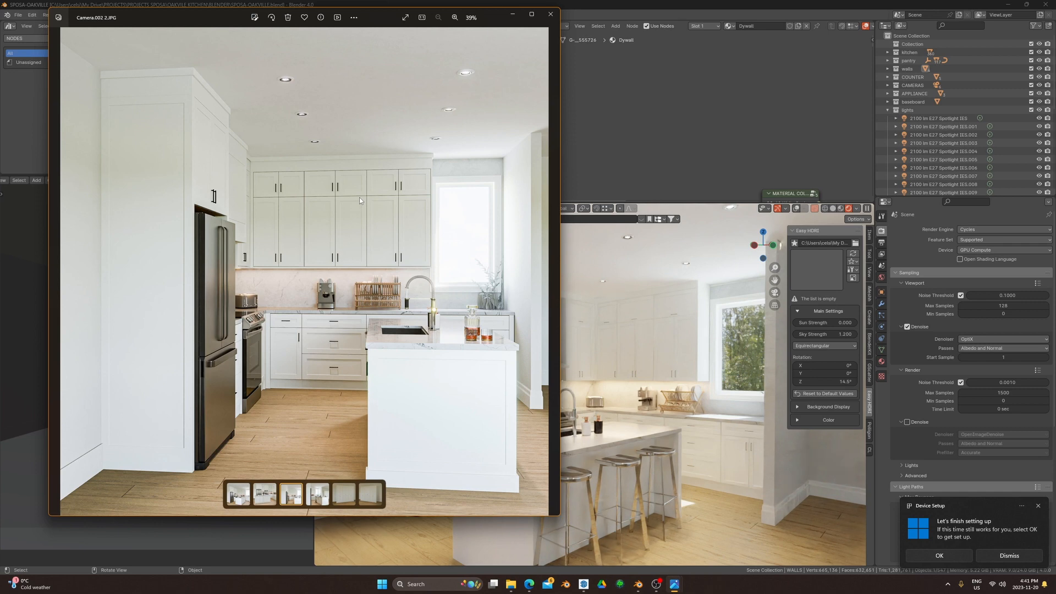
{"action": "key", "text": "Left"}
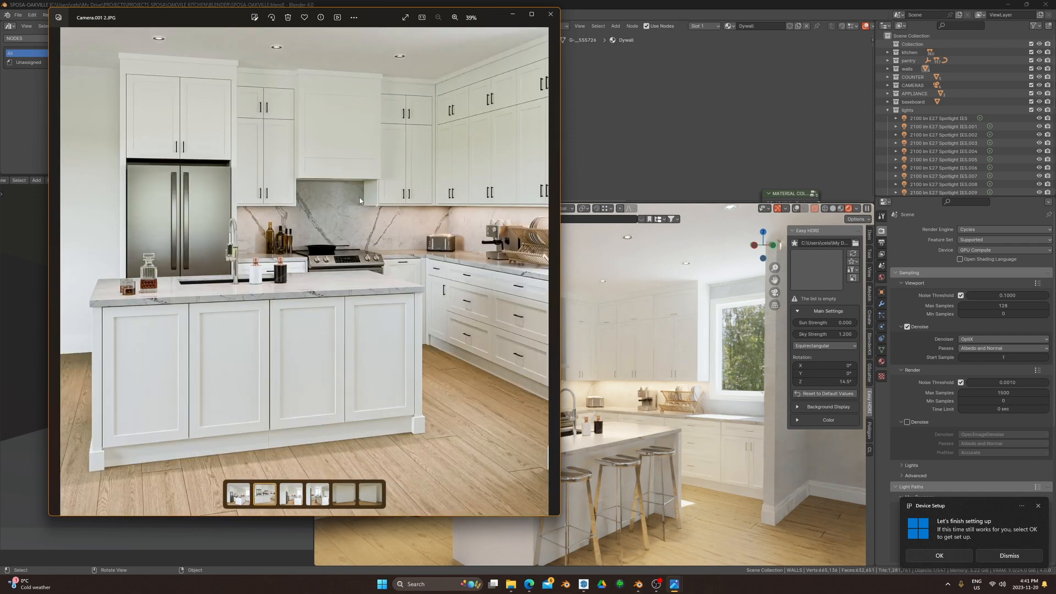
{"action": "key", "text": "Left"}
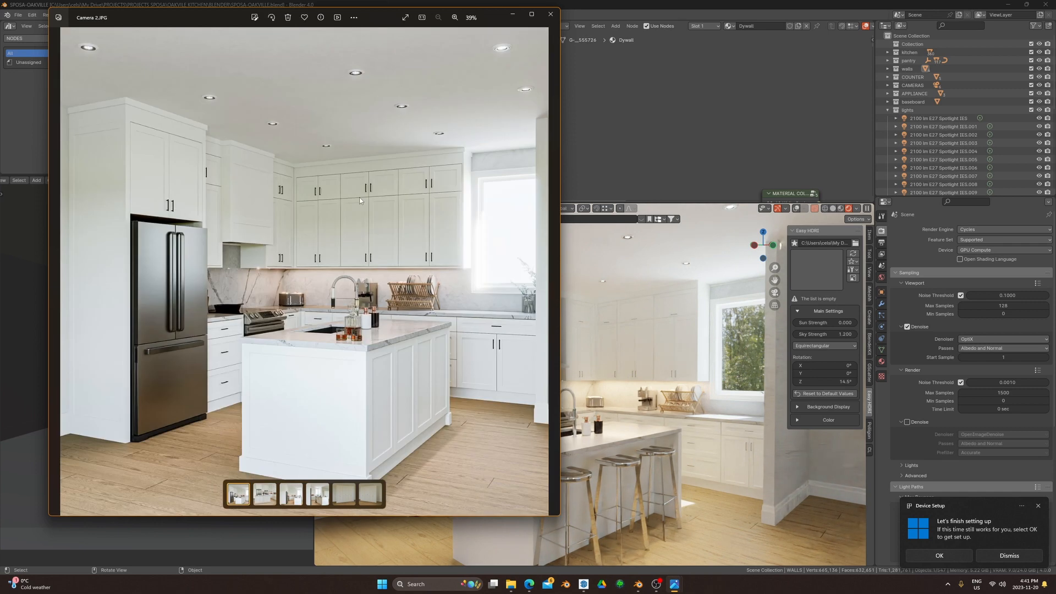
{"action": "key", "text": "Right"}
{"action": "key", "text": "Right"}
{"action": "key", "text": "Right"}
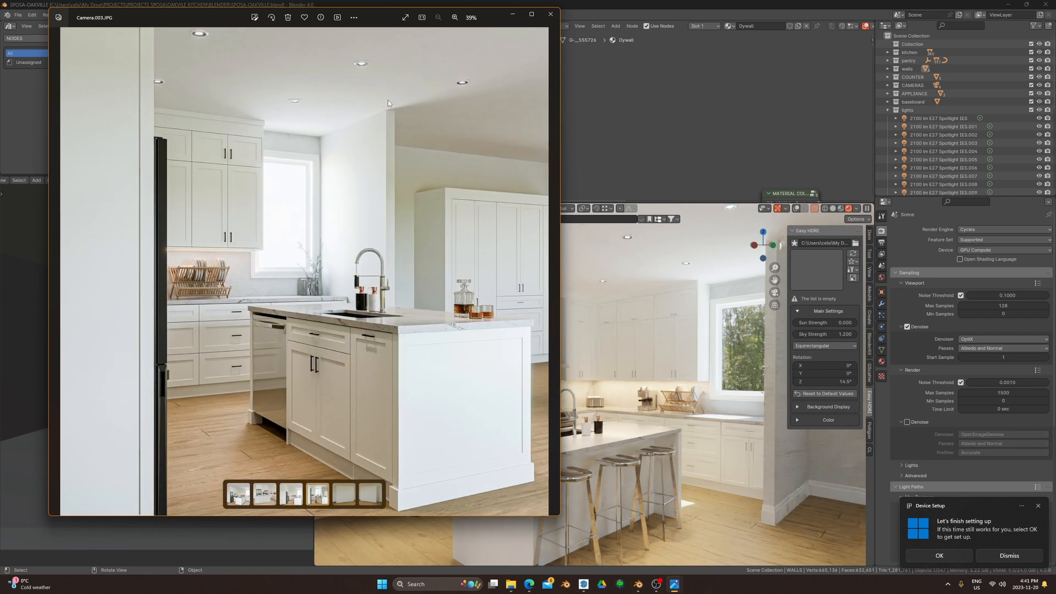
{"action": "left_click", "coordinate": [550, 13]}
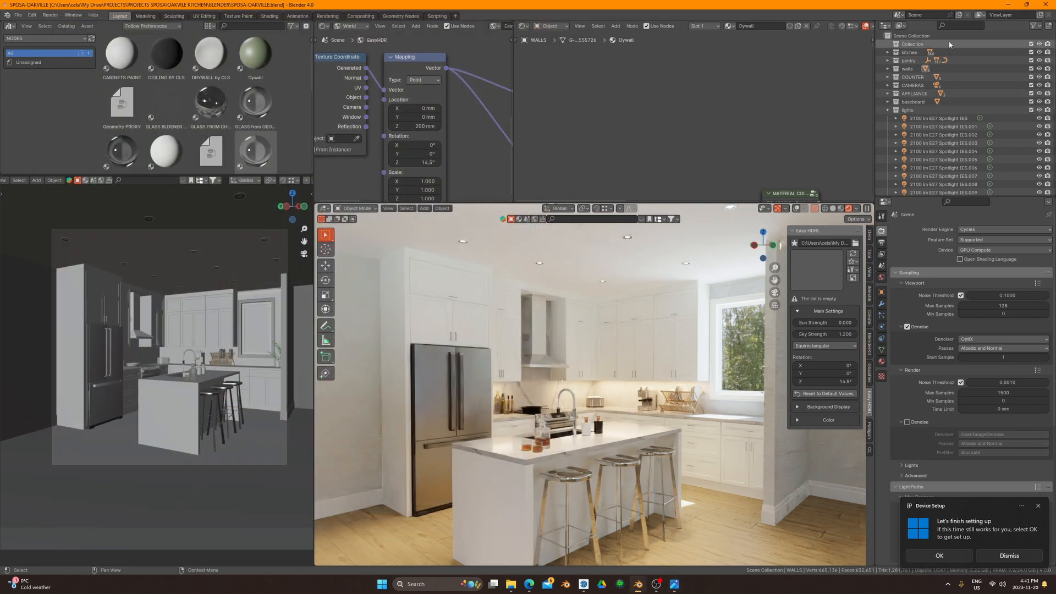
Step: Minimize Blender to bring back the SketchUp kitchen model
{"action": "left_click", "coordinate": [1010, 4]}
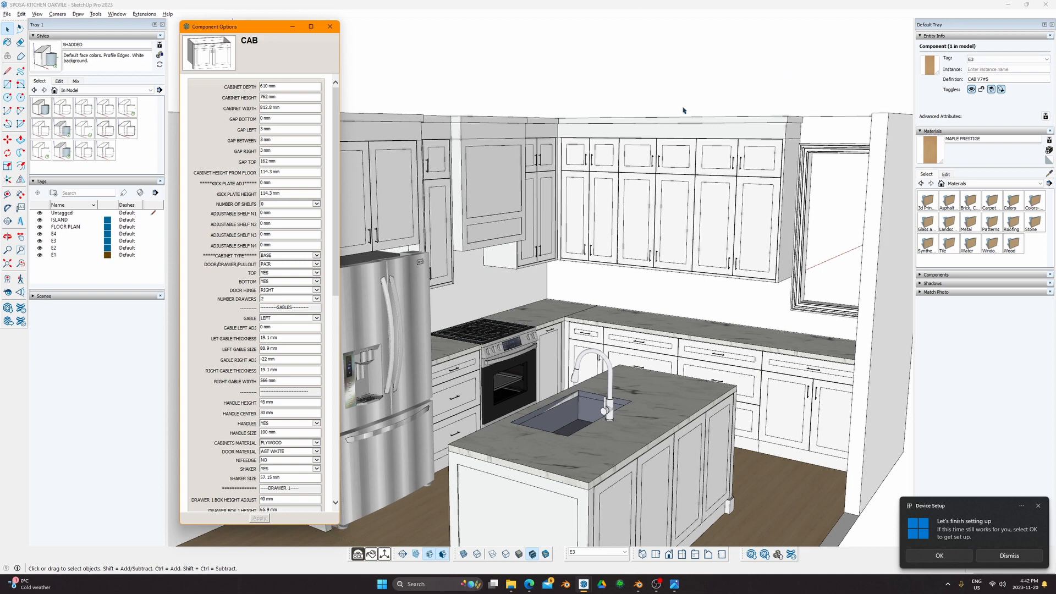
Step: Close the SPOSA-KITCHEN OAKVILLE model, answering the save-changes prompt, to return to MASTER CAB V10
{"action": "scroll", "coordinate": [671, 106], "scroll_direction": "down", "scroll_amount": 3}
{"action": "left_click", "coordinate": [1051, 5]}
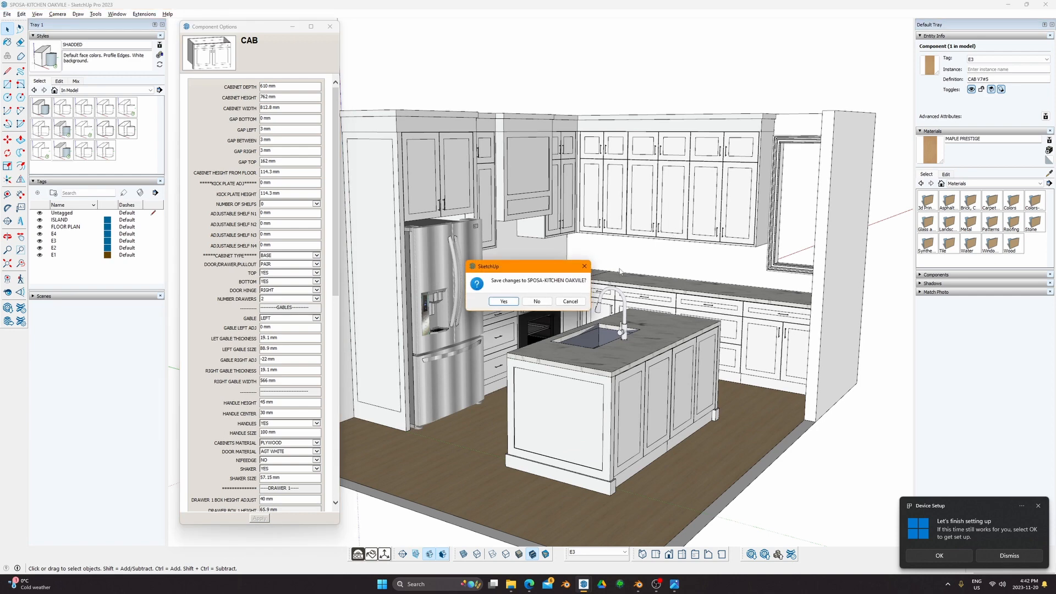
{"action": "left_click", "coordinate": [537, 299]}
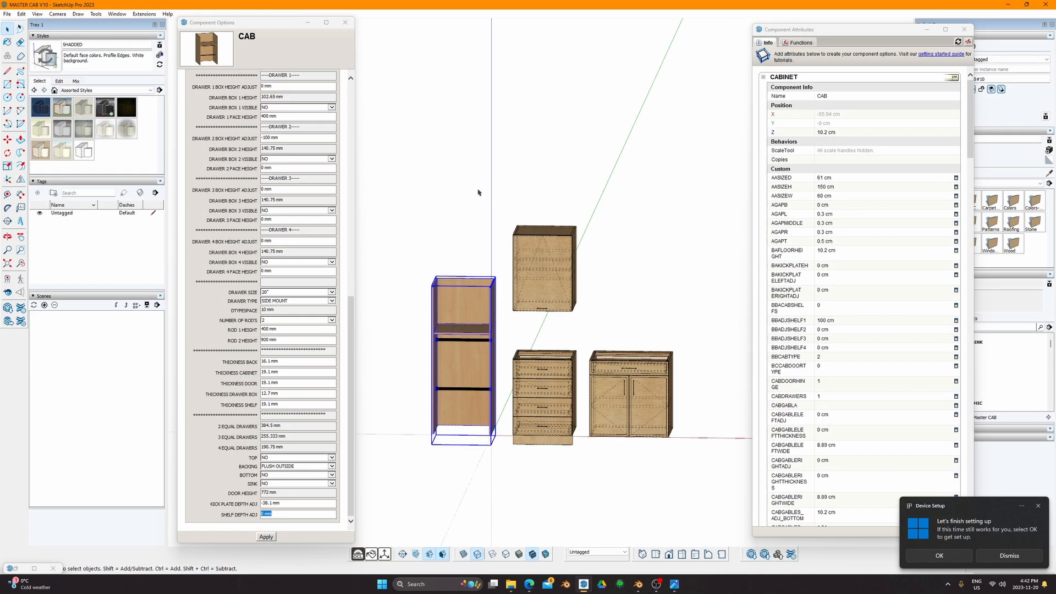